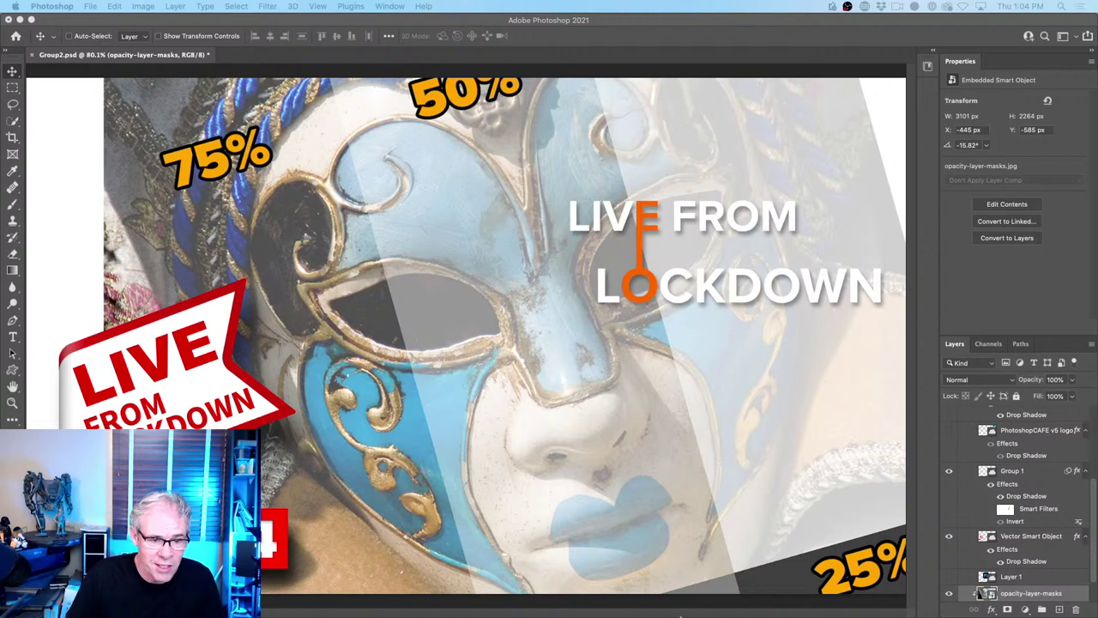
Compare the two layers of maskdemo.psd by selecting Layer 5 and toggling its visibility off and on repeatedly
{"action": "mouse_move", "coordinate": [678, 614]}
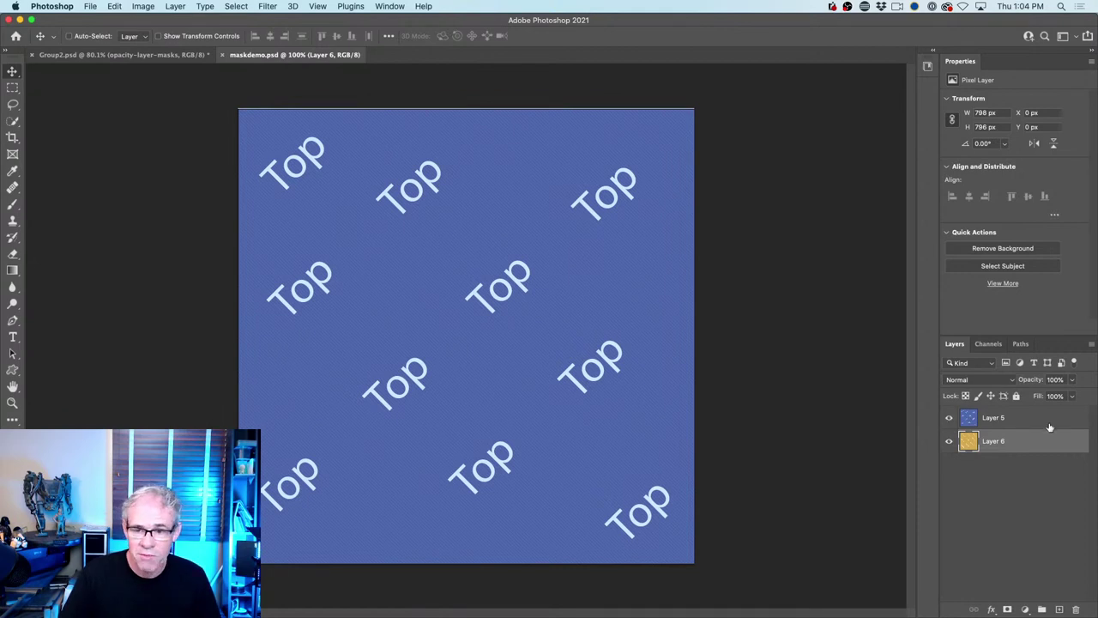
{"action": "left_click", "coordinate": [949, 418]}
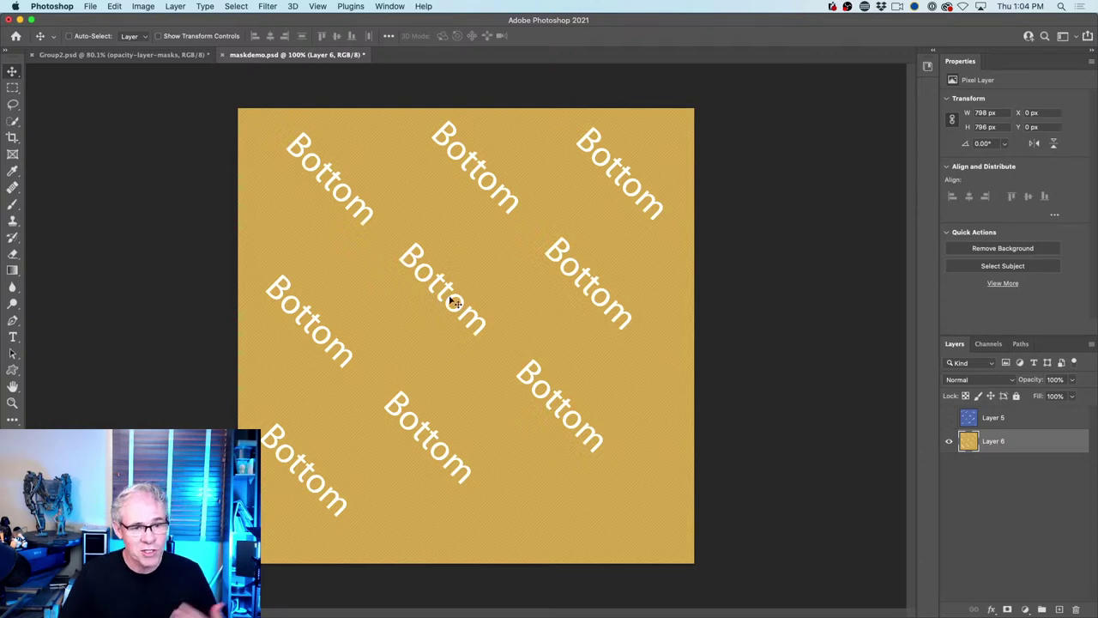
{"action": "left_click", "coordinate": [950, 418]}
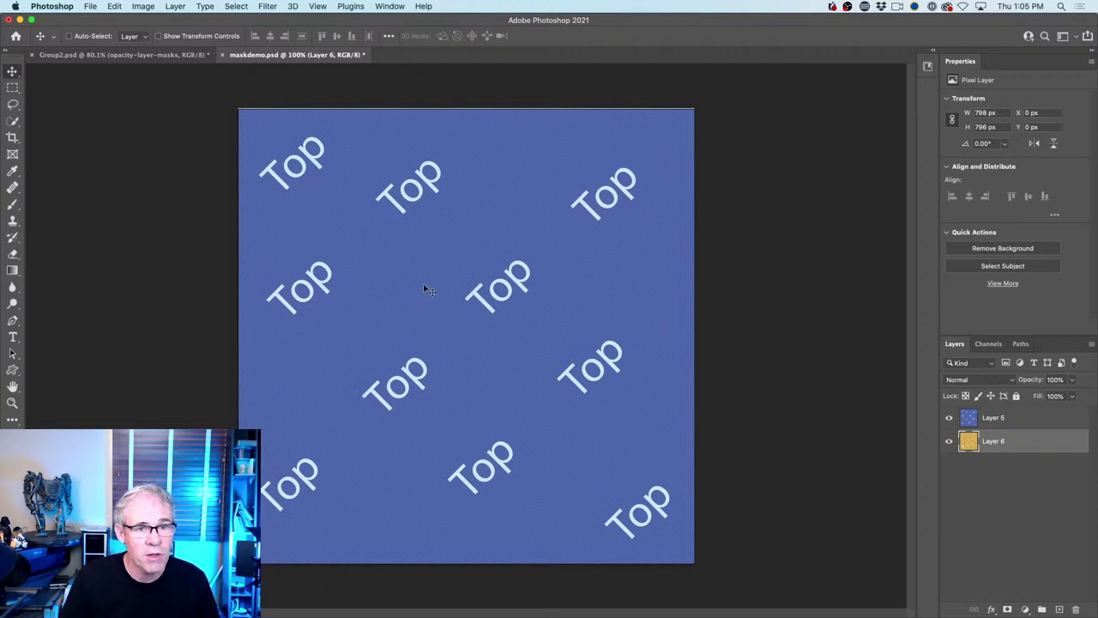
{"action": "left_click", "coordinate": [1018, 417]}
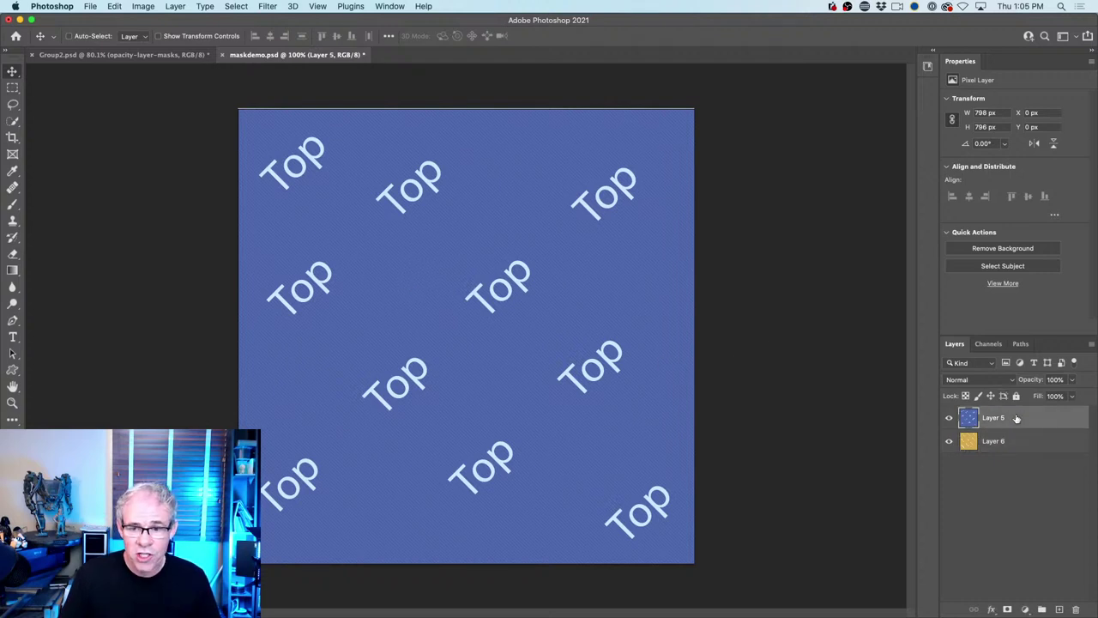
{"action": "left_click", "coordinate": [948, 417]}
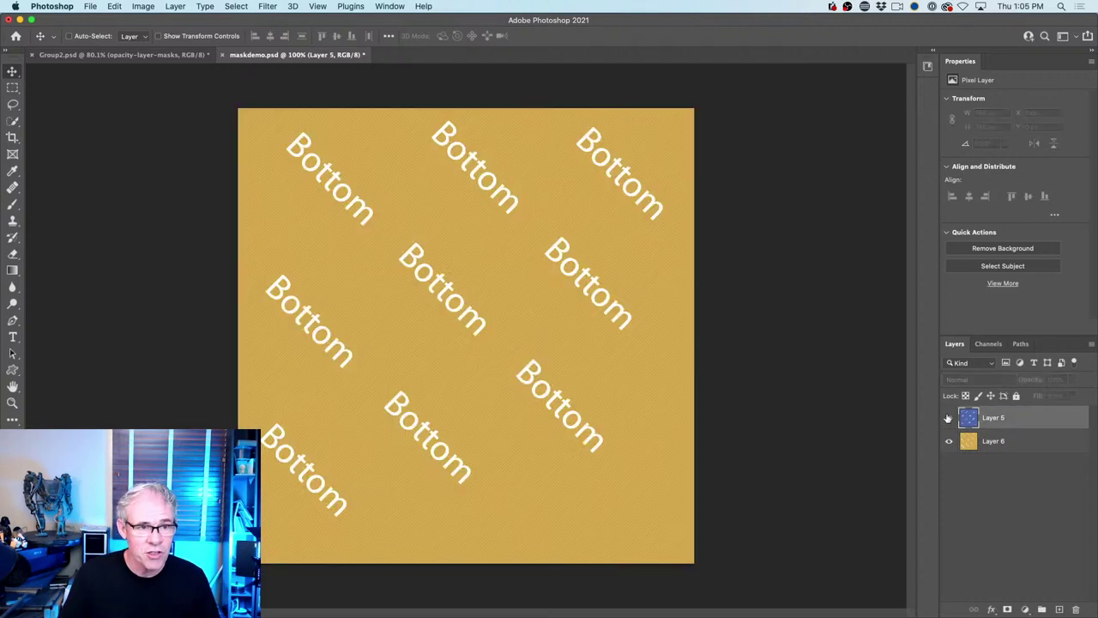
{"action": "left_click", "coordinate": [948, 417]}
{"action": "left_click", "coordinate": [948, 417]}
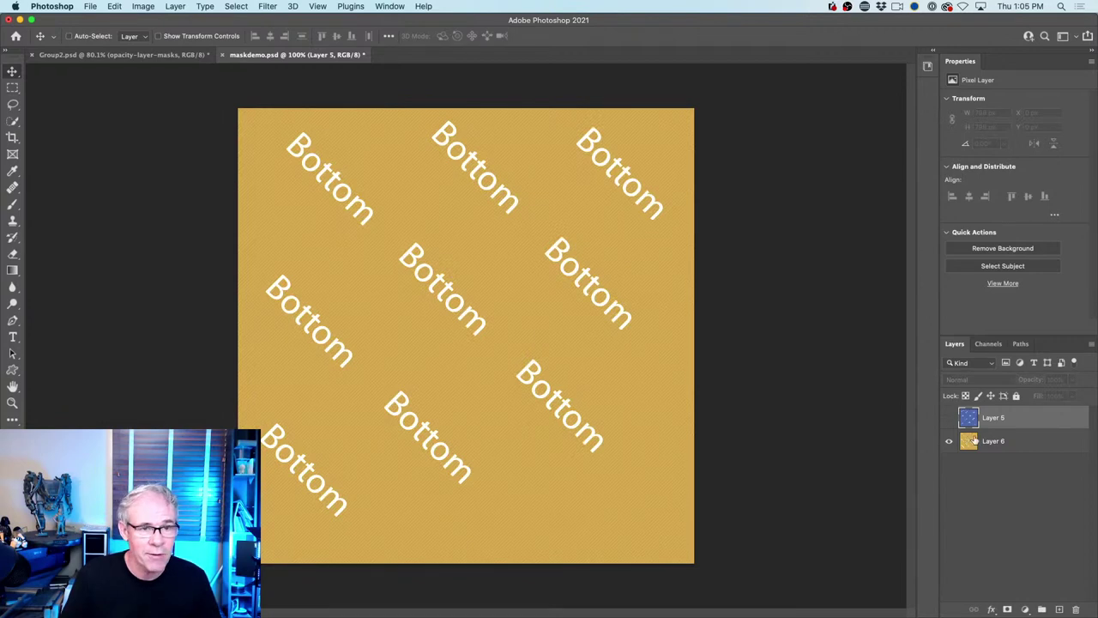
{"action": "left_click", "coordinate": [949, 417]}
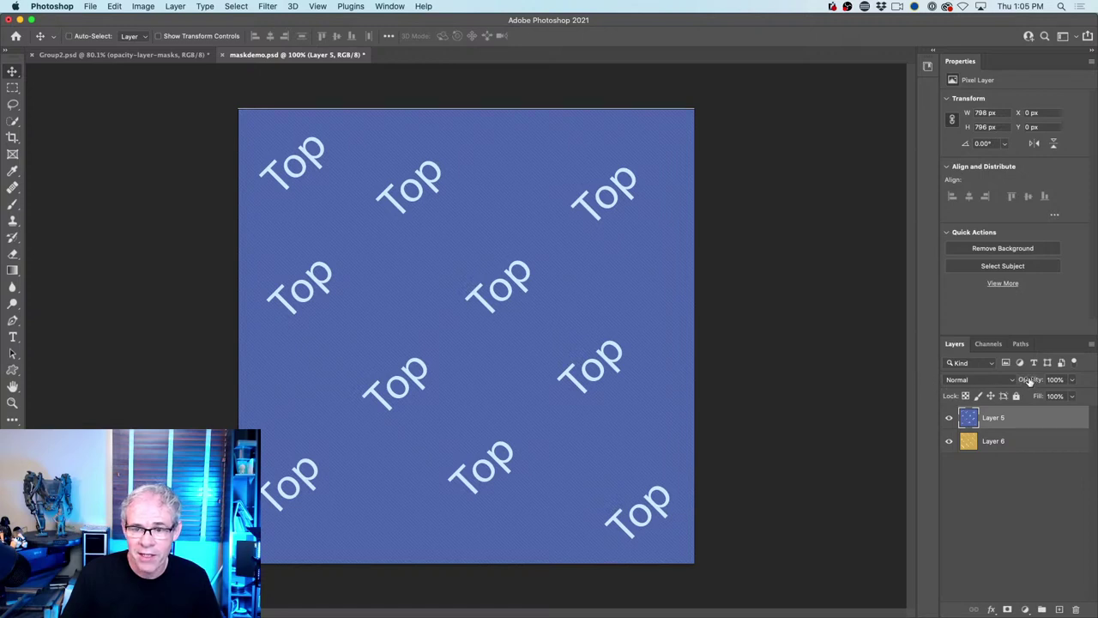
Lower Layer 5's opacity to 50% so the layer beneath blends through
{"action": "left_click_drag", "start_coordinate": [1027, 382], "coordinate": [998, 378]}
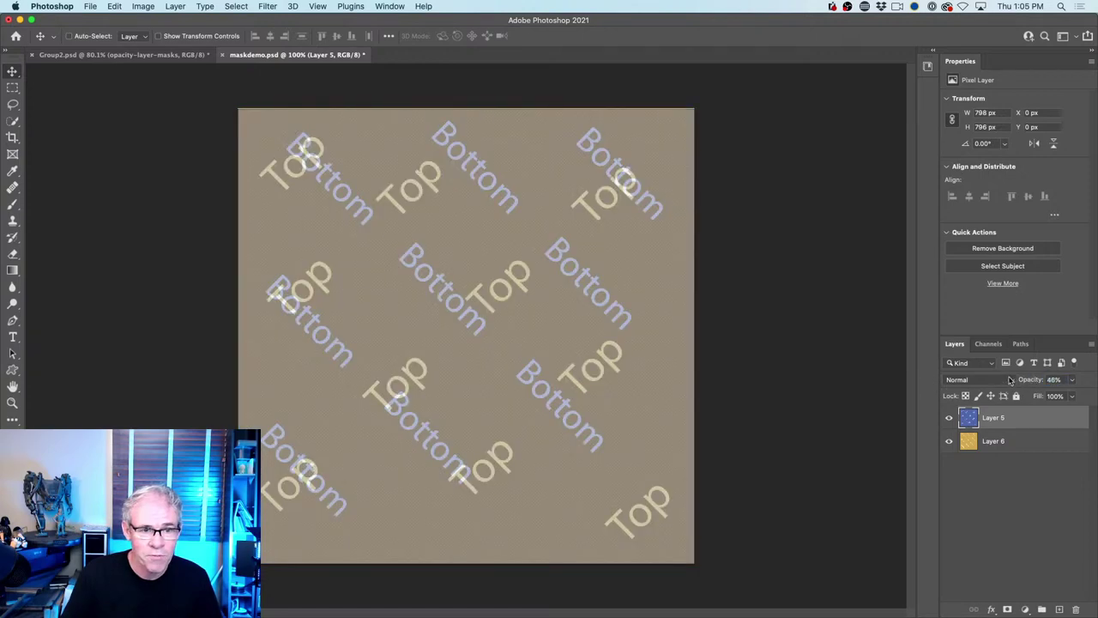
{"action": "left_click", "coordinate": [1061, 378]}
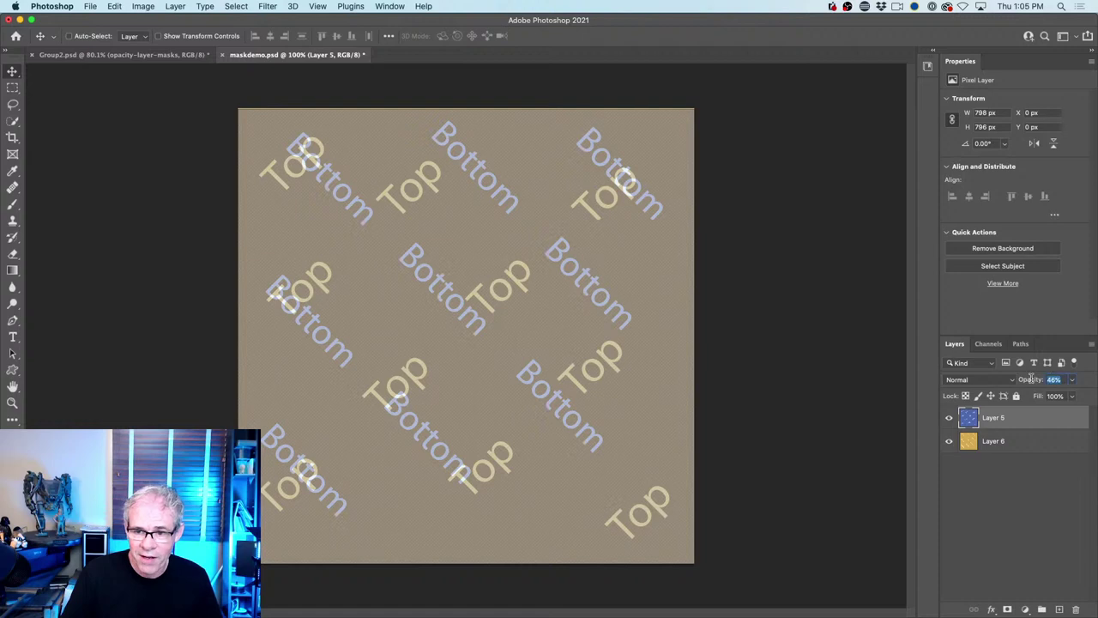
{"action": "type", "text": "50"}
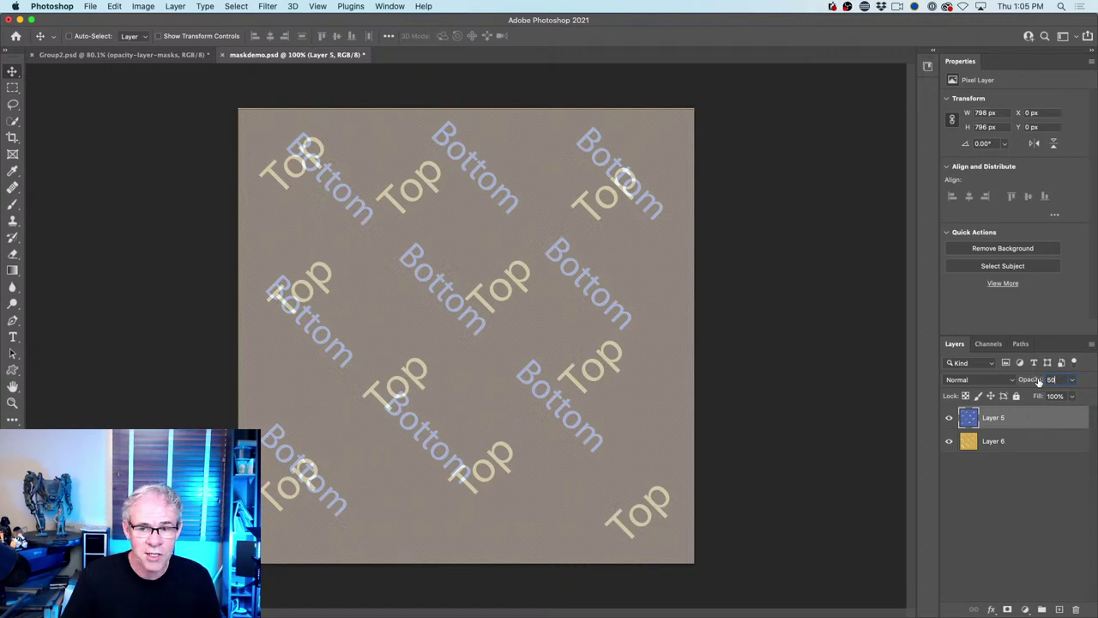
Raise Layer 5's opacity to 99%
{"action": "mouse_move", "coordinate": [1040, 383]}
{"action": "left_mouse_down"}
{"action": "mouse_move", "coordinate": [1024, 382]}
{"action": "mouse_move", "coordinate": [1047, 386]}
{"action": "left_mouse_up"}
{"action": "type", "text": "85"}
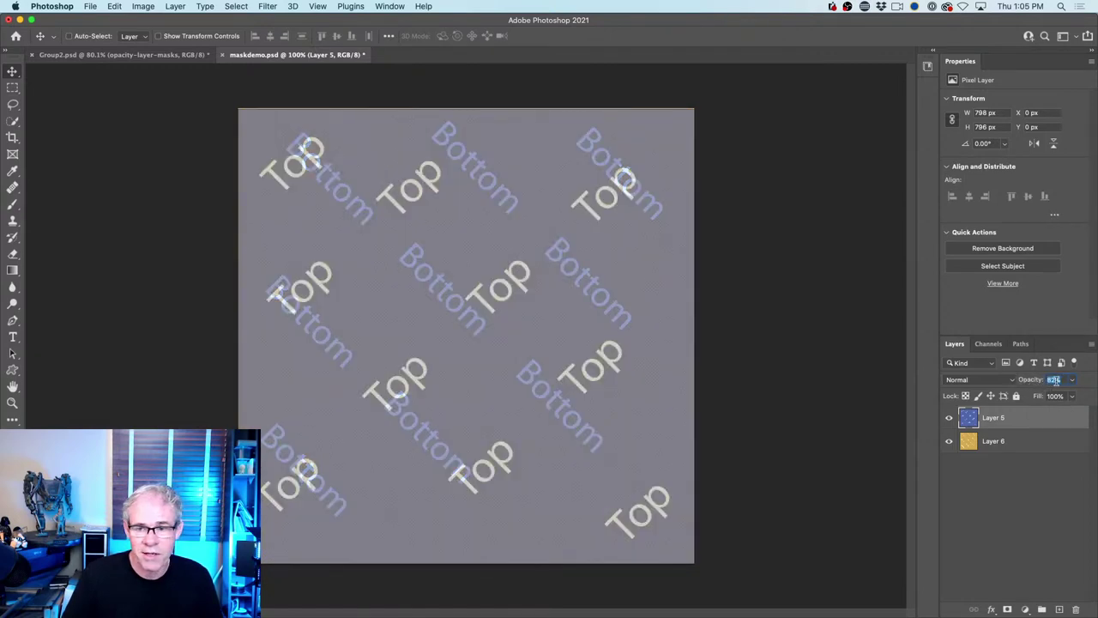
{"action": "type", "text": "100"}
{"action": "key", "text": "Return"}
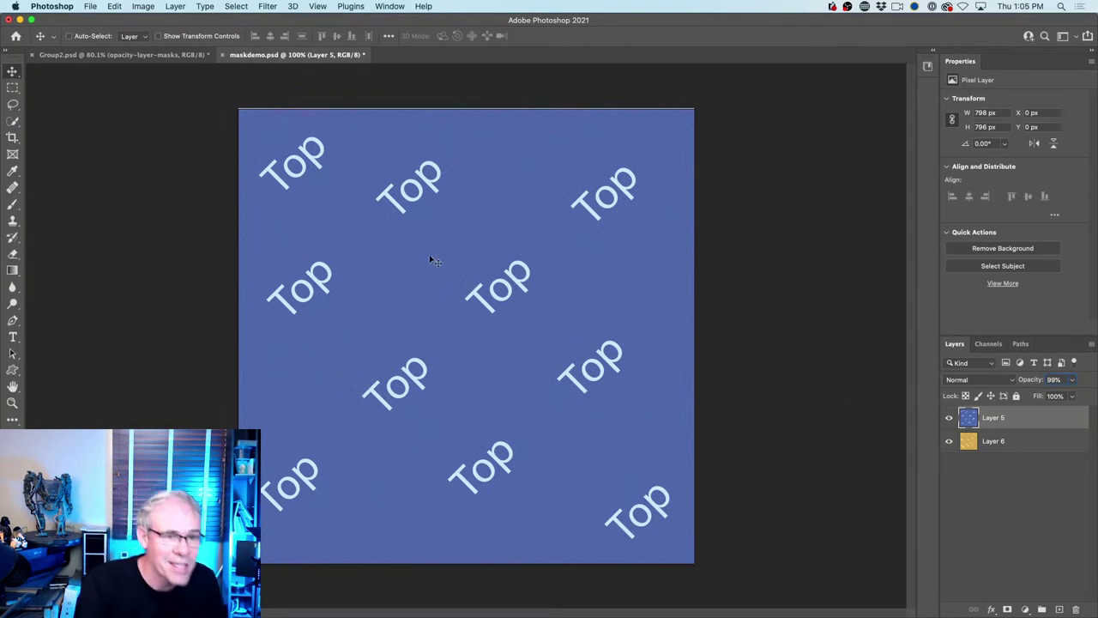
Erase a large soft-edged area in the upper-left part of Layer 5 with the Eraser tool at size 175
{"action": "key", "text": "b"}
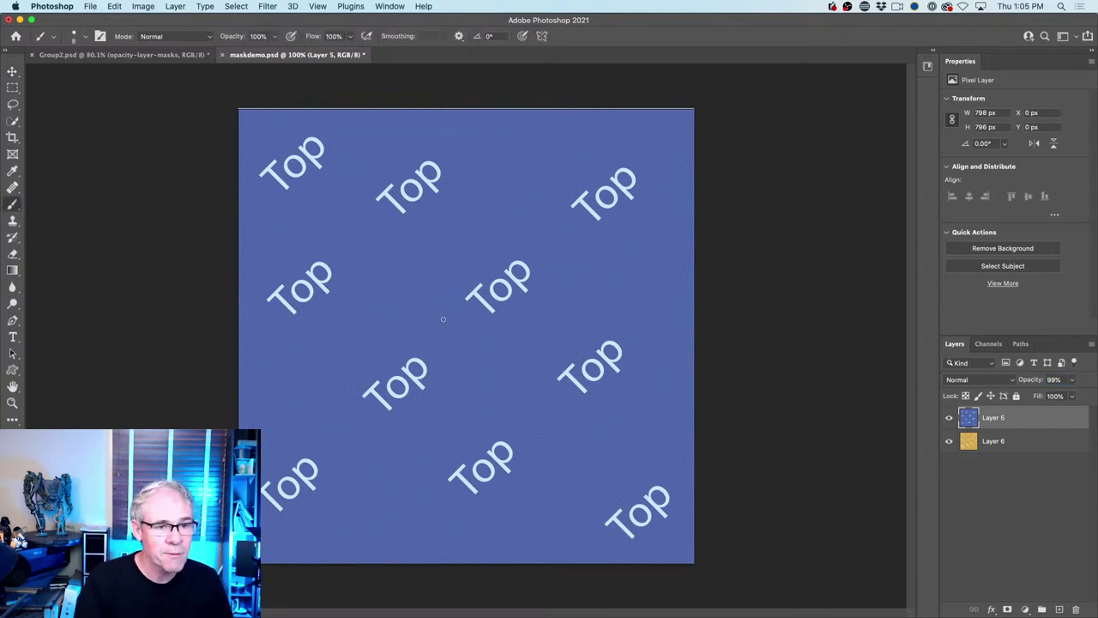
{"action": "left_click", "coordinate": [519, 326]}
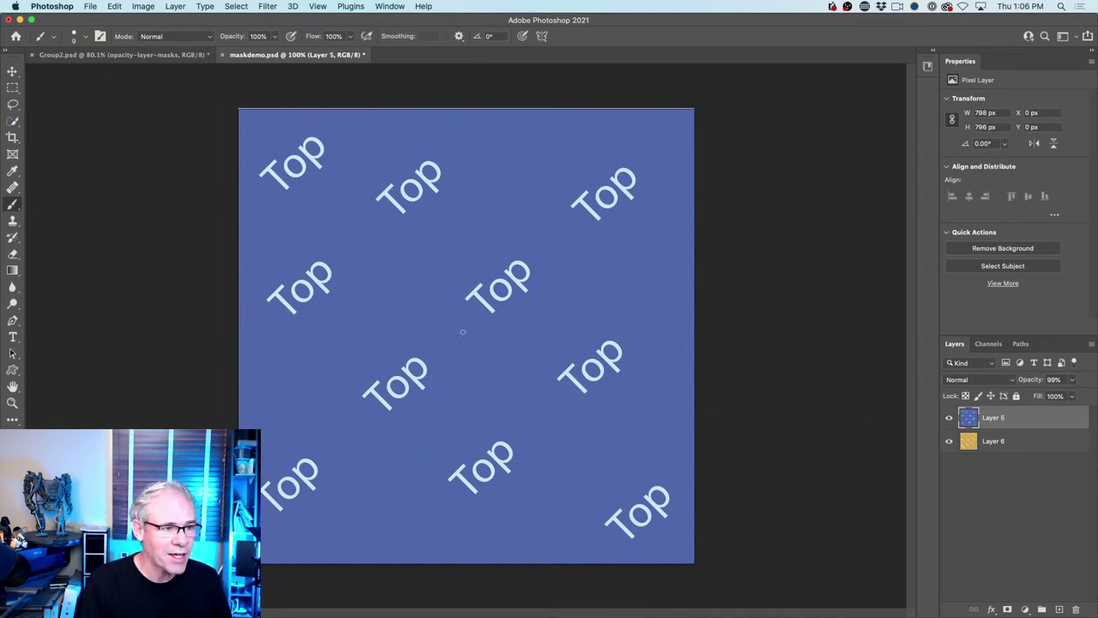
{"action": "key", "text": "e"}
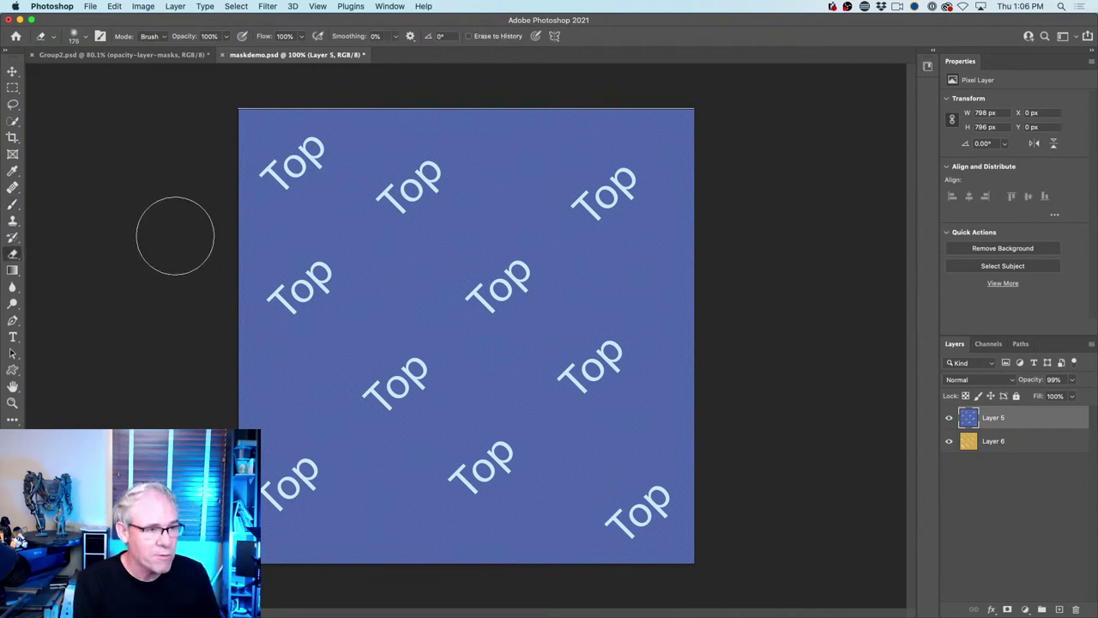
{"action": "left_click_drag", "start_coordinate": [12, 254], "coordinate": [49, 256]}
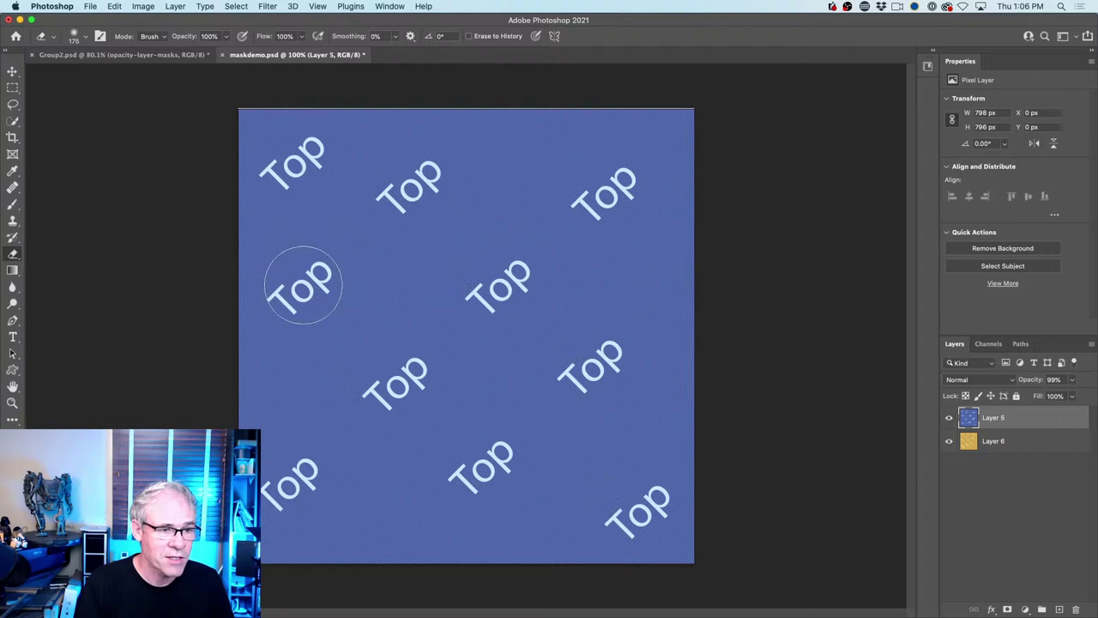
{"action": "mouse_move", "coordinate": [300, 289]}
{"action": "left_mouse_down"}
{"action": "mouse_move", "coordinate": [346, 249]}
{"action": "mouse_move", "coordinate": [347, 313]}
{"action": "mouse_move", "coordinate": [399, 296]}
{"action": "mouse_move", "coordinate": [369, 388]}
{"action": "mouse_move", "coordinate": [434, 286]}
{"action": "mouse_move", "coordinate": [393, 251]}
{"action": "mouse_move", "coordinate": [395, 192]}
{"action": "mouse_move", "coordinate": [329, 224]}
{"action": "mouse_move", "coordinate": [326, 243]}
{"action": "mouse_move", "coordinate": [361, 244]}
{"action": "mouse_move", "coordinate": [431, 276]}
{"action": "mouse_move", "coordinate": [438, 317]}
{"action": "mouse_move", "coordinate": [442, 224]}
{"action": "mouse_move", "coordinate": [380, 192]}
{"action": "mouse_move", "coordinate": [468, 255]}
{"action": "mouse_move", "coordinate": [392, 349]}
{"action": "mouse_move", "coordinate": [459, 313]}
{"action": "mouse_move", "coordinate": [398, 212]}
{"action": "mouse_move", "coordinate": [302, 233]}
{"action": "mouse_move", "coordinate": [345, 310]}
{"action": "mouse_move", "coordinate": [421, 210]}
{"action": "left_mouse_up"}
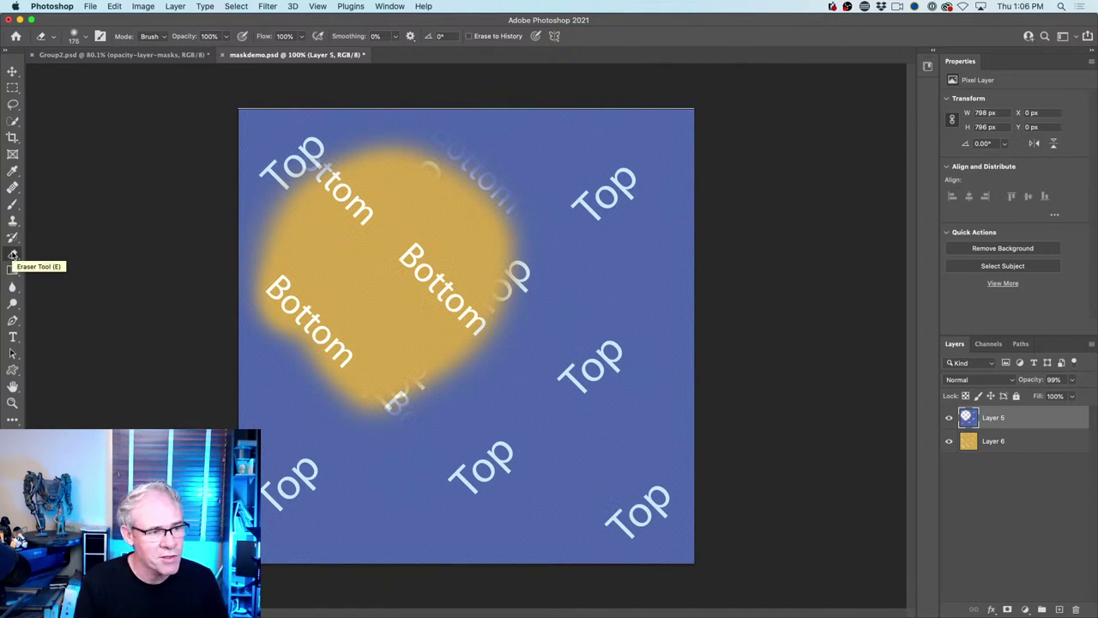
Toggle the visibility of Layer 6 and Layer 5 in turn to examine the erased area with each layer alone
{"action": "left_click", "coordinate": [948, 443]}
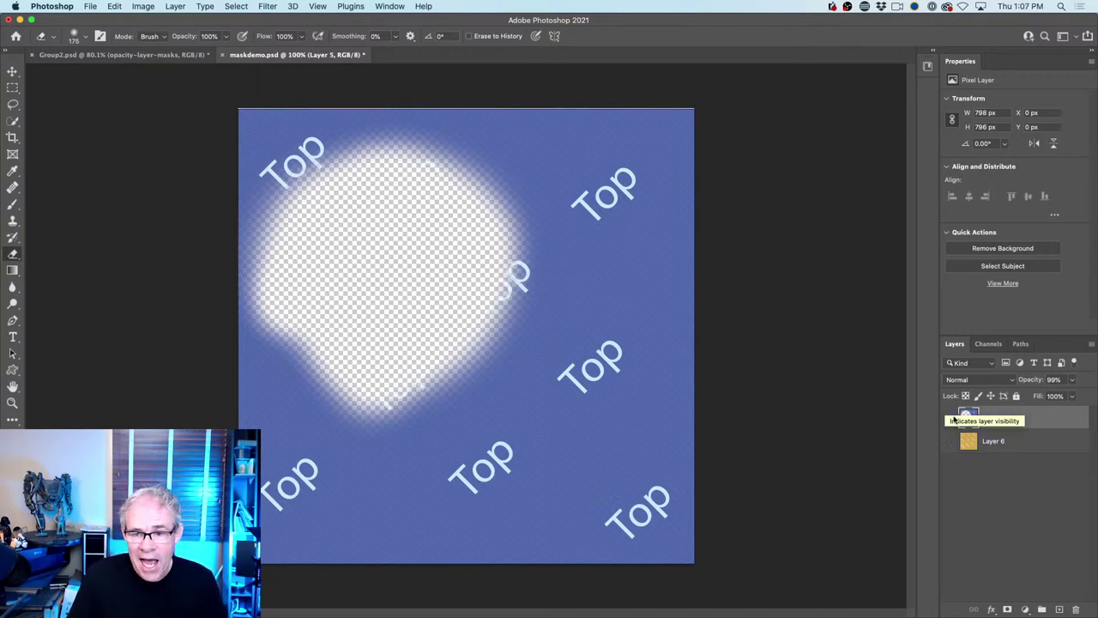
{"action": "left_click", "coordinate": [950, 442]}
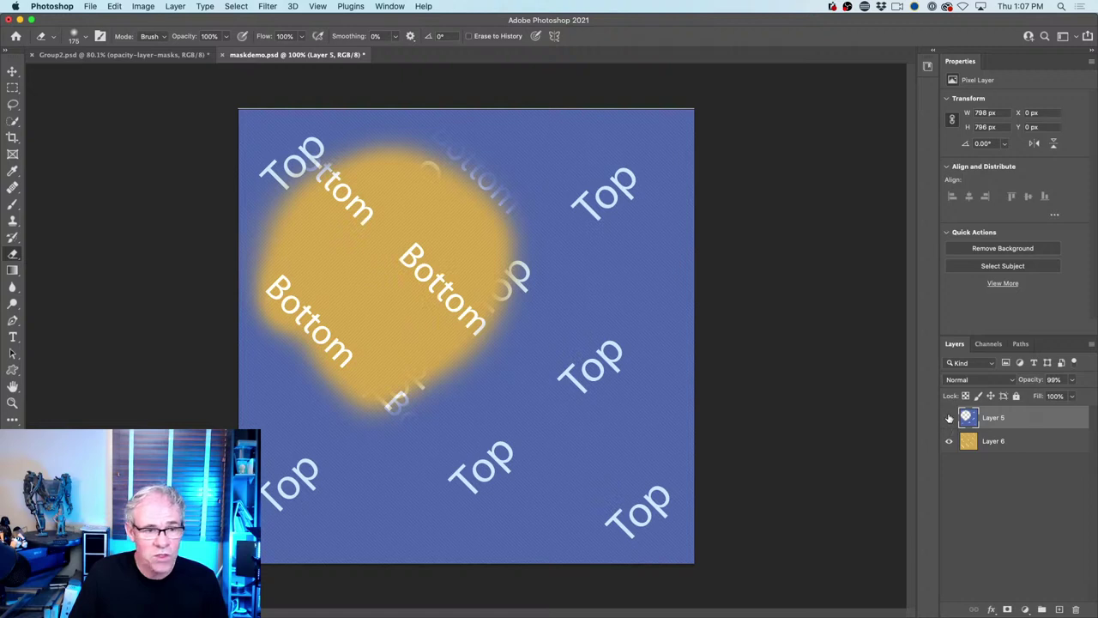
{"action": "left_click", "coordinate": [949, 418]}
{"action": "left_click", "coordinate": [949, 418]}
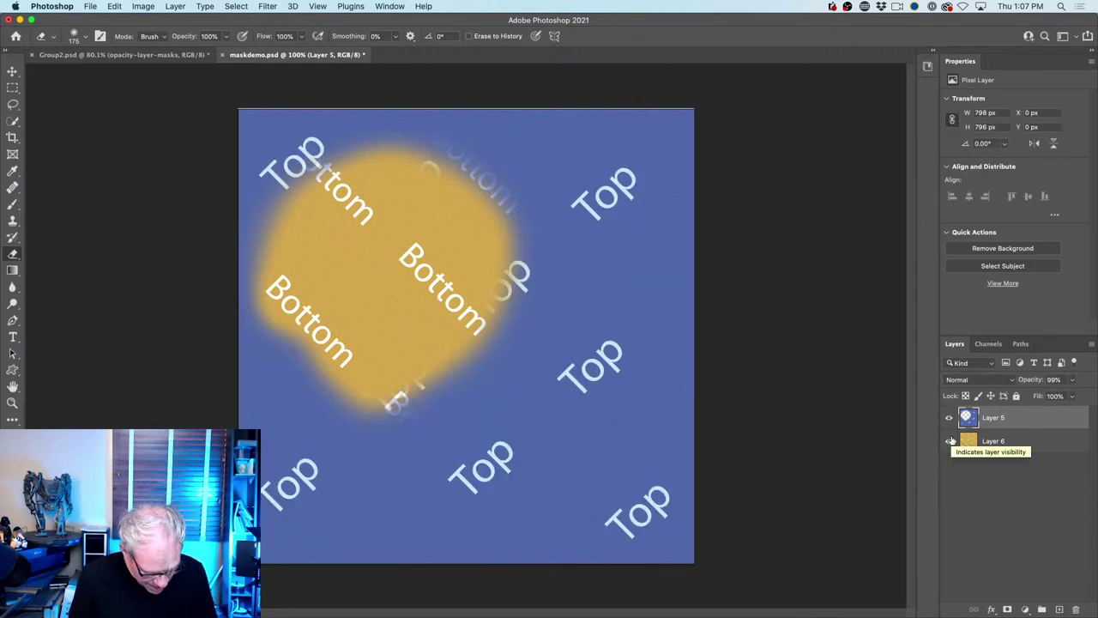
{"action": "left_click", "coordinate": [950, 441], "text": "alt"}
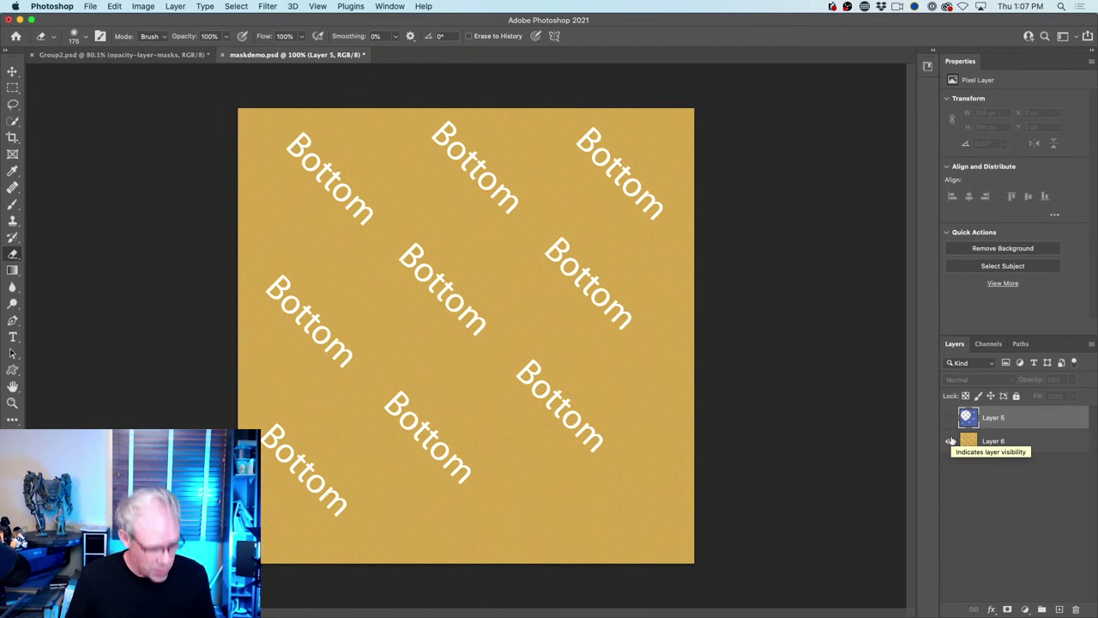
{"action": "left_click", "coordinate": [950, 441], "text": "alt"}
{"action": "left_click", "coordinate": [950, 441]}
{"action": "left_click", "coordinate": [950, 441]}
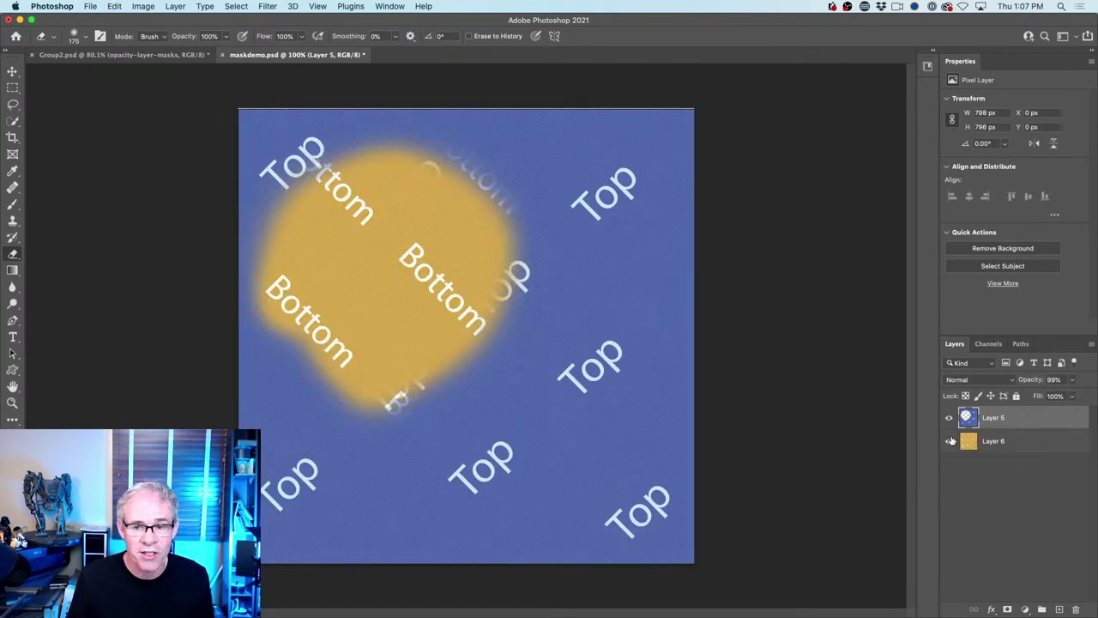
Undo the erasing on Layer 5 and return to the Move tool
{"action": "key", "text": "super+z"}
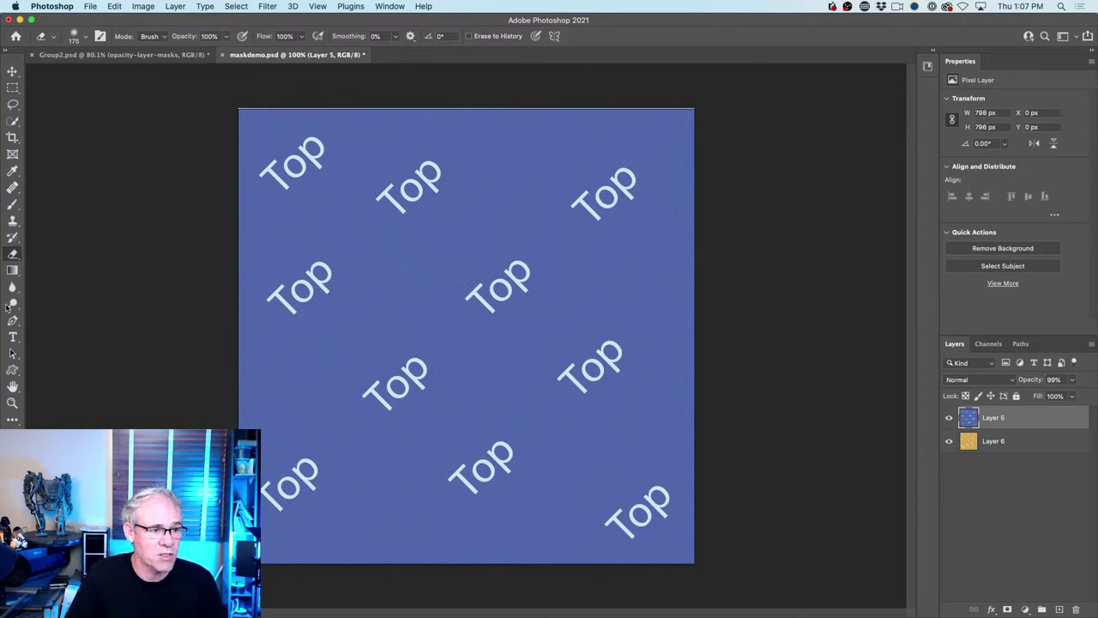
{"action": "left_click", "coordinate": [13, 72]}
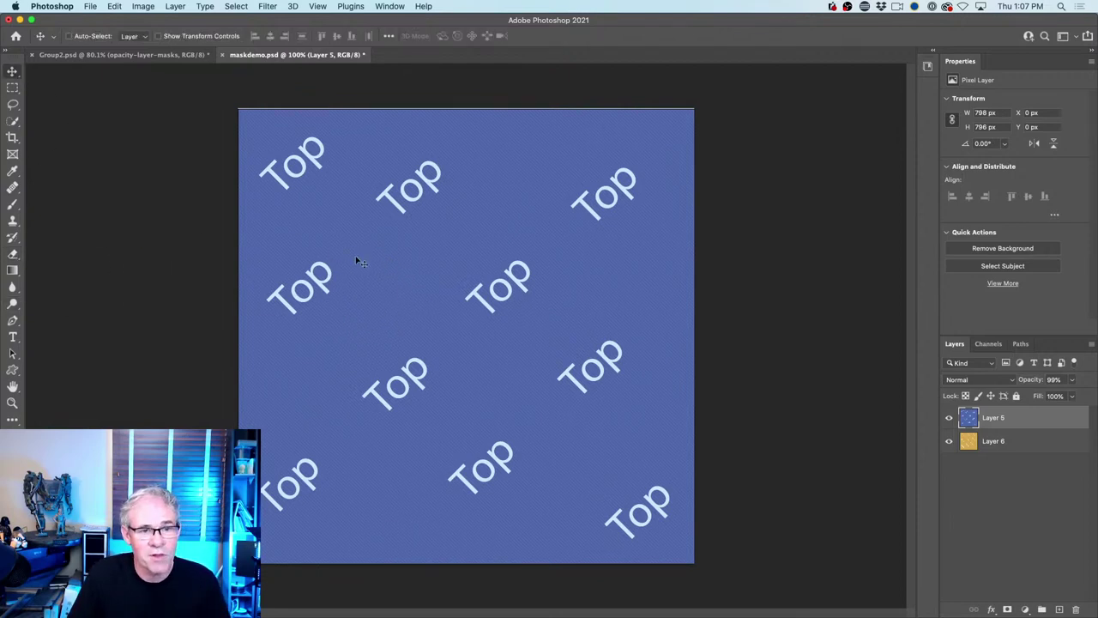
Add a white layer mask to Layer 5
{"action": "left_click", "coordinate": [1008, 609]}
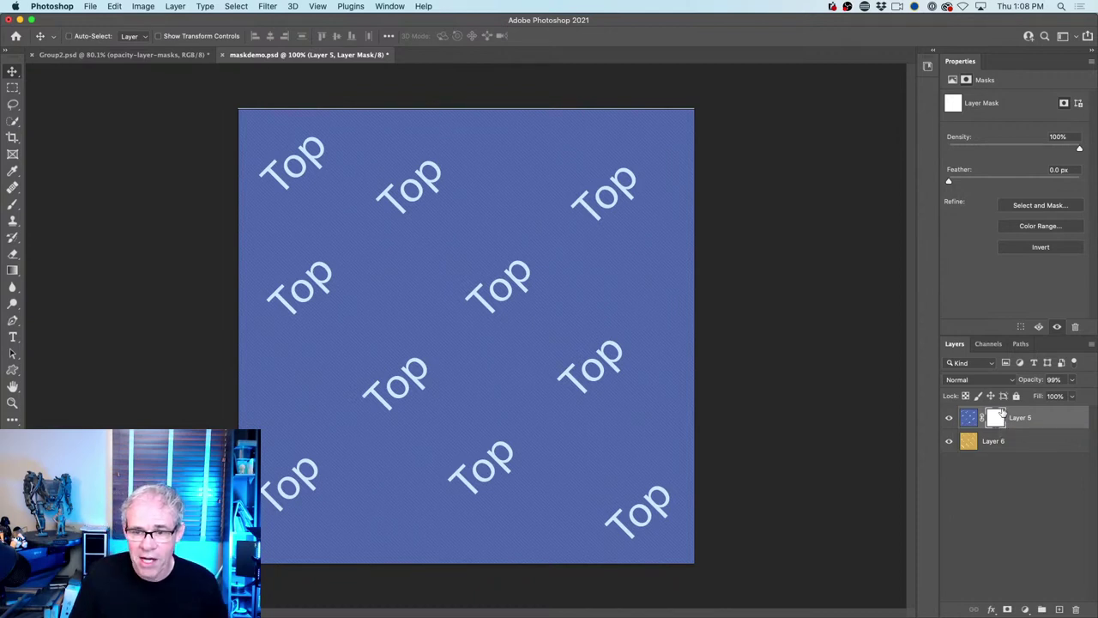
Add a Levels adjustment layer above Layer 5 to look at its built-in mask, and delete it
{"action": "left_click", "coordinate": [1025, 609]}
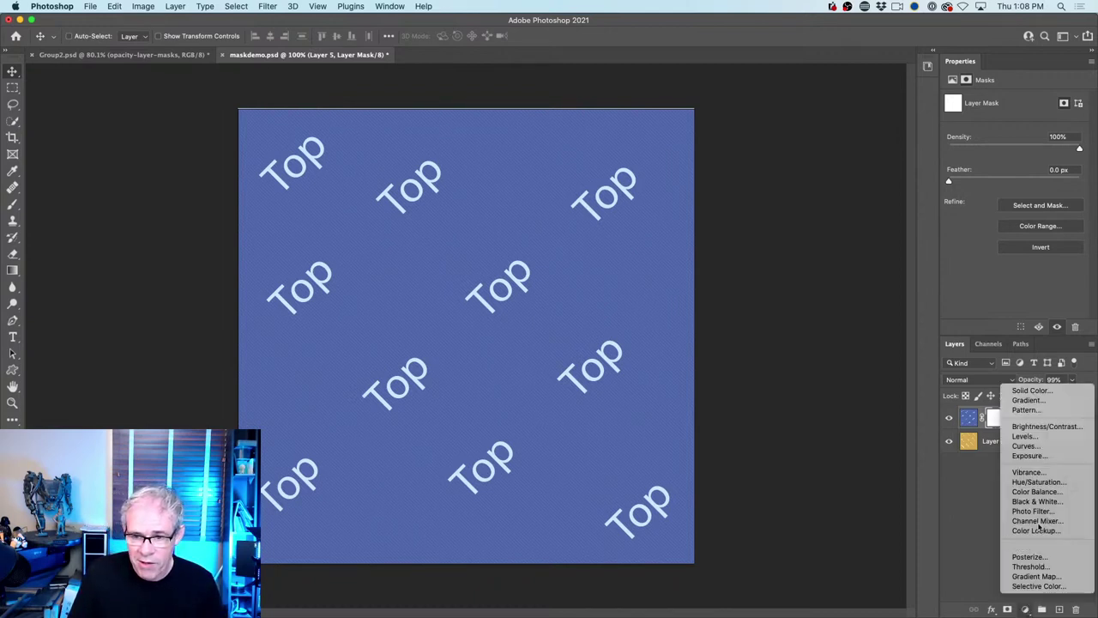
{"action": "left_click", "coordinate": [1030, 436]}
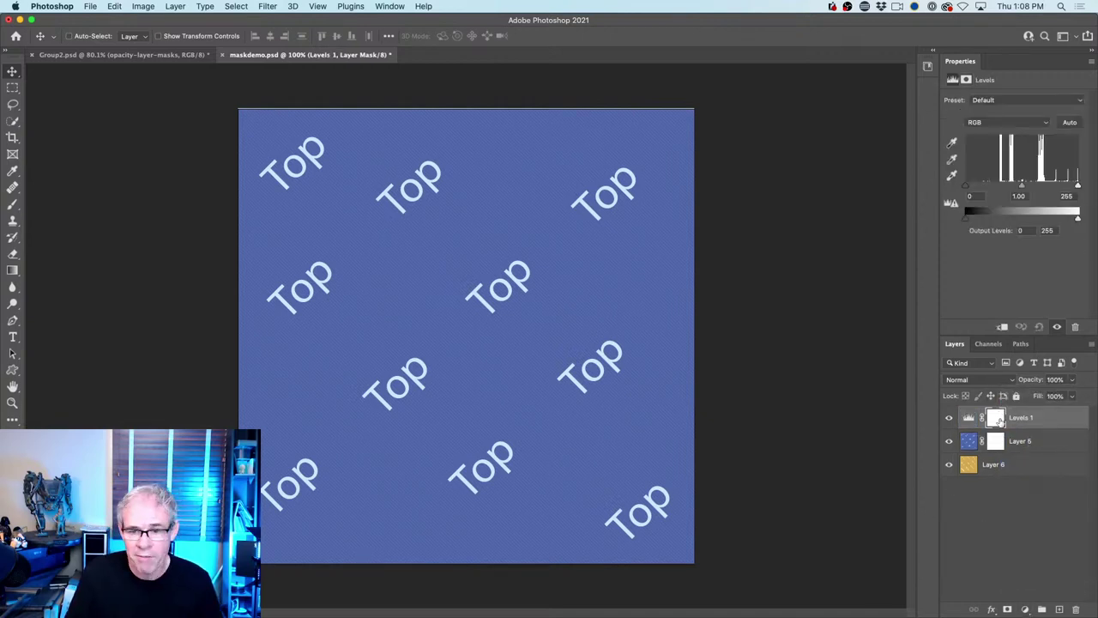
{"action": "left_click_drag", "start_coordinate": [993, 421], "coordinate": [1076, 608]}
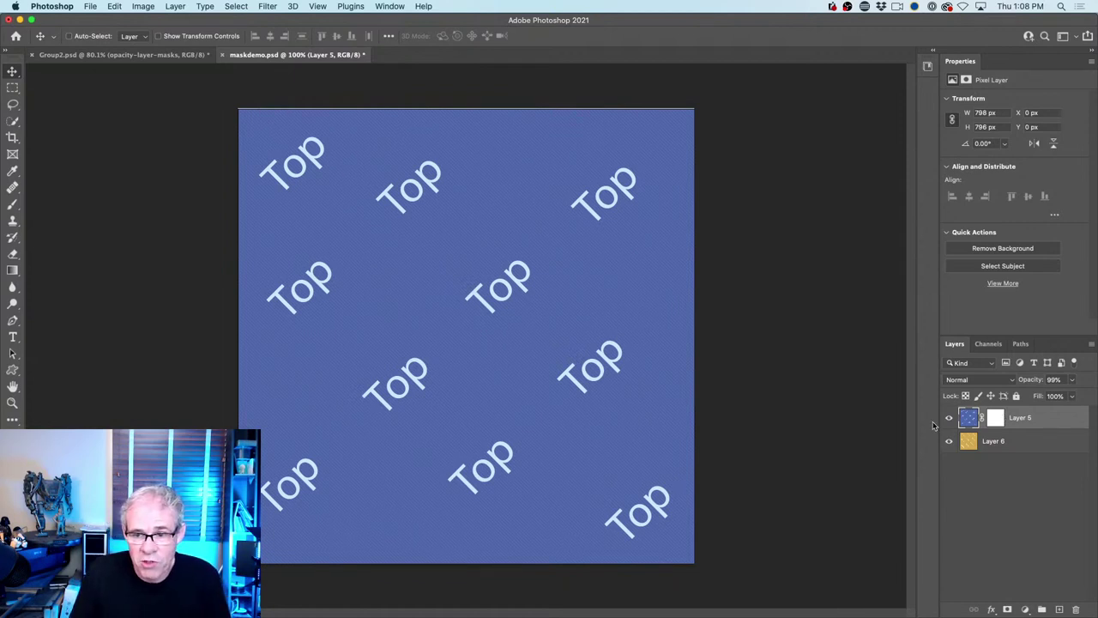
Invert Layer 5's mask to solid black and check the effect by hiding and reshowing the layer
{"action": "left_click", "coordinate": [1004, 418]}
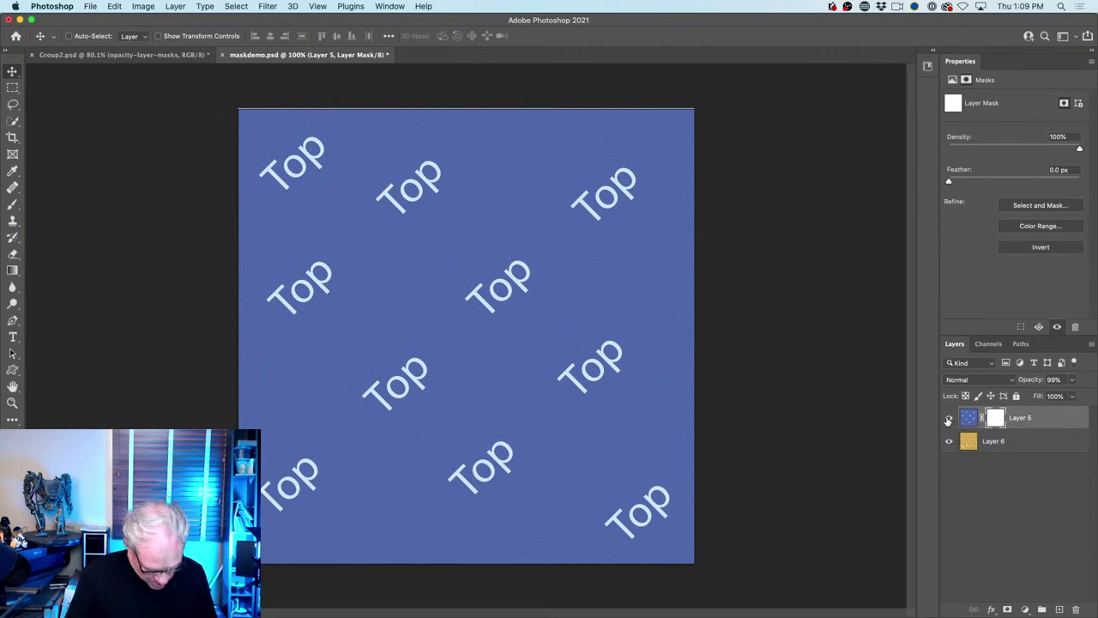
{"action": "key", "text": "super+i"}
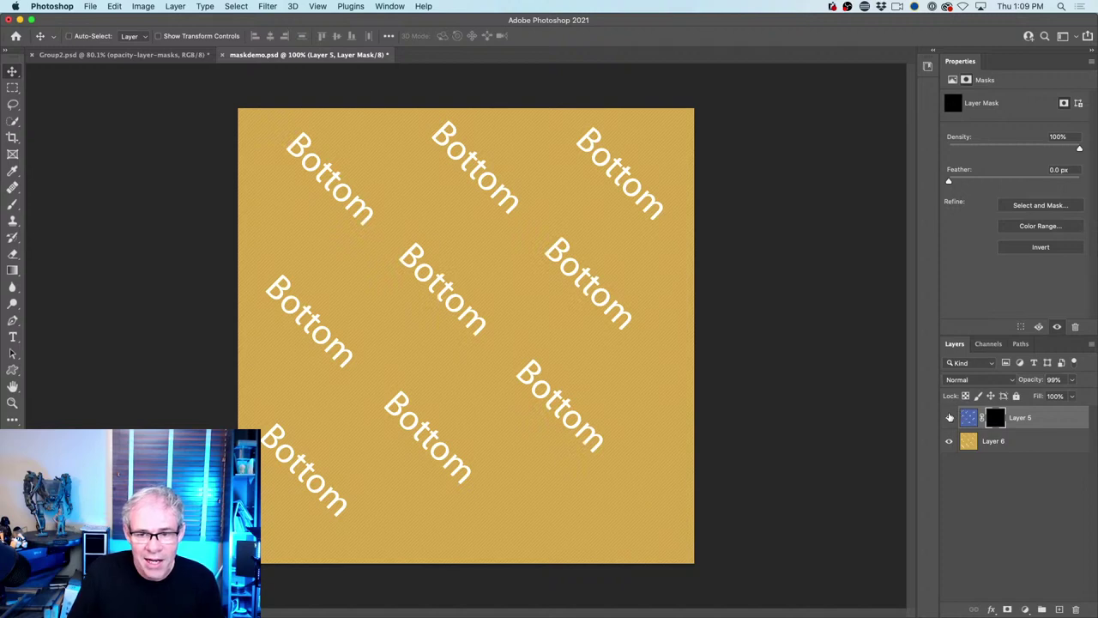
{"action": "left_click", "coordinate": [949, 418]}
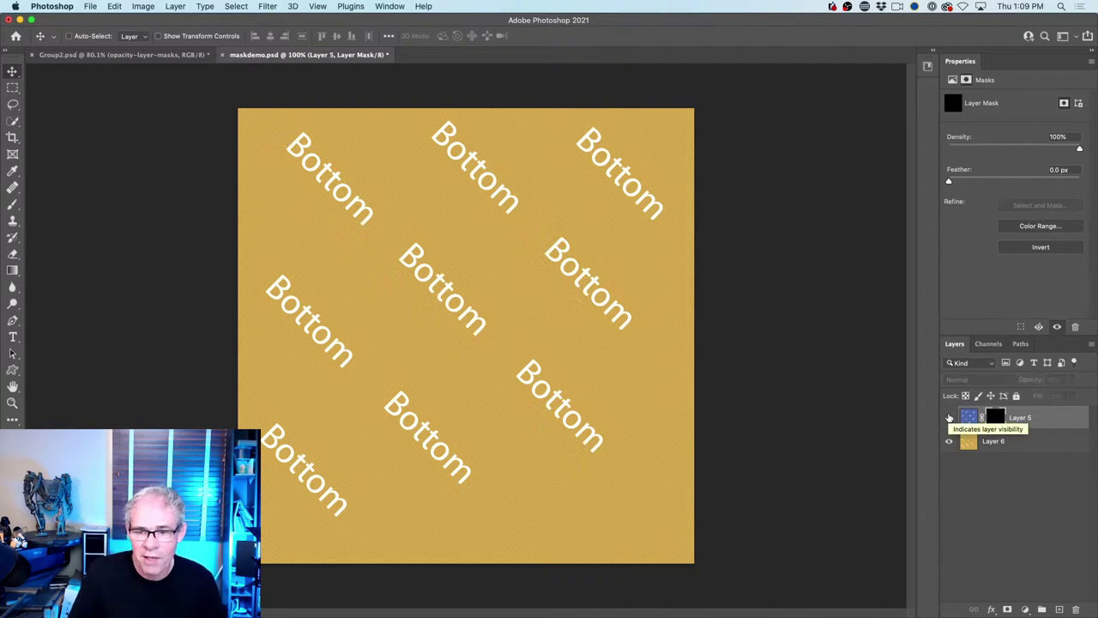
{"action": "left_click", "coordinate": [949, 417]}
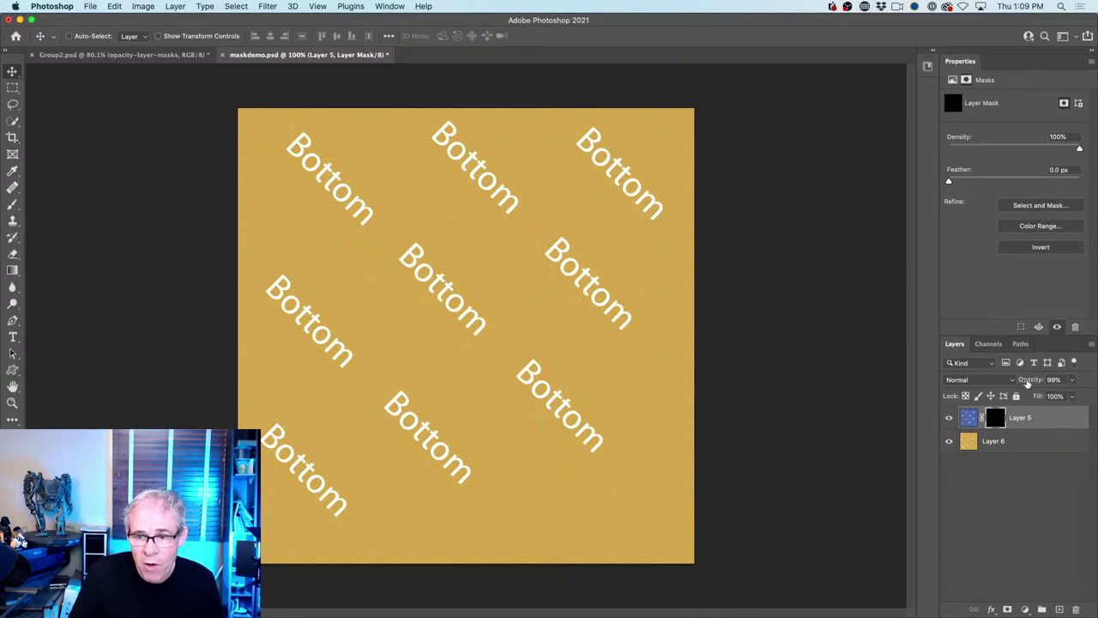
Set Layer 5's opacity to 98%, toggle its visibility to compare, and invert its mask back to white
{"action": "left_click_drag", "start_coordinate": [1028, 383], "coordinate": [1070, 375]}
{"action": "left_click", "coordinate": [949, 418]}
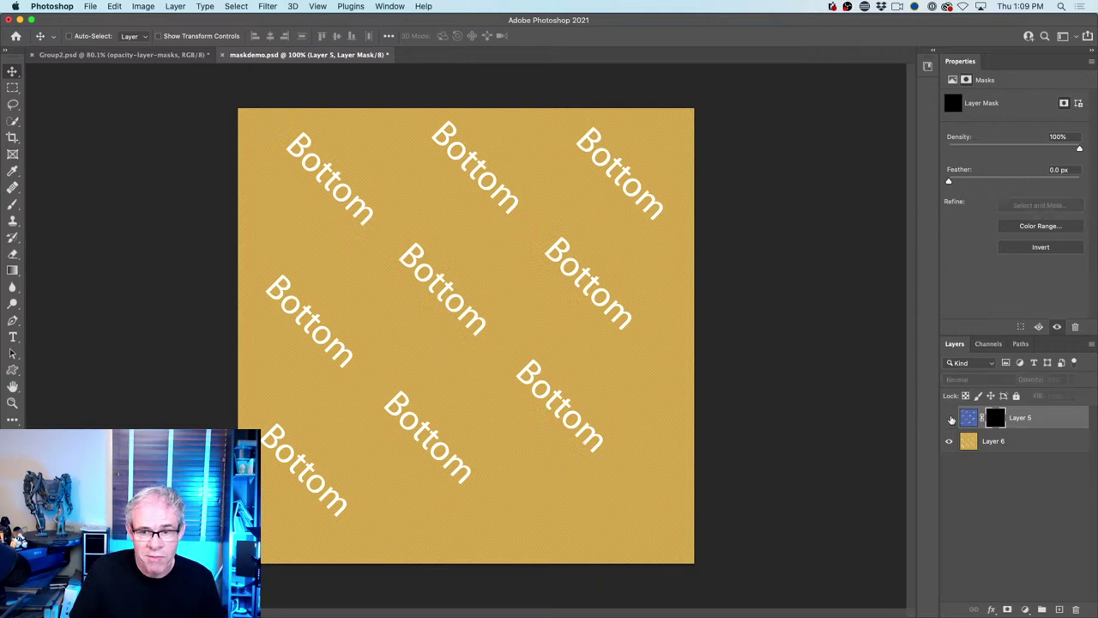
{"action": "left_click", "coordinate": [950, 418]}
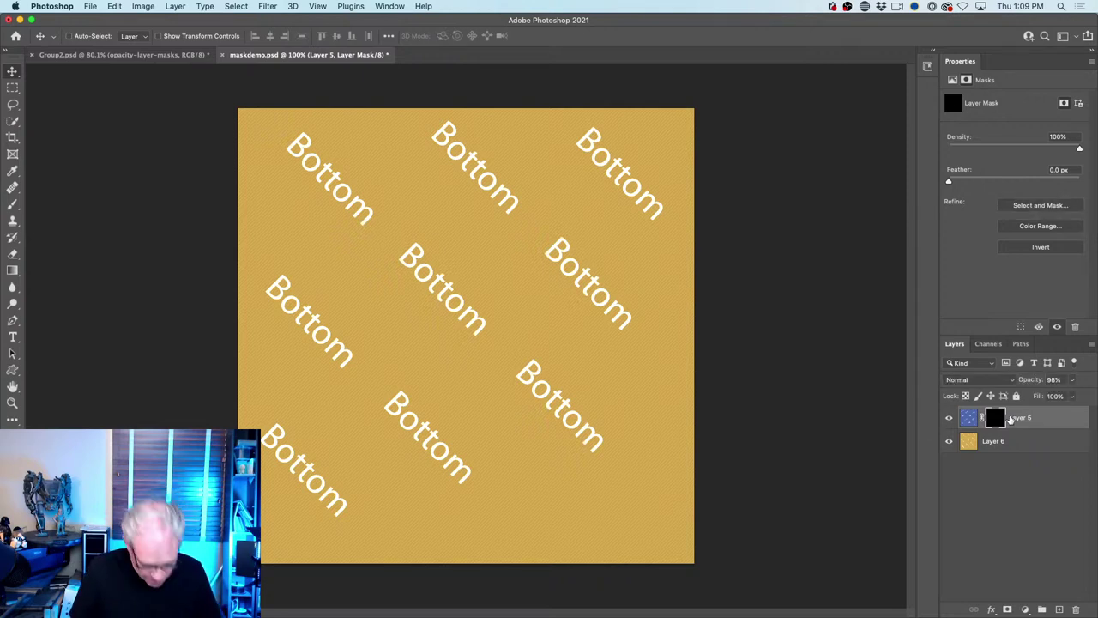
{"action": "key", "text": "super+i"}
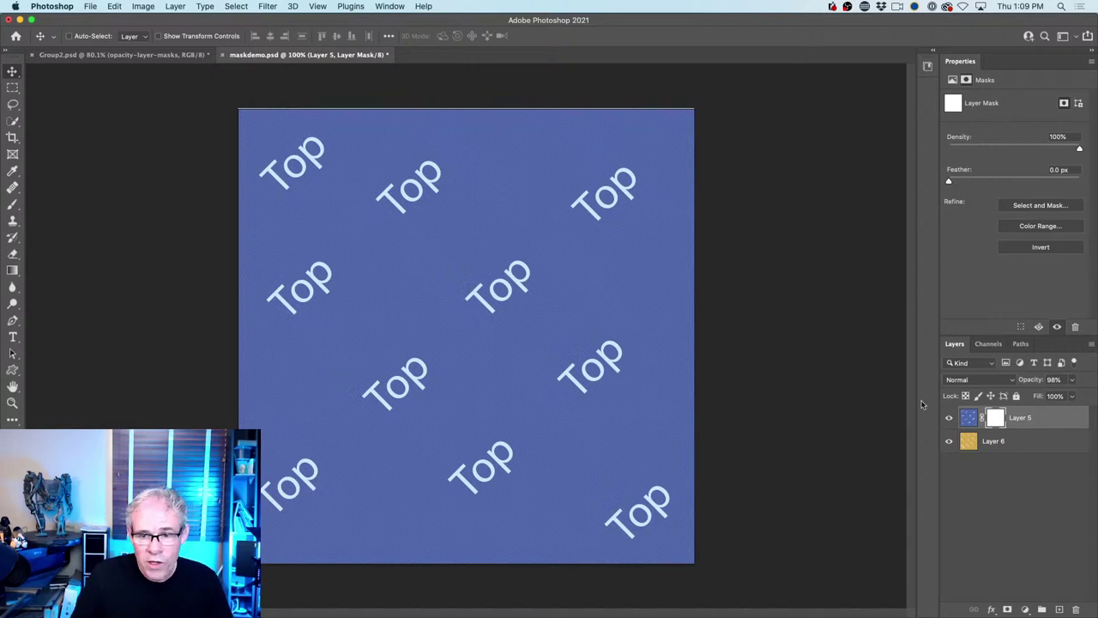
Hide and reshow Layer 5 to compare, and make a rectangular selection over the upper-left Top words
{"action": "left_click", "coordinate": [949, 419]}
{"action": "left_click", "coordinate": [949, 419]}
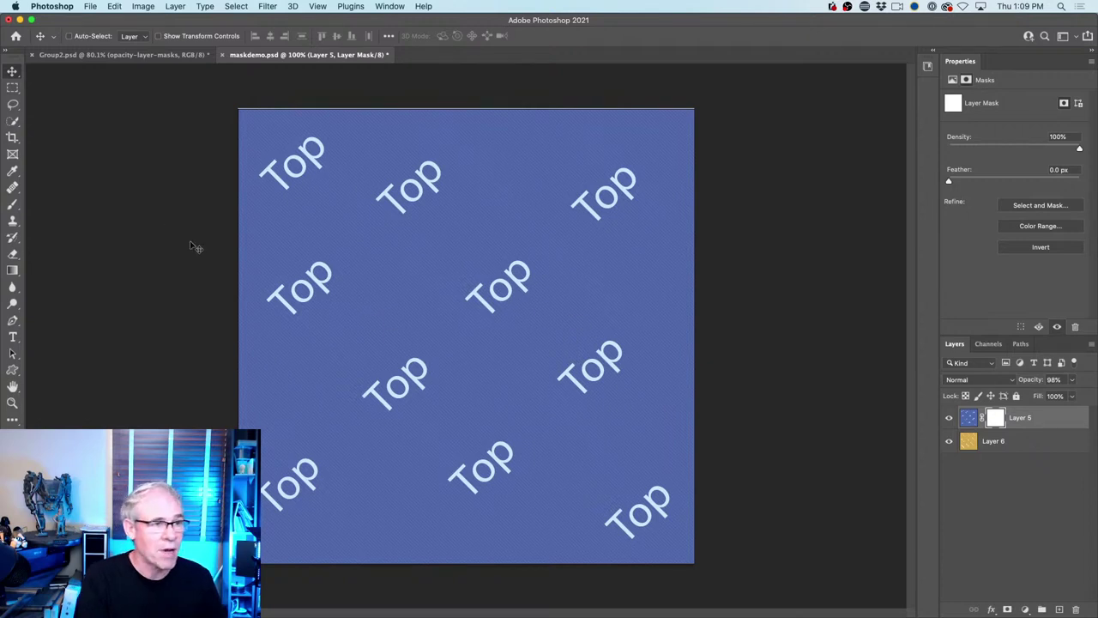
{"action": "left_click", "coordinate": [12, 88]}
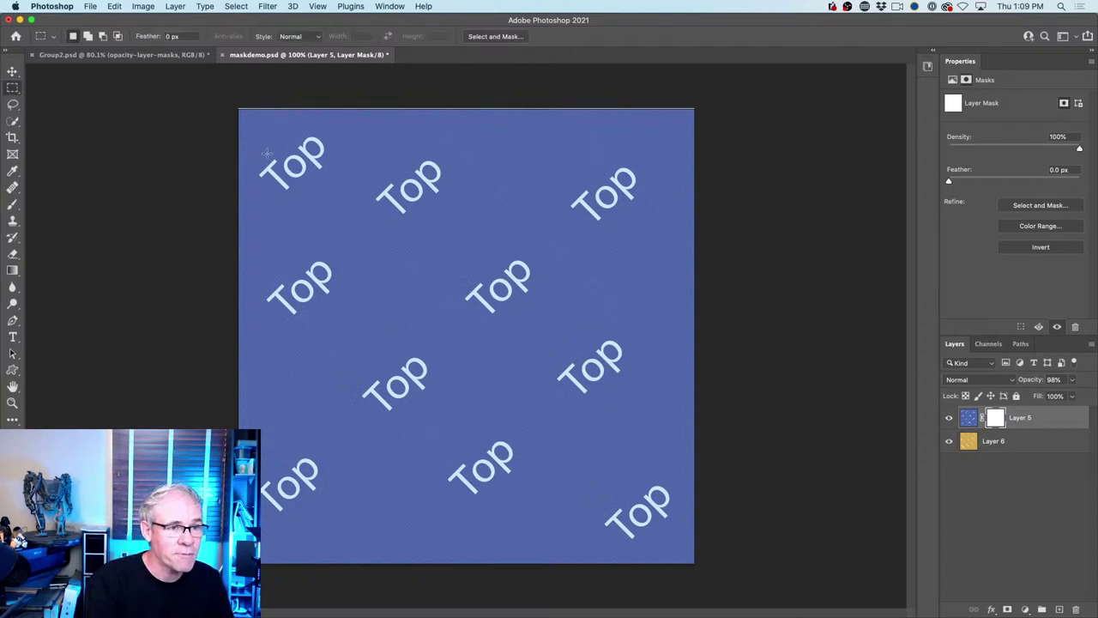
{"action": "left_click_drag", "start_coordinate": [270, 152], "coordinate": [438, 331]}
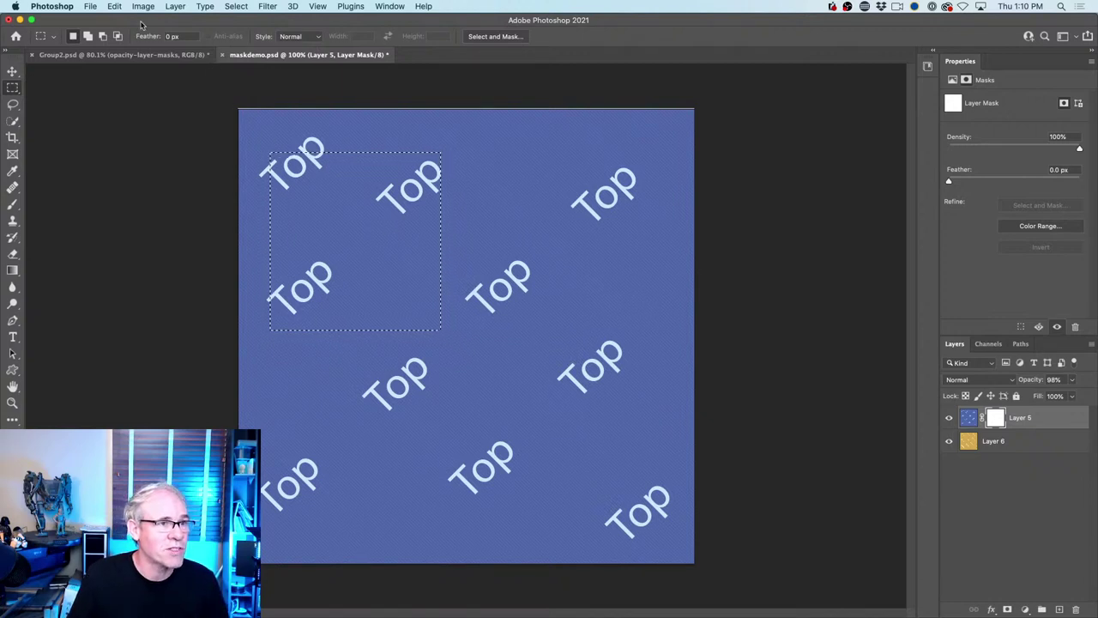
Fill the selected area of Layer 5's mask with black in Normal mode at 100% opacity, and deselect
{"action": "left_click", "coordinate": [113, 7]}
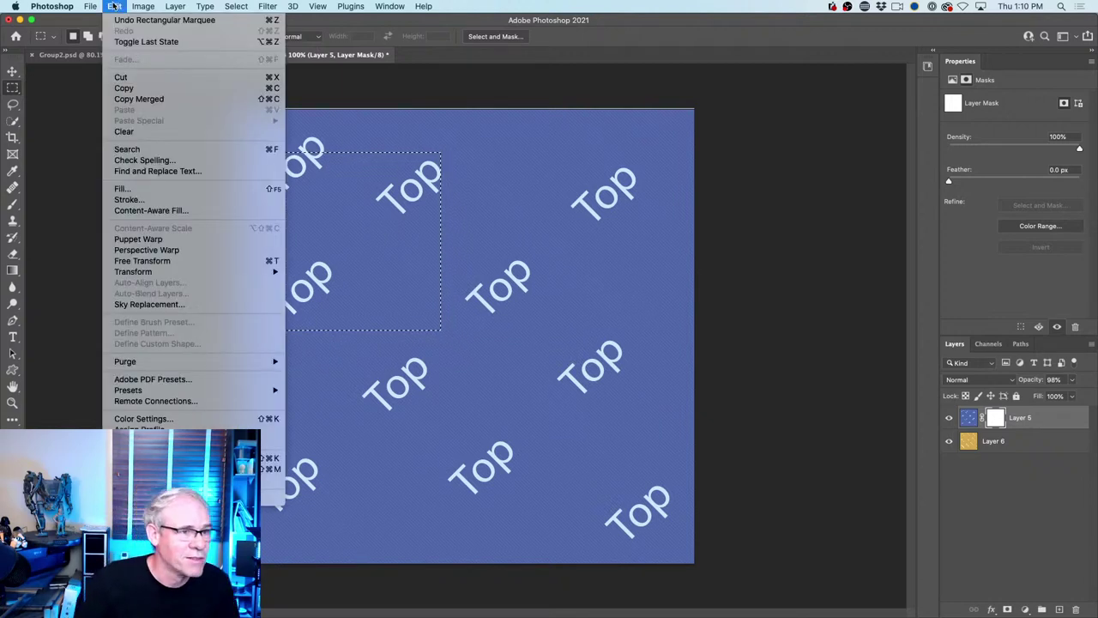
{"action": "left_click", "coordinate": [143, 191]}
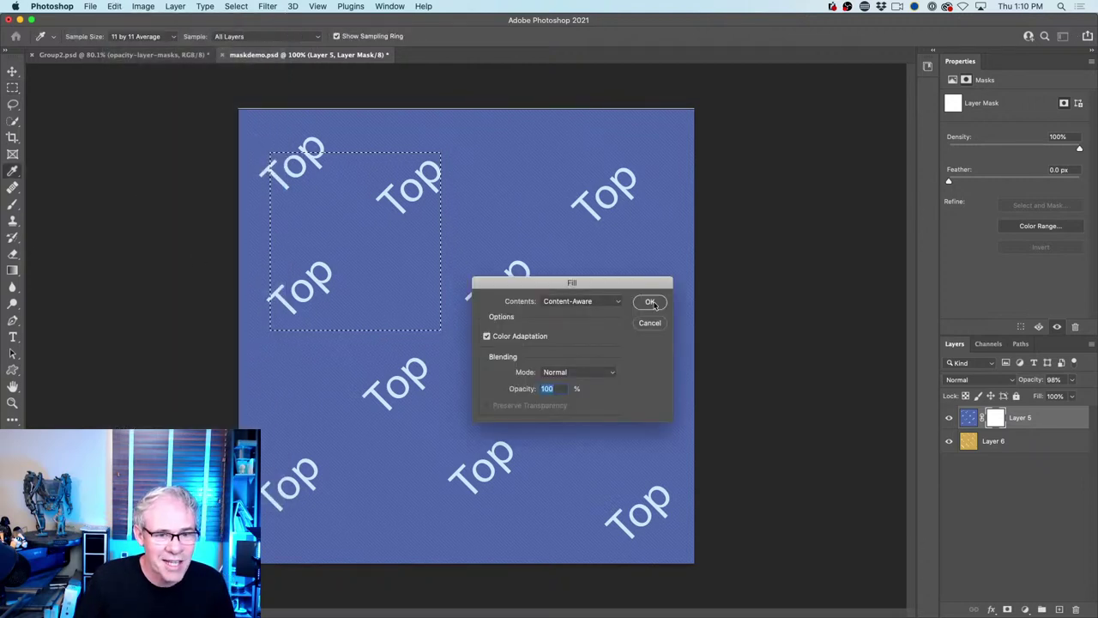
{"action": "left_click", "coordinate": [605, 303]}
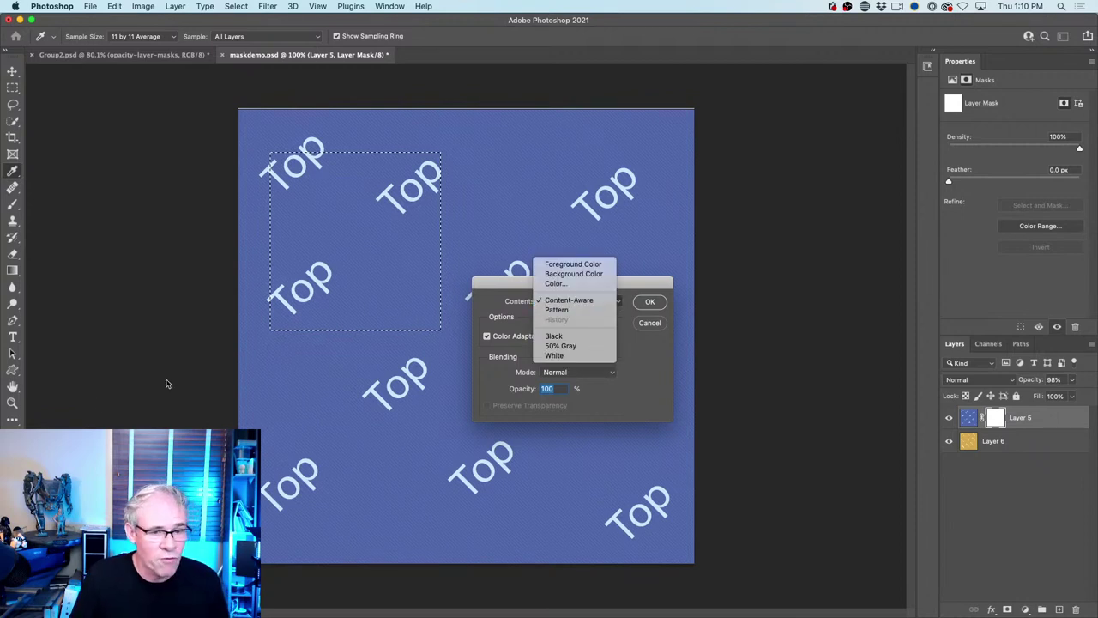
{"action": "left_click", "coordinate": [567, 336]}
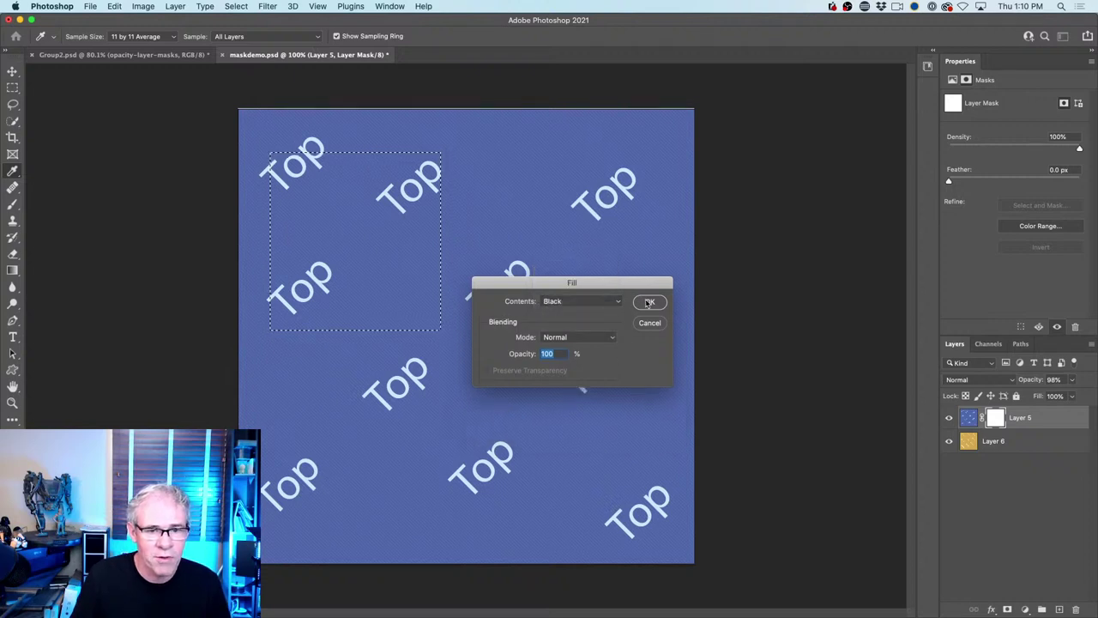
{"action": "left_click", "coordinate": [645, 300]}
{"action": "key", "text": "m"}
{"action": "left_click", "coordinate": [640, 236]}
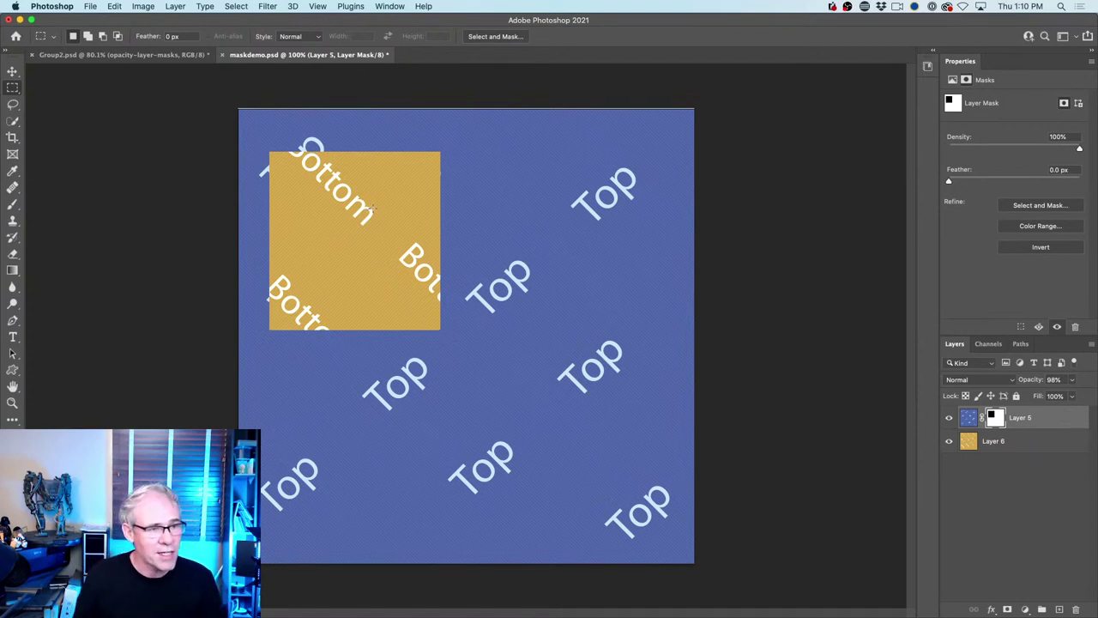
Hide Layer 6 to check the masked hole, and float the channels list beside the canvas, enlarged to full height
{"action": "mouse_move", "coordinate": [950, 443]}
{"action": "left_mouse_down"}
{"action": "mouse_move", "coordinate": [949, 418]}
{"action": "mouse_move", "coordinate": [949, 442]}
{"action": "left_mouse_up"}
{"action": "left_click", "coordinate": [950, 418]}
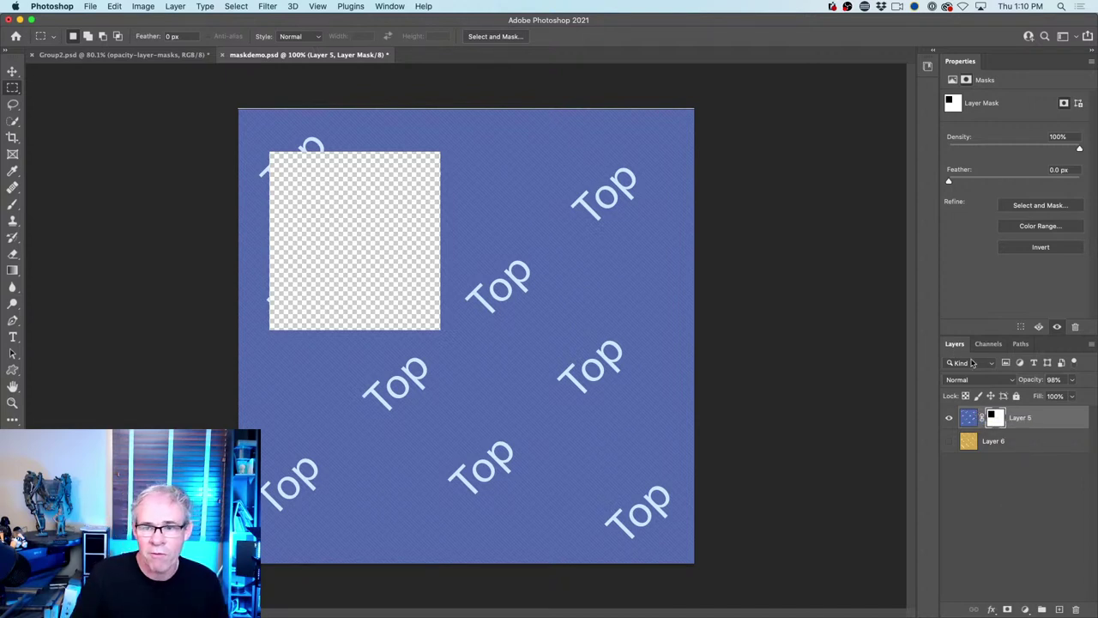
{"action": "left_click_drag", "start_coordinate": [987, 345], "coordinate": [748, 98]}
{"action": "left_click_drag", "start_coordinate": [847, 188], "coordinate": [858, 545]}
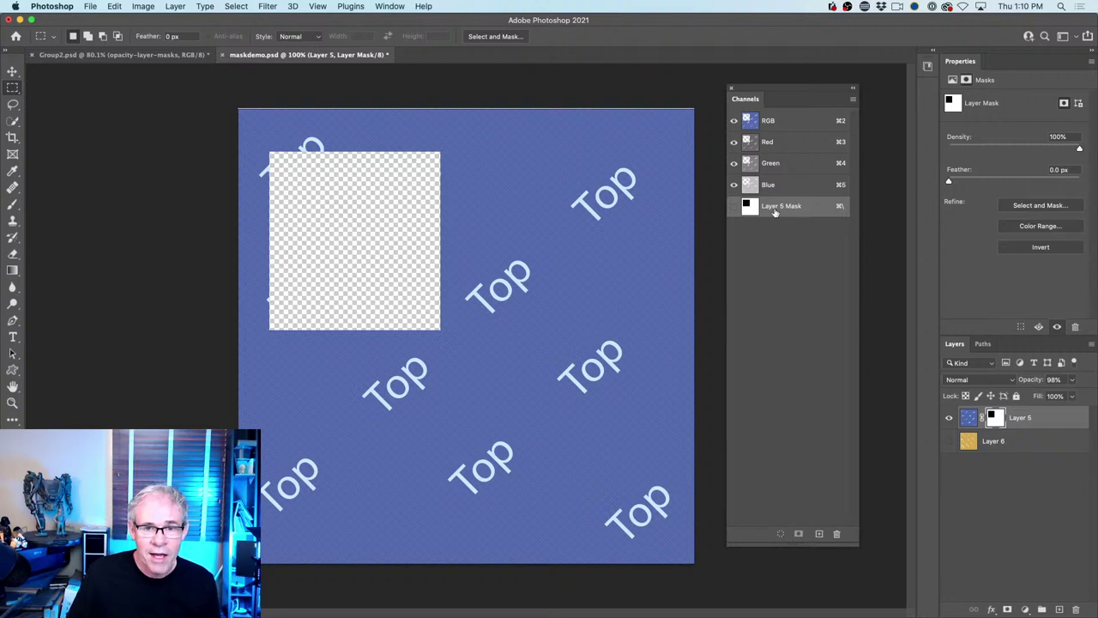
Examine the Layer 5 Mask channel as an overlay, and return to Layer 5's RGB channels with Layer 6 shown
{"action": "left_click", "coordinate": [736, 206]}
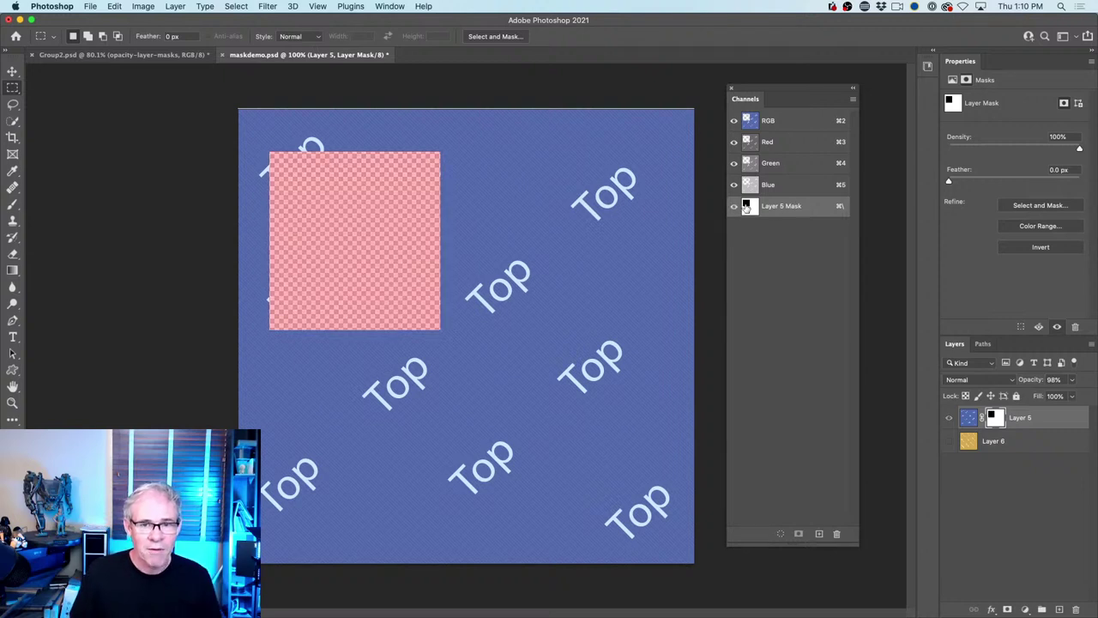
{"action": "left_click", "coordinate": [735, 206]}
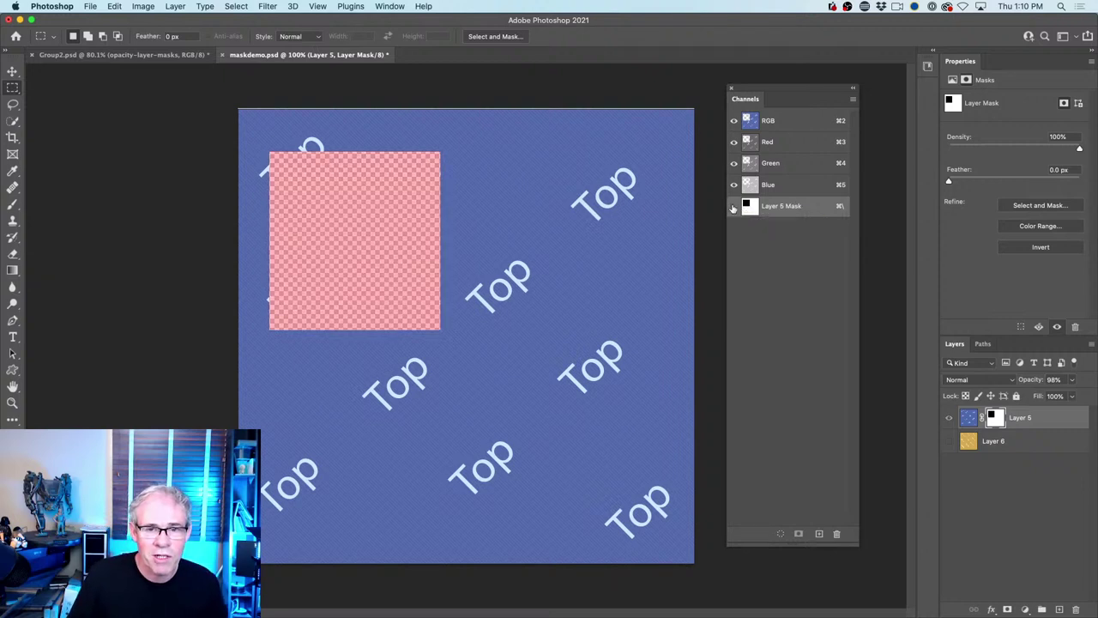
{"action": "left_click", "coordinate": [777, 121]}
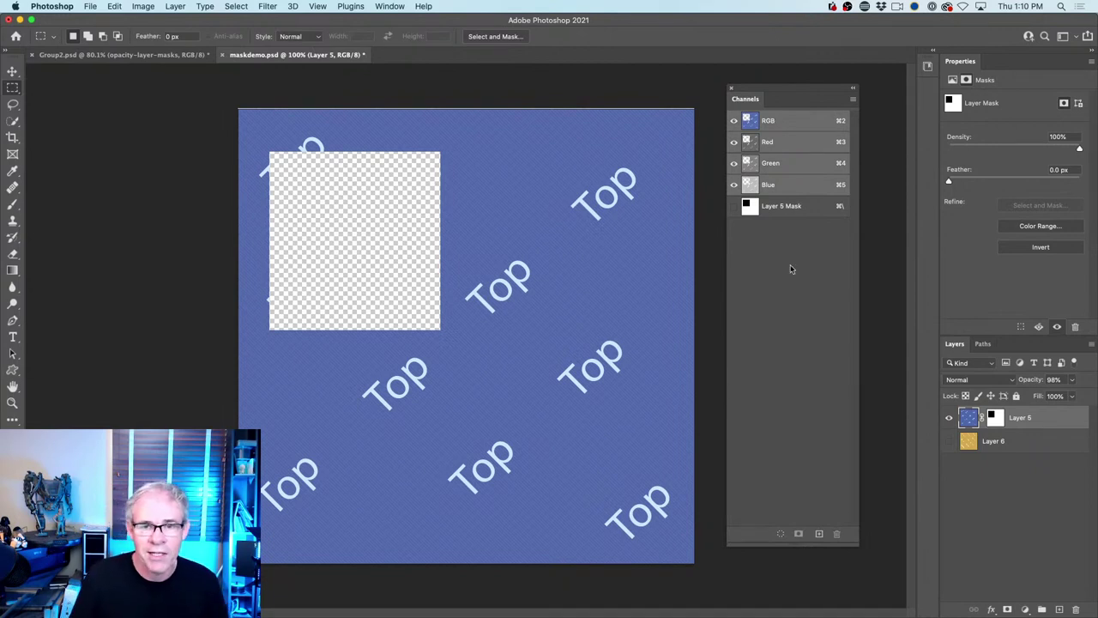
{"action": "left_click", "coordinate": [1043, 418]}
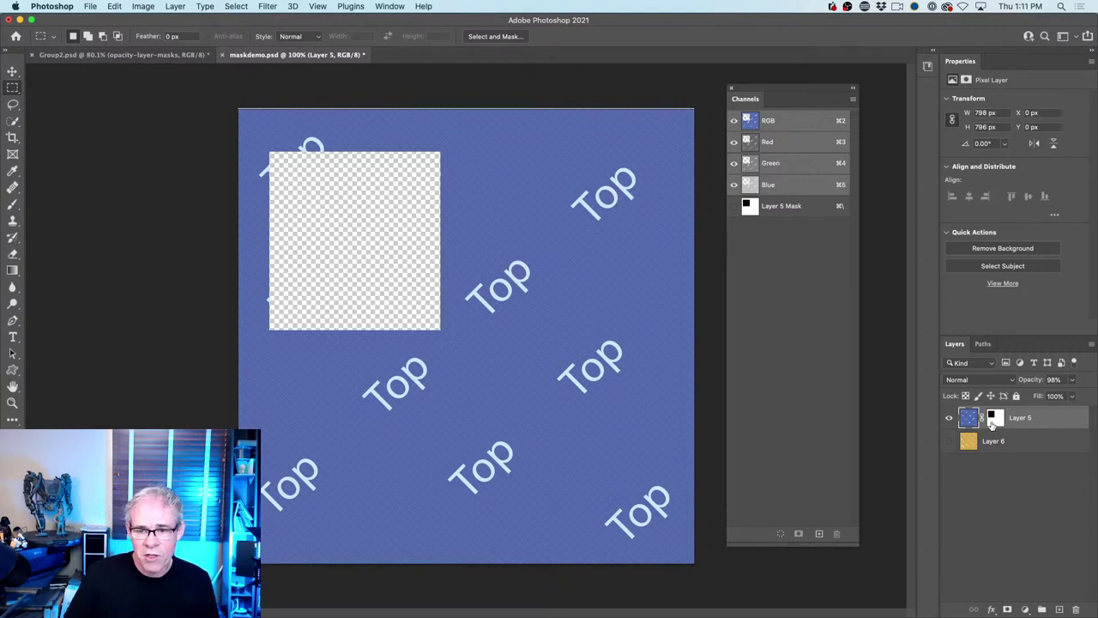
{"action": "left_click", "coordinate": [948, 441]}
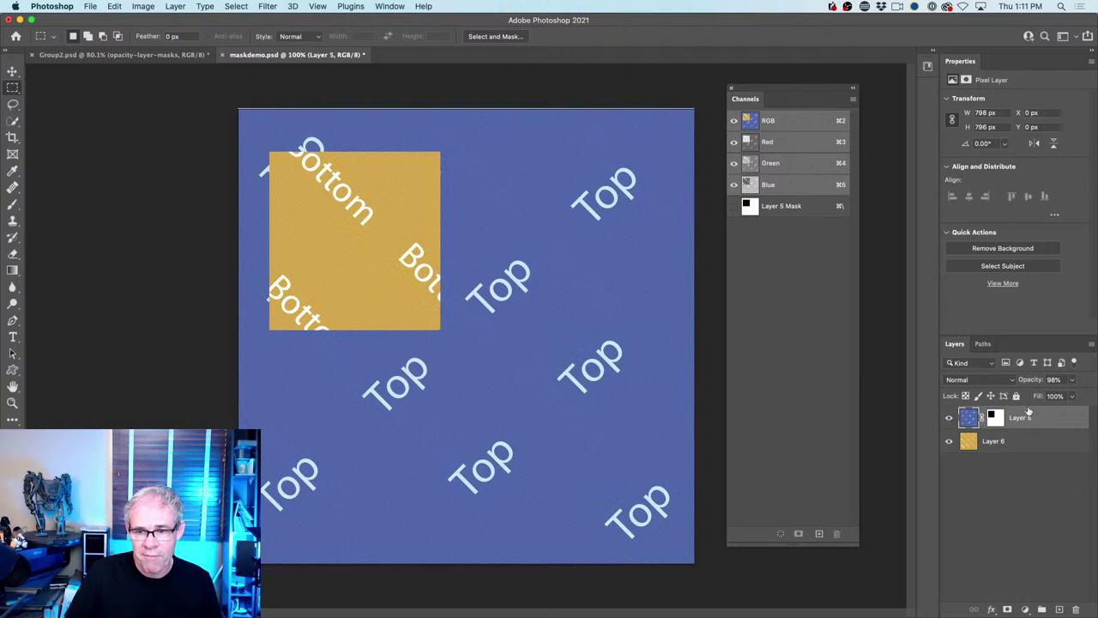
Unlink Layer 5's mask, move the mask alone around the canvas, and check the hole by hiding and reshowing Layer 6
{"action": "left_click", "coordinate": [983, 418]}
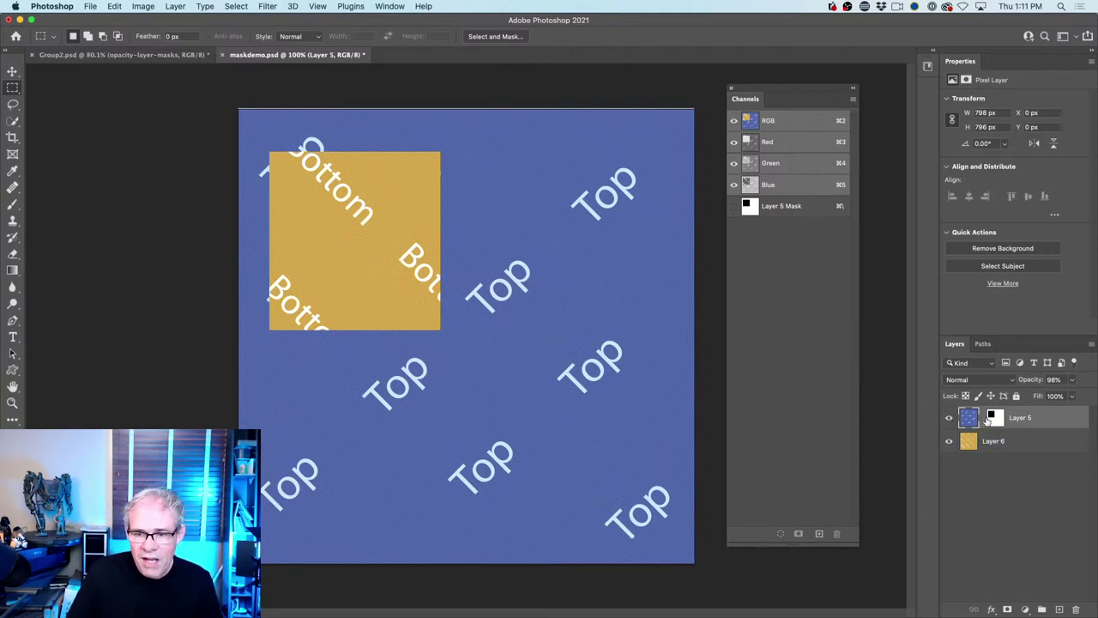
{"action": "left_click", "coordinate": [14, 72]}
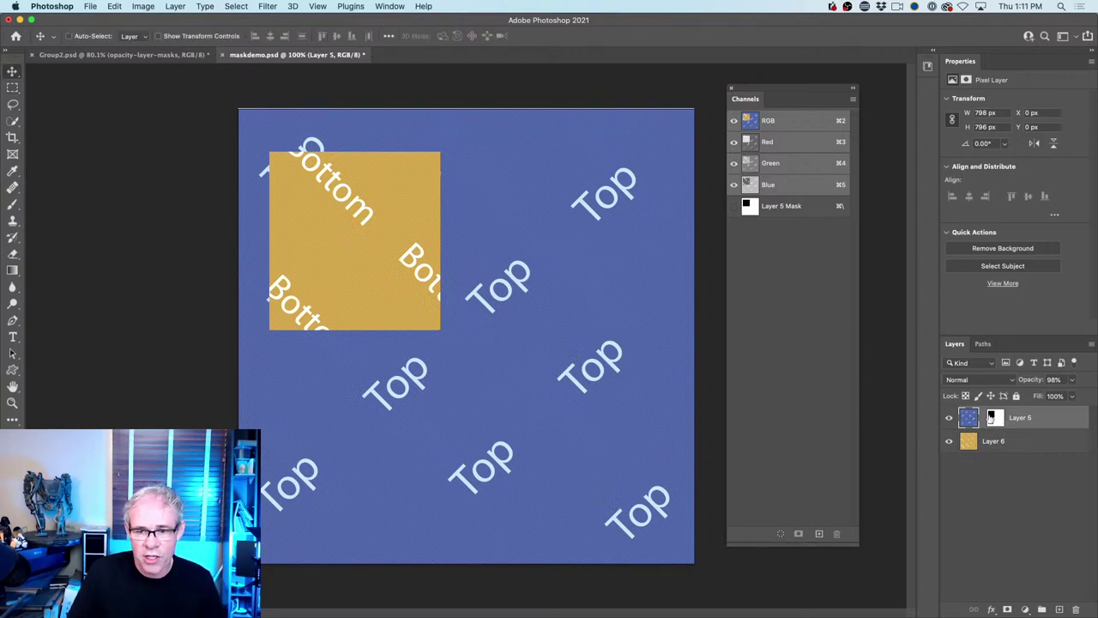
{"action": "left_click", "coordinate": [993, 420]}
{"action": "left_click_drag", "start_coordinate": [401, 252], "coordinate": [375, 263]}
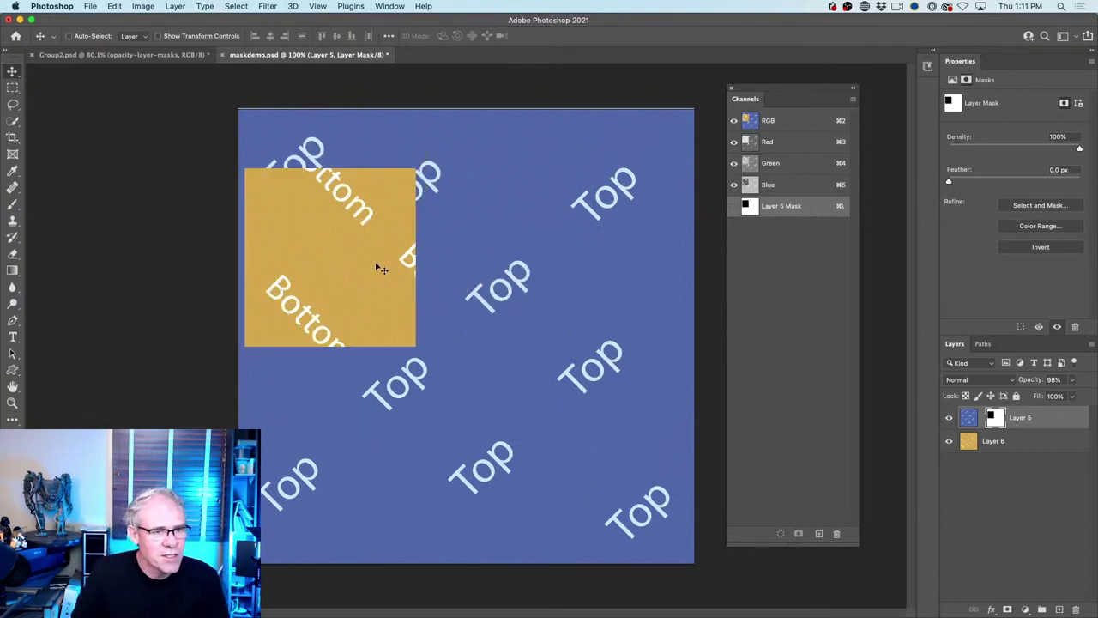
{"action": "left_click_drag", "start_coordinate": [375, 267], "coordinate": [383, 302]}
{"action": "left_click", "coordinate": [950, 441]}
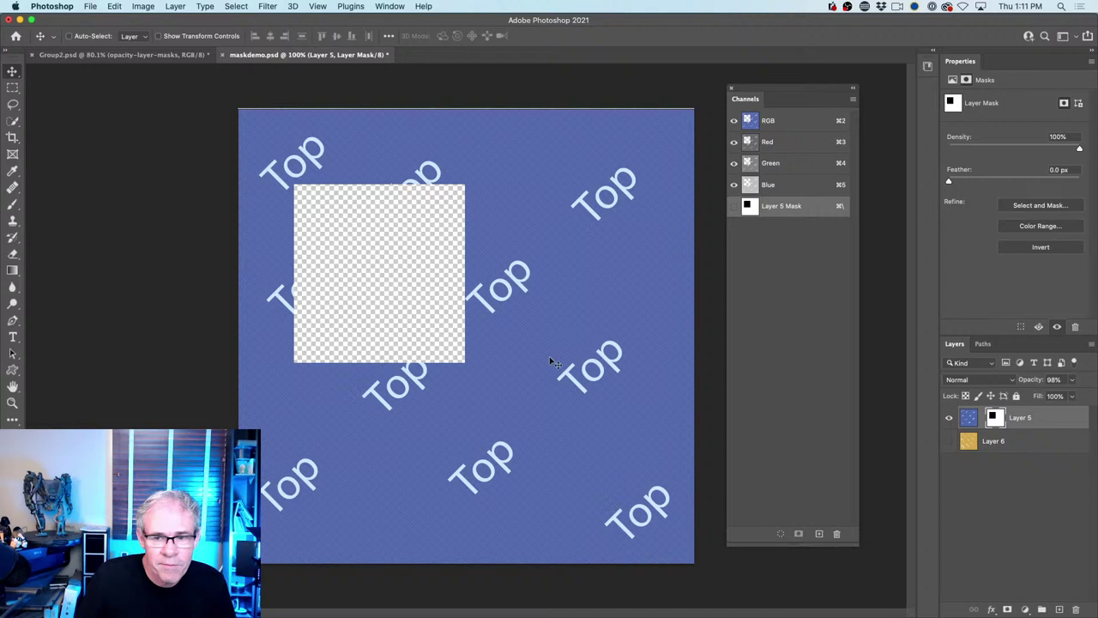
{"action": "left_click", "coordinate": [948, 442]}
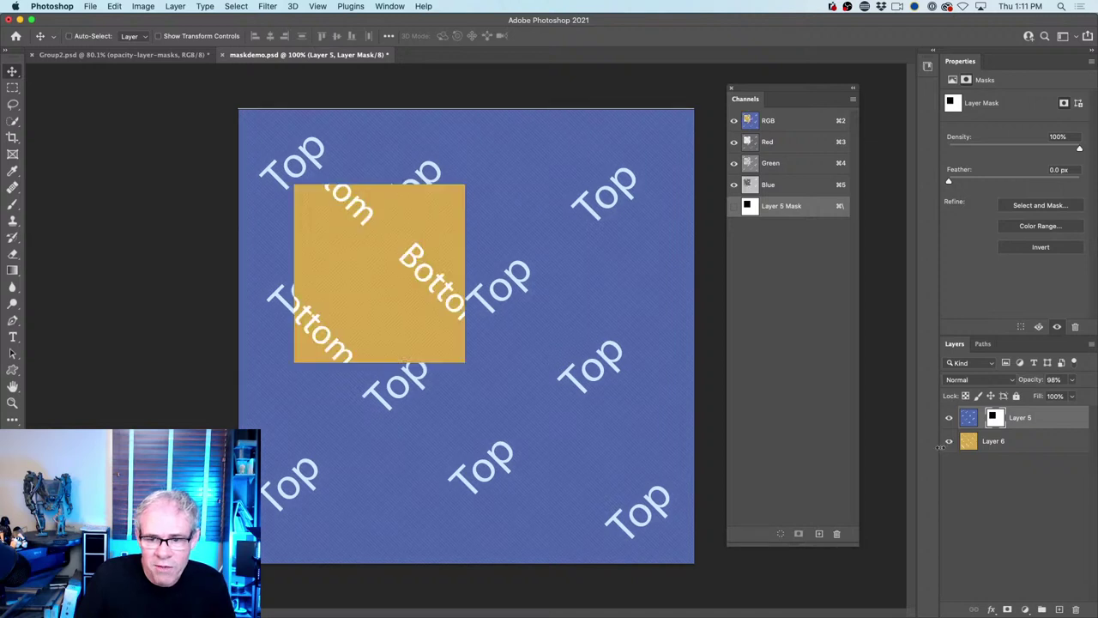
Move the mask's square hole toward the upper-left corner, relink the mask to Layer 5, and undo the mask edits back to solid white
{"action": "left_click", "coordinate": [977, 418]}
{"action": "mouse_move", "coordinate": [571, 336]}
{"action": "left_mouse_down"}
{"action": "mouse_move", "coordinate": [605, 328]}
{"action": "mouse_move", "coordinate": [610, 294]}
{"action": "mouse_move", "coordinate": [506, 280]}
{"action": "mouse_move", "coordinate": [448, 383]}
{"action": "mouse_move", "coordinate": [560, 459]}
{"action": "mouse_move", "coordinate": [680, 386]}
{"action": "mouse_move", "coordinate": [658, 328]}
{"action": "mouse_move", "coordinate": [573, 316]}
{"action": "mouse_move", "coordinate": [564, 332]}
{"action": "left_mouse_up"}
{"action": "left_click", "coordinate": [993, 416]}
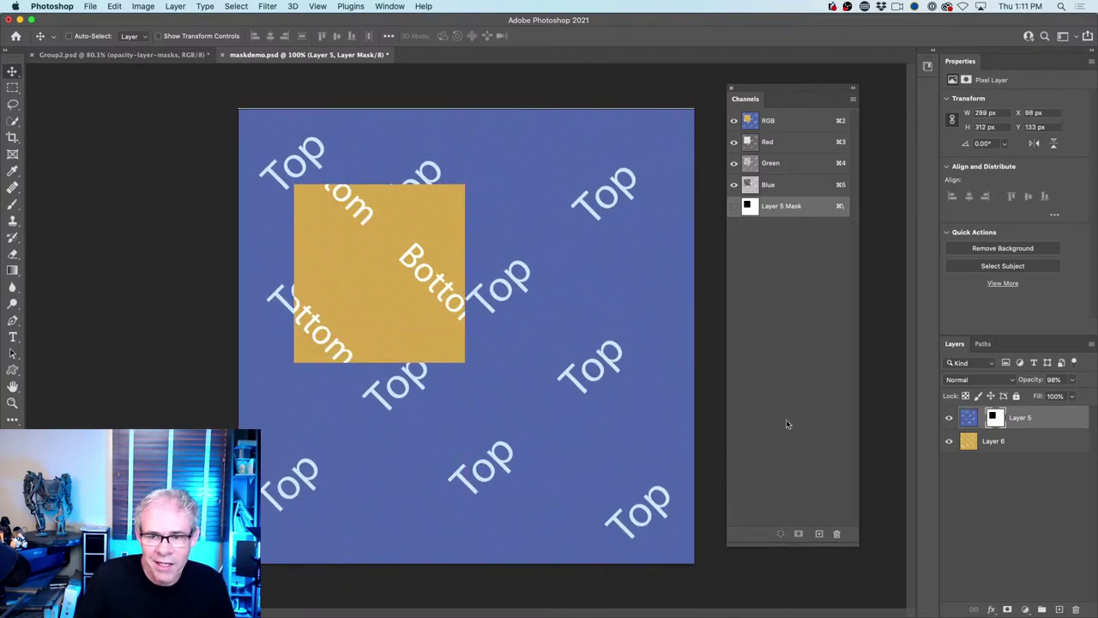
{"action": "left_click_drag", "start_coordinate": [385, 287], "coordinate": [349, 234]}
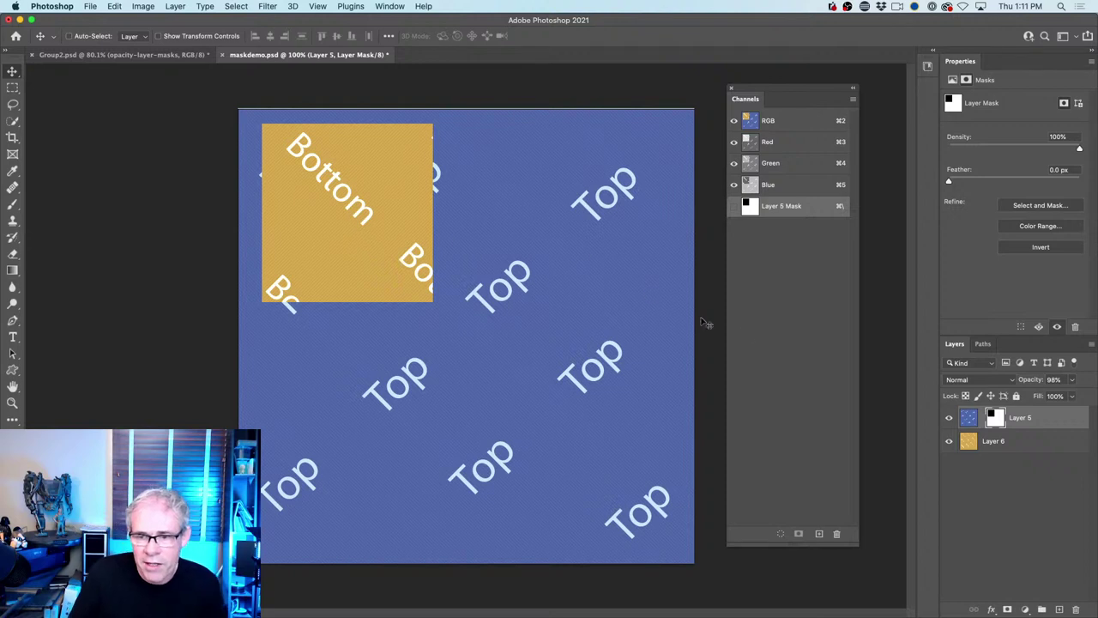
{"action": "left_click", "coordinate": [981, 417]}
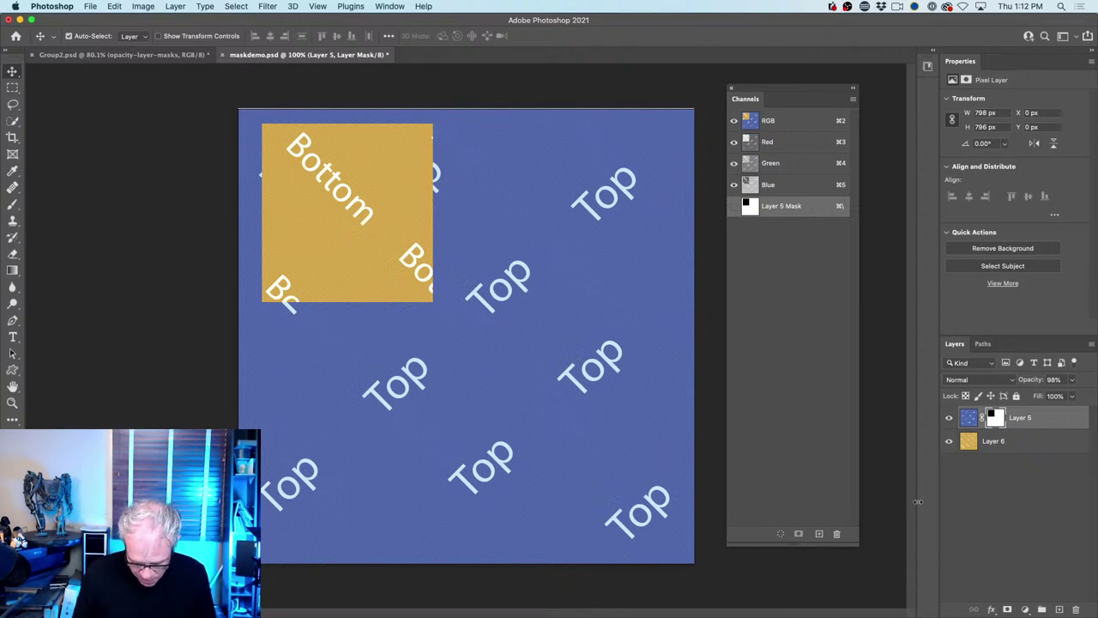
{"action": "key", "text": "super+z"}
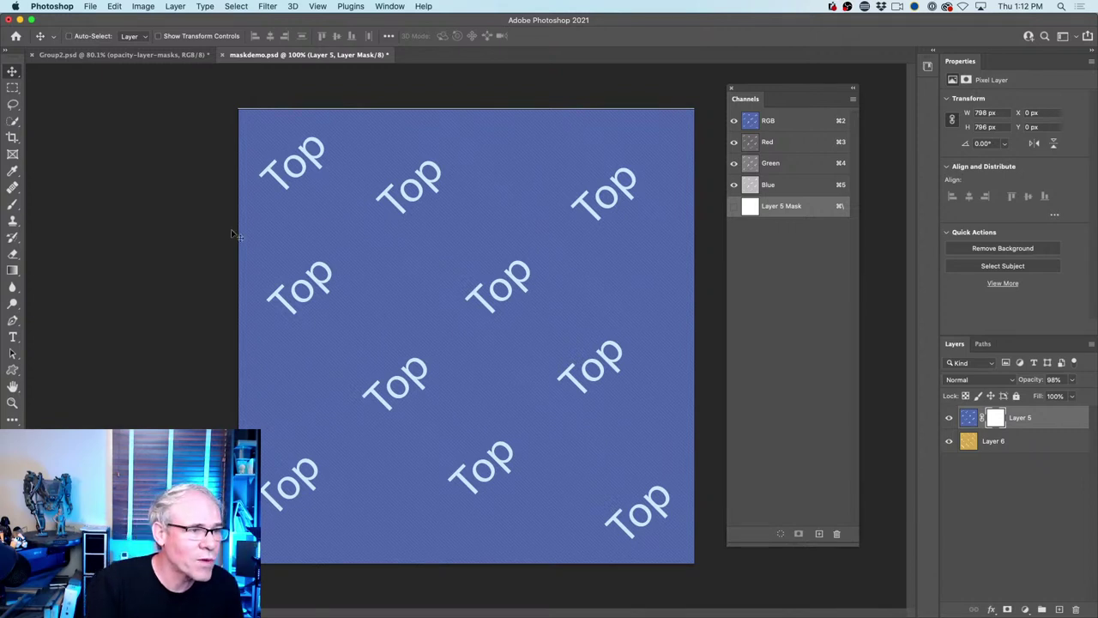
Set up the Brush tool with a soft round tip of 57 px and 0% hardness
{"action": "left_click", "coordinate": [13, 204]}
{"action": "right_click", "coordinate": [13, 204]}
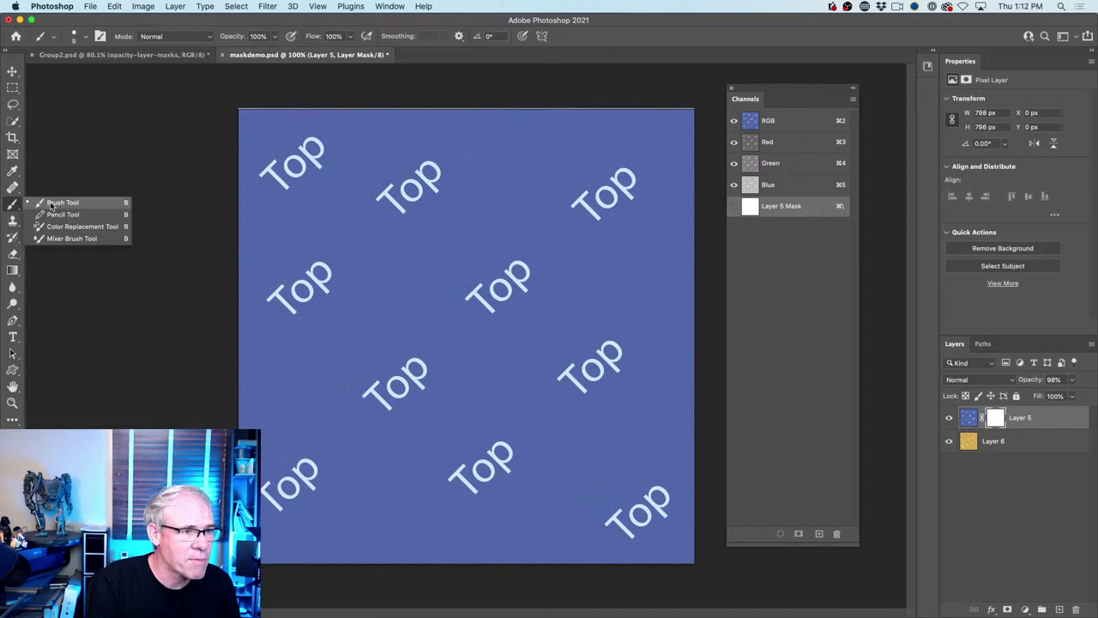
{"action": "left_click", "coordinate": [52, 204]}
{"action": "left_click", "coordinate": [86, 37]}
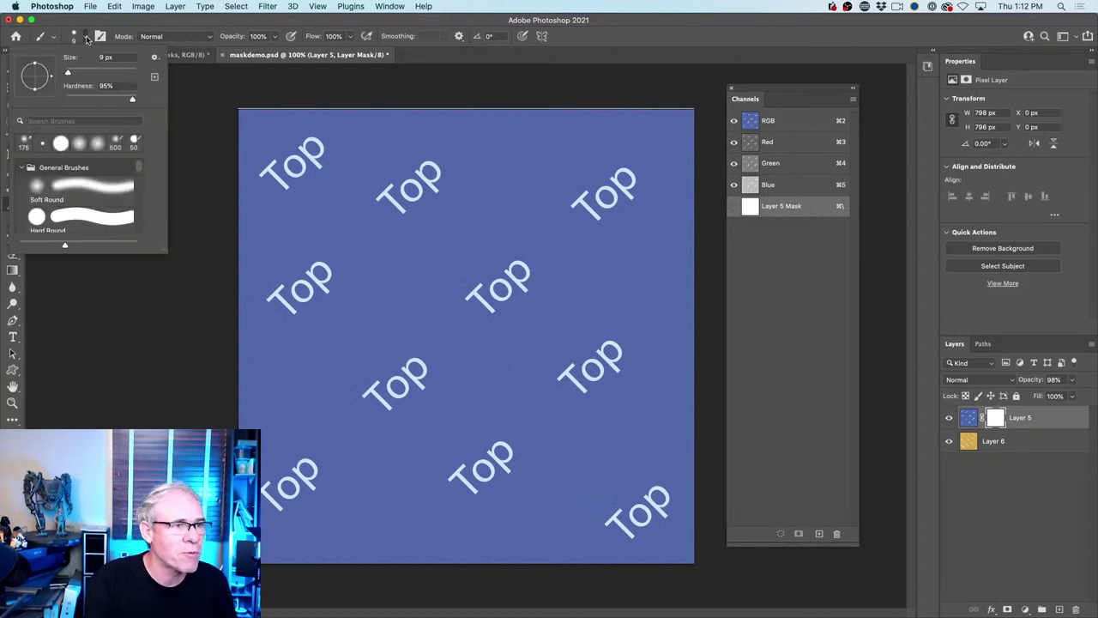
{"action": "left_click", "coordinate": [78, 144]}
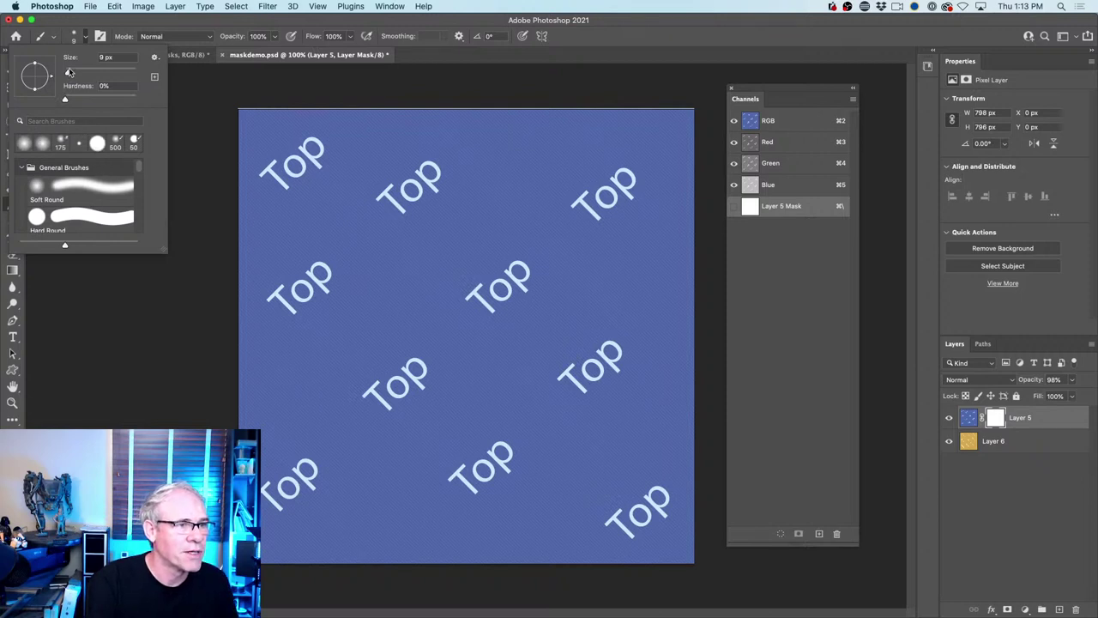
{"action": "left_click_drag", "start_coordinate": [68, 72], "coordinate": [89, 73]}
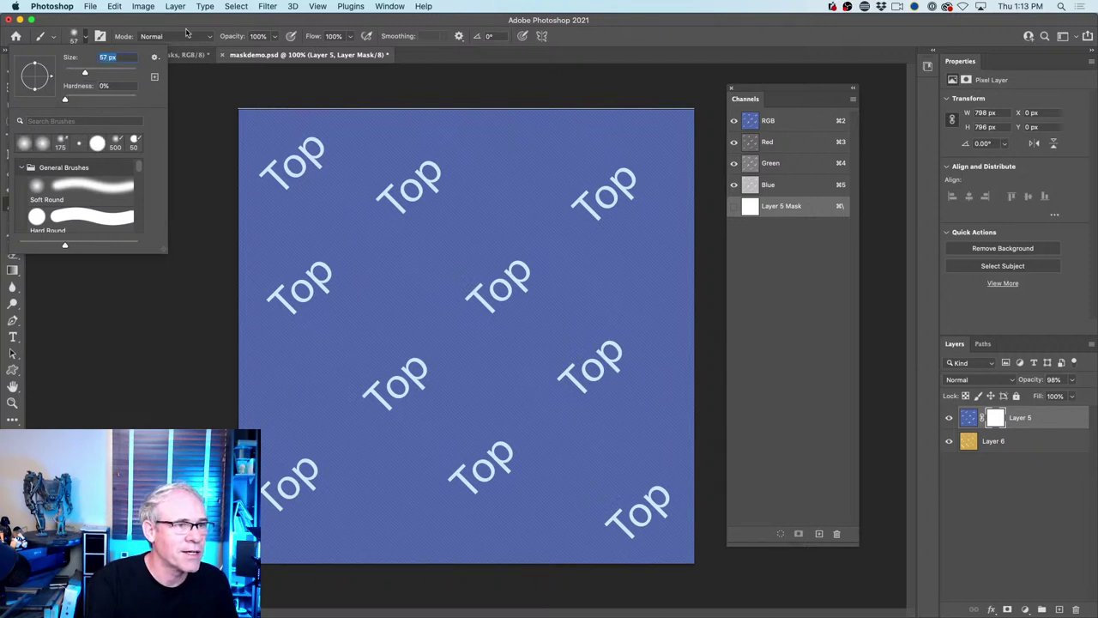
{"action": "left_click", "coordinate": [182, 23]}
Paint black zigzag strokes on Layer 5's mask diagonally from the upper left to the lower right of the canvas
{"action": "mouse_move", "coordinate": [364, 146]}
{"action": "left_mouse_down"}
{"action": "mouse_move", "coordinate": [266, 256]}
{"action": "mouse_move", "coordinate": [343, 377]}
{"action": "mouse_move", "coordinate": [600, 351]}
{"action": "left_mouse_up"}
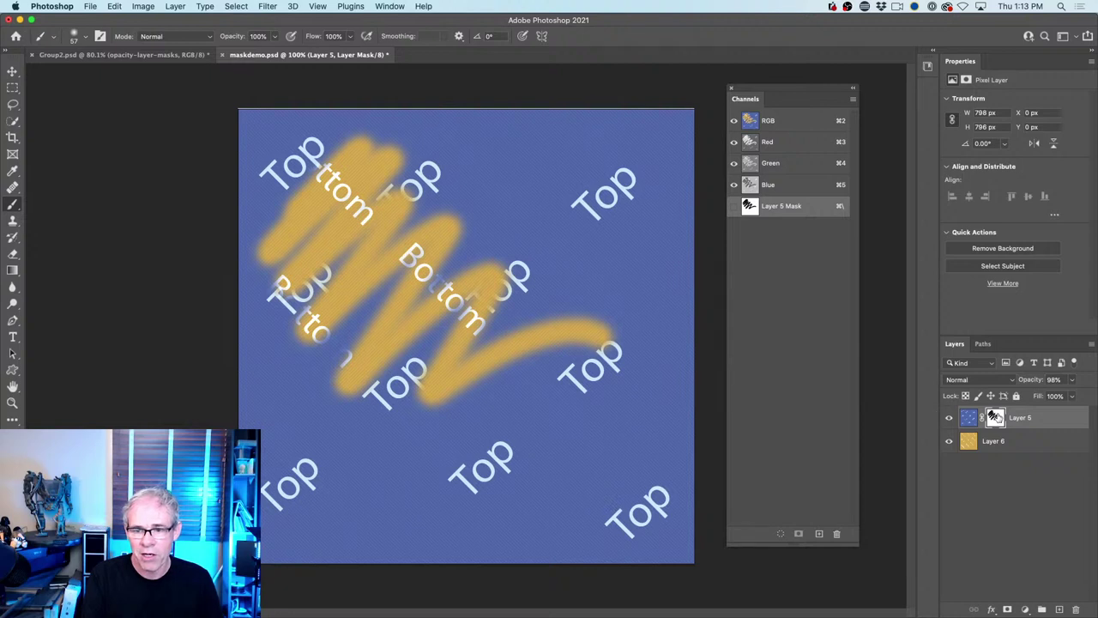
{"action": "mouse_move", "coordinate": [337, 244]}
{"action": "left_mouse_down"}
{"action": "mouse_move", "coordinate": [370, 220]}
{"action": "mouse_move", "coordinate": [364, 305]}
{"action": "mouse_move", "coordinate": [464, 296]}
{"action": "mouse_move", "coordinate": [461, 377]}
{"action": "mouse_move", "coordinate": [539, 385]}
{"action": "mouse_move", "coordinate": [622, 442]}
{"action": "mouse_move", "coordinate": [631, 489]}
{"action": "left_mouse_up"}
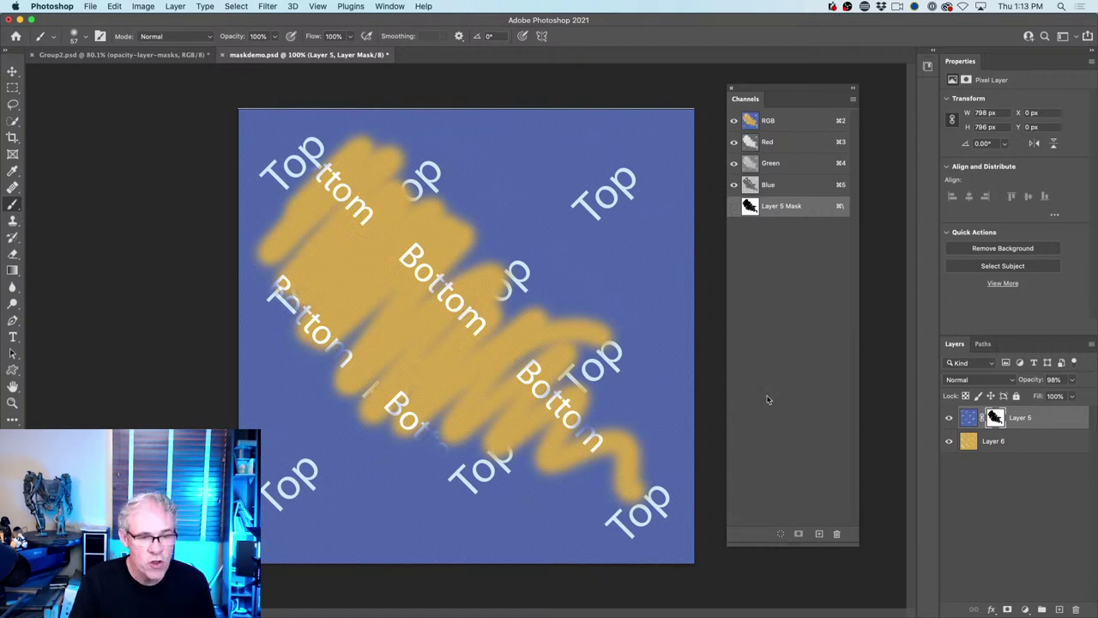
Display Layer 5's mask alone, paint more black strokes and the letters CS on it, and return to the image with the mask active
{"action": "left_click", "coordinate": [995, 418], "text": "alt"}
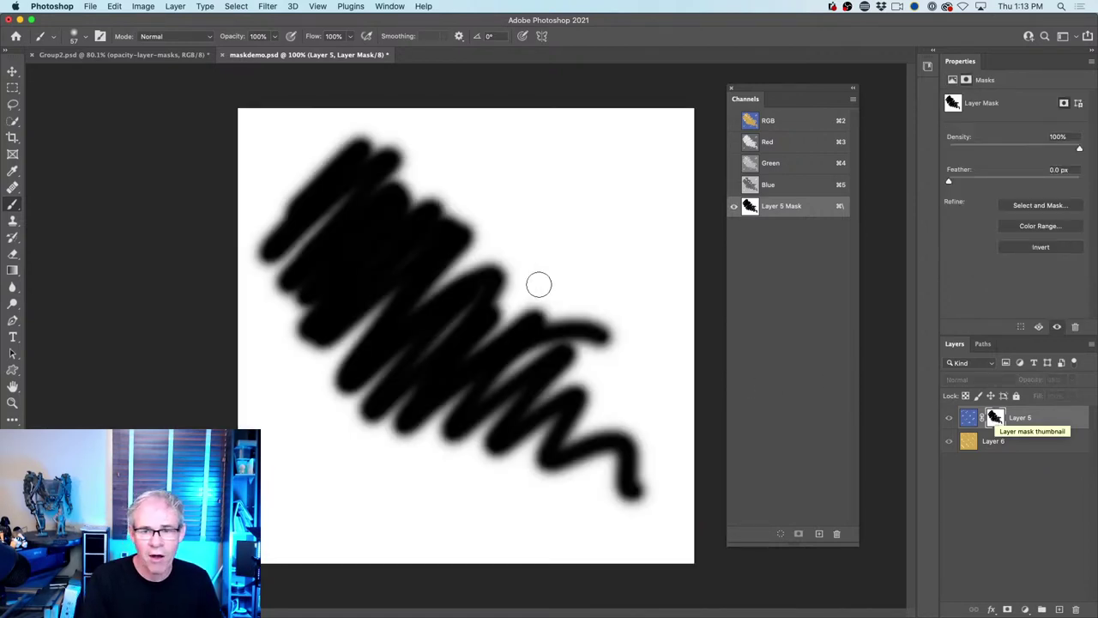
{"action": "mouse_move", "coordinate": [493, 217]}
{"action": "left_mouse_down"}
{"action": "mouse_move", "coordinate": [553, 156]}
{"action": "mouse_move", "coordinate": [525, 307]}
{"action": "mouse_move", "coordinate": [583, 326]}
{"action": "mouse_move", "coordinate": [497, 418]}
{"action": "mouse_move", "coordinate": [440, 328]}
{"action": "mouse_move", "coordinate": [373, 347]}
{"action": "mouse_move", "coordinate": [424, 281]}
{"action": "mouse_move", "coordinate": [348, 351]}
{"action": "mouse_move", "coordinate": [425, 251]}
{"action": "mouse_move", "coordinate": [401, 323]}
{"action": "mouse_move", "coordinate": [492, 263]}
{"action": "mouse_move", "coordinate": [412, 394]}
{"action": "mouse_move", "coordinate": [524, 303]}
{"action": "mouse_move", "coordinate": [457, 425]}
{"action": "mouse_move", "coordinate": [555, 341]}
{"action": "mouse_move", "coordinate": [401, 421]}
{"action": "mouse_move", "coordinate": [447, 325]}
{"action": "mouse_move", "coordinate": [352, 404]}
{"action": "mouse_move", "coordinate": [423, 335]}
{"action": "mouse_move", "coordinate": [445, 397]}
{"action": "left_mouse_up"}
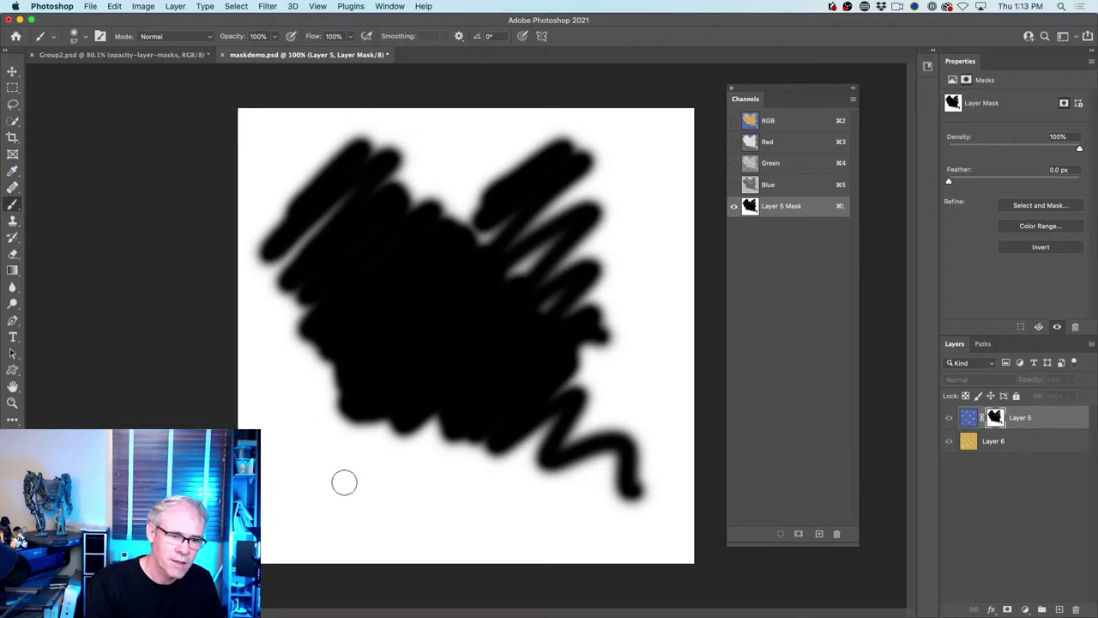
{"action": "mouse_move", "coordinate": [343, 480]}
{"action": "left_mouse_down"}
{"action": "mouse_move", "coordinate": [314, 520]}
{"action": "mouse_move", "coordinate": [369, 515]}
{"action": "left_mouse_up"}
{"action": "mouse_move", "coordinate": [451, 456]}
{"action": "left_mouse_down"}
{"action": "mouse_move", "coordinate": [387, 480]}
{"action": "mouse_move", "coordinate": [392, 522]}
{"action": "left_mouse_up"}
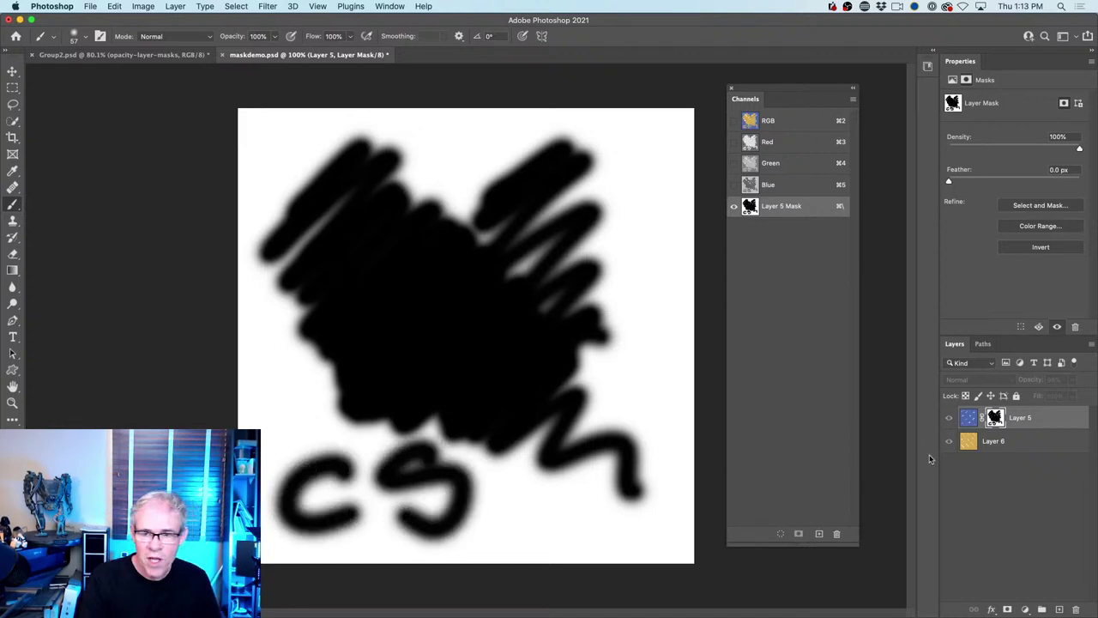
{"action": "left_click", "coordinate": [970, 419]}
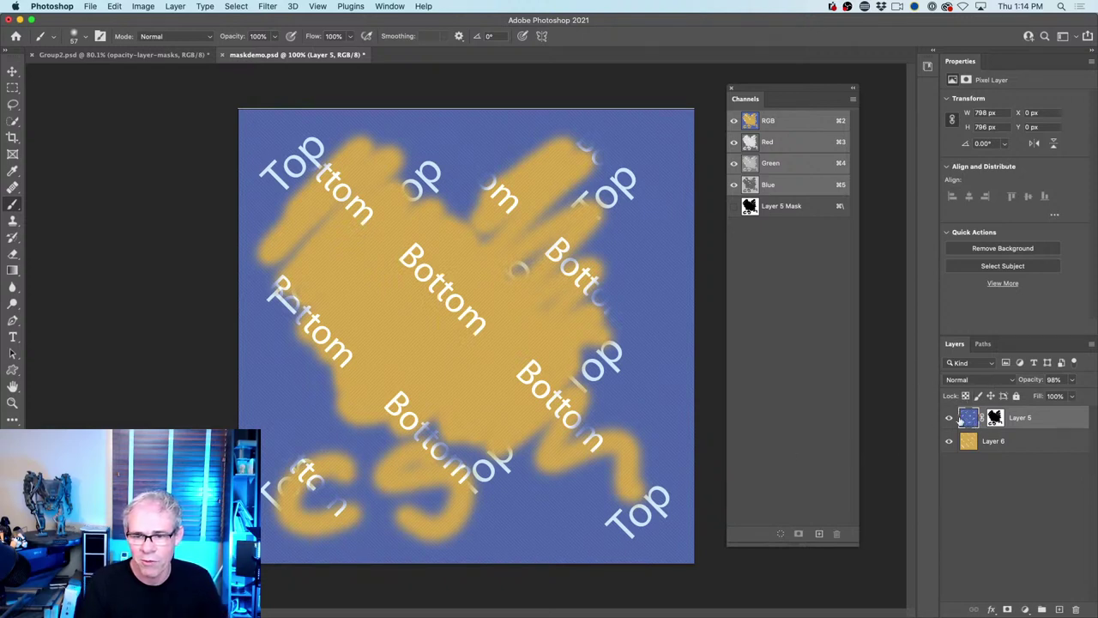
{"action": "left_click", "coordinate": [996, 418]}
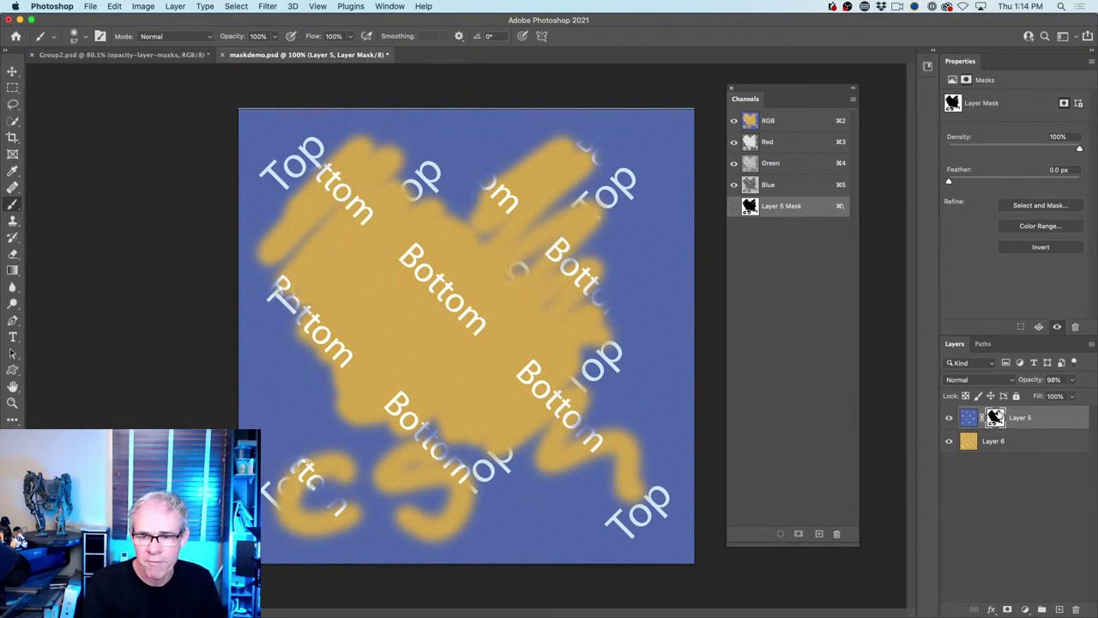
Extend the black area near the left edge of Layer 5's mask, and paint white across its lower half to restore the top layer
{"action": "mouse_move", "coordinate": [369, 257]}
{"action": "left_mouse_down"}
{"action": "mouse_move", "coordinate": [288, 327]}
{"action": "mouse_move", "coordinate": [429, 218]}
{"action": "mouse_move", "coordinate": [346, 337]}
{"action": "left_mouse_up"}
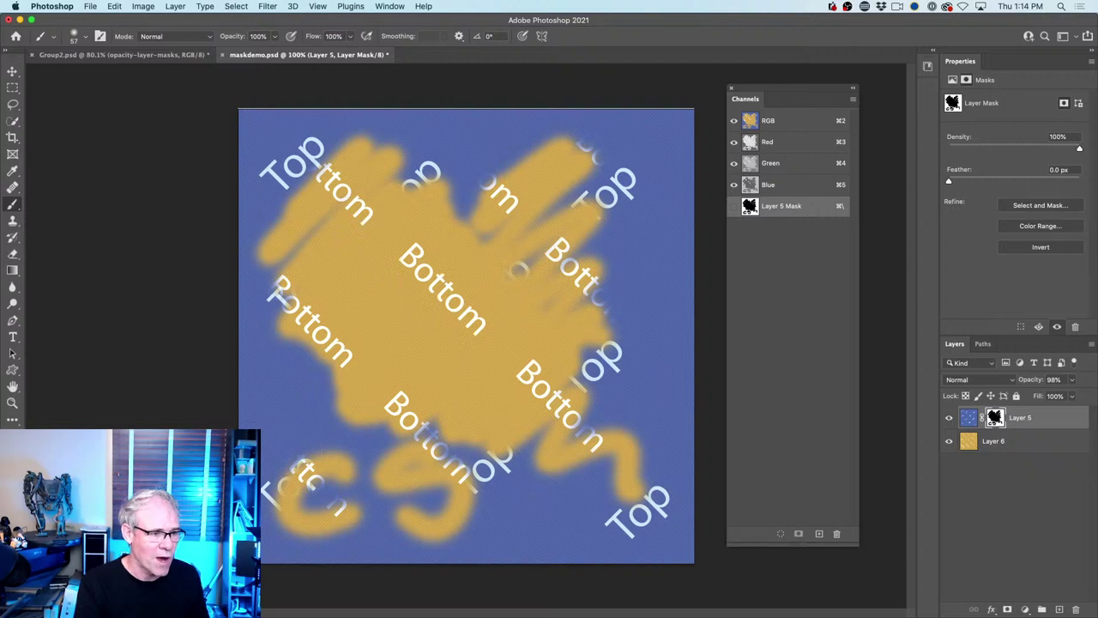
{"action": "mouse_move", "coordinate": [321, 289]}
{"action": "left_mouse_down"}
{"action": "mouse_move", "coordinate": [446, 223]}
{"action": "mouse_move", "coordinate": [381, 349]}
{"action": "mouse_move", "coordinate": [486, 284]}
{"action": "mouse_move", "coordinate": [412, 422]}
{"action": "mouse_move", "coordinate": [577, 351]}
{"action": "mouse_move", "coordinate": [530, 344]}
{"action": "mouse_move", "coordinate": [575, 314]}
{"action": "mouse_move", "coordinate": [518, 423]}
{"action": "mouse_move", "coordinate": [622, 337]}
{"action": "mouse_move", "coordinate": [535, 466]}
{"action": "mouse_move", "coordinate": [626, 391]}
{"action": "mouse_move", "coordinate": [589, 501]}
{"action": "mouse_move", "coordinate": [663, 456]}
{"action": "mouse_move", "coordinate": [614, 534]}
{"action": "mouse_move", "coordinate": [539, 411]}
{"action": "mouse_move", "coordinate": [444, 475]}
{"action": "mouse_move", "coordinate": [471, 381]}
{"action": "mouse_move", "coordinate": [374, 411]}
{"action": "mouse_move", "coordinate": [454, 292]}
{"action": "mouse_move", "coordinate": [286, 450]}
{"action": "mouse_move", "coordinate": [340, 339]}
{"action": "mouse_move", "coordinate": [297, 358]}
{"action": "left_mouse_up"}
{"action": "mouse_move", "coordinate": [352, 473]}
{"action": "left_mouse_down"}
{"action": "mouse_move", "coordinate": [282, 537]}
{"action": "mouse_move", "coordinate": [350, 476]}
{"action": "mouse_move", "coordinate": [334, 468]}
{"action": "mouse_move", "coordinate": [343, 540]}
{"action": "mouse_move", "coordinate": [412, 511]}
{"action": "mouse_move", "coordinate": [469, 504]}
{"action": "left_mouse_up"}
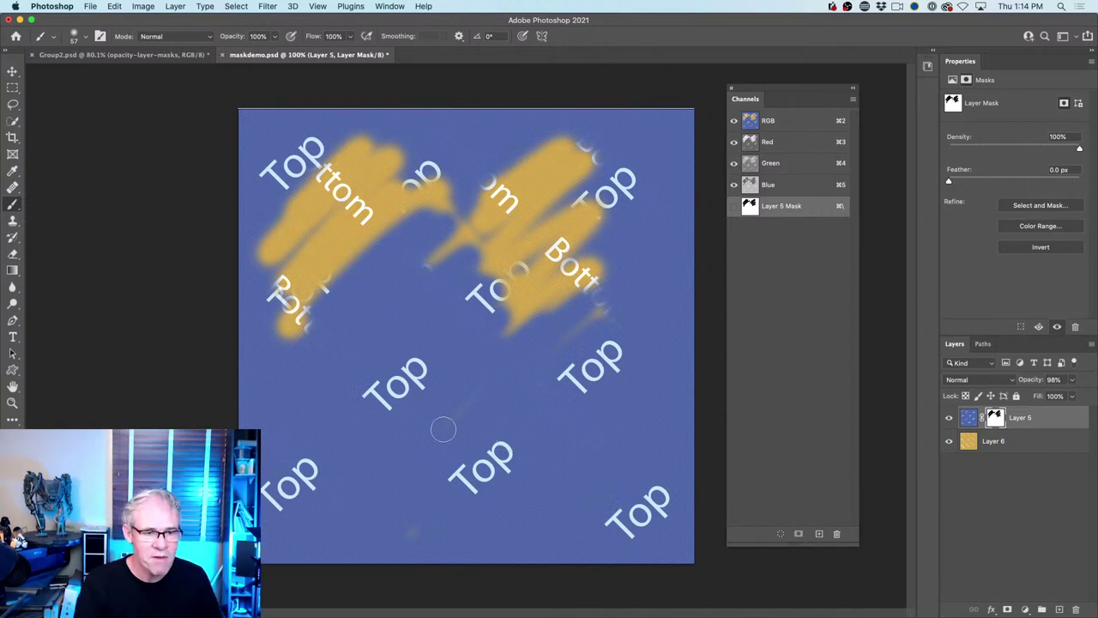
Paint a black patch just below the center of Layer 5's mask and remove it again with white strokes
{"action": "mouse_move", "coordinate": [381, 391]}
{"action": "left_mouse_down"}
{"action": "mouse_move", "coordinate": [431, 379]}
{"action": "mouse_move", "coordinate": [422, 407]}
{"action": "mouse_move", "coordinate": [433, 419]}
{"action": "mouse_move", "coordinate": [460, 411]}
{"action": "mouse_move", "coordinate": [438, 454]}
{"action": "left_mouse_up"}
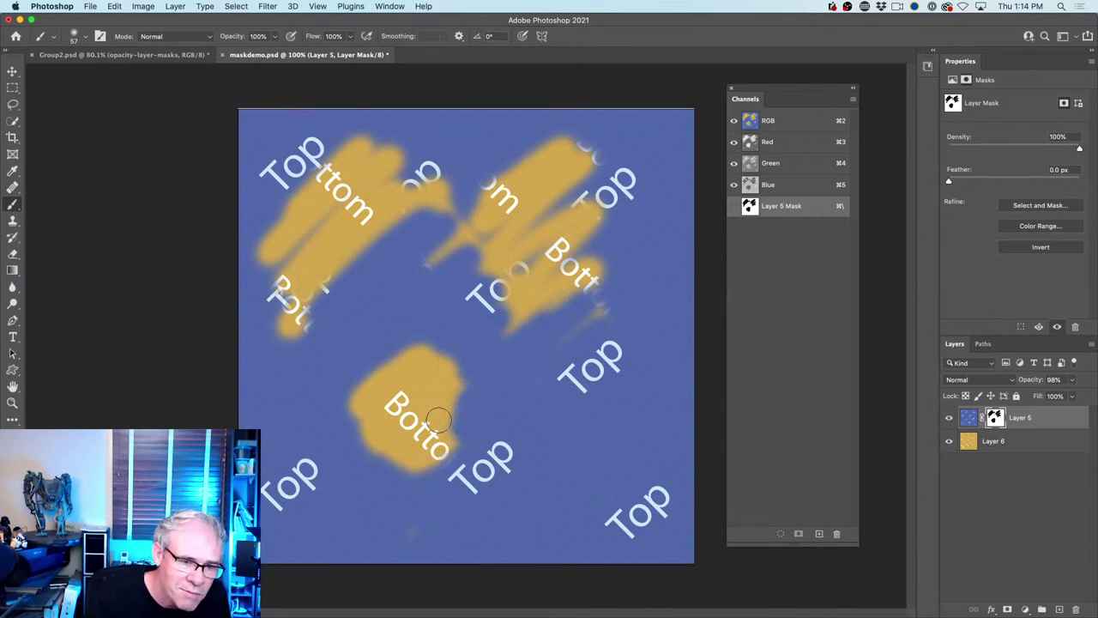
{"action": "mouse_move", "coordinate": [468, 451]}
{"action": "left_mouse_down"}
{"action": "mouse_move", "coordinate": [430, 460]}
{"action": "mouse_move", "coordinate": [466, 407]}
{"action": "mouse_move", "coordinate": [380, 470]}
{"action": "mouse_move", "coordinate": [455, 382]}
{"action": "left_mouse_up"}
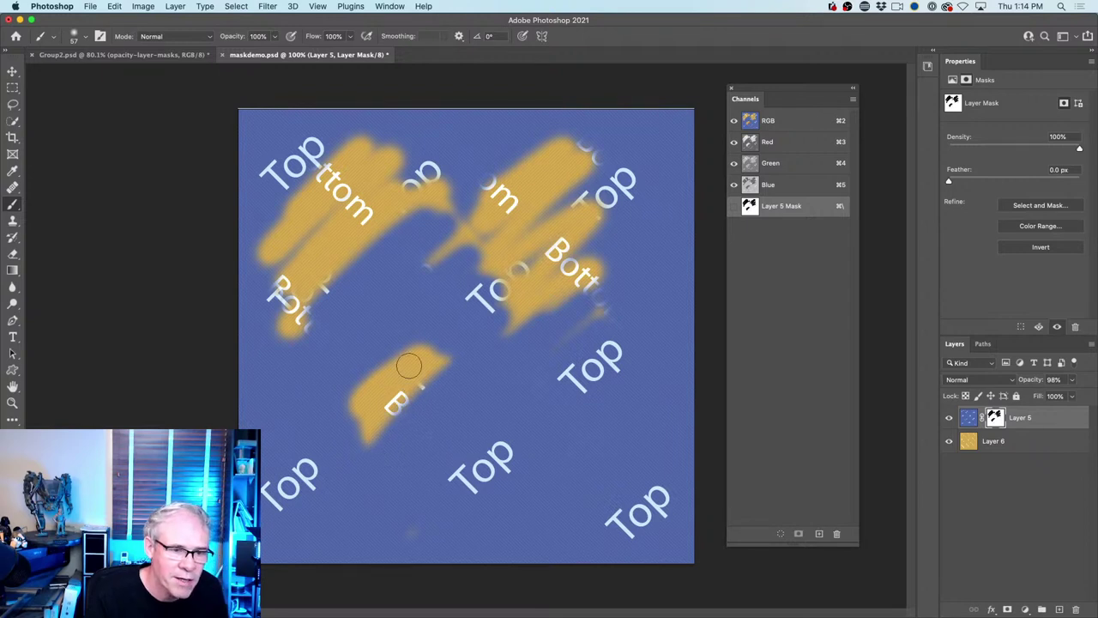
{"action": "key", "text": "super+z"}
{"action": "key", "text": "super+z"}
{"action": "mouse_move", "coordinate": [420, 348]}
{"action": "left_mouse_down"}
{"action": "mouse_move", "coordinate": [337, 421]}
{"action": "mouse_move", "coordinate": [393, 419]}
{"action": "mouse_move", "coordinate": [439, 370]}
{"action": "left_mouse_up"}
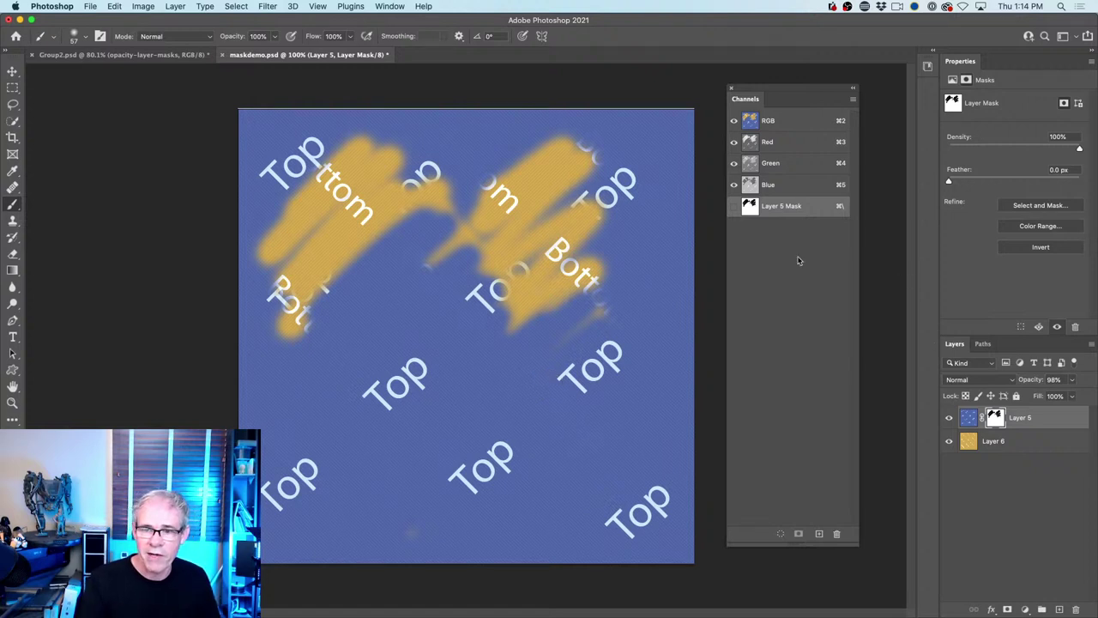
Disable and re-enable Layer 5's mask, and toggle its red overlay on and off over the image
{"action": "left_click", "coordinate": [995, 418], "text": "shift"}
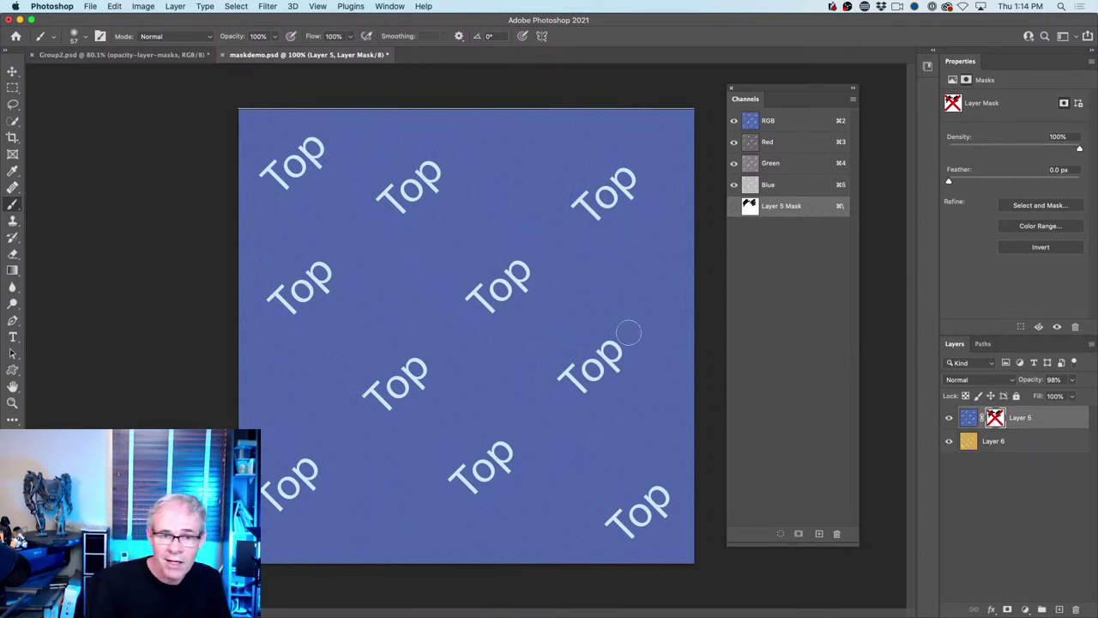
{"action": "left_click", "coordinate": [994, 419], "text": "shift"}
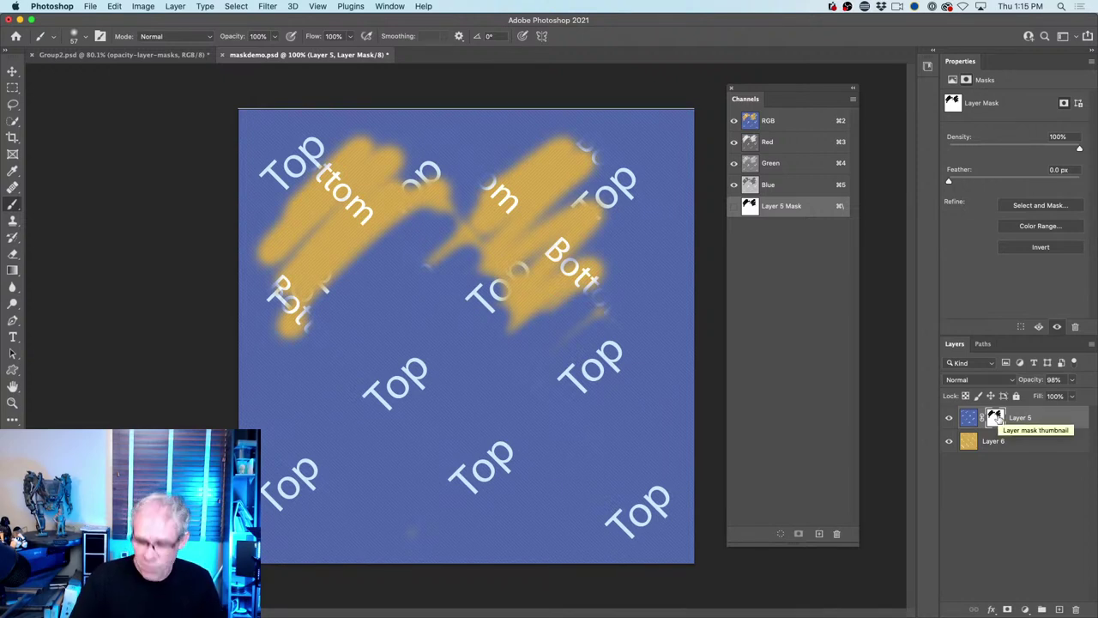
{"action": "key", "text": "backslash"}
{"action": "key", "text": "backslash"}
{"action": "key", "text": "backslash"}
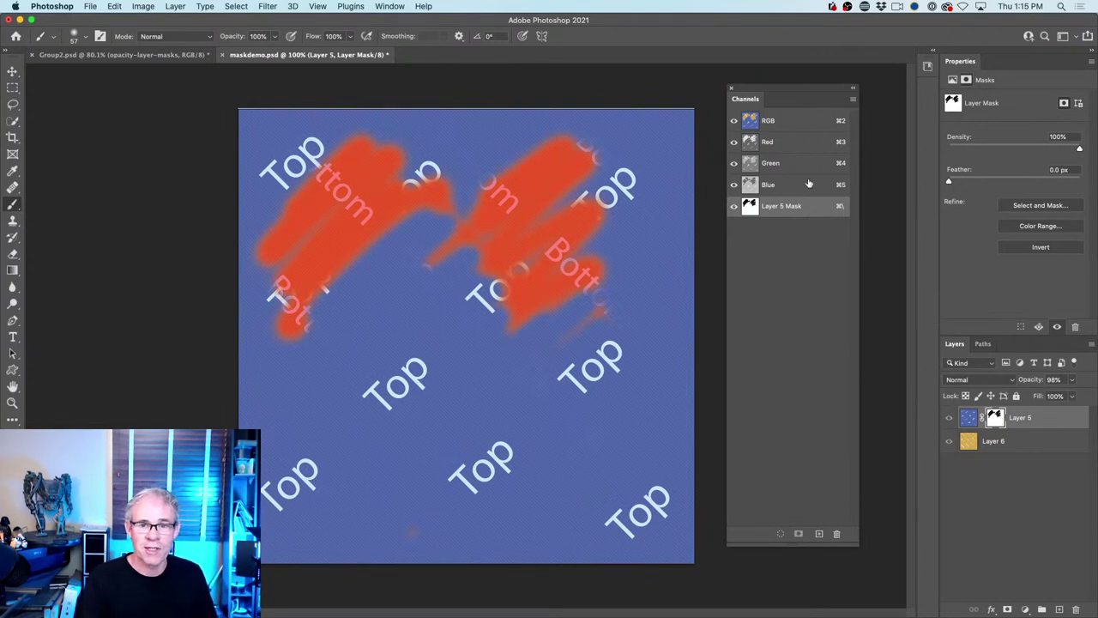
{"action": "key", "text": "backslash"}
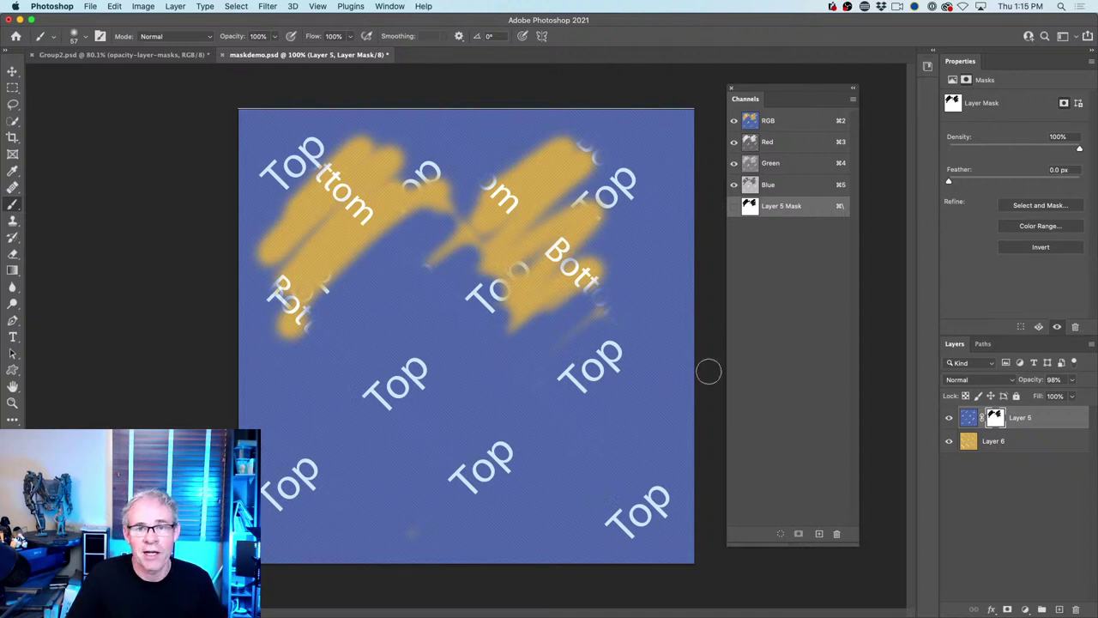
{"action": "key", "text": "backslash"}
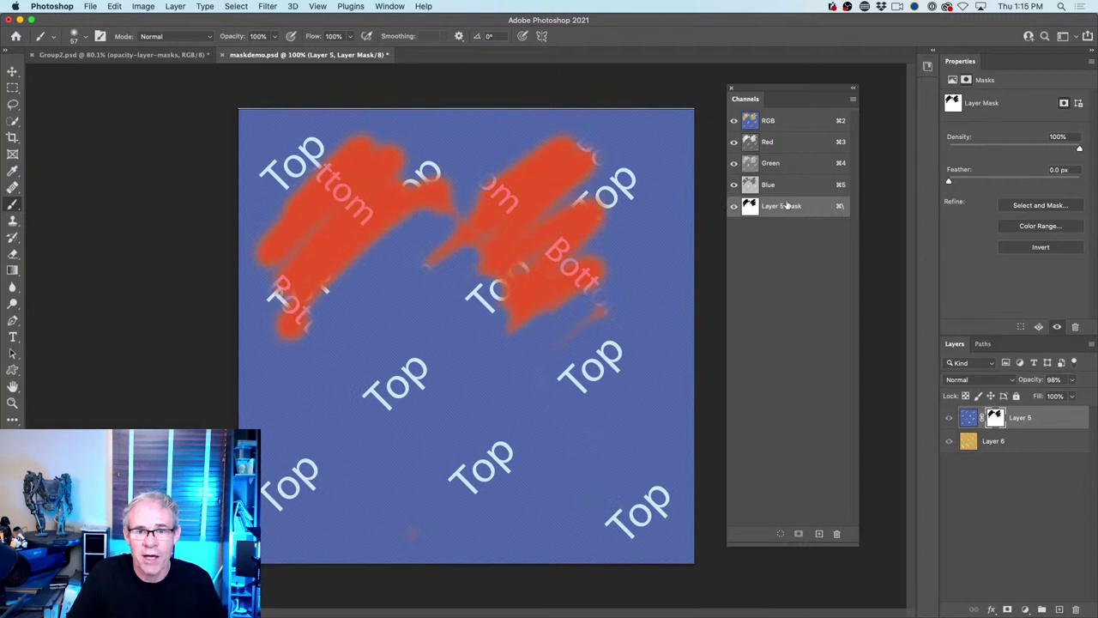
{"action": "key", "text": "backslash"}
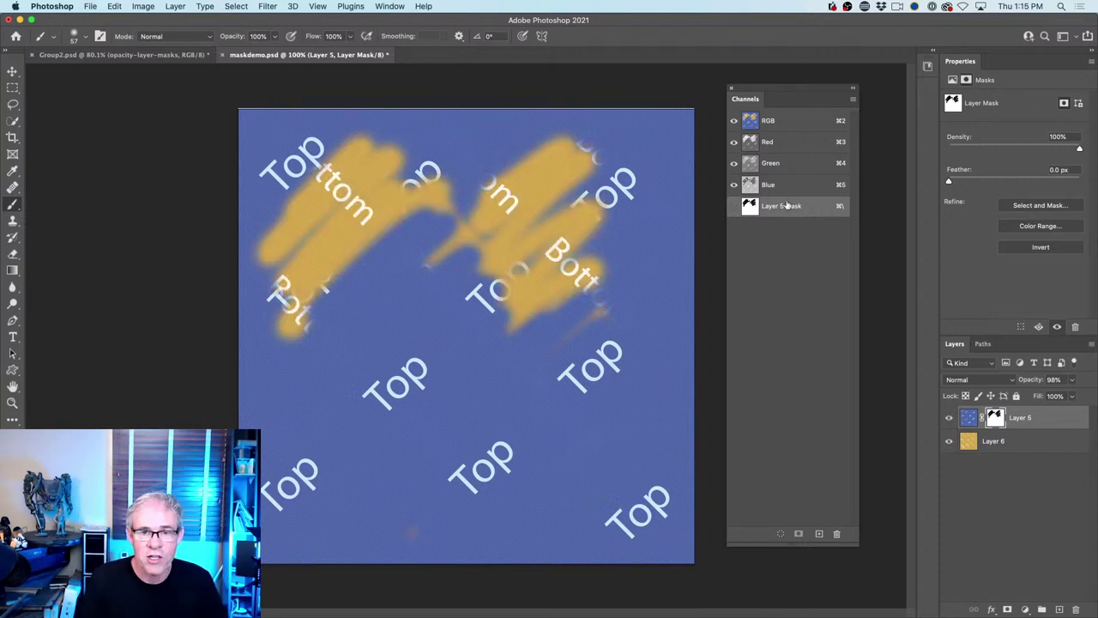
Show the mask's red overlay, view the mask alone without the RGB channels, and bring the image back under the overlay
{"action": "key", "text": "backslash"}
{"action": "key", "text": "backslash"}
{"action": "key", "text": "backslash"}
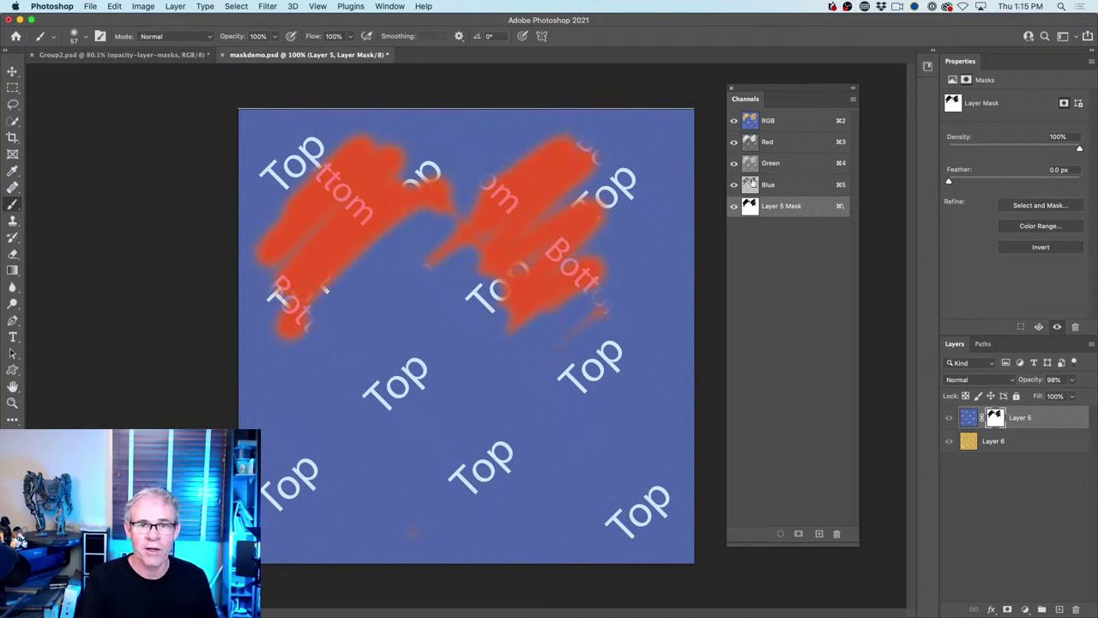
{"action": "left_click", "coordinate": [734, 121]}
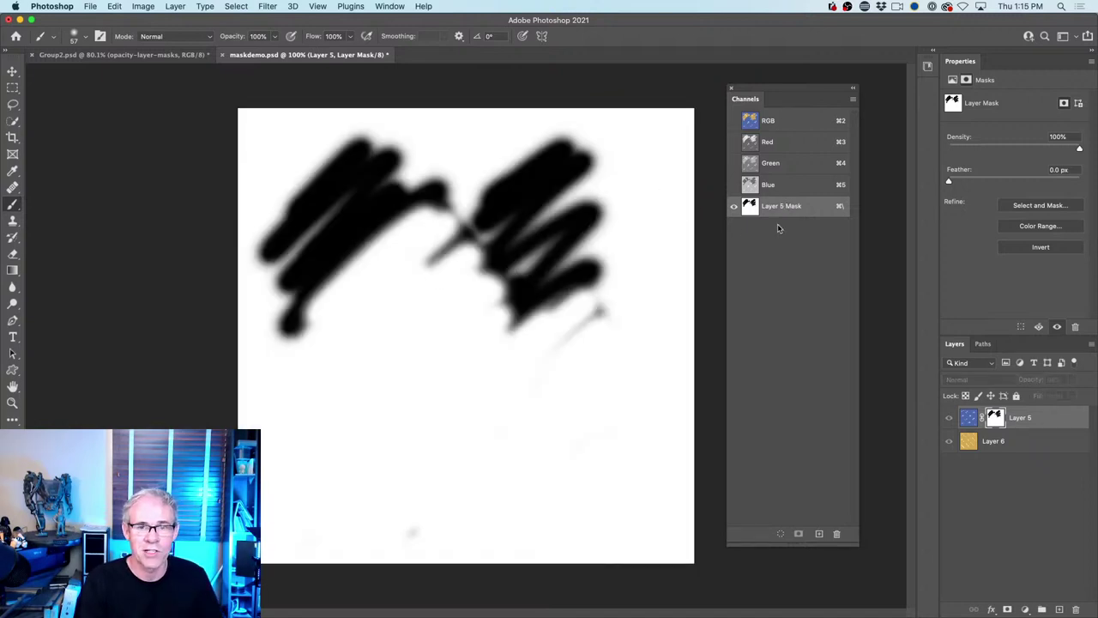
{"action": "left_click", "coordinate": [735, 121]}
With the red overlay on, paint black strokes on Layer 5's mask from the center to the lower right, and hide the overlay
{"action": "mouse_move", "coordinate": [347, 306]}
{"action": "left_mouse_down"}
{"action": "mouse_move", "coordinate": [379, 297]}
{"action": "mouse_move", "coordinate": [527, 357]}
{"action": "mouse_move", "coordinate": [491, 499]}
{"action": "mouse_move", "coordinate": [631, 421]}
{"action": "left_mouse_up"}
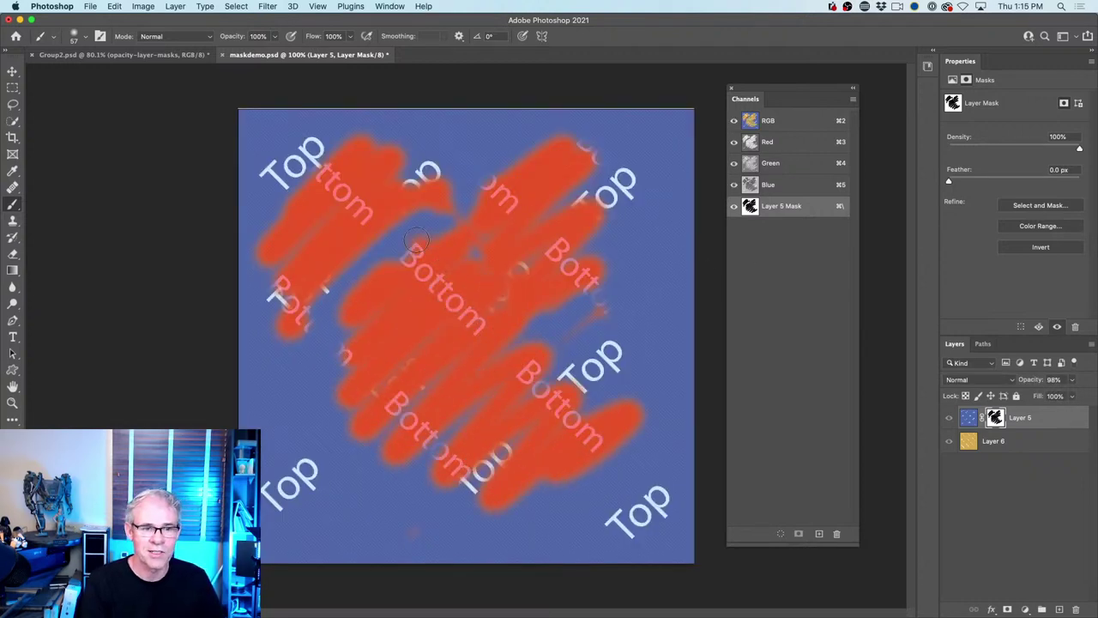
{"action": "mouse_move", "coordinate": [532, 338]}
{"action": "left_mouse_down"}
{"action": "mouse_move", "coordinate": [524, 415]}
{"action": "mouse_move", "coordinate": [607, 418]}
{"action": "mouse_move", "coordinate": [647, 443]}
{"action": "left_mouse_up"}
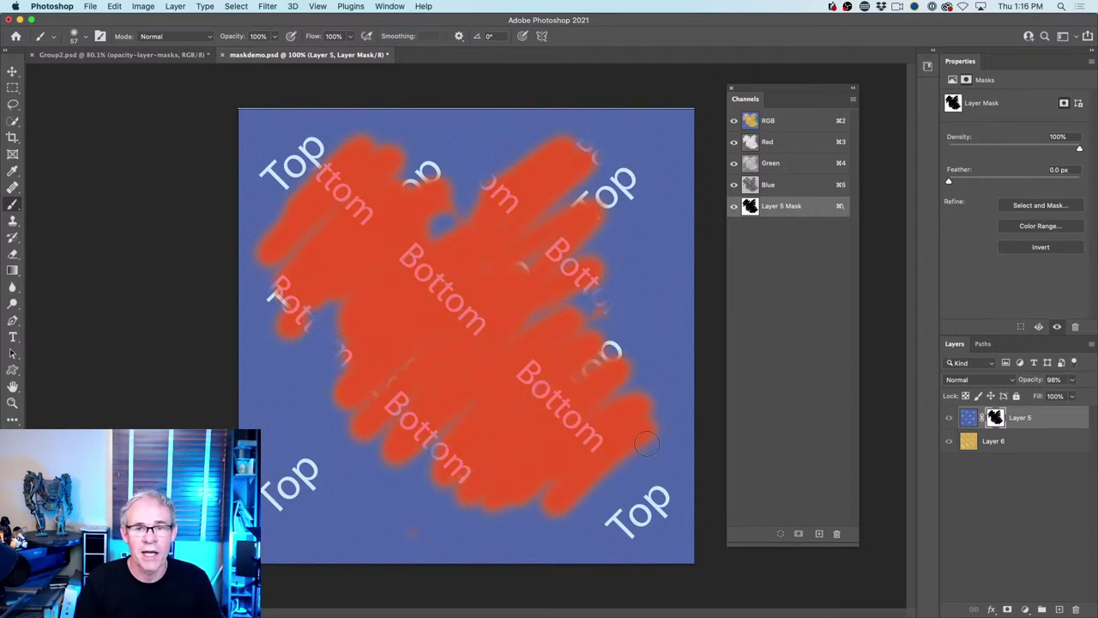
{"action": "key", "text": "backslash"}
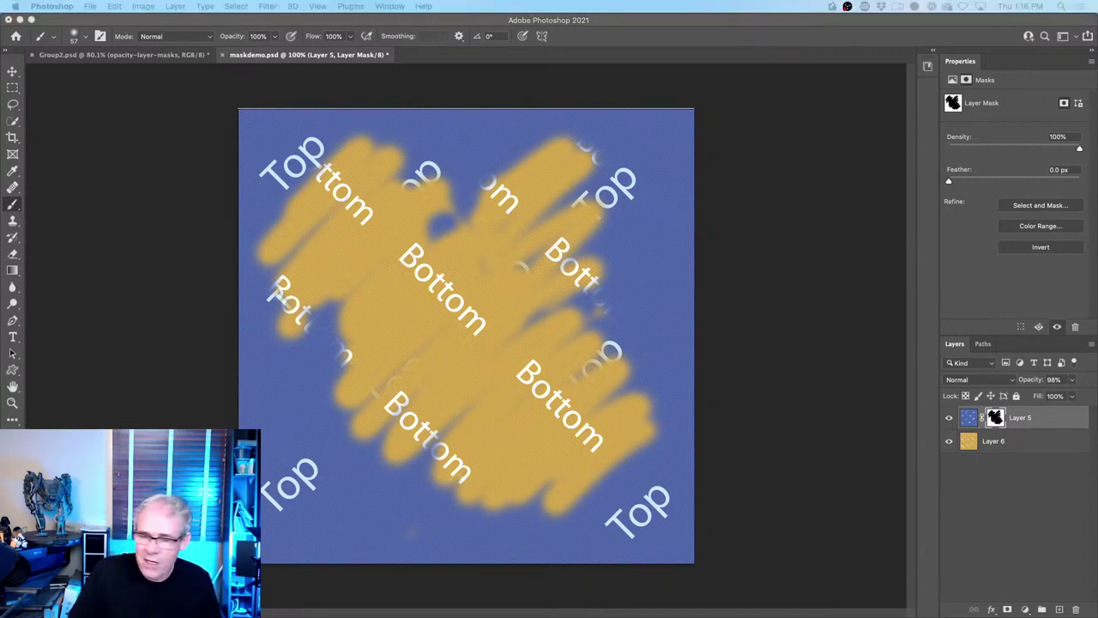
Open the reference images maksin.jpg and mask.jpg, and dock the floating Channels panel with Layers and Paths
{"action": "left_click_drag", "start_coordinate": [997, 123], "coordinate": [415, 609]}
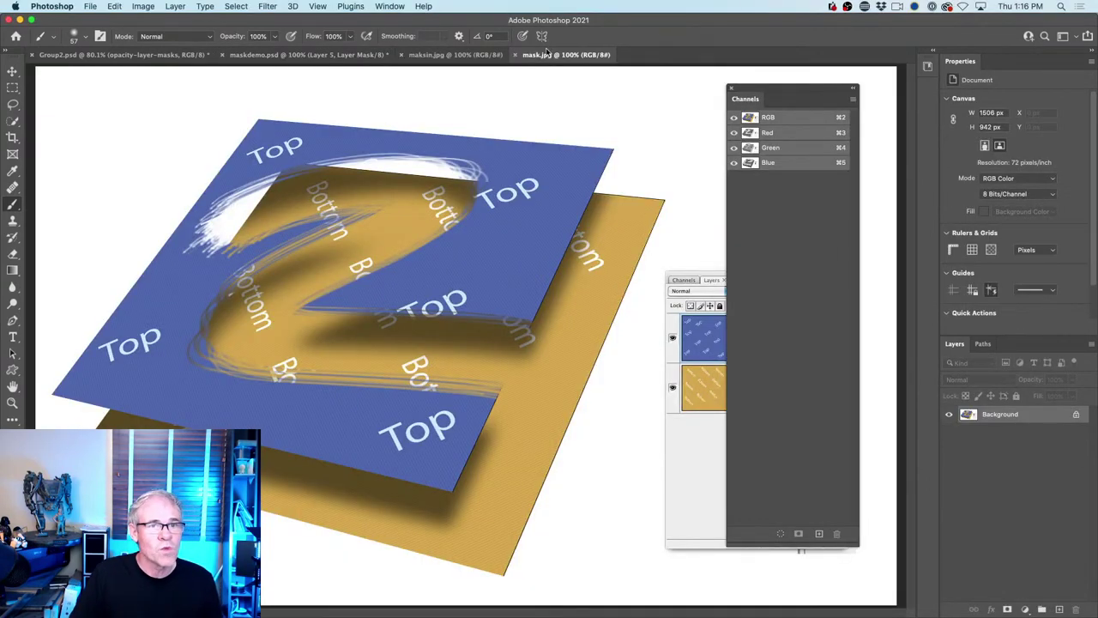
{"action": "left_click_drag", "start_coordinate": [805, 87], "coordinate": [1001, 325]}
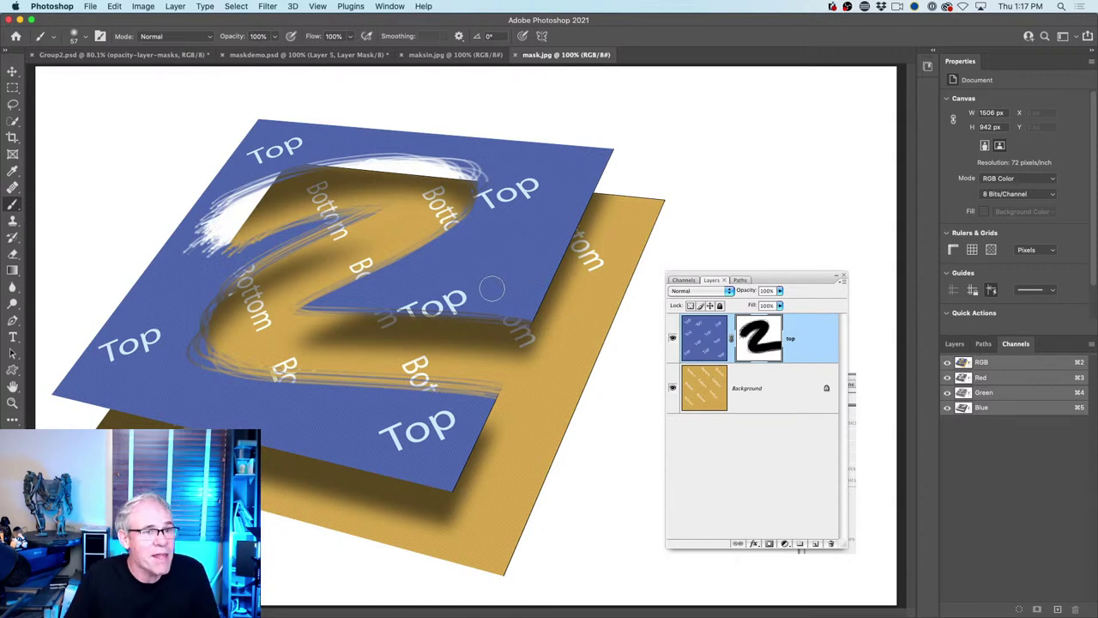
View the four mask examples in maksin.jpg, and close both maksin.jpg and mask.jpg
{"action": "left_click", "coordinate": [466, 56]}
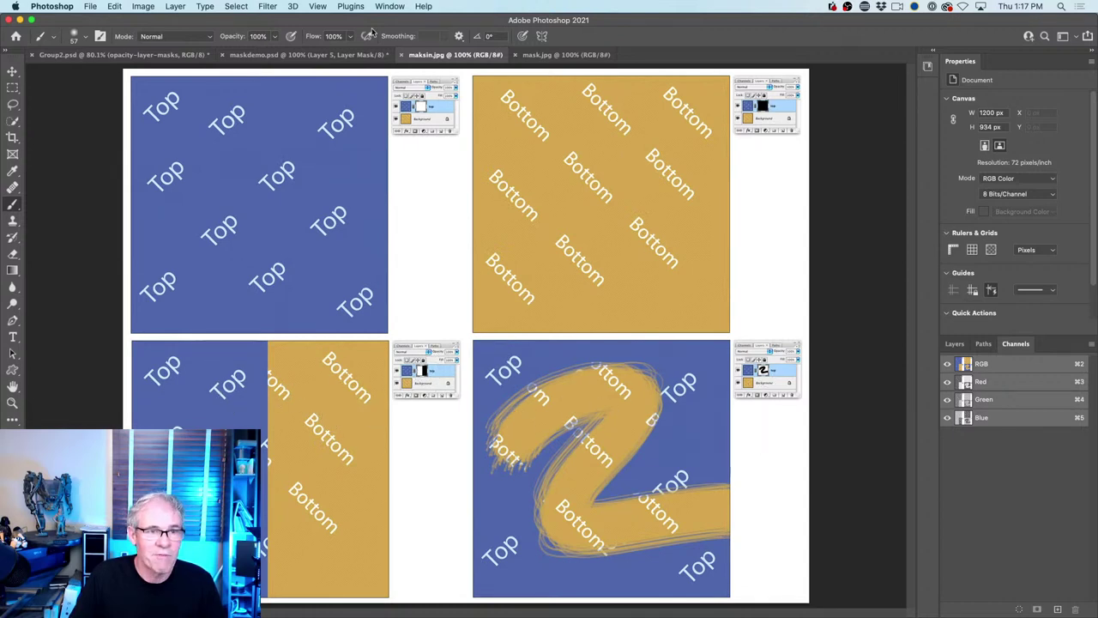
{"action": "left_click", "coordinate": [403, 54]}
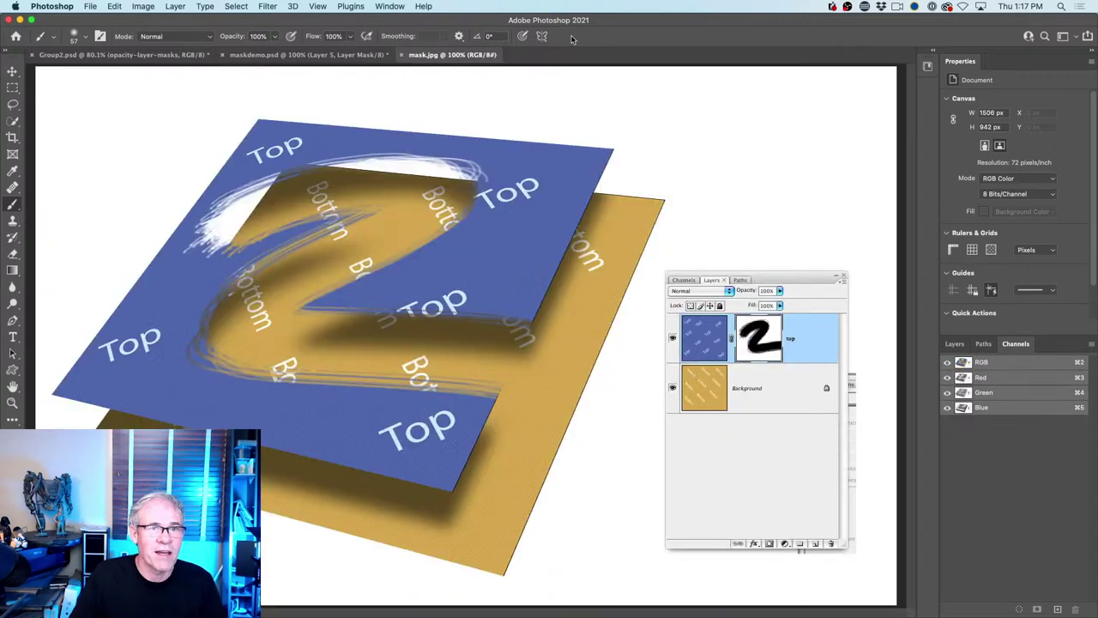
{"action": "left_click", "coordinate": [404, 54]}
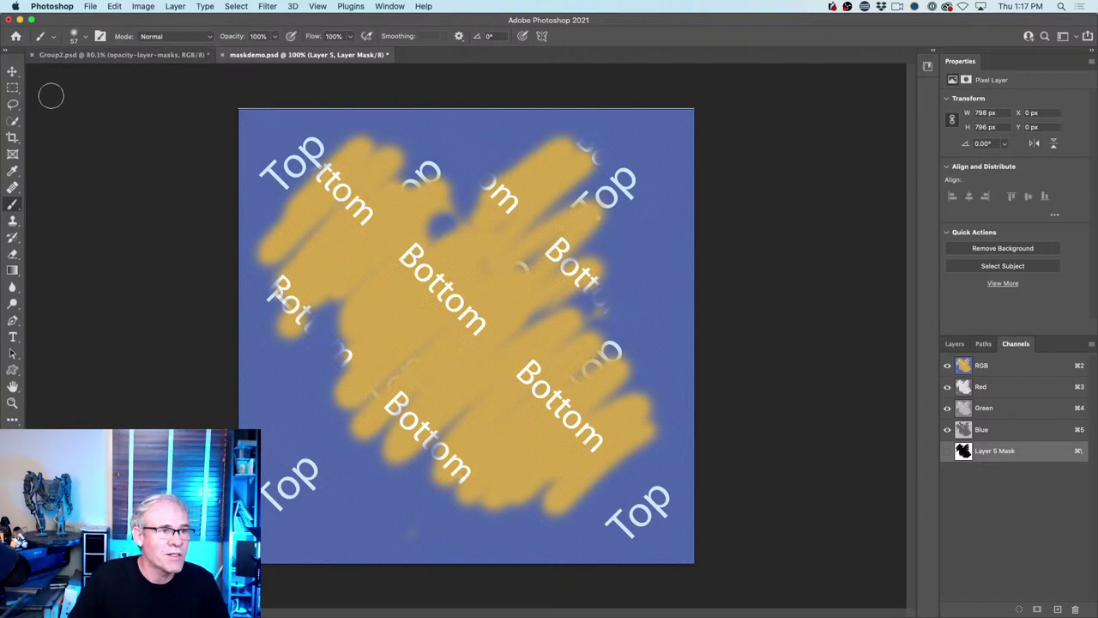
Activate the Move tool and open the reference image opacity-layer-masks.jpg
{"action": "left_click", "coordinate": [12, 72]}
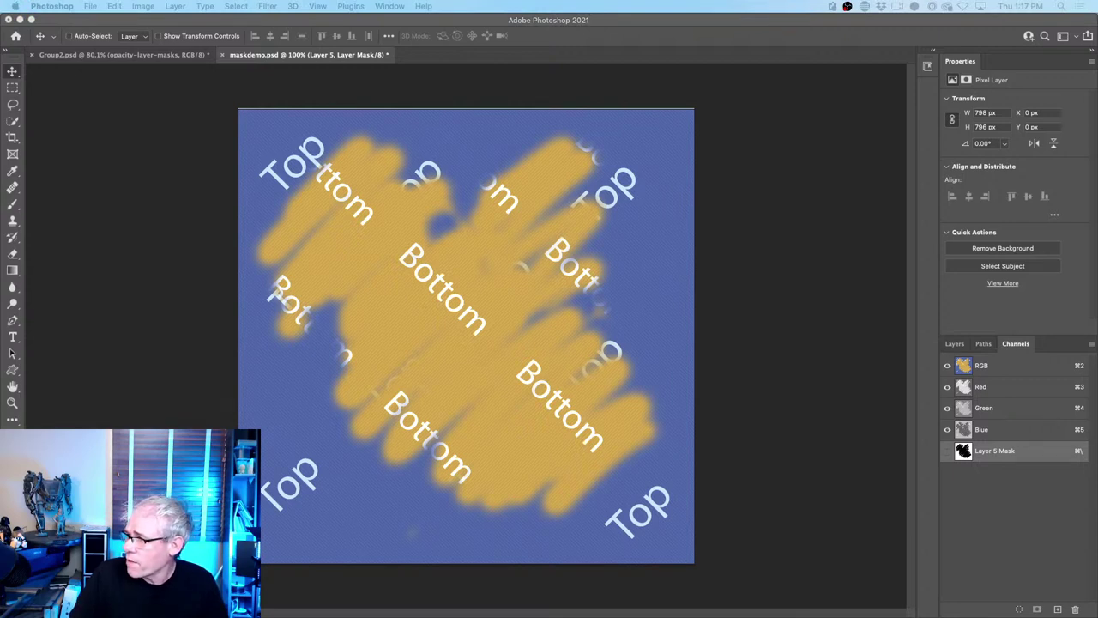
{"action": "left_click_drag", "start_coordinate": [258, 442], "coordinate": [410, 606]}
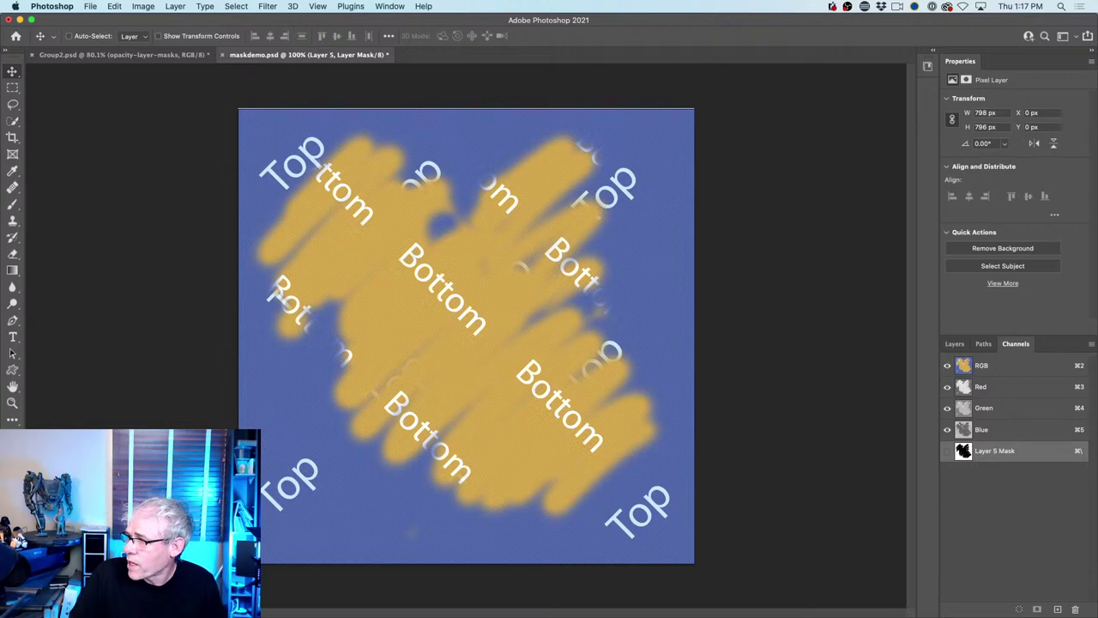
{"action": "left_click_drag", "start_coordinate": [258, 289], "coordinate": [409, 606]}
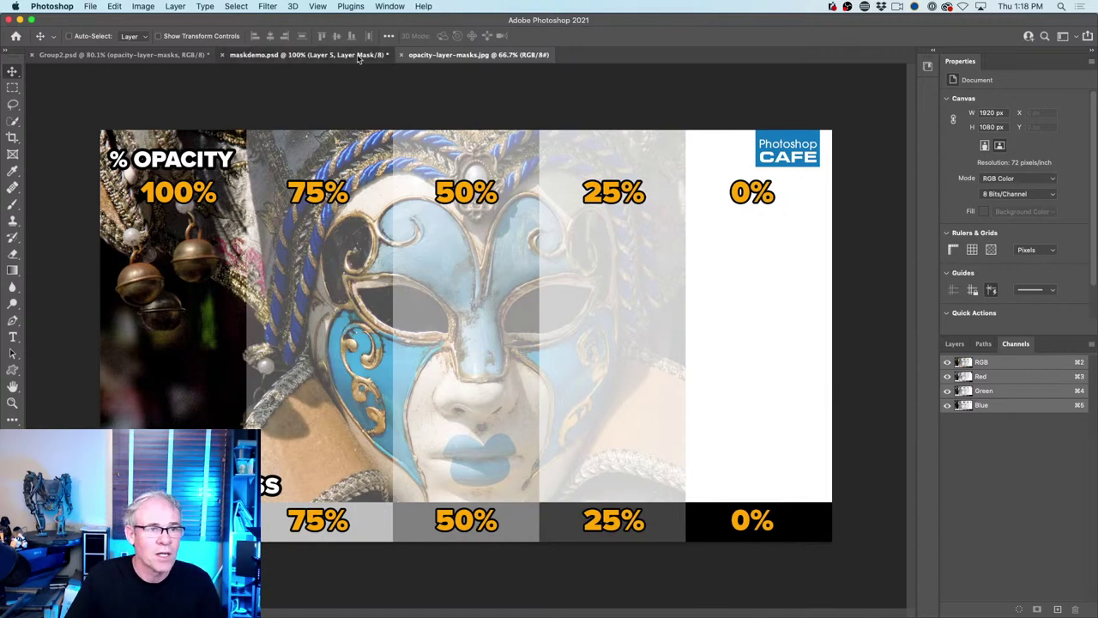
Return to maskdemo.psd, clear Layer 5's mask to solid white, and make the mask active in the layer list
{"action": "left_click", "coordinate": [307, 55]}
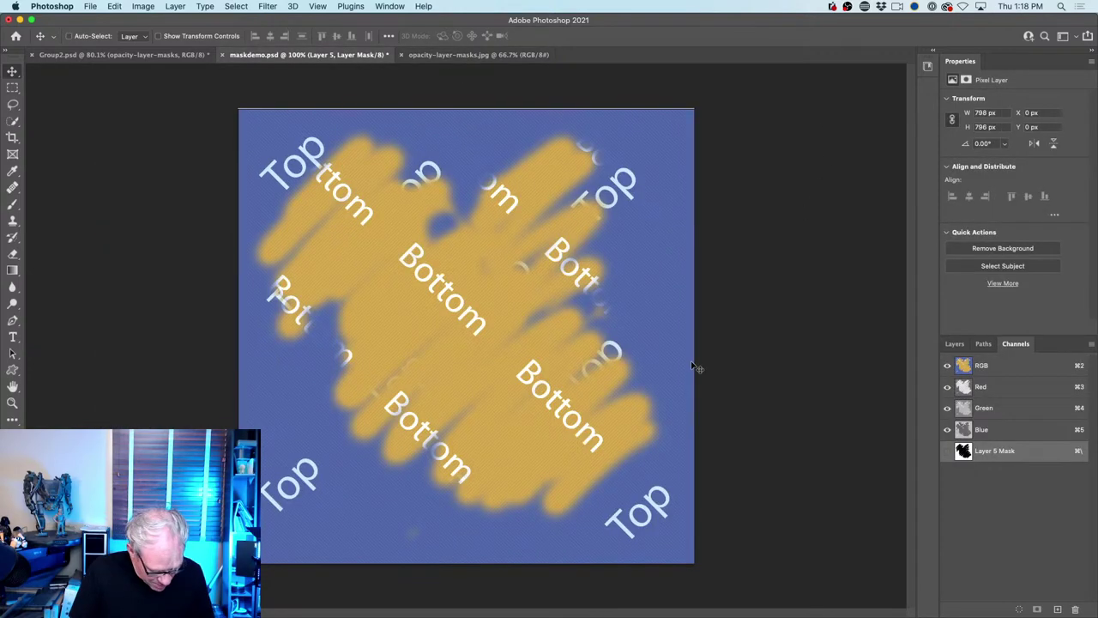
{"action": "key", "text": "BackSpace"}
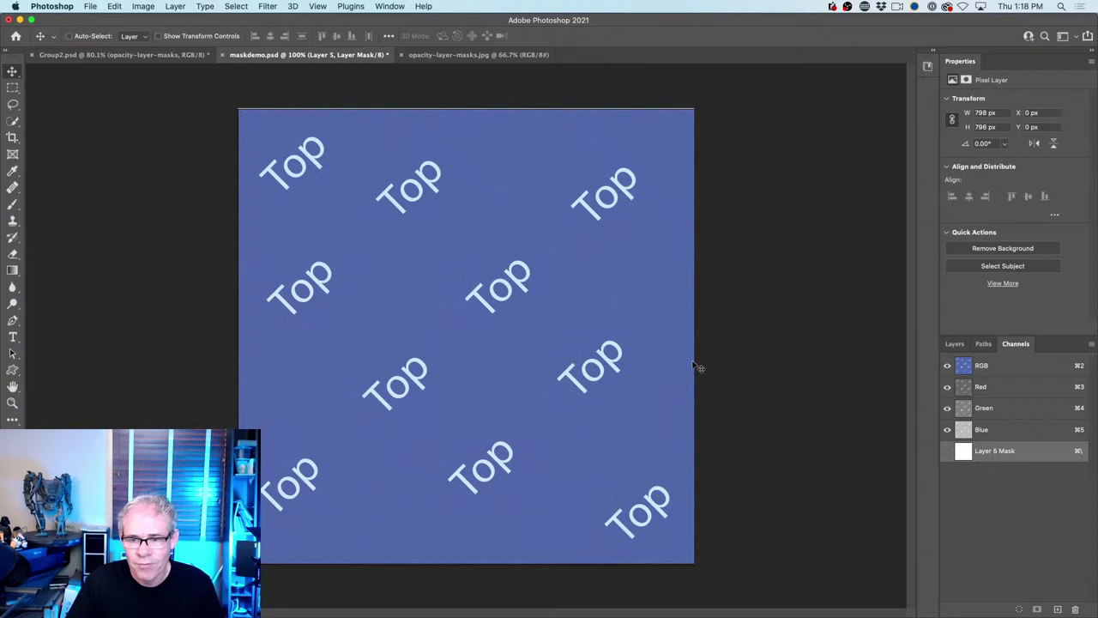
{"action": "left_click", "coordinate": [955, 343]}
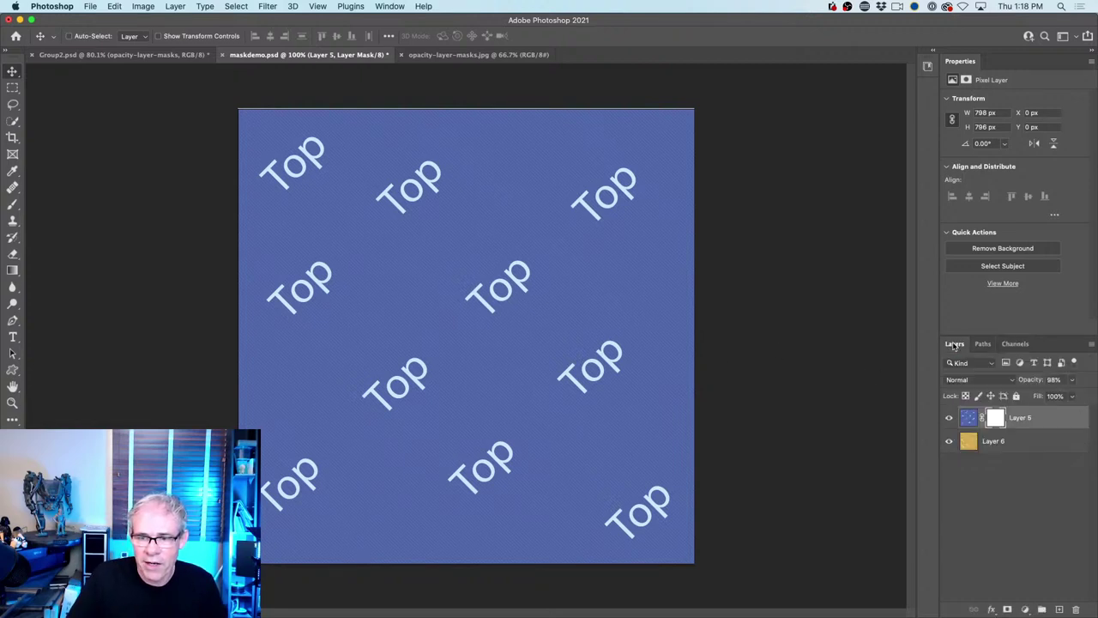
{"action": "left_click", "coordinate": [997, 418]}
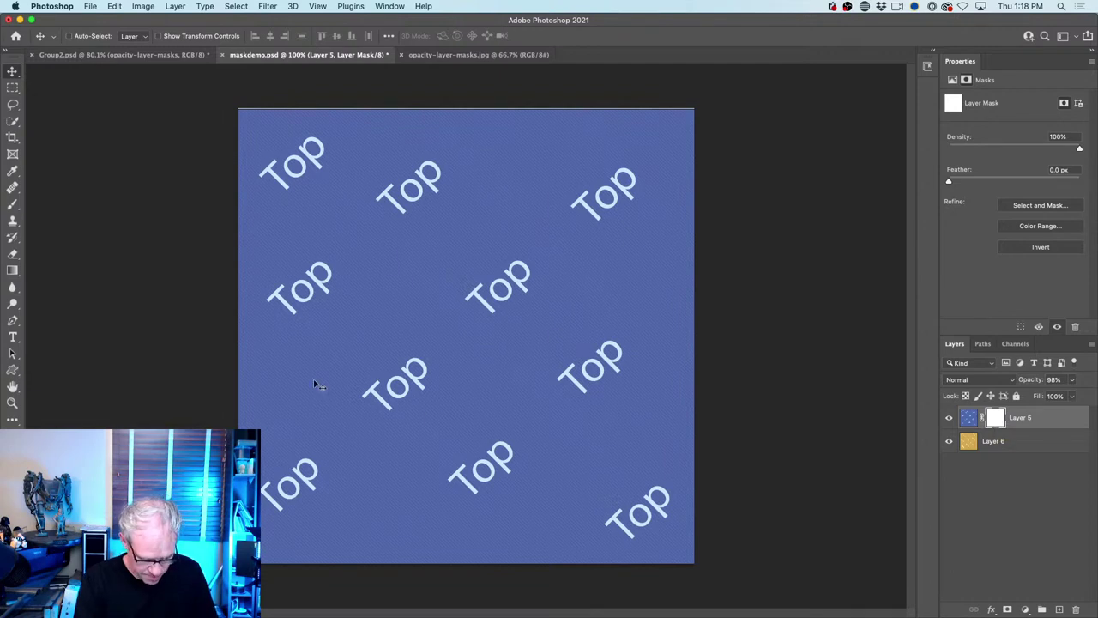
Set the foreground color to a neutral gray with 50% brightness and activate the Brush tool
{"action": "left_click", "coordinate": [11, 439]}
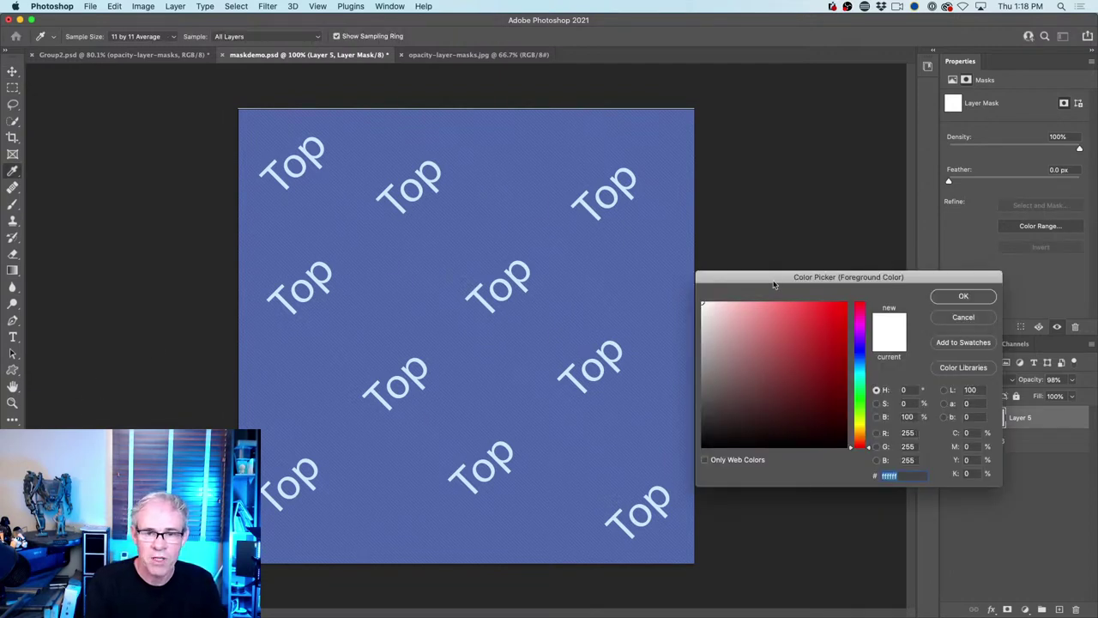
{"action": "left_click_drag", "start_coordinate": [773, 284], "coordinate": [675, 137]}
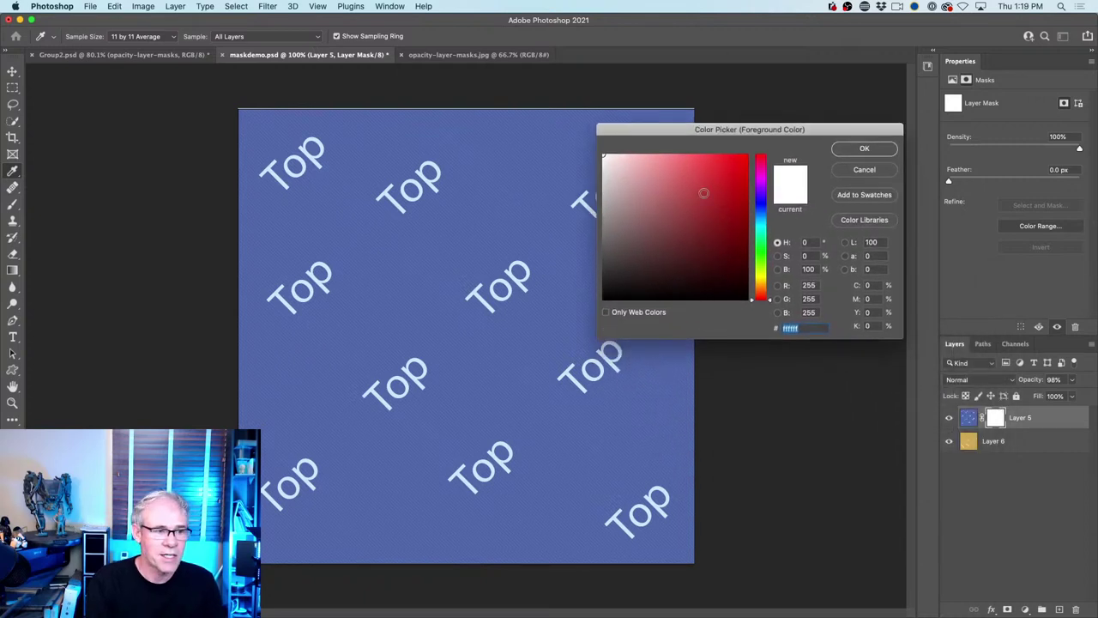
{"action": "left_click", "coordinate": [777, 269]}
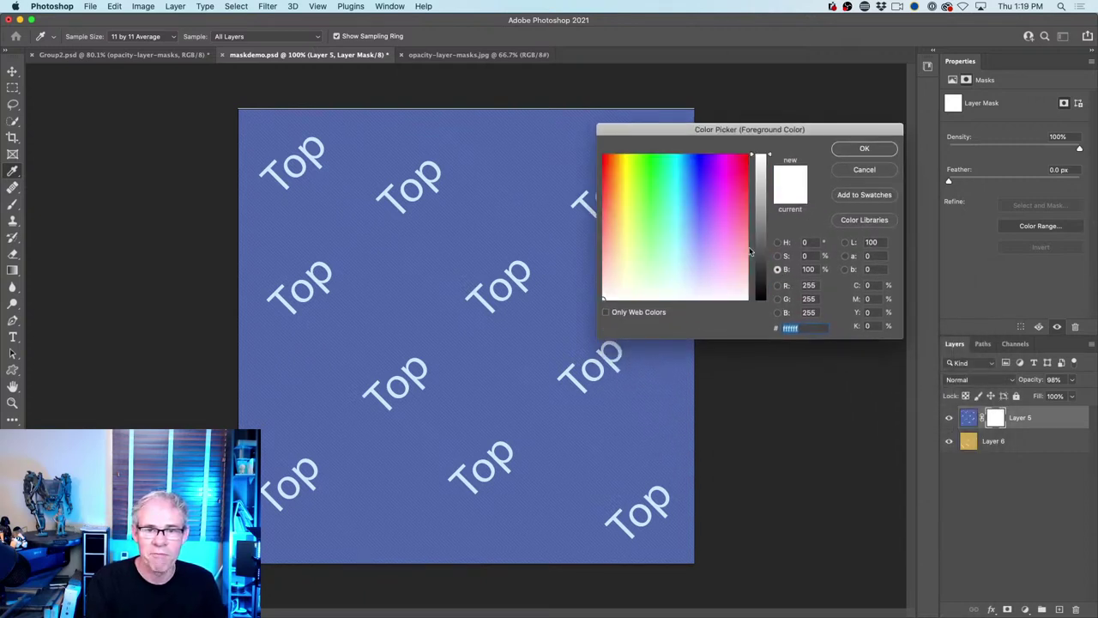
{"action": "left_click", "coordinate": [812, 270]}
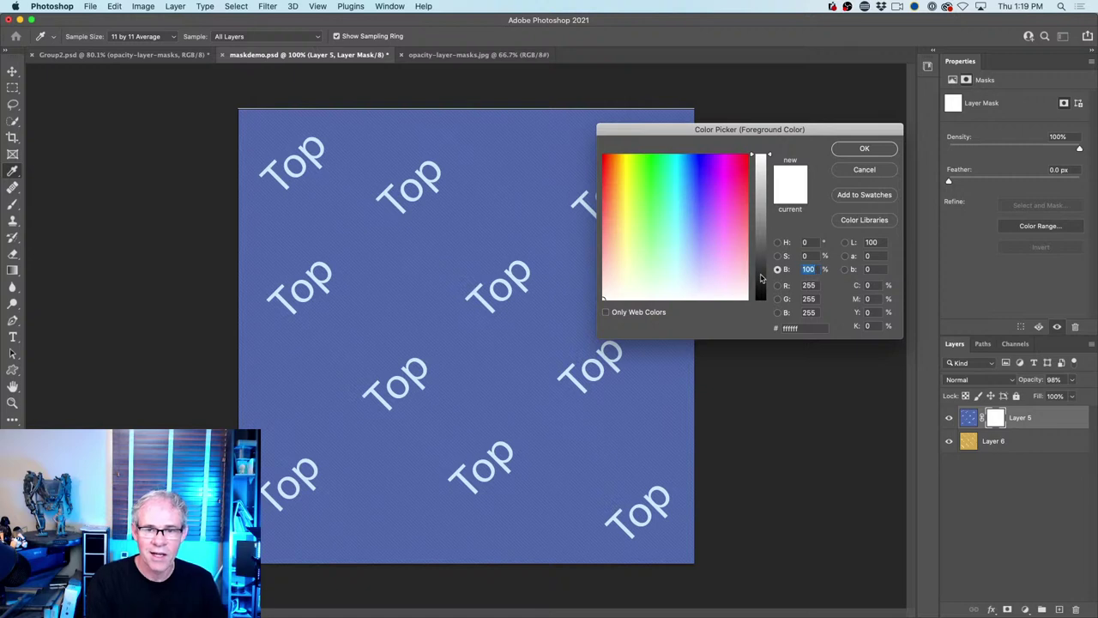
{"action": "type", "text": "50"}
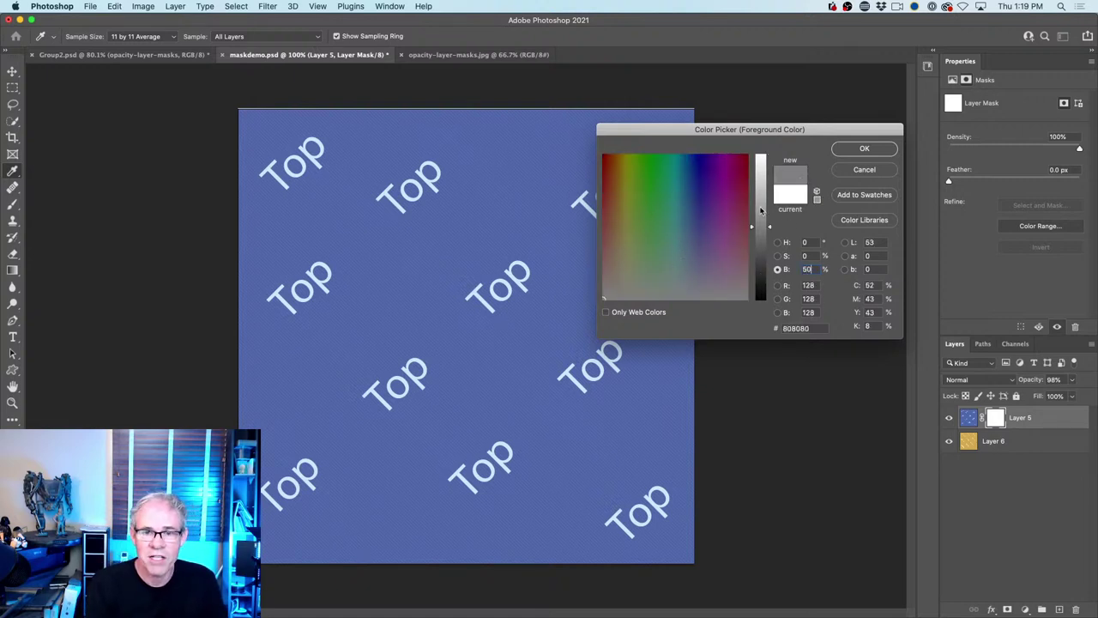
{"action": "left_click", "coordinate": [865, 151]}
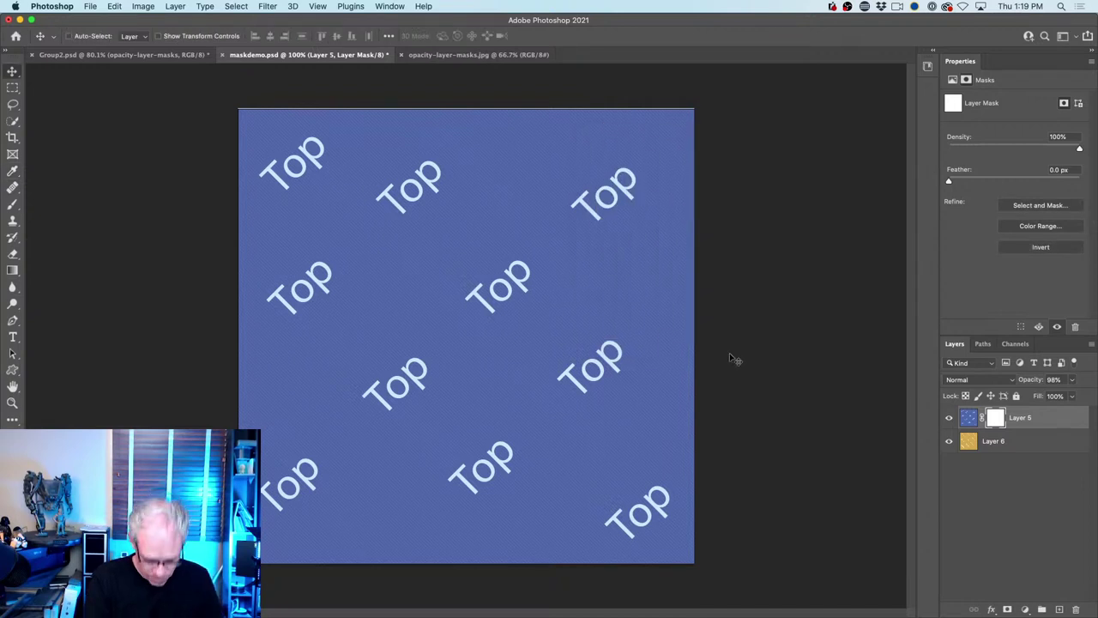
{"action": "key", "text": "b"}
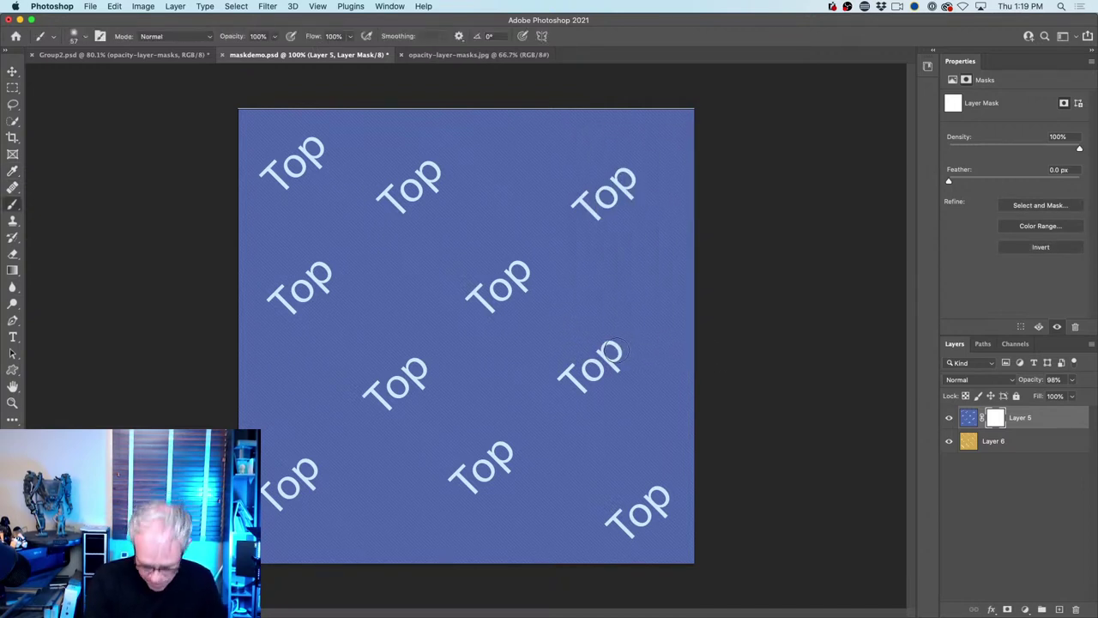
Enlarge the brush to 125 px and paint the 50% gray across the middle of Layer 5's mask
{"action": "key", "text": "bracketright"}
{"action": "key", "text": "bracketright"}
{"action": "key", "text": "bracketright"}
{"action": "key", "text": "bracketright"}
{"action": "key", "text": "bracketright"}
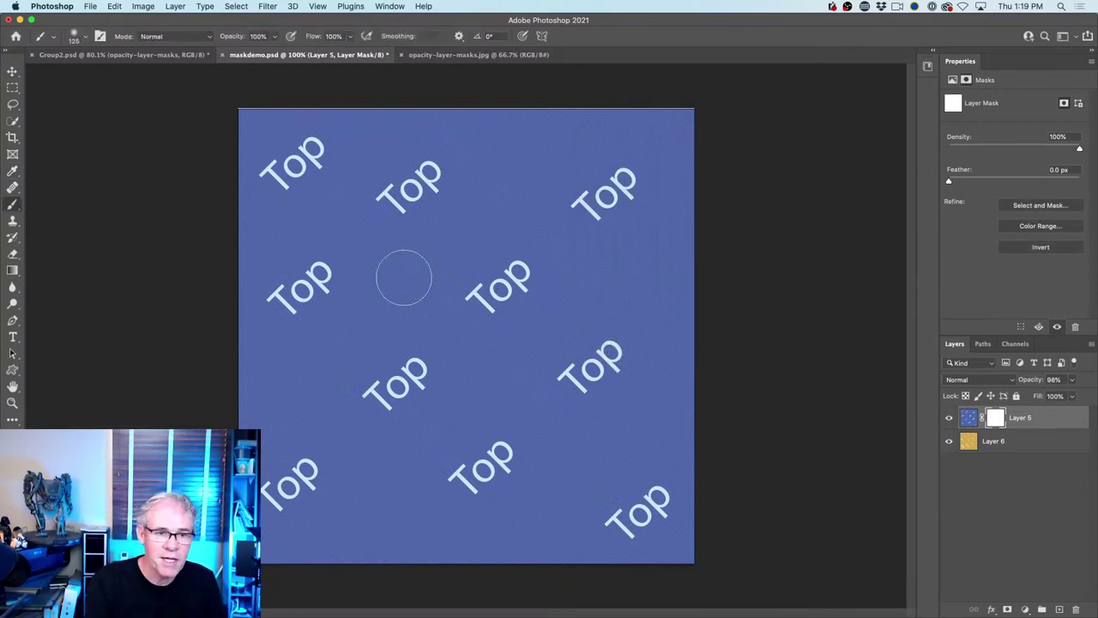
{"action": "left_click_drag", "start_coordinate": [322, 242], "coordinate": [429, 177]}
{"action": "mouse_move", "coordinate": [382, 232]}
{"action": "left_mouse_down"}
{"action": "mouse_move", "coordinate": [304, 360]}
{"action": "mouse_move", "coordinate": [421, 412]}
{"action": "mouse_move", "coordinate": [532, 292]}
{"action": "mouse_move", "coordinate": [477, 258]}
{"action": "mouse_move", "coordinate": [468, 193]}
{"action": "left_mouse_up"}
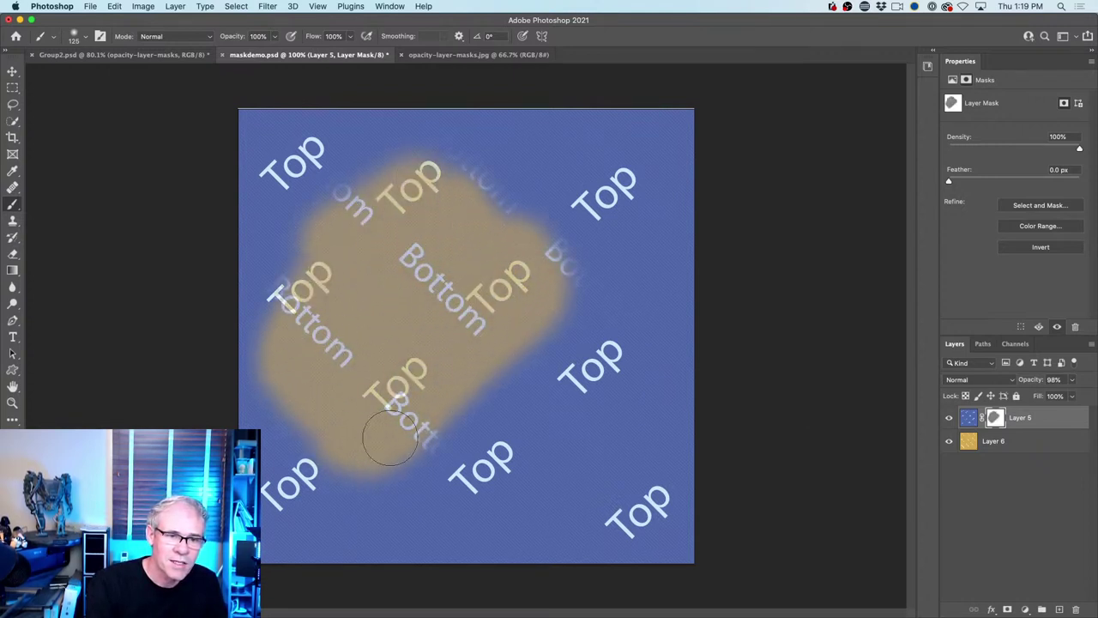
{"action": "mouse_move", "coordinate": [387, 435]}
{"action": "left_mouse_down"}
{"action": "mouse_move", "coordinate": [518, 384]}
{"action": "mouse_move", "coordinate": [630, 319]}
{"action": "mouse_move", "coordinate": [478, 249]}
{"action": "mouse_move", "coordinate": [515, 206]}
{"action": "left_mouse_up"}
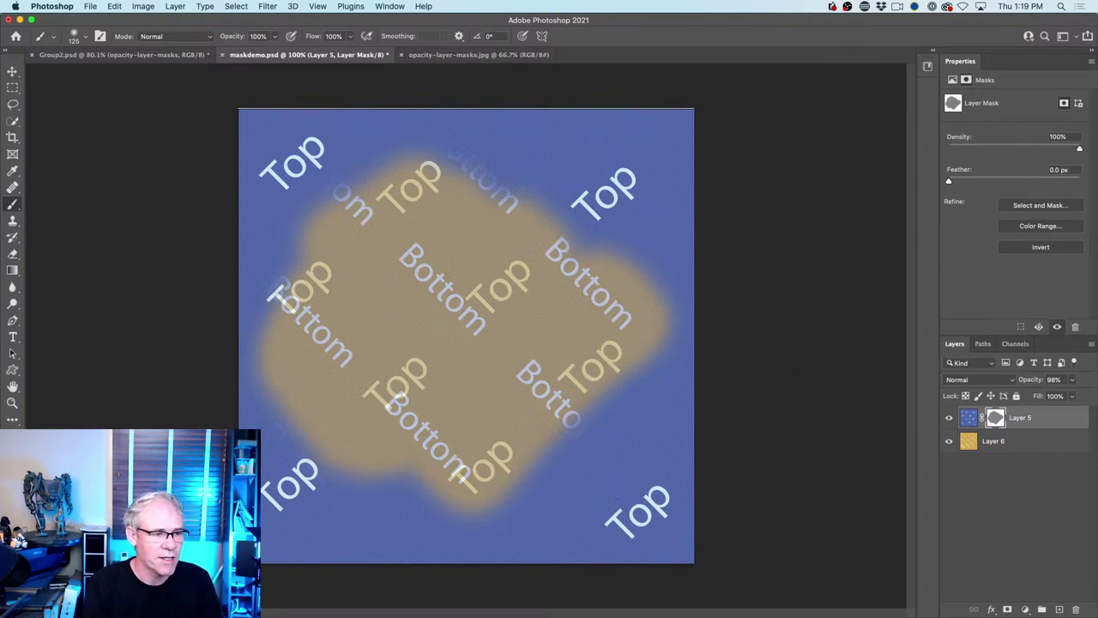
Set the foreground color's brightness to 75% and paint over the upper-left area of Layer 5's mask
{"action": "left_click", "coordinate": [12, 429]}
{"action": "left_click", "coordinate": [807, 269]}
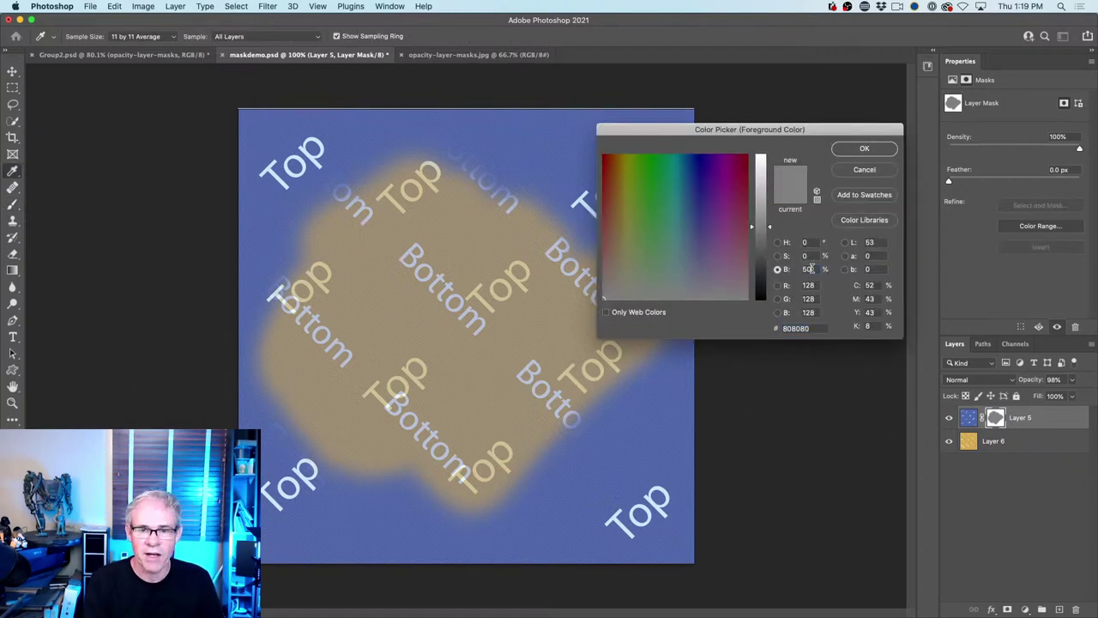
{"action": "type", "text": "7"}
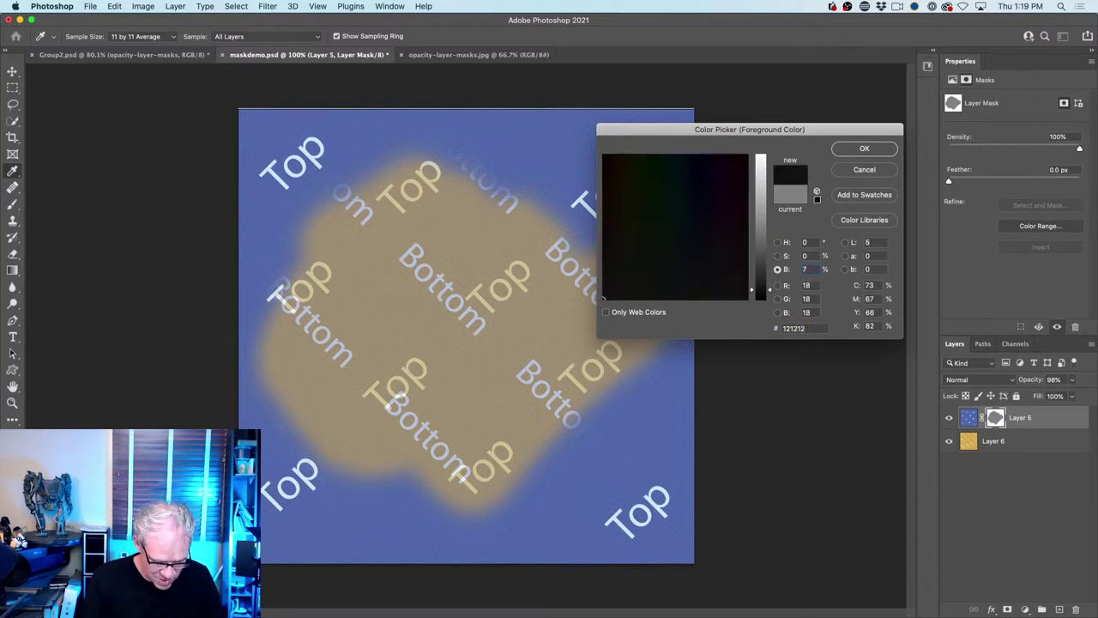
{"action": "type", "text": "5"}
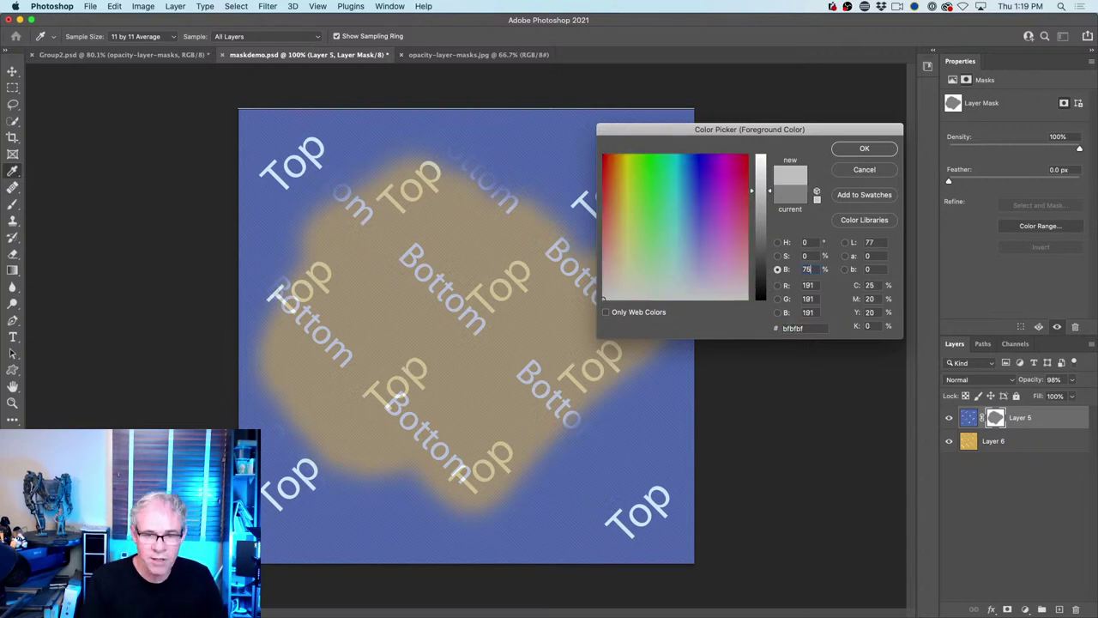
{"action": "left_click", "coordinate": [862, 147]}
{"action": "key", "text": "b"}
{"action": "mouse_move", "coordinate": [411, 211]}
{"action": "left_mouse_down"}
{"action": "mouse_move", "coordinate": [374, 176]}
{"action": "mouse_move", "coordinate": [310, 243]}
{"action": "mouse_move", "coordinate": [330, 150]}
{"action": "mouse_move", "coordinate": [238, 197]}
{"action": "mouse_move", "coordinate": [206, 167]}
{"action": "left_mouse_up"}
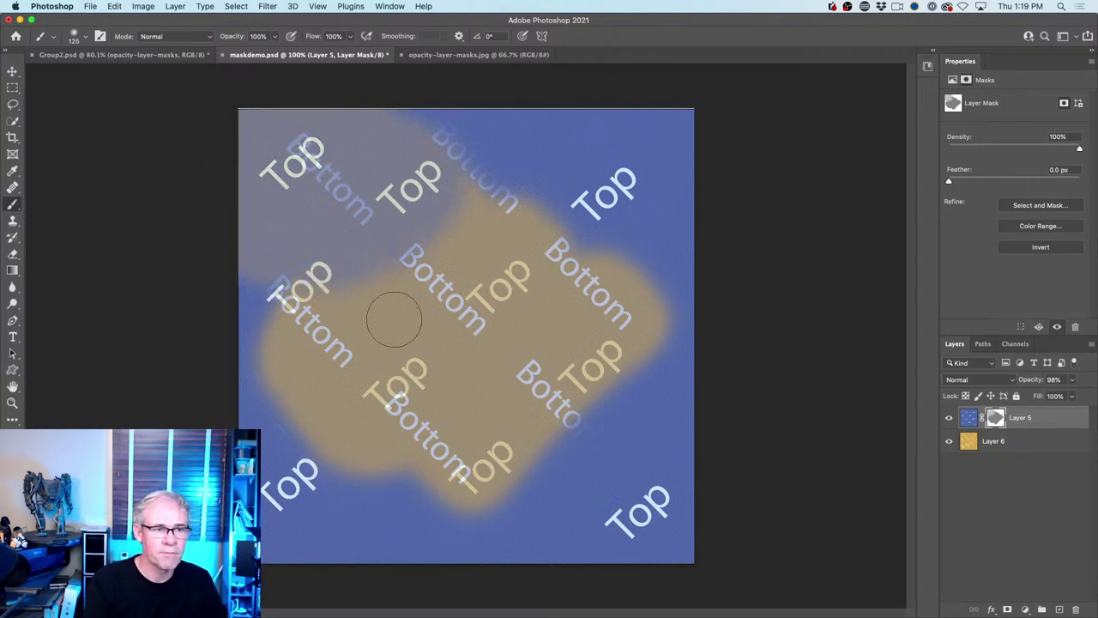
Set the foreground color's brightness to 90% and paint over the upper-middle and right areas of Layer 5's mask
{"action": "left_click", "coordinate": [10, 440]}
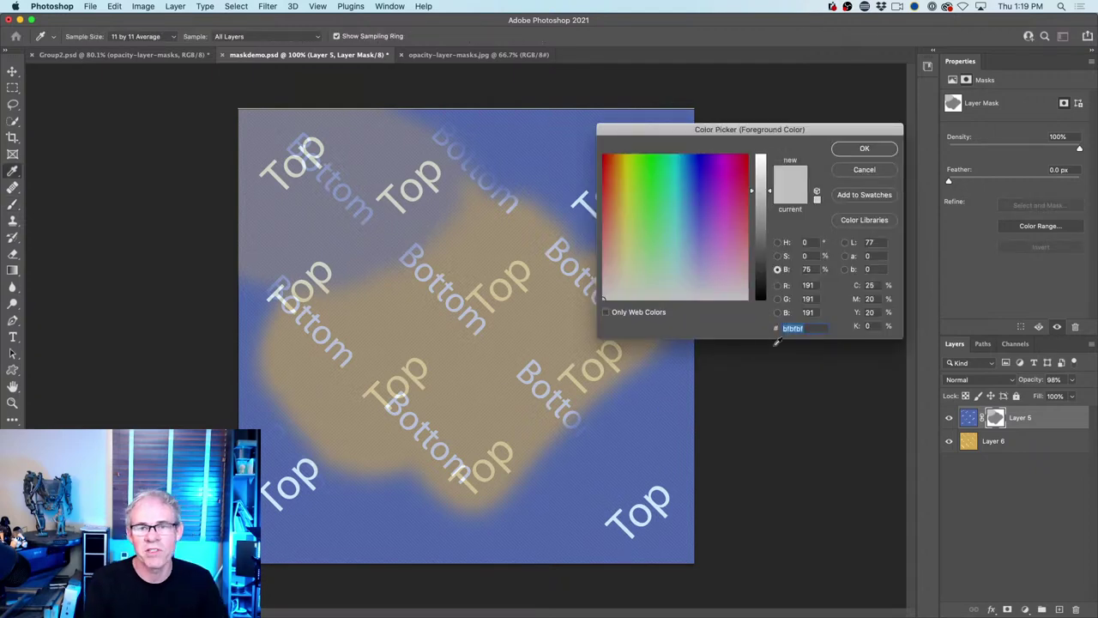
{"action": "left_click_drag", "start_coordinate": [812, 269], "coordinate": [794, 270]}
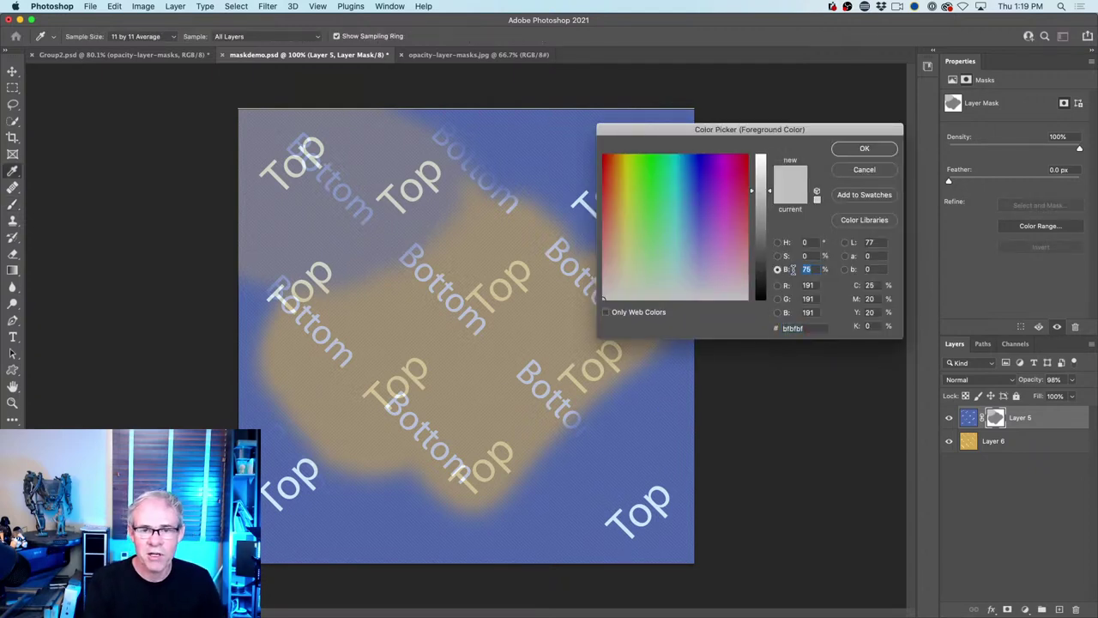
{"action": "type", "text": "90"}
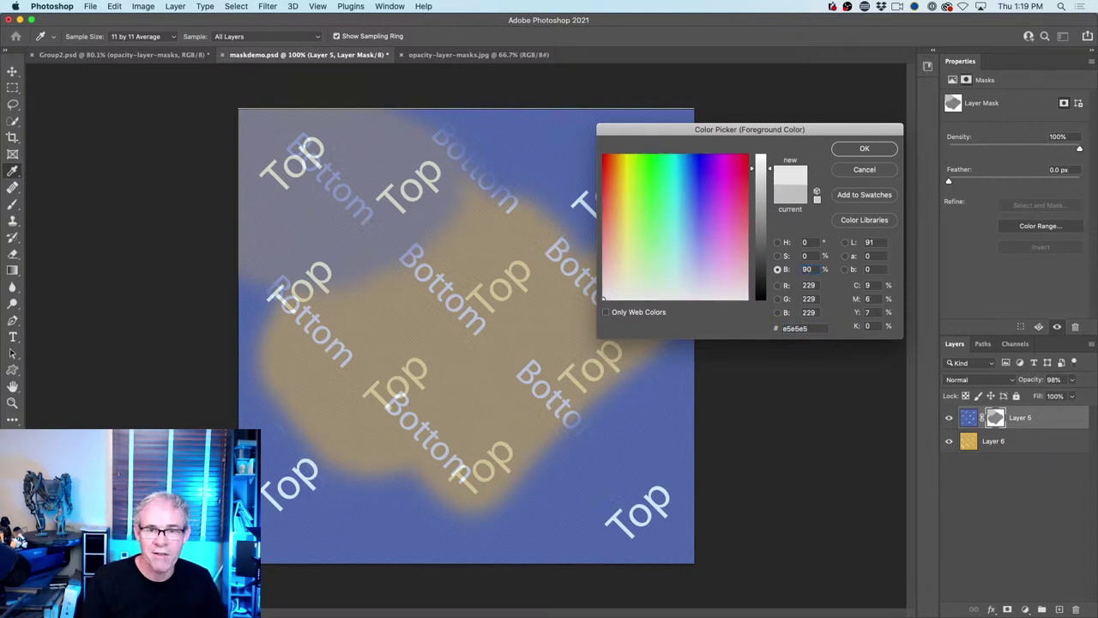
{"action": "left_click", "coordinate": [872, 152]}
{"action": "key", "text": "b"}
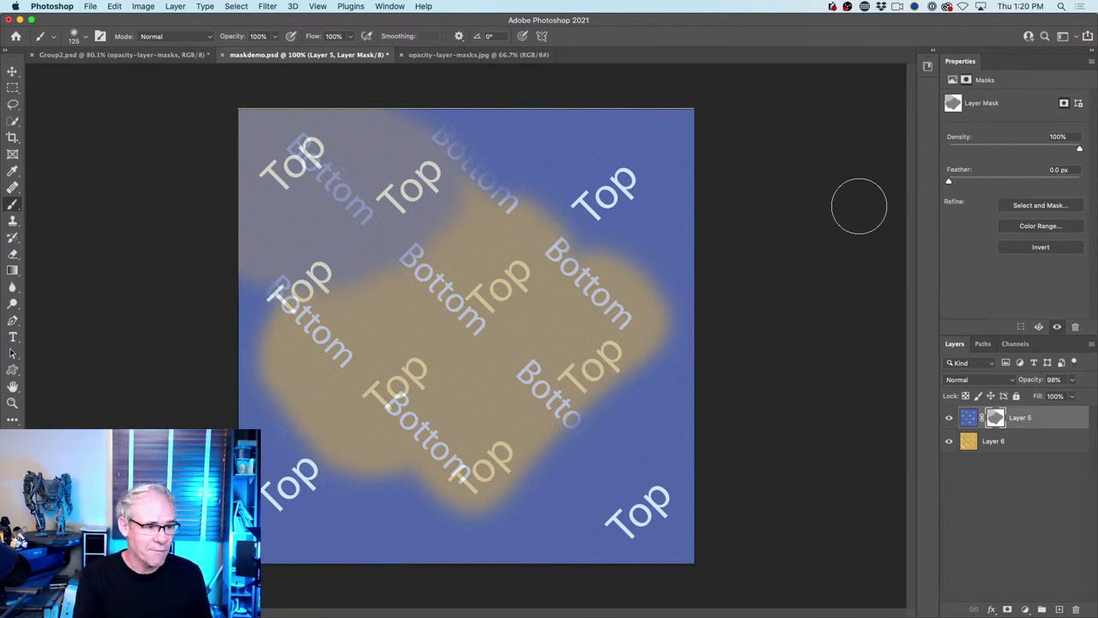
{"action": "left_click", "coordinate": [10, 442]}
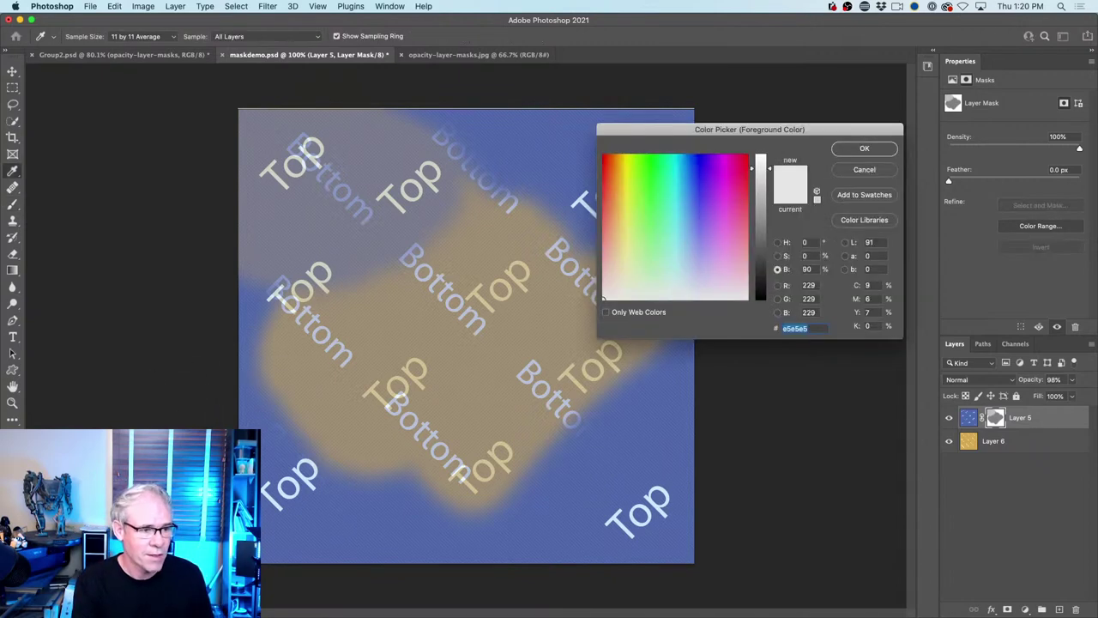
{"action": "left_click", "coordinate": [865, 150]}
{"action": "mouse_move", "coordinate": [578, 164]}
{"action": "left_mouse_down"}
{"action": "mouse_move", "coordinate": [674, 102]}
{"action": "mouse_move", "coordinate": [526, 221]}
{"action": "mouse_move", "coordinate": [673, 178]}
{"action": "mouse_move", "coordinate": [554, 315]}
{"action": "mouse_move", "coordinate": [686, 268]}
{"action": "mouse_move", "coordinate": [574, 408]}
{"action": "mouse_move", "coordinate": [586, 429]}
{"action": "mouse_move", "coordinate": [654, 279]}
{"action": "mouse_move", "coordinate": [516, 289]}
{"action": "mouse_move", "coordinate": [573, 115]}
{"action": "mouse_move", "coordinate": [418, 208]}
{"action": "mouse_move", "coordinate": [484, 89]}
{"action": "mouse_move", "coordinate": [346, 188]}
{"action": "mouse_move", "coordinate": [553, 101]}
{"action": "left_mouse_up"}
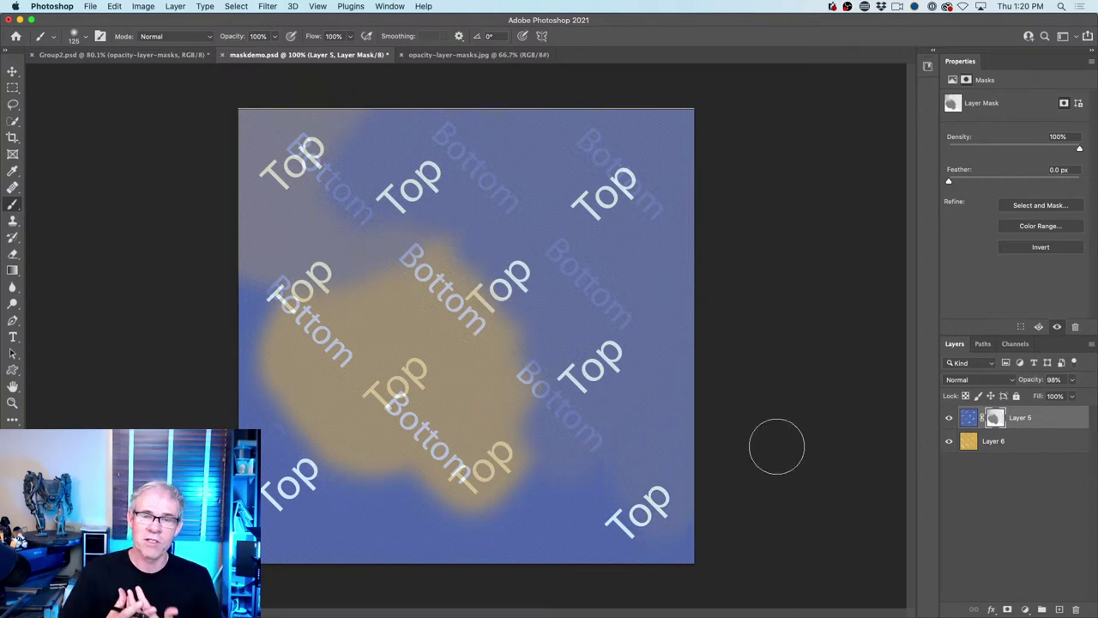
Set the foreground color's brightness to 10% and paint over the upper-right area of Layer 5's mask
{"action": "left_click", "coordinate": [9, 443]}
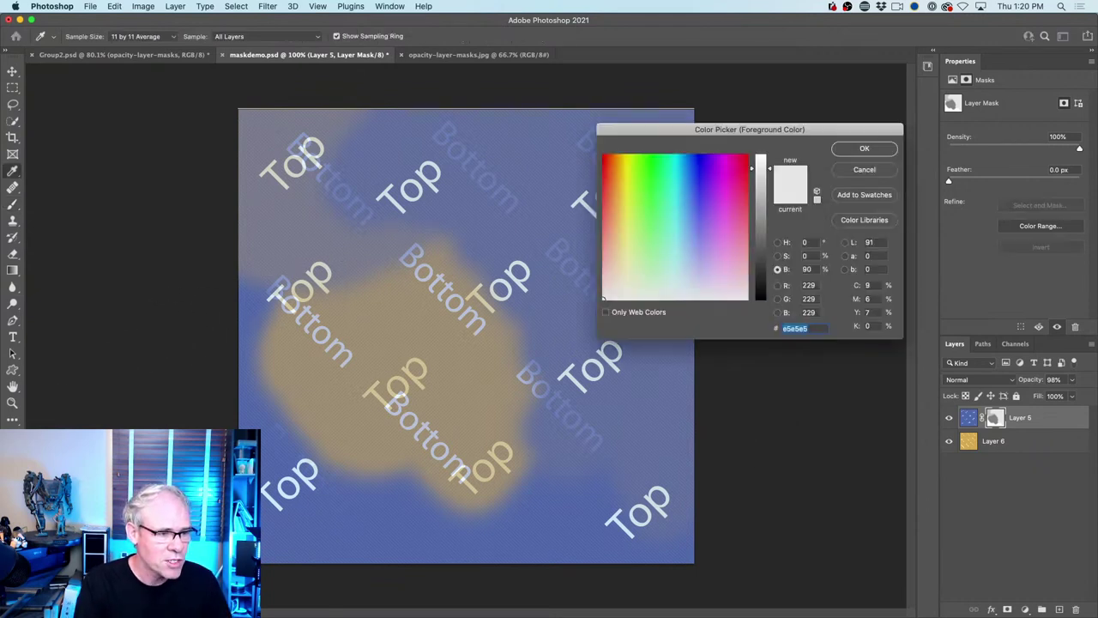
{"action": "left_click", "coordinate": [807, 269]}
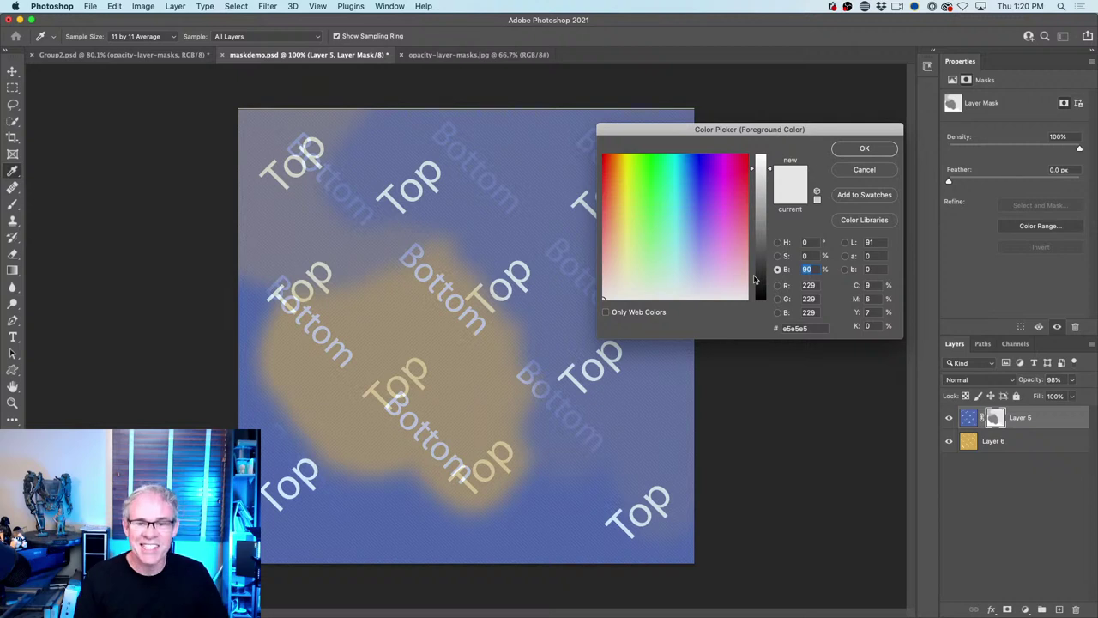
{"action": "type", "text": "10"}
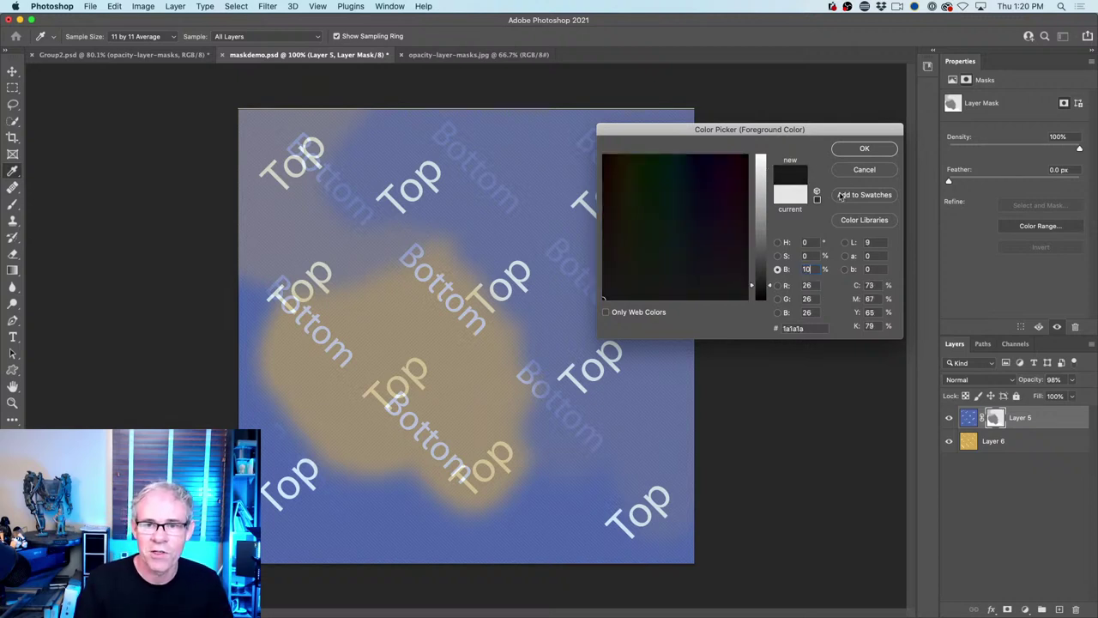
{"action": "left_click", "coordinate": [863, 150]}
{"action": "mouse_move", "coordinate": [570, 262]}
{"action": "left_mouse_down"}
{"action": "mouse_move", "coordinate": [662, 102]}
{"action": "mouse_move", "coordinate": [575, 170]}
{"action": "mouse_move", "coordinate": [647, 170]}
{"action": "mouse_move", "coordinate": [645, 216]}
{"action": "mouse_move", "coordinate": [632, 194]}
{"action": "mouse_move", "coordinate": [529, 214]}
{"action": "mouse_move", "coordinate": [593, 268]}
{"action": "mouse_move", "coordinate": [599, 204]}
{"action": "mouse_move", "coordinate": [715, 220]}
{"action": "mouse_move", "coordinate": [634, 273]}
{"action": "mouse_move", "coordinate": [731, 206]}
{"action": "mouse_move", "coordinate": [661, 373]}
{"action": "mouse_move", "coordinate": [761, 410]}
{"action": "left_mouse_up"}
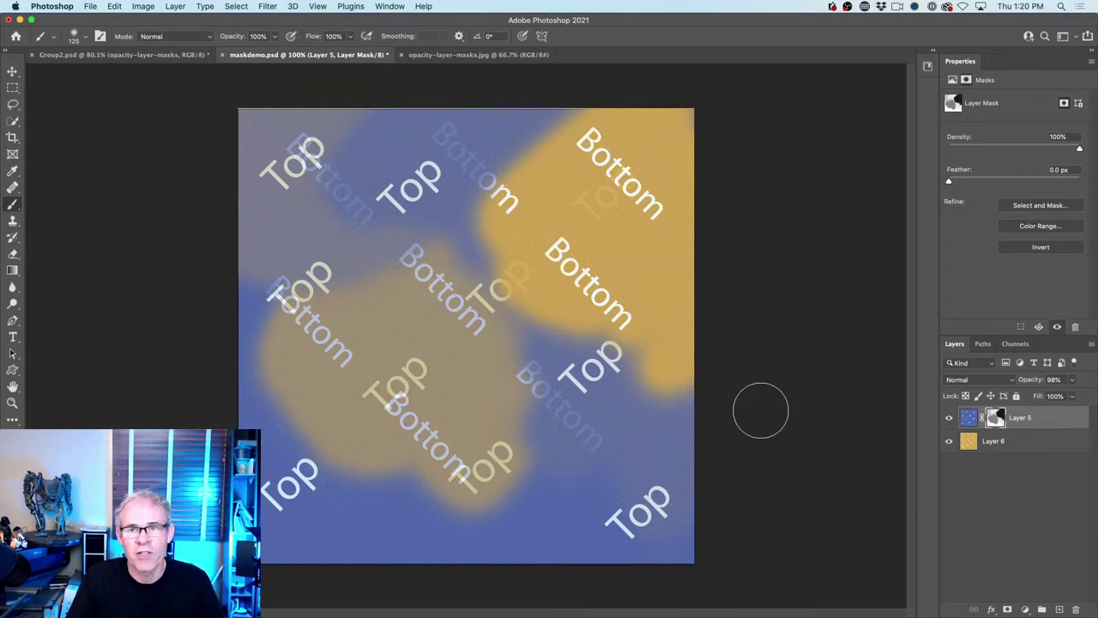
Undo the last brush stroke and clear Layer 5's mask to solid white
{"action": "key", "text": "super+z"}
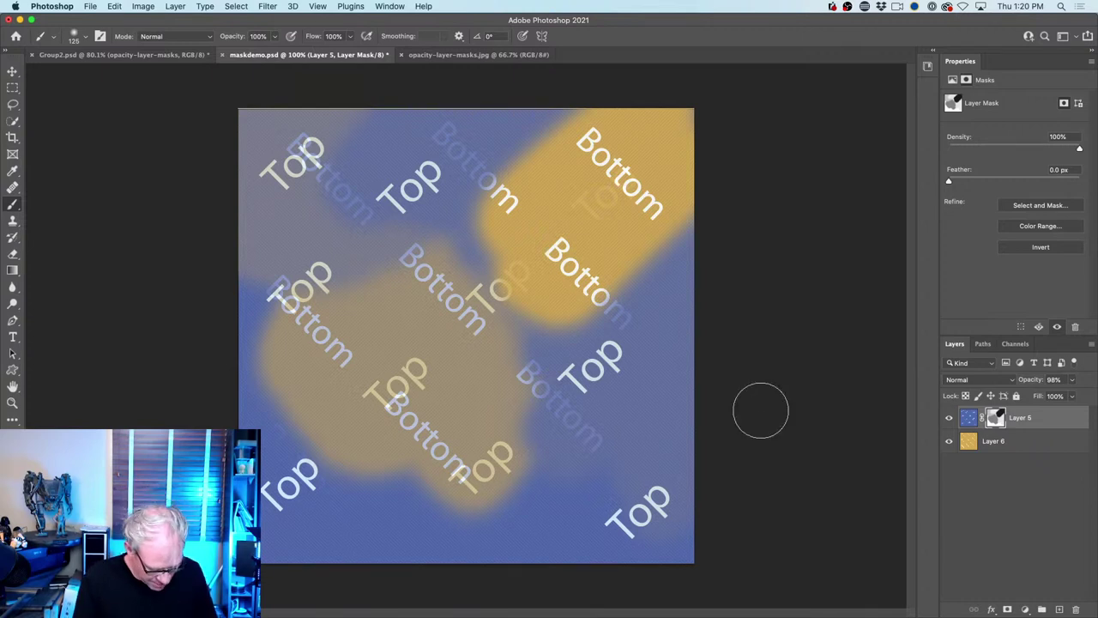
{"action": "key", "text": "super+BackSpace"}
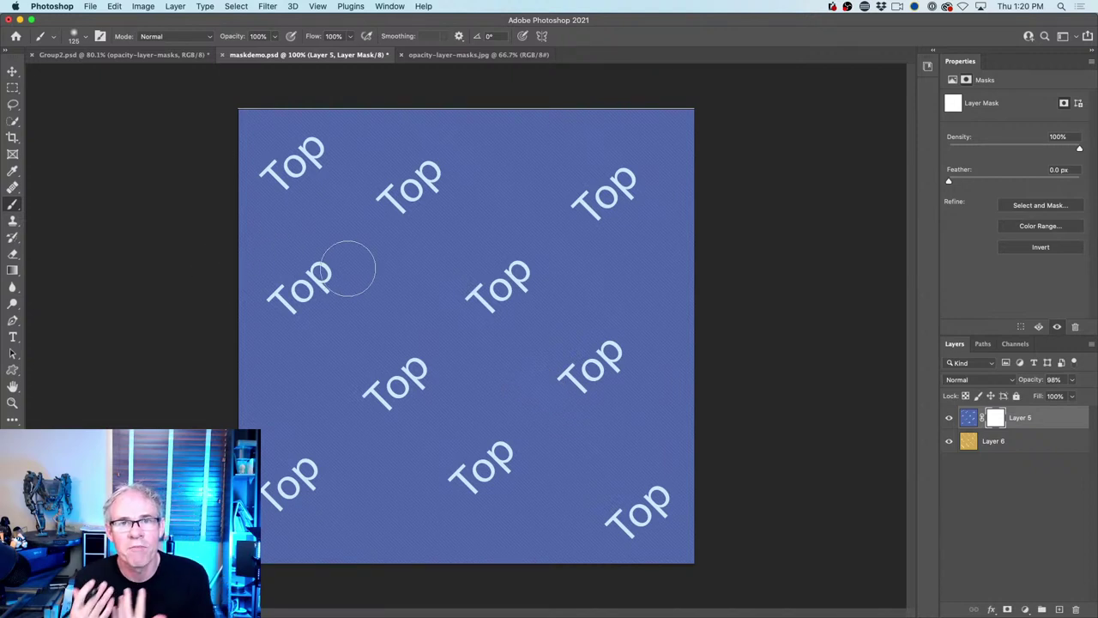
Open the brush settings beside the canvas and enable Transfer with Pen Pressure controlling the opacity jitter
{"action": "left_click", "coordinate": [99, 35]}
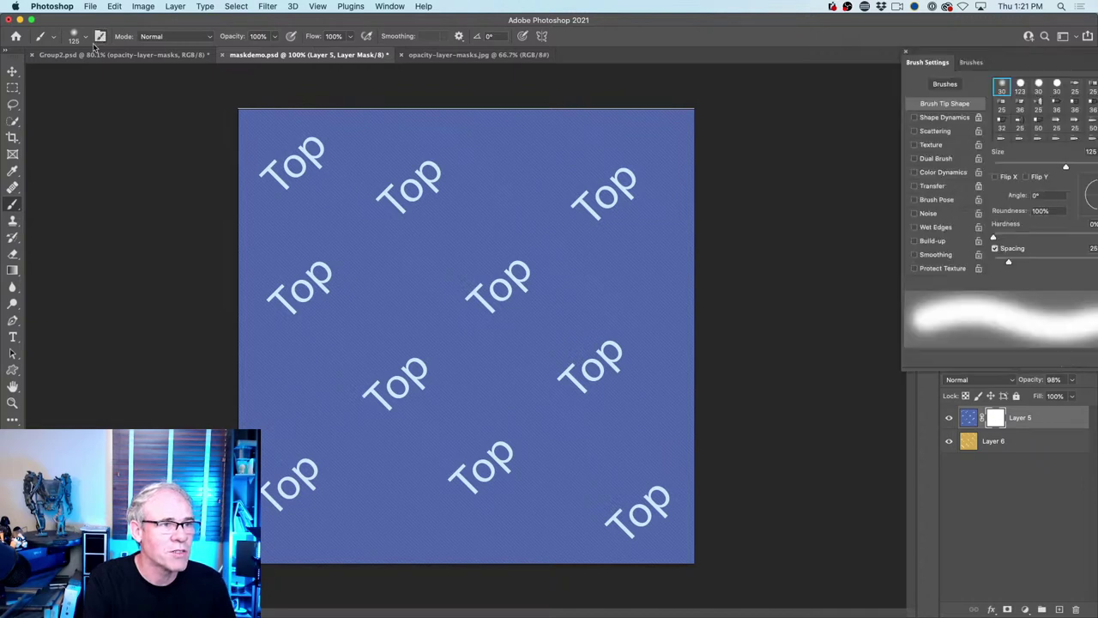
{"action": "mouse_move", "coordinate": [944, 55]}
{"action": "left_mouse_down"}
{"action": "mouse_move", "coordinate": [764, 102]}
{"action": "mouse_move", "coordinate": [759, 78]}
{"action": "left_mouse_up"}
{"action": "left_click", "coordinate": [750, 208]}
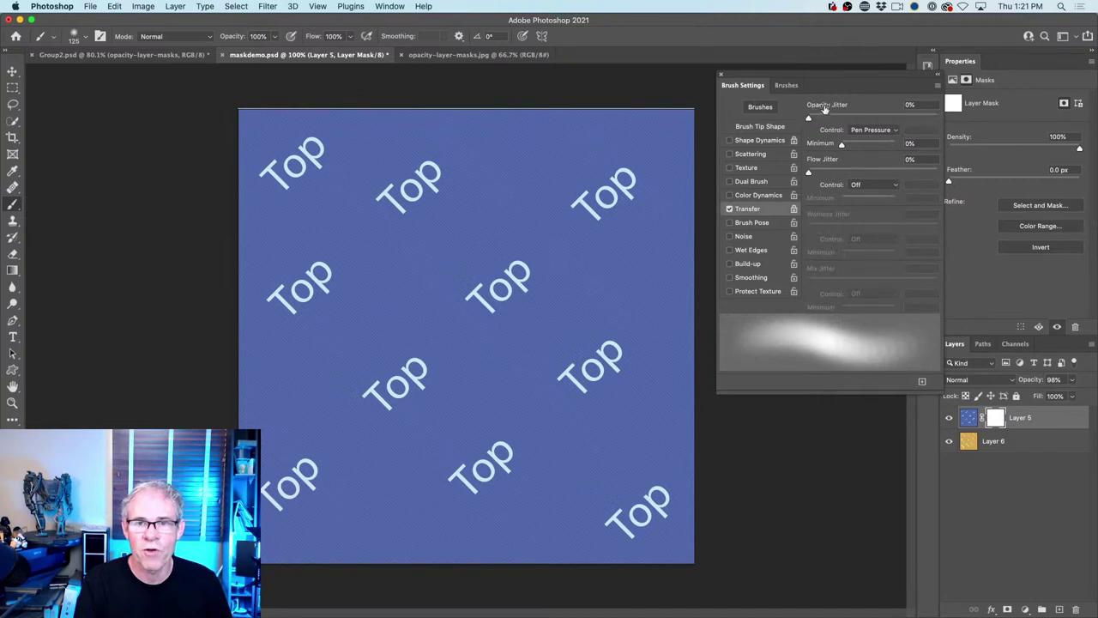
{"action": "left_click", "coordinate": [859, 129]}
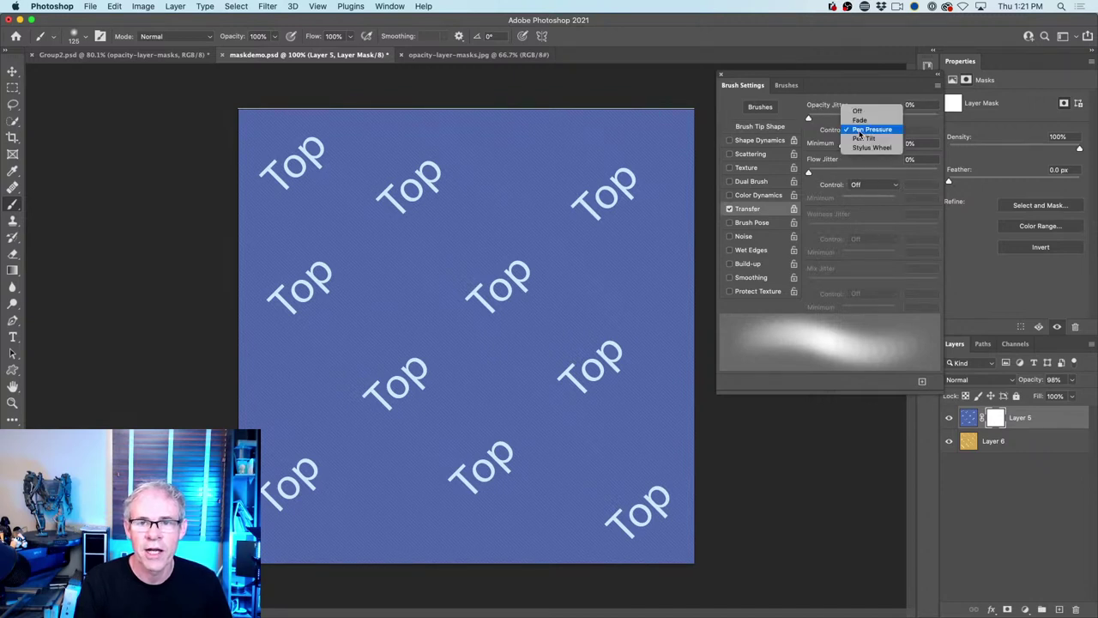
{"action": "left_click", "coordinate": [860, 130]}
{"action": "left_click", "coordinate": [869, 130]}
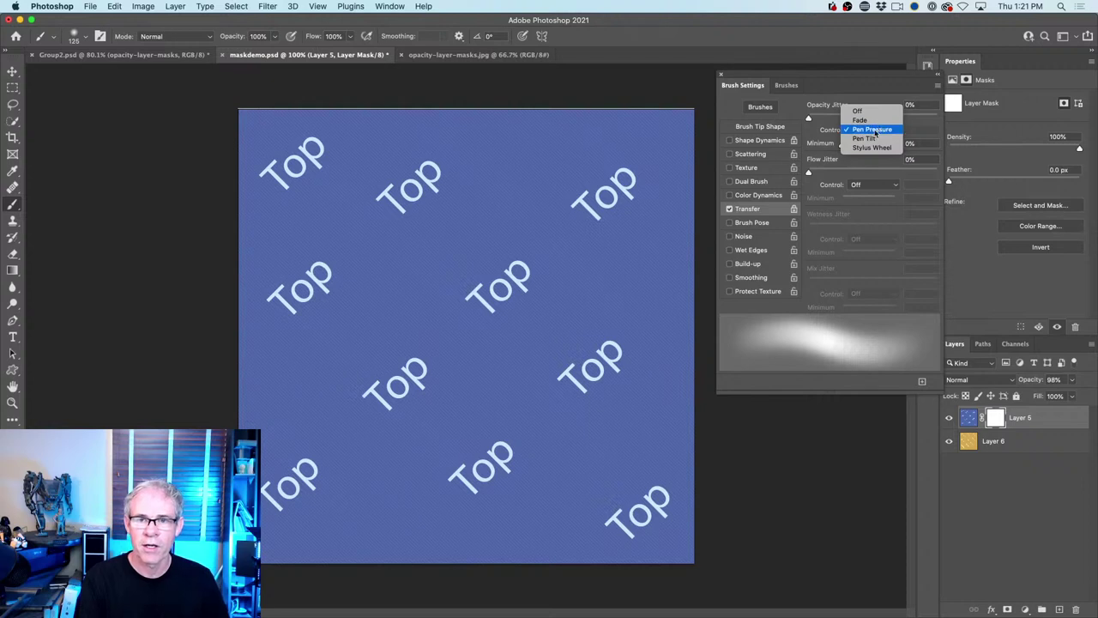
{"action": "left_click", "coordinate": [880, 132]}
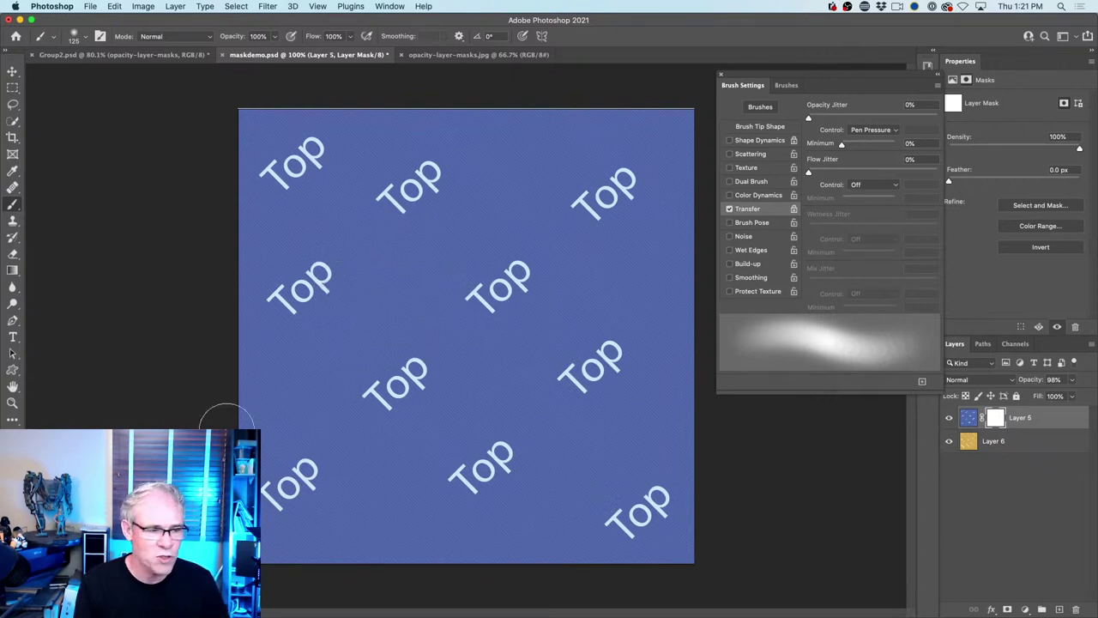
Paint pressure-sensitive strokes over the middle of Layer 5's mask, and extend them with the brush flow at 12%
{"action": "mouse_move", "coordinate": [312, 283]}
{"action": "left_mouse_down"}
{"action": "mouse_move", "coordinate": [339, 226]}
{"action": "mouse_move", "coordinate": [299, 292]}
{"action": "mouse_move", "coordinate": [315, 295]}
{"action": "mouse_move", "coordinate": [411, 204]}
{"action": "mouse_move", "coordinate": [340, 315]}
{"action": "mouse_move", "coordinate": [454, 234]}
{"action": "mouse_move", "coordinate": [449, 349]}
{"action": "mouse_move", "coordinate": [467, 325]}
{"action": "mouse_move", "coordinate": [376, 311]}
{"action": "mouse_move", "coordinate": [411, 247]}
{"action": "mouse_move", "coordinate": [386, 348]}
{"action": "mouse_move", "coordinate": [468, 271]}
{"action": "mouse_move", "coordinate": [441, 363]}
{"action": "mouse_move", "coordinate": [498, 342]}
{"action": "mouse_move", "coordinate": [439, 352]}
{"action": "mouse_move", "coordinate": [380, 290]}
{"action": "mouse_move", "coordinate": [385, 242]}
{"action": "mouse_move", "coordinate": [349, 283]}
{"action": "mouse_move", "coordinate": [332, 259]}
{"action": "mouse_move", "coordinate": [300, 252]}
{"action": "mouse_move", "coordinate": [320, 225]}
{"action": "mouse_move", "coordinate": [409, 262]}
{"action": "mouse_move", "coordinate": [423, 236]}
{"action": "mouse_move", "coordinate": [373, 369]}
{"action": "mouse_move", "coordinate": [483, 261]}
{"action": "mouse_move", "coordinate": [451, 390]}
{"action": "mouse_move", "coordinate": [527, 330]}
{"action": "mouse_move", "coordinate": [526, 425]}
{"action": "mouse_move", "coordinate": [581, 446]}
{"action": "left_mouse_up"}
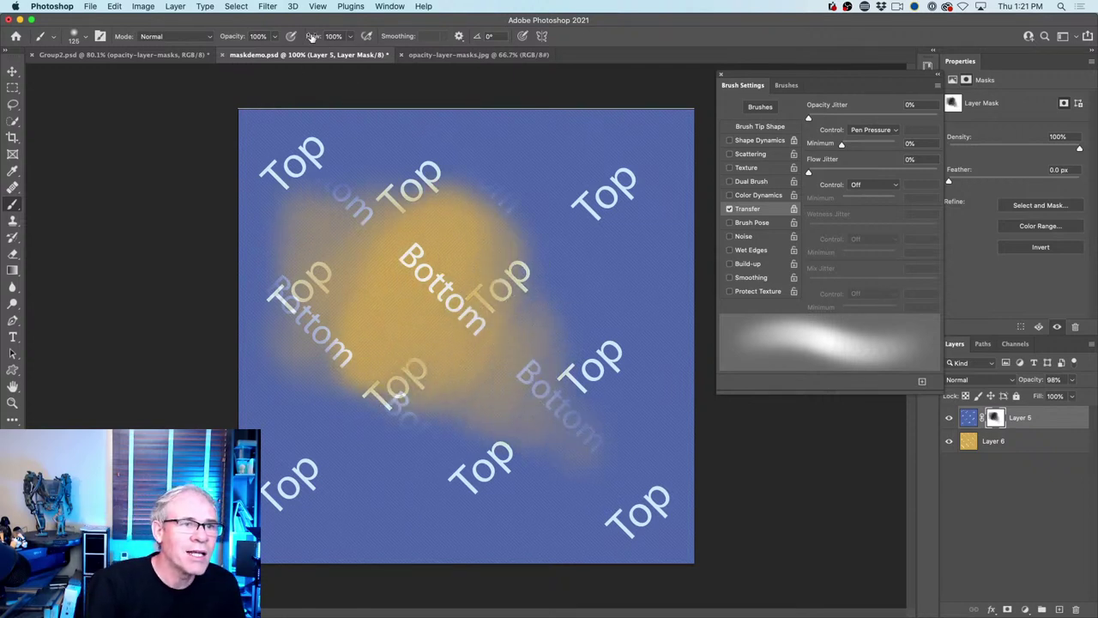
{"action": "left_click_drag", "start_coordinate": [311, 36], "coordinate": [258, 36]}
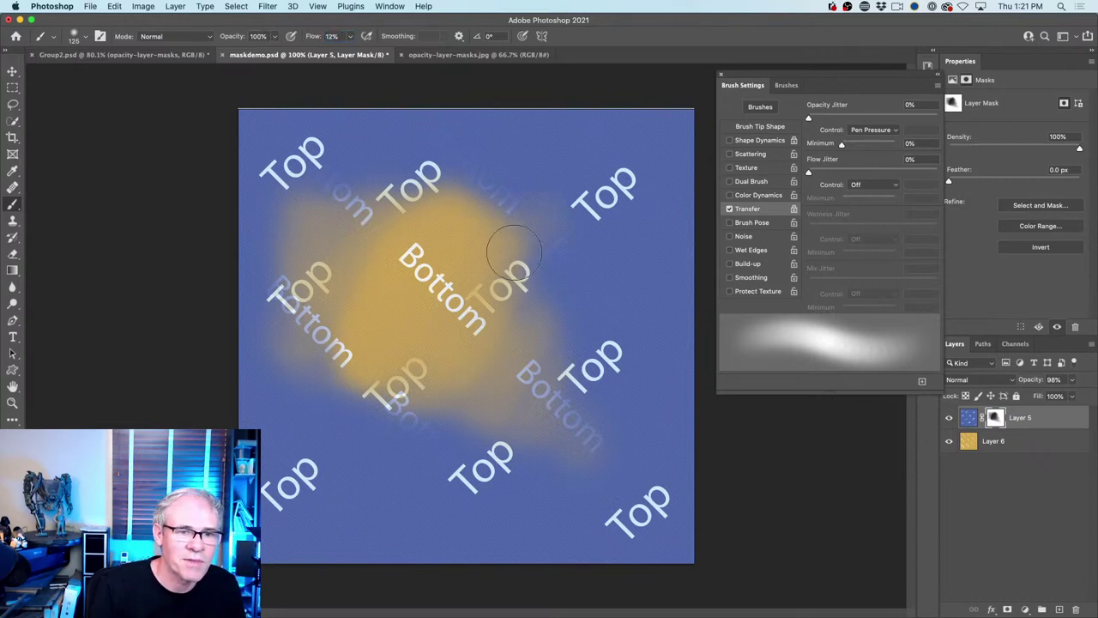
{"action": "mouse_move", "coordinate": [505, 248]}
{"action": "left_mouse_down"}
{"action": "mouse_move", "coordinate": [483, 310]}
{"action": "mouse_move", "coordinate": [625, 252]}
{"action": "mouse_move", "coordinate": [519, 228]}
{"action": "mouse_move", "coordinate": [503, 186]}
{"action": "mouse_move", "coordinate": [326, 225]}
{"action": "mouse_move", "coordinate": [495, 225]}
{"action": "mouse_move", "coordinate": [449, 170]}
{"action": "mouse_move", "coordinate": [582, 268]}
{"action": "mouse_move", "coordinate": [531, 197]}
{"action": "mouse_move", "coordinate": [482, 198]}
{"action": "mouse_move", "coordinate": [538, 216]}
{"action": "mouse_move", "coordinate": [564, 273]}
{"action": "mouse_move", "coordinate": [600, 248]}
{"action": "mouse_move", "coordinate": [601, 277]}
{"action": "mouse_move", "coordinate": [557, 369]}
{"action": "left_mouse_up"}
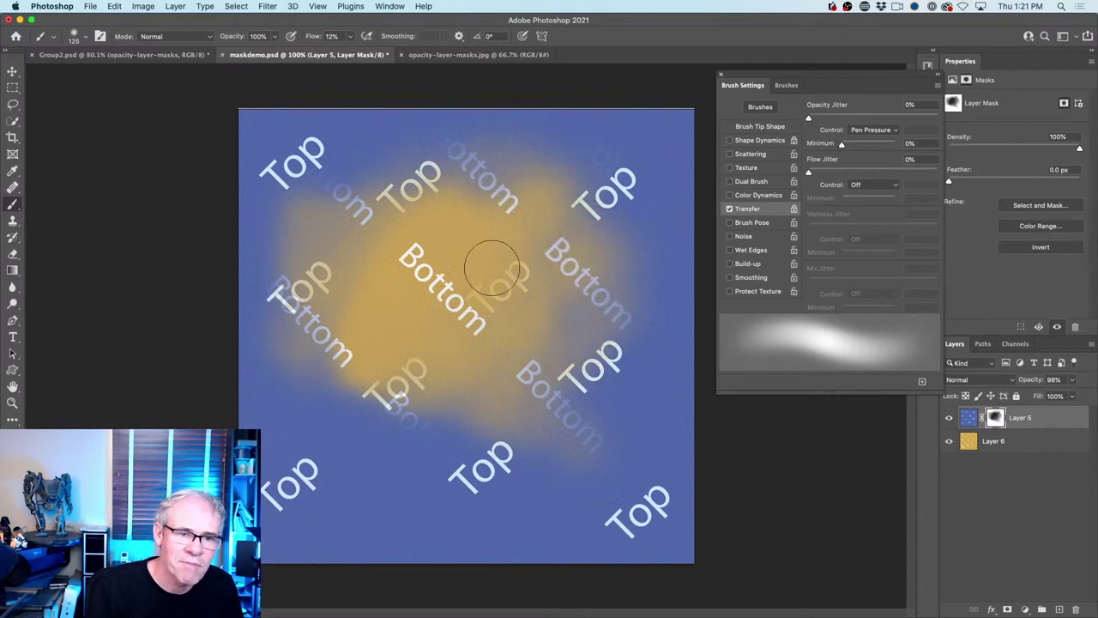
{"action": "mouse_move", "coordinate": [454, 332]}
{"action": "left_mouse_down"}
{"action": "mouse_move", "coordinate": [496, 260]}
{"action": "mouse_move", "coordinate": [475, 294]}
{"action": "mouse_move", "coordinate": [534, 287]}
{"action": "mouse_move", "coordinate": [527, 281]}
{"action": "mouse_move", "coordinate": [503, 310]}
{"action": "mouse_move", "coordinate": [530, 252]}
{"action": "mouse_move", "coordinate": [489, 322]}
{"action": "mouse_move", "coordinate": [540, 260]}
{"action": "mouse_move", "coordinate": [438, 315]}
{"action": "mouse_move", "coordinate": [523, 299]}
{"action": "mouse_move", "coordinate": [448, 309]}
{"action": "mouse_move", "coordinate": [532, 244]}
{"action": "mouse_move", "coordinate": [443, 344]}
{"action": "mouse_move", "coordinate": [485, 272]}
{"action": "mouse_move", "coordinate": [372, 258]}
{"action": "mouse_move", "coordinate": [495, 166]}
{"action": "mouse_move", "coordinate": [333, 228]}
{"action": "mouse_move", "coordinate": [328, 215]}
{"action": "mouse_move", "coordinate": [433, 139]}
{"action": "mouse_move", "coordinate": [480, 177]}
{"action": "mouse_move", "coordinate": [338, 329]}
{"action": "mouse_move", "coordinate": [493, 179]}
{"action": "mouse_move", "coordinate": [370, 215]}
{"action": "mouse_move", "coordinate": [436, 216]}
{"action": "mouse_move", "coordinate": [400, 203]}
{"action": "mouse_move", "coordinate": [406, 400]}
{"action": "mouse_move", "coordinate": [470, 203]}
{"action": "mouse_move", "coordinate": [418, 410]}
{"action": "left_mouse_up"}
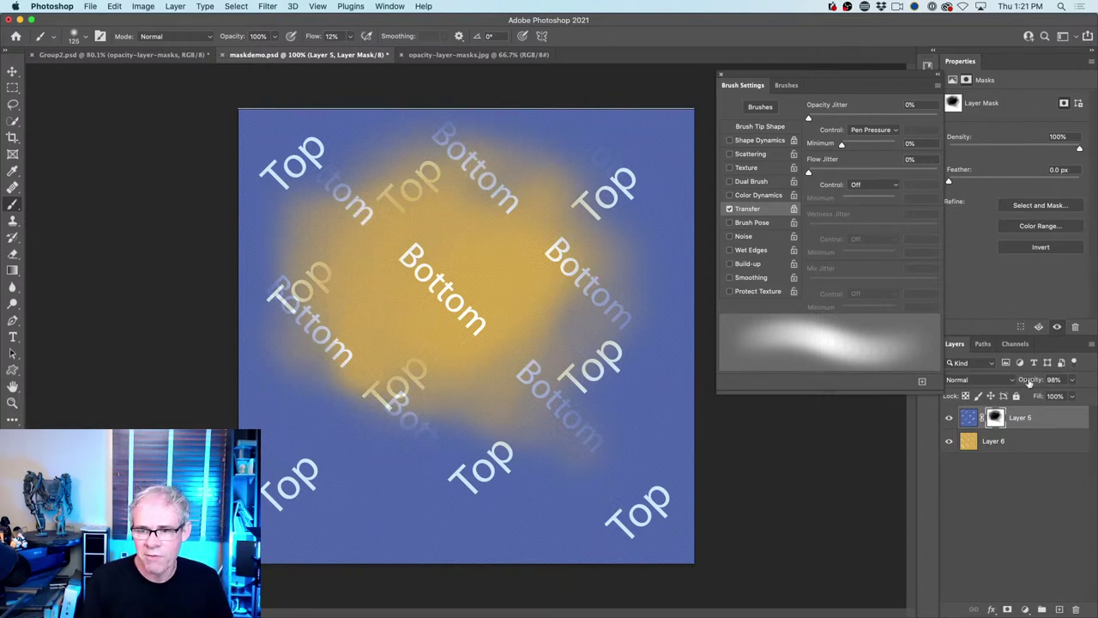
Set Layer 5's opacity to 100% and the brush flow to 100%
{"action": "left_click_drag", "start_coordinate": [1030, 384], "coordinate": [1090, 390]}
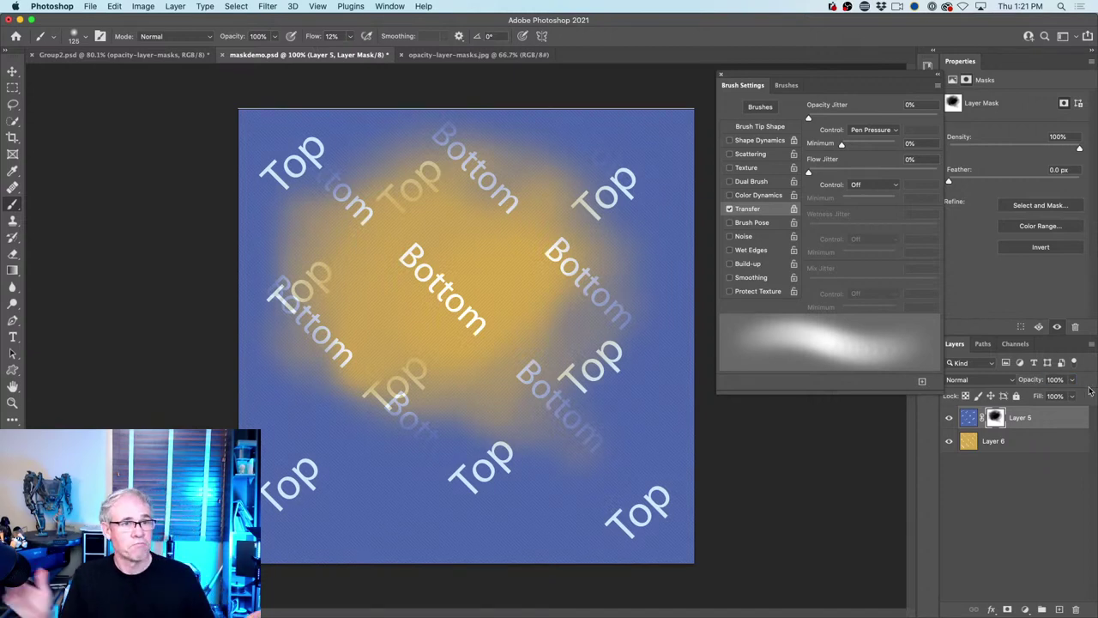
{"action": "scroll", "coordinate": [319, 251], "scroll_direction": "up", "scroll_amount": 5}
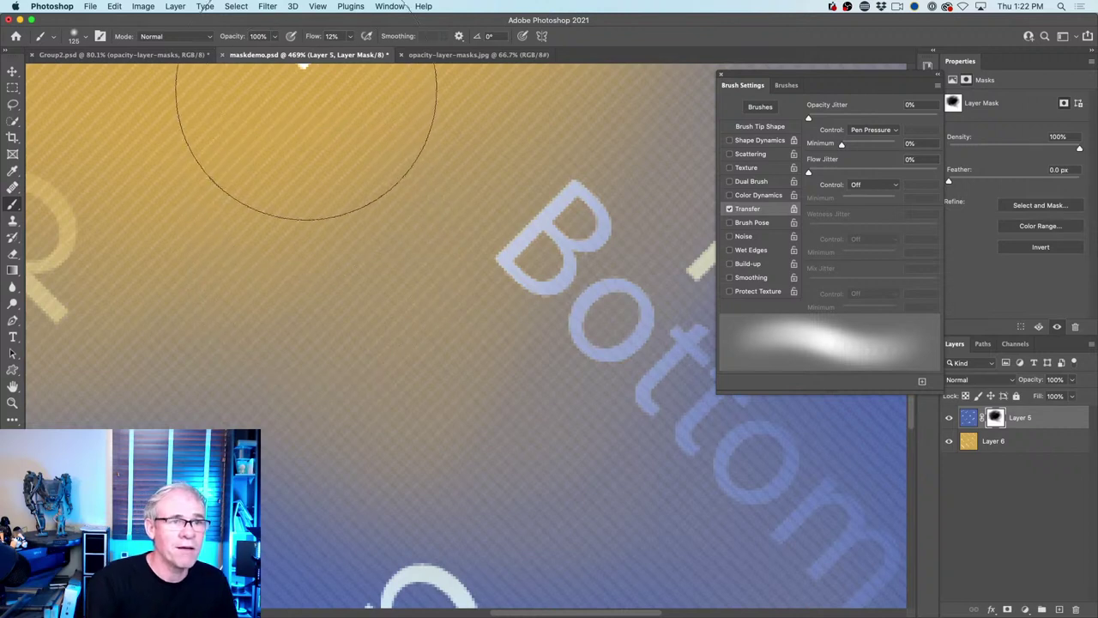
{"action": "left_click_drag", "start_coordinate": [311, 41], "coordinate": [736, 335]}
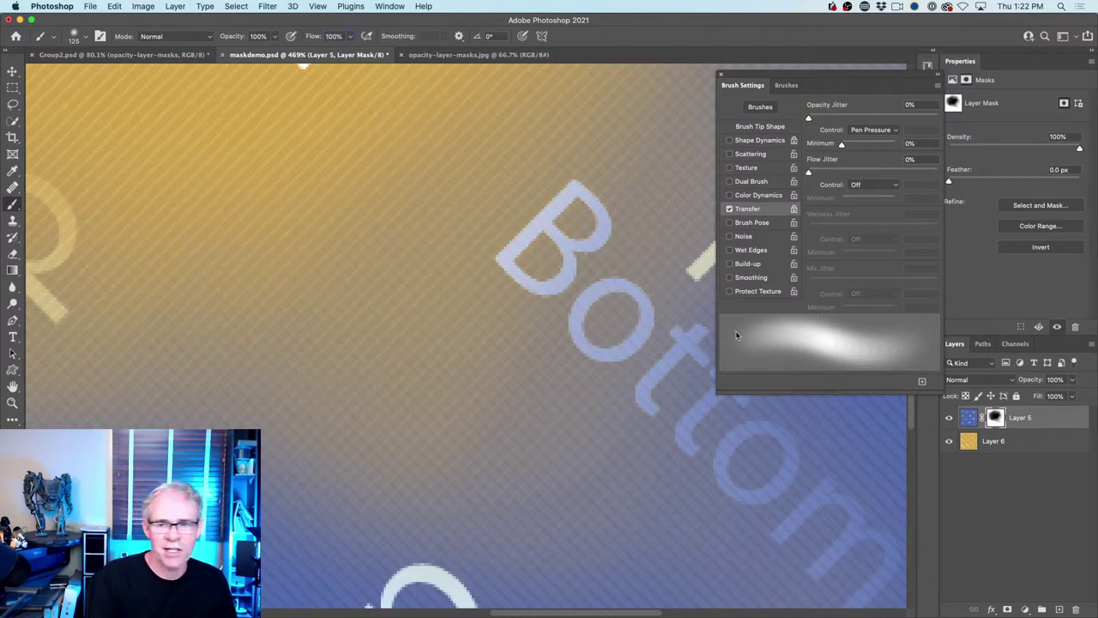
{"action": "key", "text": "super+0"}
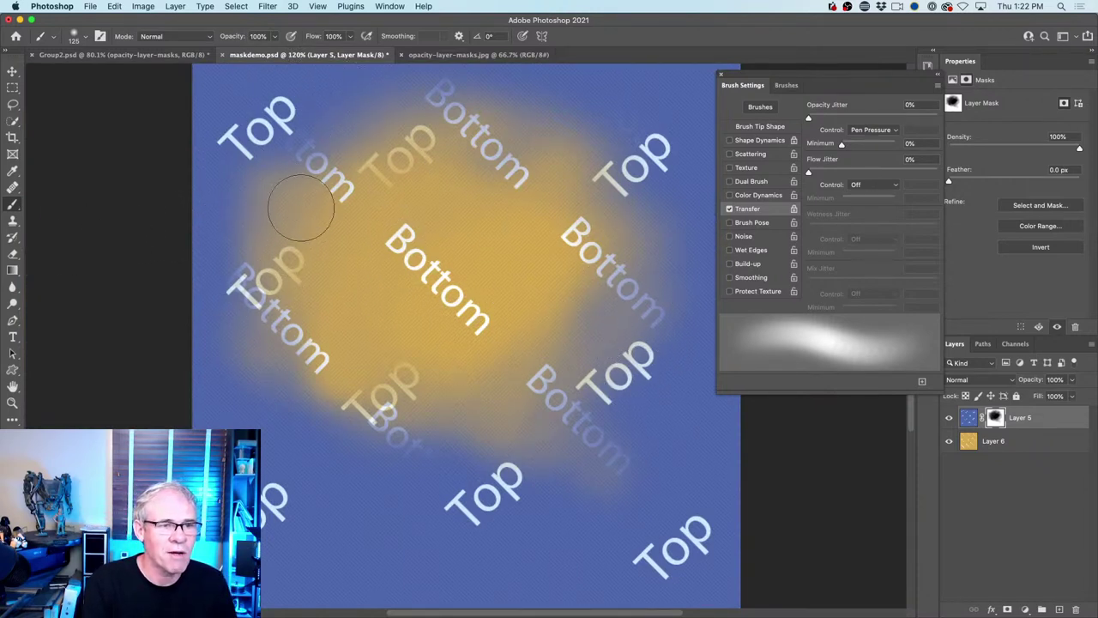
Set the brush opacity to 50% and turn off the Transfer dynamics
{"action": "left_click", "coordinate": [259, 36]}
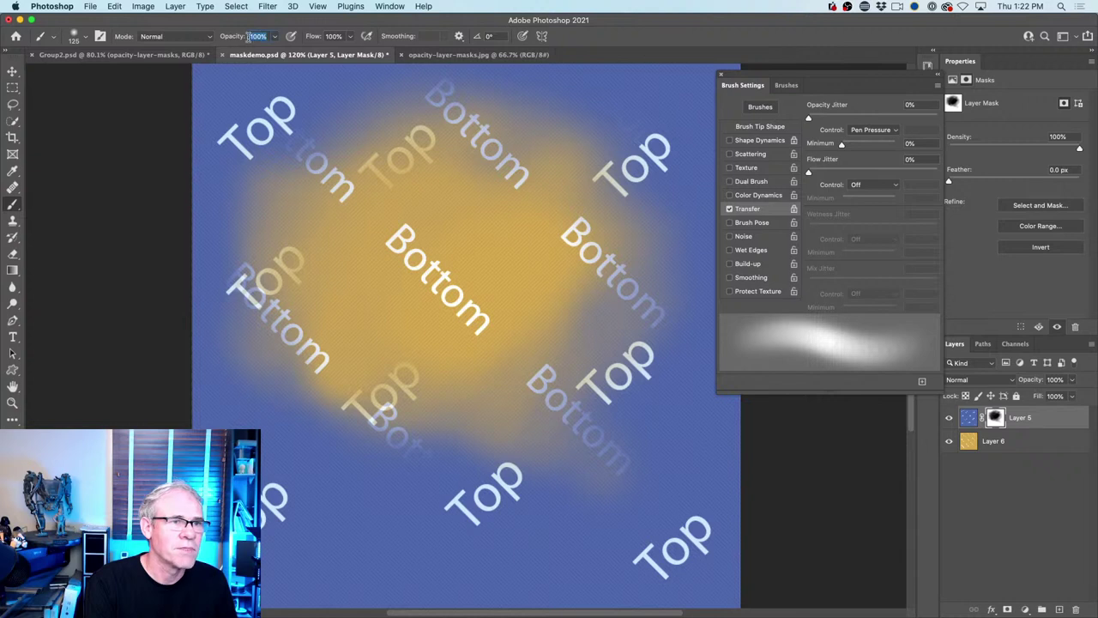
{"action": "type", "text": "50"}
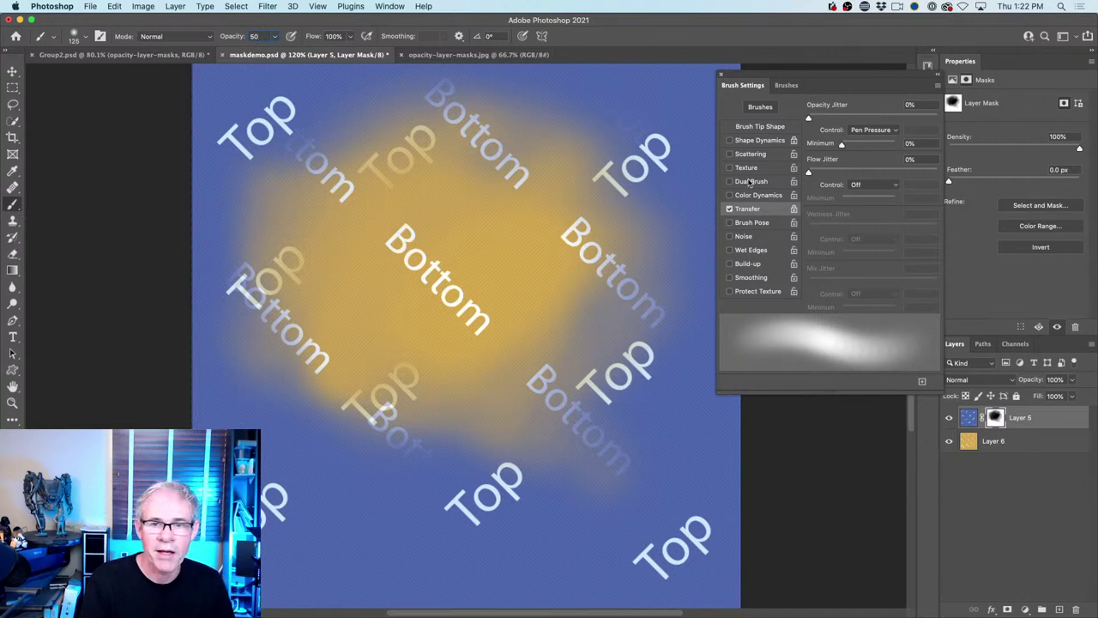
{"action": "left_click", "coordinate": [731, 208]}
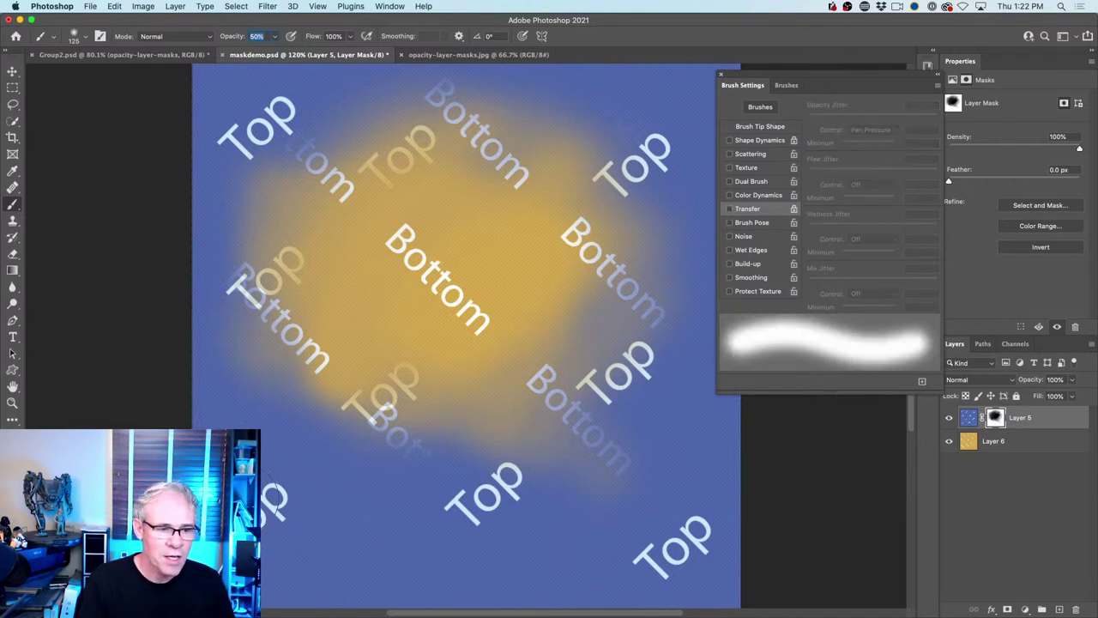
Paint 50% opacity brush strokes on Layer 5's mask around the middle area, overlapping them along the lower and right parts of the image
{"action": "mouse_move", "coordinate": [283, 498]}
{"action": "left_mouse_down"}
{"action": "mouse_move", "coordinate": [313, 484]}
{"action": "mouse_move", "coordinate": [358, 537]}
{"action": "mouse_move", "coordinate": [450, 484]}
{"action": "mouse_move", "coordinate": [412, 511]}
{"action": "mouse_move", "coordinate": [424, 446]}
{"action": "mouse_move", "coordinate": [336, 487]}
{"action": "mouse_move", "coordinate": [296, 405]}
{"action": "mouse_move", "coordinate": [294, 335]}
{"action": "mouse_move", "coordinate": [269, 253]}
{"action": "mouse_move", "coordinate": [230, 311]}
{"action": "mouse_move", "coordinate": [244, 315]}
{"action": "mouse_move", "coordinate": [226, 403]}
{"action": "mouse_move", "coordinate": [282, 377]}
{"action": "mouse_move", "coordinate": [273, 451]}
{"action": "mouse_move", "coordinate": [262, 264]}
{"action": "mouse_move", "coordinate": [197, 300]}
{"action": "left_mouse_up"}
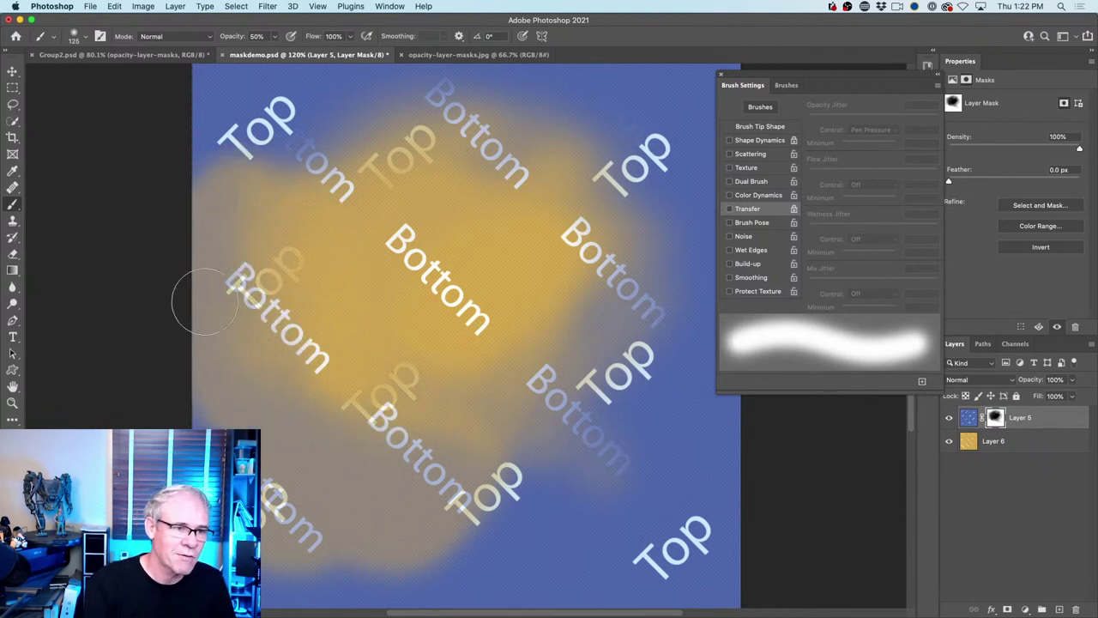
{"action": "mouse_move", "coordinate": [316, 469]}
{"action": "left_mouse_down"}
{"action": "mouse_move", "coordinate": [405, 432]}
{"action": "mouse_move", "coordinate": [476, 445]}
{"action": "mouse_move", "coordinate": [475, 526]}
{"action": "mouse_move", "coordinate": [608, 453]}
{"action": "mouse_move", "coordinate": [546, 427]}
{"action": "left_mouse_up"}
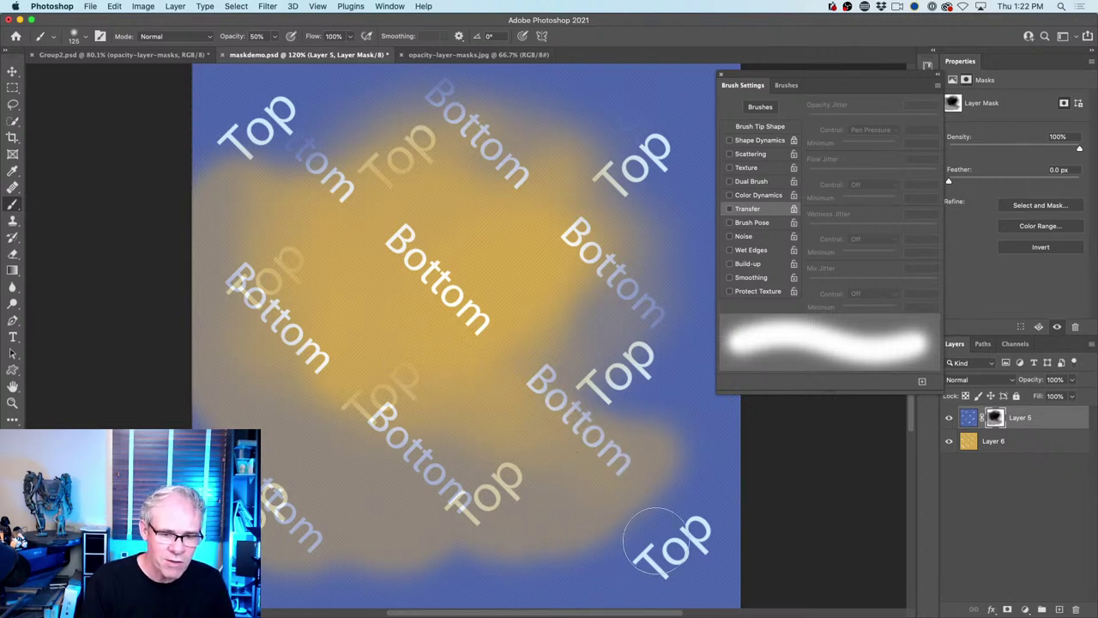
{"action": "mouse_move", "coordinate": [650, 535]}
{"action": "left_mouse_down"}
{"action": "mouse_move", "coordinate": [537, 571]}
{"action": "mouse_move", "coordinate": [526, 557]}
{"action": "mouse_move", "coordinate": [392, 578]}
{"action": "mouse_move", "coordinate": [296, 575]}
{"action": "left_mouse_up"}
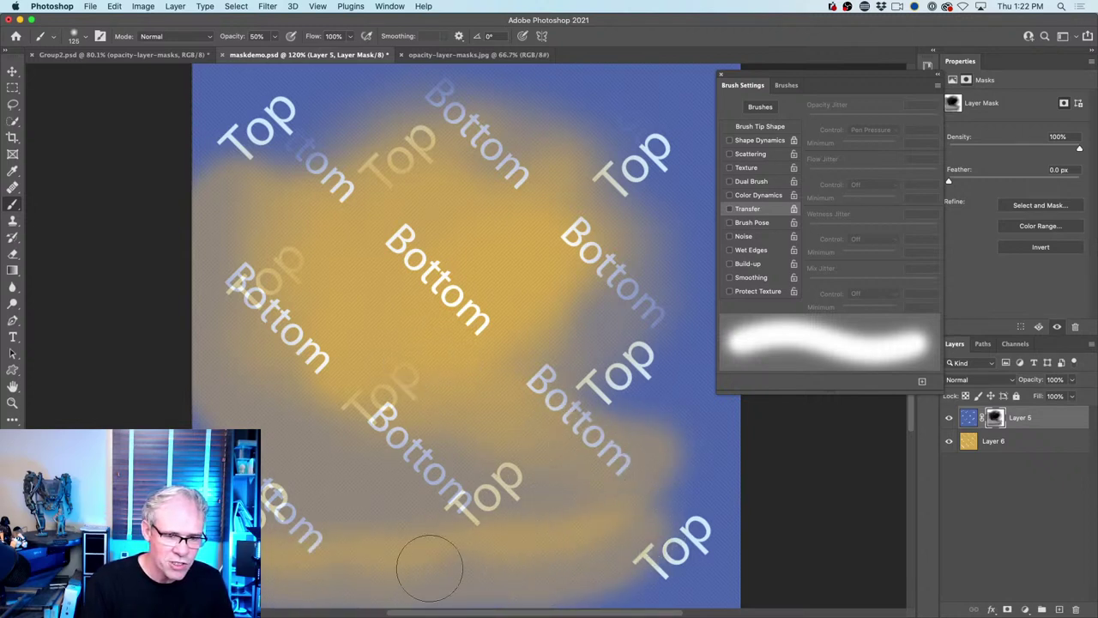
{"action": "mouse_move", "coordinate": [704, 490]}
{"action": "left_mouse_down"}
{"action": "mouse_move", "coordinate": [694, 515]}
{"action": "mouse_move", "coordinate": [689, 474]}
{"action": "mouse_move", "coordinate": [675, 500]}
{"action": "mouse_move", "coordinate": [604, 413]}
{"action": "mouse_move", "coordinate": [653, 404]}
{"action": "mouse_move", "coordinate": [595, 374]}
{"action": "mouse_move", "coordinate": [628, 388]}
{"action": "left_mouse_up"}
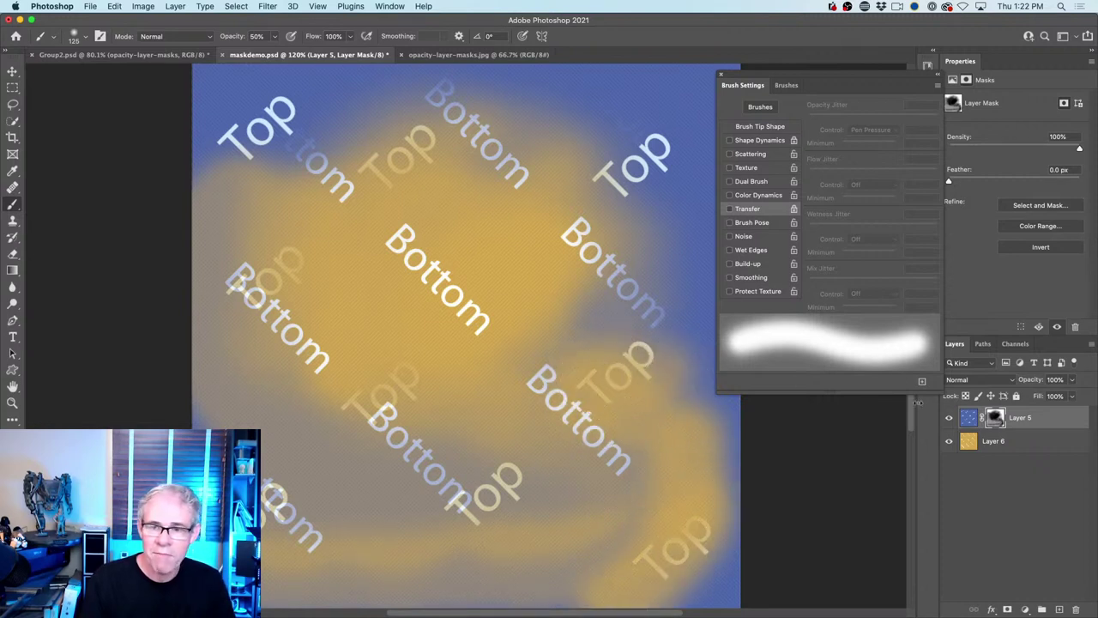
Display Layer 5's mask on its own and paint further overlapping 50% opacity strokes along its lower part and upper left
{"action": "left_click", "coordinate": [994, 419], "text": "alt"}
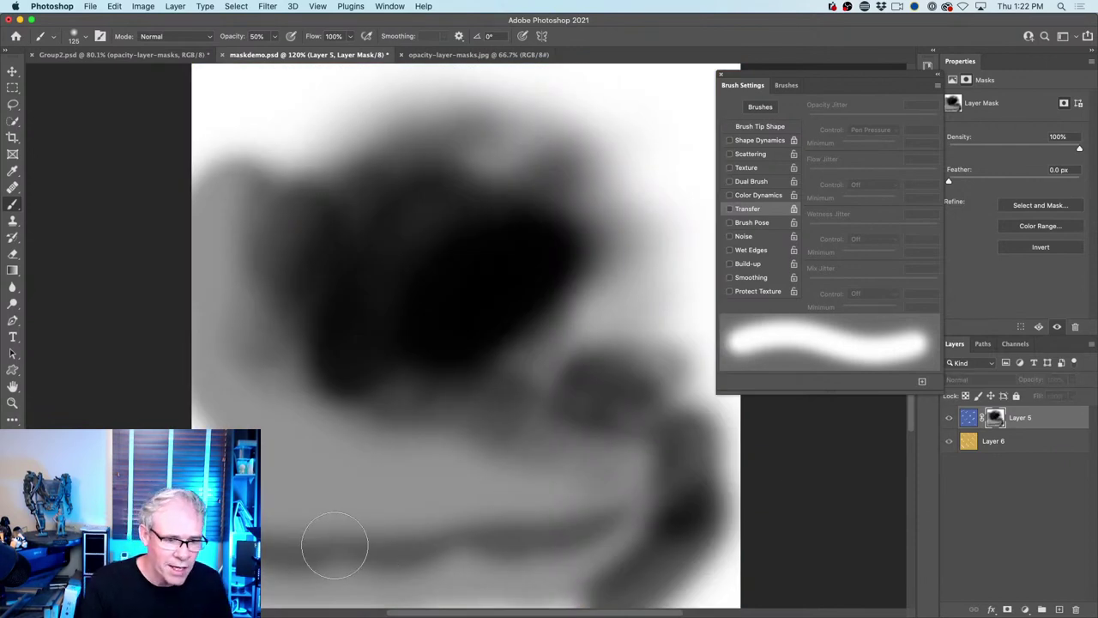
{"action": "mouse_move", "coordinate": [336, 540]}
{"action": "left_mouse_down"}
{"action": "mouse_move", "coordinate": [422, 534]}
{"action": "mouse_move", "coordinate": [485, 571]}
{"action": "left_mouse_up"}
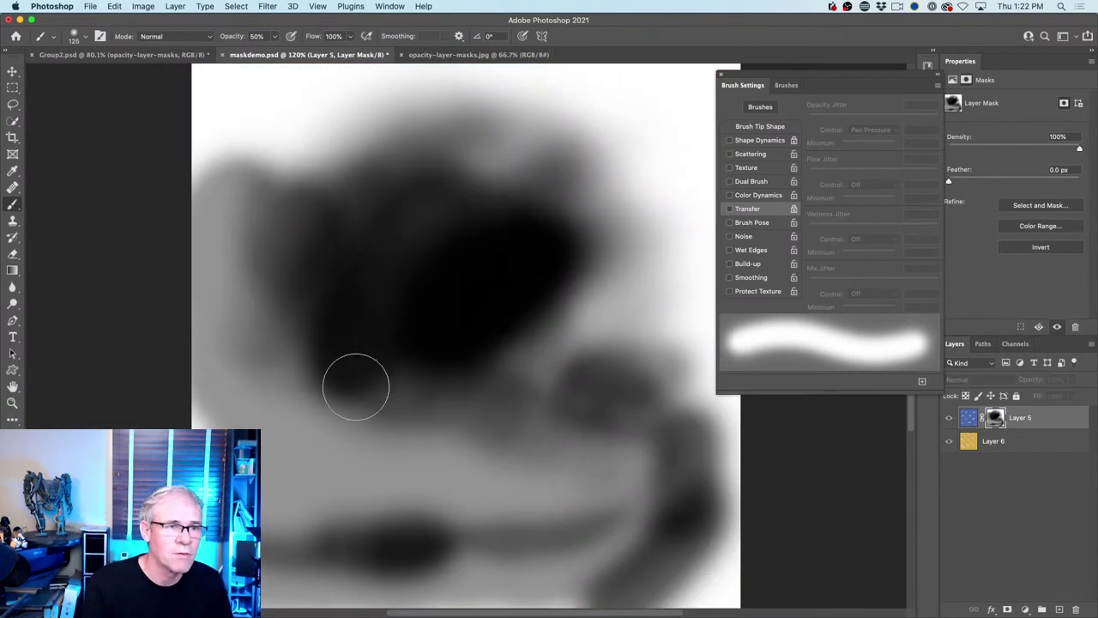
{"action": "mouse_move", "coordinate": [253, 157]}
{"action": "left_mouse_down"}
{"action": "mouse_move", "coordinate": [241, 97]}
{"action": "mouse_move", "coordinate": [216, 103]}
{"action": "mouse_move", "coordinate": [297, 108]}
{"action": "mouse_move", "coordinate": [283, 148]}
{"action": "mouse_move", "coordinate": [255, 132]}
{"action": "mouse_move", "coordinate": [294, 165]}
{"action": "mouse_move", "coordinate": [155, 323]}
{"action": "left_mouse_up"}
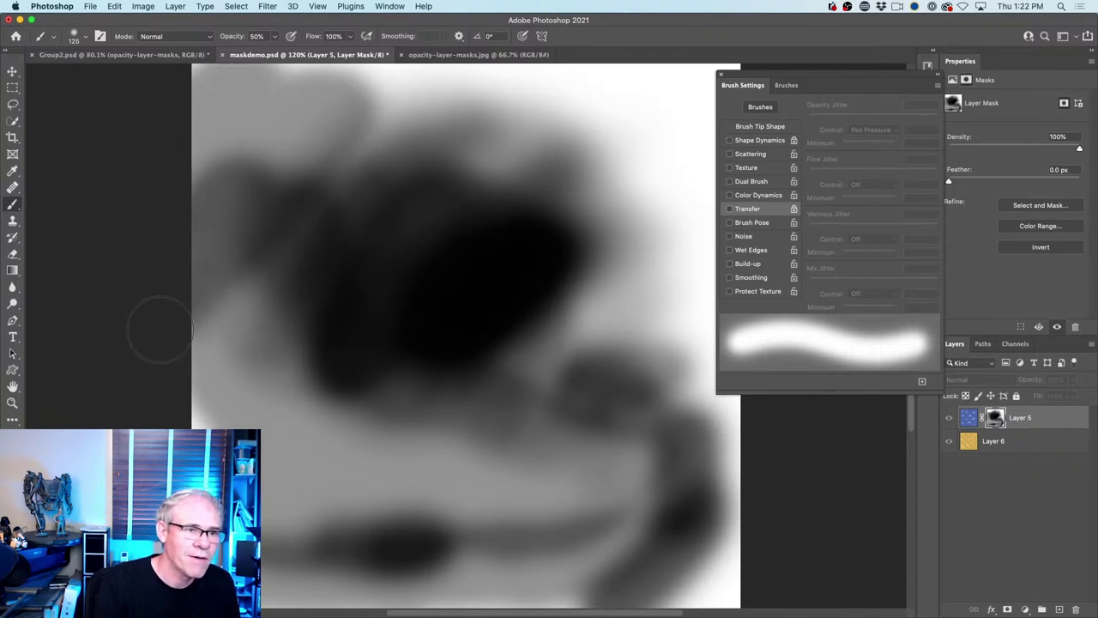
{"action": "mouse_move", "coordinate": [341, 129]}
{"action": "left_mouse_down"}
{"action": "mouse_move", "coordinate": [400, 113]}
{"action": "mouse_move", "coordinate": [569, 262]}
{"action": "left_mouse_up"}
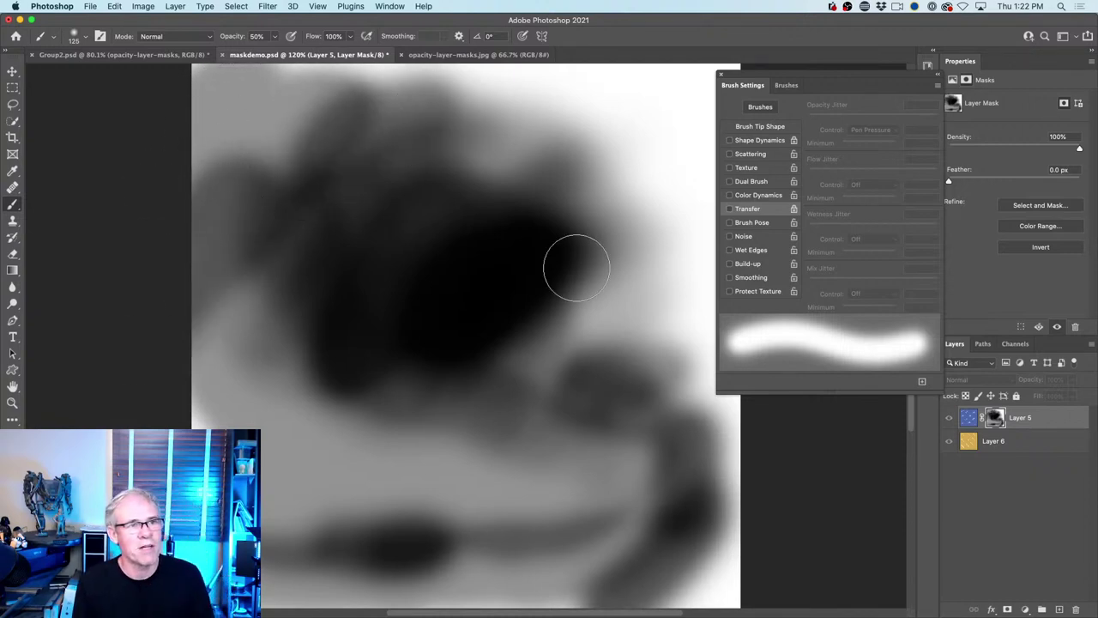
Set the brush opacity to 100% and the foreground color to a gray with 50% brightness
{"action": "left_click_drag", "start_coordinate": [230, 40], "coordinate": [244, 39]}
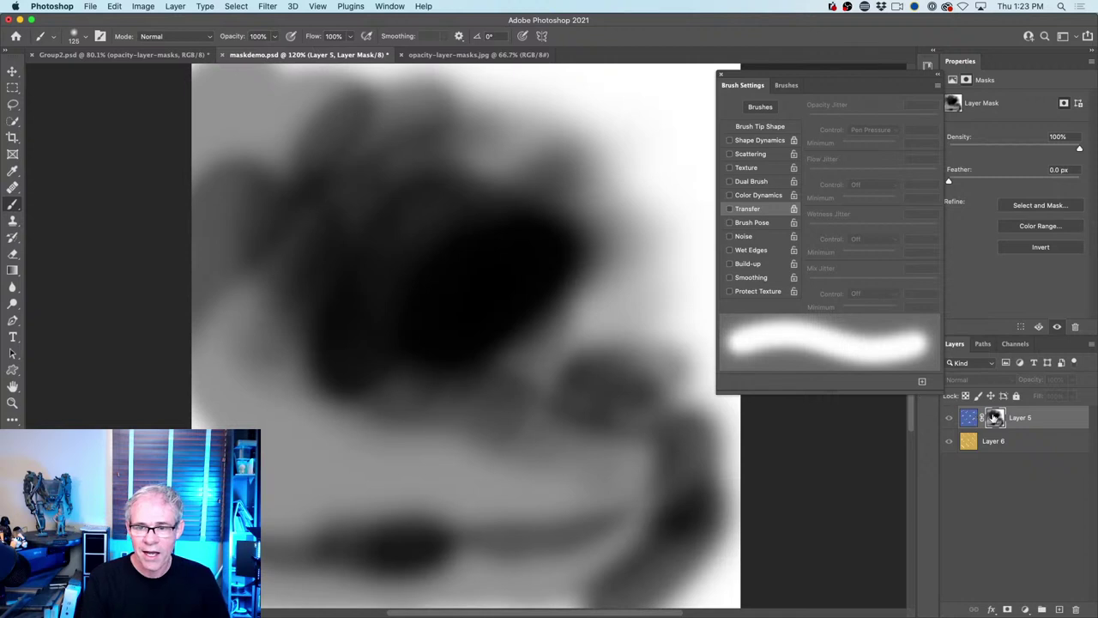
{"action": "key", "text": "ctrl+shift+c"}
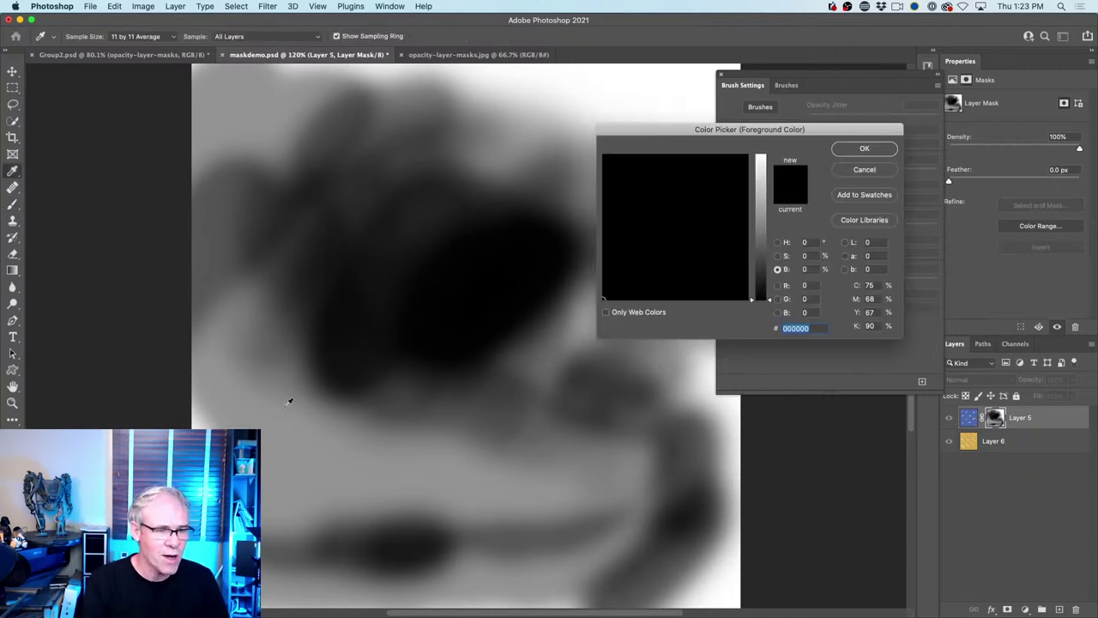
{"action": "left_click", "coordinate": [732, 284]}
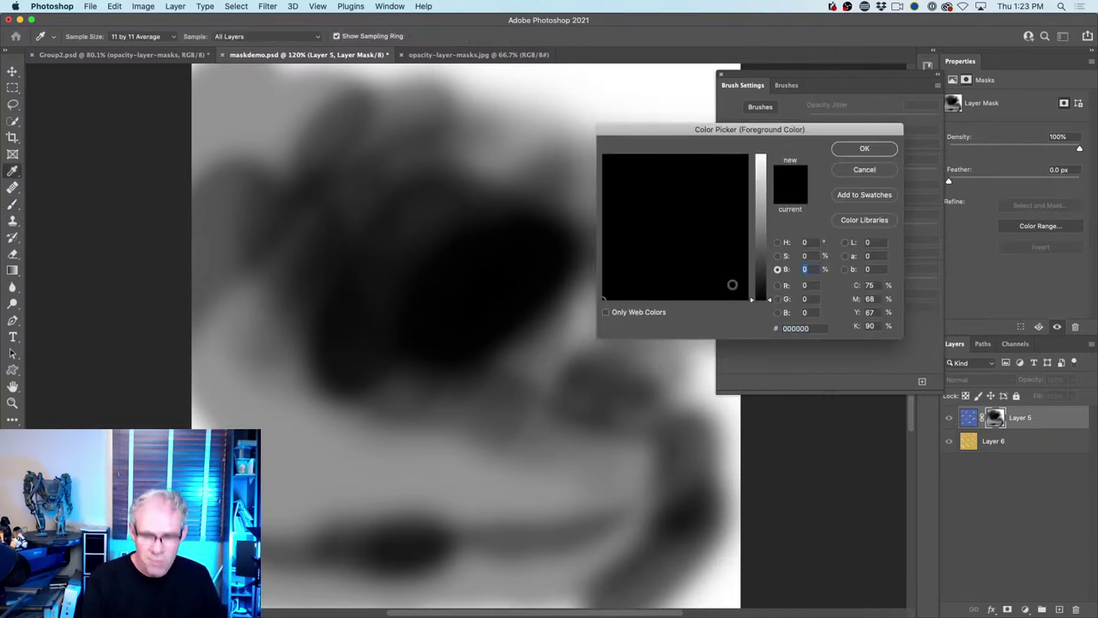
{"action": "type", "text": "50"}
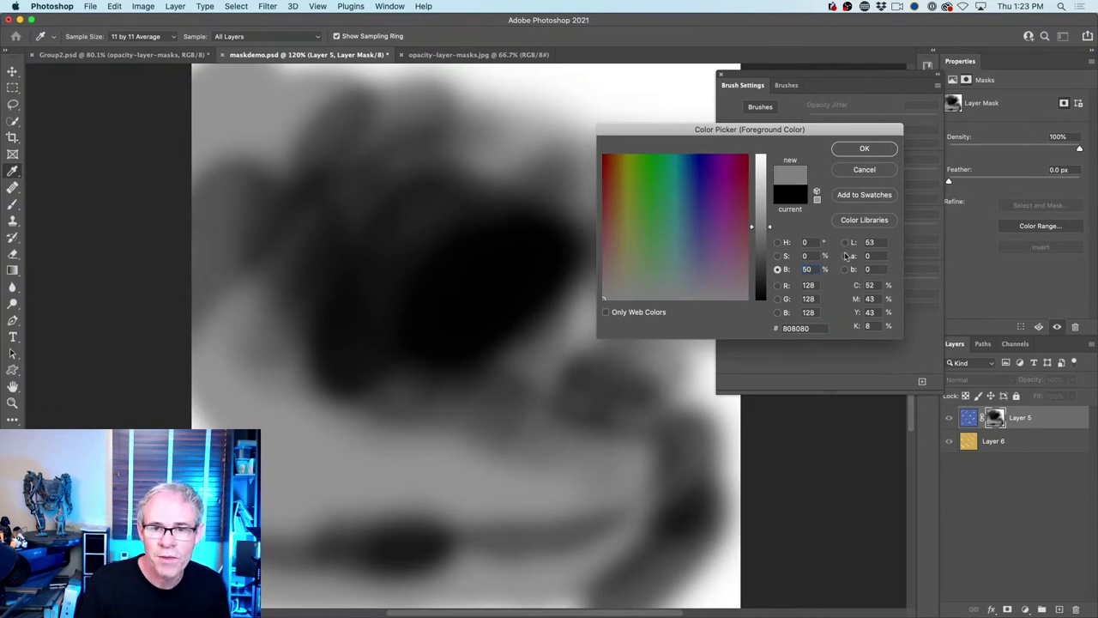
{"action": "left_click", "coordinate": [873, 151]}
Paint the lower half of Layer 5's mask with the solid 50% gray
{"action": "mouse_move", "coordinate": [335, 343]}
{"action": "left_mouse_down"}
{"action": "mouse_move", "coordinate": [377, 313]}
{"action": "mouse_move", "coordinate": [381, 362]}
{"action": "mouse_move", "coordinate": [418, 401]}
{"action": "mouse_move", "coordinate": [484, 451]}
{"action": "left_mouse_up"}
{"action": "mouse_move", "coordinate": [249, 427]}
{"action": "left_mouse_down"}
{"action": "mouse_move", "coordinate": [211, 388]}
{"action": "mouse_move", "coordinate": [254, 275]}
{"action": "mouse_move", "coordinate": [234, 432]}
{"action": "mouse_move", "coordinate": [383, 449]}
{"action": "mouse_move", "coordinate": [407, 578]}
{"action": "mouse_move", "coordinate": [552, 493]}
{"action": "mouse_move", "coordinate": [598, 590]}
{"action": "mouse_move", "coordinate": [530, 558]}
{"action": "left_mouse_up"}
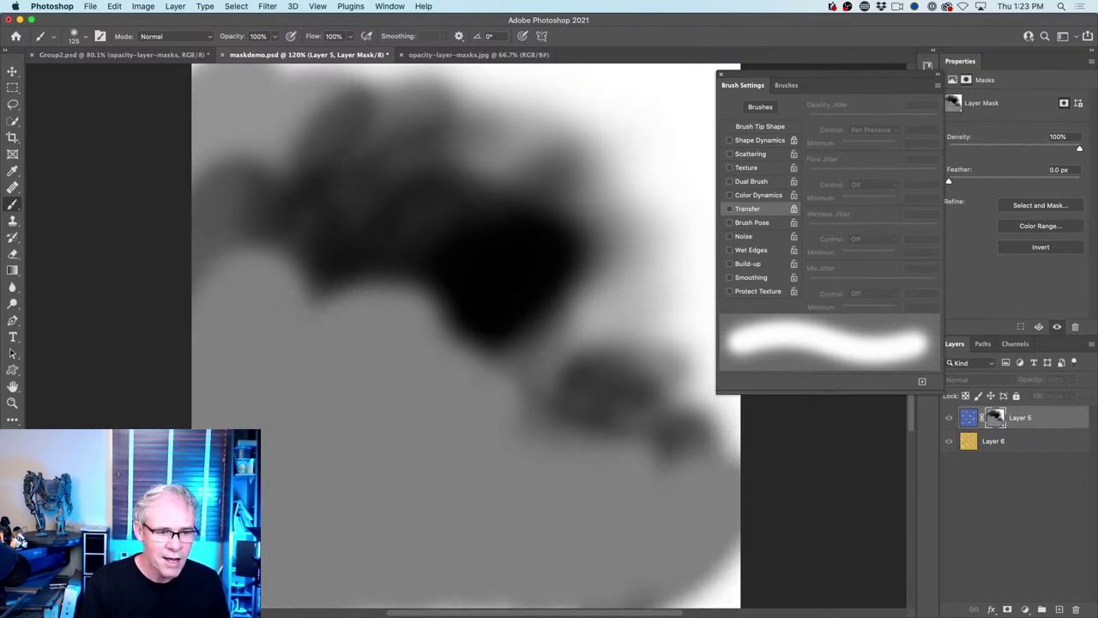
{"action": "mouse_move", "coordinate": [600, 569]}
{"action": "left_mouse_down"}
{"action": "mouse_move", "coordinate": [623, 586]}
{"action": "mouse_move", "coordinate": [774, 562]}
{"action": "mouse_move", "coordinate": [684, 546]}
{"action": "mouse_move", "coordinate": [692, 476]}
{"action": "mouse_move", "coordinate": [412, 522]}
{"action": "left_mouse_up"}
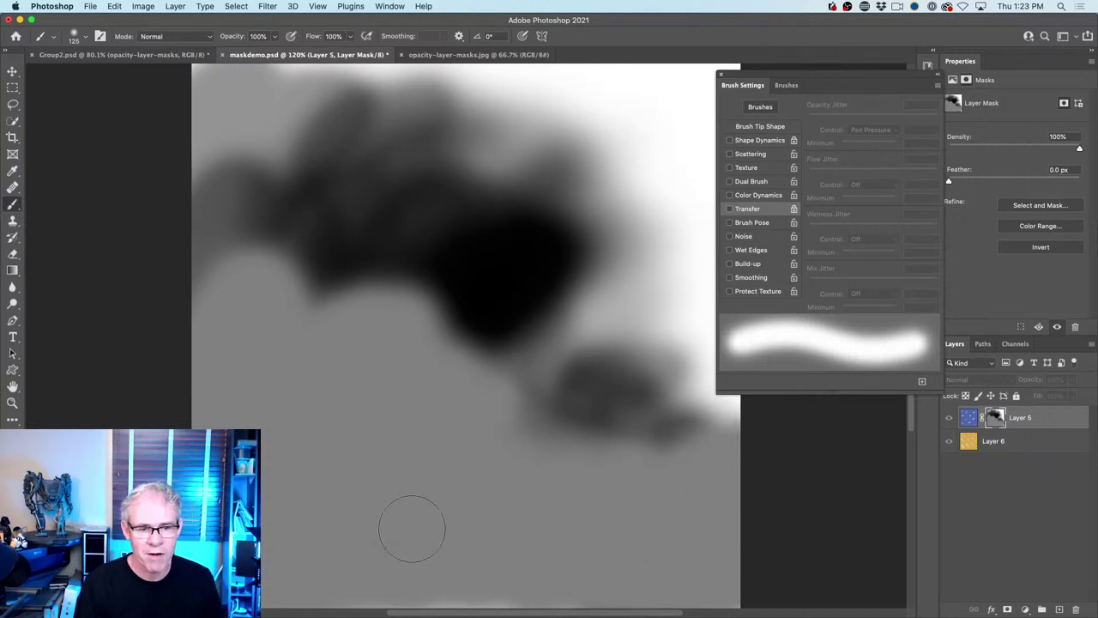
Return from the mask view to the normal image view and fill Layer 5's mask with white
{"action": "left_click", "coordinate": [993, 417], "text": "alt"}
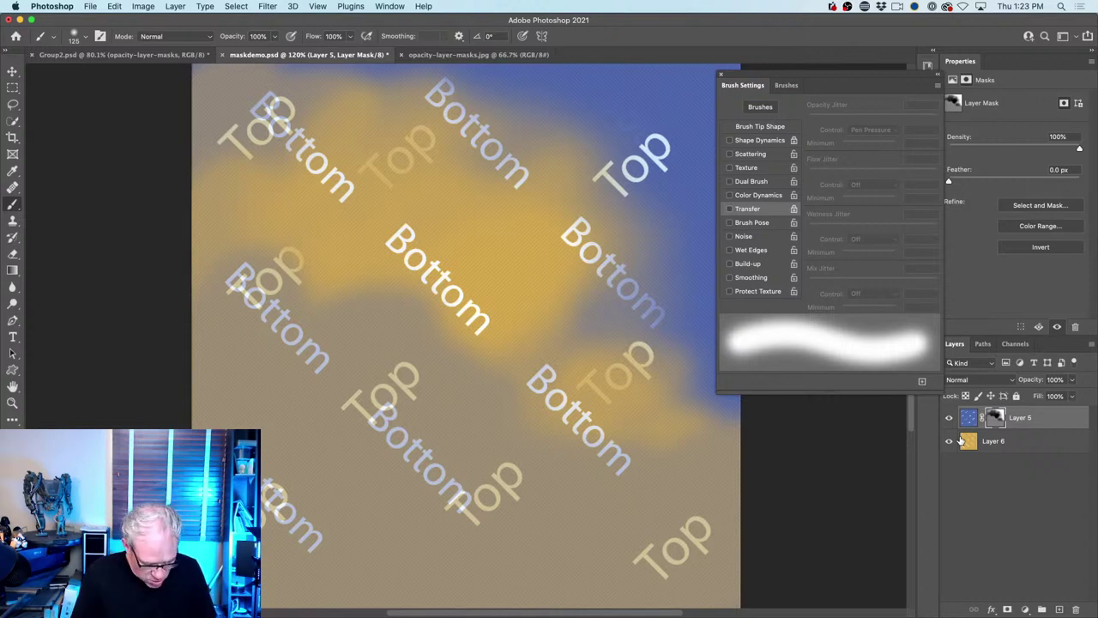
{"action": "key", "text": "super+BackSpace"}
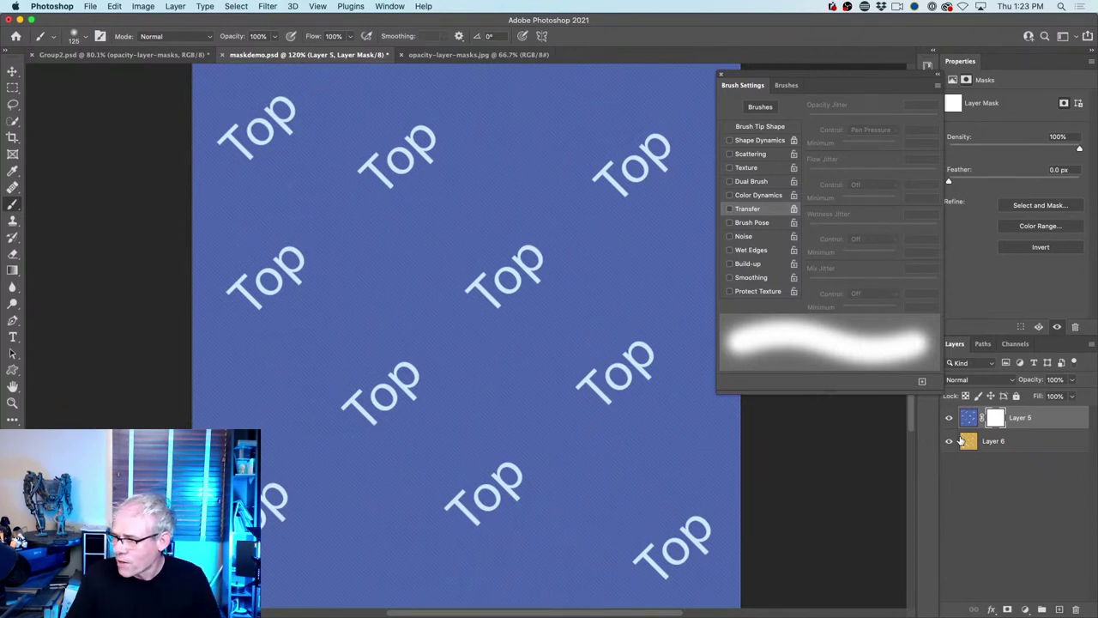
Switch to opacity-layer-masks.jpg to view the opacity chart and move the brush settings off the image
{"action": "key", "text": "F5"}
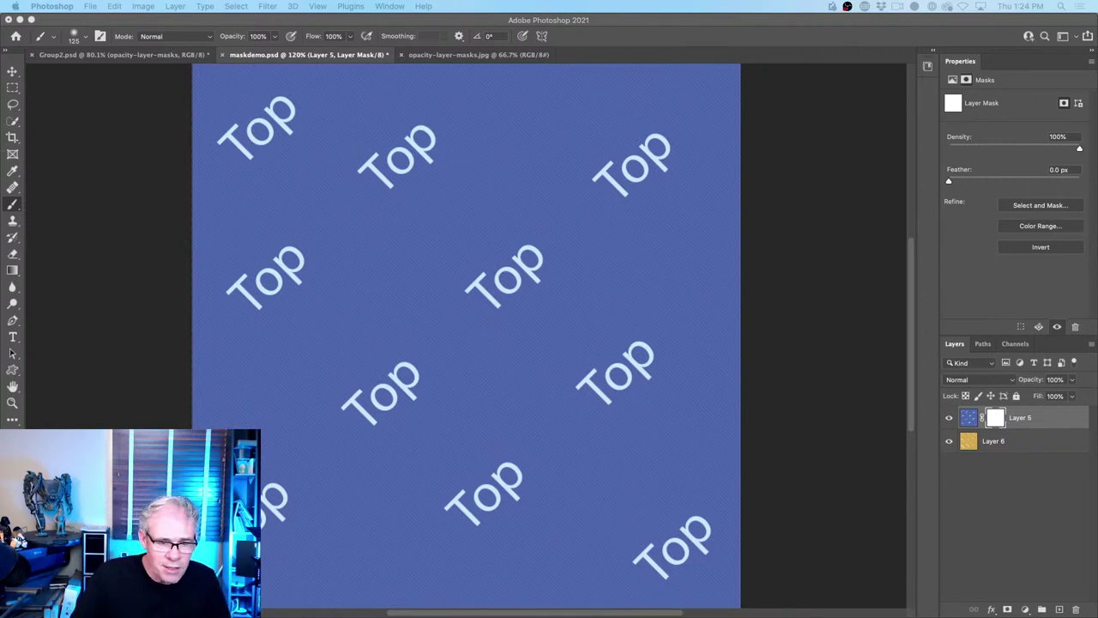
{"action": "left_click", "coordinate": [463, 57]}
{"action": "left_click", "coordinate": [467, 55]}
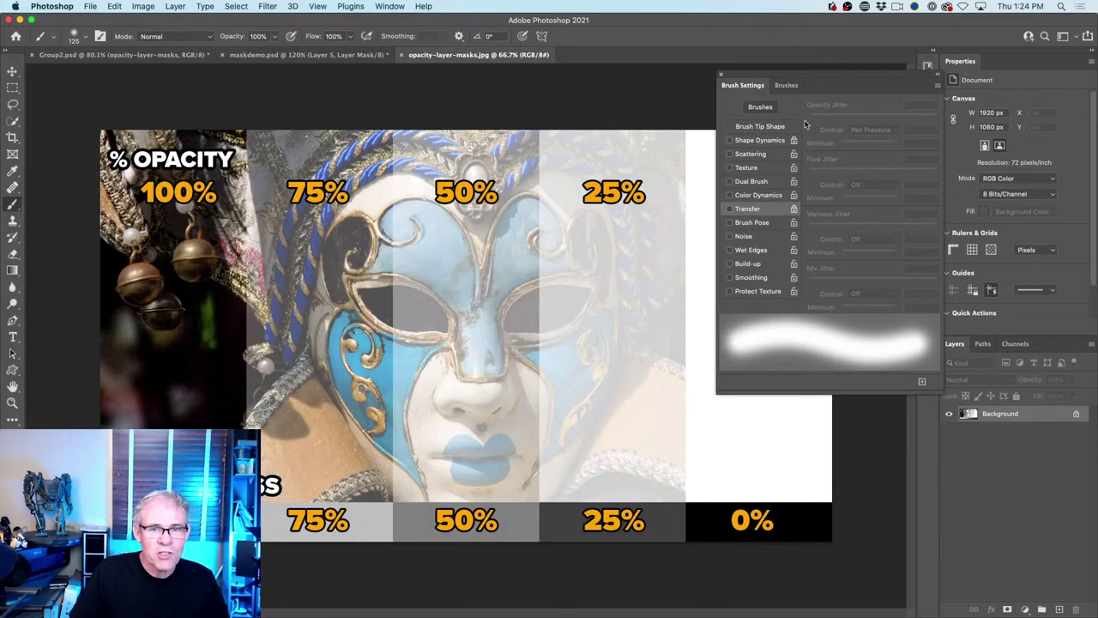
{"action": "left_click_drag", "start_coordinate": [820, 78], "coordinate": [994, 38]}
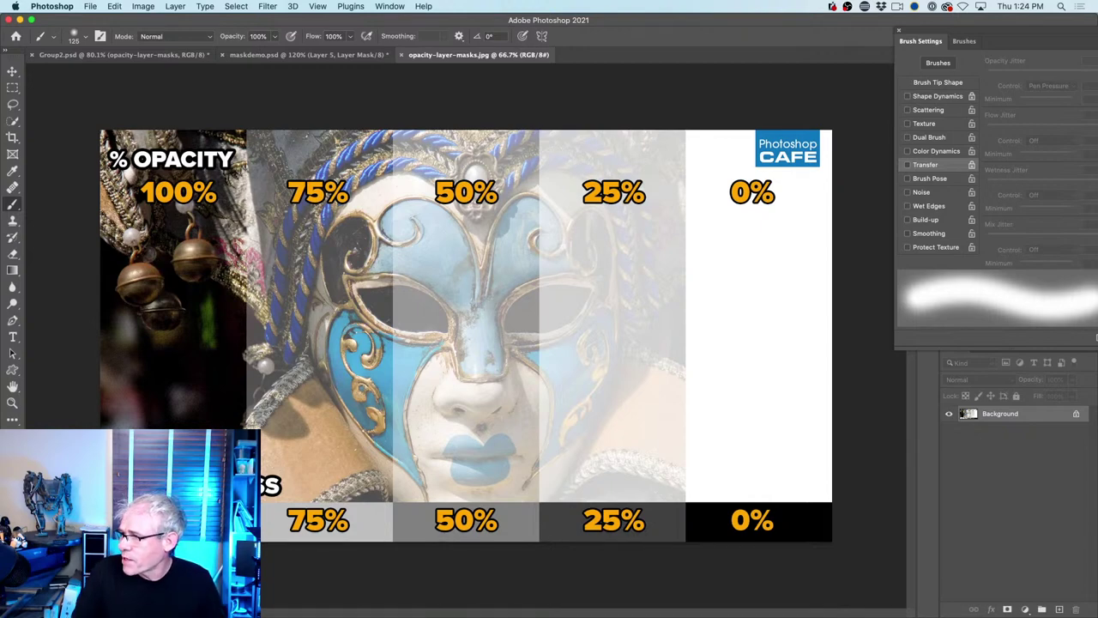
Open masktrans2.jpg and examine its diagram of a gradient mask blending the blue and yellow layers
{"action": "key", "text": "F5"}
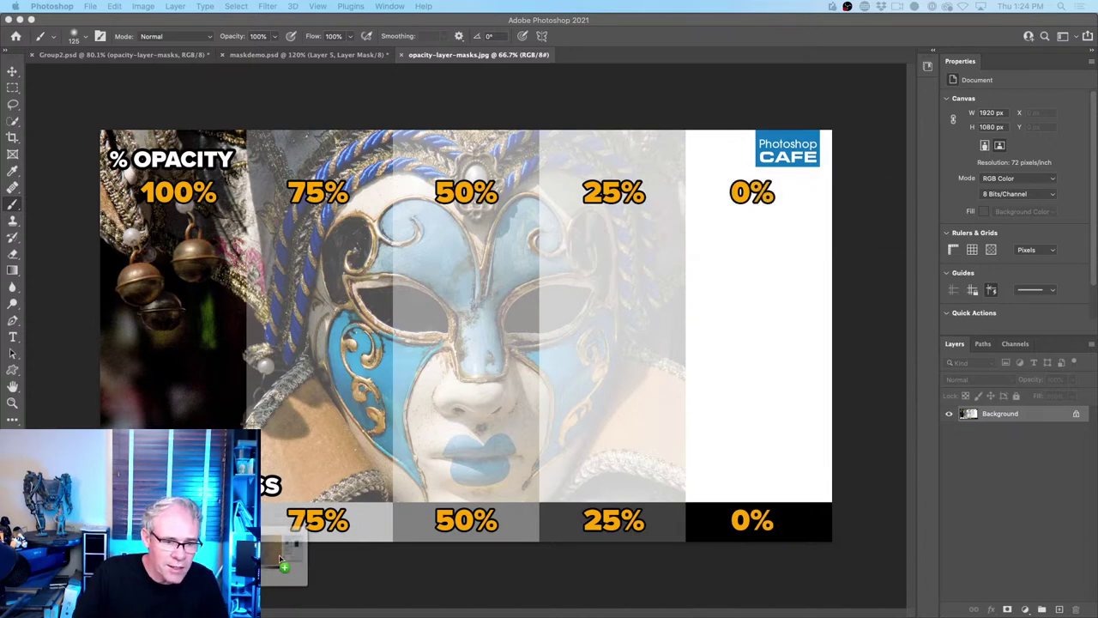
{"action": "mouse_move", "coordinate": [319, 606]}
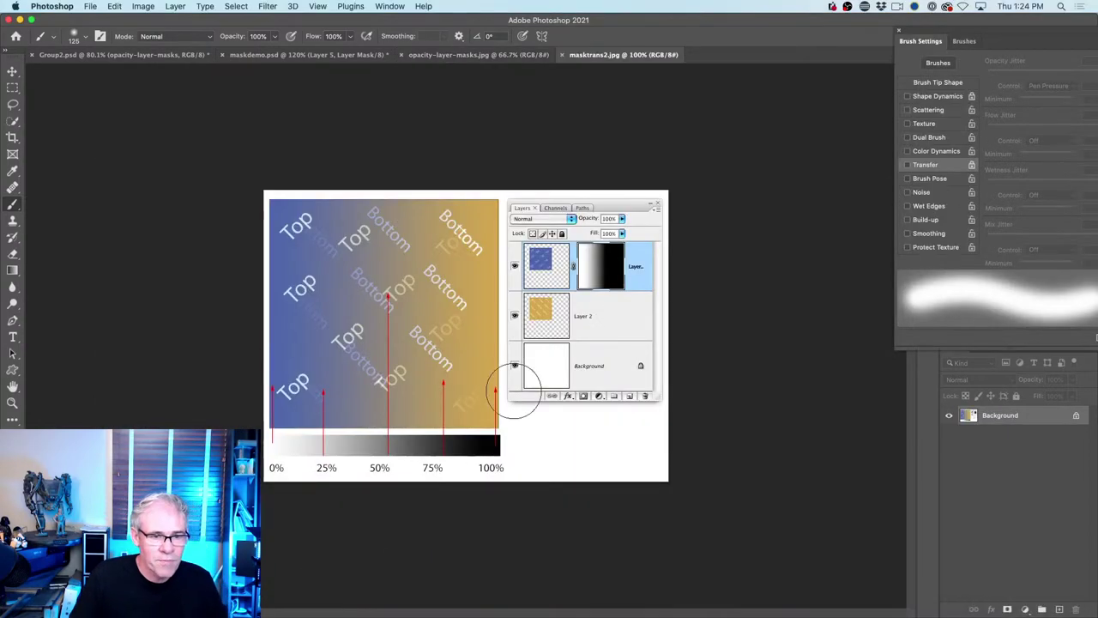
{"action": "scroll", "coordinate": [549, 322], "scroll_direction": "up", "scroll_amount": 5}
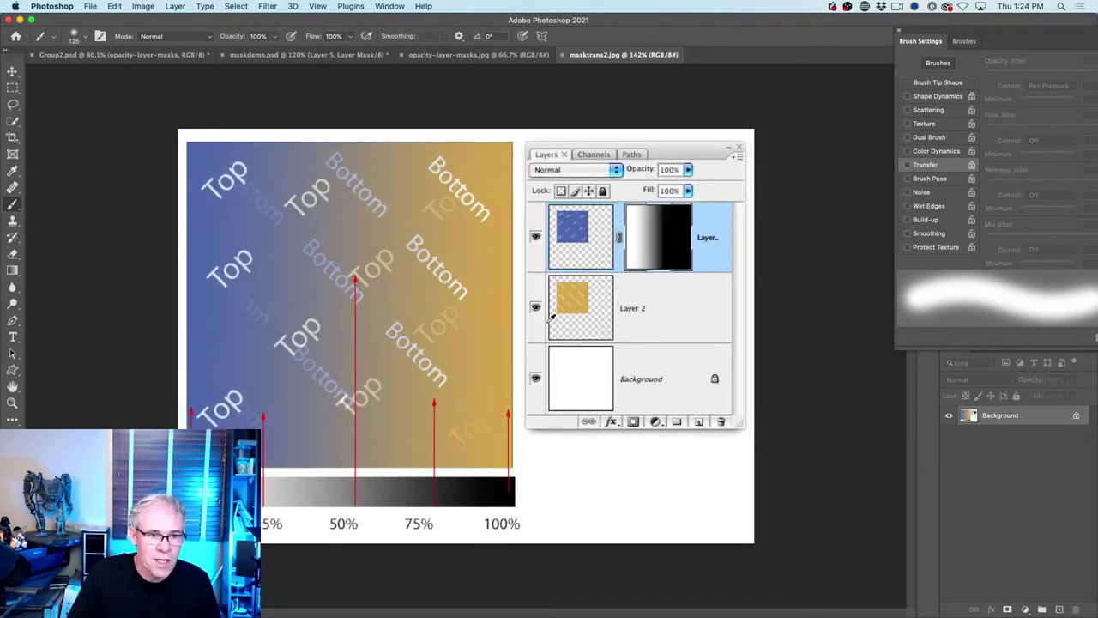
{"action": "scroll", "coordinate": [555, 320], "scroll_direction": "down", "scroll_amount": 1}
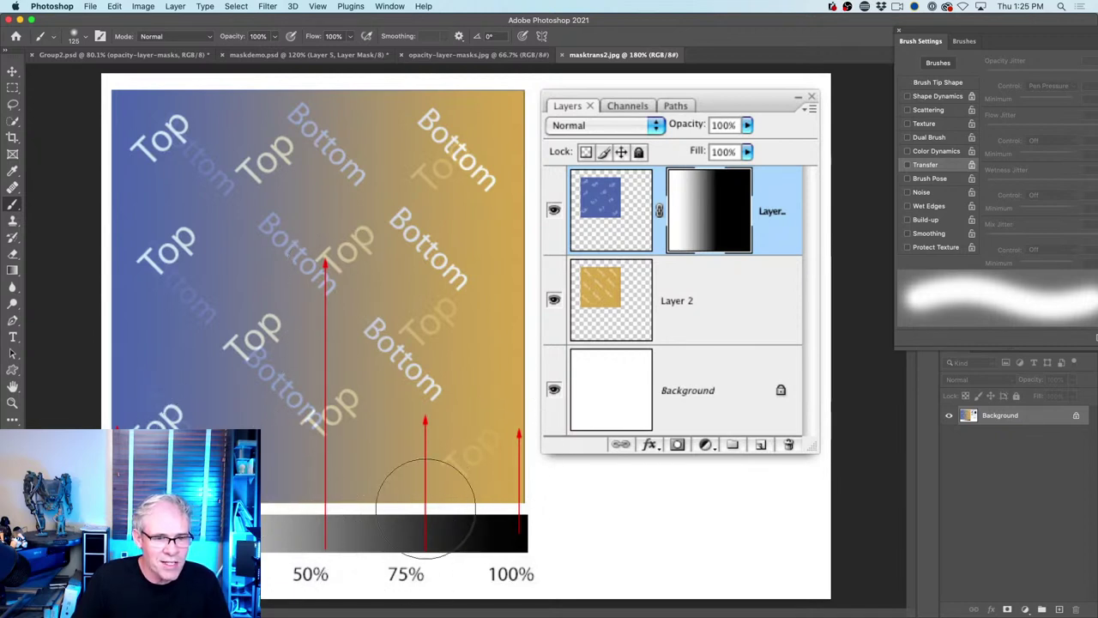
In maskdemo.psd, delete Layer 5's mask without applying it, close the brush settings, and add a new white mask to Layer 5
{"action": "left_click", "coordinate": [476, 55]}
{"action": "left_click", "coordinate": [309, 54]}
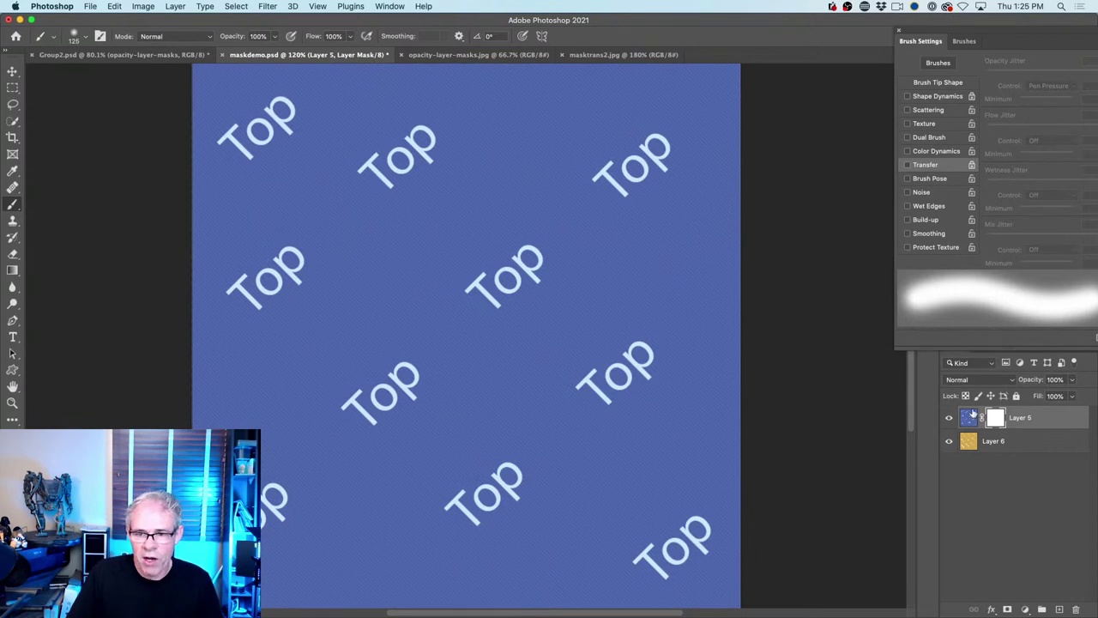
{"action": "mouse_move", "coordinate": [1078, 613]}
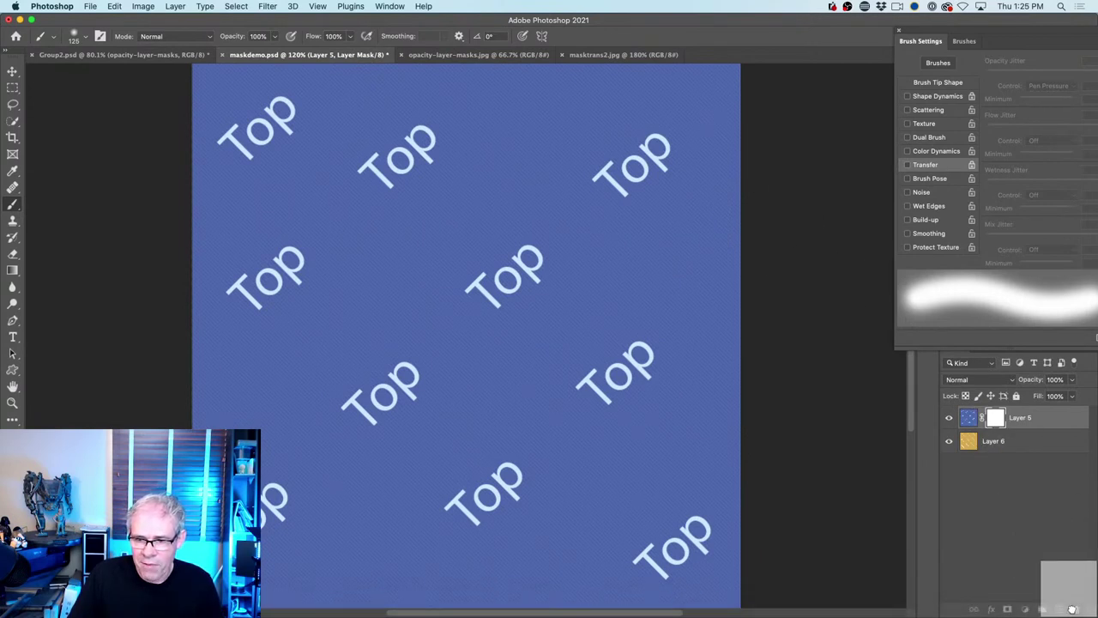
{"action": "left_click_drag", "start_coordinate": [1073, 608], "coordinate": [1074, 608]}
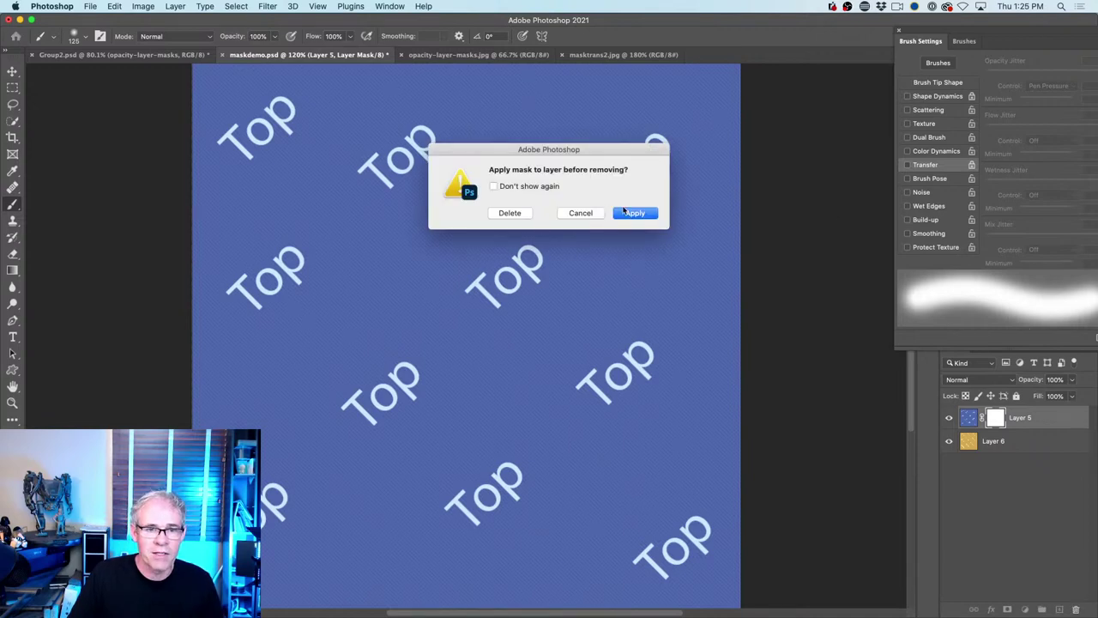
{"action": "left_click", "coordinate": [510, 214]}
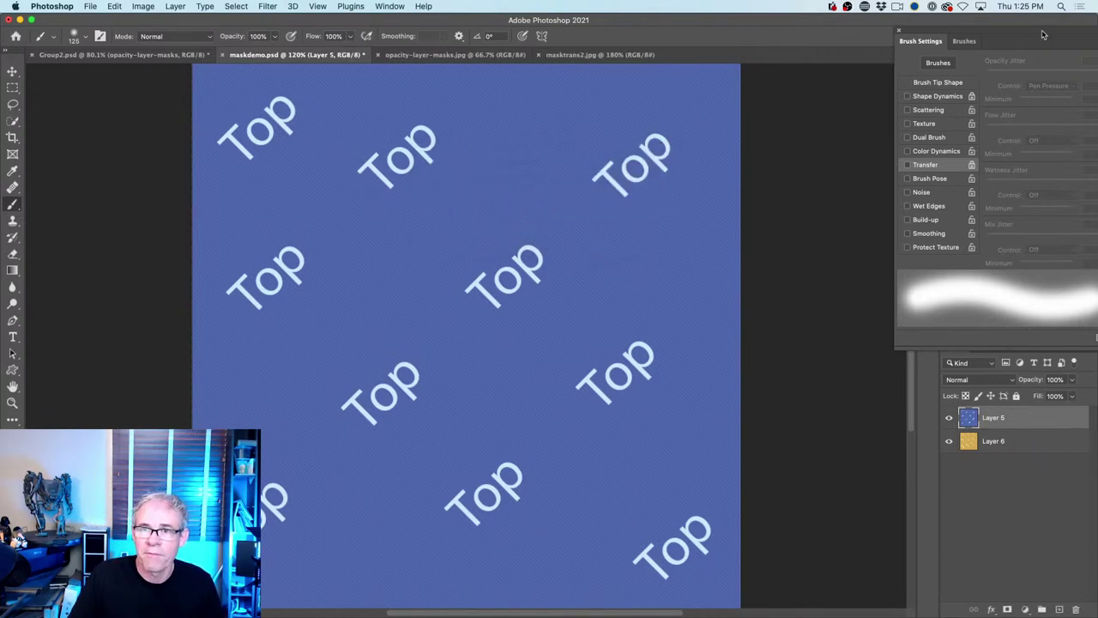
{"action": "left_click", "coordinate": [900, 32]}
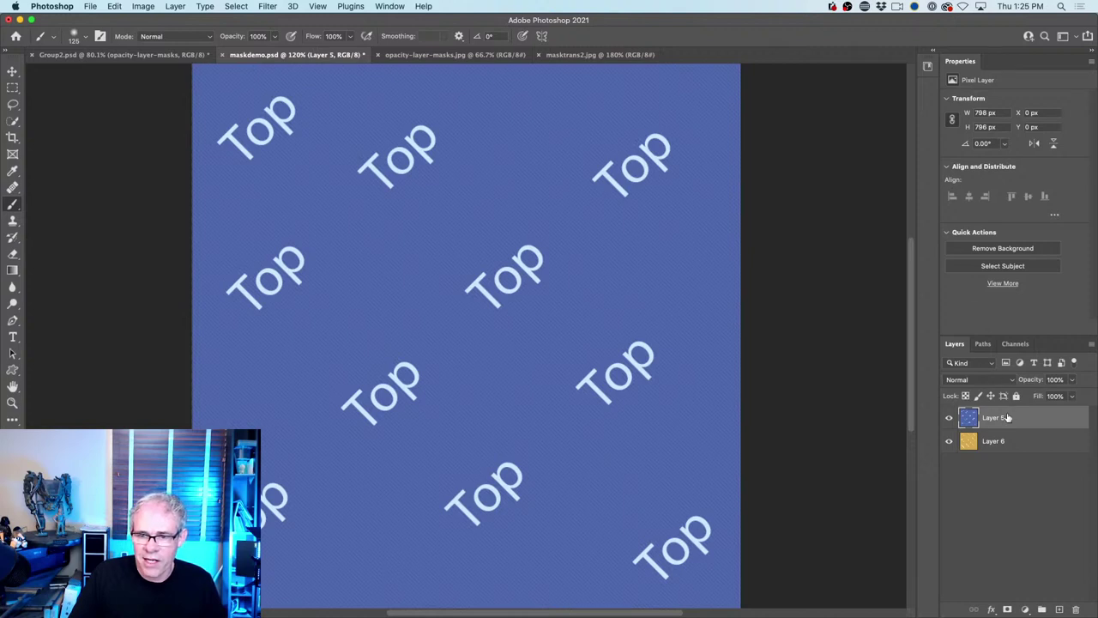
{"action": "left_click", "coordinate": [1009, 609]}
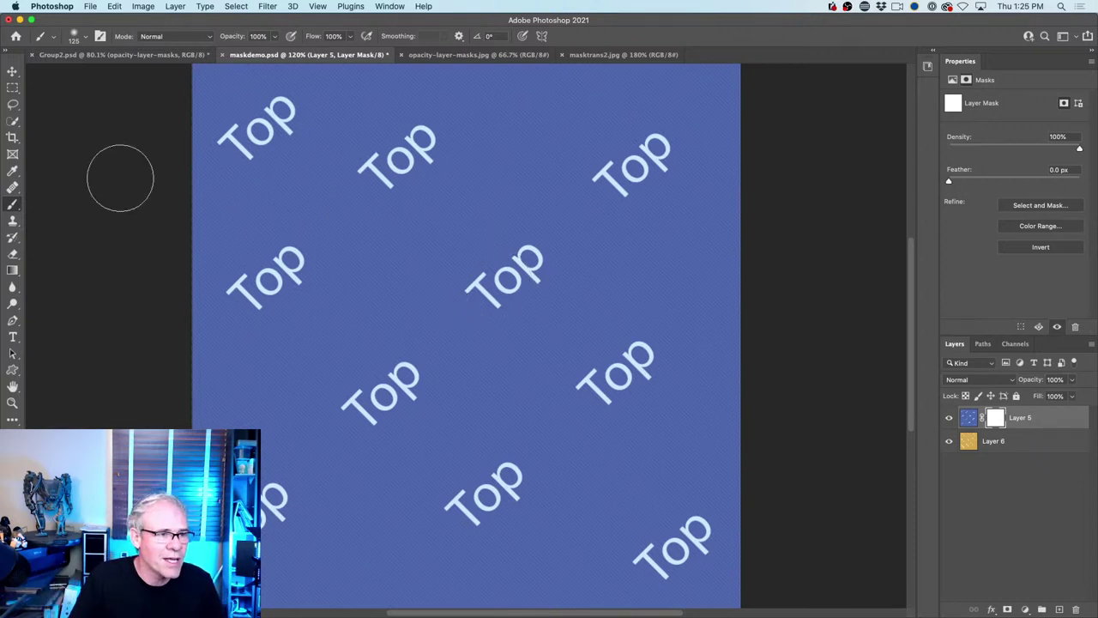
Activate the Gradient tool and choose the black-to-white gradient preset
{"action": "left_click_drag", "start_coordinate": [12, 270], "coordinate": [52, 267]}
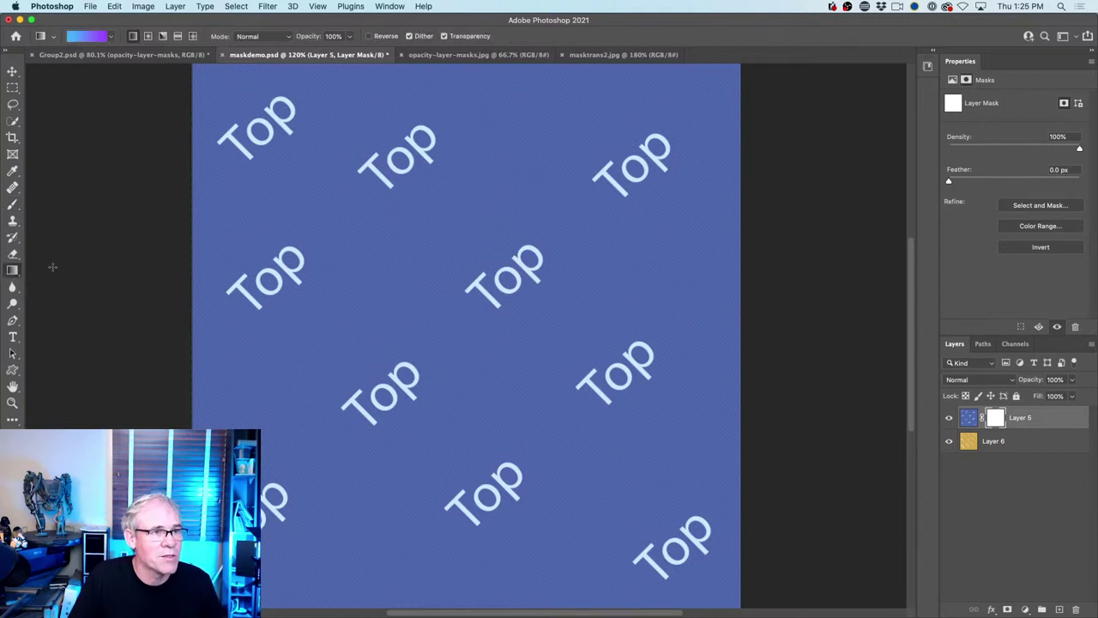
{"action": "left_click", "coordinate": [115, 39]}
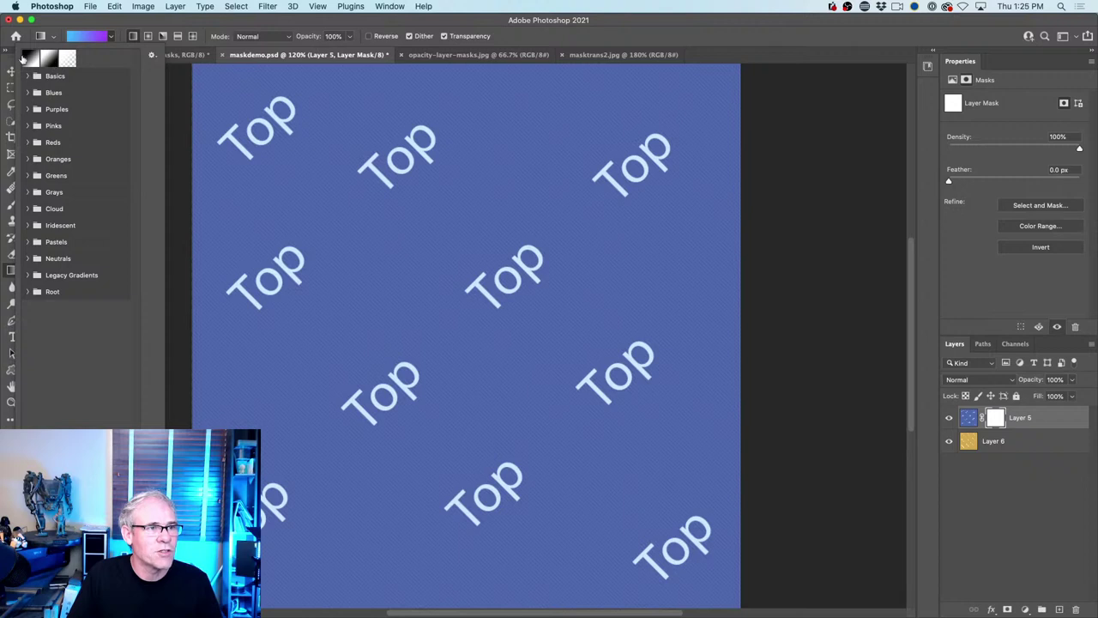
{"action": "left_click", "coordinate": [30, 59]}
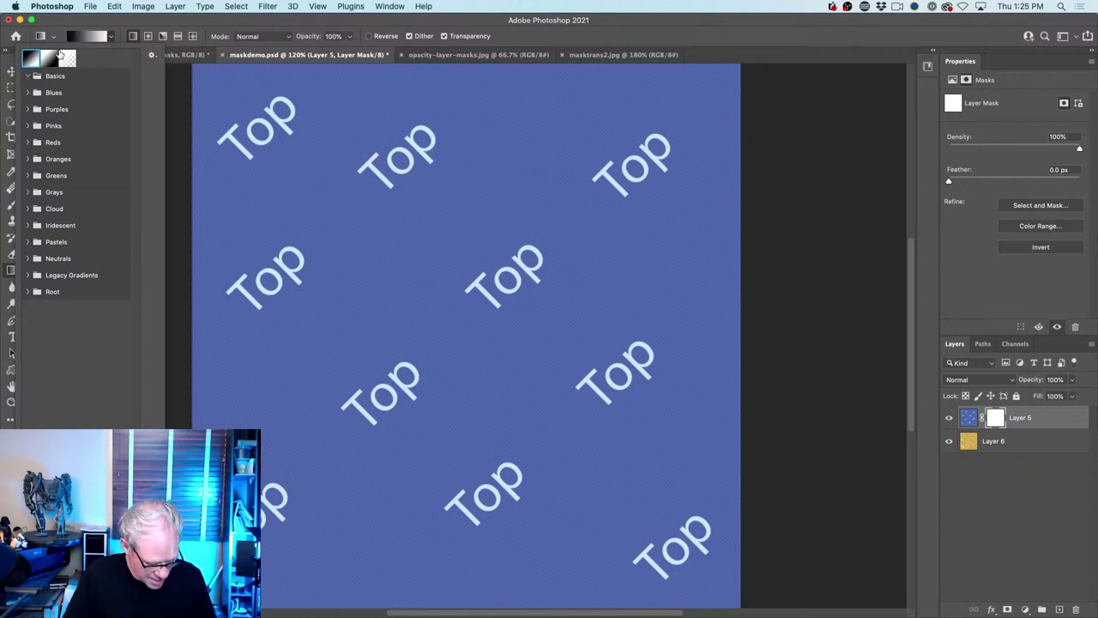
{"action": "left_click", "coordinate": [69, 58]}
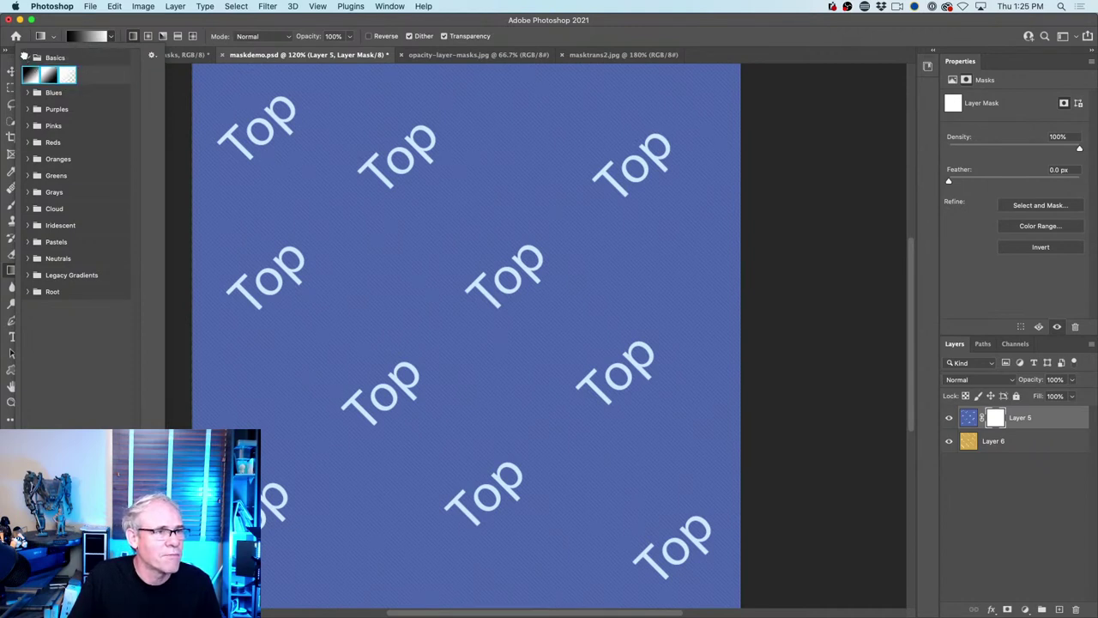
{"action": "left_click", "coordinate": [25, 56]}
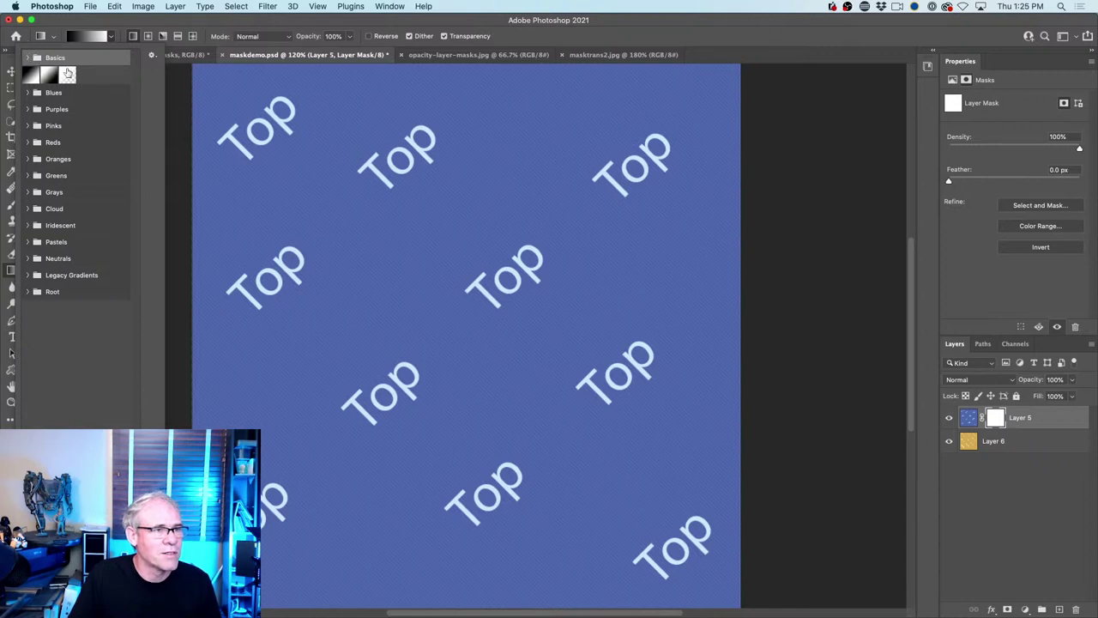
{"action": "left_click", "coordinate": [67, 75]}
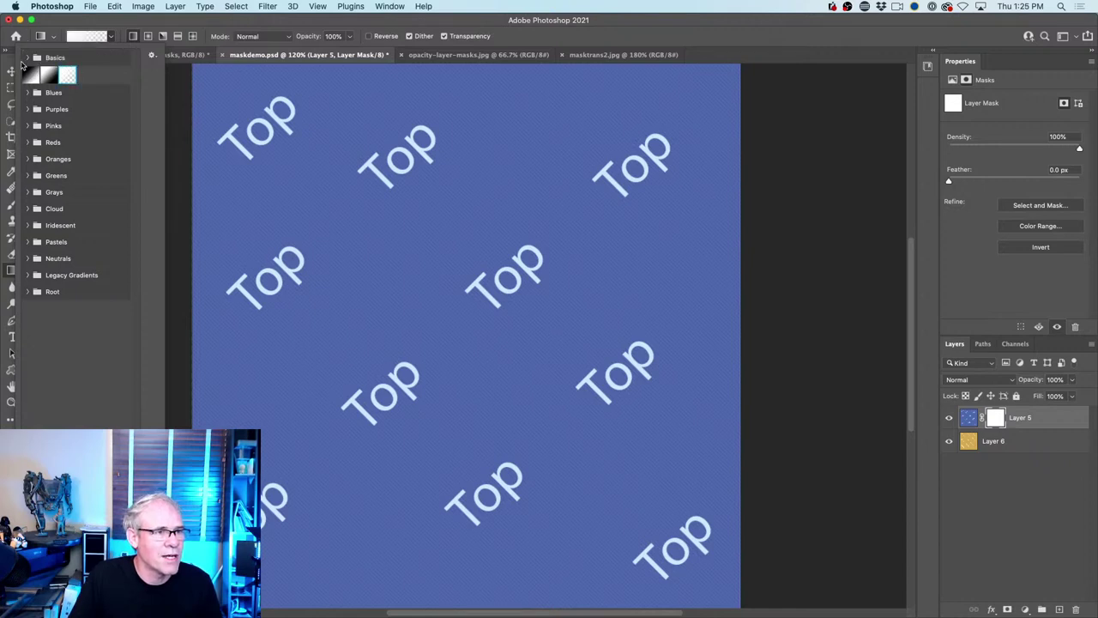
{"action": "left_click_drag", "start_coordinate": [28, 69], "coordinate": [44, 51]}
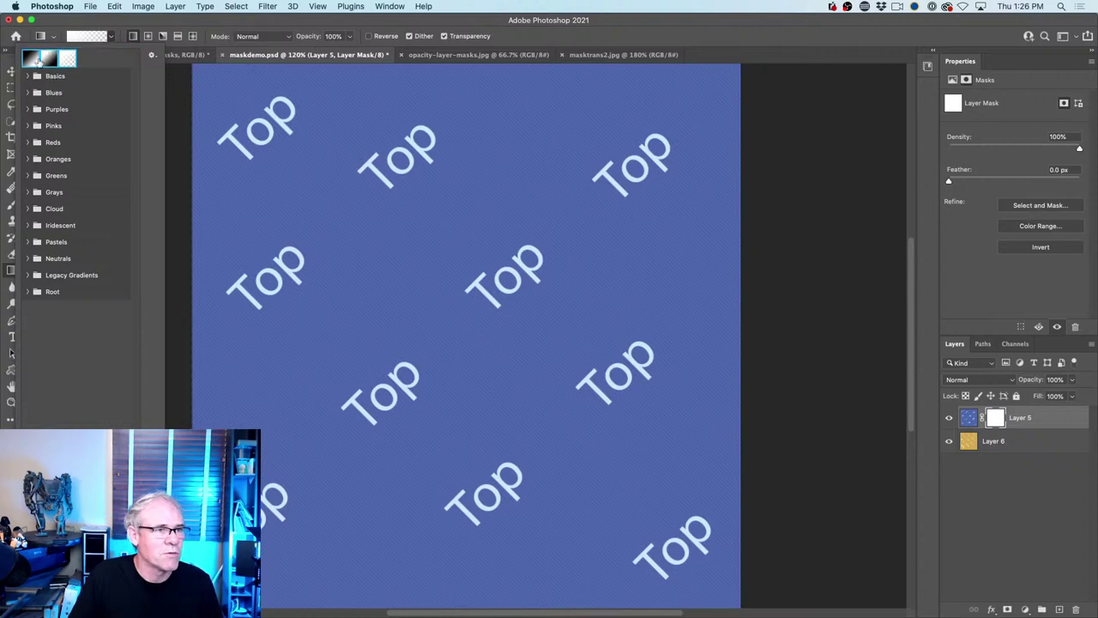
{"action": "left_click", "coordinate": [29, 60]}
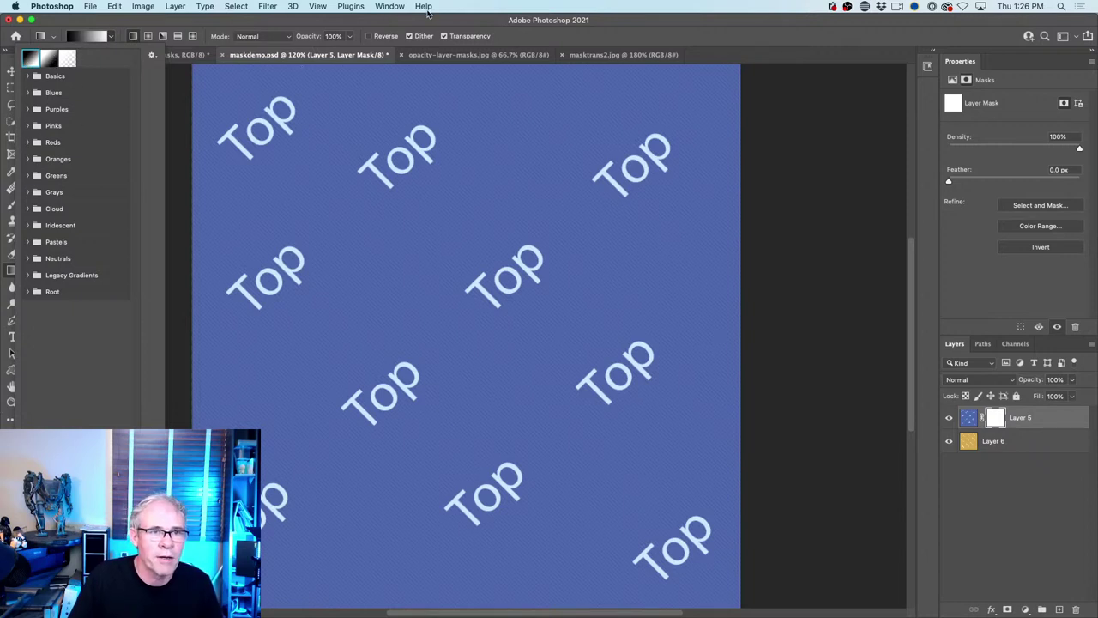
{"action": "key", "text": "Escape"}
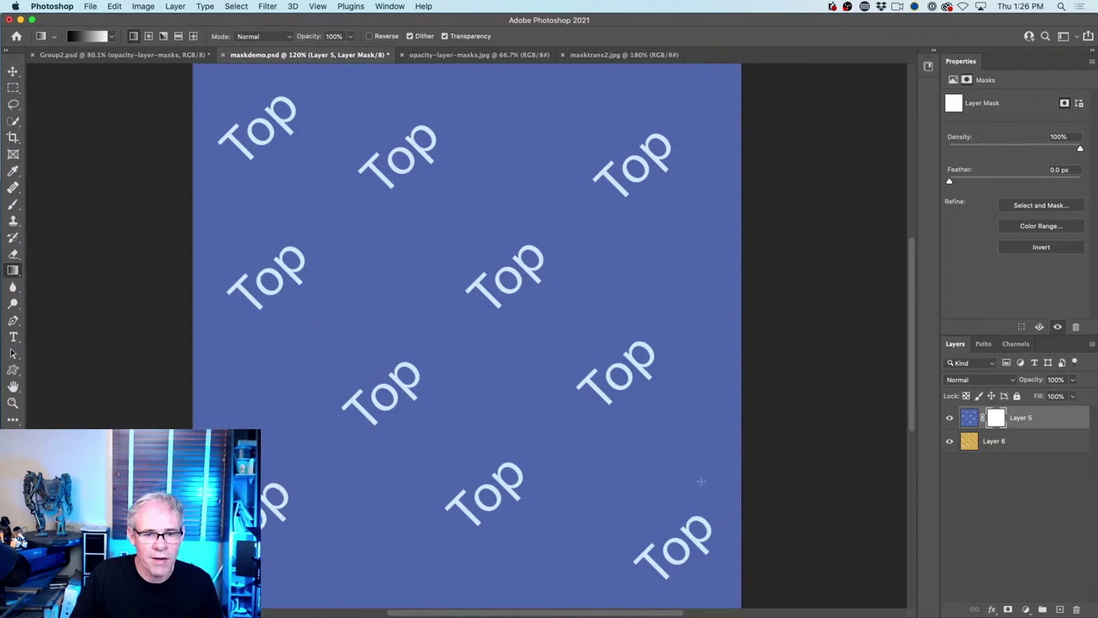
Draw diagonal gradients across Layer 5's mask, ending with black at the upper-left corner and white at the lower-right, and inspect the mask alone
{"action": "left_click_drag", "start_coordinate": [202, 152], "coordinate": [202, 154]}
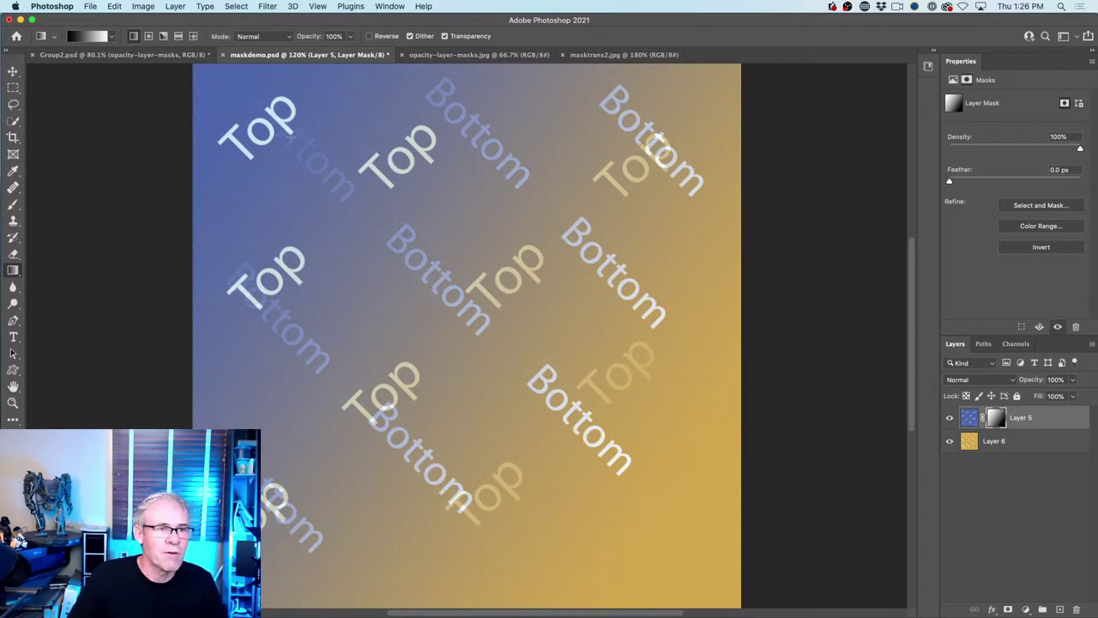
{"action": "left_click_drag", "start_coordinate": [258, 124], "coordinate": [725, 589]}
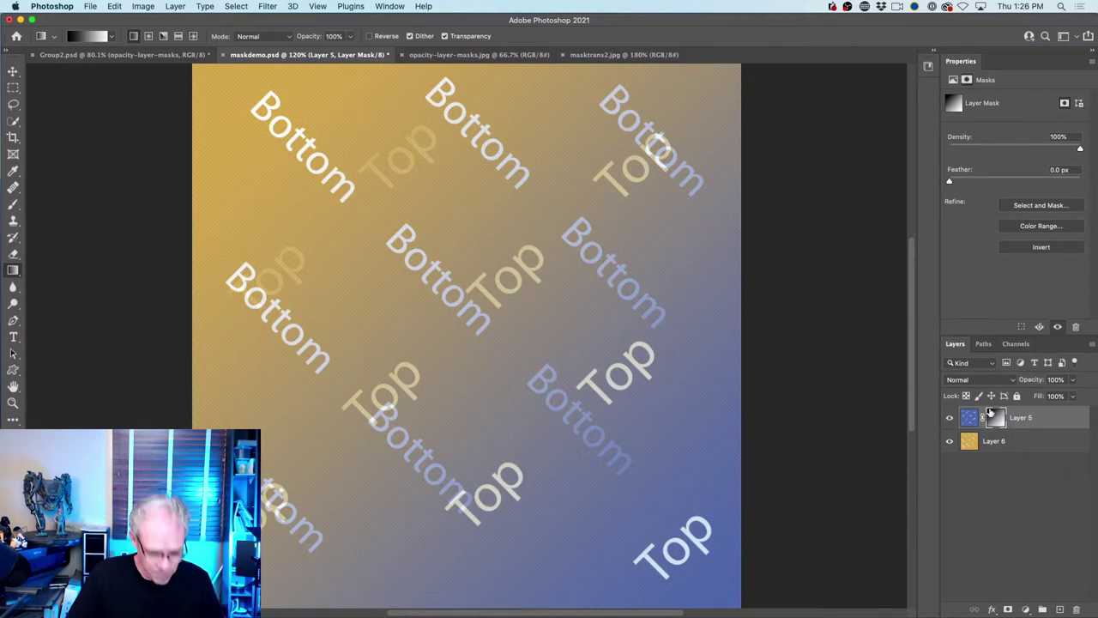
{"action": "left_click", "coordinate": [994, 413], "text": "alt"}
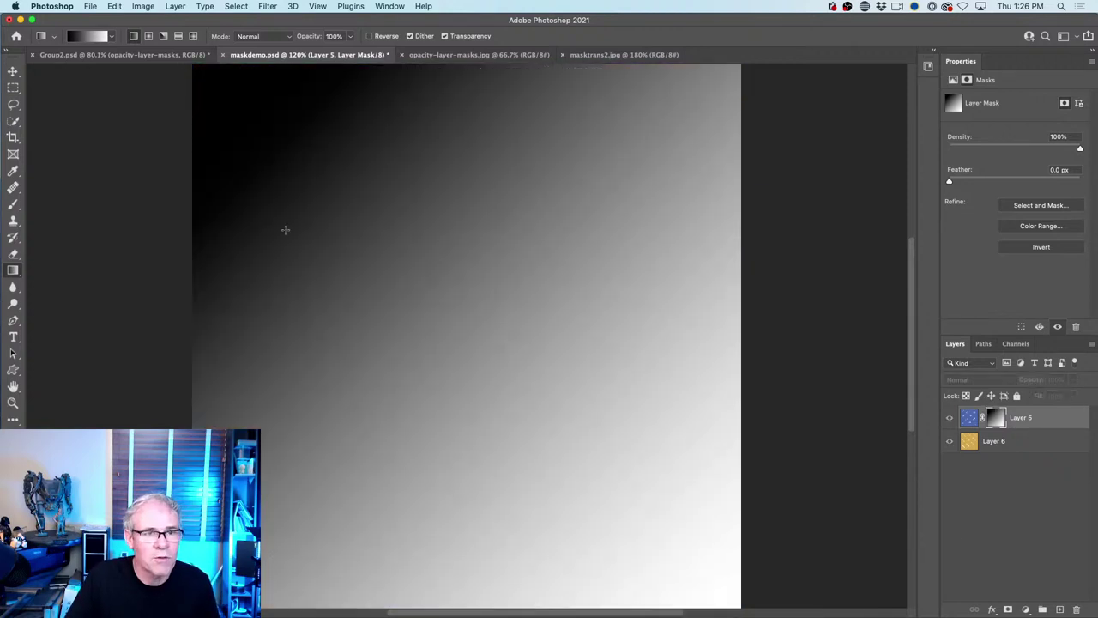
{"action": "left_click", "coordinate": [994, 418], "text": "alt"}
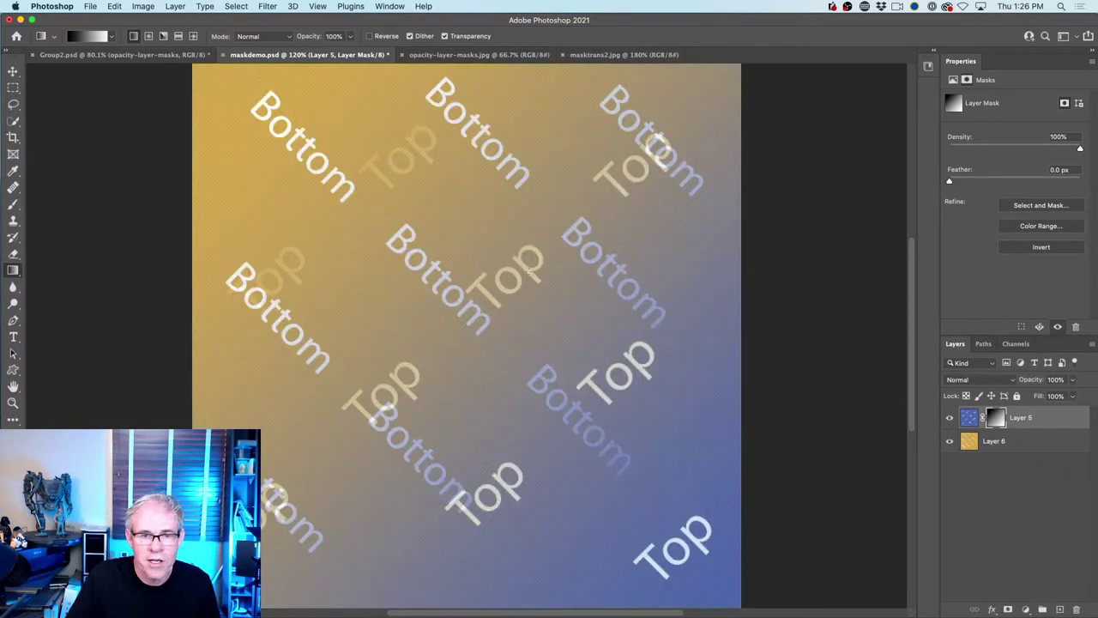
Redraw the mask gradient right to left with ever shorter strokes at the image's centre, down to a hard edge between both layers
{"action": "left_click_drag", "start_coordinate": [577, 253], "coordinate": [412, 225]}
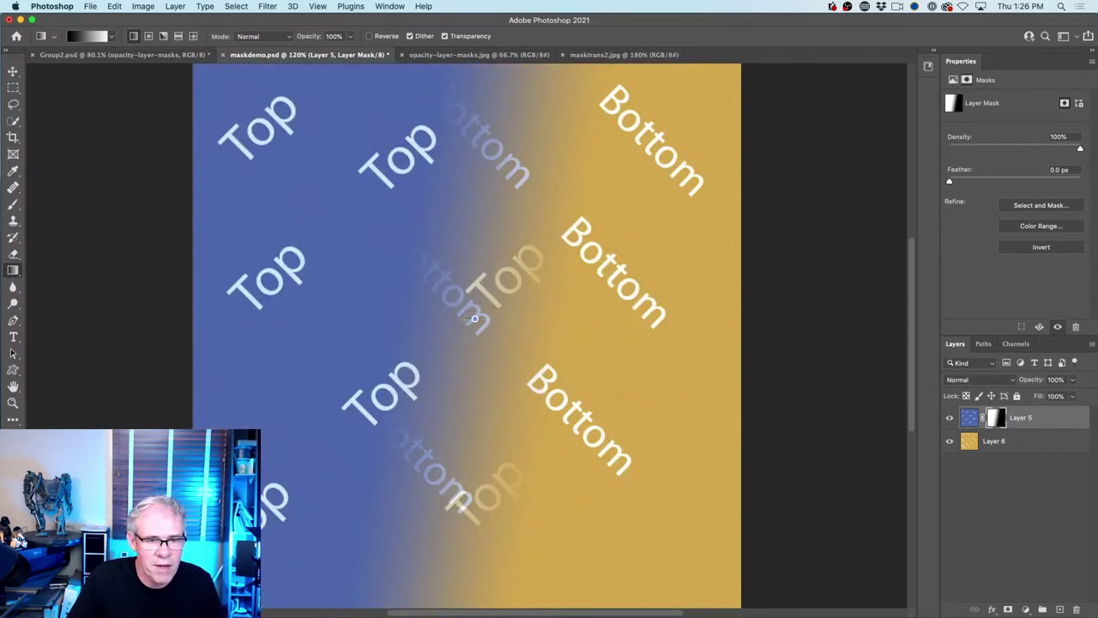
{"action": "left_click_drag", "start_coordinate": [475, 319], "coordinate": [466, 320]}
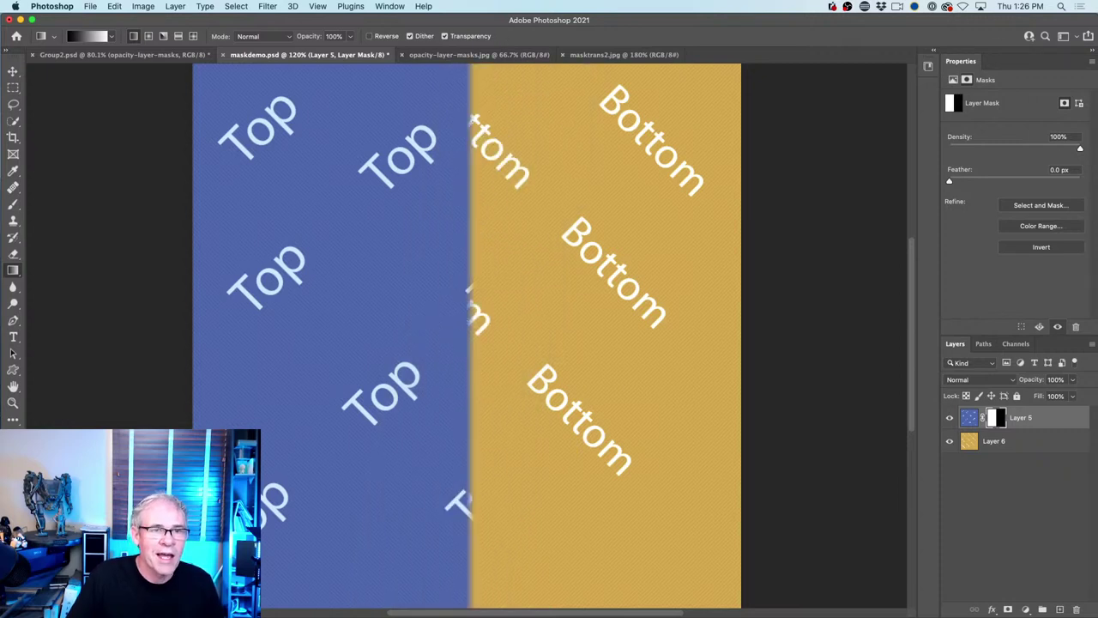
{"action": "left_click_drag", "start_coordinate": [469, 253], "coordinate": [468, 254]}
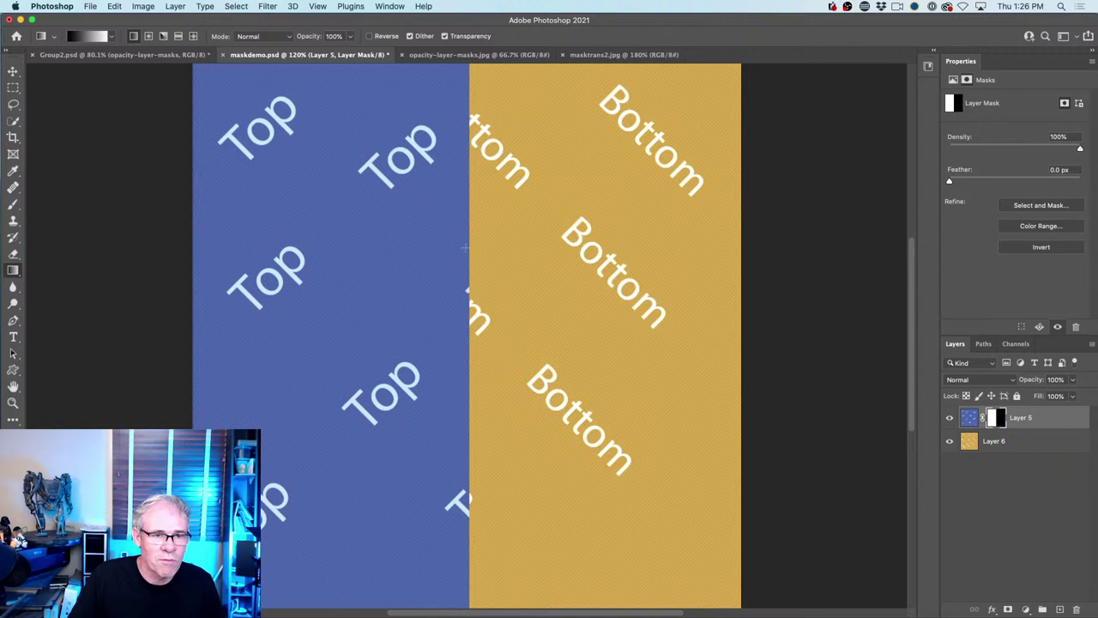
Redraw the mask gradient right to left with progressively longer strokes, the last extending beyond both sides of the image
{"action": "left_click_drag", "start_coordinate": [584, 230], "coordinate": [339, 216]}
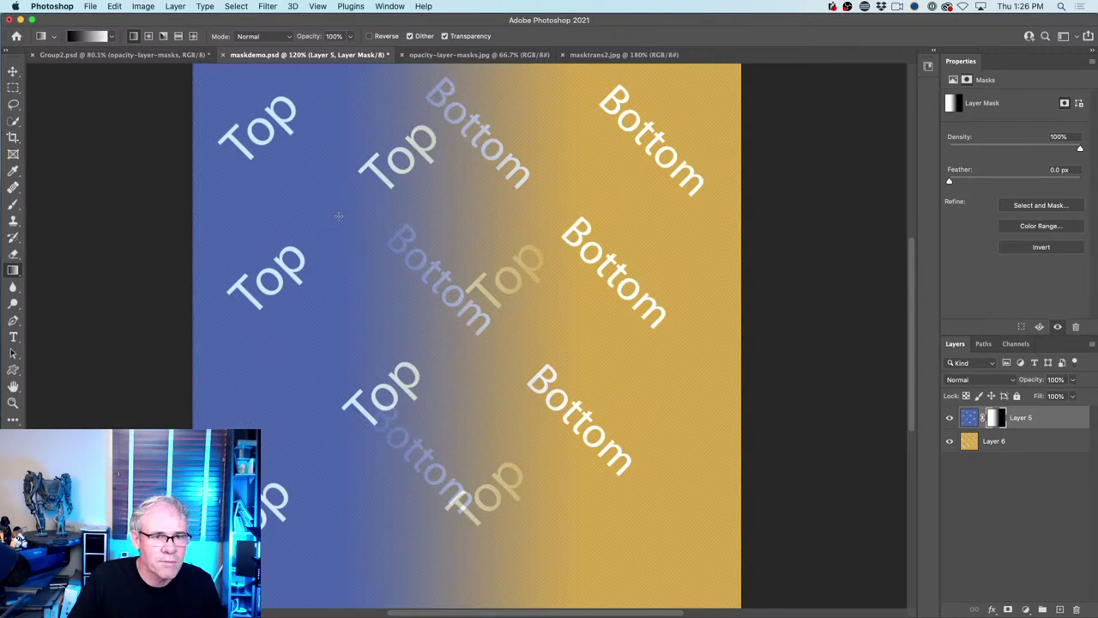
{"action": "left_click_drag", "start_coordinate": [675, 243], "coordinate": [280, 228]}
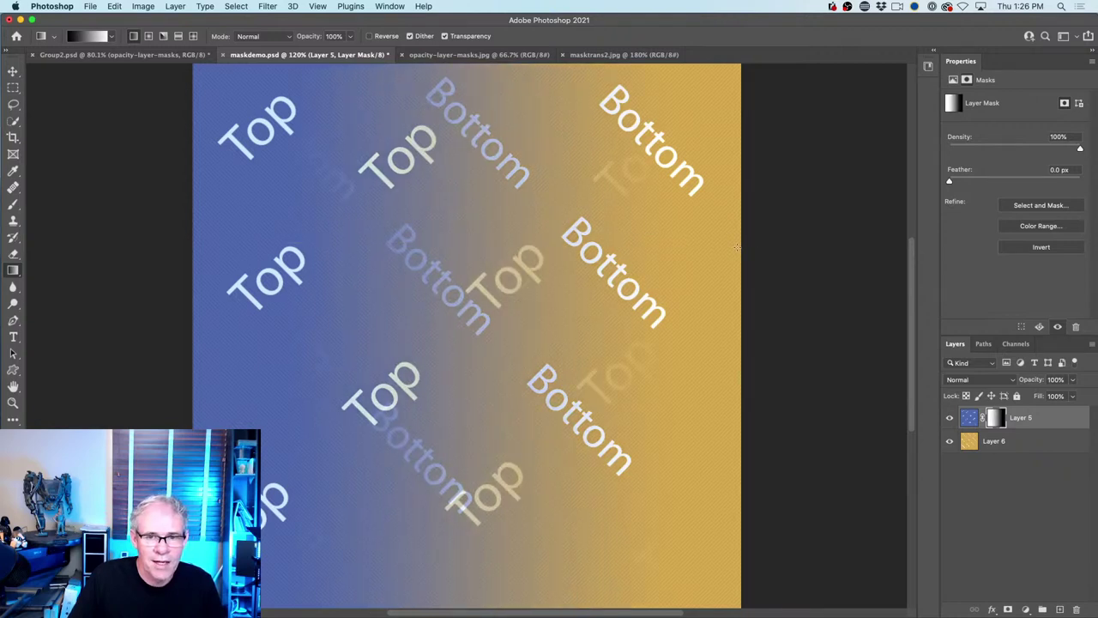
{"action": "left_click_drag", "start_coordinate": [737, 248], "coordinate": [204, 226]}
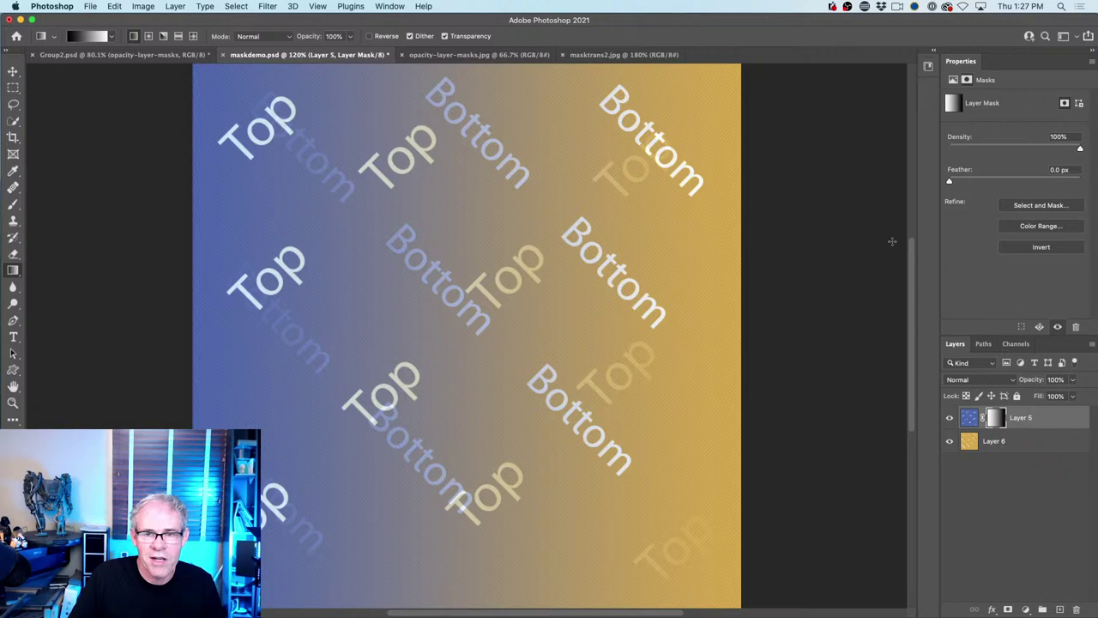
{"action": "left_click_drag", "start_coordinate": [893, 242], "coordinate": [41, 245]}
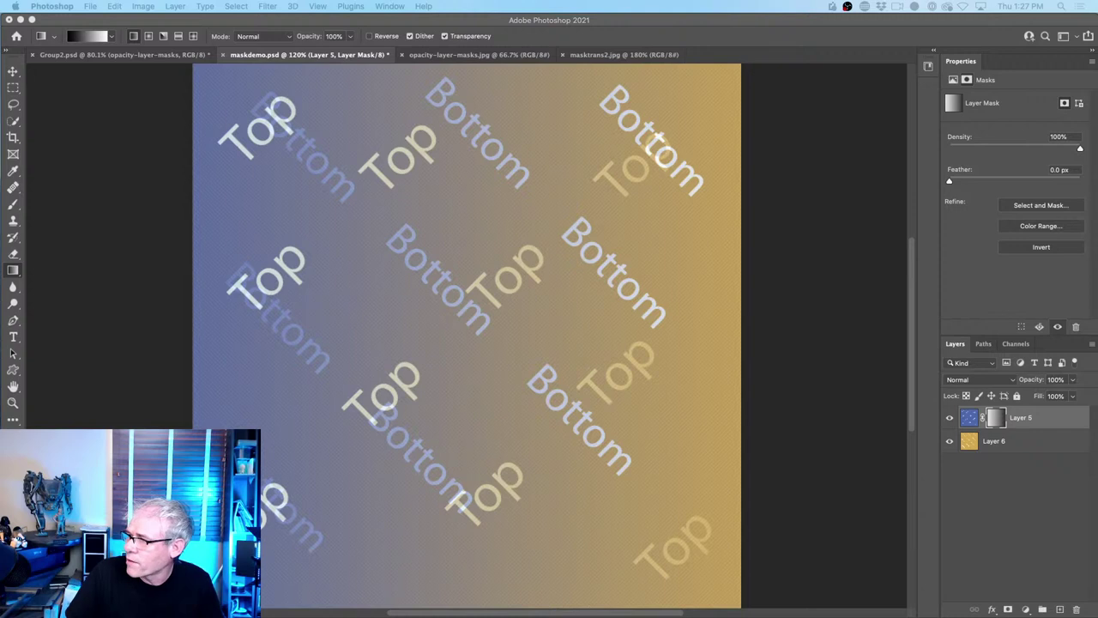
Open Dollarphotoclub_57439298.jpg and Dollarphotoclub_71043667.jpg, and place the leaves image as a new layer over the portrait
{"action": "left_click_drag", "start_coordinate": [499, 80], "coordinate": [409, 606]}
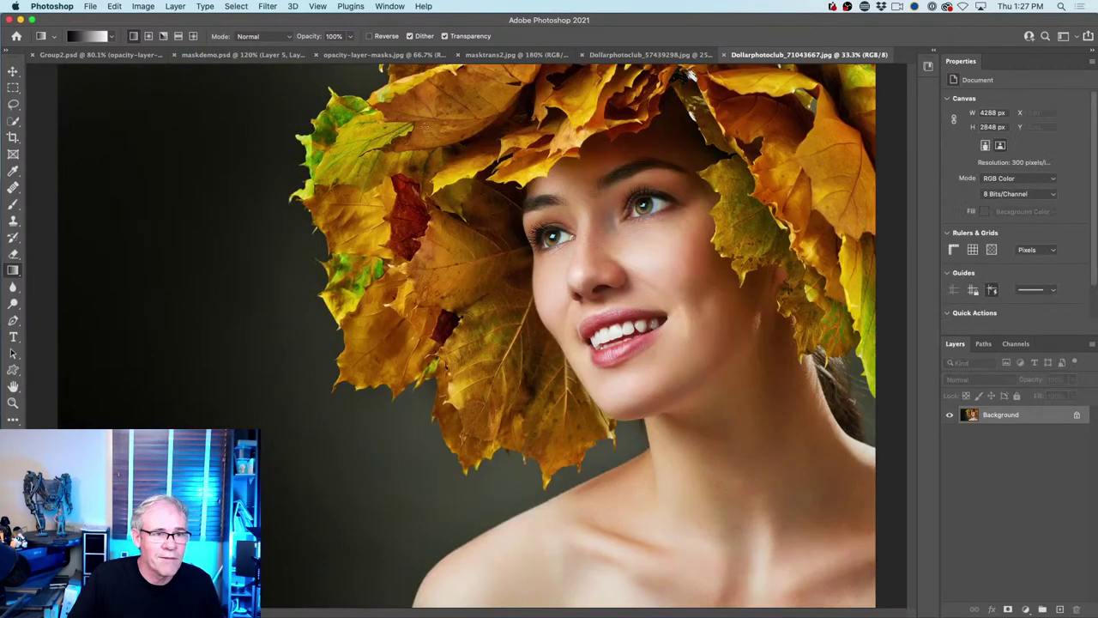
{"action": "left_click", "coordinate": [13, 71]}
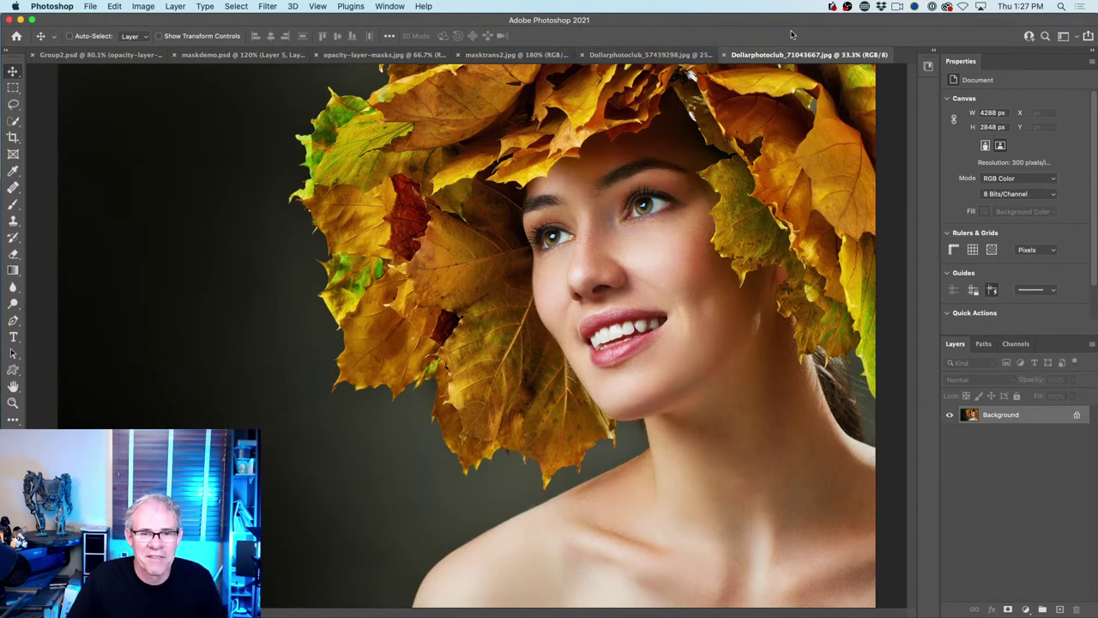
{"action": "key", "text": "super+0"}
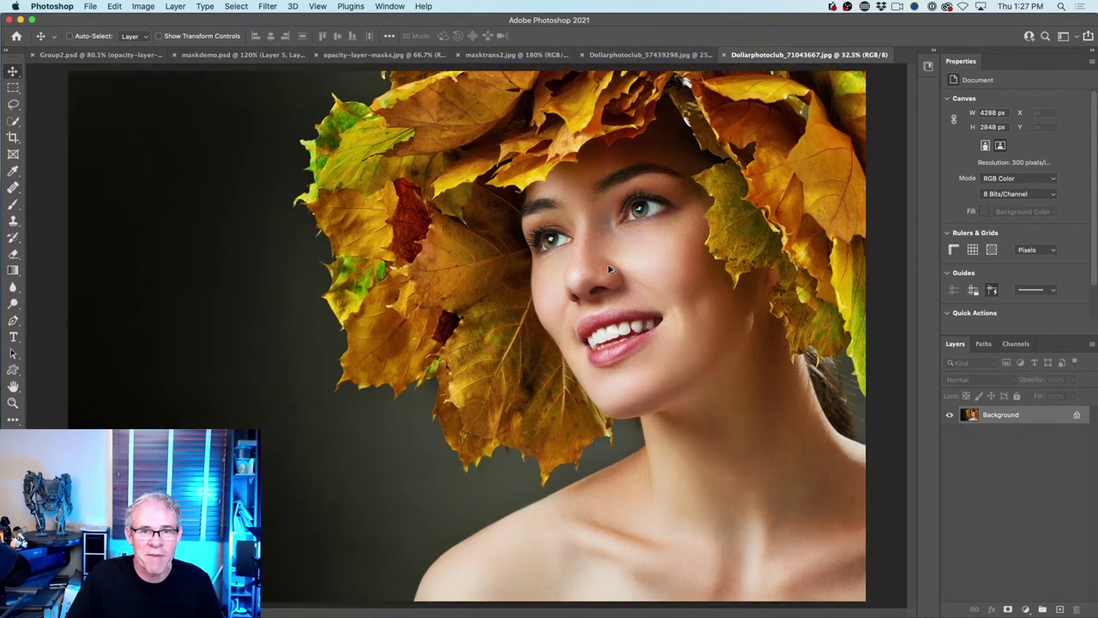
{"action": "key", "text": "super+minus"}
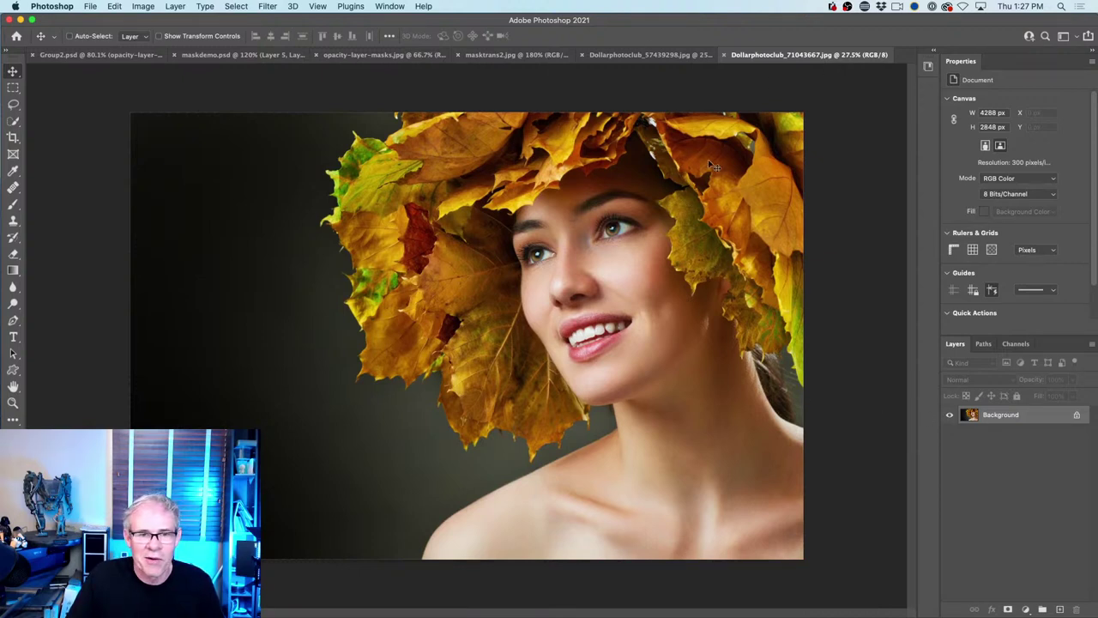
{"action": "left_click", "coordinate": [663, 54]}
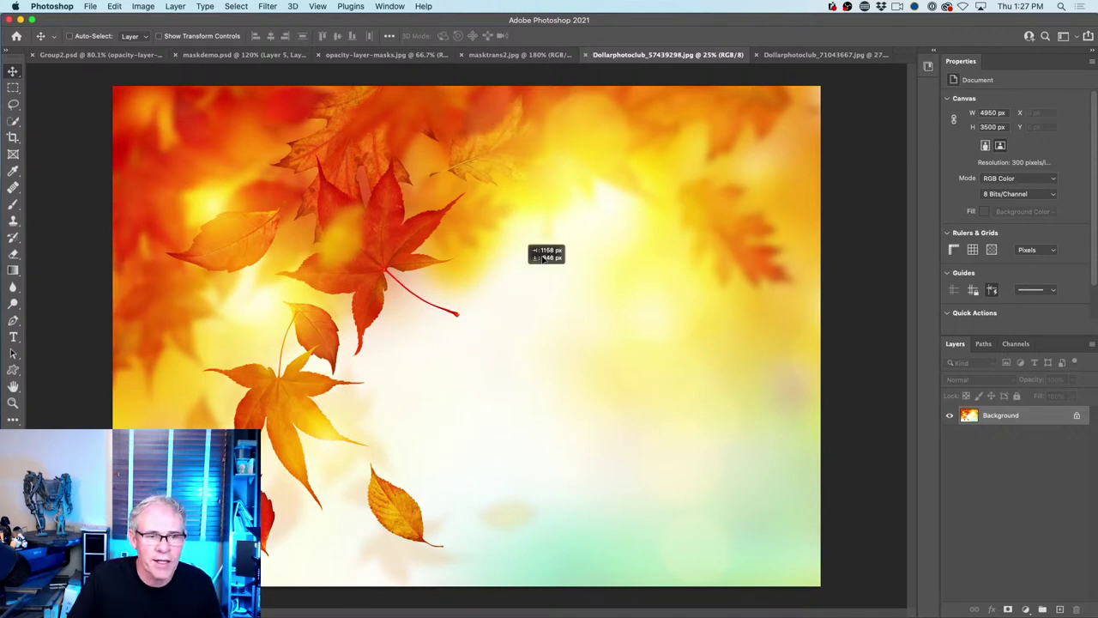
{"action": "left_click", "coordinate": [837, 57]}
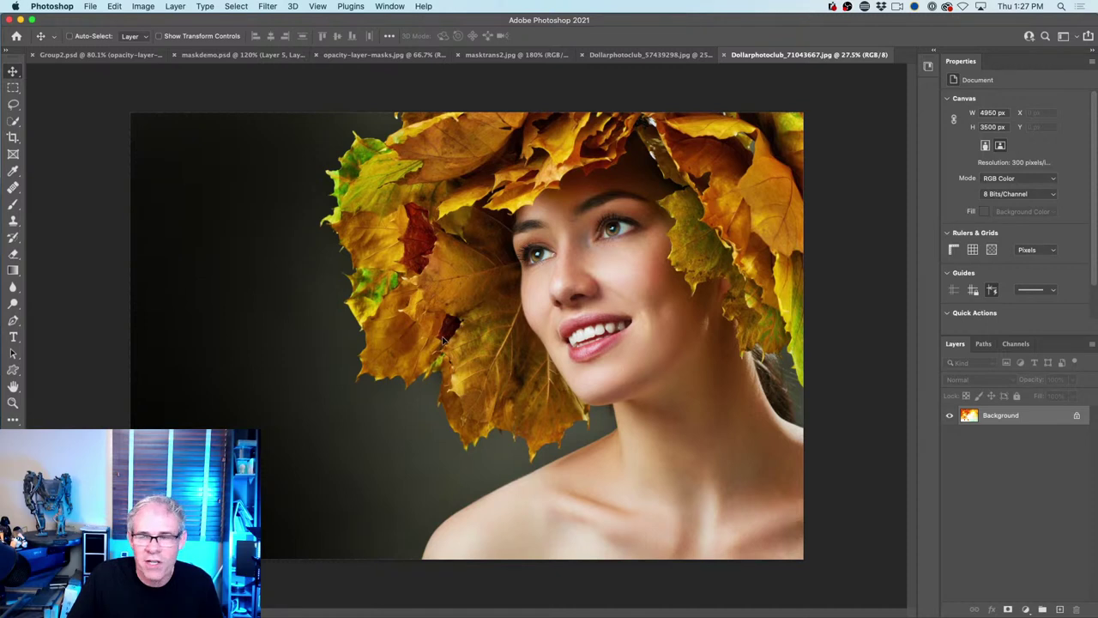
{"action": "key", "text": "super+v"}
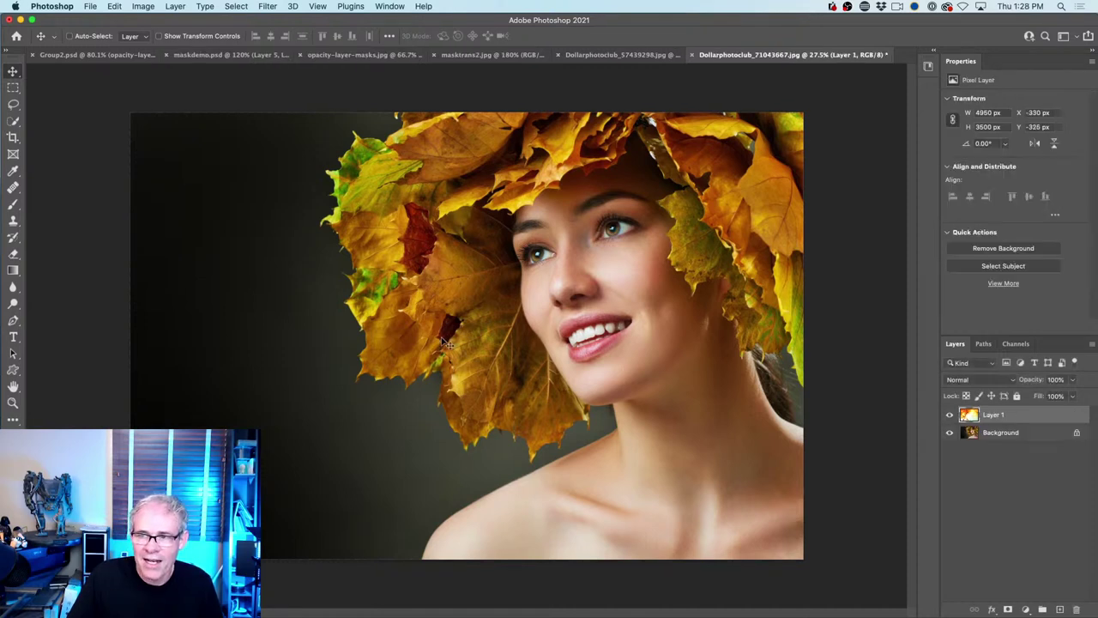
Toggle Layer 1's visibility to compare the leaves image with the portrait beneath it
{"action": "left_click", "coordinate": [949, 414]}
{"action": "left_click", "coordinate": [949, 414]}
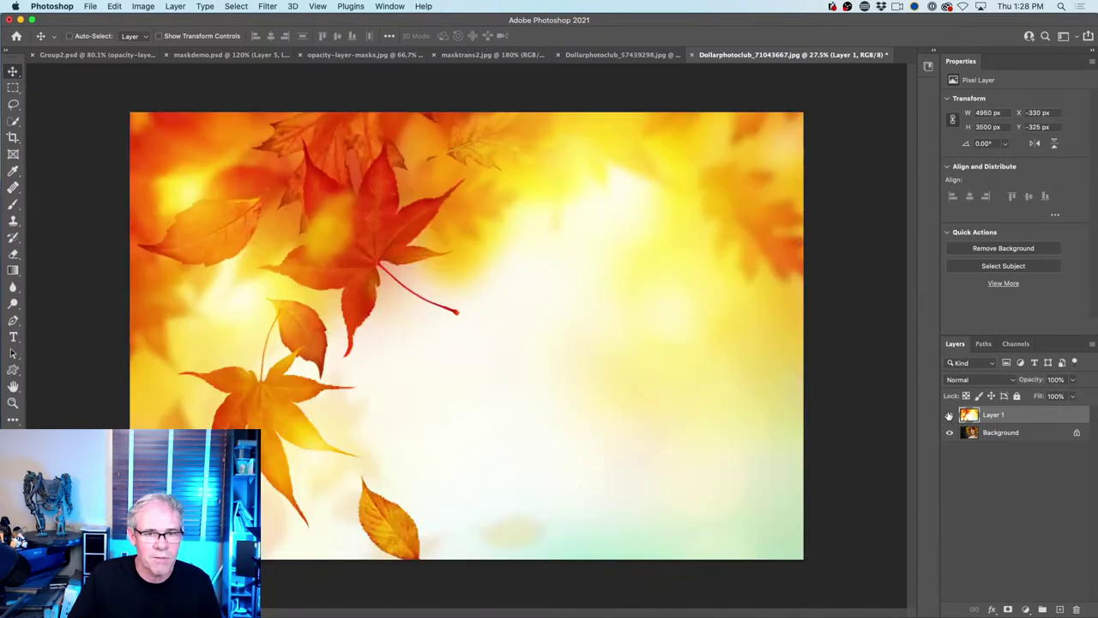
{"action": "left_click", "coordinate": [949, 414]}
{"action": "left_click", "coordinate": [949, 414]}
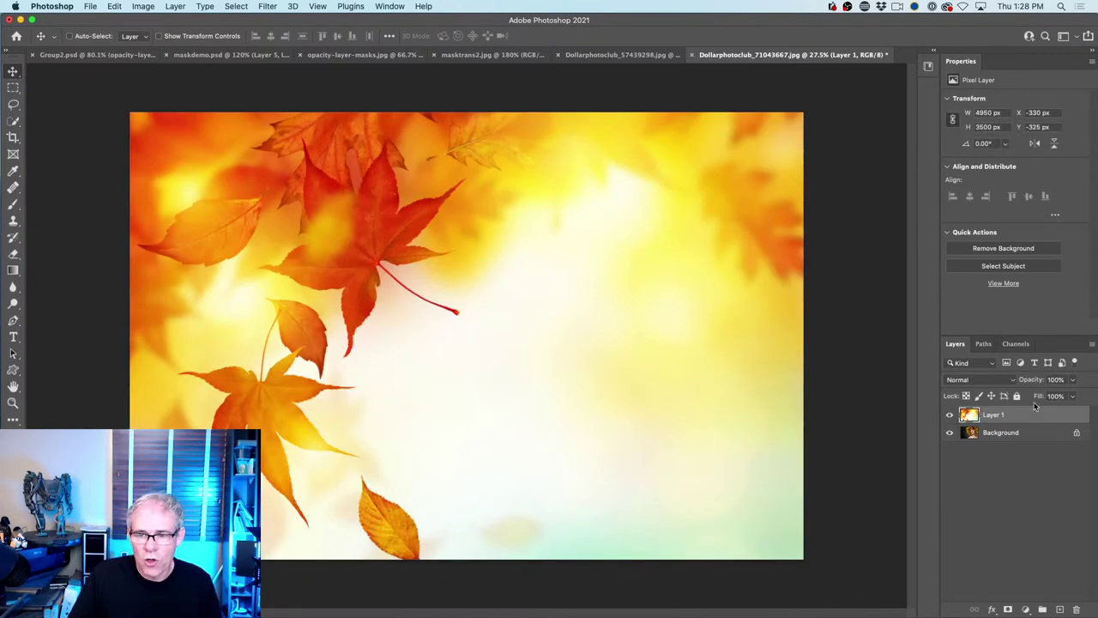
Add a white mask to Layer 1 and draw a black-to-white gradient that fades the leaves into the portrait from left to right
{"action": "left_click", "coordinate": [1008, 609]}
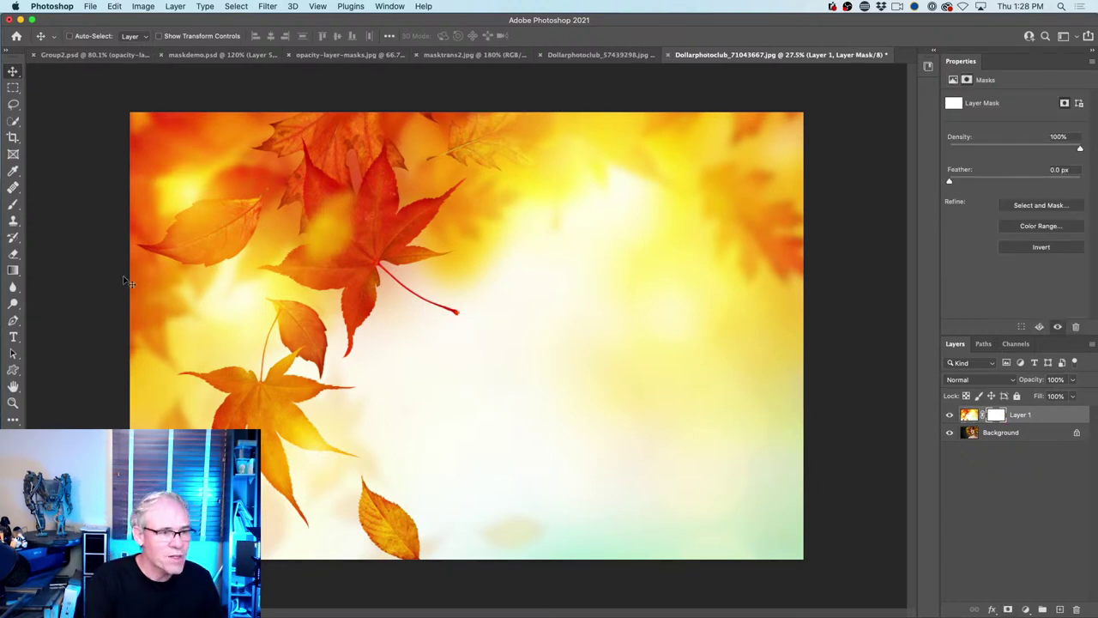
{"action": "left_click", "coordinate": [13, 271]}
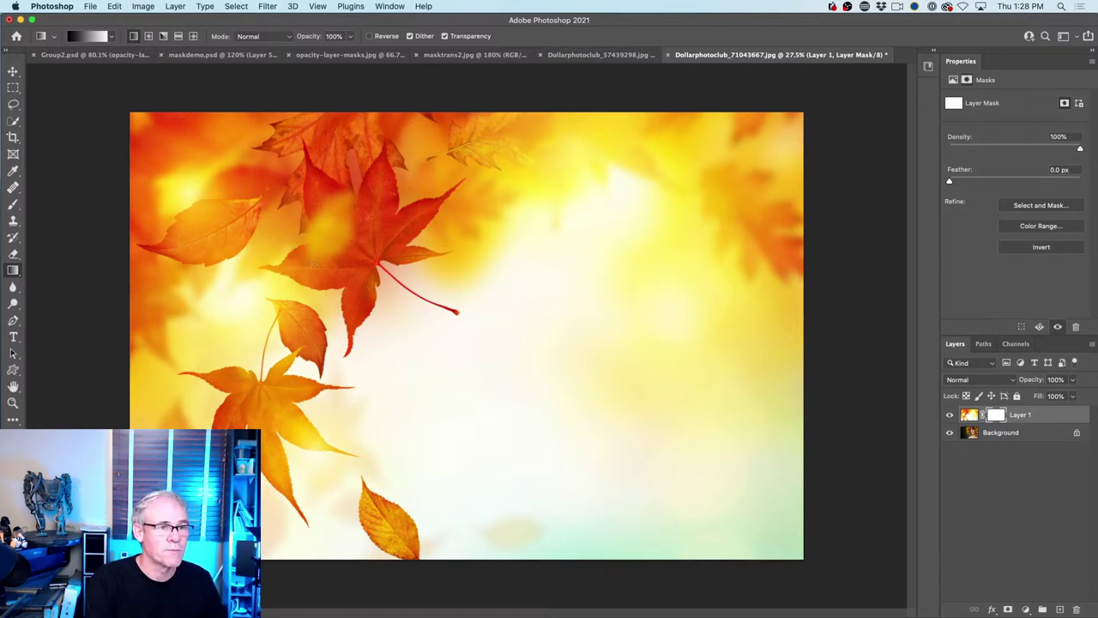
{"action": "left_click_drag", "start_coordinate": [287, 344], "coordinate": [320, 341]}
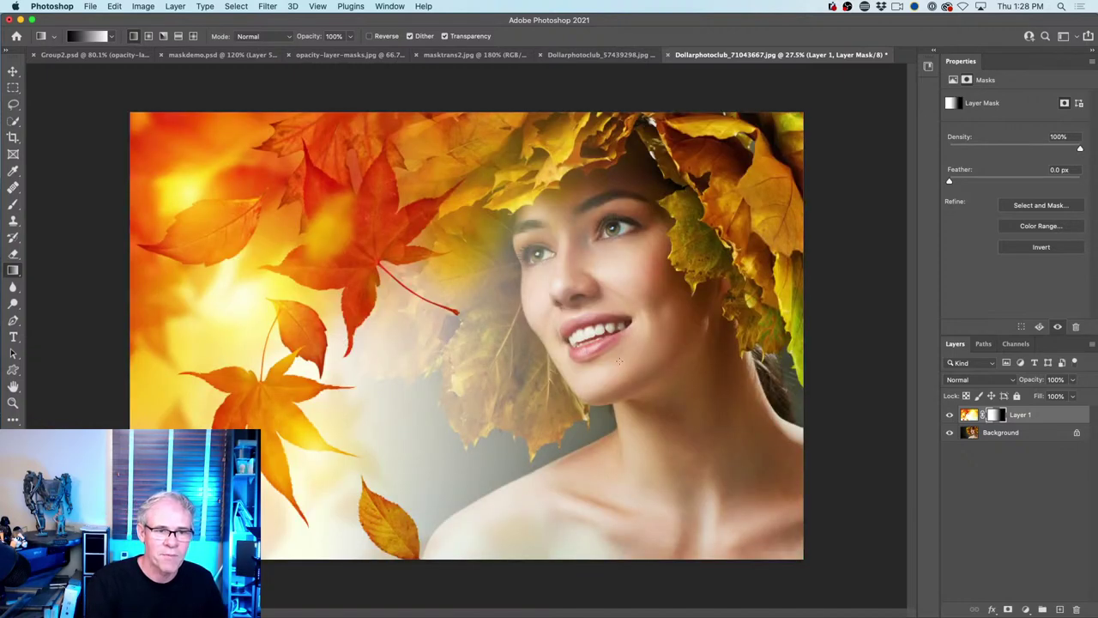
Redraw Layer 1's mask gradient at various angles and lengths, ending with a long, nearly horizontal stroke from the face to the left-hand leaves
{"action": "left_click_drag", "start_coordinate": [674, 315], "coordinate": [294, 420]}
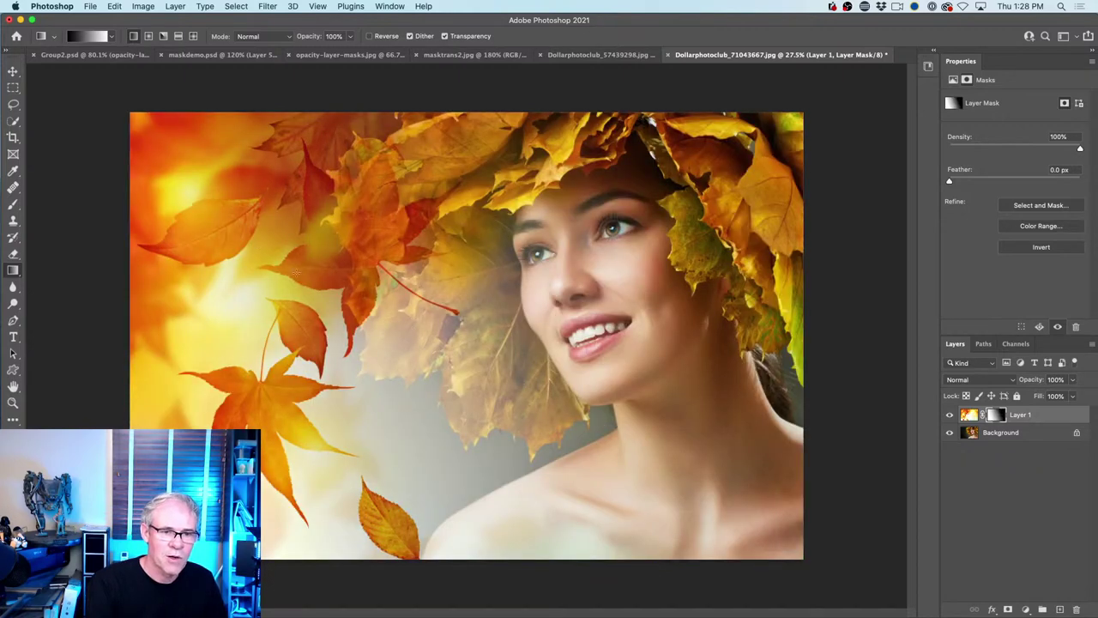
{"action": "left_click_drag", "start_coordinate": [561, 180], "coordinate": [551, 495]}
{"action": "left_click_drag", "start_coordinate": [692, 280], "coordinate": [353, 376]}
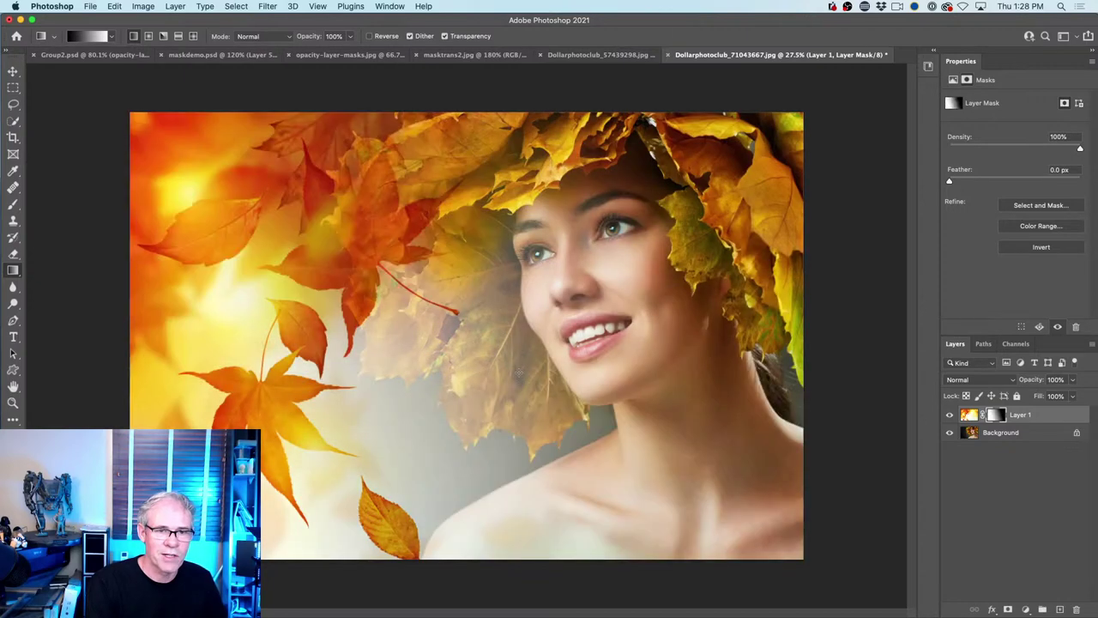
{"action": "left_click_drag", "start_coordinate": [669, 455], "coordinate": [403, 217]}
{"action": "left_click_drag", "start_coordinate": [737, 297], "coordinate": [442, 306]}
{"action": "left_click_drag", "start_coordinate": [704, 318], "coordinate": [193, 365]}
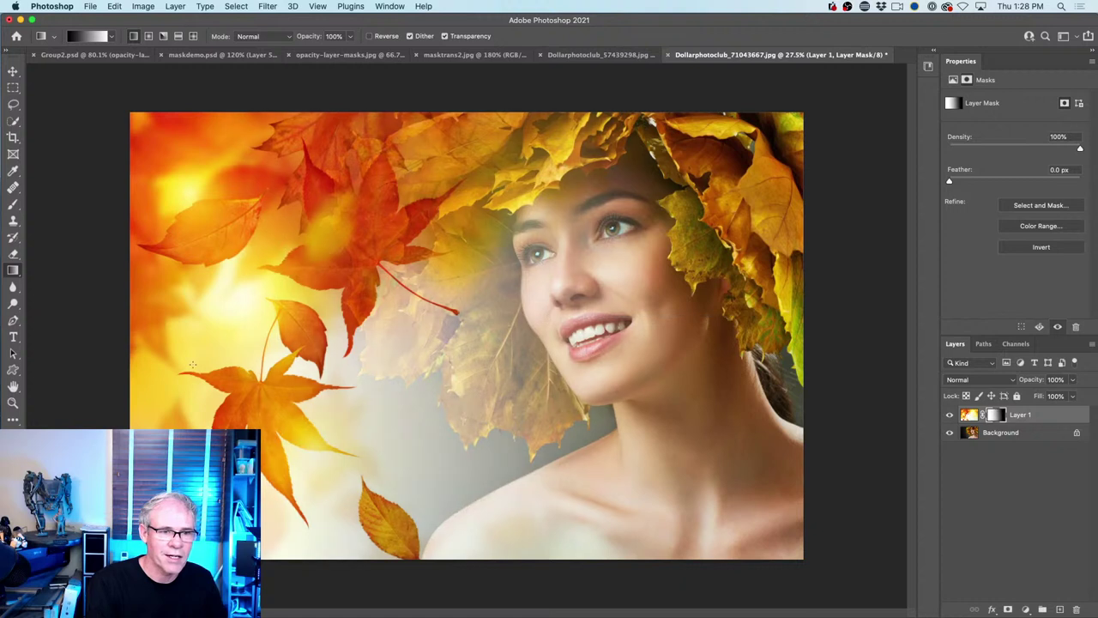
Redraw Layer 1's mask gradient from the portrait's right side to the left-hand leaves, and enlarge the soft round brush to 500 px
{"action": "left_click_drag", "start_coordinate": [769, 333], "coordinate": [219, 379]}
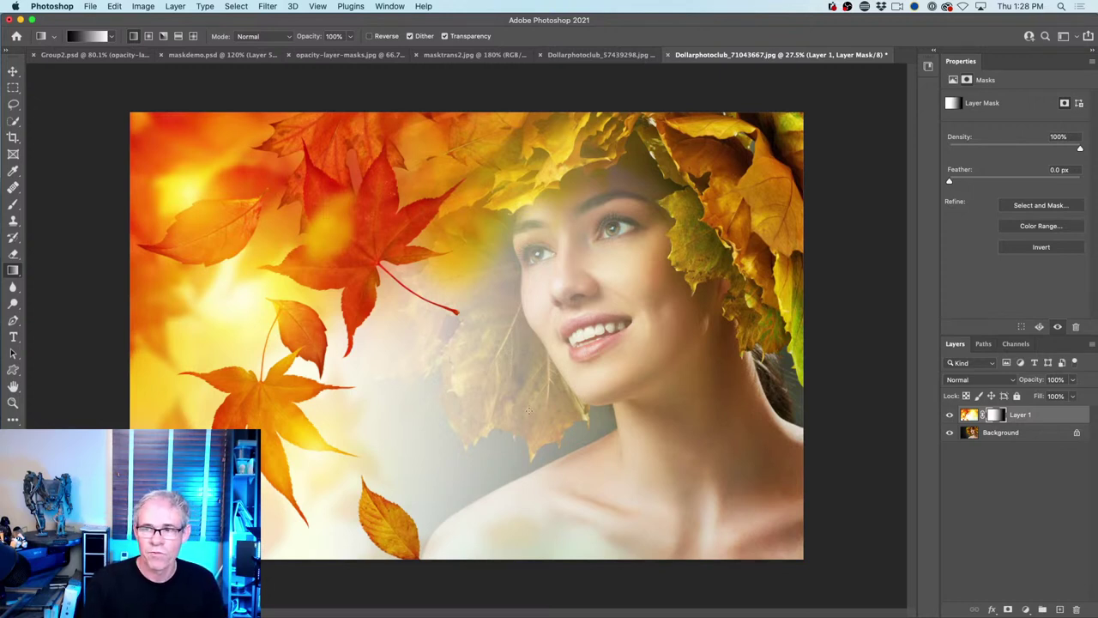
{"action": "key", "text": "b"}
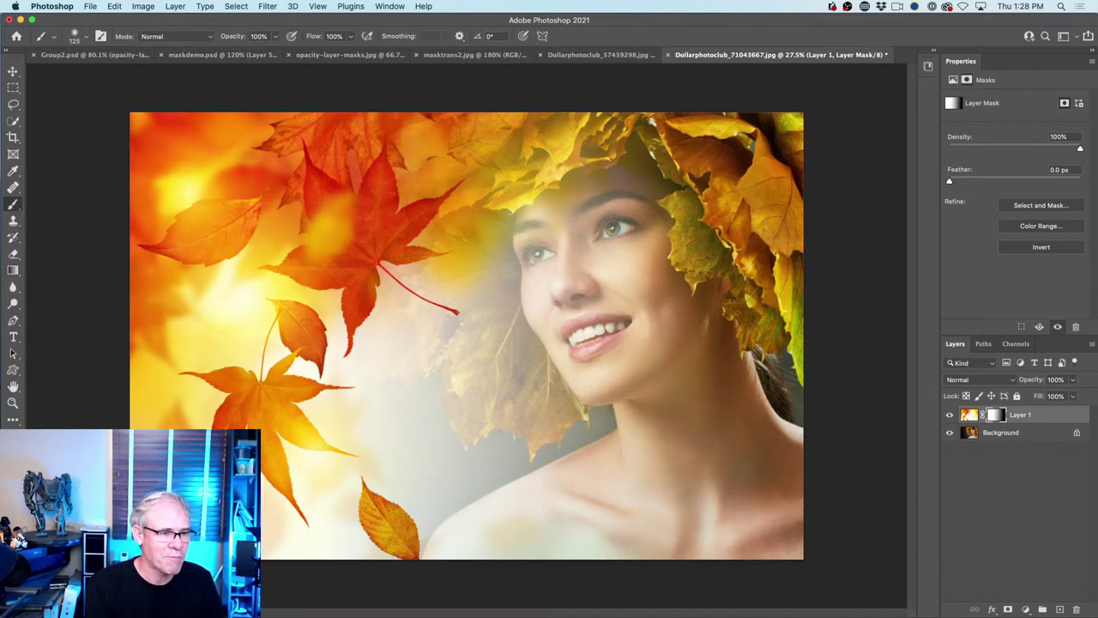
{"action": "left_click", "coordinate": [87, 37]}
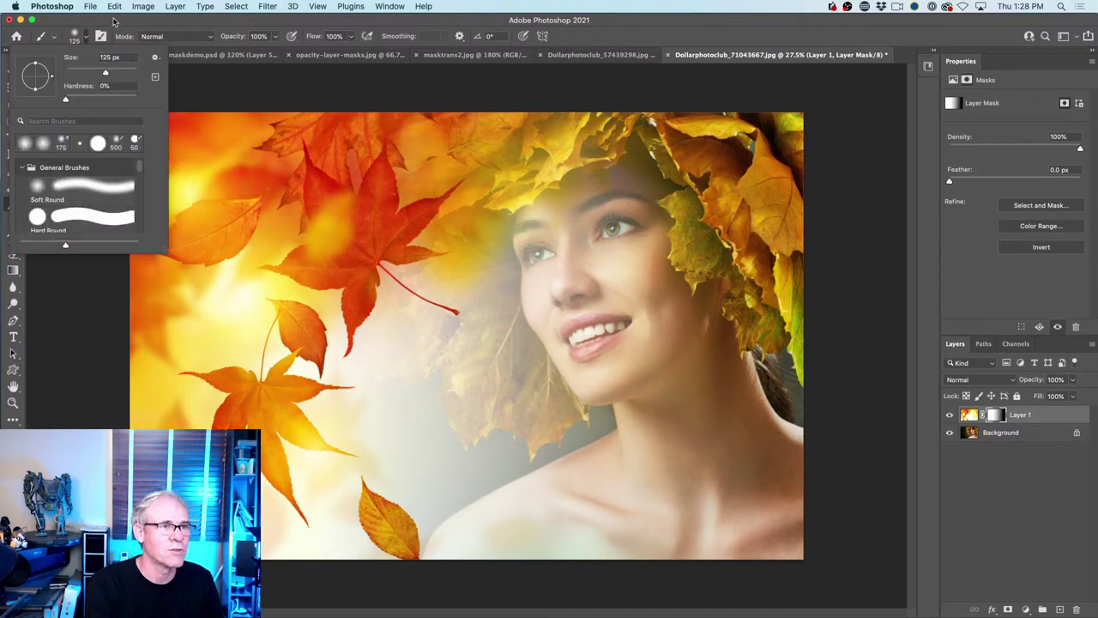
{"action": "left_click", "coordinate": [114, 19]}
{"action": "key", "text": "bracketright"}
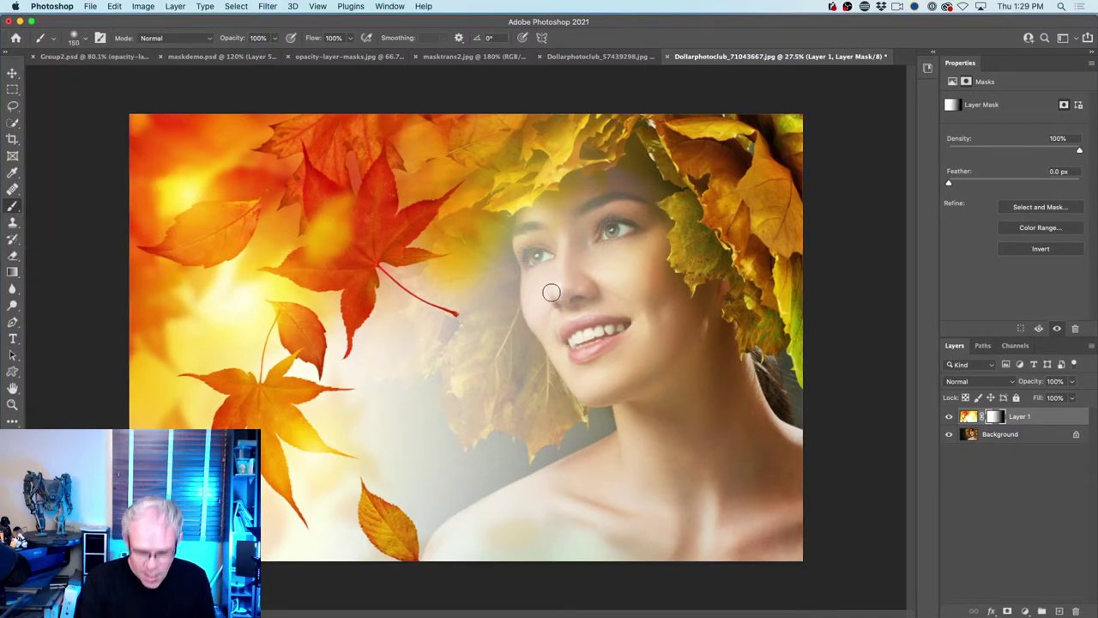
{"action": "key", "text": "bracketright"}
{"action": "key", "text": "bracketright"}
{"action": "key", "text": "bracketright"}
{"action": "key", "text": "bracketright"}
{"action": "key", "text": "bracketright"}
{"action": "key", "text": "bracketright"}
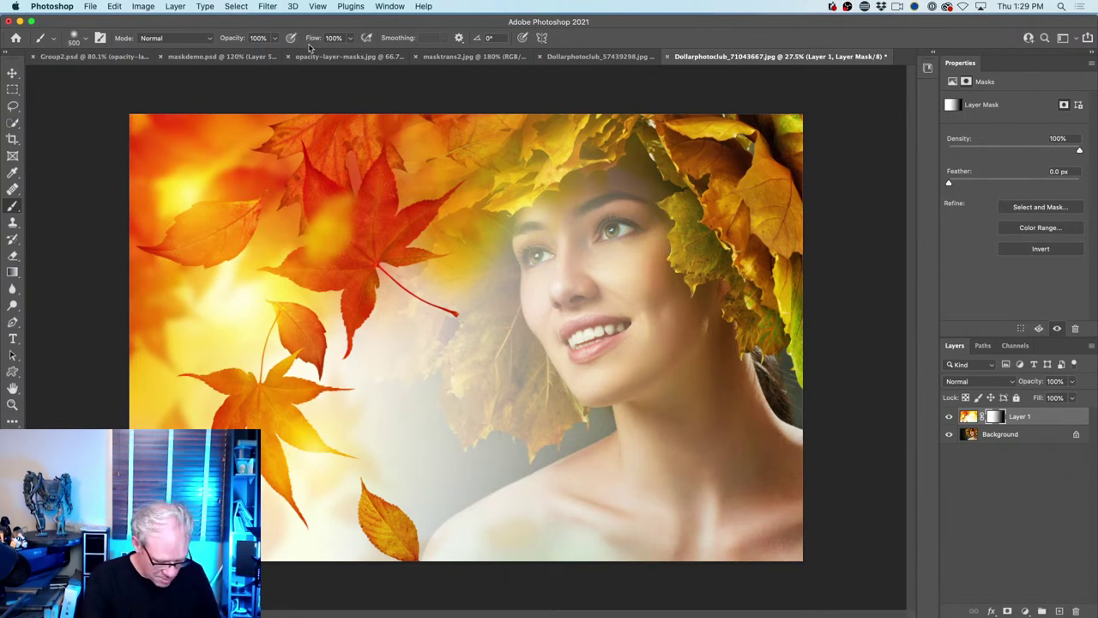
Paint black over the woman's face on Layer 1's mask with the brush at 100% opacity and 10% flow
{"action": "key", "text": "shift+1"}
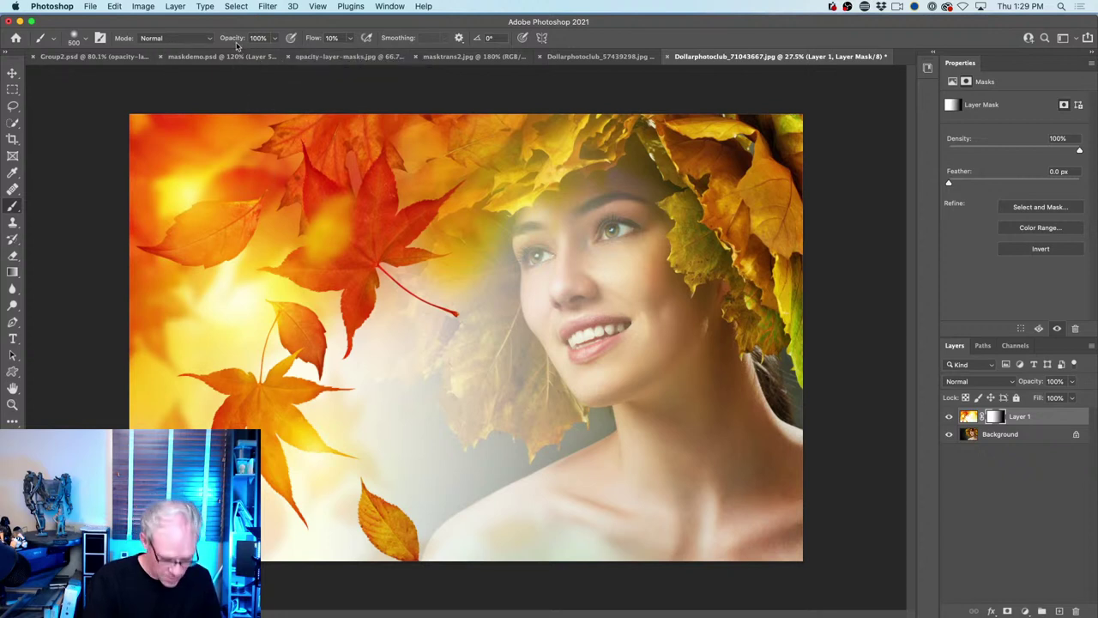
{"action": "key", "text": "1"}
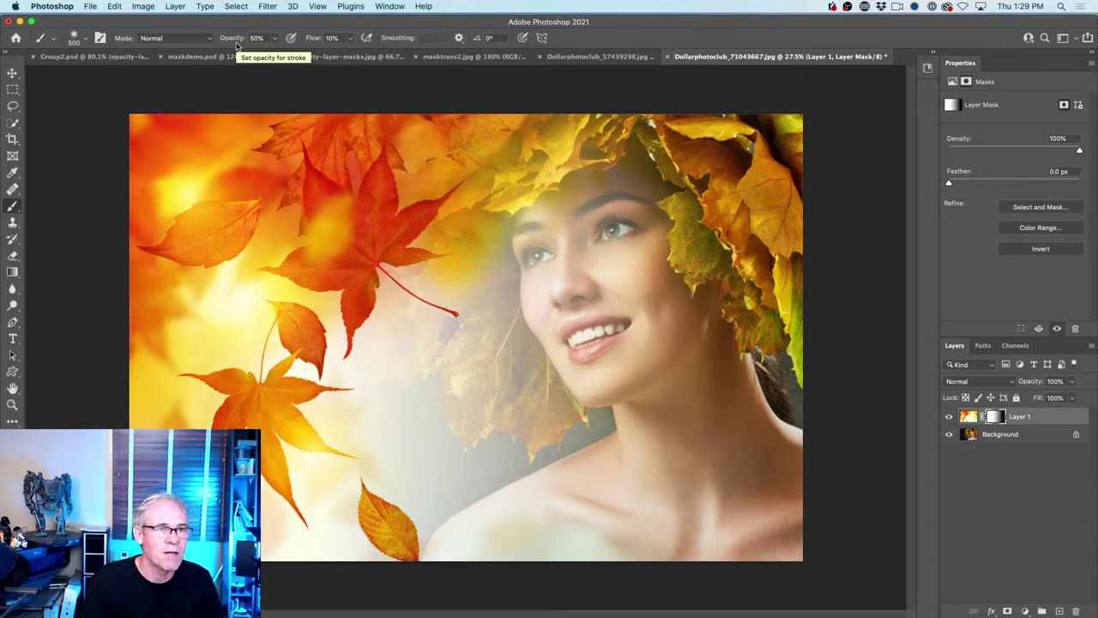
{"action": "key", "text": "0"}
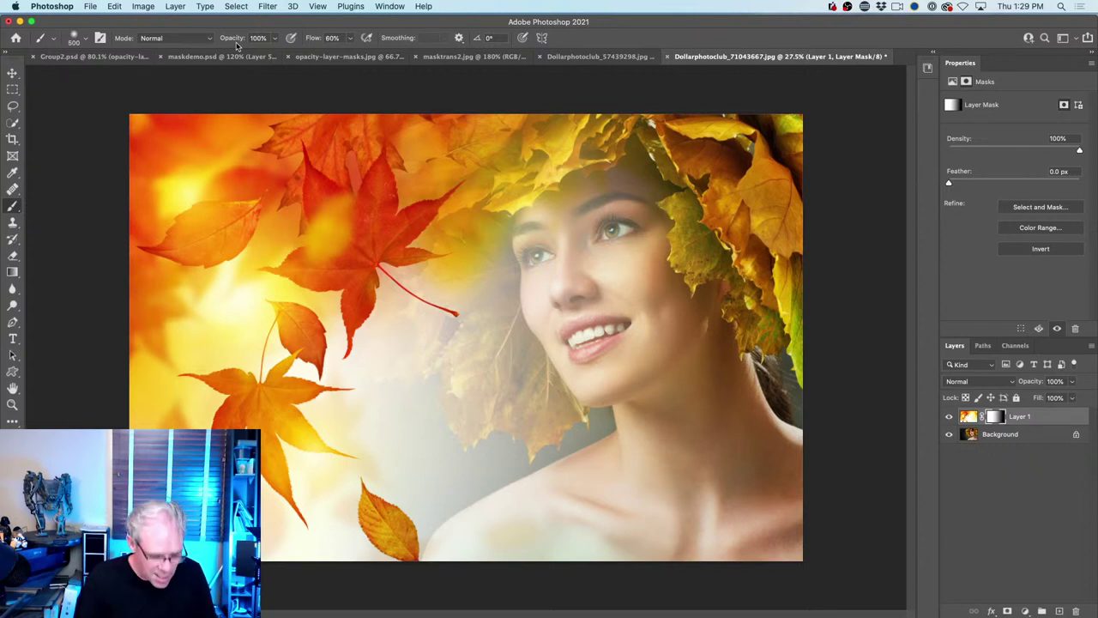
{"action": "key", "text": "shift+1"}
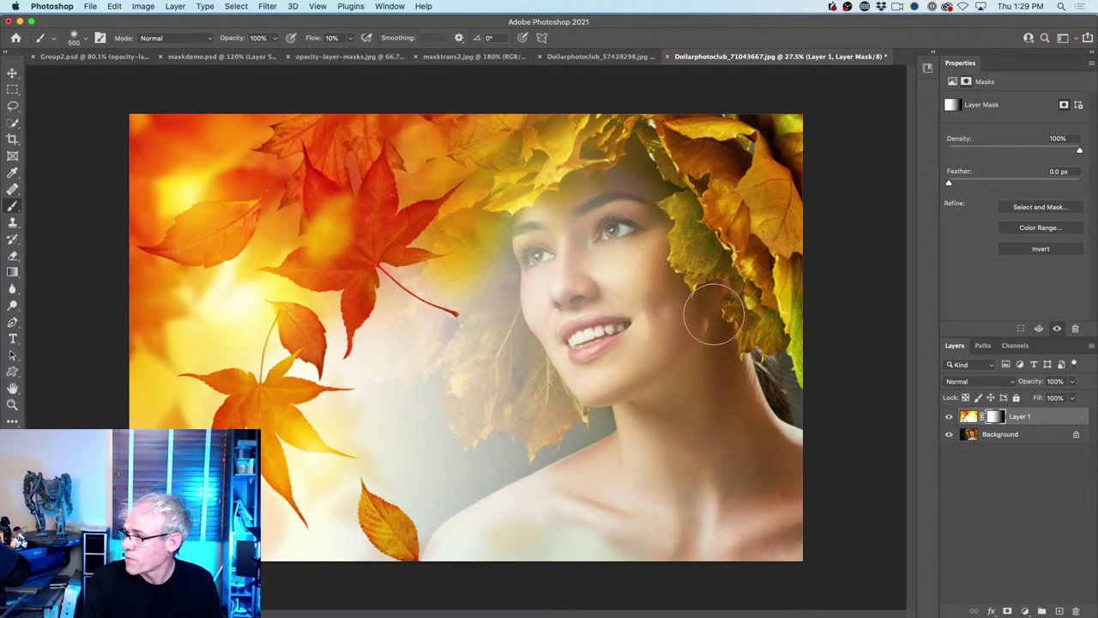
{"action": "mouse_move", "coordinate": [635, 294]}
{"action": "left_mouse_down"}
{"action": "mouse_move", "coordinate": [575, 305]}
{"action": "mouse_move", "coordinate": [579, 256]}
{"action": "mouse_move", "coordinate": [570, 267]}
{"action": "mouse_move", "coordinate": [616, 206]}
{"action": "mouse_move", "coordinate": [579, 222]}
{"action": "mouse_move", "coordinate": [614, 188]}
{"action": "mouse_move", "coordinate": [559, 222]}
{"action": "mouse_move", "coordinate": [572, 209]}
{"action": "mouse_move", "coordinate": [569, 221]}
{"action": "mouse_move", "coordinate": [617, 245]}
{"action": "mouse_move", "coordinate": [584, 279]}
{"action": "mouse_move", "coordinate": [614, 262]}
{"action": "mouse_move", "coordinate": [587, 322]}
{"action": "mouse_move", "coordinate": [618, 304]}
{"action": "mouse_move", "coordinate": [601, 365]}
{"action": "mouse_move", "coordinate": [655, 343]}
{"action": "mouse_move", "coordinate": [649, 390]}
{"action": "mouse_move", "coordinate": [700, 387]}
{"action": "mouse_move", "coordinate": [699, 309]}
{"action": "mouse_move", "coordinate": [641, 159]}
{"action": "mouse_move", "coordinate": [675, 309]}
{"action": "mouse_move", "coordinate": [671, 273]}
{"action": "mouse_move", "coordinate": [601, 182]}
{"action": "mouse_move", "coordinate": [609, 285]}
{"action": "mouse_move", "coordinate": [551, 197]}
{"action": "mouse_move", "coordinate": [552, 262]}
{"action": "mouse_move", "coordinate": [529, 189]}
{"action": "mouse_move", "coordinate": [562, 302]}
{"action": "mouse_move", "coordinate": [581, 262]}
{"action": "mouse_move", "coordinate": [552, 210]}
{"action": "mouse_move", "coordinate": [614, 380]}
{"action": "mouse_move", "coordinate": [601, 236]}
{"action": "mouse_move", "coordinate": [627, 341]}
{"action": "mouse_move", "coordinate": [626, 195]}
{"action": "mouse_move", "coordinate": [641, 305]}
{"action": "mouse_move", "coordinate": [639, 242]}
{"action": "mouse_move", "coordinate": [655, 316]}
{"action": "mouse_move", "coordinate": [642, 212]}
{"action": "mouse_move", "coordinate": [553, 198]}
{"action": "mouse_move", "coordinate": [529, 238]}
{"action": "mouse_move", "coordinate": [520, 201]}
{"action": "mouse_move", "coordinate": [543, 354]}
{"action": "mouse_move", "coordinate": [621, 366]}
{"action": "mouse_move", "coordinate": [614, 360]}
{"action": "mouse_move", "coordinate": [650, 340]}
{"action": "mouse_move", "coordinate": [678, 340]}
{"action": "mouse_move", "coordinate": [673, 352]}
{"action": "mouse_move", "coordinate": [484, 291]}
{"action": "mouse_move", "coordinate": [473, 252]}
{"action": "mouse_move", "coordinate": [616, 333]}
{"action": "left_mouse_up"}
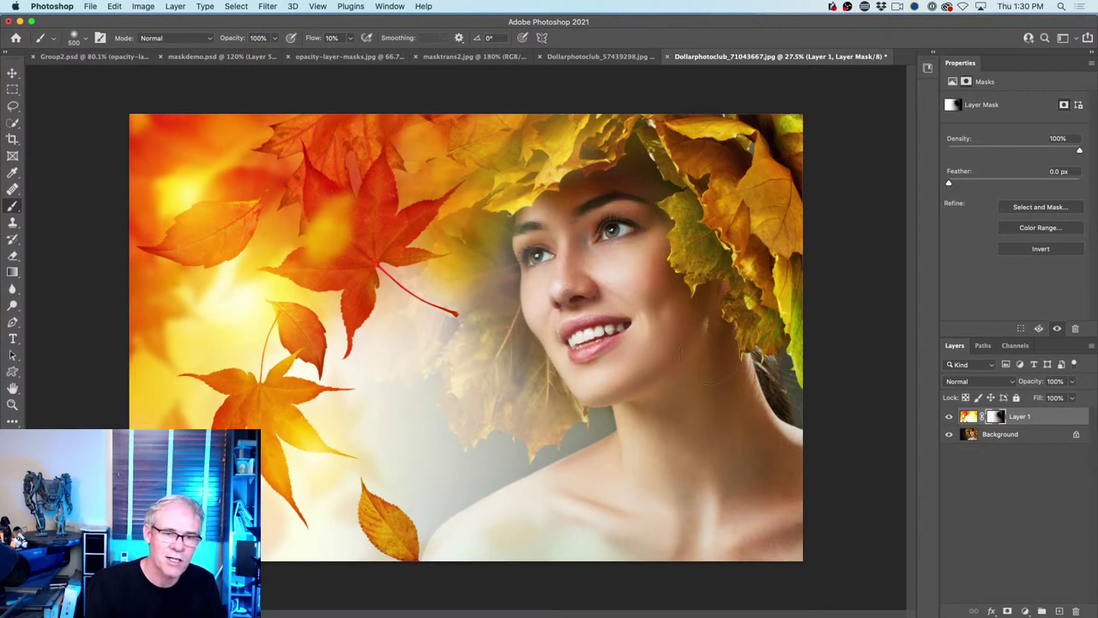
View Layer 1's mask on its own and return to the normal image view
{"action": "mouse_move", "coordinate": [672, 605]}
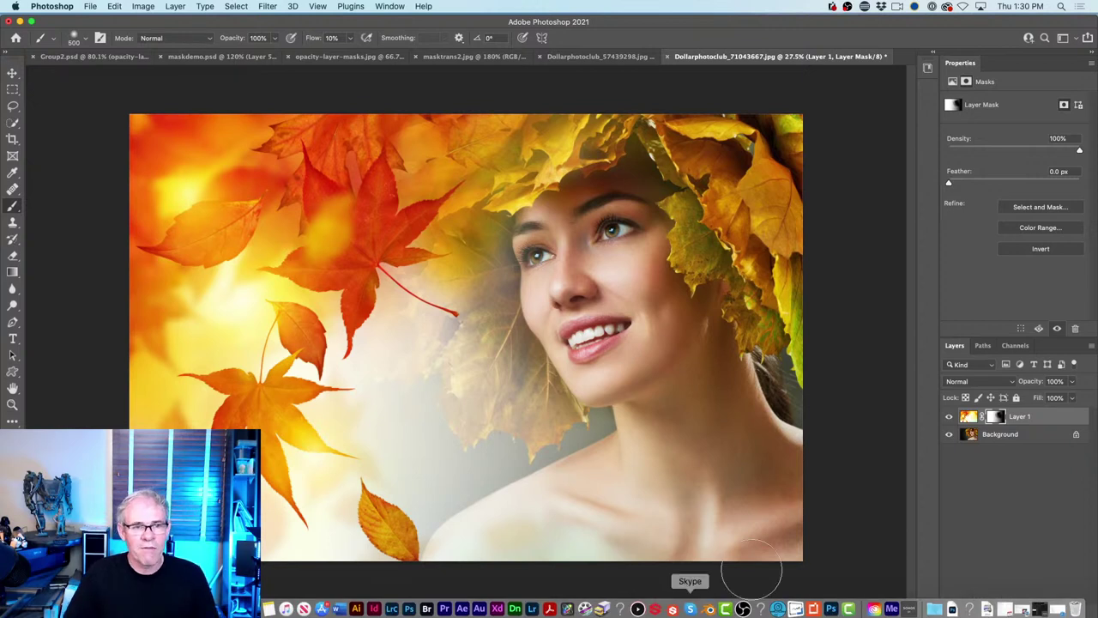
{"action": "left_click", "coordinate": [993, 417], "text": "alt"}
{"action": "left_click", "coordinate": [994, 417], "text": "alt"}
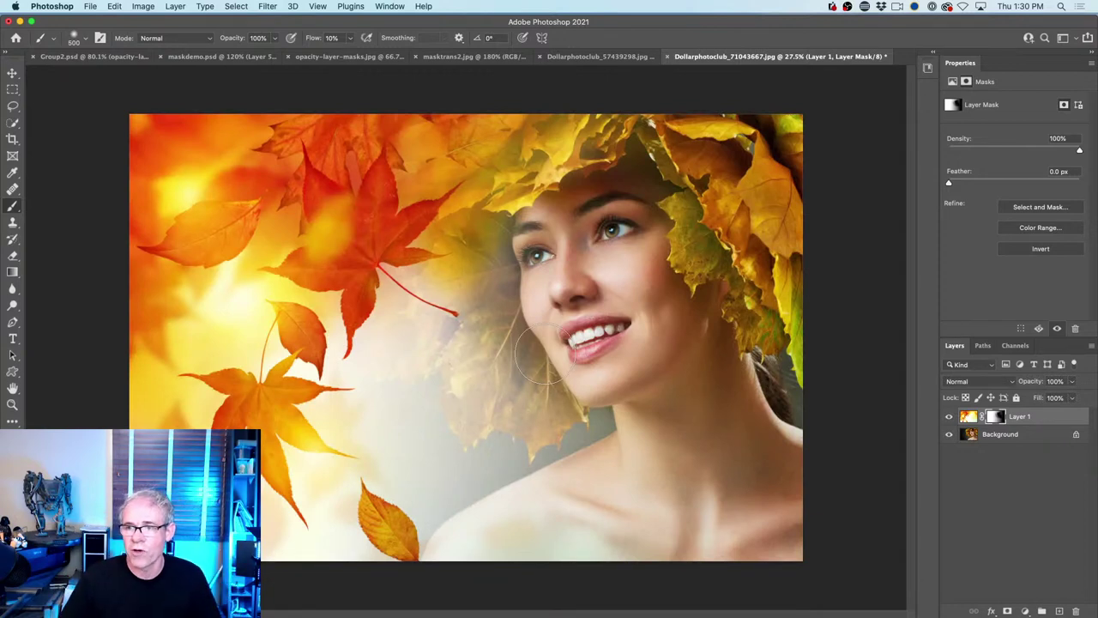
Switch to the YouTube live chat in Safari, read back through the messages, and shift the chat window aside
{"action": "key", "text": "super+Tab"}
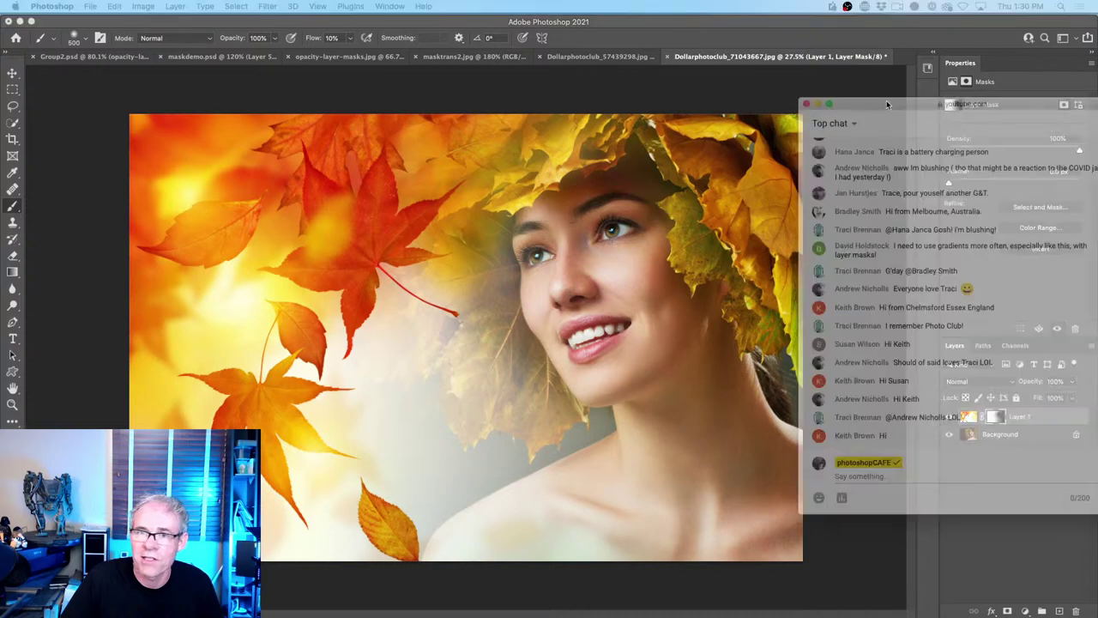
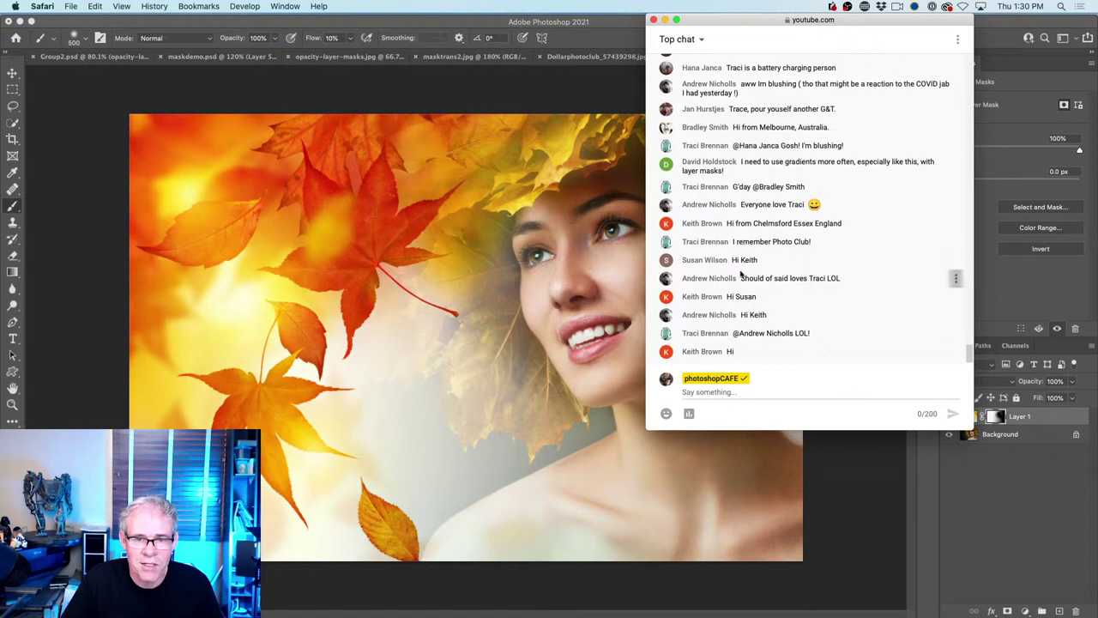
{"action": "scroll", "coordinate": [915, 254], "scroll_direction": "up", "scroll_amount": 3}
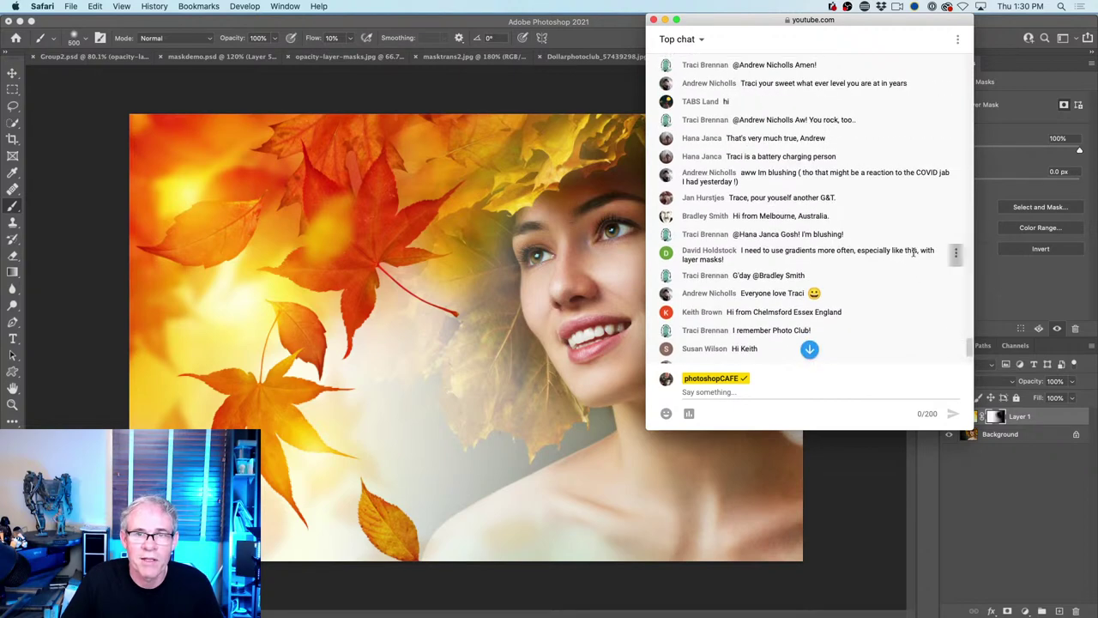
{"action": "scroll", "coordinate": [915, 255], "scroll_direction": "up", "scroll_amount": 6}
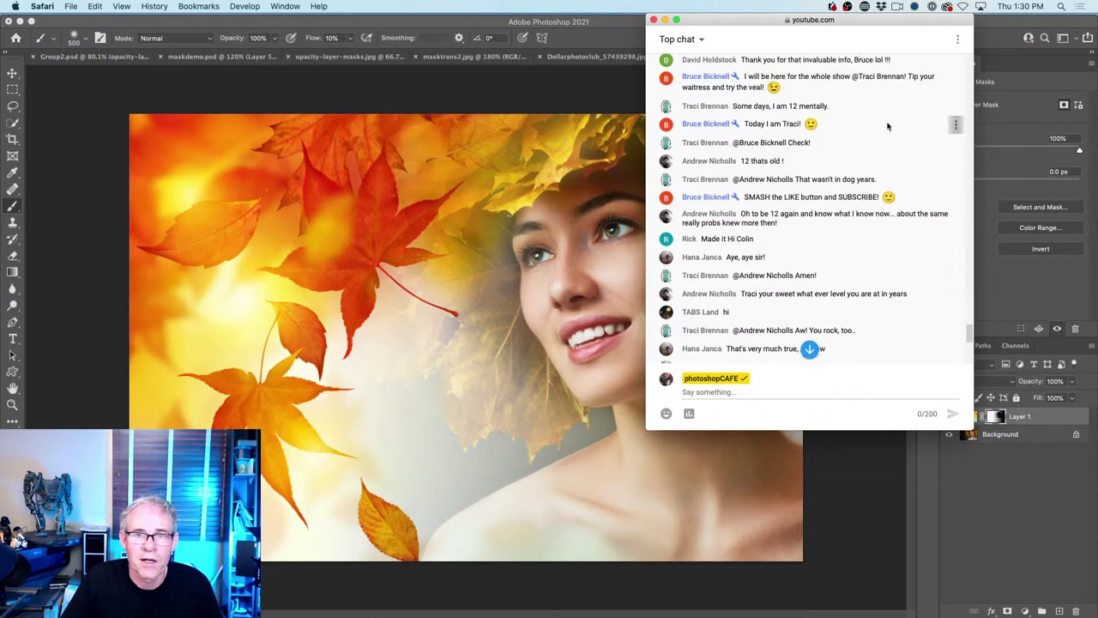
{"action": "scroll", "coordinate": [888, 126], "scroll_direction": "up", "scroll_amount": 3}
{"action": "scroll", "coordinate": [888, 126], "scroll_direction": "up", "scroll_amount": 1}
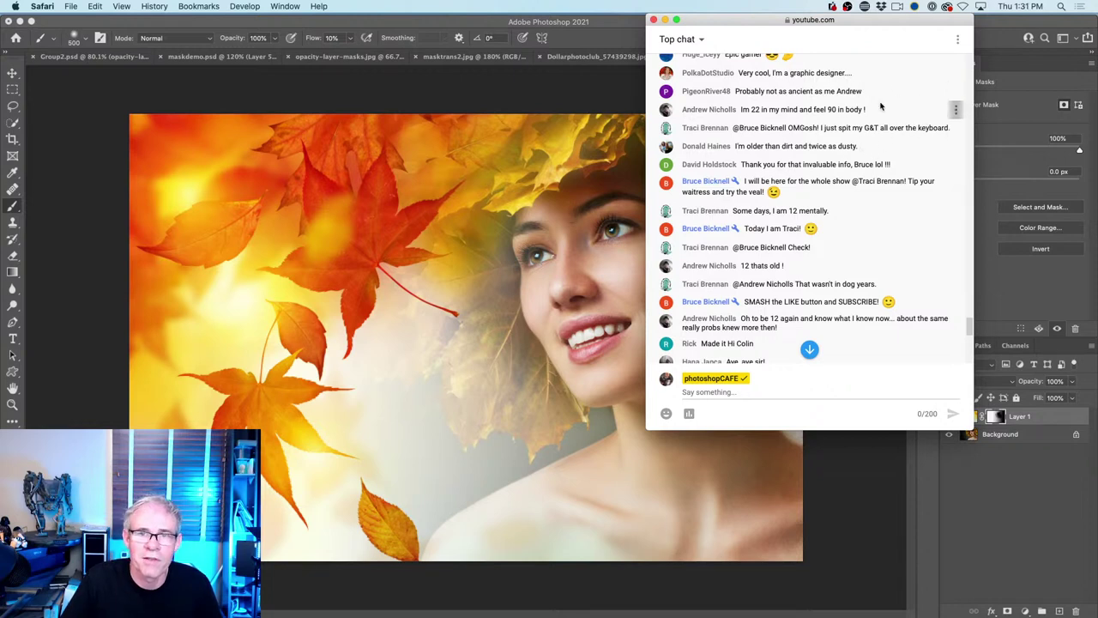
{"action": "scroll", "coordinate": [887, 110], "scroll_direction": "up", "scroll_amount": 5}
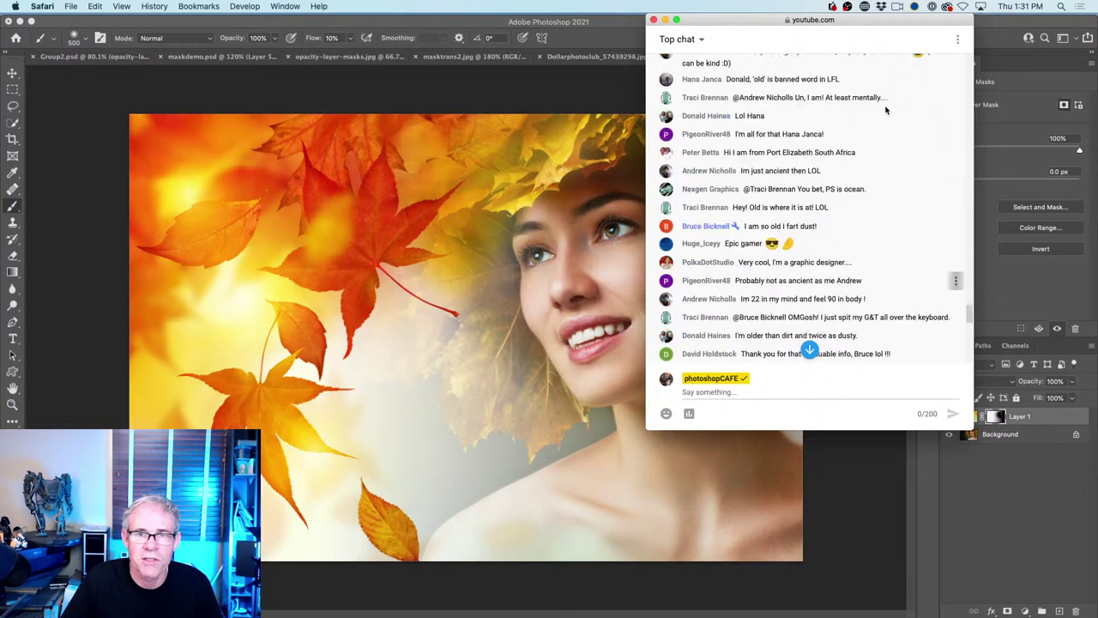
{"action": "scroll", "coordinate": [878, 144], "scroll_direction": "up", "scroll_amount": 10}
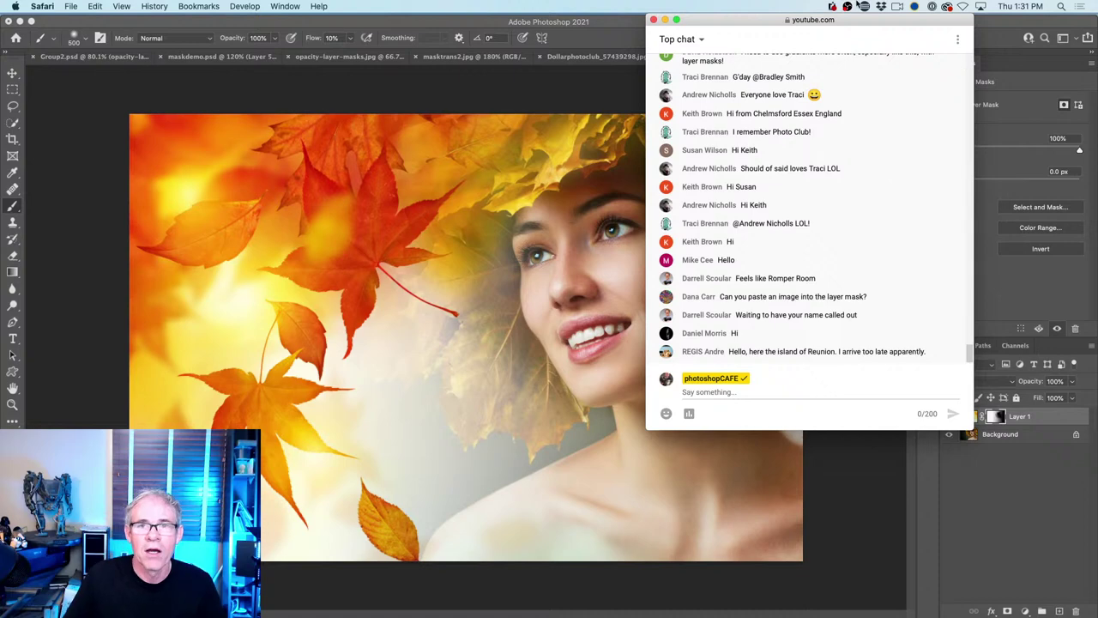
{"action": "left_click_drag", "start_coordinate": [874, 24], "coordinate": [969, 23]}
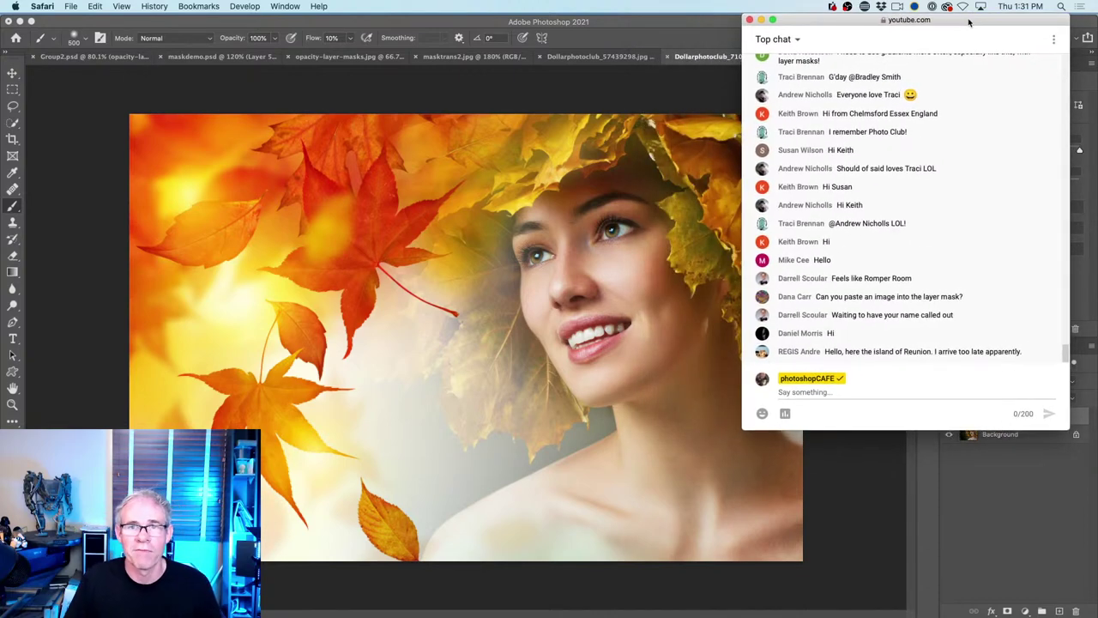
Switch back to Photoshop, realign its window with the screen, and bring the live chat forward to read the new questions
{"action": "left_click", "coordinate": [608, 24]}
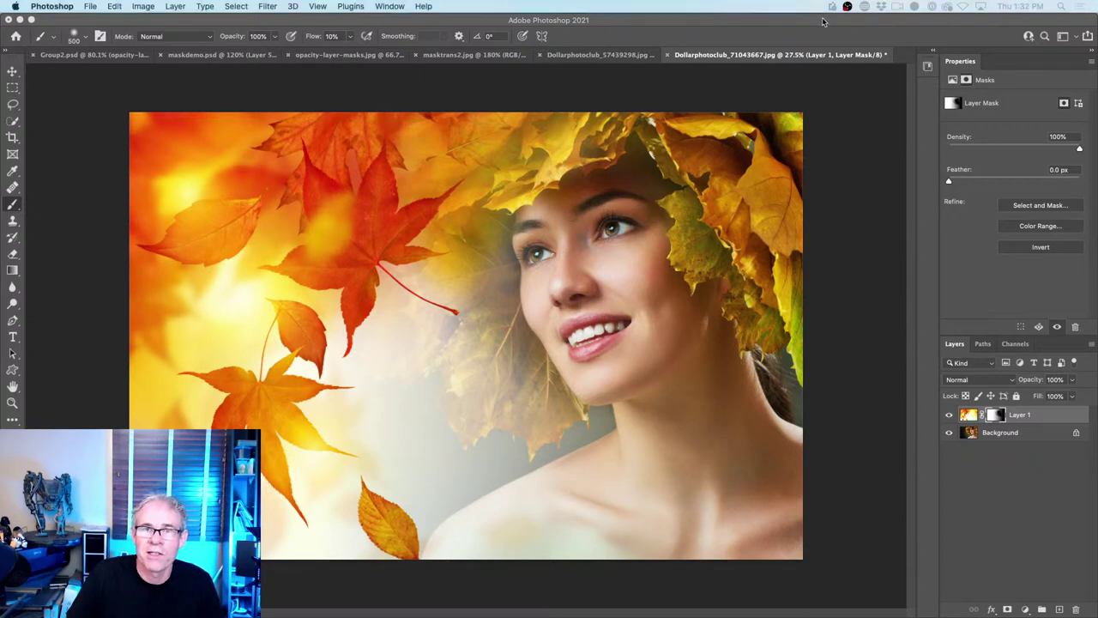
{"action": "left_click_drag", "start_coordinate": [807, 17], "coordinate": [674, 95]}
{"action": "left_click", "coordinate": [749, 19]}
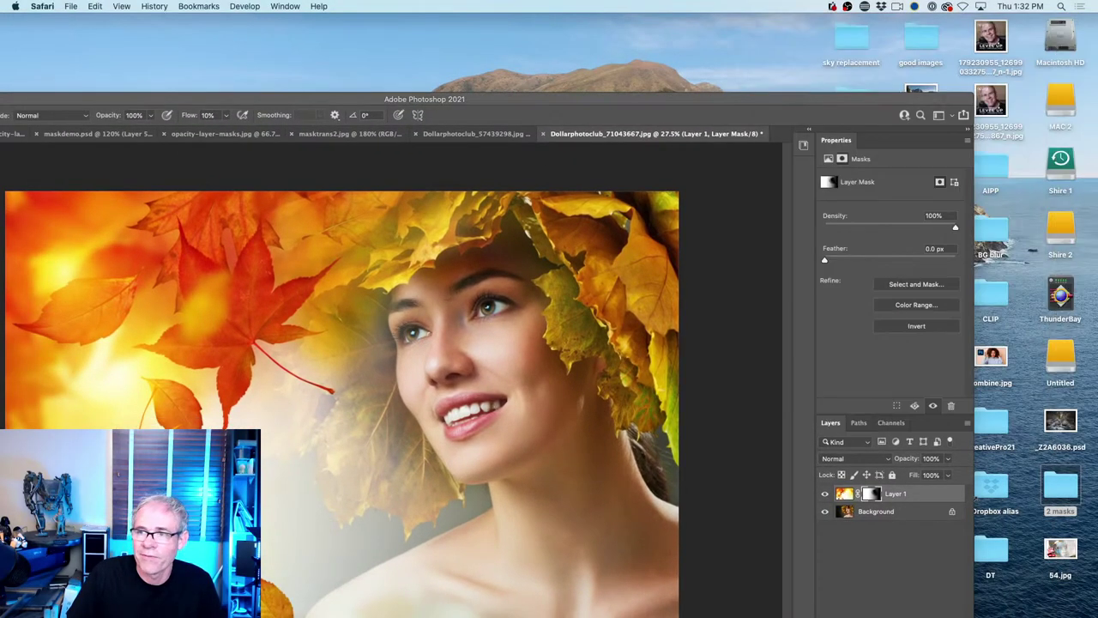
{"action": "double_click", "coordinate": [589, 101]}
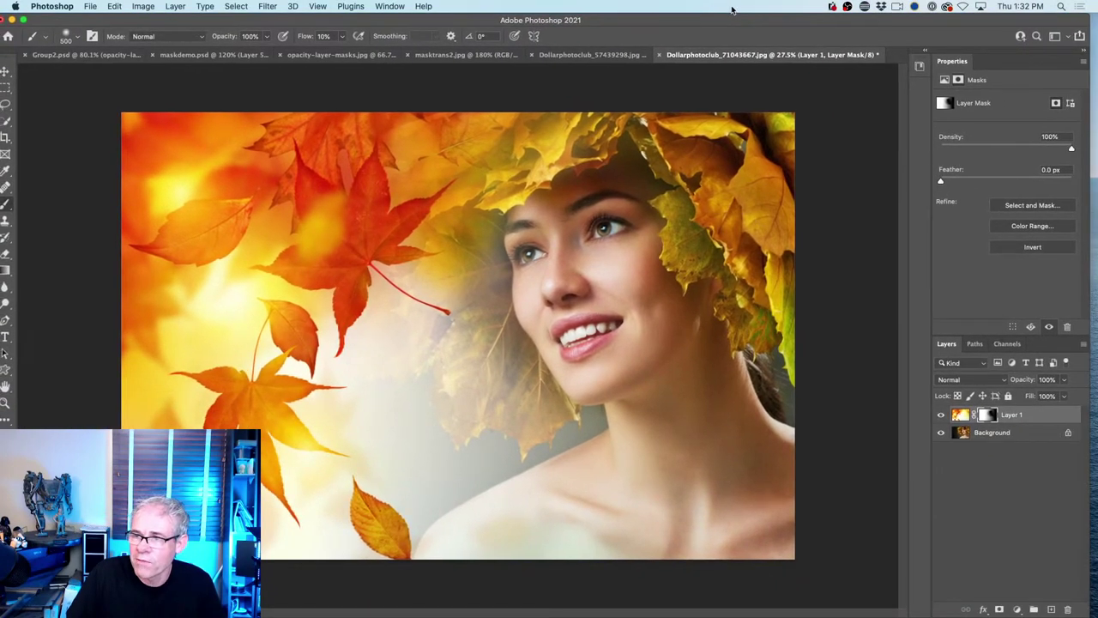
{"action": "left_click_drag", "start_coordinate": [753, 20], "coordinate": [763, 19]}
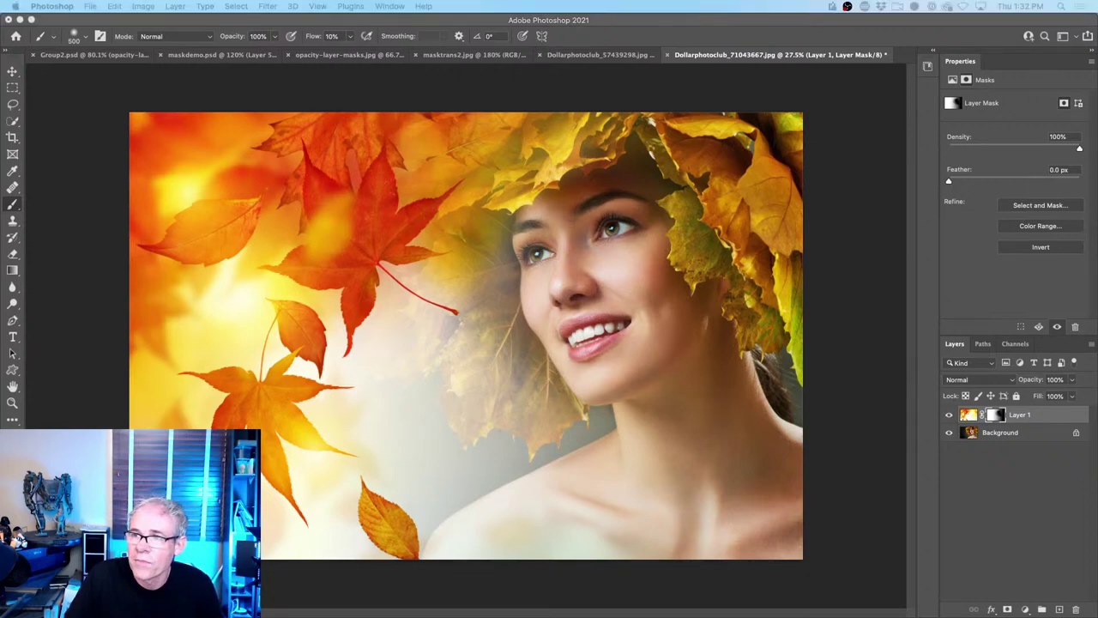
{"action": "left_click", "coordinate": [650, 79]}
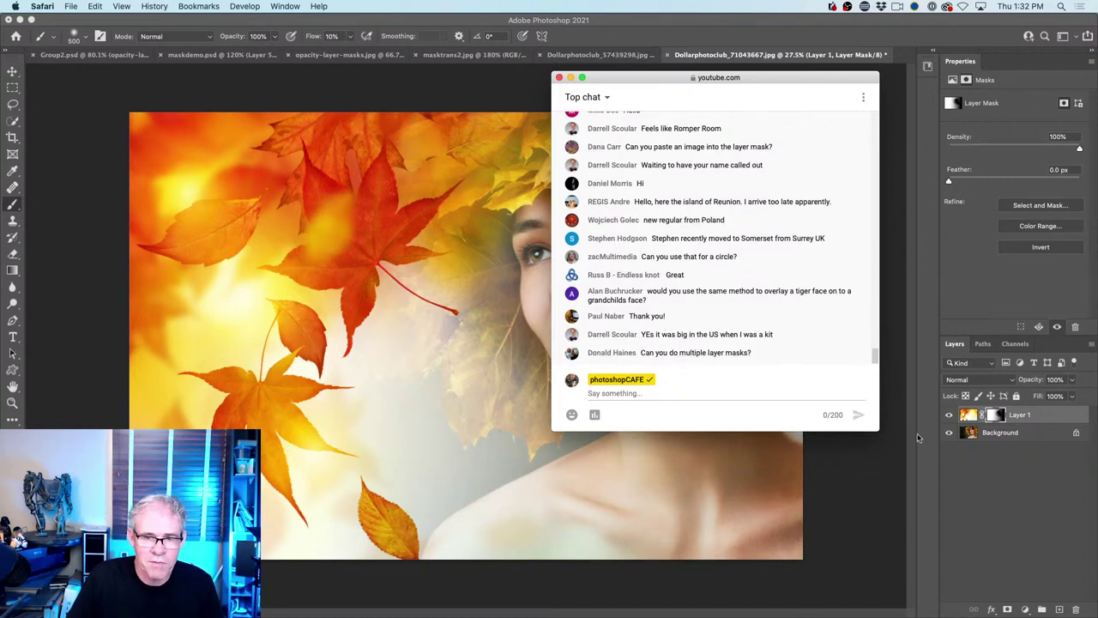
Return to Photoshop, put Layer 1 into a group of its own, and add a white layer mask to that group
{"action": "left_click", "coordinate": [1022, 499]}
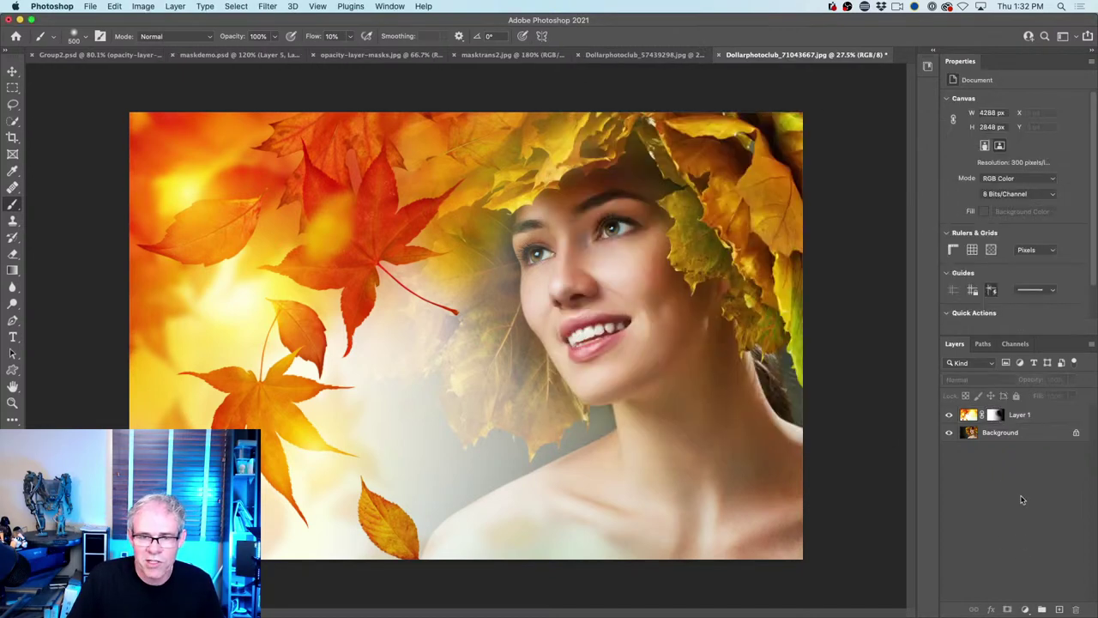
{"action": "left_click", "coordinate": [969, 415]}
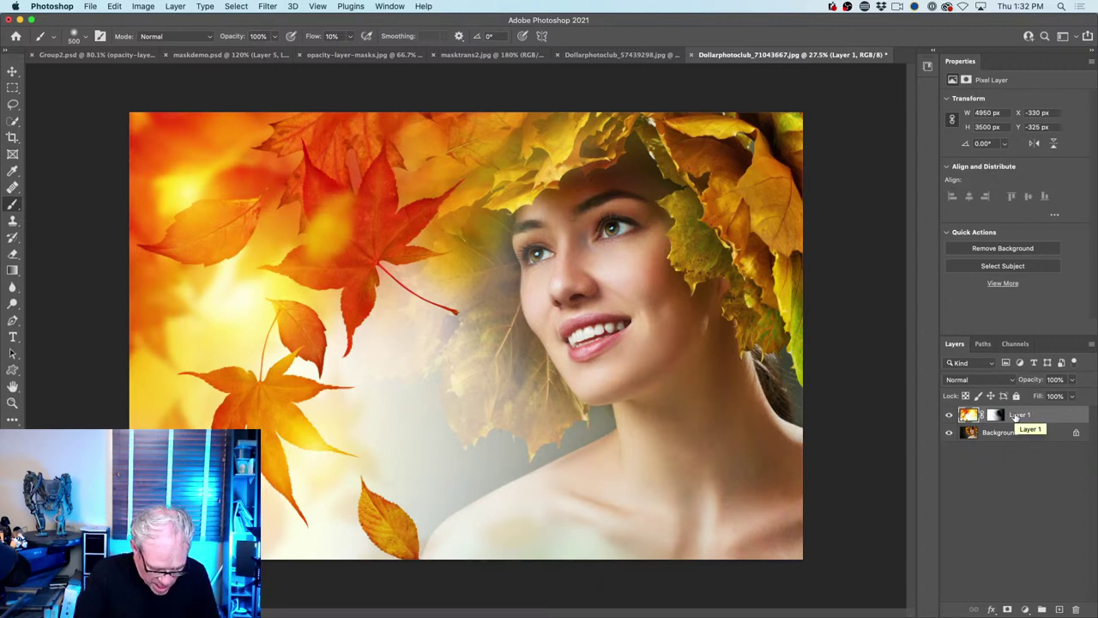
{"action": "key", "text": "super+g"}
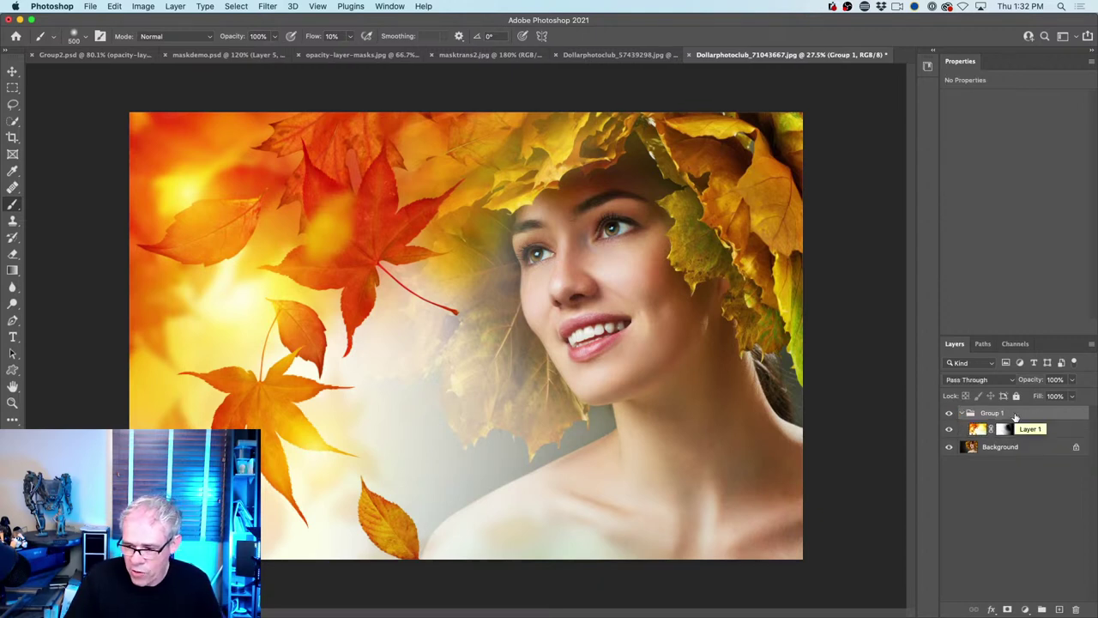
{"action": "left_click", "coordinate": [962, 412]}
{"action": "left_click", "coordinate": [963, 413]}
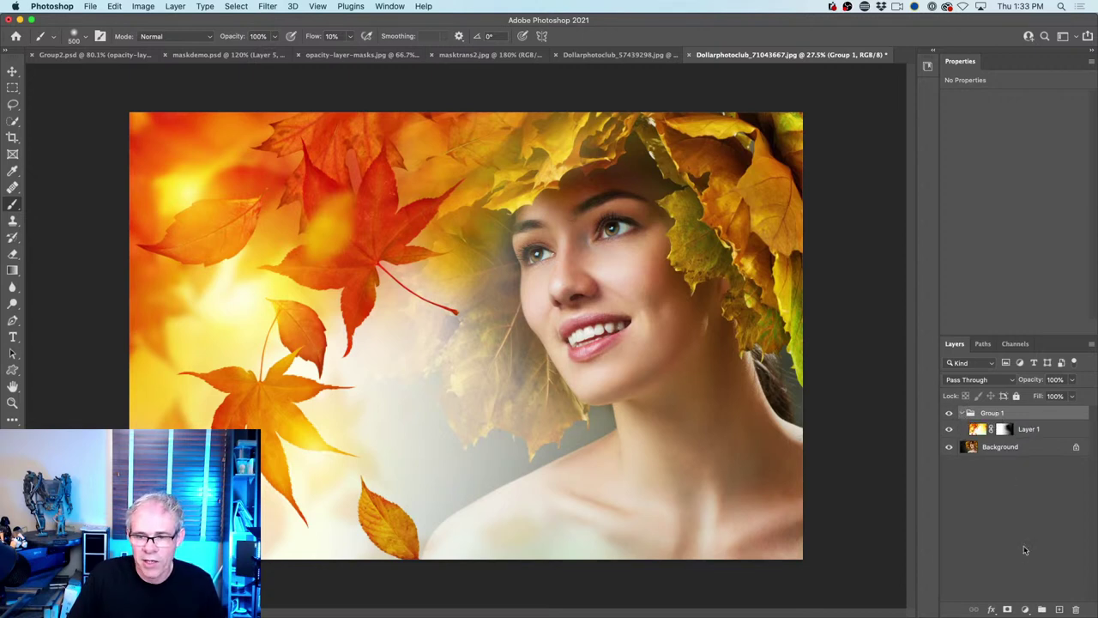
{"action": "left_click", "coordinate": [1008, 608]}
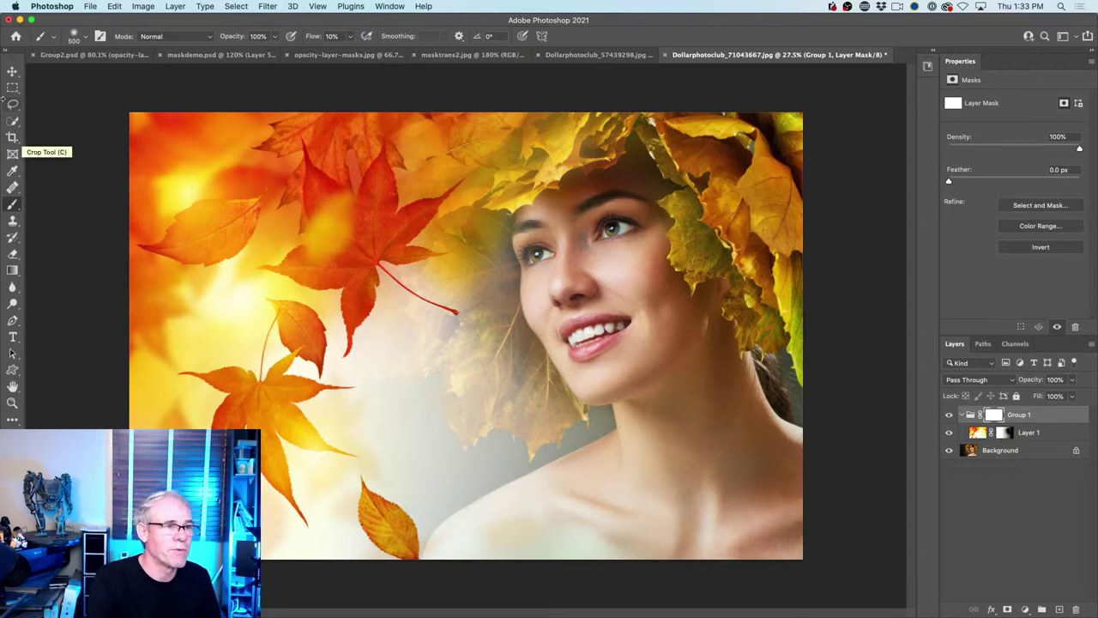
Draw a large elliptical selection across the leaves and the face, and invert it to select the area outside the ellipse
{"action": "left_click", "coordinate": [13, 89]}
{"action": "left_click_drag", "start_coordinate": [13, 89], "coordinate": [68, 96]}
{"action": "left_click_drag", "start_coordinate": [315, 179], "coordinate": [736, 525]}
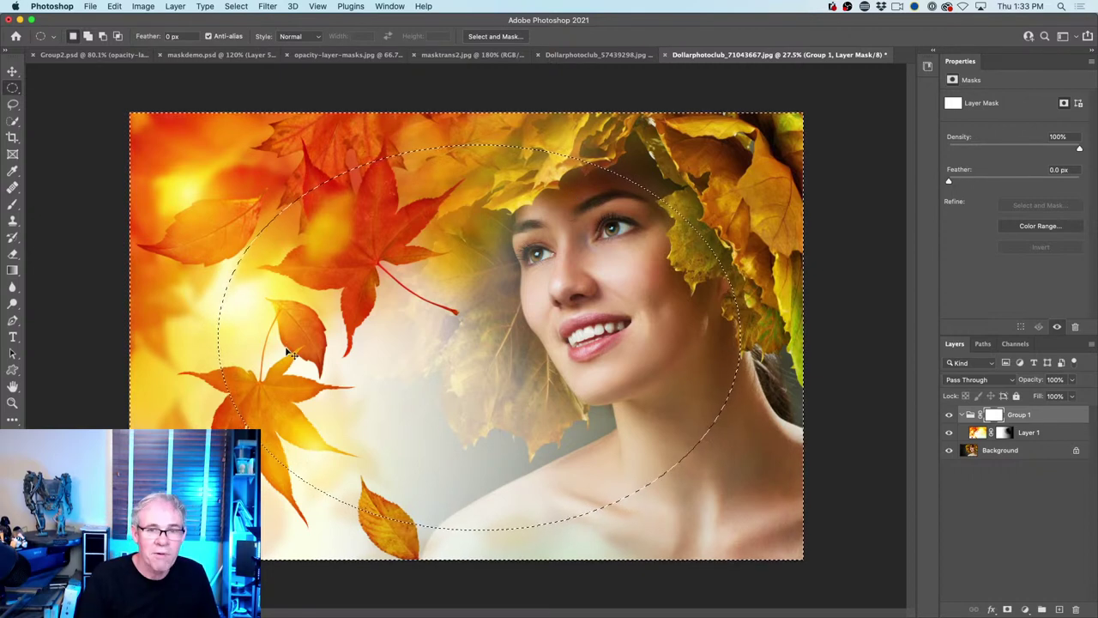
{"action": "key", "text": "shift+super+i"}
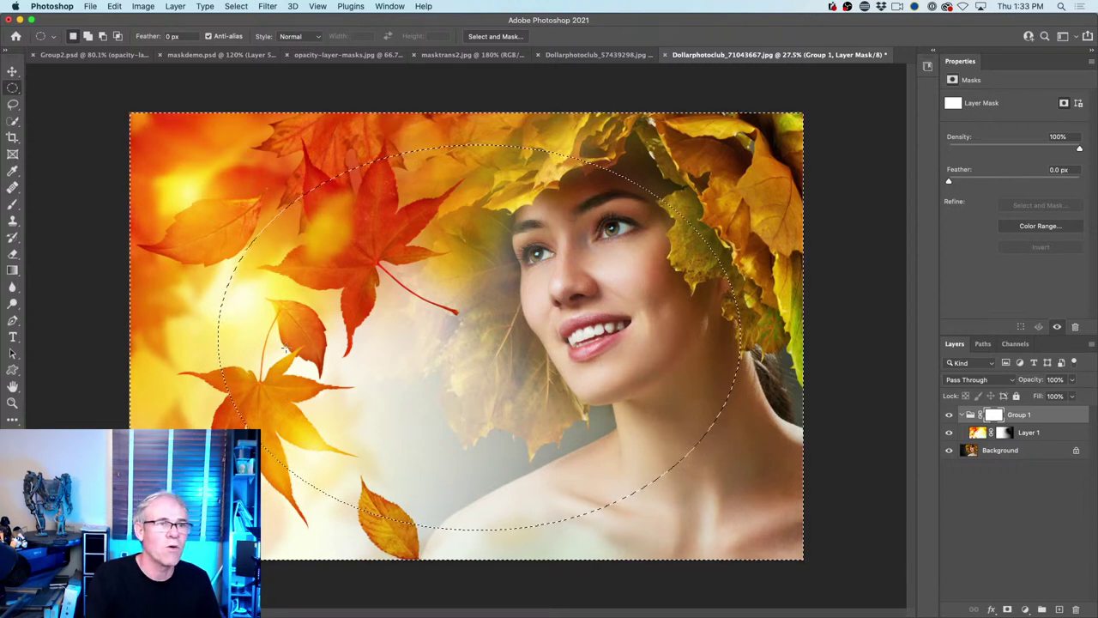
{"action": "left_click", "coordinate": [232, 6]}
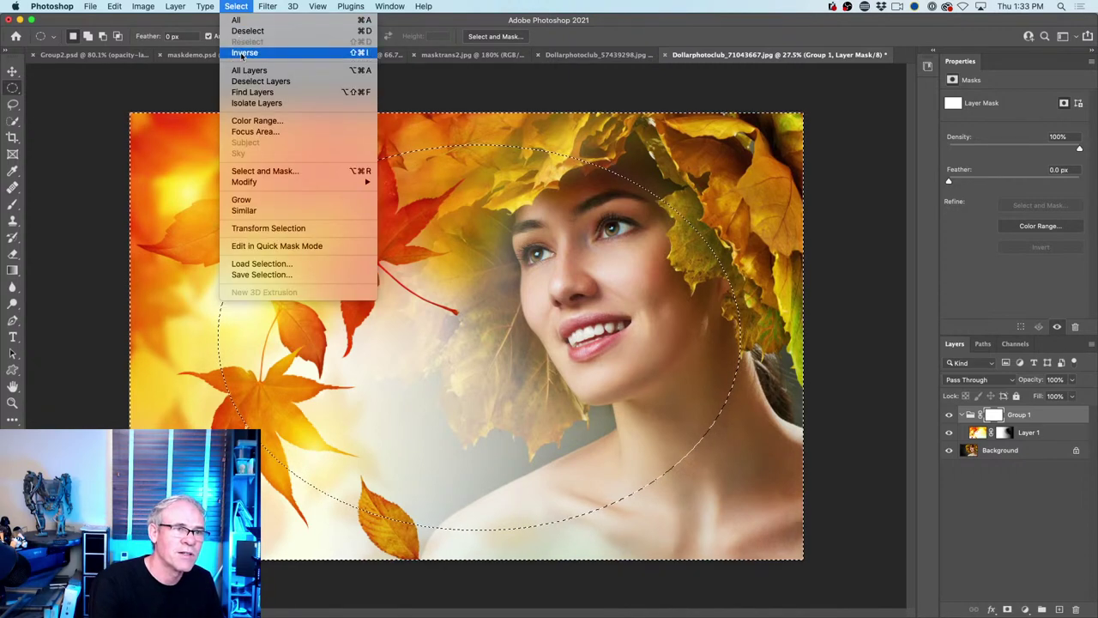
{"action": "left_click", "coordinate": [175, 89]}
{"action": "left_click", "coordinate": [275, 186]}
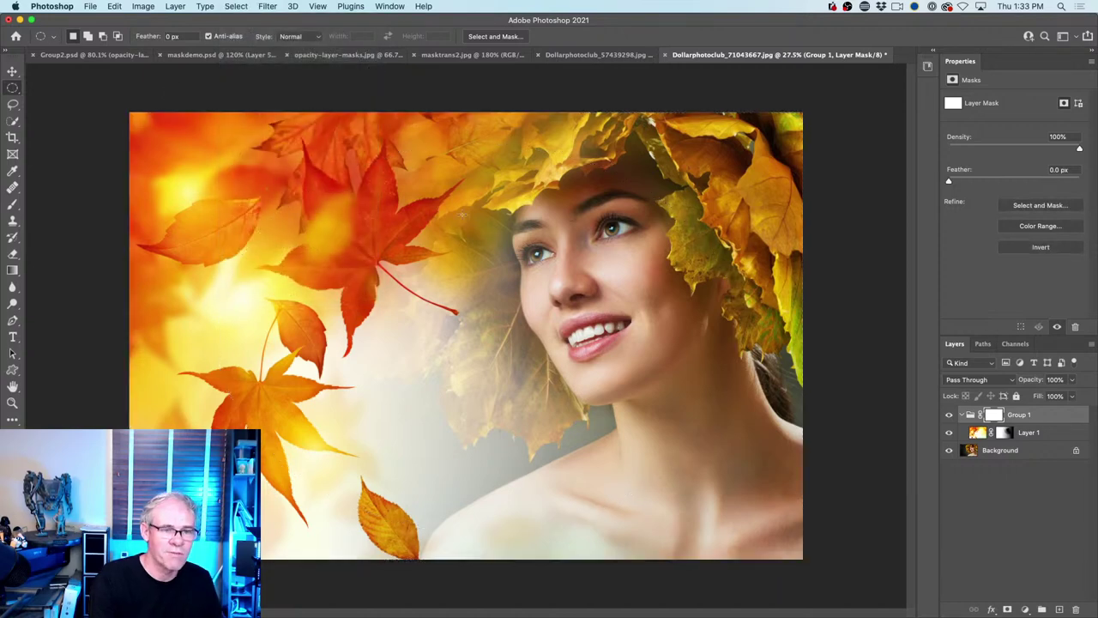
{"action": "key", "text": "shift+super+i"}
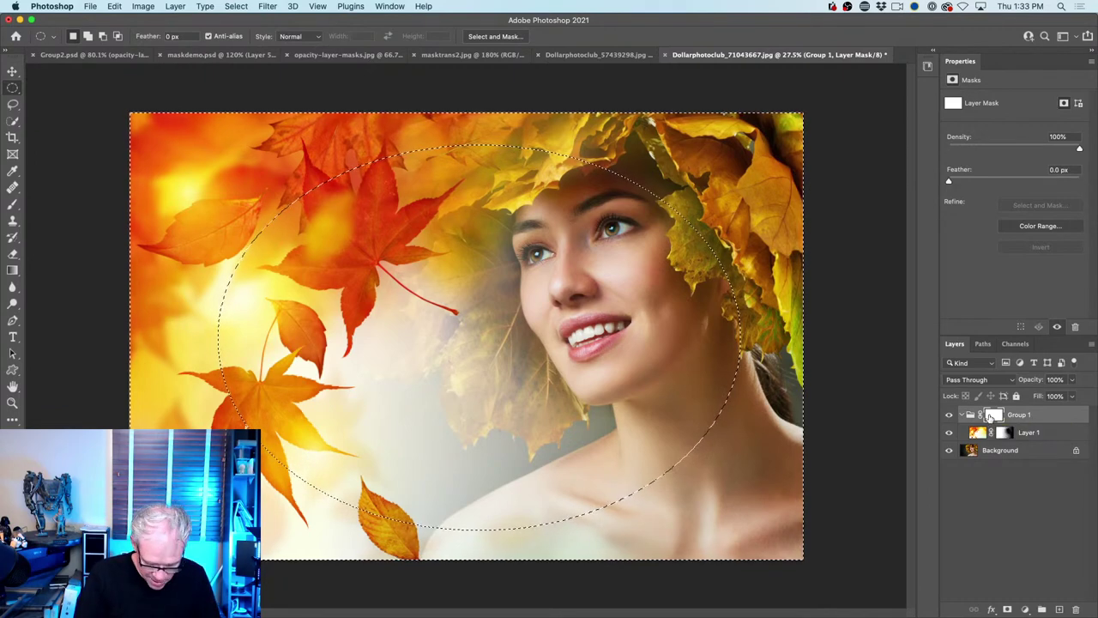
Fill the selected area outside the ellipse with black on Group 1's mask, deselect, and nest that group inside a new group
{"action": "key", "text": "BackSpace"}
{"action": "key", "text": "super+d"}
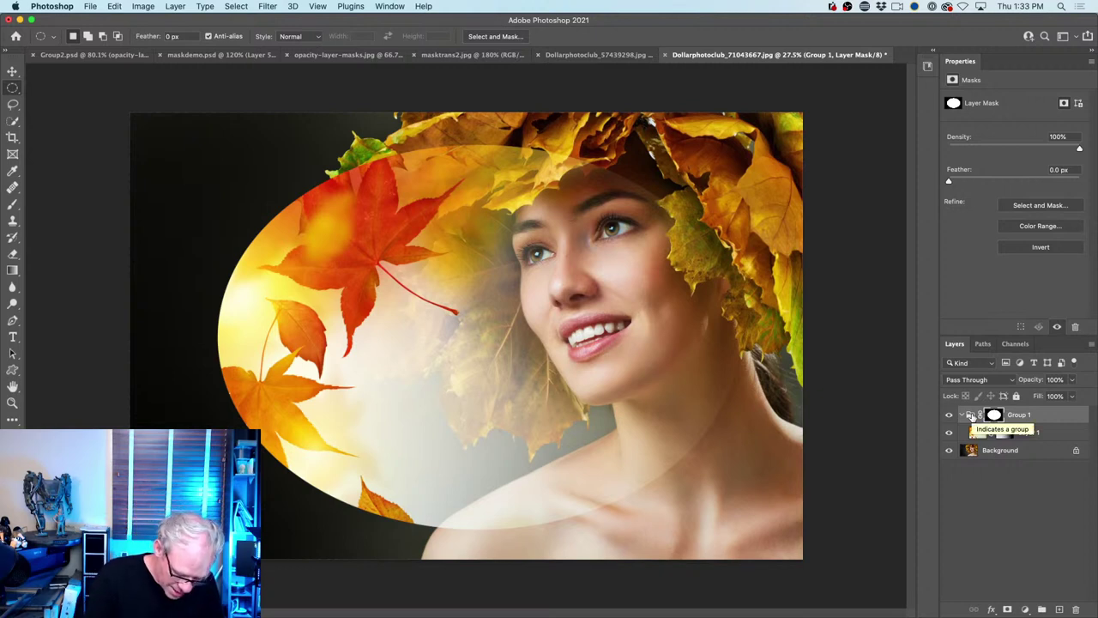
{"action": "key", "text": "super+g"}
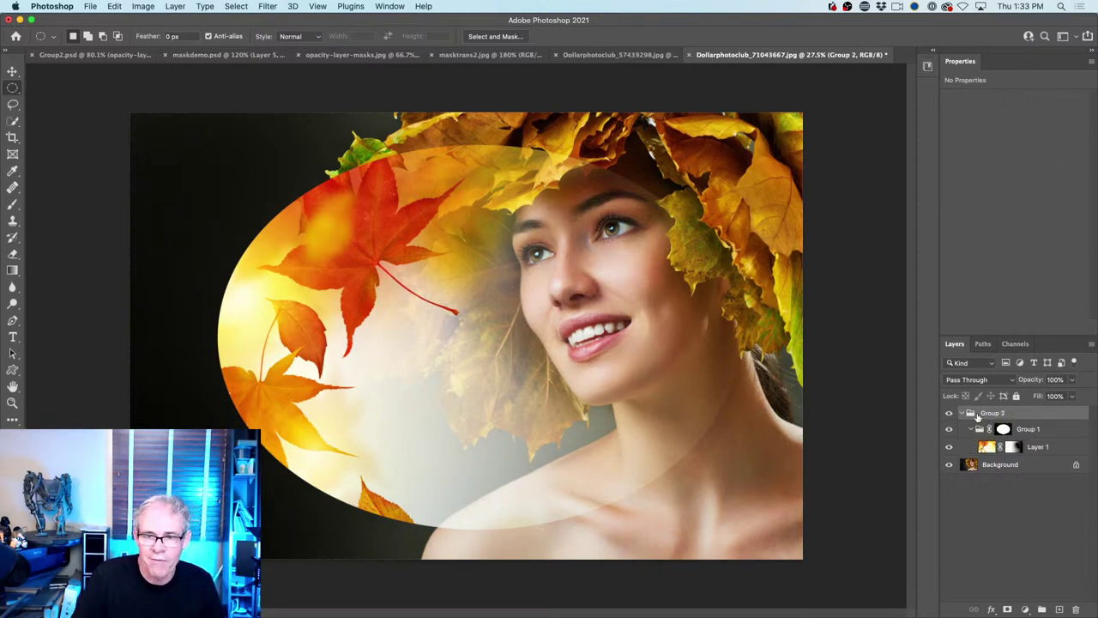
Make a thin horizontal rectangular selection across the picture, turn it into a mask on the outer group, and invert that mask
{"action": "left_click_drag", "start_coordinate": [12, 87], "coordinate": [43, 91]}
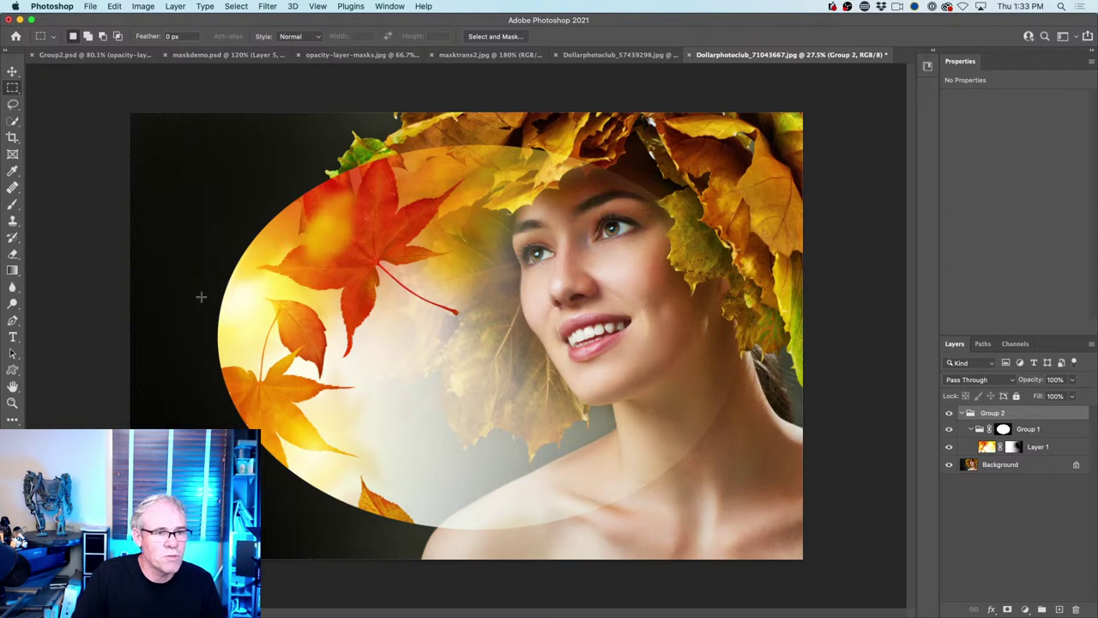
{"action": "left_click_drag", "start_coordinate": [199, 310], "coordinate": [790, 345]}
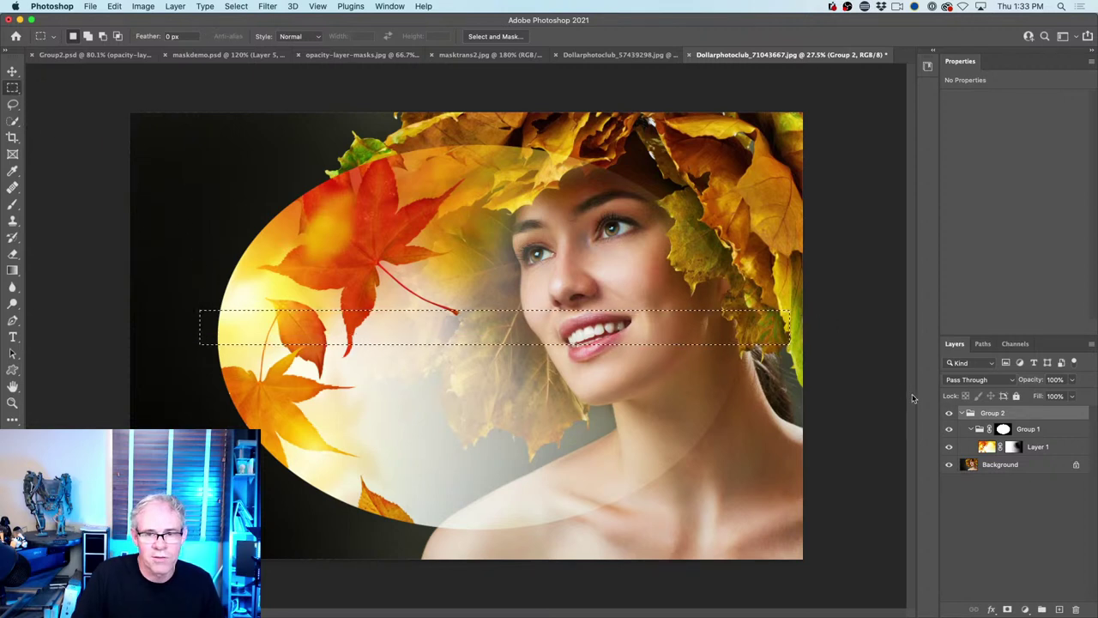
{"action": "left_click", "coordinate": [1007, 608]}
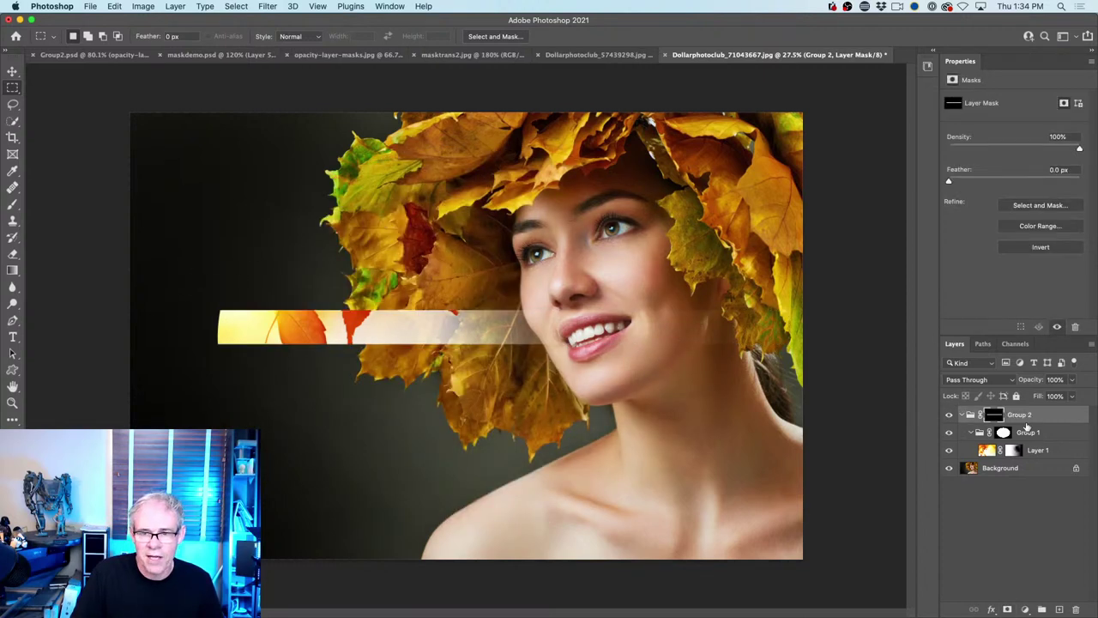
{"action": "key", "text": "super+i"}
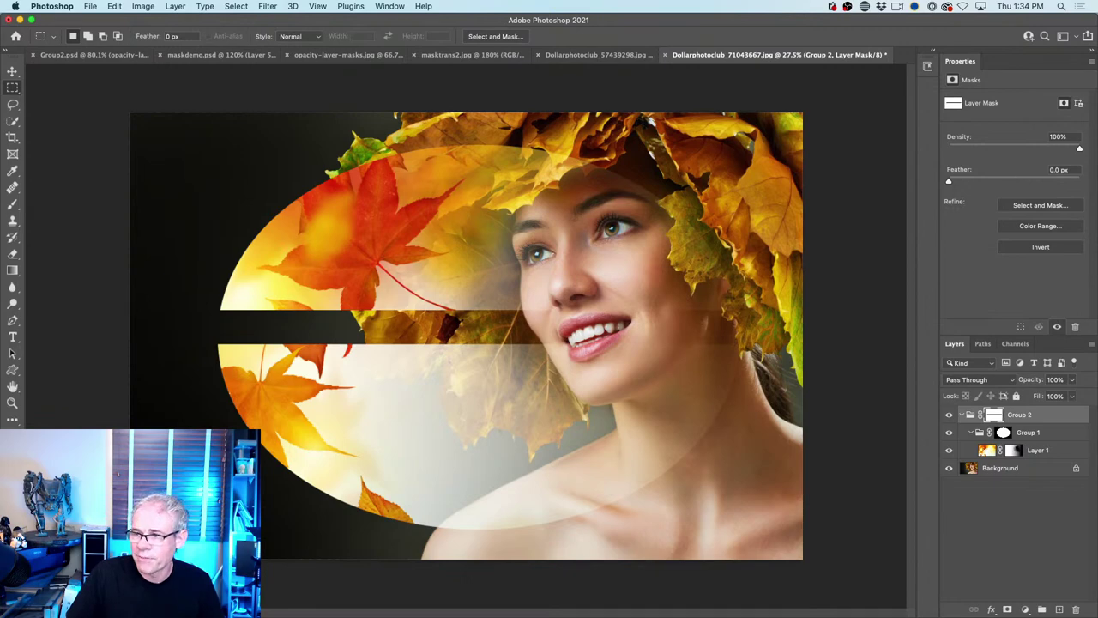
{"action": "mouse_move", "coordinate": [1006, 19]}
{"action": "left_mouse_down"}
{"action": "mouse_move", "coordinate": [954, 20]}
{"action": "mouse_move", "coordinate": [998, 19]}
{"action": "left_mouse_up"}
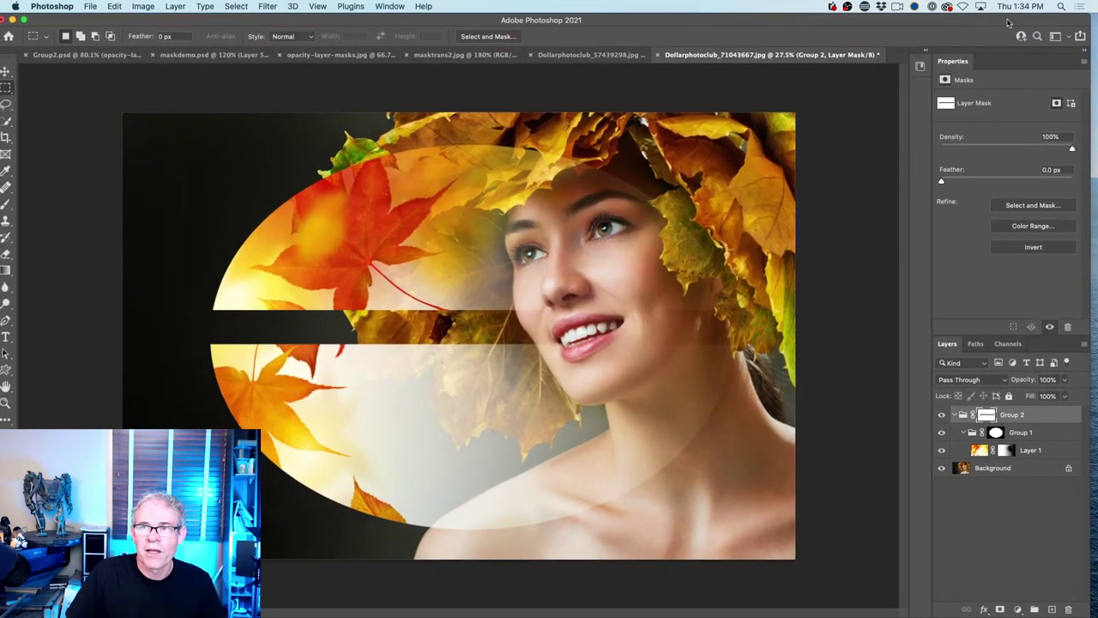
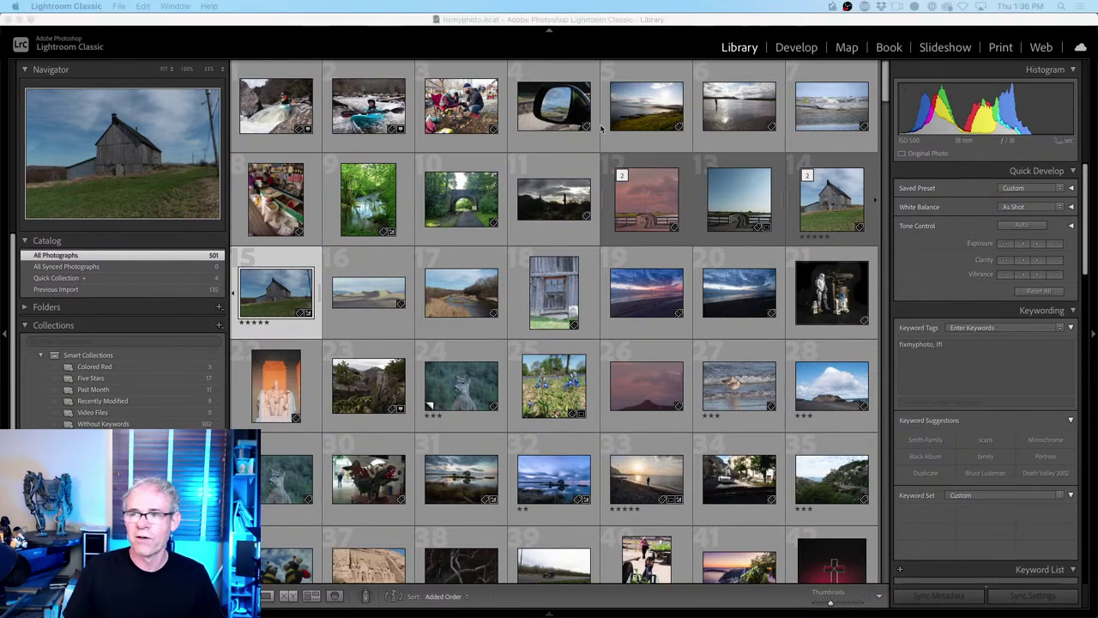
Switch to Lightroom Classic, open the close-up kayaking photo at full view, and compare it repeatedly with the neighbouring waterfall kayak shot
{"action": "left_click", "coordinate": [339, 24]}
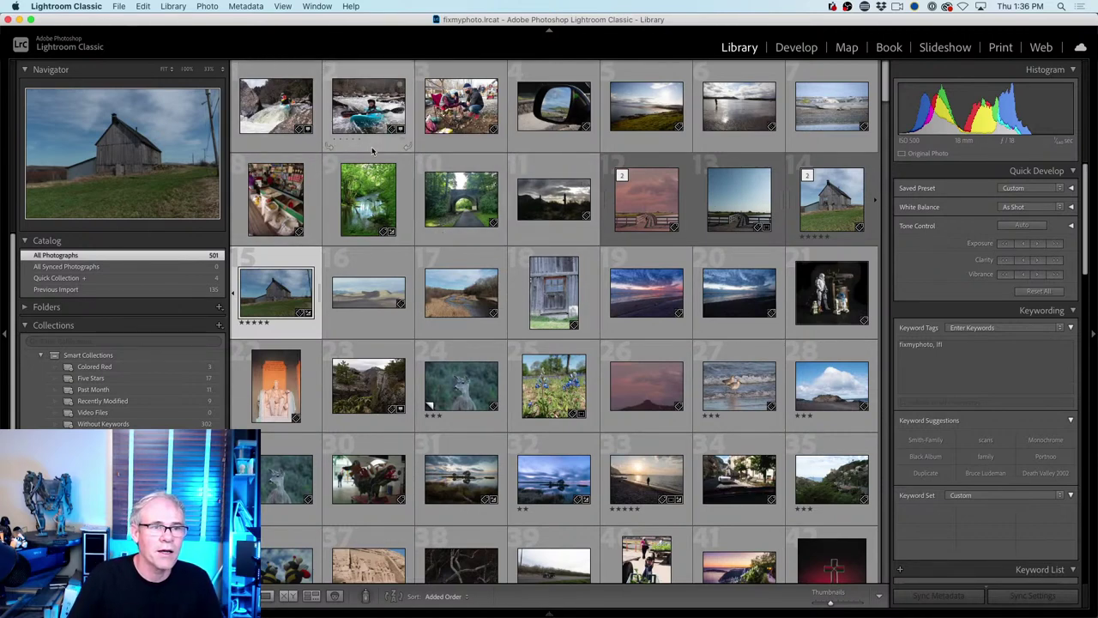
{"action": "double_click", "coordinate": [407, 144]}
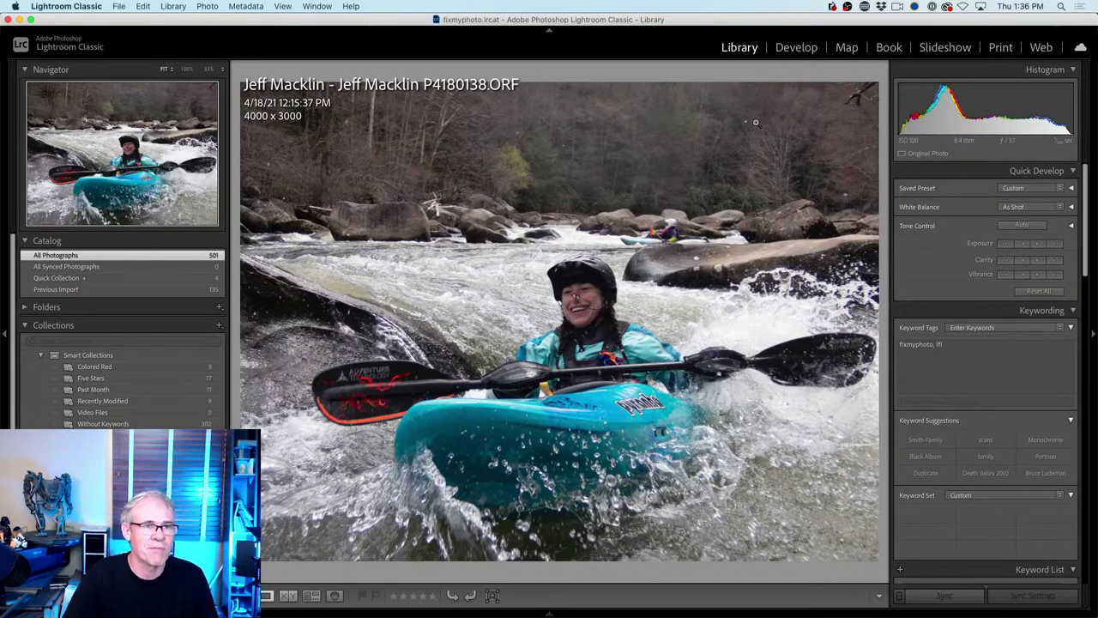
{"action": "key", "text": "Right"}
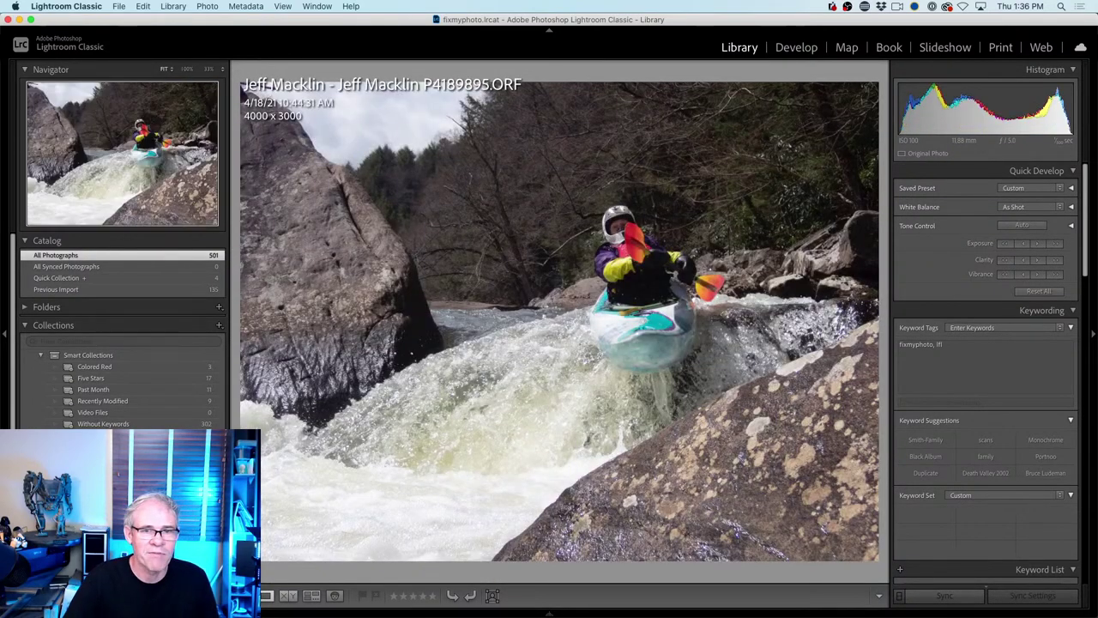
{"action": "key", "text": "Left"}
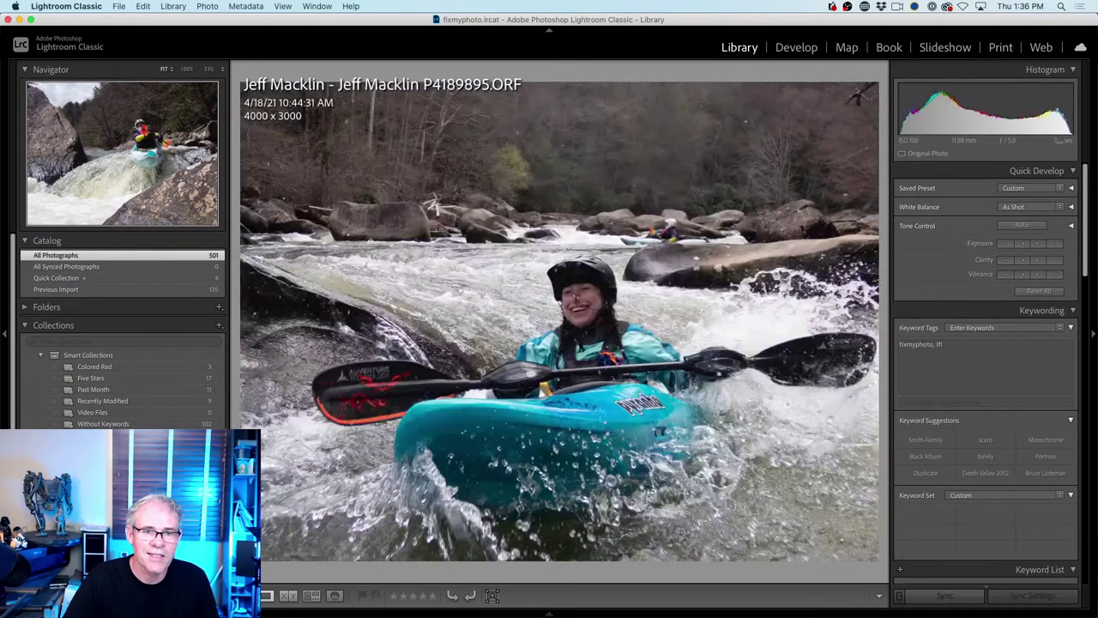
{"action": "key", "text": "Right"}
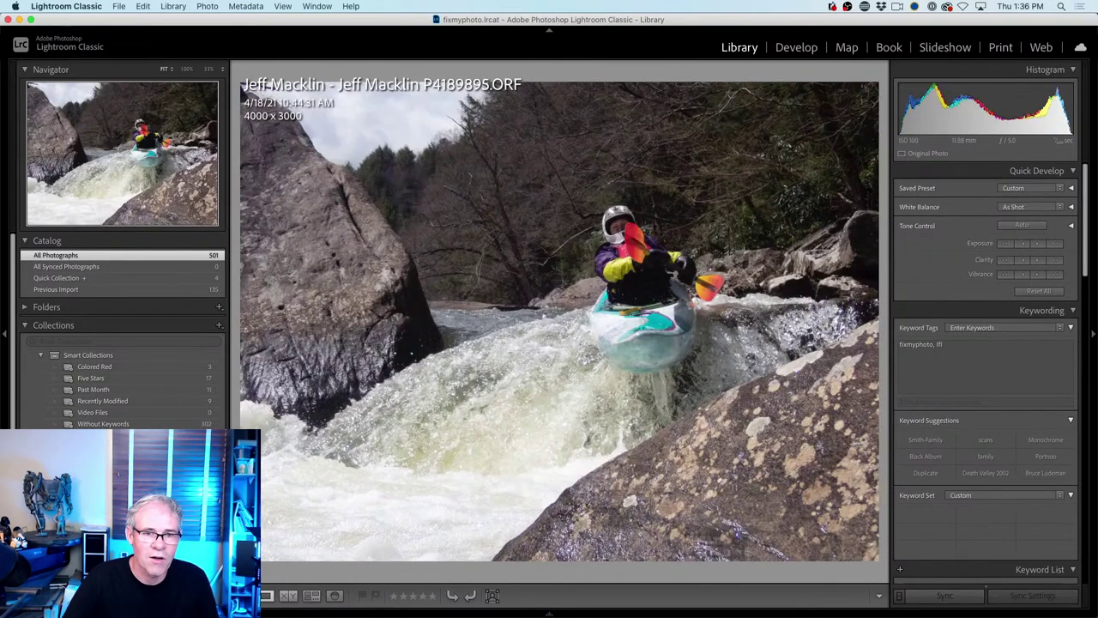
{"action": "key", "text": "Left"}
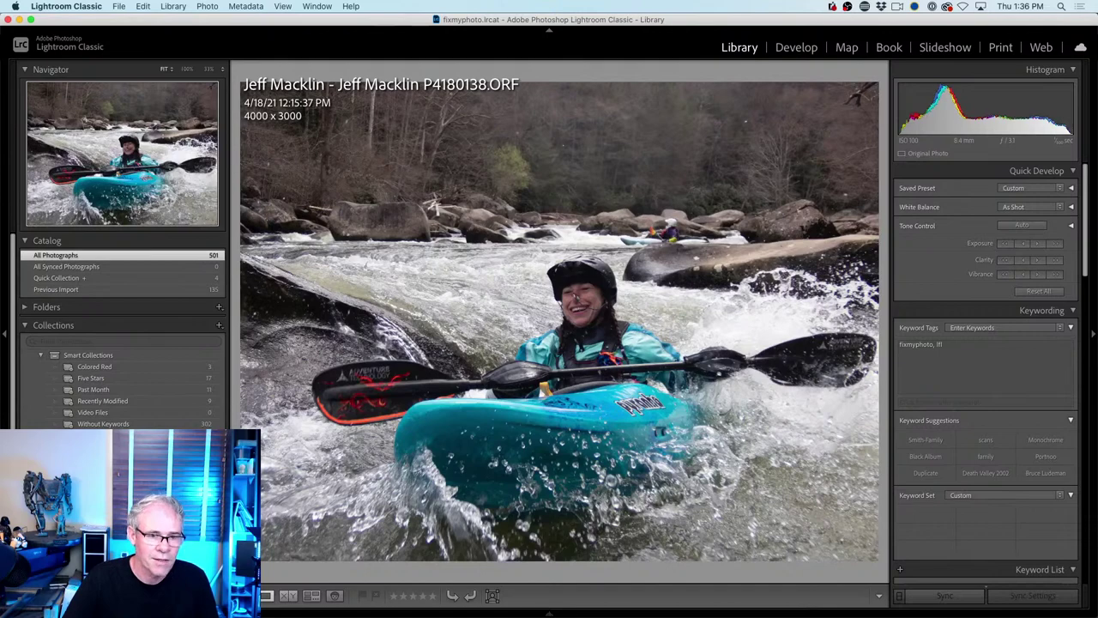
{"action": "key", "text": "Right"}
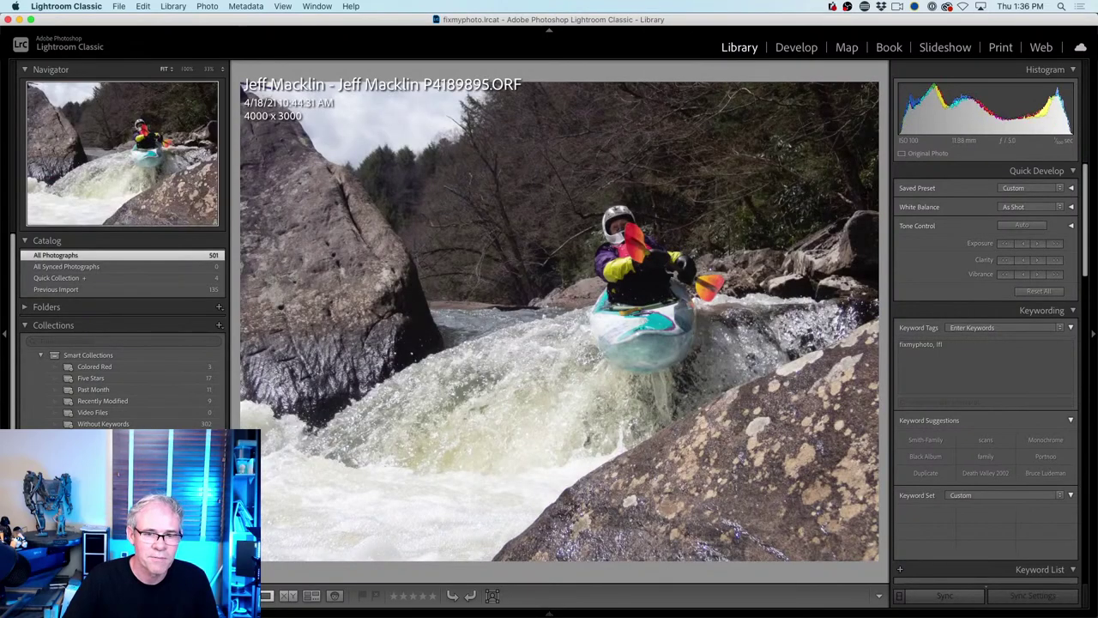
{"action": "key", "text": "Left"}
{"action": "key", "text": "Right"}
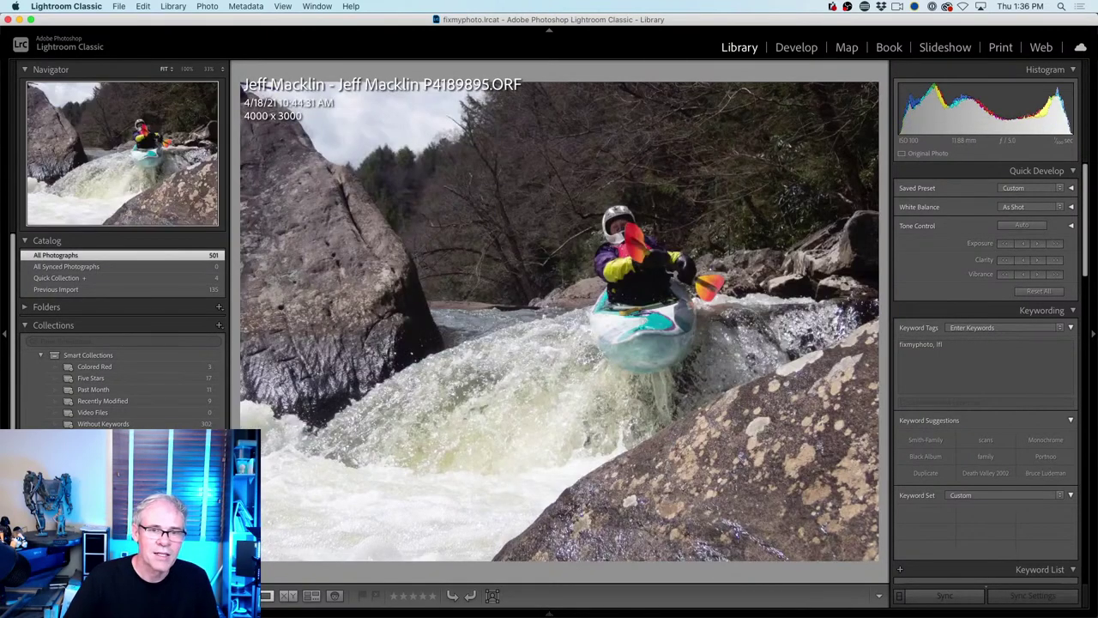
{"action": "key", "text": "Left"}
{"action": "key", "text": "Right"}
{"action": "key", "text": "Left"}
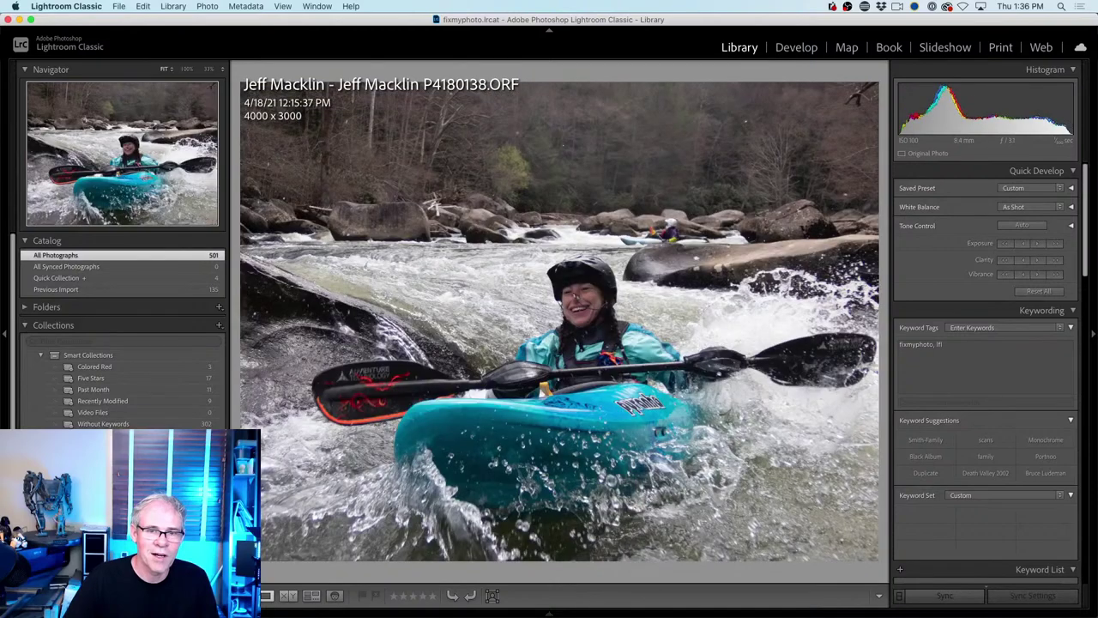
{"action": "key", "text": "Right"}
{"action": "key", "text": "Left"}
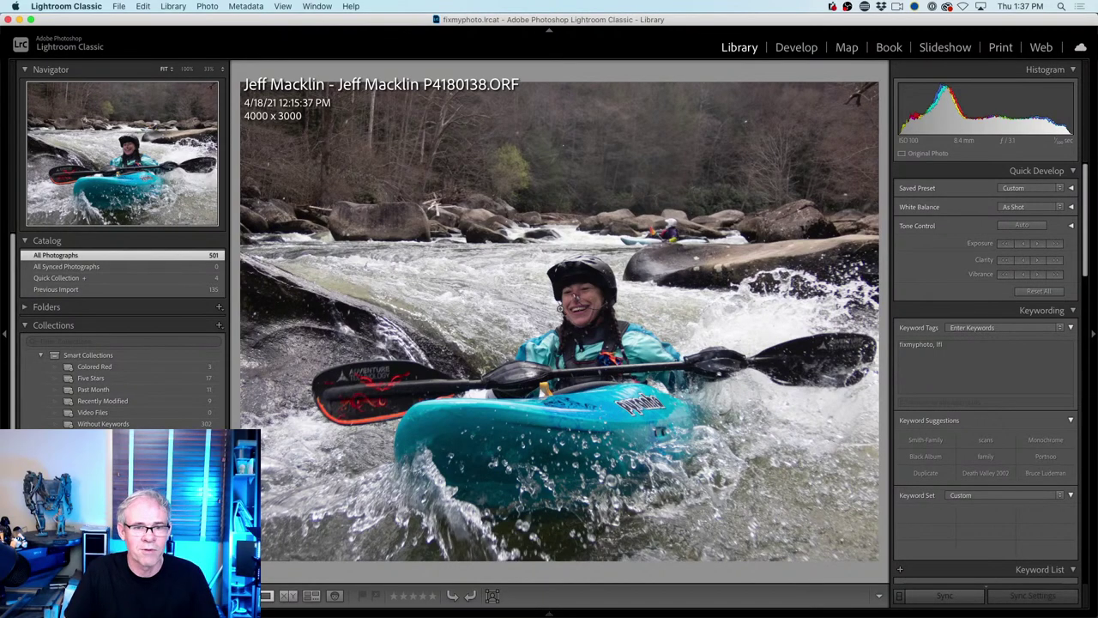
Inspect the smiling kayaker's face at 100%, zoom back out, view the camp chair photo, and return to the waterfall kayak shot
{"action": "left_click", "coordinate": [583, 300]}
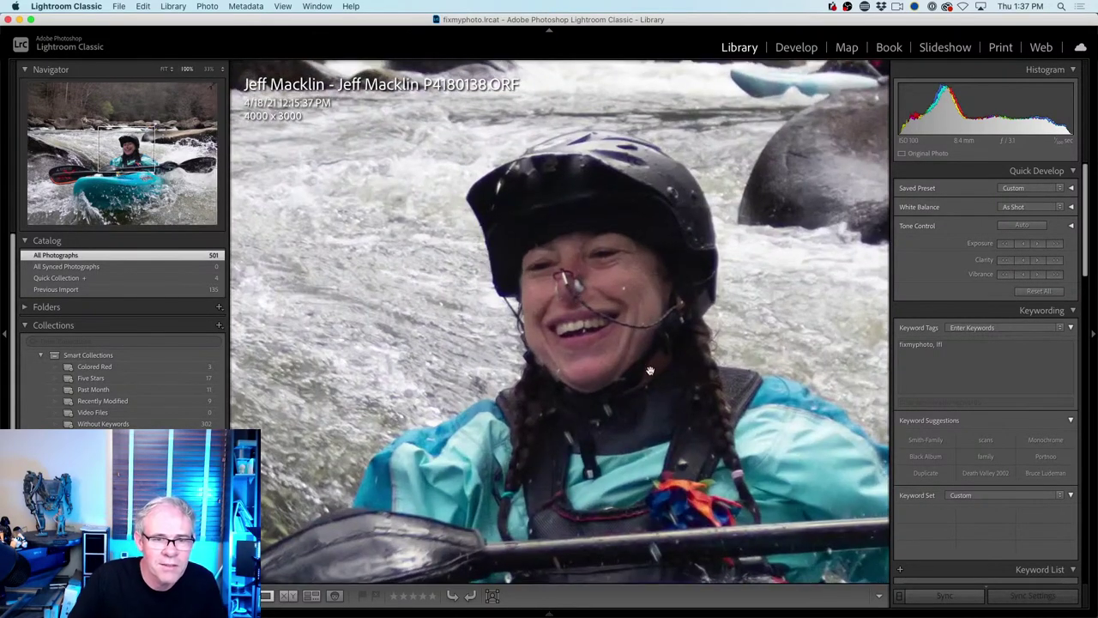
{"action": "left_click", "coordinate": [649, 283]}
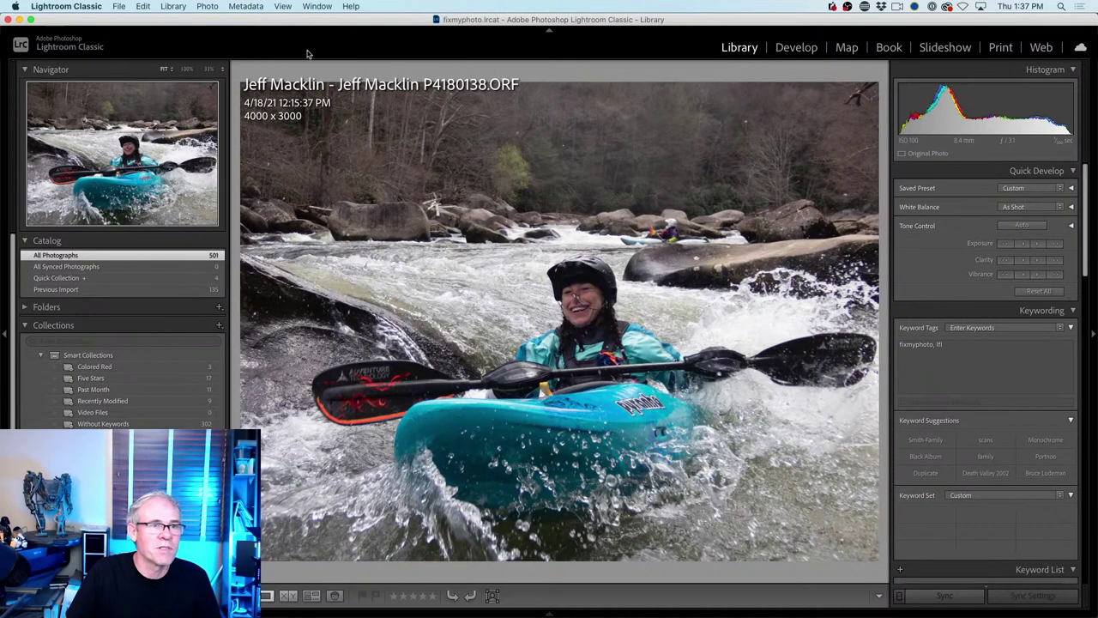
{"action": "key", "text": "Right"}
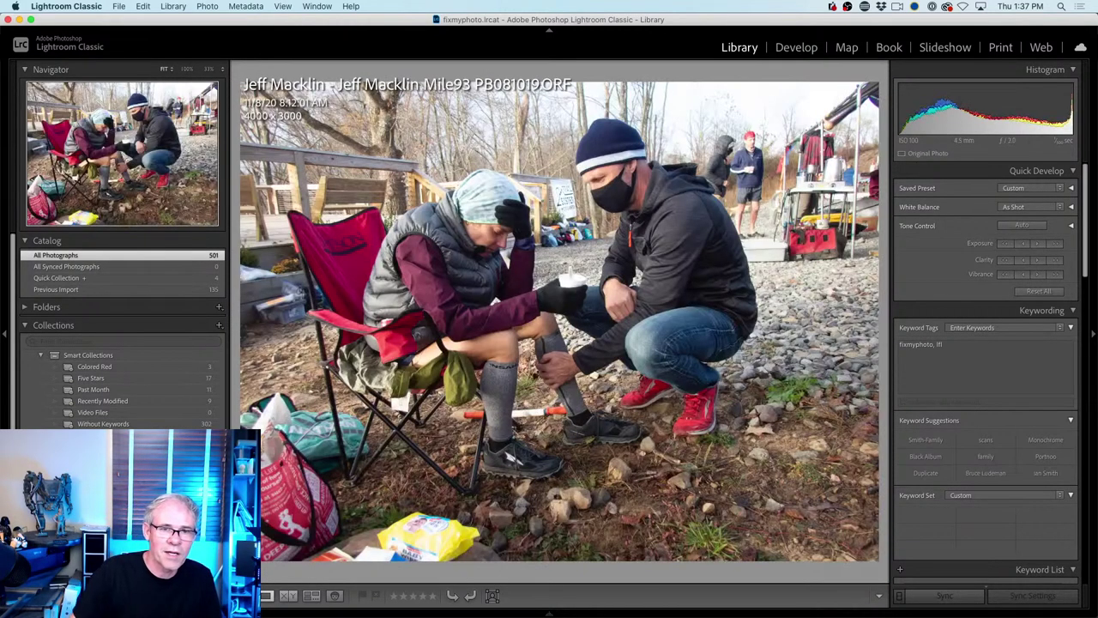
{"action": "key", "text": "Right"}
{"action": "key", "text": "Right"}
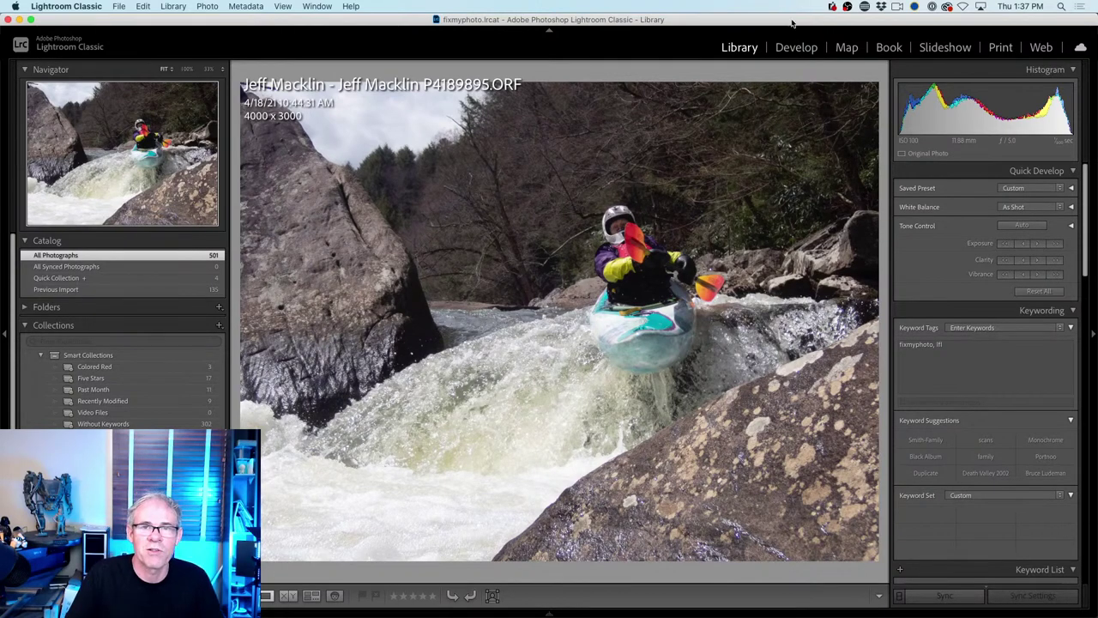
Develop the waterfall kayak photo with Contrast at -10, Highlights at -66 and Shadows at +62
{"action": "left_click", "coordinate": [797, 47]}
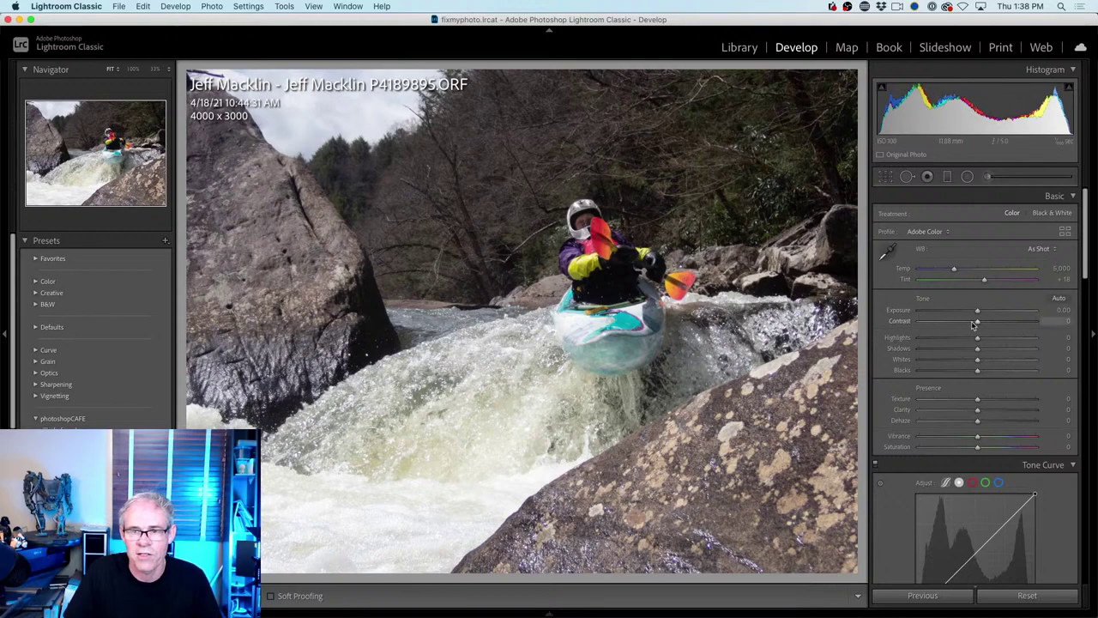
{"action": "left_click_drag", "start_coordinate": [978, 322], "coordinate": [970, 318]}
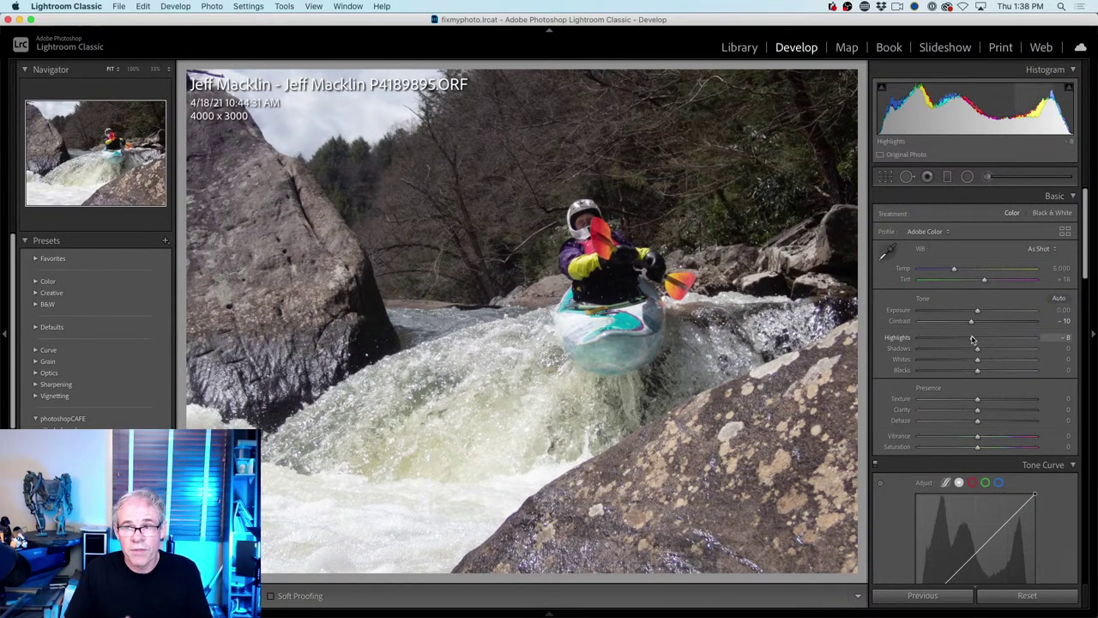
{"action": "mouse_move", "coordinate": [972, 340]}
{"action": "left_mouse_down"}
{"action": "mouse_move", "coordinate": [908, 333]}
{"action": "mouse_move", "coordinate": [962, 336]}
{"action": "left_mouse_up"}
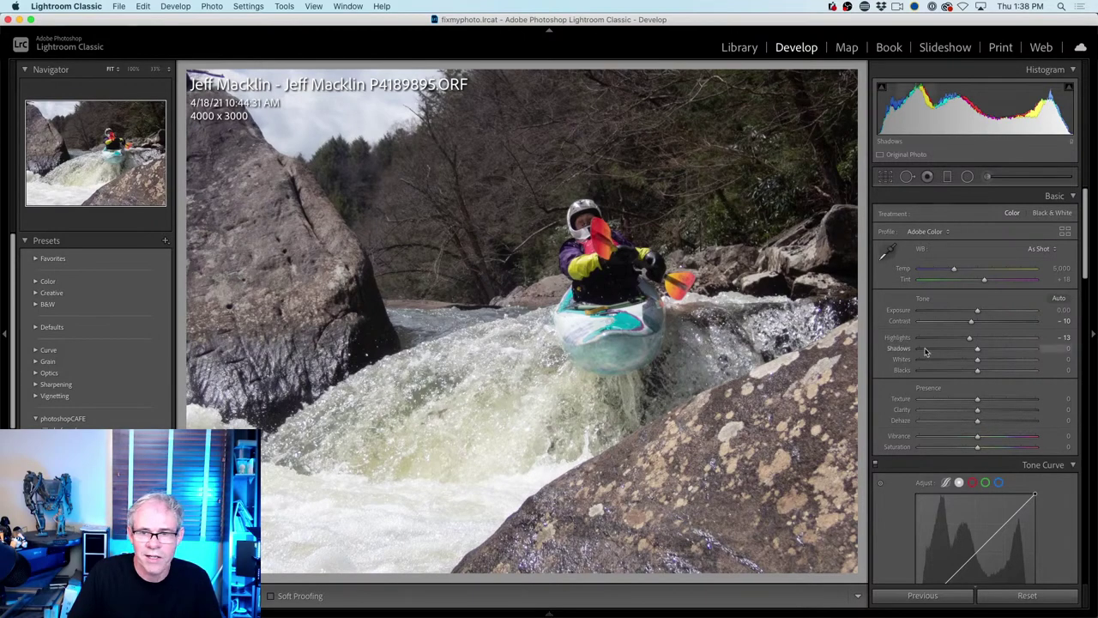
{"action": "left_click_drag", "start_coordinate": [970, 341], "coordinate": [938, 339]}
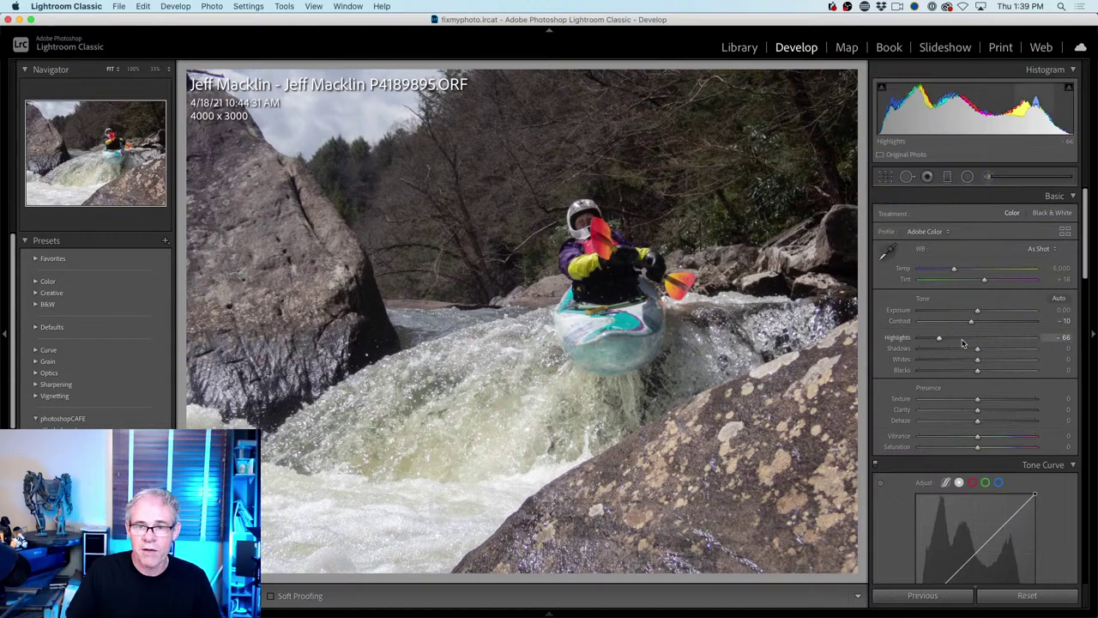
{"action": "left_click_drag", "start_coordinate": [984, 351], "coordinate": [1014, 347]}
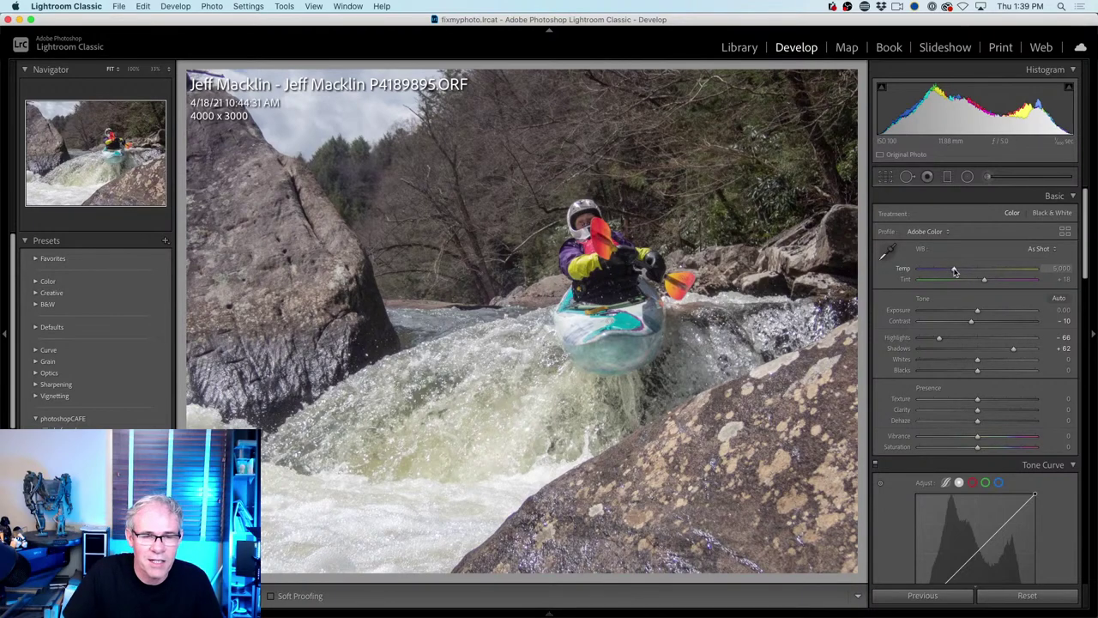
Warm the white balance Temp to 5,490 and compare the edited photo with its before version
{"action": "left_click_drag", "start_coordinate": [954, 271], "coordinate": [960, 270]}
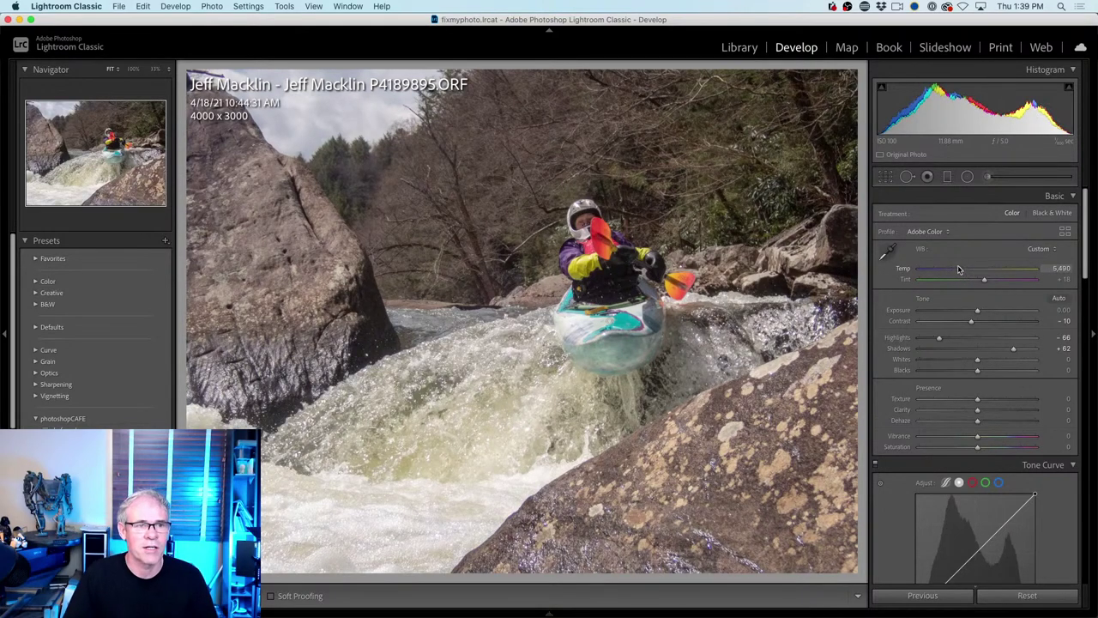
{"action": "key", "text": "backslash"}
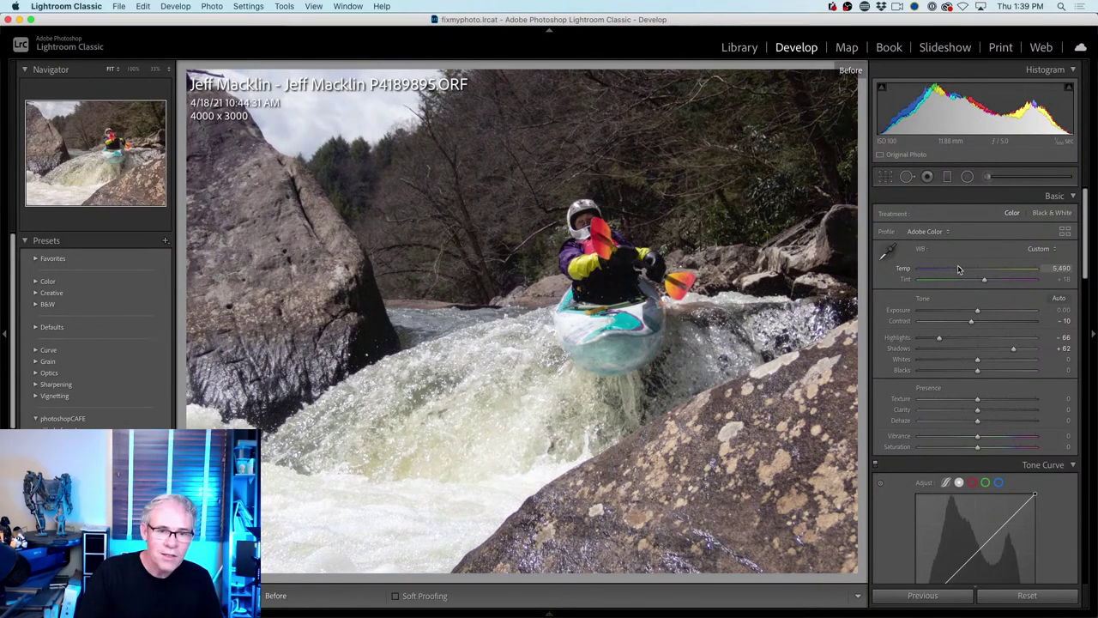
{"action": "key", "text": "backslash"}
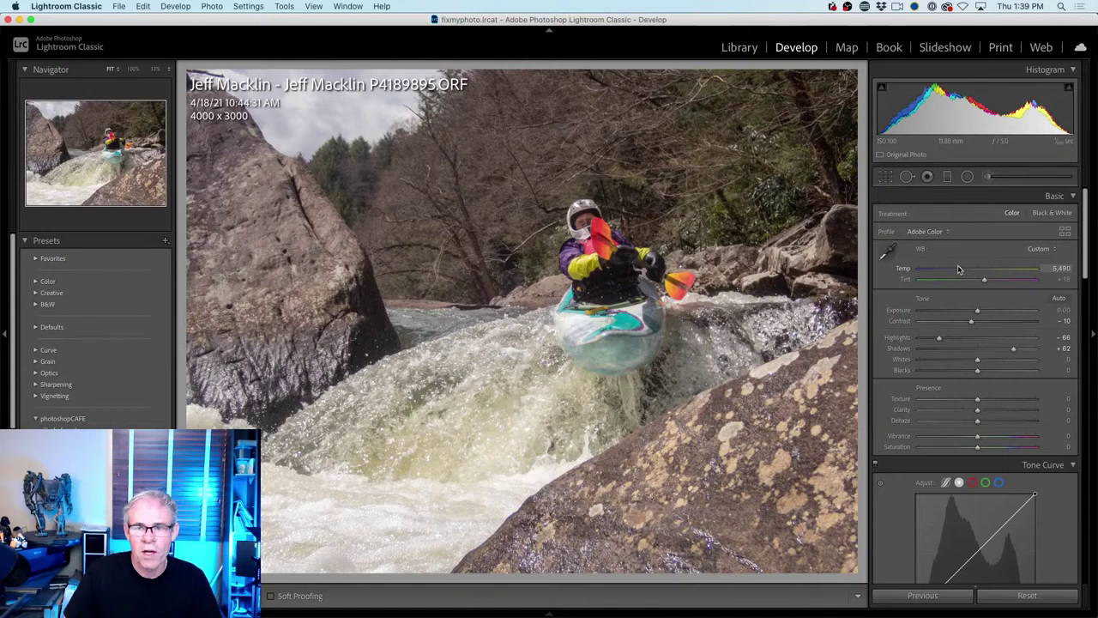
Try cooler white balance temperatures on the kayak photo and settle on a Temp of 4,659
{"action": "left_click_drag", "start_coordinate": [959, 269], "coordinate": [938, 272]}
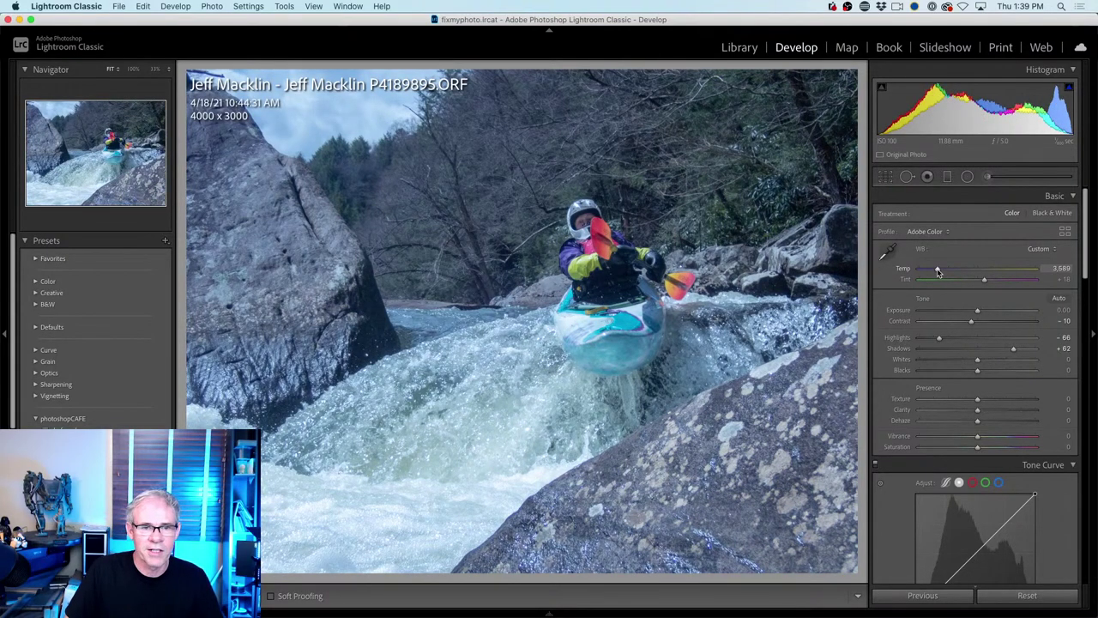
{"action": "left_click_drag", "start_coordinate": [938, 272], "coordinate": [956, 271]}
{"action": "left_click_drag", "start_coordinate": [959, 271], "coordinate": [935, 284]}
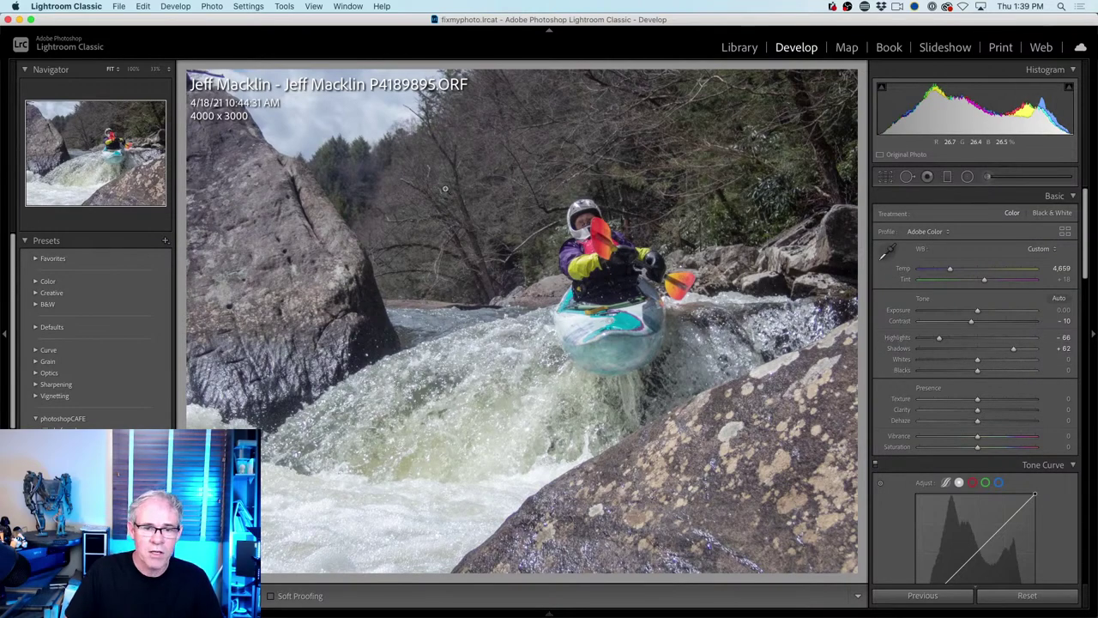
Send the adjusted kayak photo from Lightroom Classic to Adobe Photoshop 2021 for editing
{"action": "right_click", "coordinate": [525, 219]}
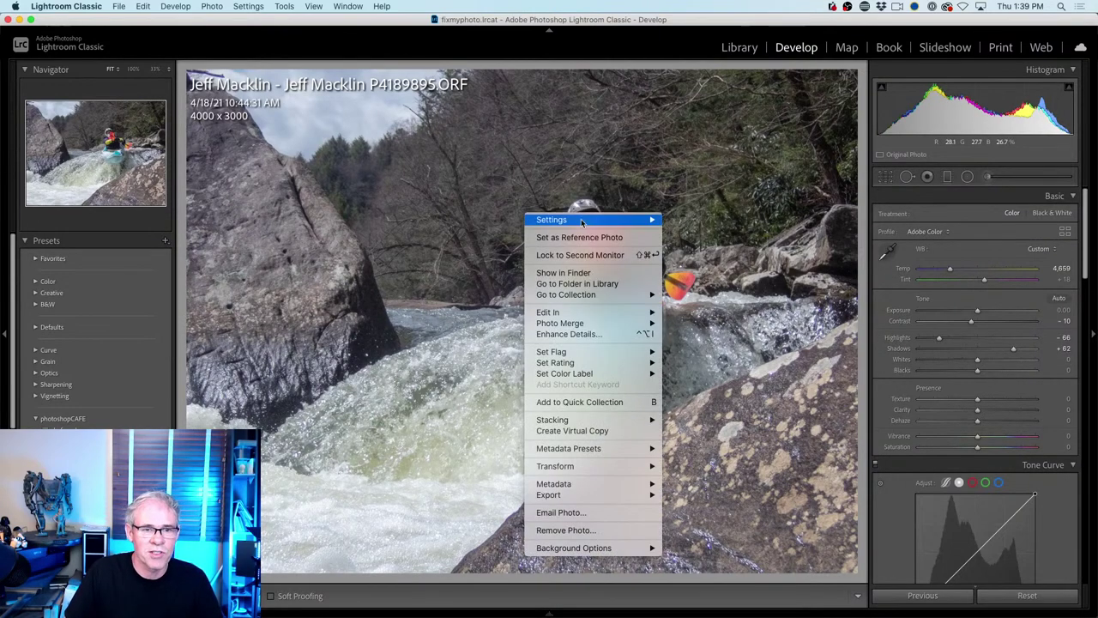
{"action": "mouse_move", "coordinate": [578, 316]}
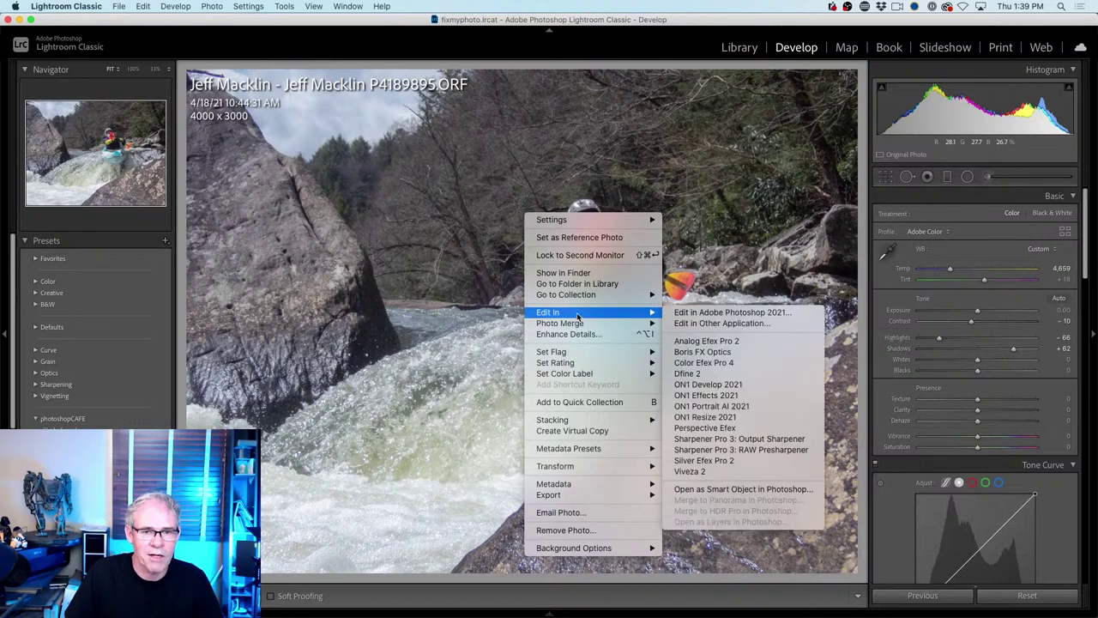
{"action": "left_click", "coordinate": [721, 314]}
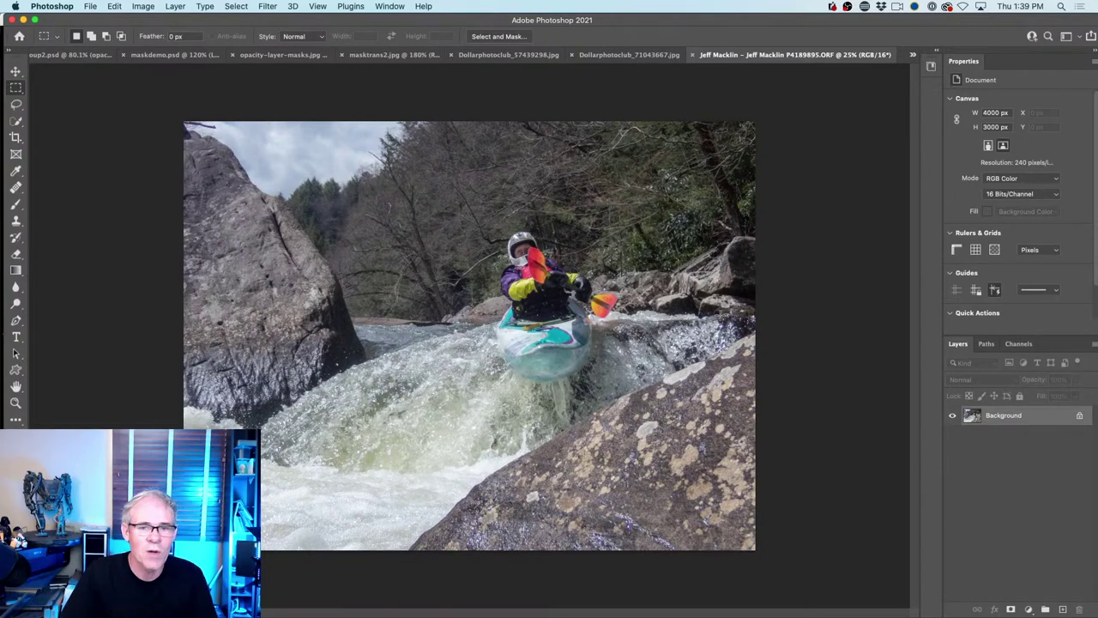
Duplicate the Background layer and crop the kayak photo closer around the kayaker, trimming the large rock and foreground water
{"action": "key", "text": "super+j"}
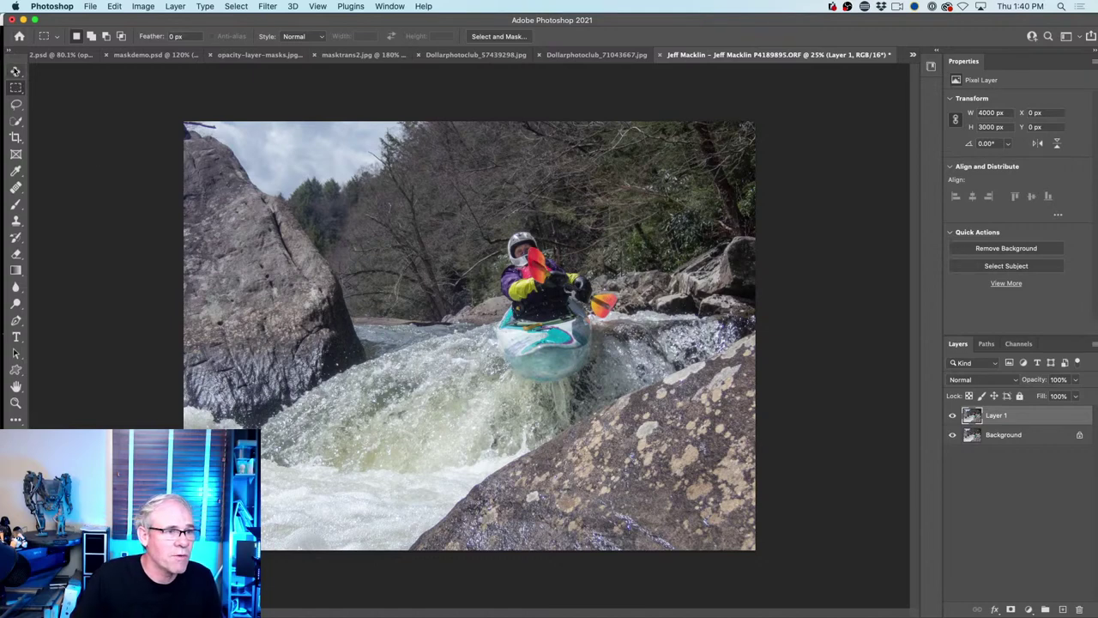
{"action": "left_click", "coordinate": [15, 137]}
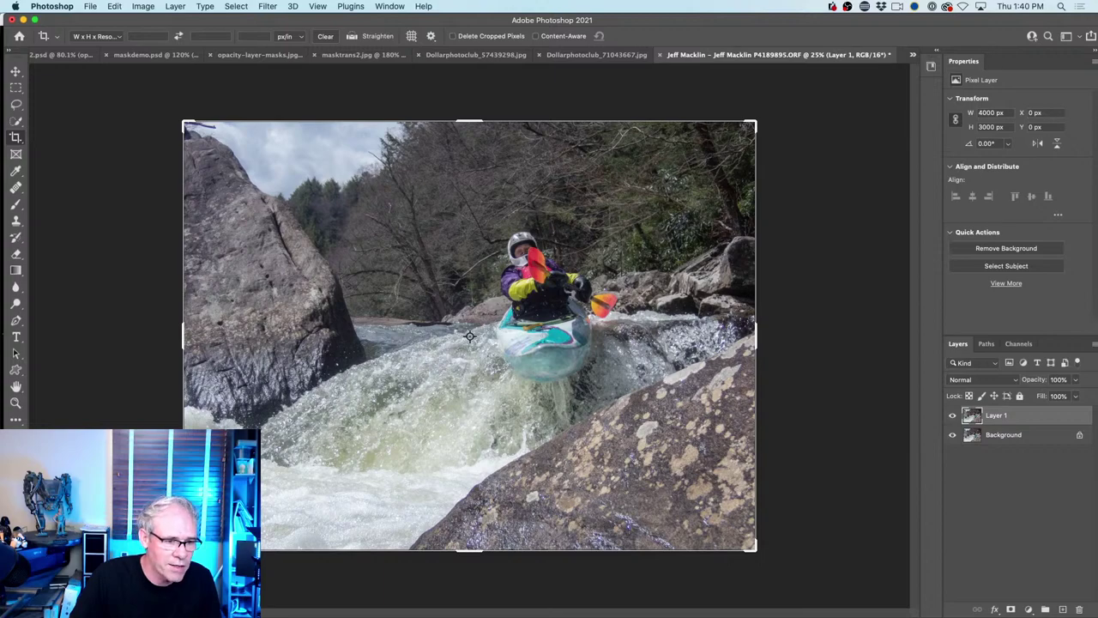
{"action": "left_click_drag", "start_coordinate": [183, 550], "coordinate": [248, 519]}
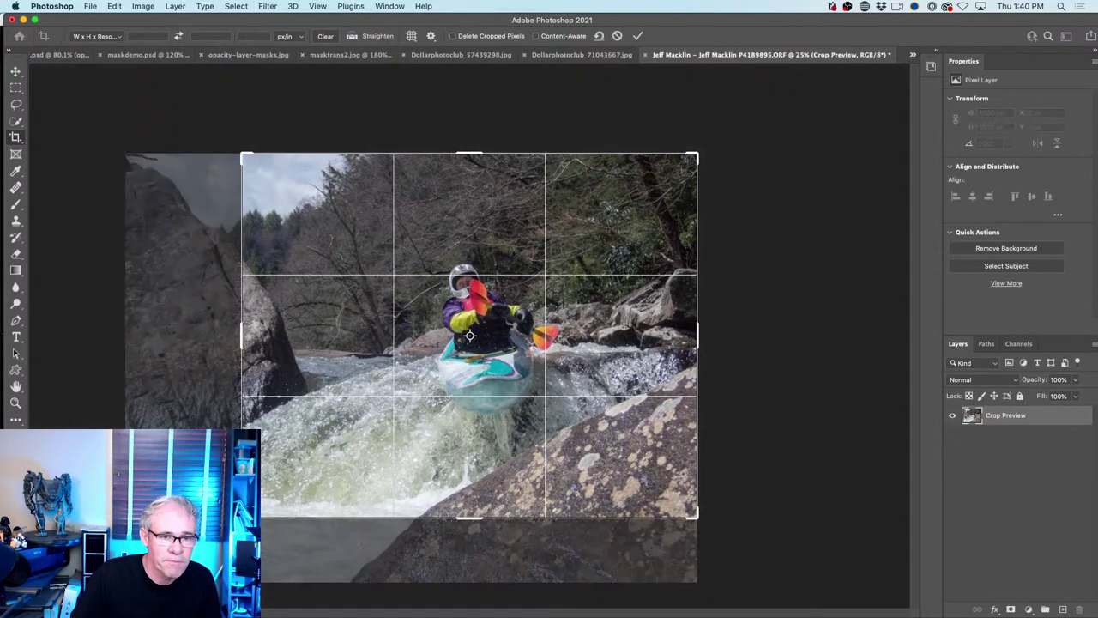
{"action": "key", "text": "Return"}
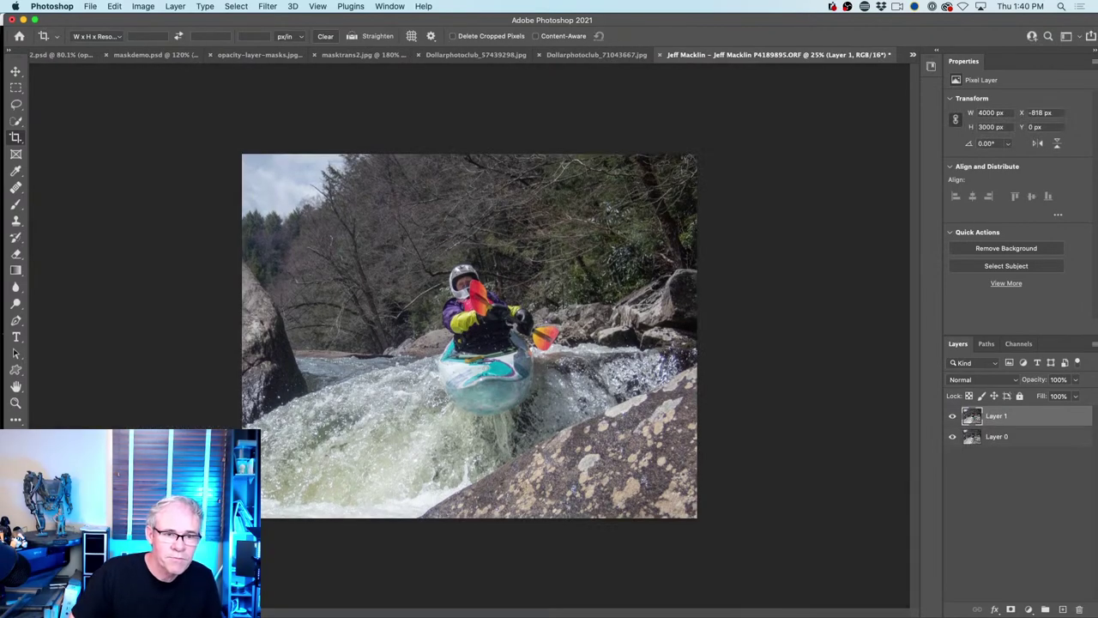
{"action": "key", "text": "super+0"}
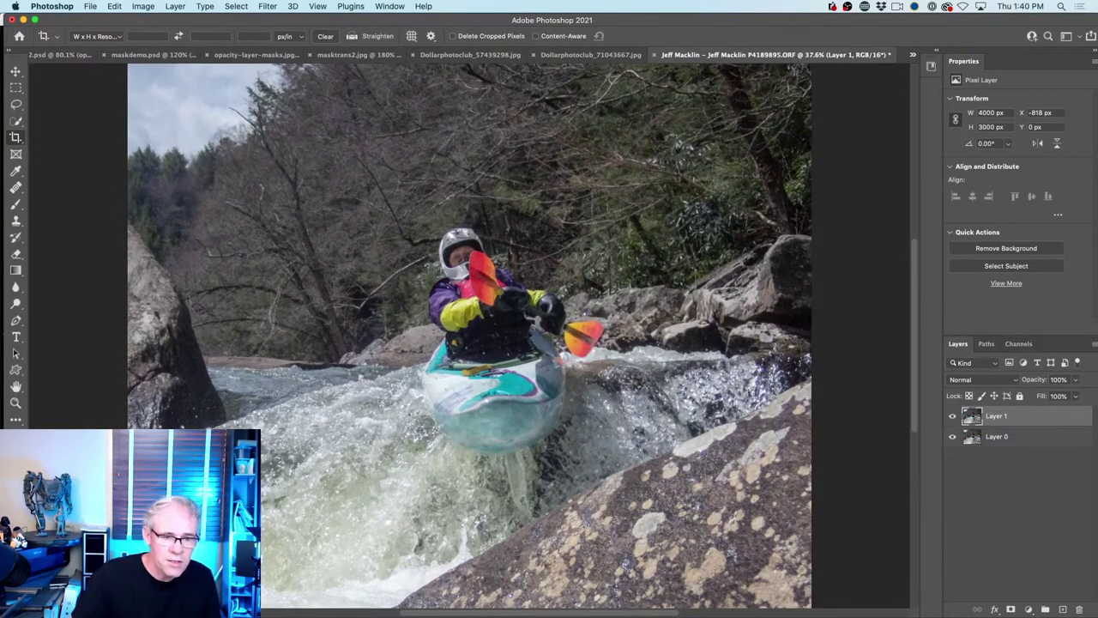
Crop the kayak photo again, tighter around the kayaker, to about 3020 x 2184 px
{"action": "key", "text": "super+t"}
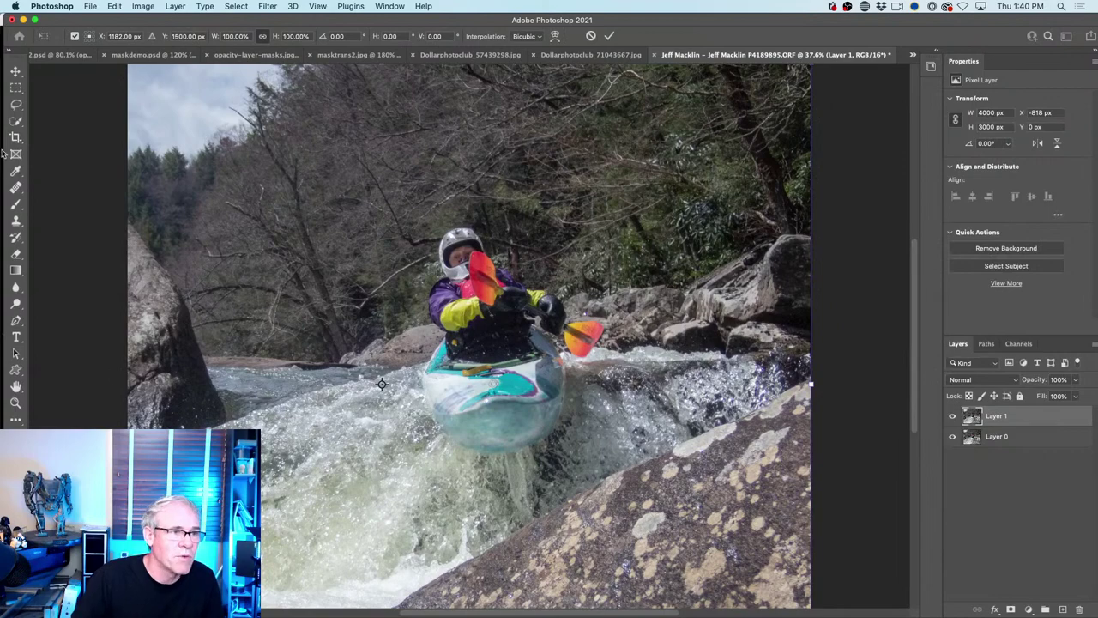
{"action": "left_click", "coordinate": [15, 138]}
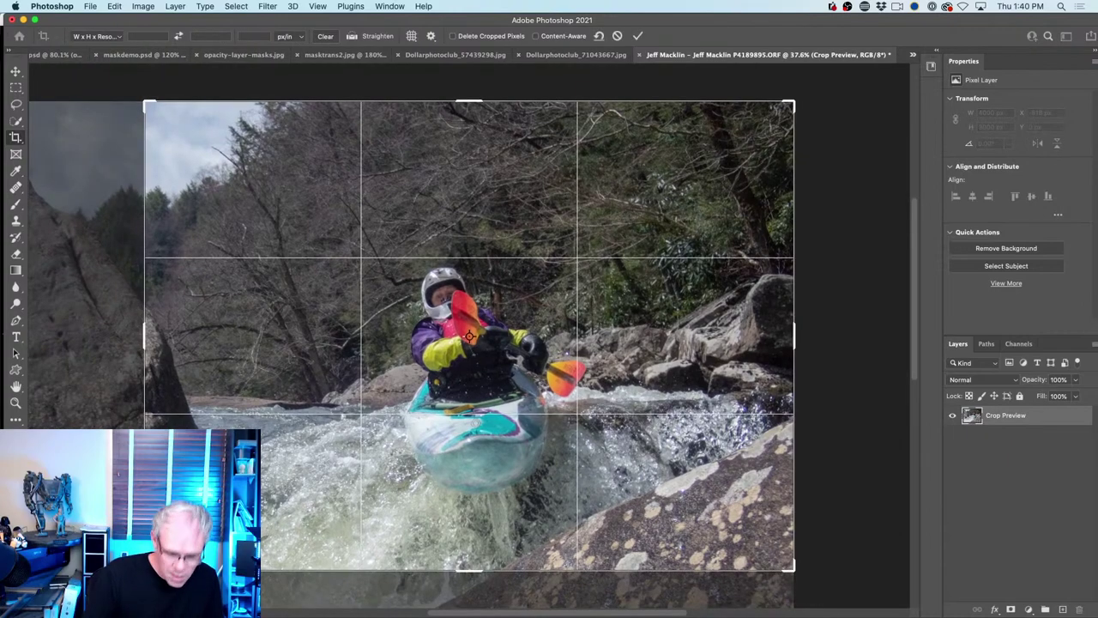
{"action": "key", "text": "Return"}
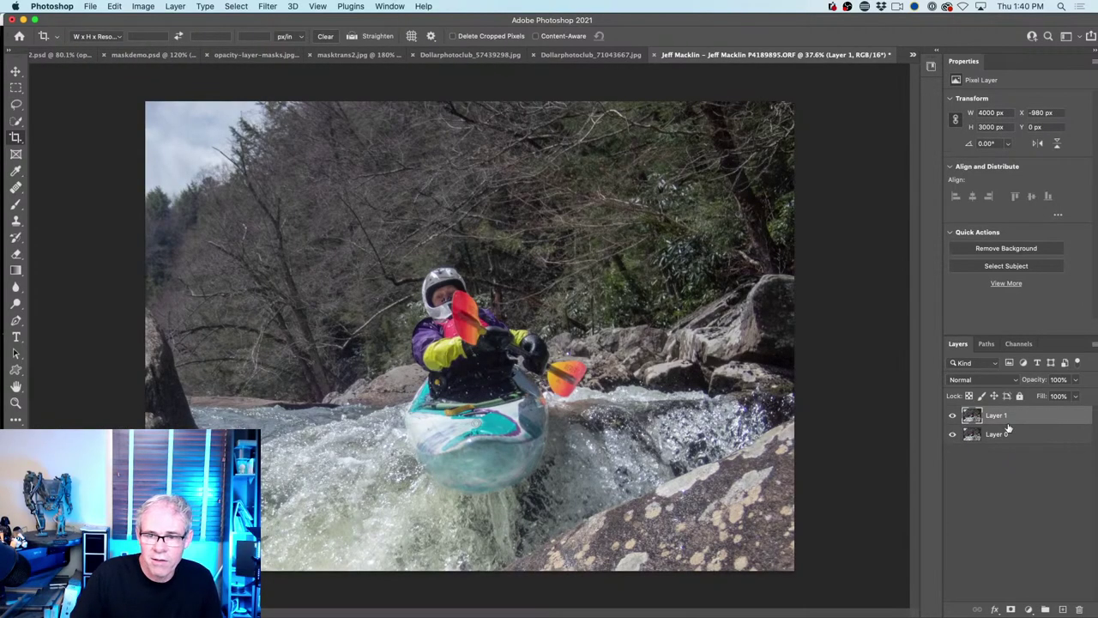
Add a new layer filled with white and move it beneath Layer 0 in the layer stack
{"action": "left_click", "coordinate": [1063, 609]}
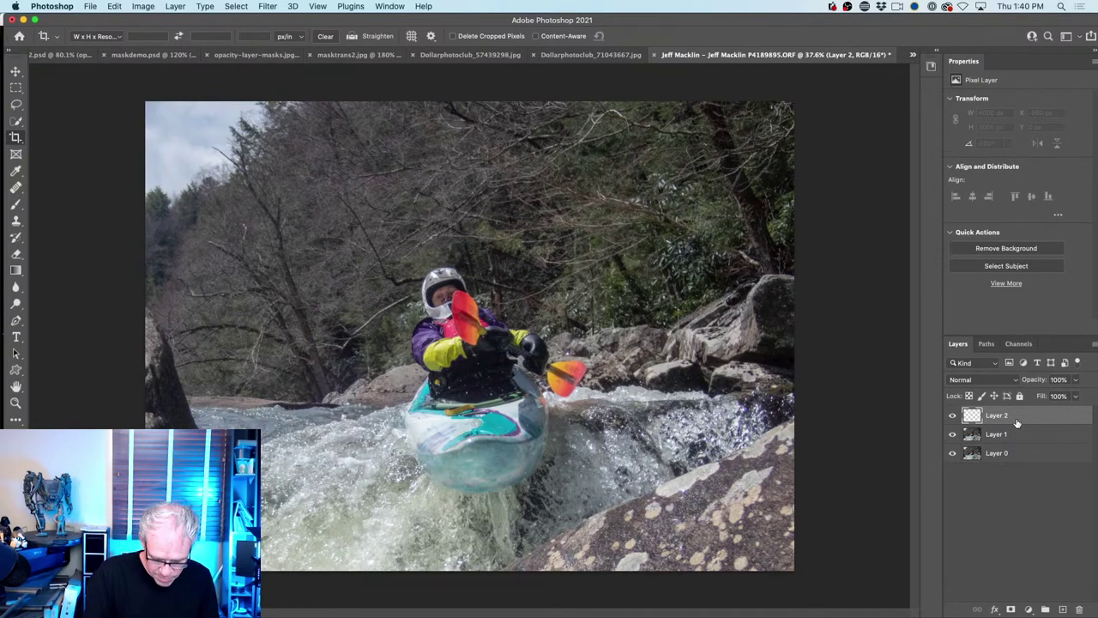
{"action": "key", "text": "super+BackSpace"}
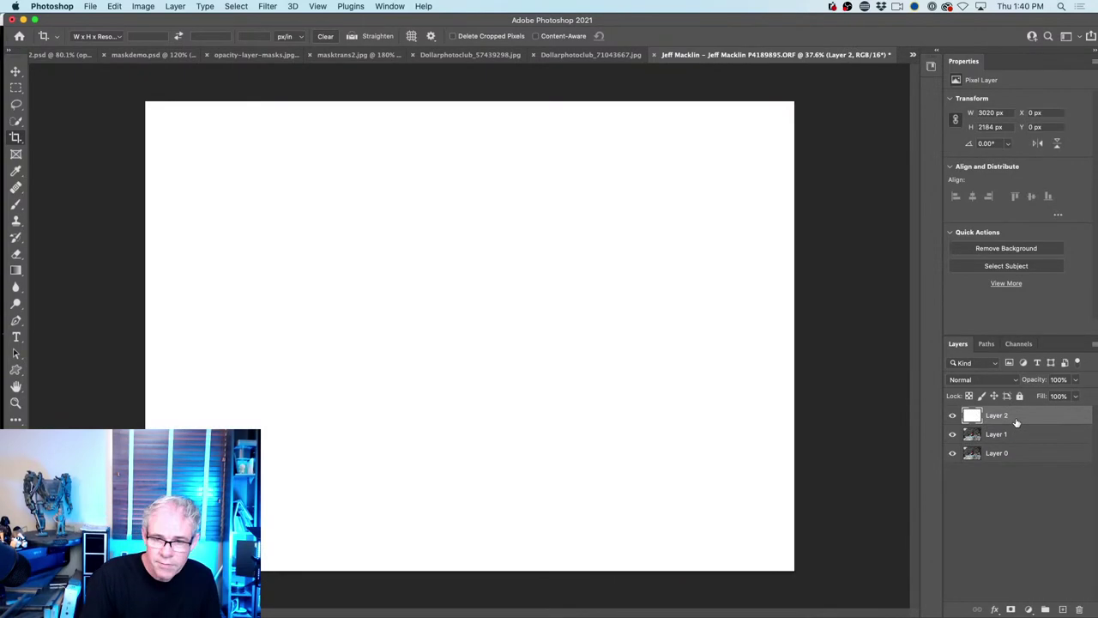
{"action": "left_click_drag", "start_coordinate": [1016, 420], "coordinate": [1008, 459]}
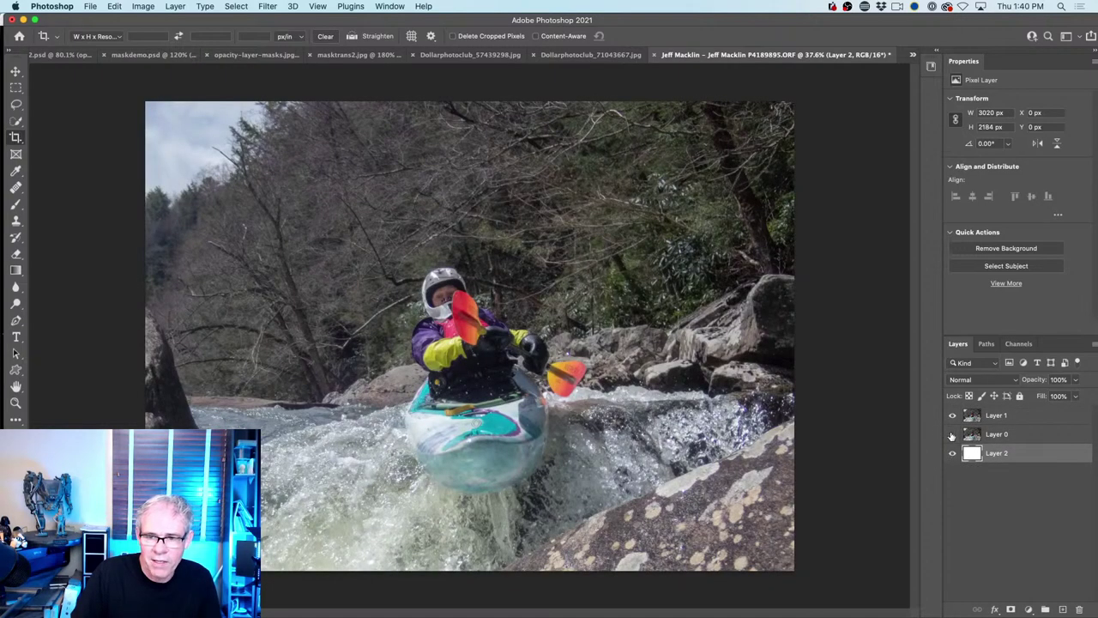
Hide the white Layer 2 and Layer 0, and make the duplicated photo on Layer 1 the active layer
{"action": "left_click", "coordinate": [951, 452]}
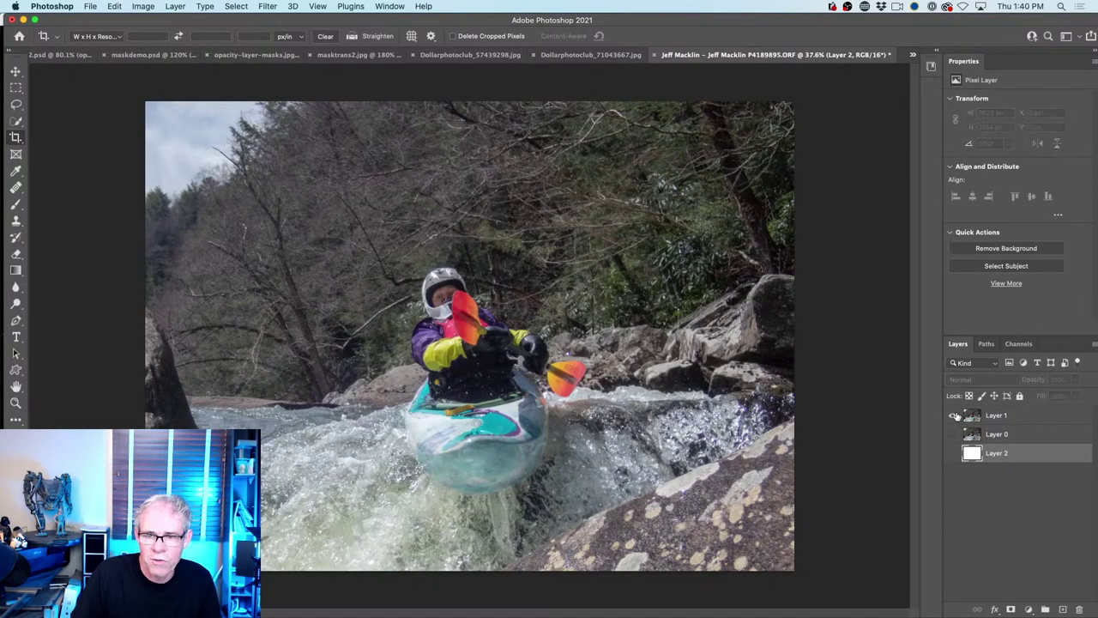
{"action": "left_click", "coordinate": [953, 415]}
{"action": "left_click", "coordinate": [953, 415]}
{"action": "left_click", "coordinate": [969, 417]}
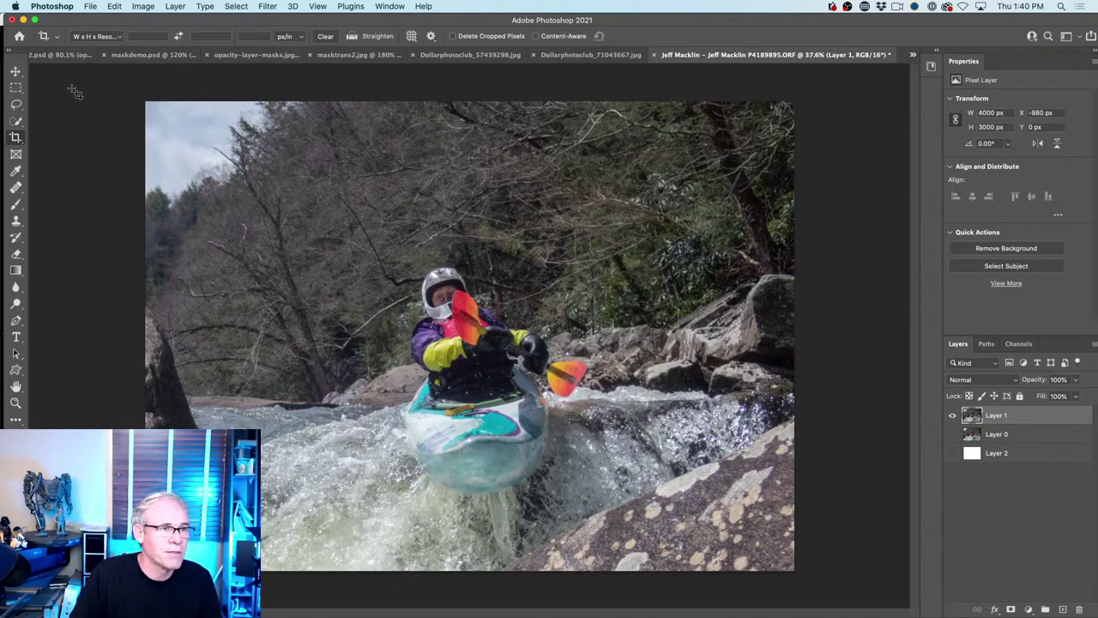
Select the kayaker and kayak on Layer 1 with the Quick Selection tool's Select Subject command
{"action": "left_click", "coordinate": [16, 71]}
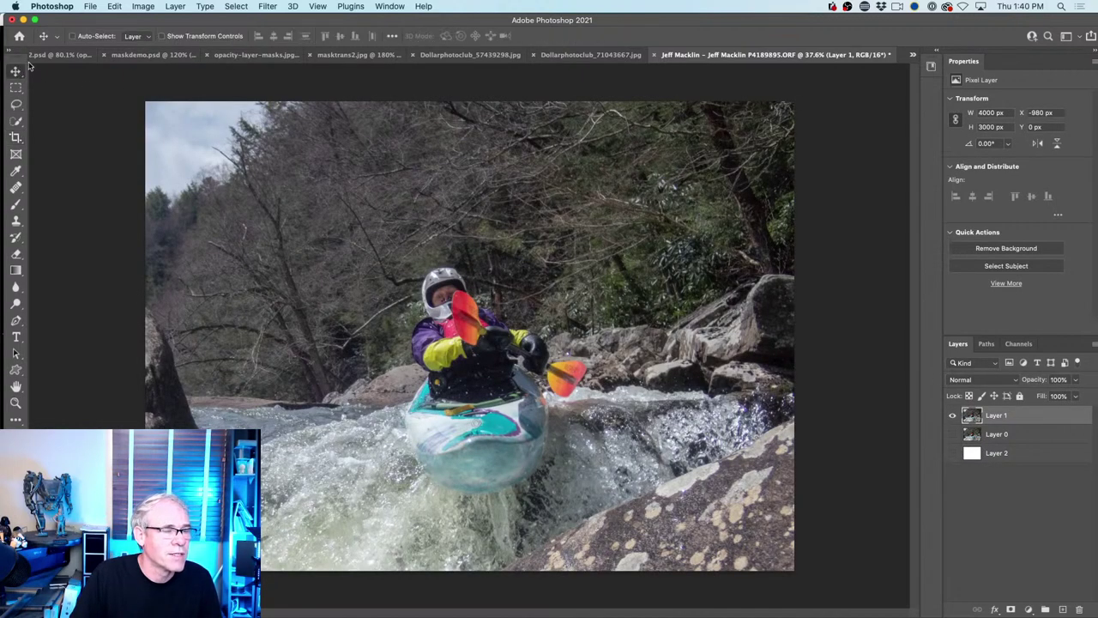
{"action": "left_click", "coordinate": [16, 121]}
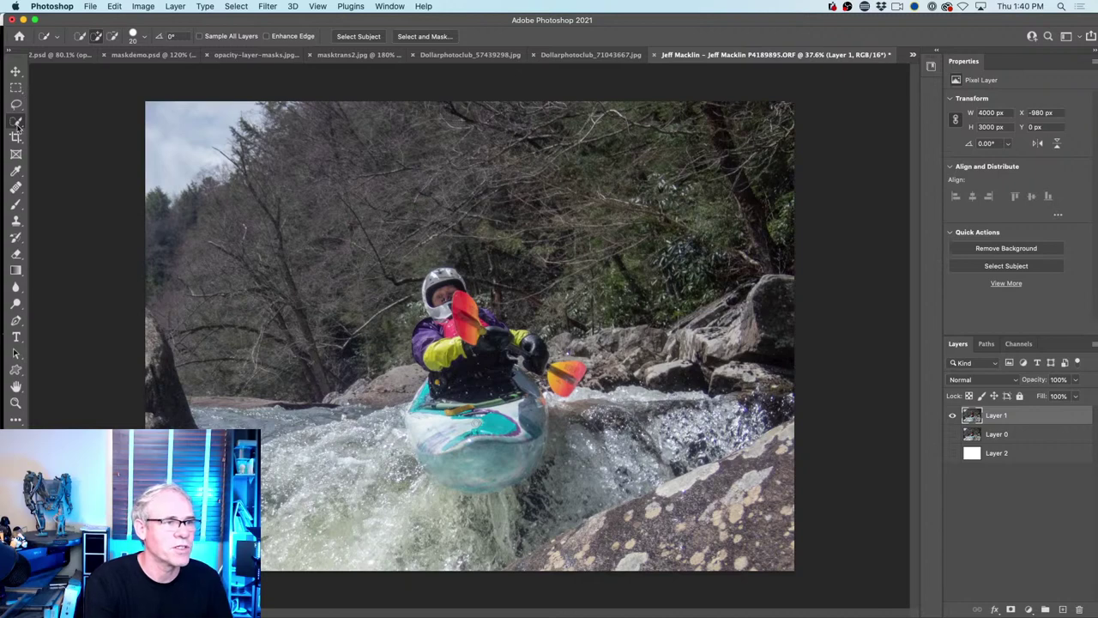
{"action": "left_click", "coordinate": [363, 38]}
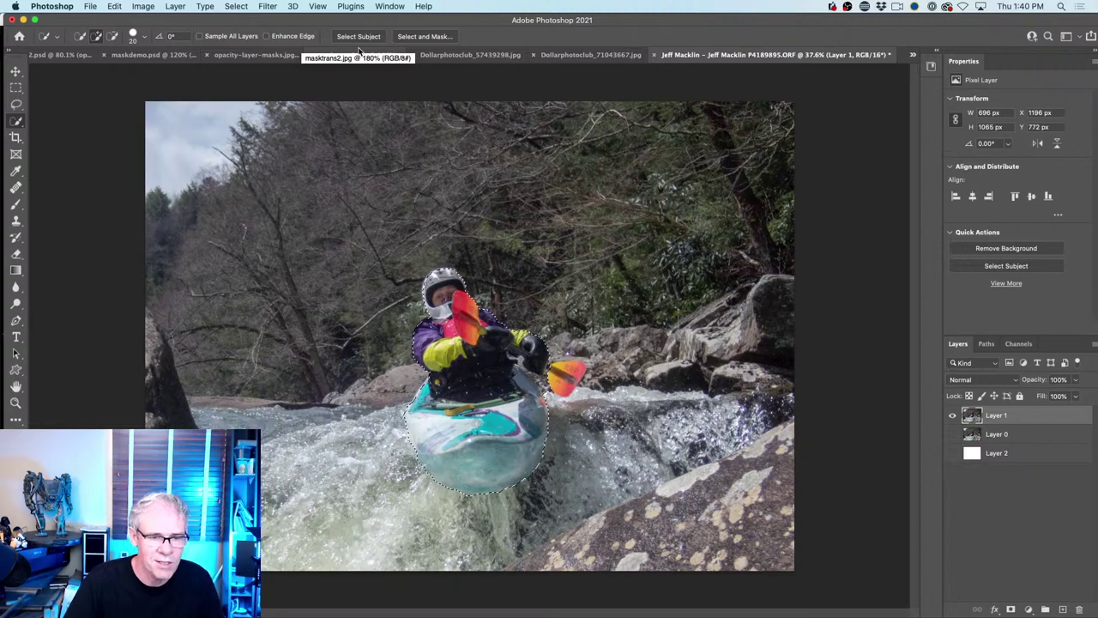
Bring up the Group2.psd document and start closing it
{"action": "left_click", "coordinate": [359, 55]}
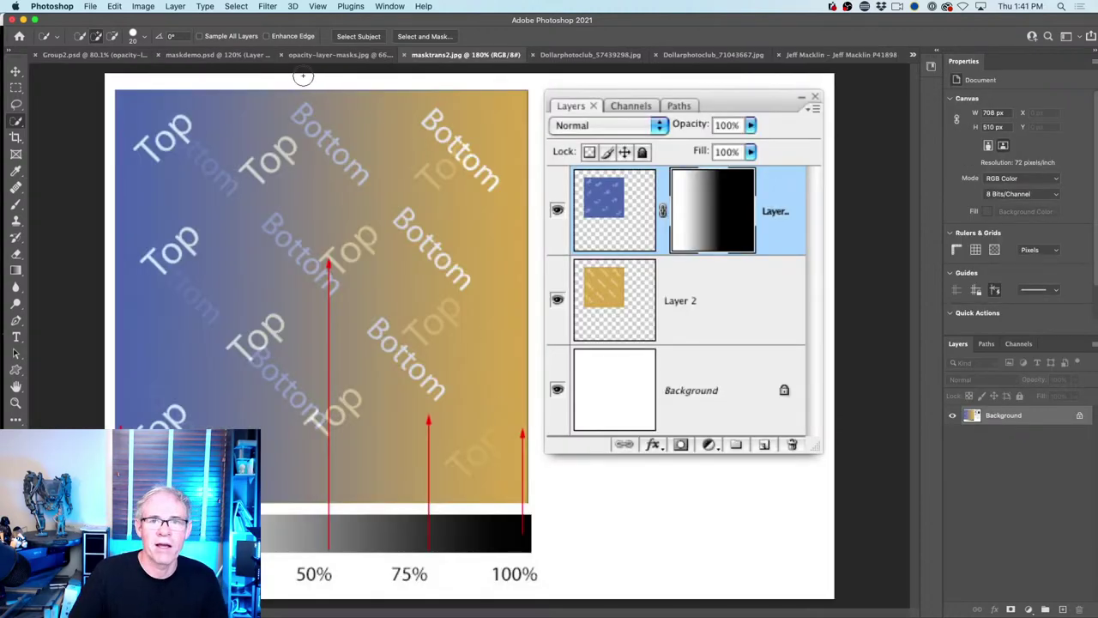
{"action": "left_click", "coordinate": [79, 55]}
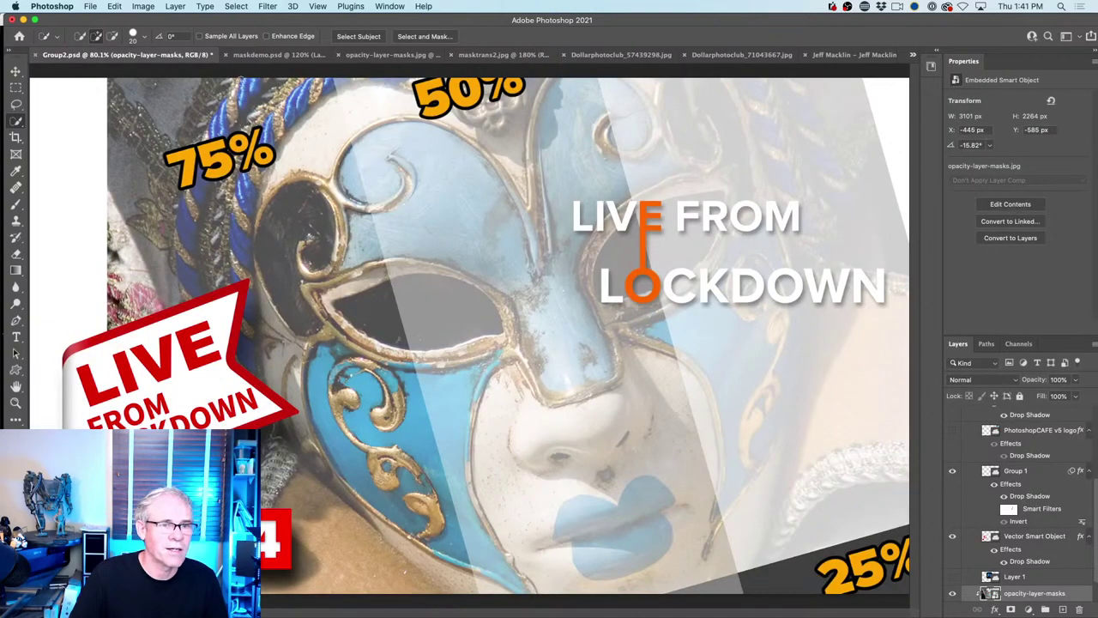
{"action": "left_click", "coordinate": [37, 55]}
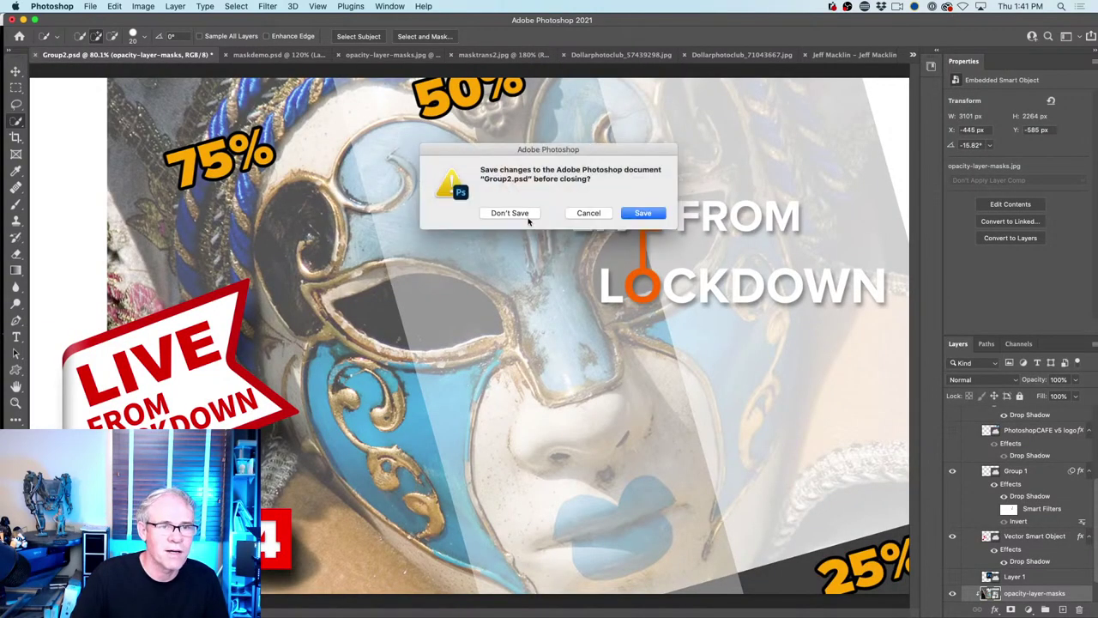
Close every open document except the whitewater kayaker photo, discarding any unsaved changes
{"action": "left_click", "coordinate": [527, 218]}
{"action": "left_click", "coordinate": [33, 51]}
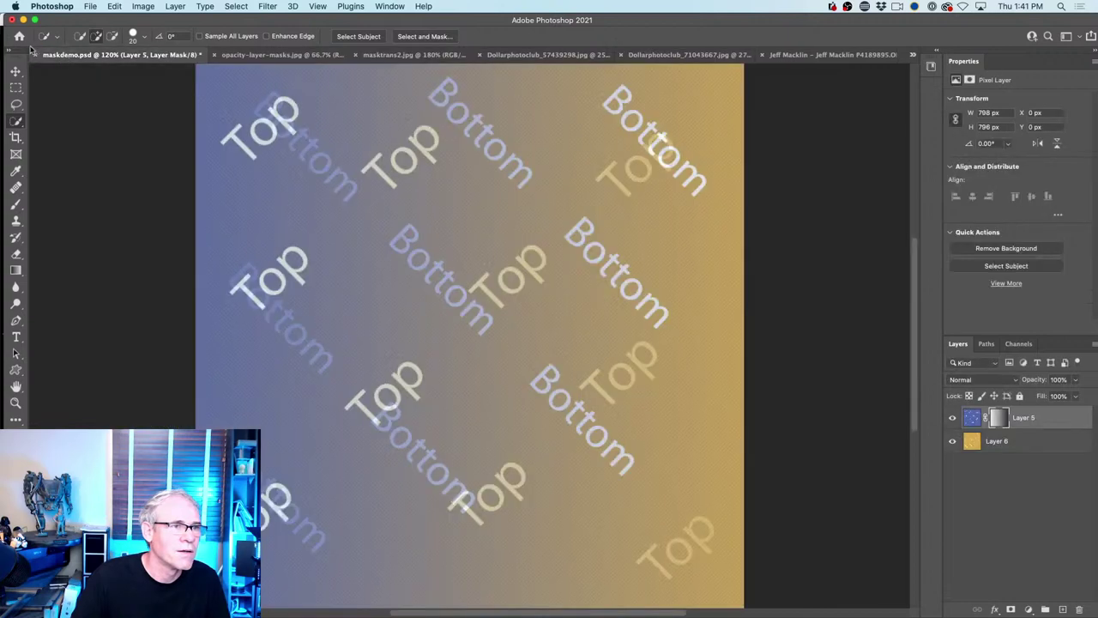
{"action": "left_click", "coordinate": [35, 55]}
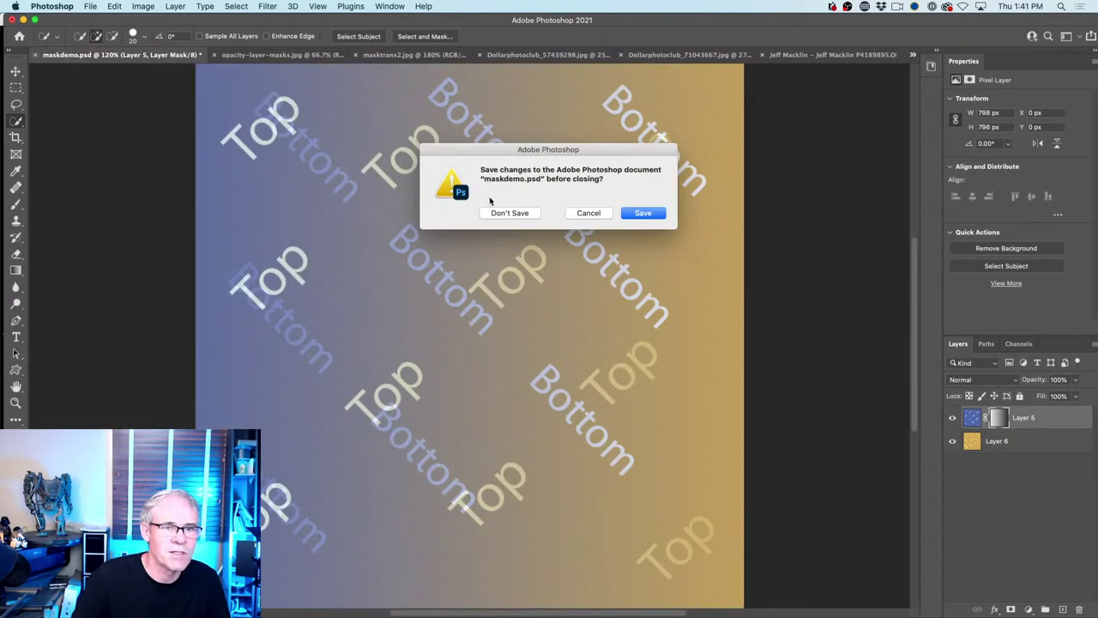
{"action": "left_click", "coordinate": [510, 212]}
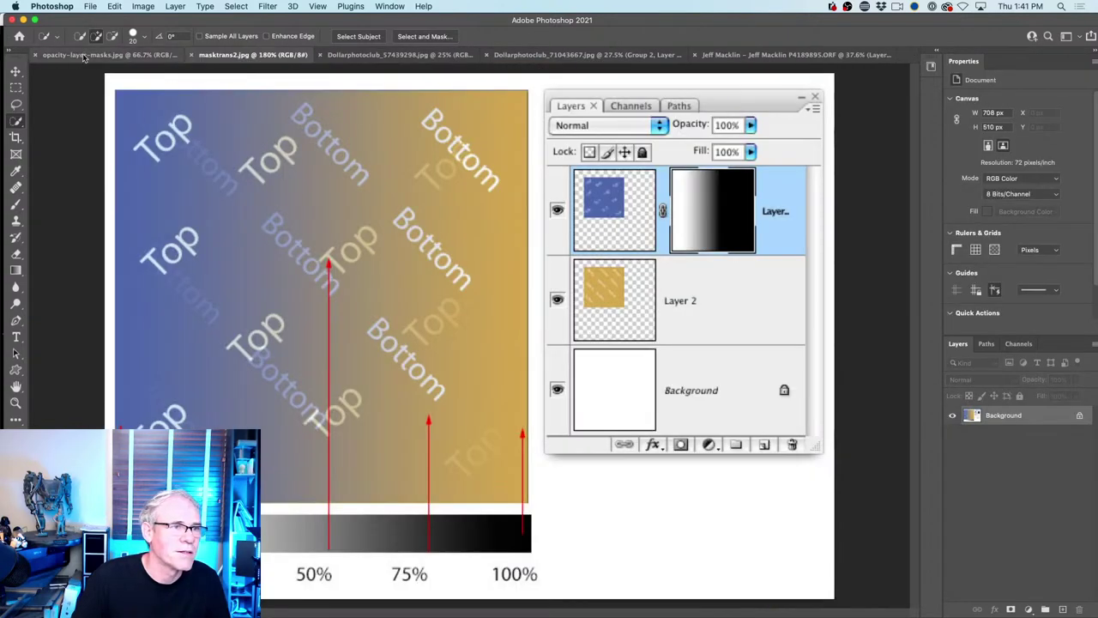
{"action": "left_click", "coordinate": [84, 57]}
{"action": "left_click", "coordinate": [36, 55]}
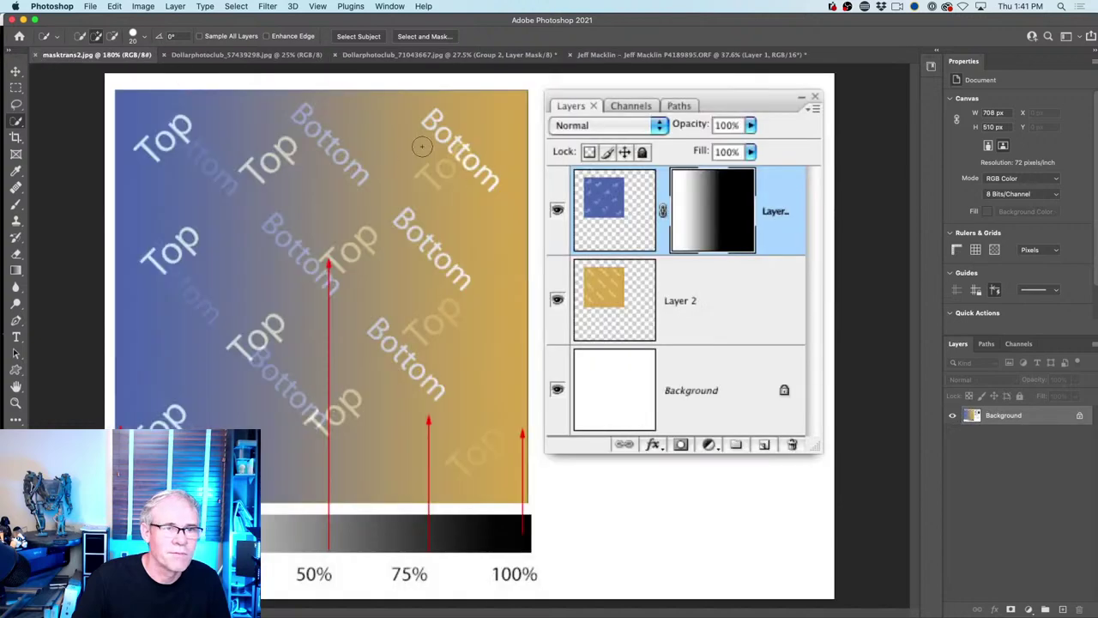
{"action": "left_click", "coordinate": [35, 55]}
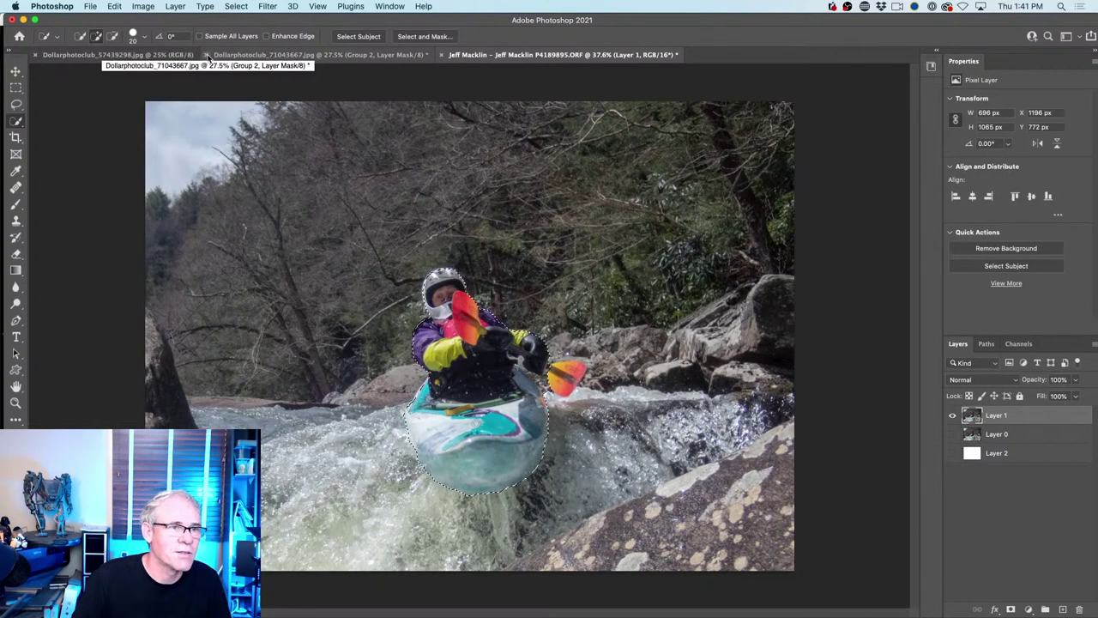
{"action": "left_click", "coordinate": [208, 55]}
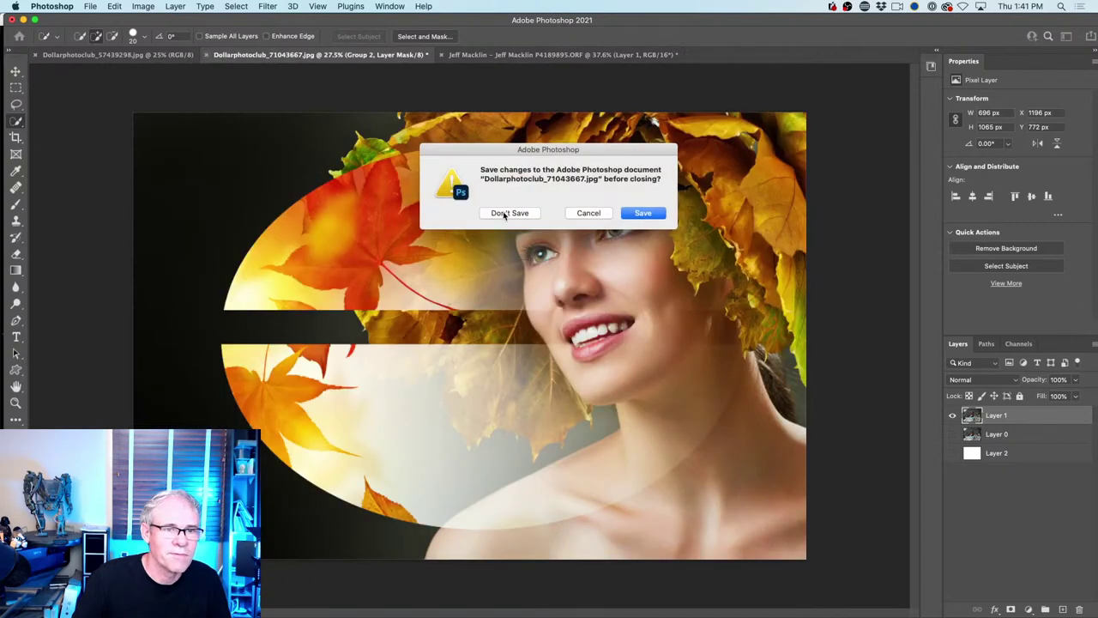
{"action": "left_click", "coordinate": [509, 212]}
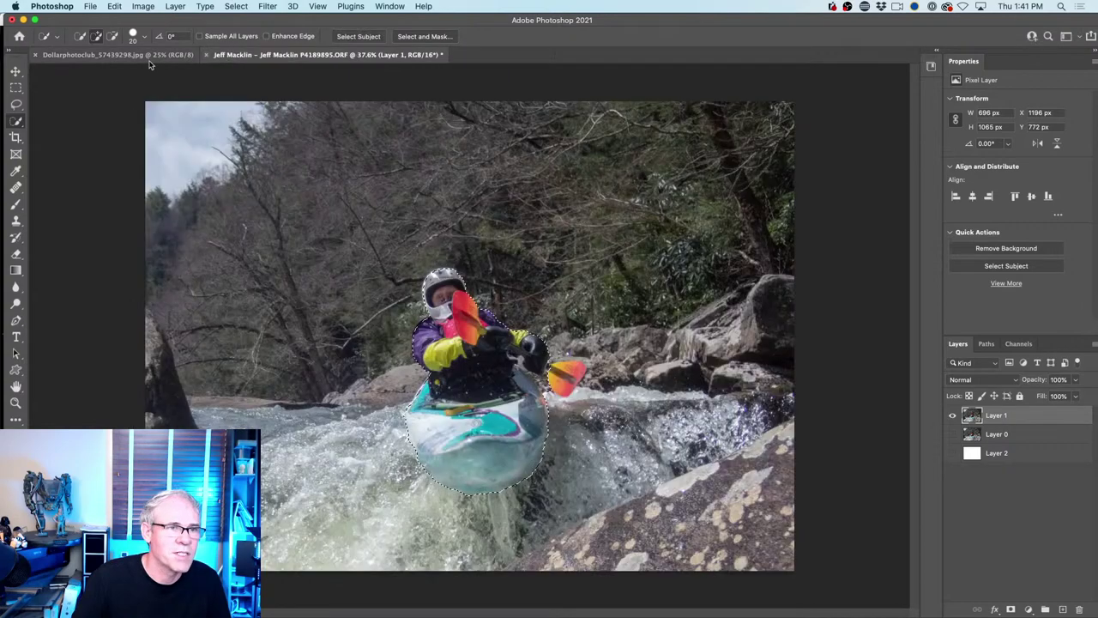
{"action": "left_click", "coordinate": [36, 54]}
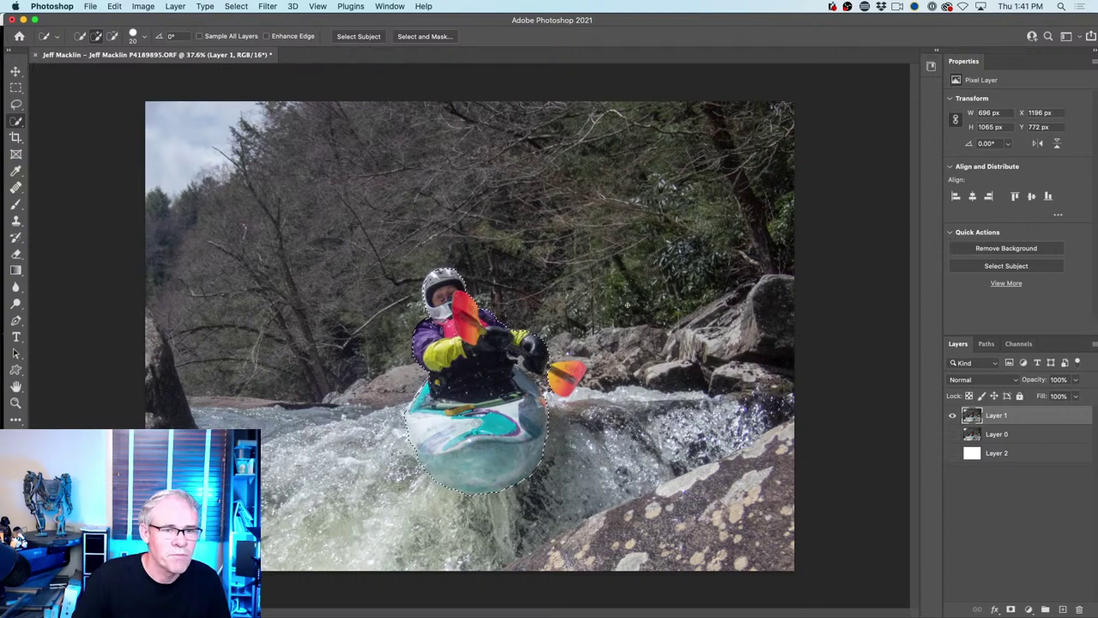
Open the kayaker selection in Select and Mask and preview it on white at 100% opacity
{"action": "left_click", "coordinate": [436, 37]}
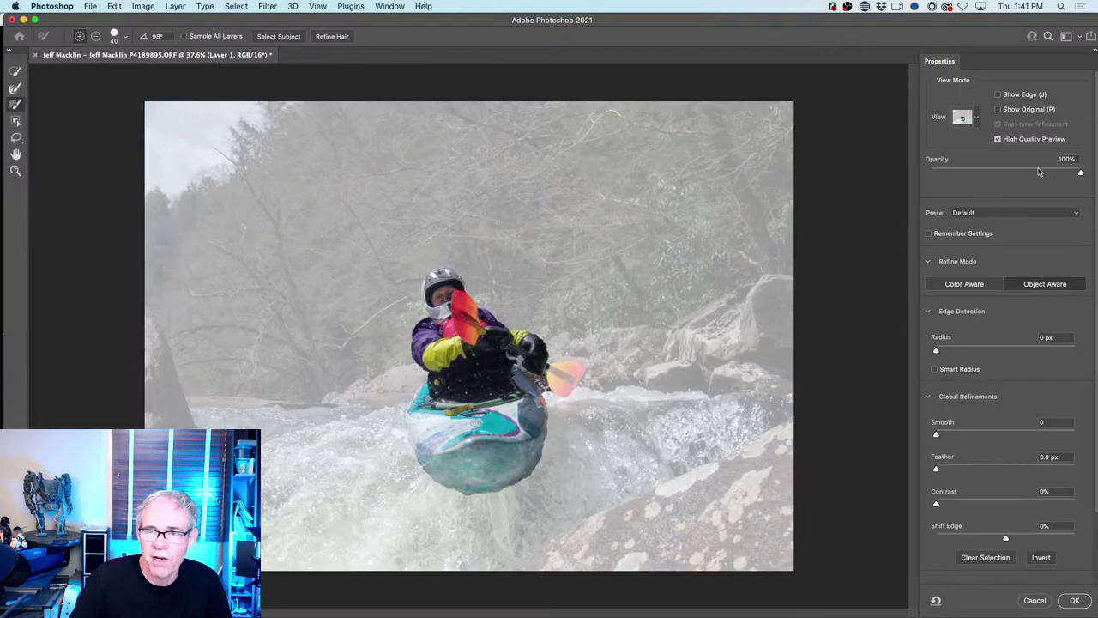
{"action": "key", "text": "w"}
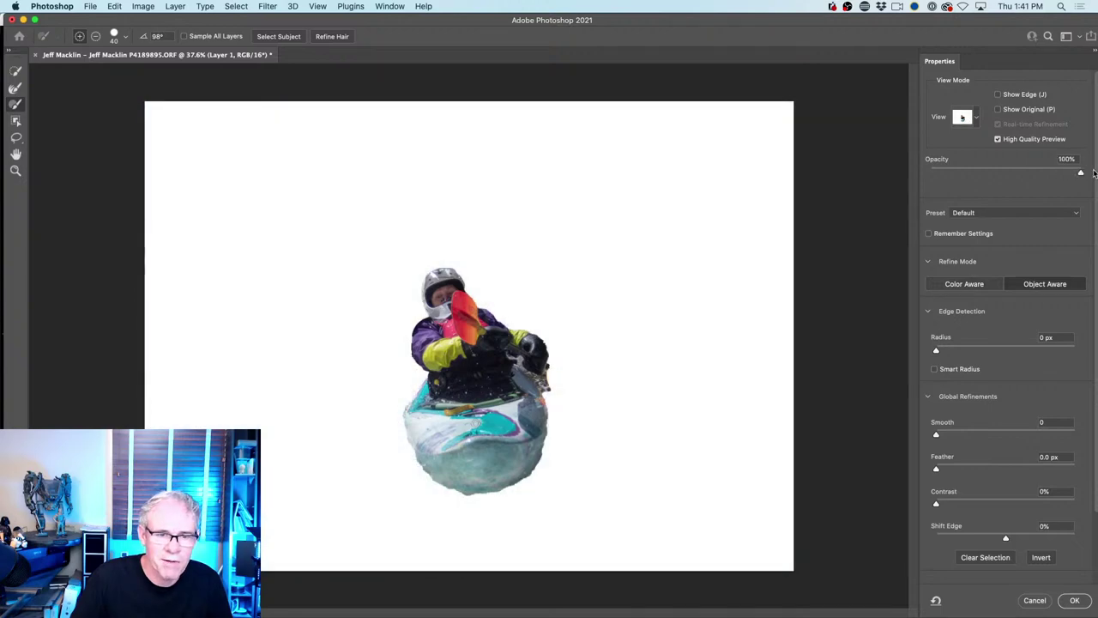
{"action": "left_click", "coordinate": [1094, 173]}
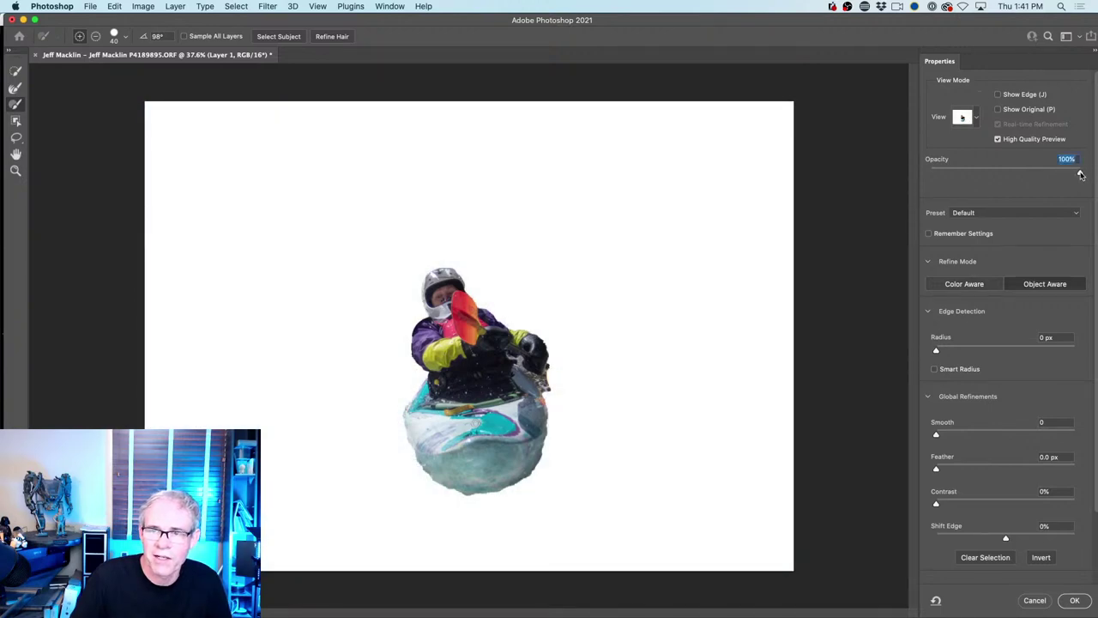
{"action": "left_click_drag", "start_coordinate": [1082, 175], "coordinate": [1092, 175]}
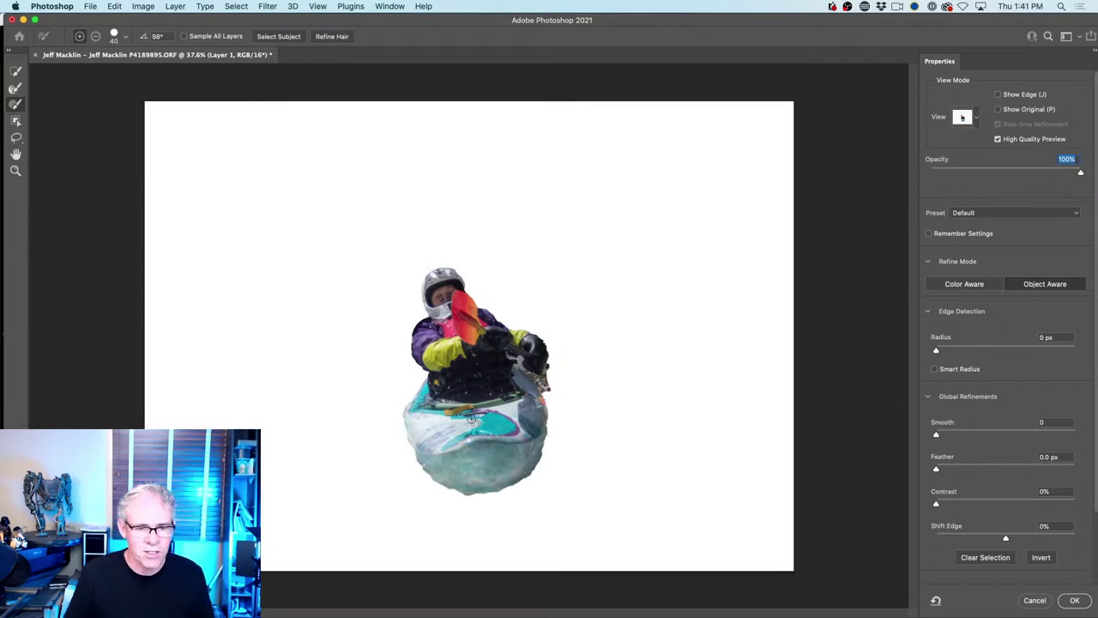
Clean up the selection edge by painting around the kayak hull with the Brush tool in add mode
{"action": "scroll", "coordinate": [437, 421], "scroll_direction": "up", "scroll_amount": 4}
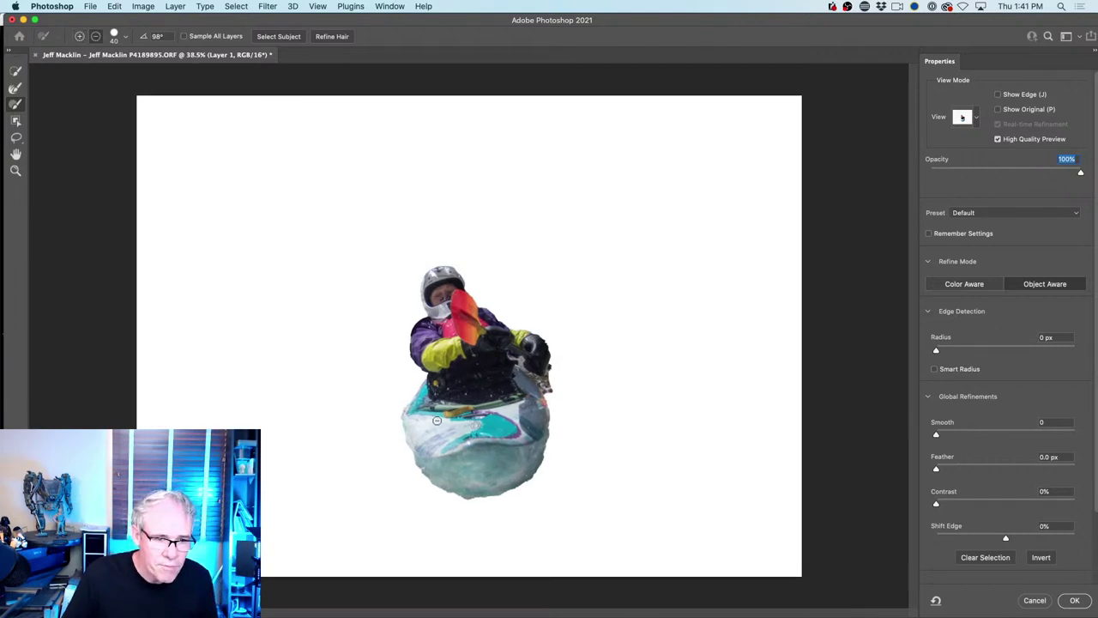
{"action": "scroll", "coordinate": [477, 404], "scroll_direction": "down", "scroll_amount": 1}
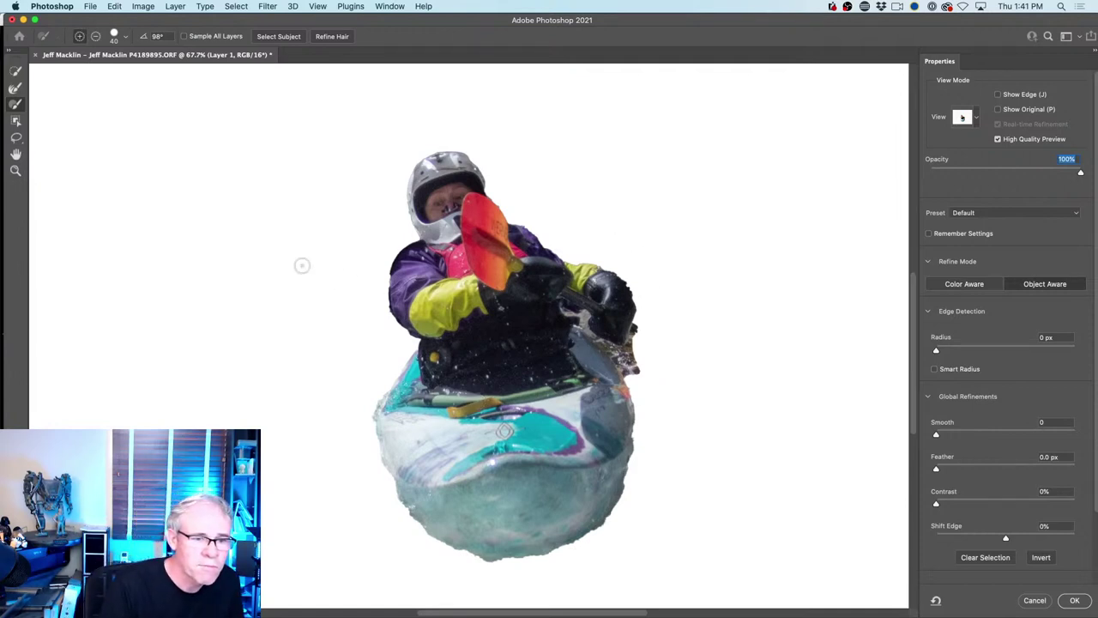
{"action": "left_click", "coordinate": [19, 105]}
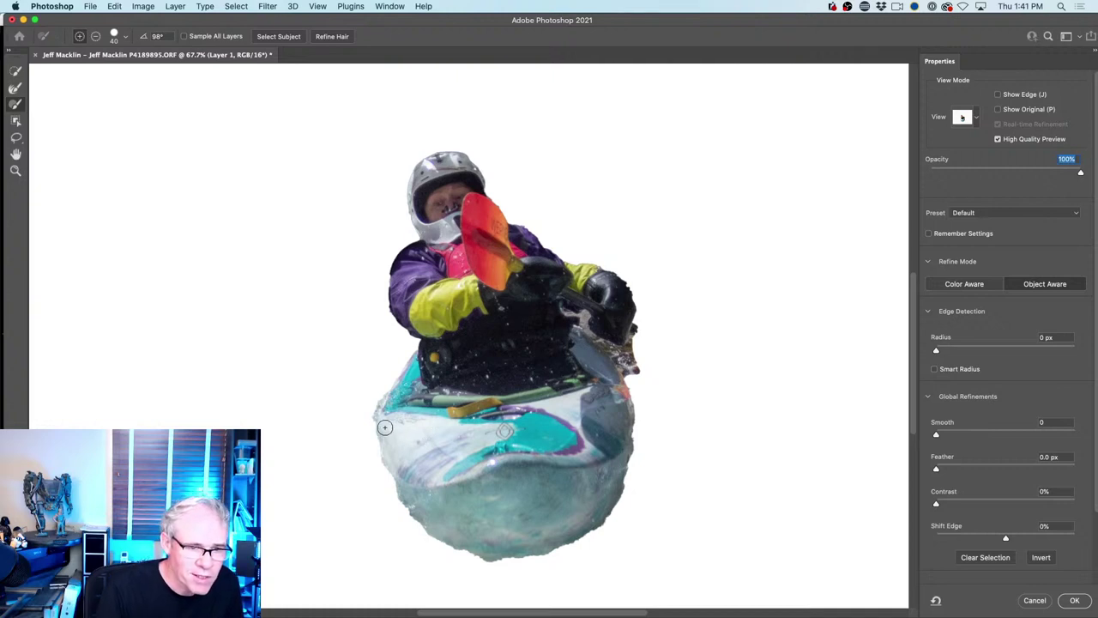
{"action": "mouse_move", "coordinate": [383, 432]}
{"action": "left_mouse_down"}
{"action": "mouse_move", "coordinate": [410, 506]}
{"action": "mouse_move", "coordinate": [455, 551]}
{"action": "mouse_move", "coordinate": [447, 528]}
{"action": "mouse_move", "coordinate": [419, 514]}
{"action": "mouse_move", "coordinate": [476, 556]}
{"action": "mouse_move", "coordinate": [563, 541]}
{"action": "mouse_move", "coordinate": [595, 523]}
{"action": "mouse_move", "coordinate": [640, 447]}
{"action": "mouse_move", "coordinate": [622, 399]}
{"action": "mouse_move", "coordinate": [625, 459]}
{"action": "mouse_move", "coordinate": [589, 527]}
{"action": "mouse_move", "coordinate": [628, 339]}
{"action": "left_mouse_up"}
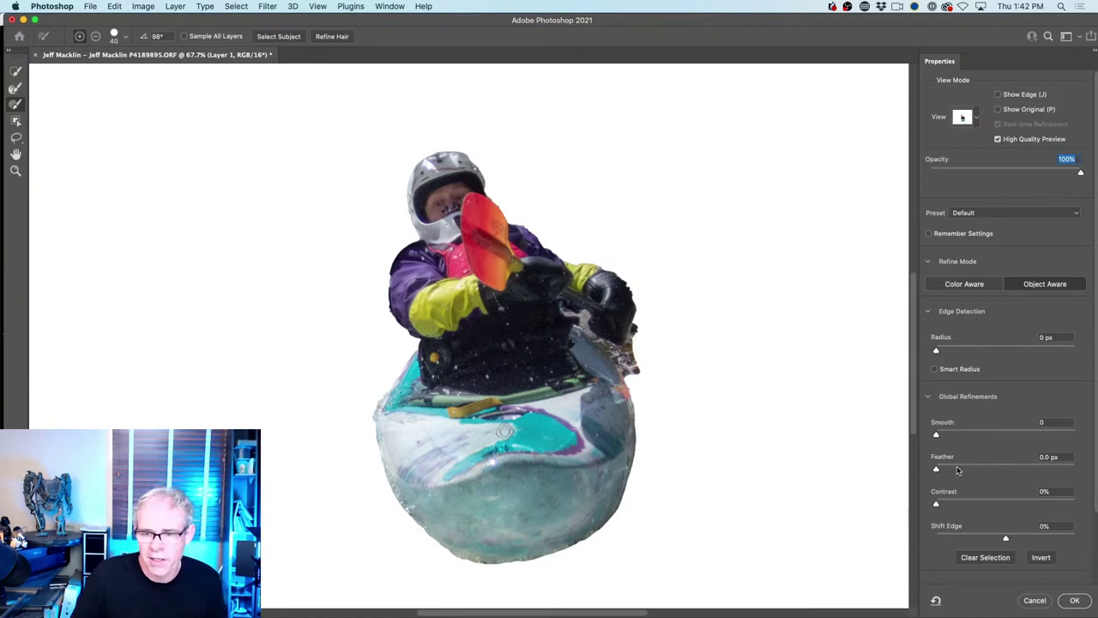
Output the refined selection to a New Layer with Layer Mask
{"action": "scroll", "coordinate": [1095, 491], "scroll_direction": "down", "scroll_amount": 3}
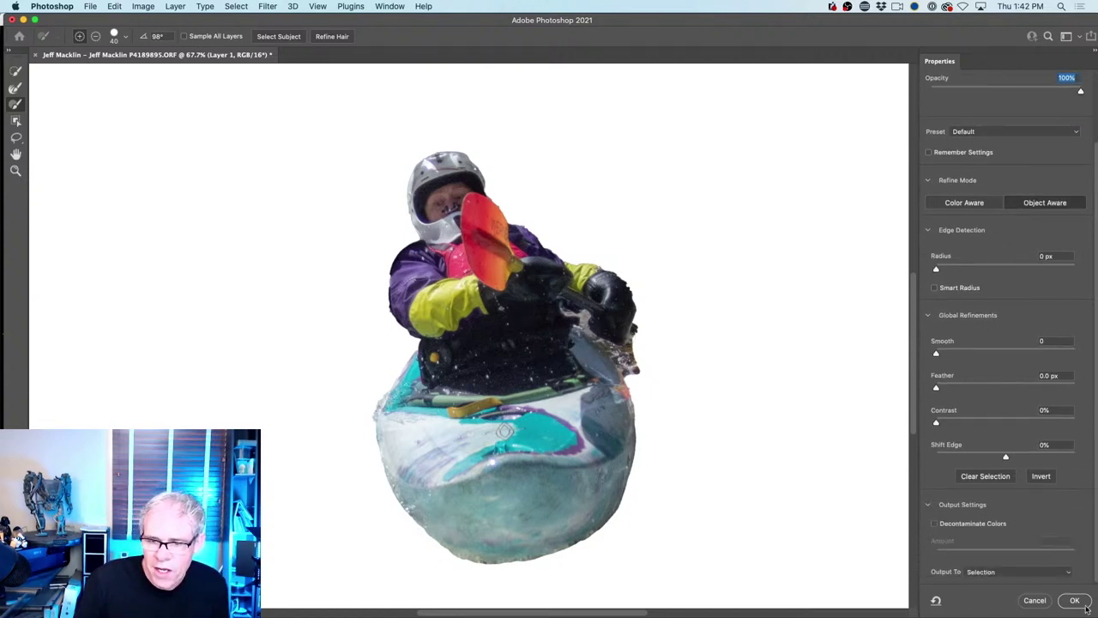
{"action": "left_click", "coordinate": [1004, 572]}
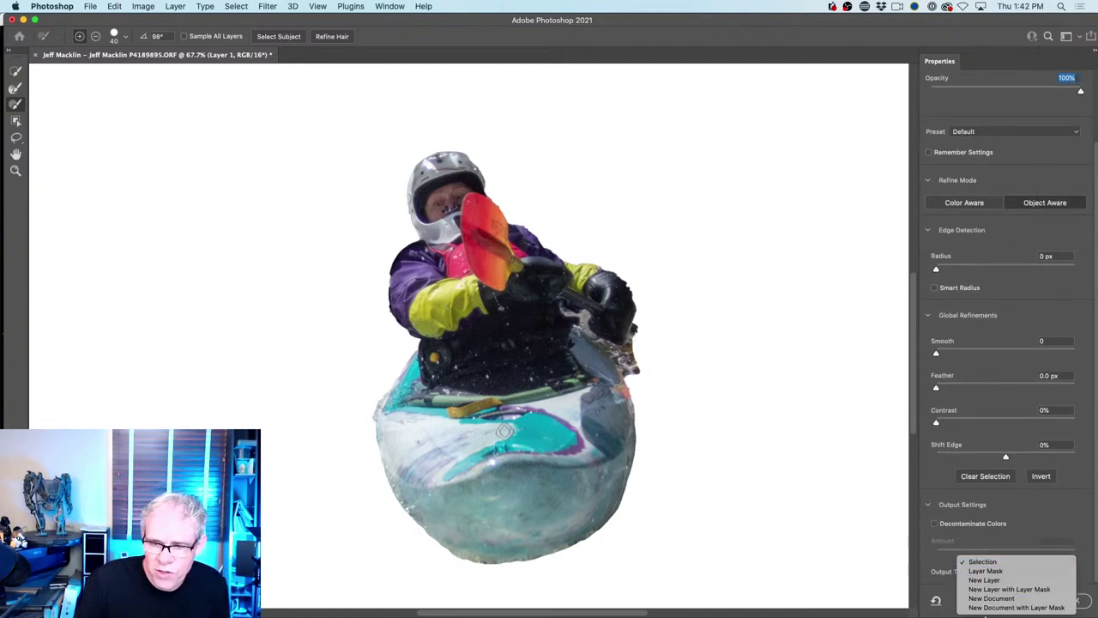
{"action": "left_click", "coordinate": [999, 590]}
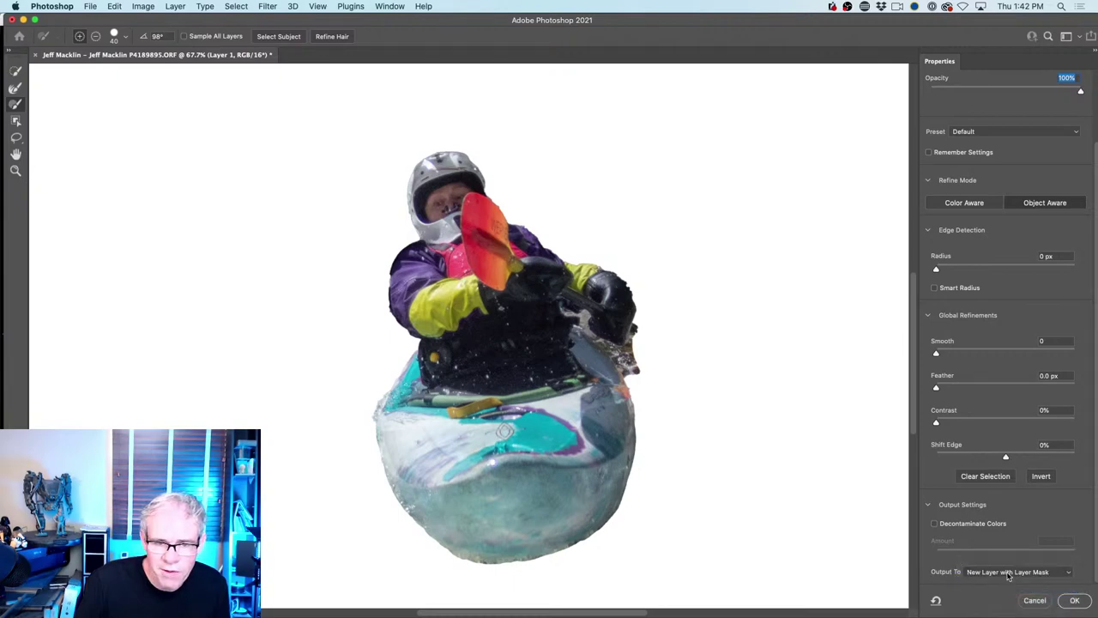
{"action": "left_click", "coordinate": [1071, 601]}
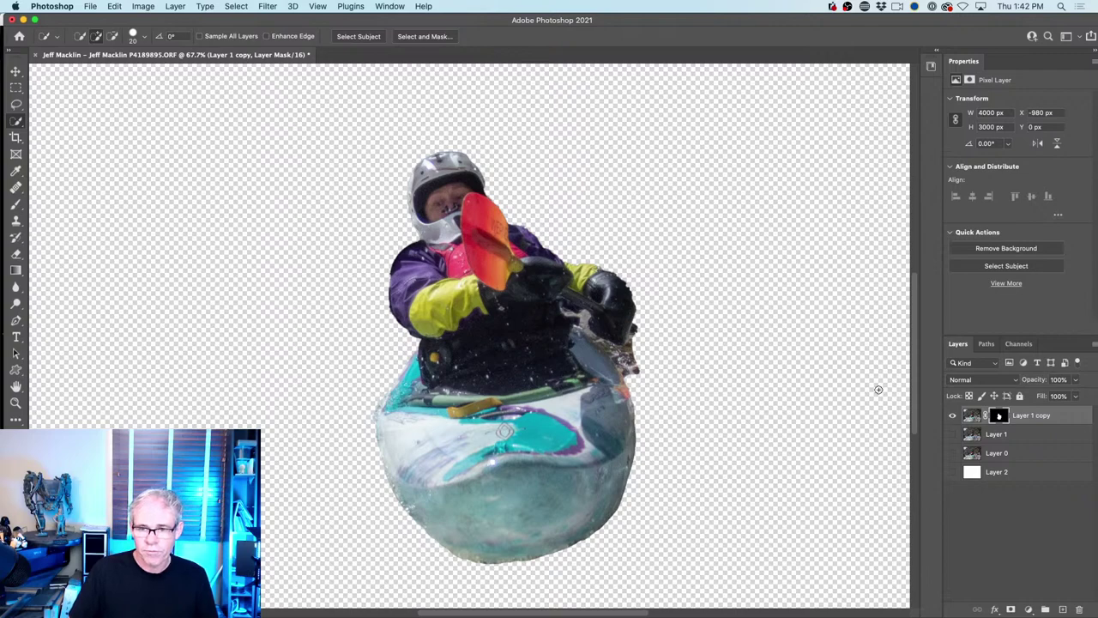
Show Layer 1 beneath the cutout and compare the image with Layer 1 copy hidden and shown
{"action": "left_click", "coordinate": [951, 434]}
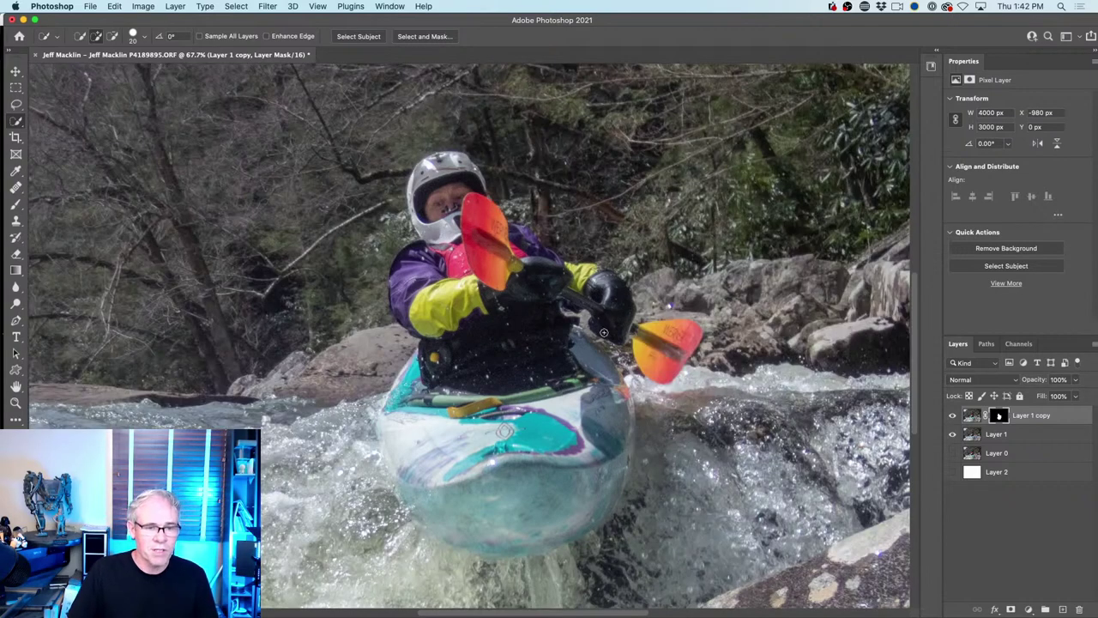
{"action": "scroll", "coordinate": [603, 332], "scroll_direction": "down", "scroll_amount": 5}
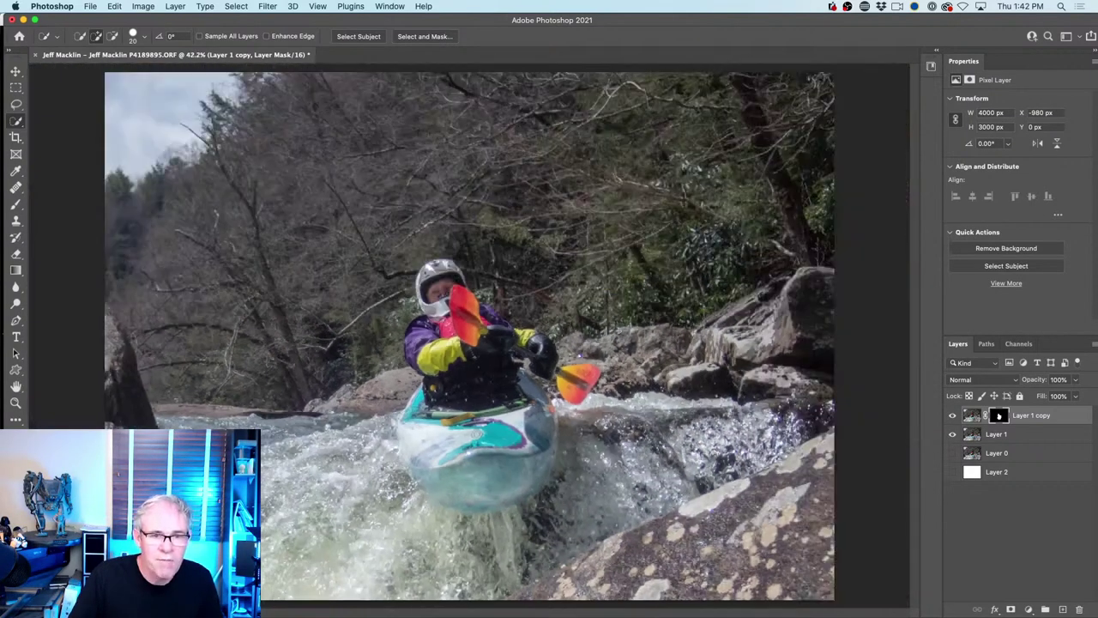
{"action": "left_click", "coordinate": [955, 416]}
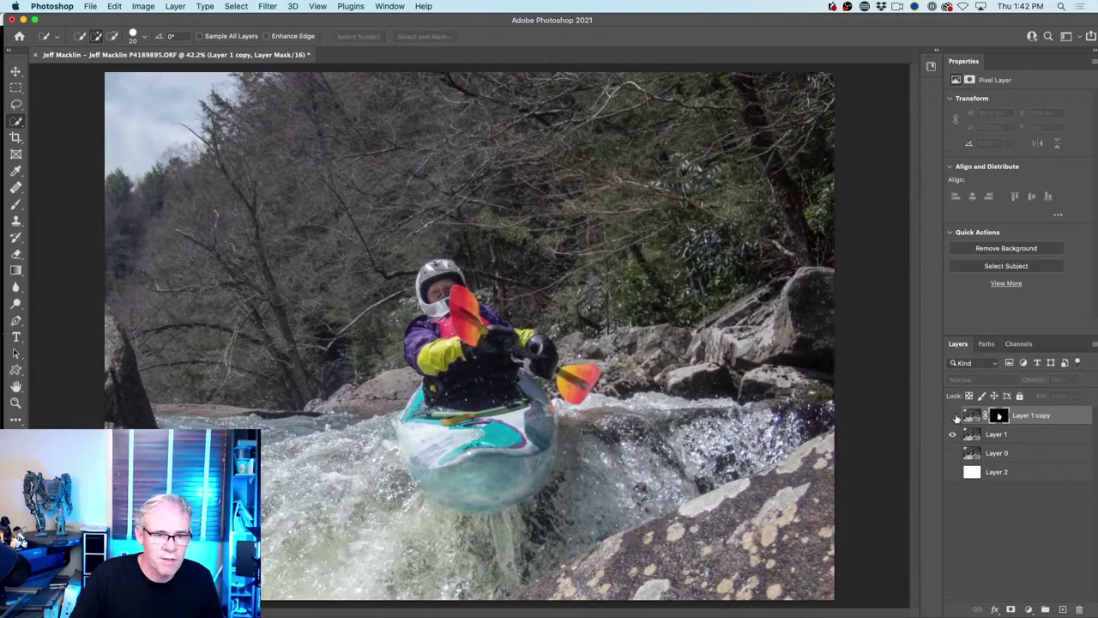
{"action": "left_click", "coordinate": [953, 416]}
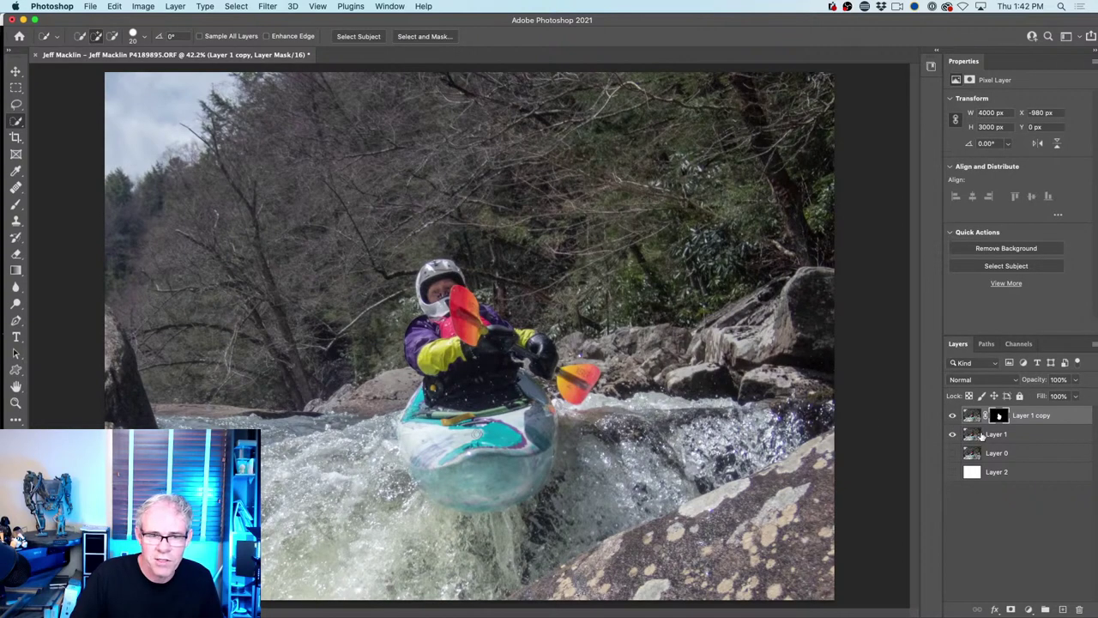
Mask Layer 1 to a rectangular selection about 1793 × 1334 px around the kayaker and preview it with and without the cutout layer
{"action": "left_click", "coordinate": [15, 88]}
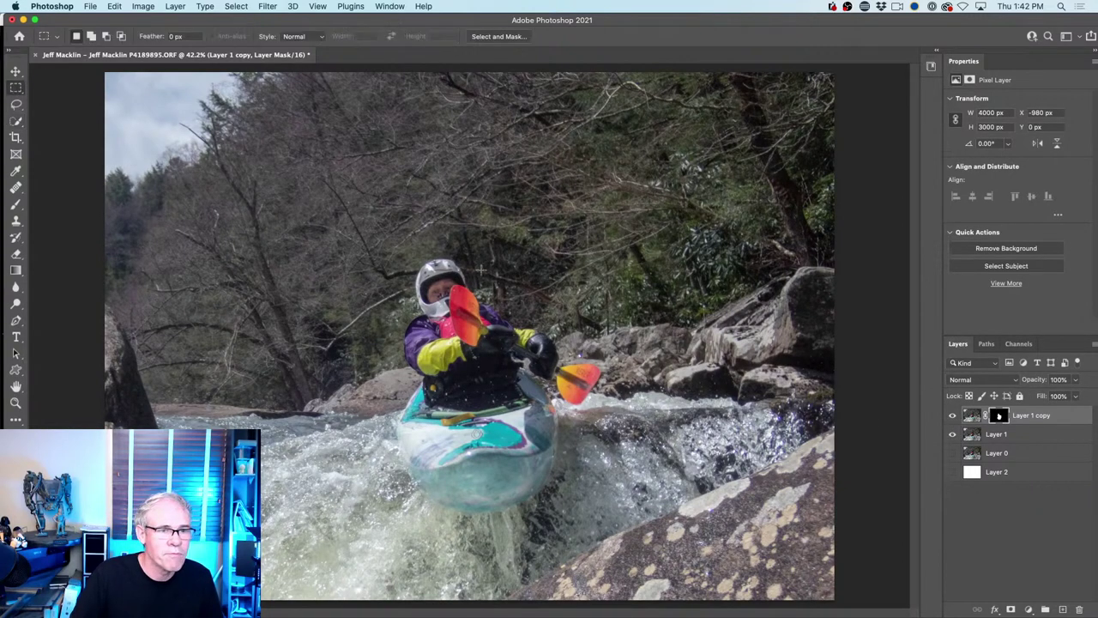
{"action": "left_click_drag", "start_coordinate": [226, 156], "coordinate": [387, 236]}
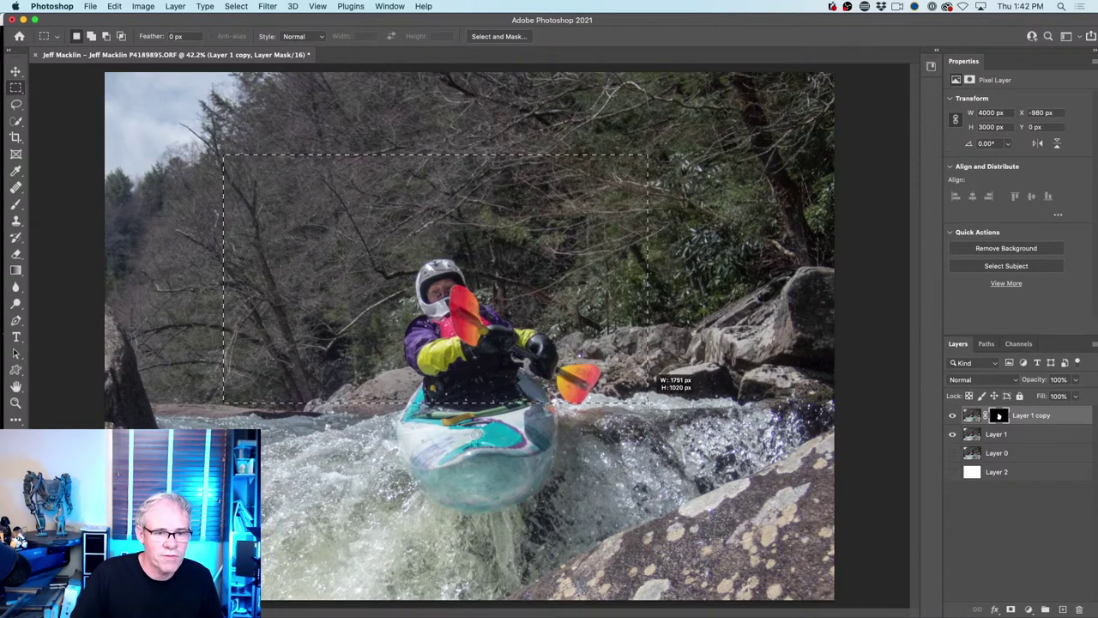
{"action": "left_click_drag", "start_coordinate": [647, 400], "coordinate": [628, 470]}
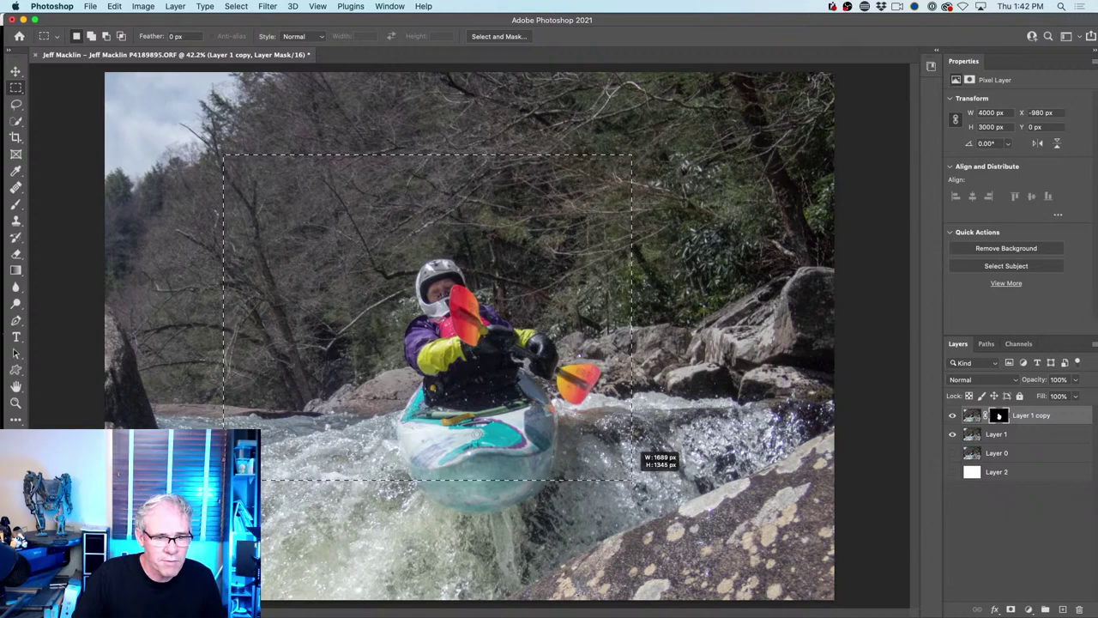
{"action": "left_click_drag", "start_coordinate": [637, 483], "coordinate": [657, 476]}
{"action": "left_click", "coordinate": [994, 436]}
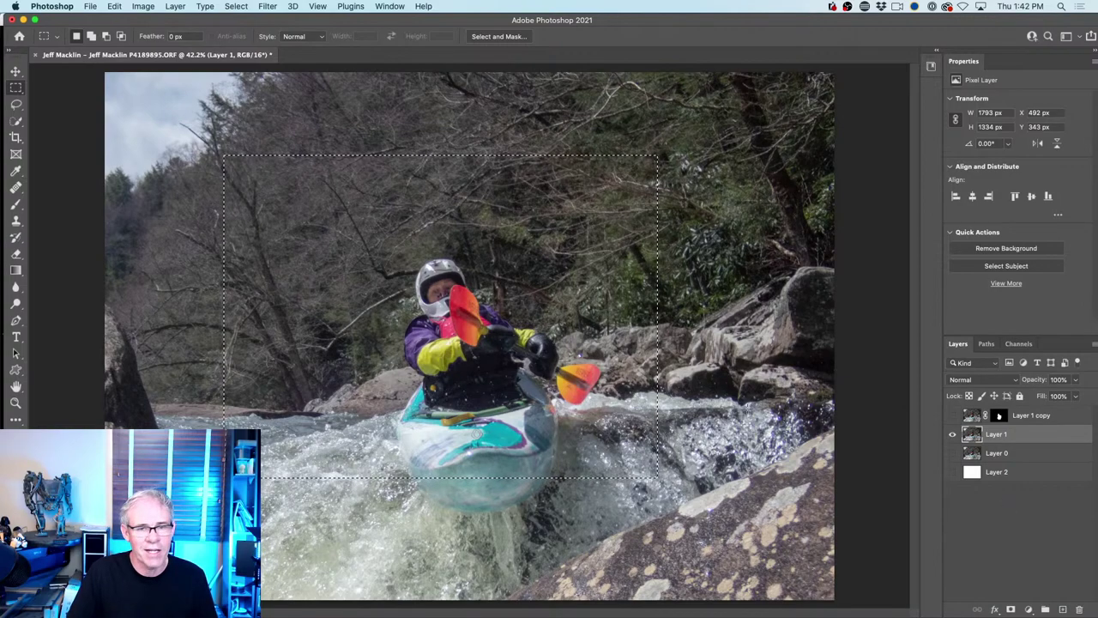
{"action": "left_click", "coordinate": [1011, 608]}
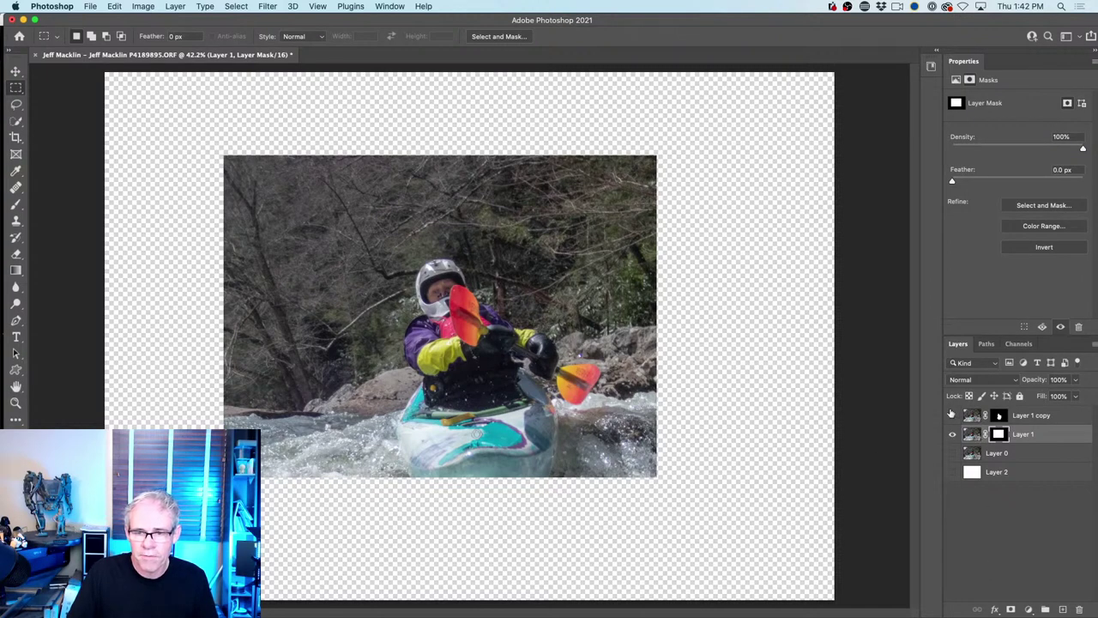
{"action": "left_click", "coordinate": [952, 415]}
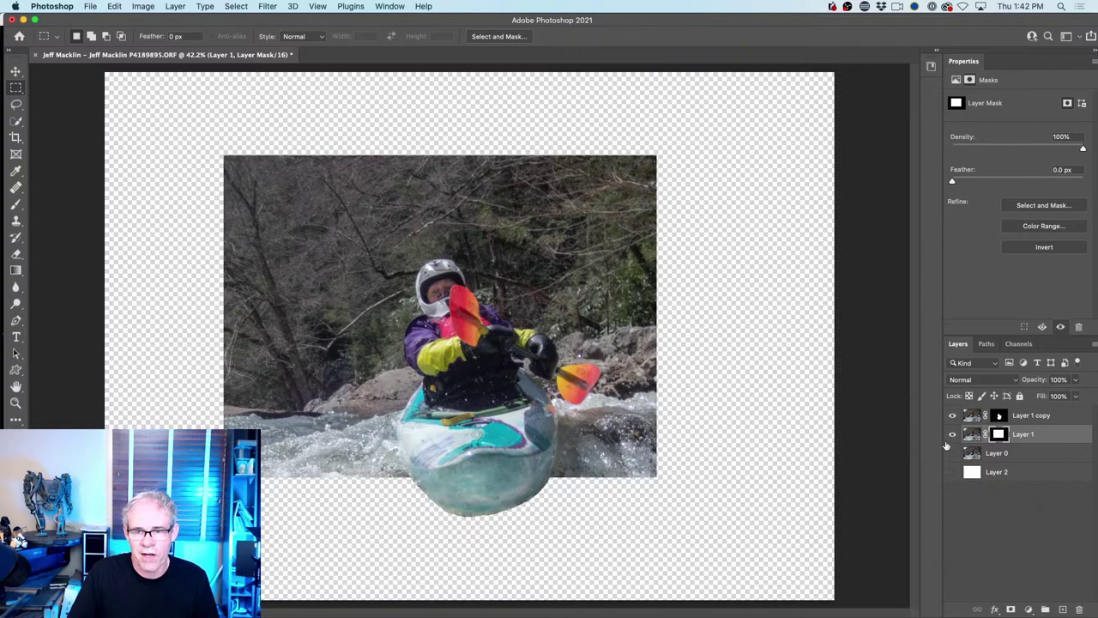
{"action": "left_click", "coordinate": [952, 416]}
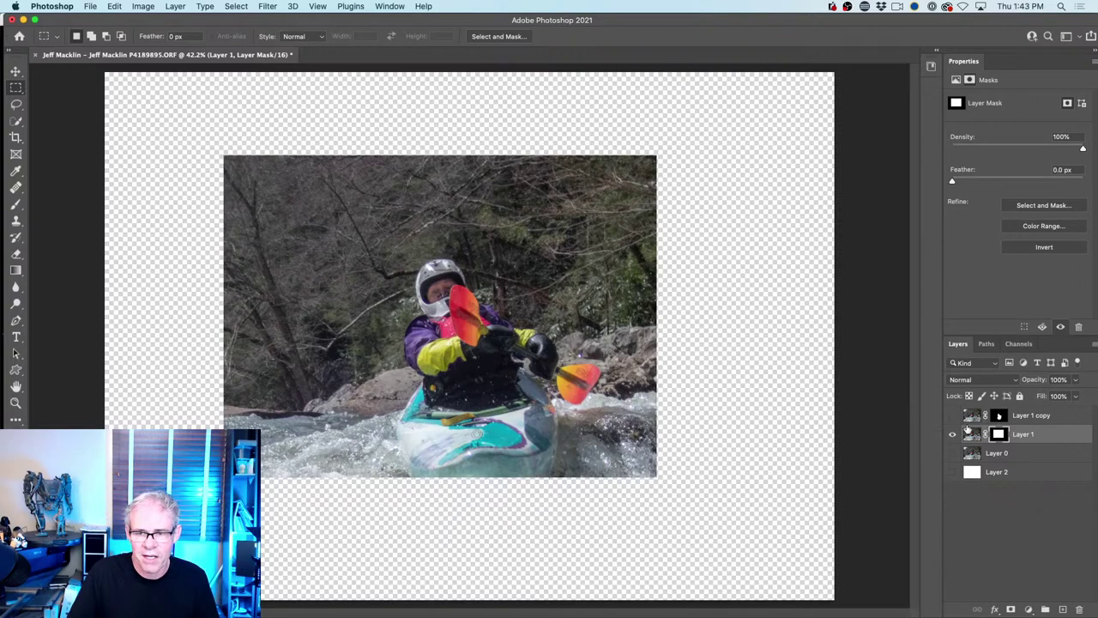
Target Layer 1's image instead of its mask and convert the document to 8 Bits/Channel
{"action": "left_click", "coordinate": [970, 434]}
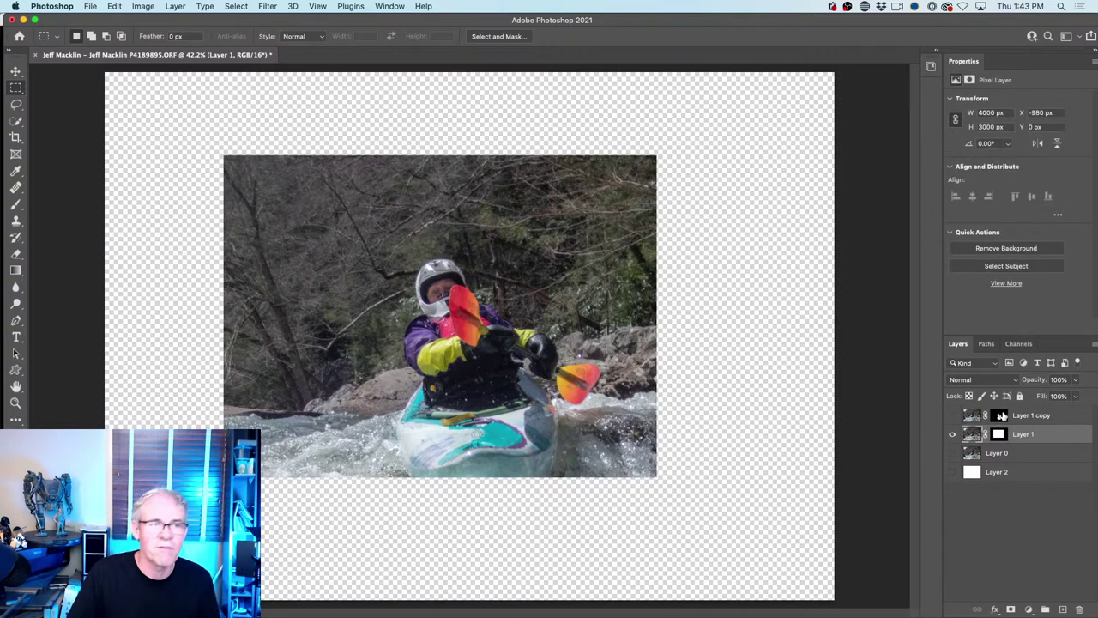
{"action": "left_click", "coordinate": [270, 6]}
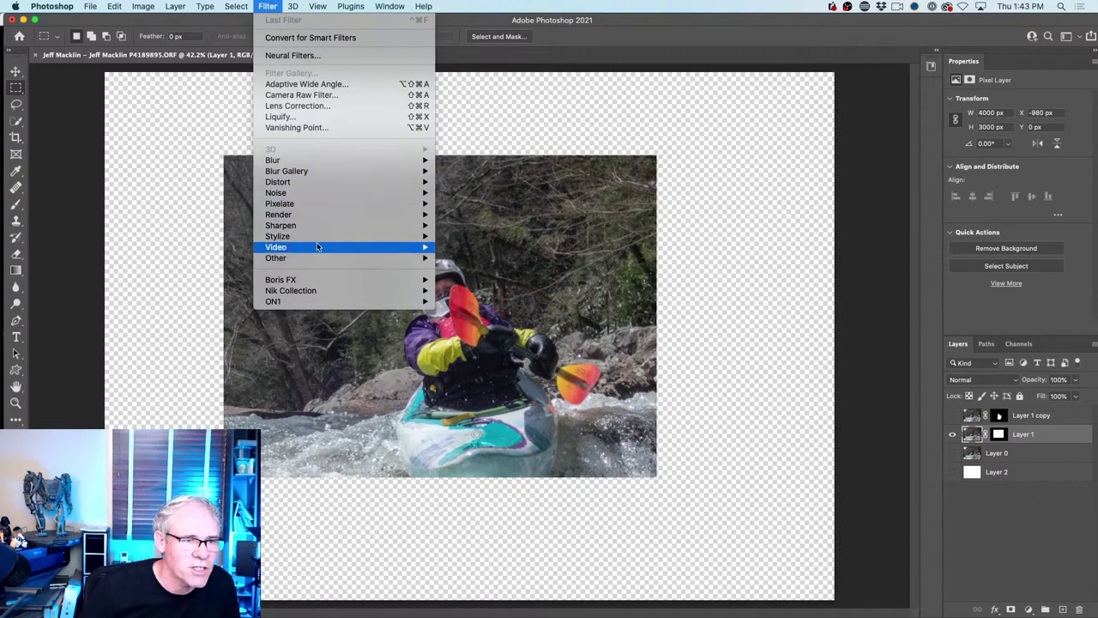
{"action": "mouse_move", "coordinate": [316, 259]}
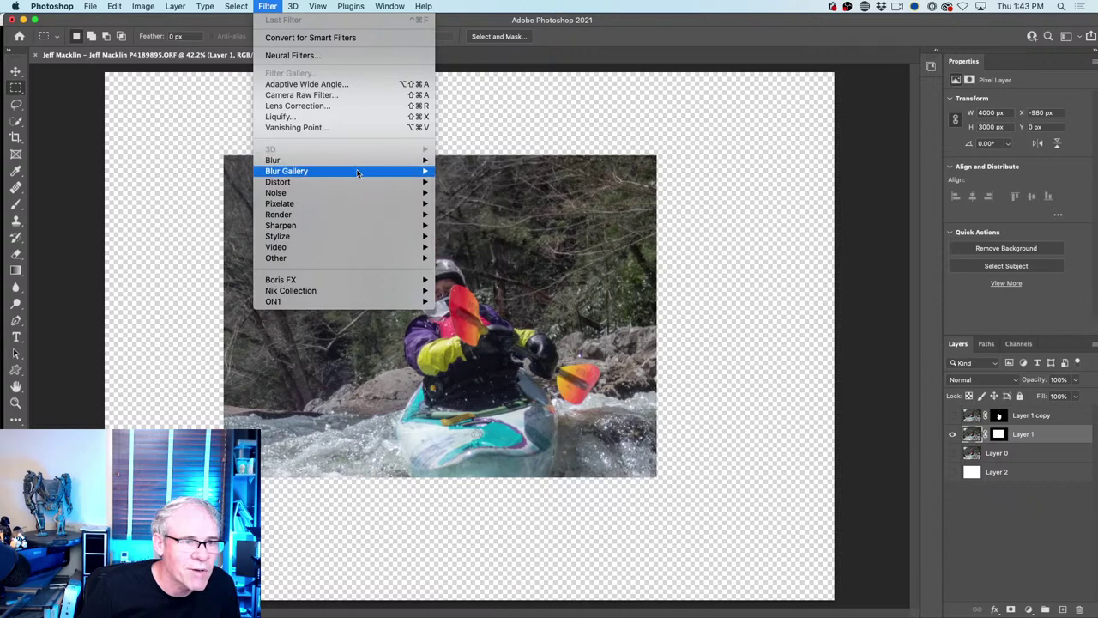
{"action": "mouse_move", "coordinate": [357, 172]}
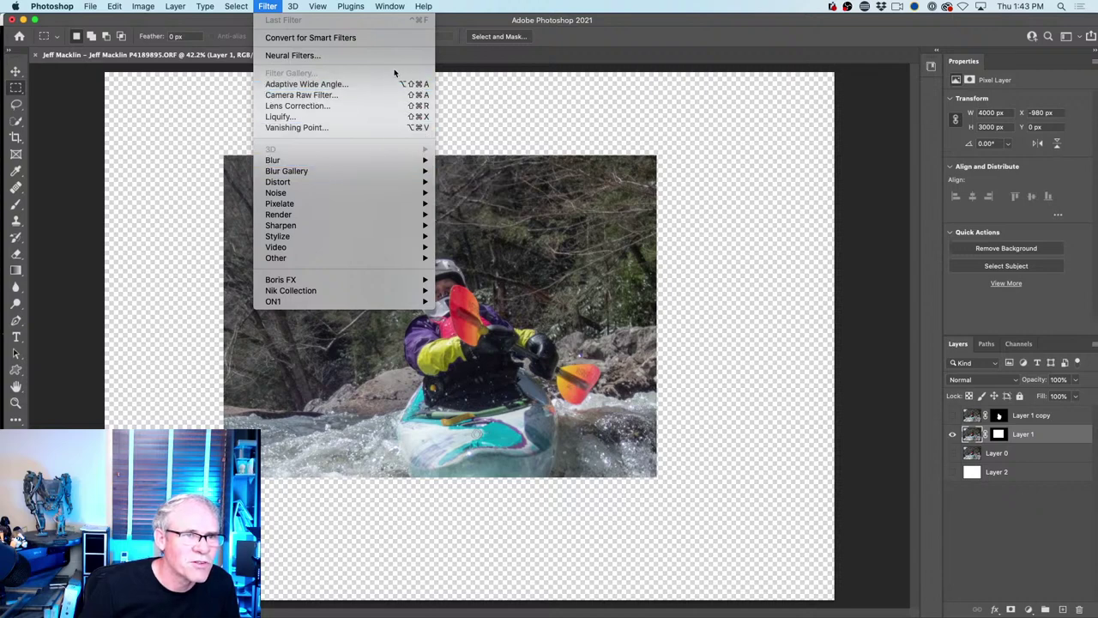
{"action": "mouse_move", "coordinate": [388, 205]}
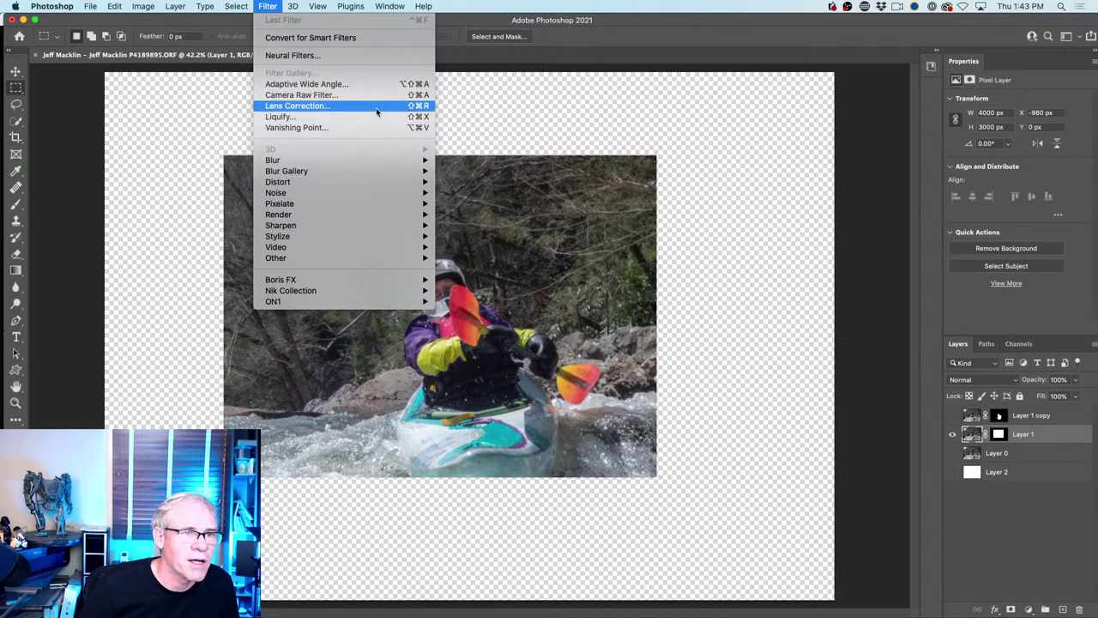
{"action": "left_click", "coordinate": [956, 453]}
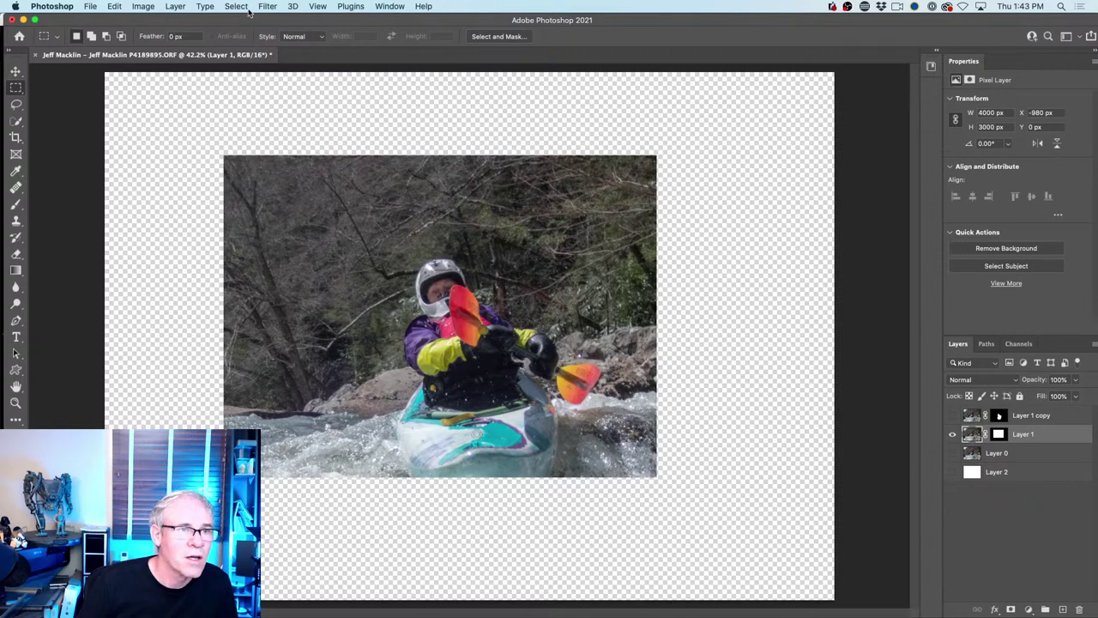
{"action": "left_click", "coordinate": [140, 6]}
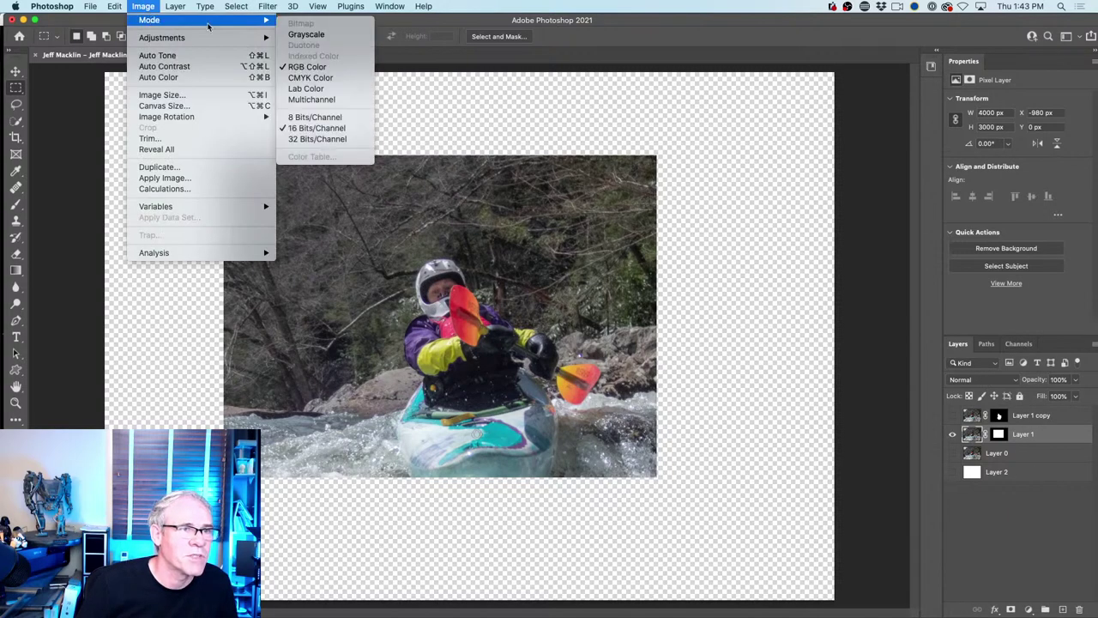
{"action": "mouse_move", "coordinate": [258, 25]}
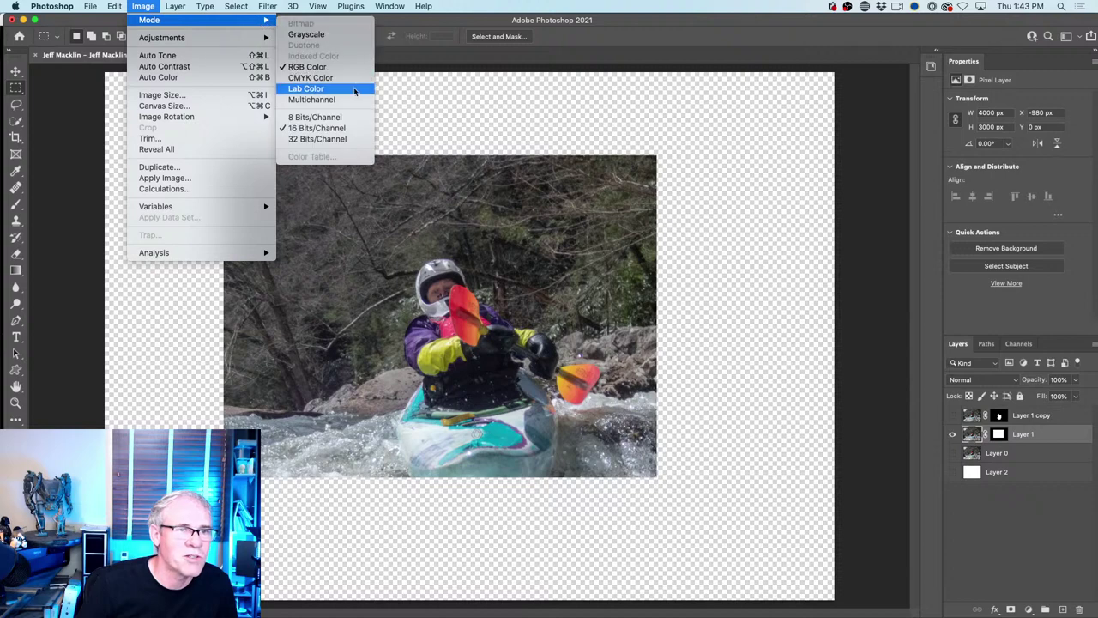
{"action": "left_click", "coordinate": [343, 118]}
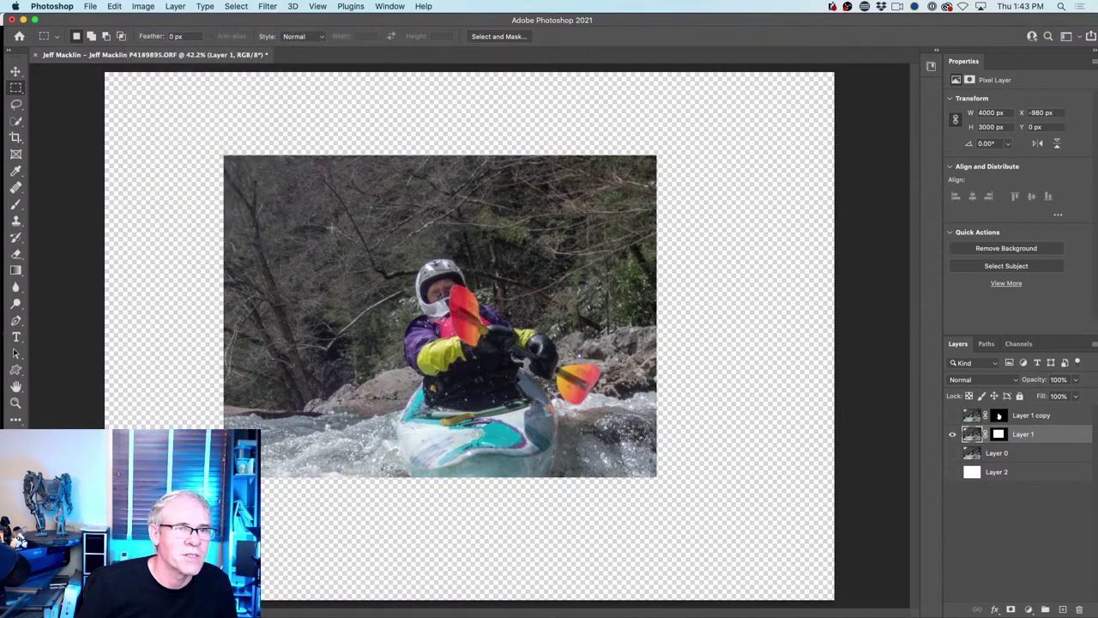
Browse the Artistic, Brush Strokes, Distort, Sketch and Stylize effects in the Filter Gallery, and leave without applying any
{"action": "left_click", "coordinate": [276, 6]}
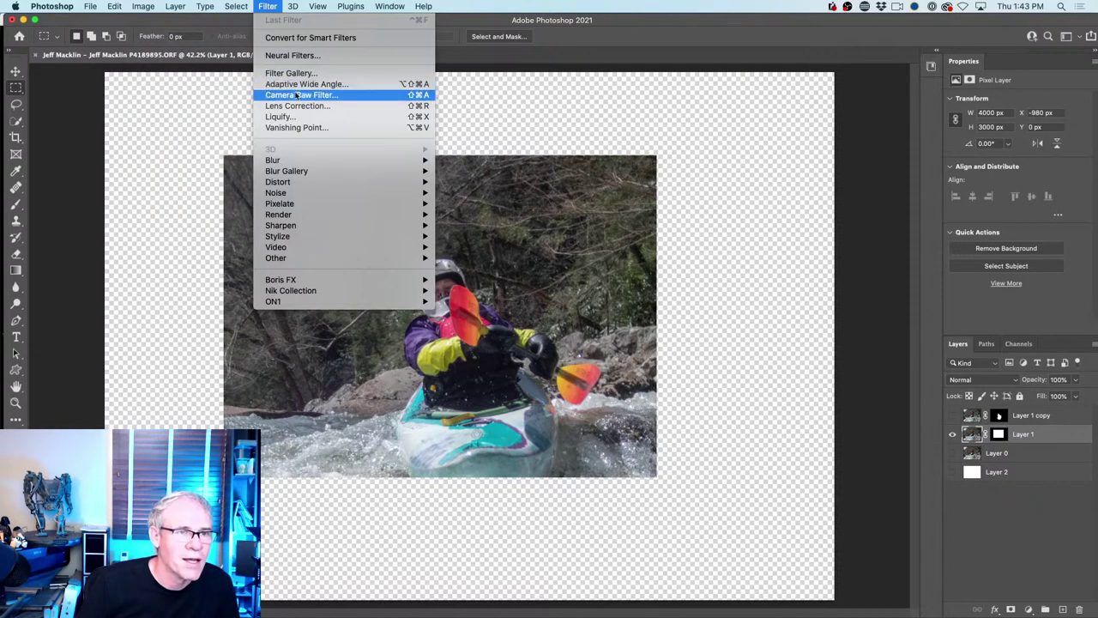
{"action": "left_click", "coordinate": [706, 125]}
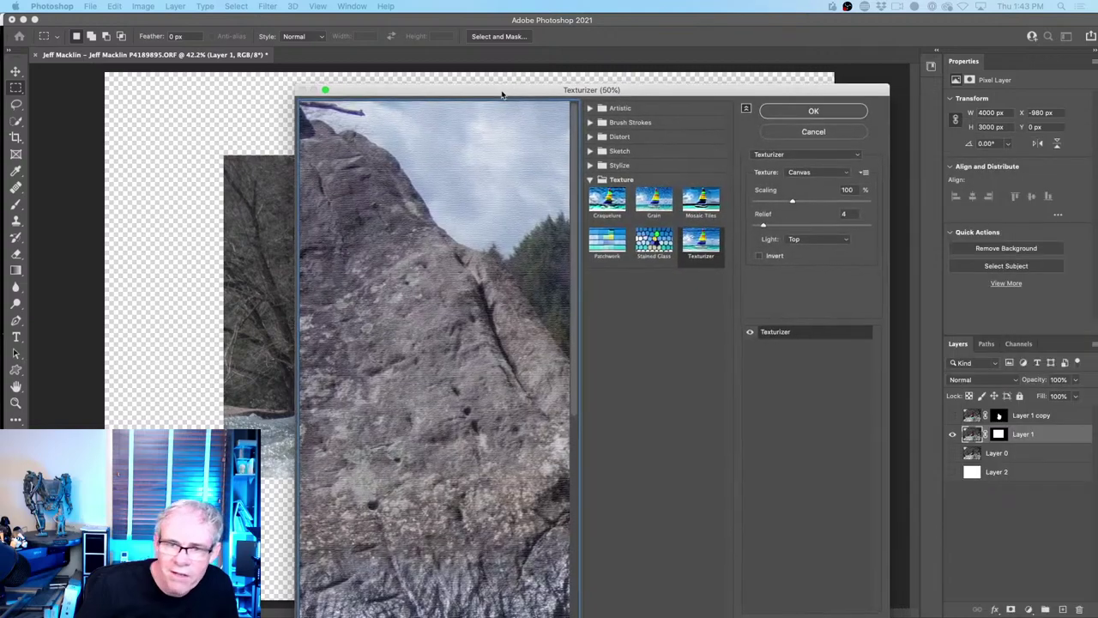
{"action": "left_click_drag", "start_coordinate": [504, 97], "coordinate": [536, 65]}
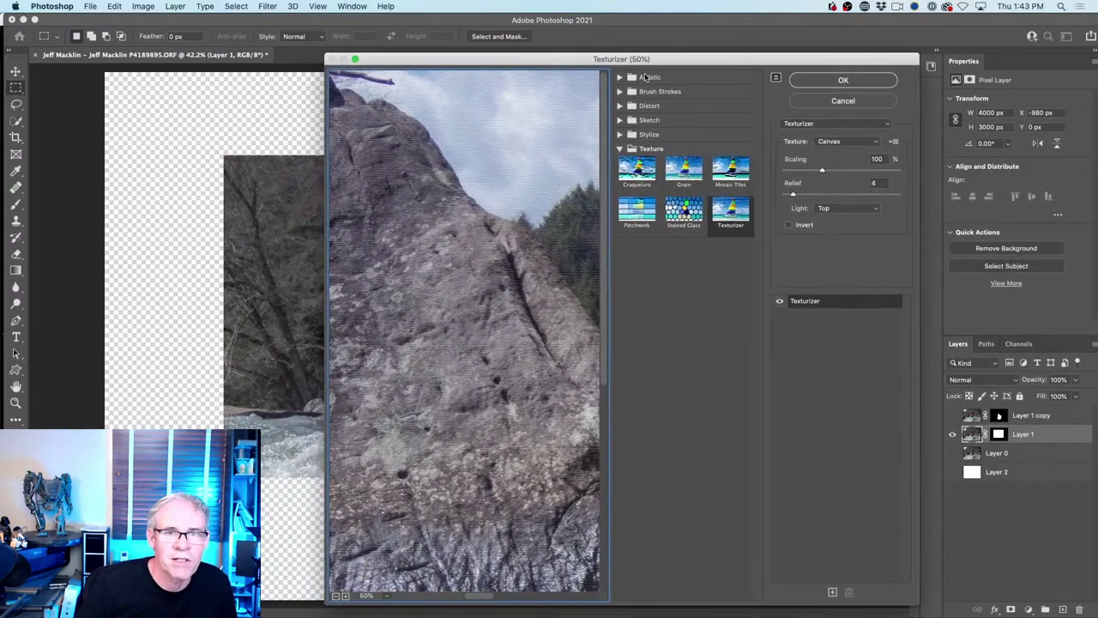
{"action": "left_click", "coordinate": [621, 77]}
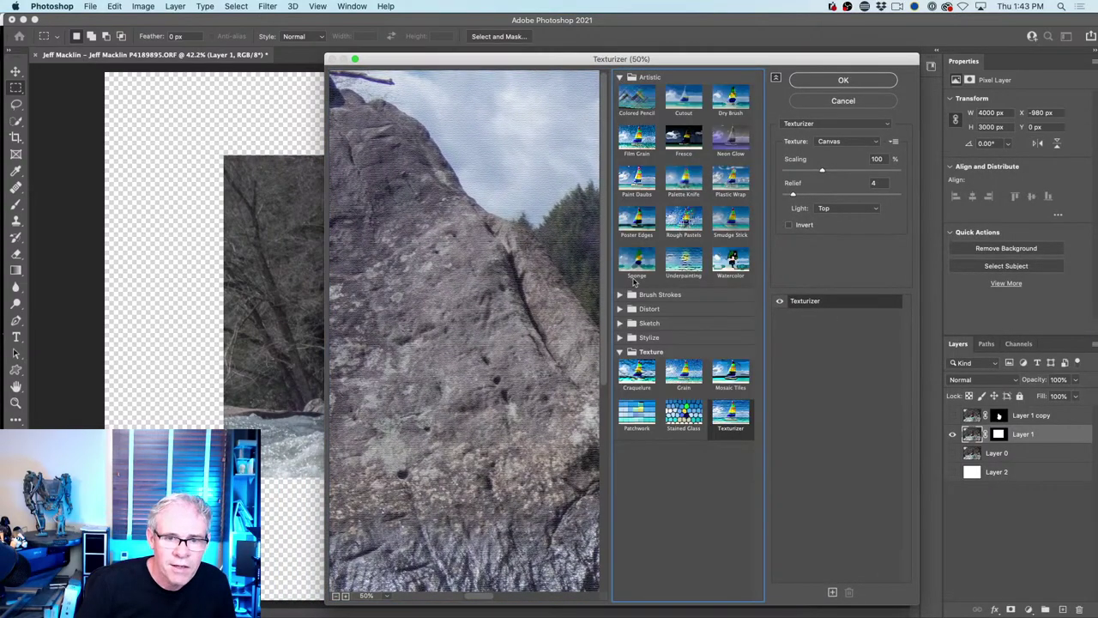
{"action": "left_click", "coordinate": [621, 337]}
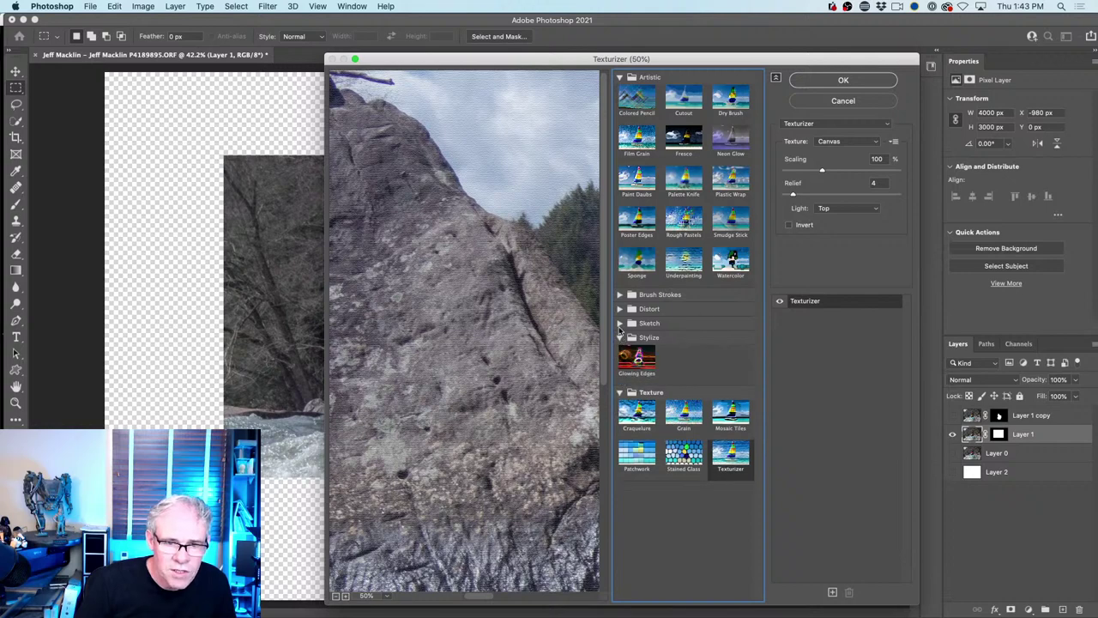
{"action": "left_click", "coordinate": [621, 324]}
{"action": "left_click", "coordinate": [621, 309]}
{"action": "left_click", "coordinate": [619, 295]}
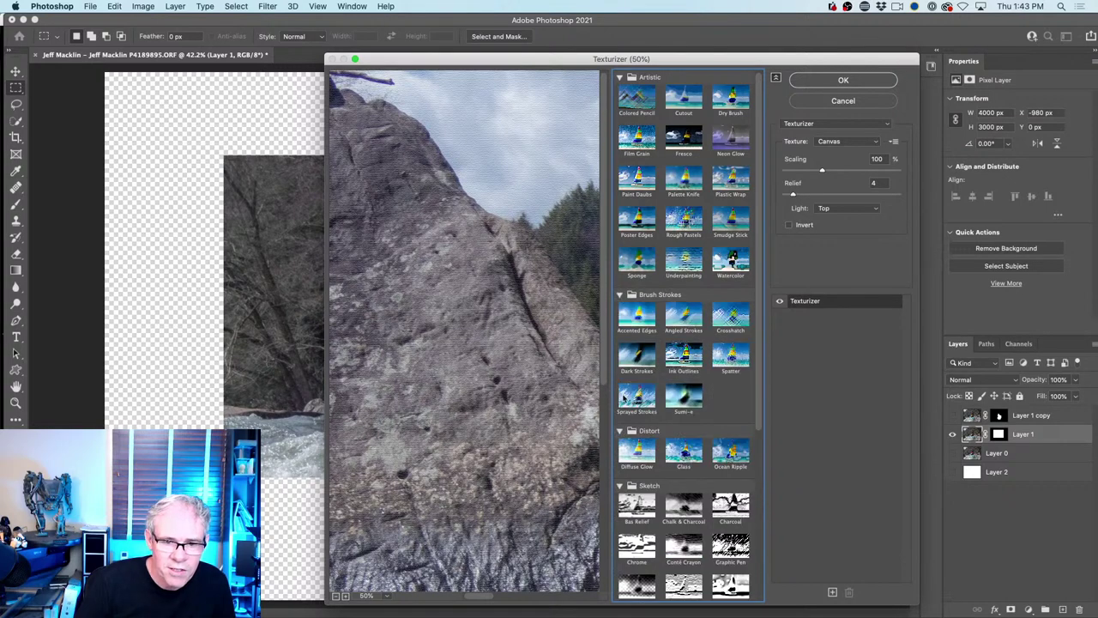
{"action": "scroll", "coordinate": [658, 411], "scroll_direction": "down", "scroll_amount": 5}
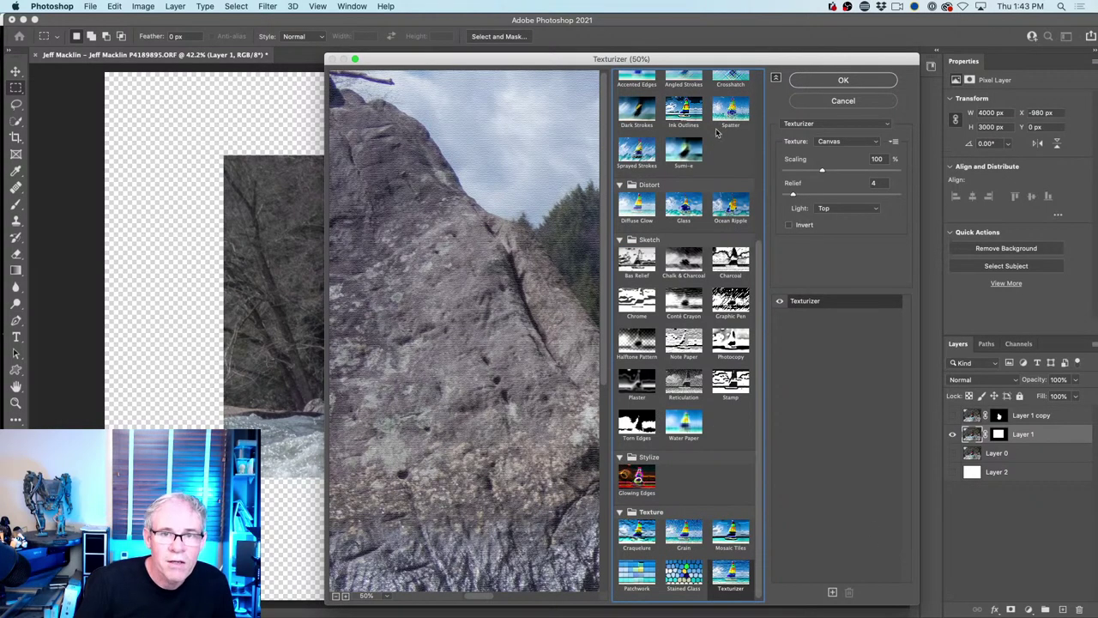
{"action": "scroll", "coordinate": [718, 133], "scroll_direction": "up", "scroll_amount": 5}
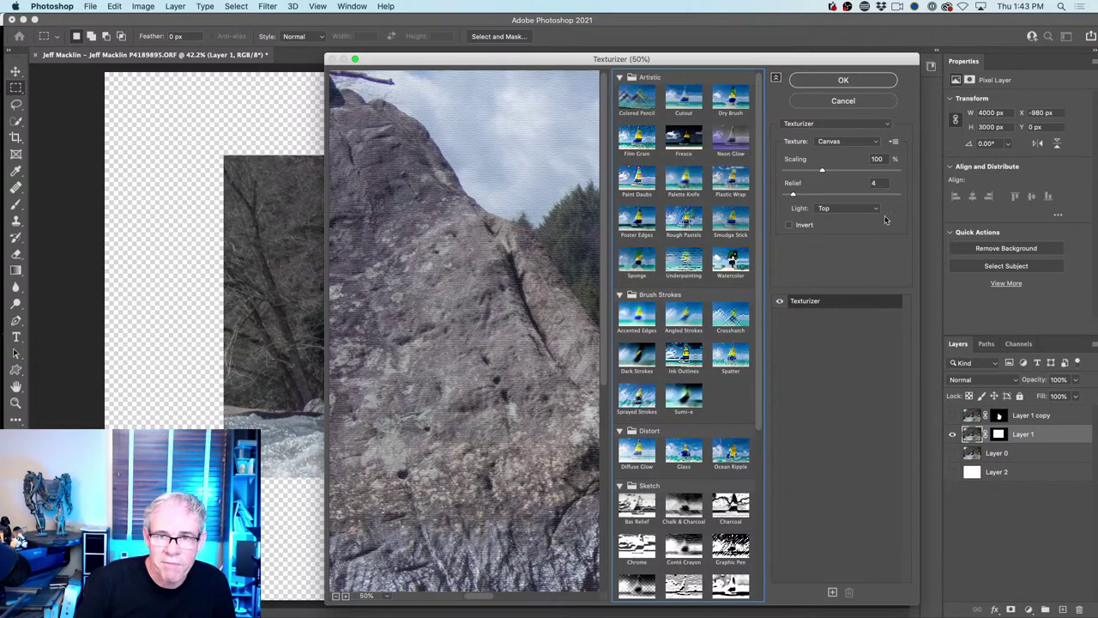
{"action": "left_click", "coordinate": [844, 101]}
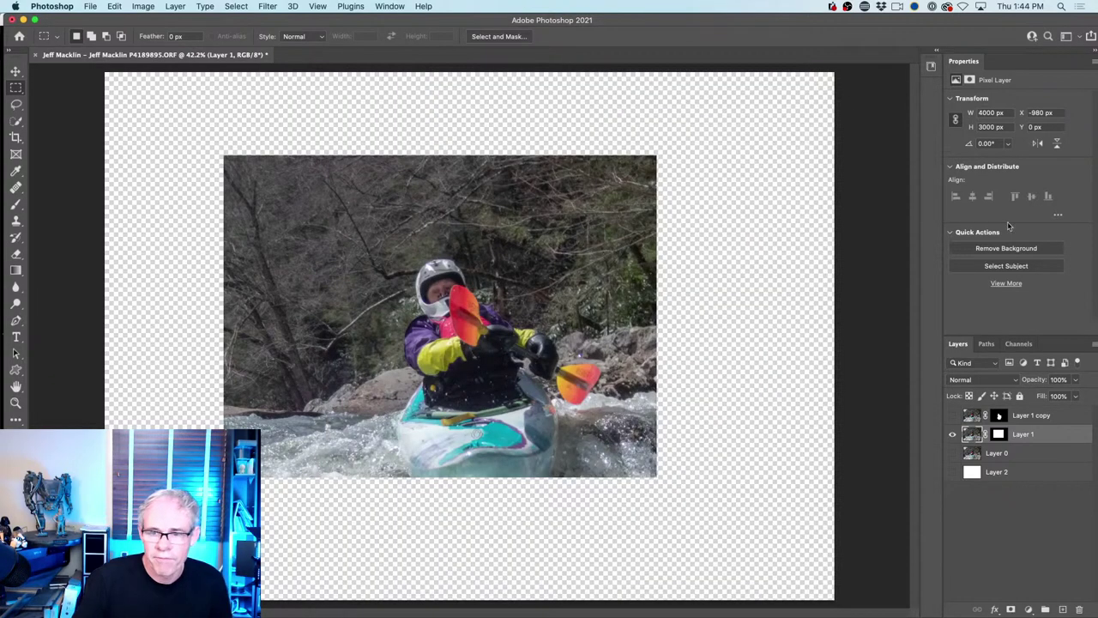
Fill a rectangular selection about 1951 × 1484 px around the cropped photo with dark red on a new layer beneath Layer 1, and deselect
{"action": "left_click", "coordinate": [999, 435], "text": "super"}
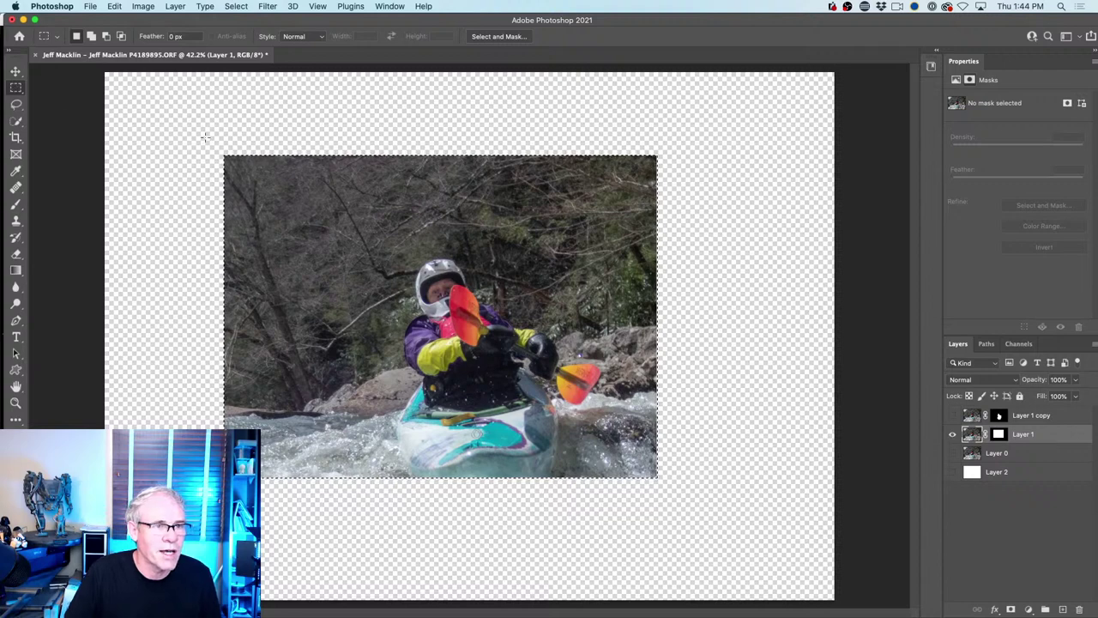
{"action": "left_click_drag", "start_coordinate": [207, 137], "coordinate": [675, 495]}
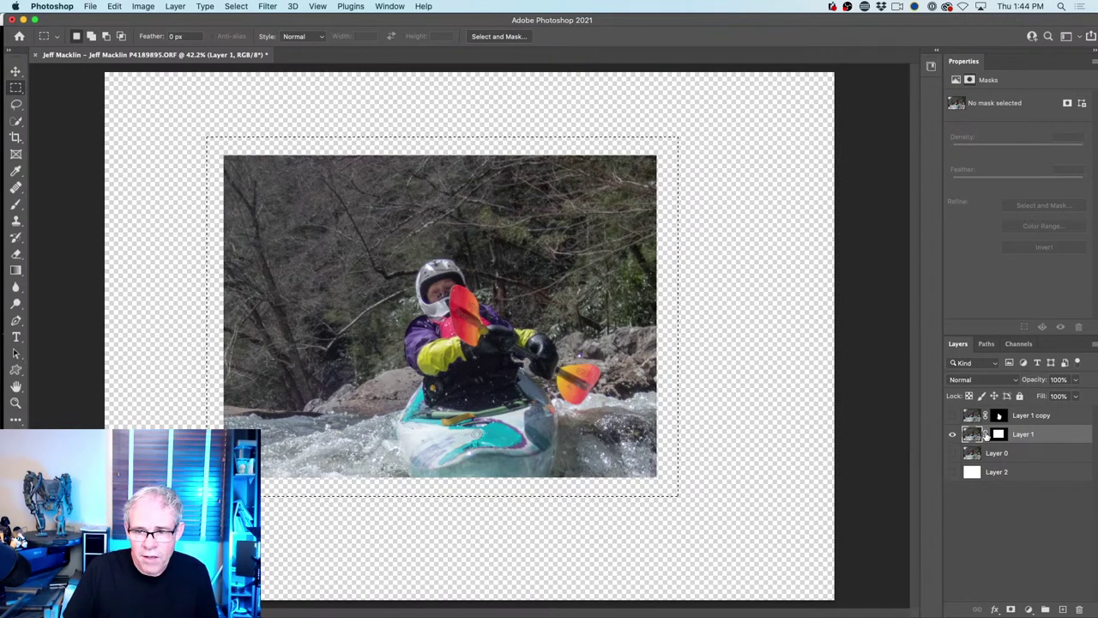
{"action": "left_click", "coordinate": [1062, 609]}
{"action": "left_click_drag", "start_coordinate": [1020, 435], "coordinate": [1028, 459]}
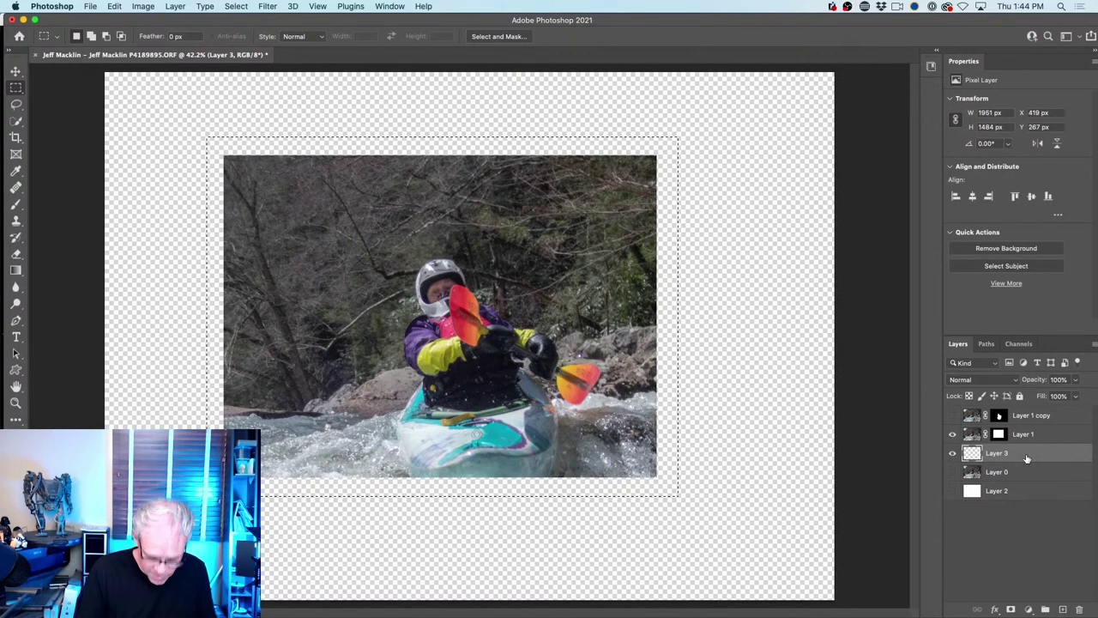
{"action": "key", "text": "alt+BackSpace"}
{"action": "key", "text": "super+d"}
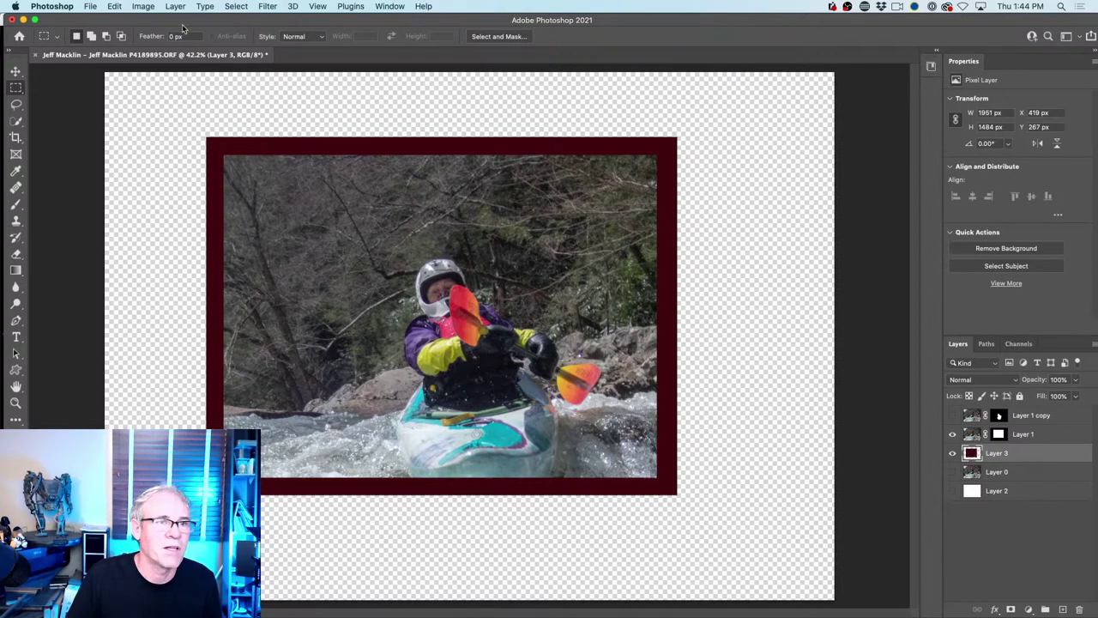
Show the kayaker cutout on Layer 1 copy and the white background on Layer 2
{"action": "left_click", "coordinate": [266, 6]}
{"action": "key", "text": "Escape"}
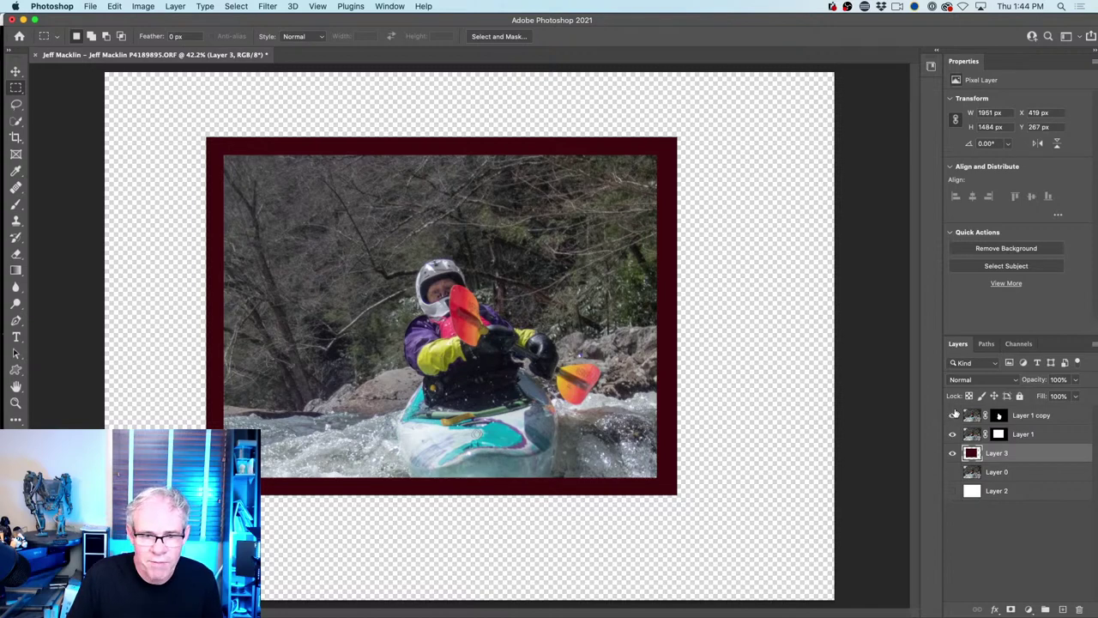
{"action": "left_click", "coordinate": [953, 415]}
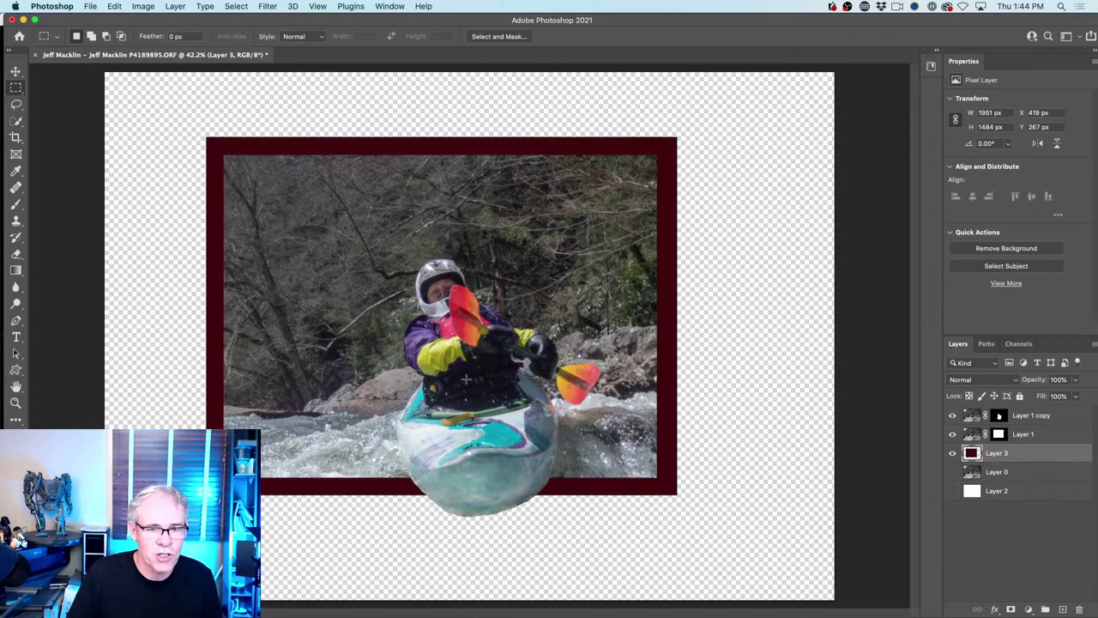
{"action": "left_click", "coordinate": [953, 491]}
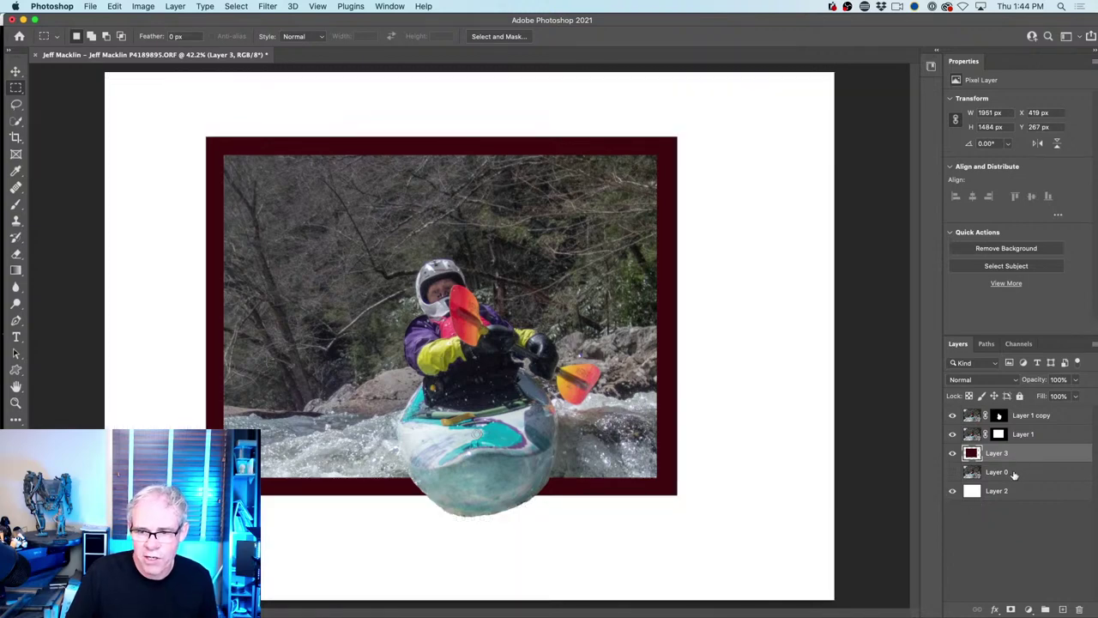
Convert Layer 1 copy, Layer 1 and Layer 3 together into one smart object
{"action": "left_click", "coordinate": [1031, 418]}
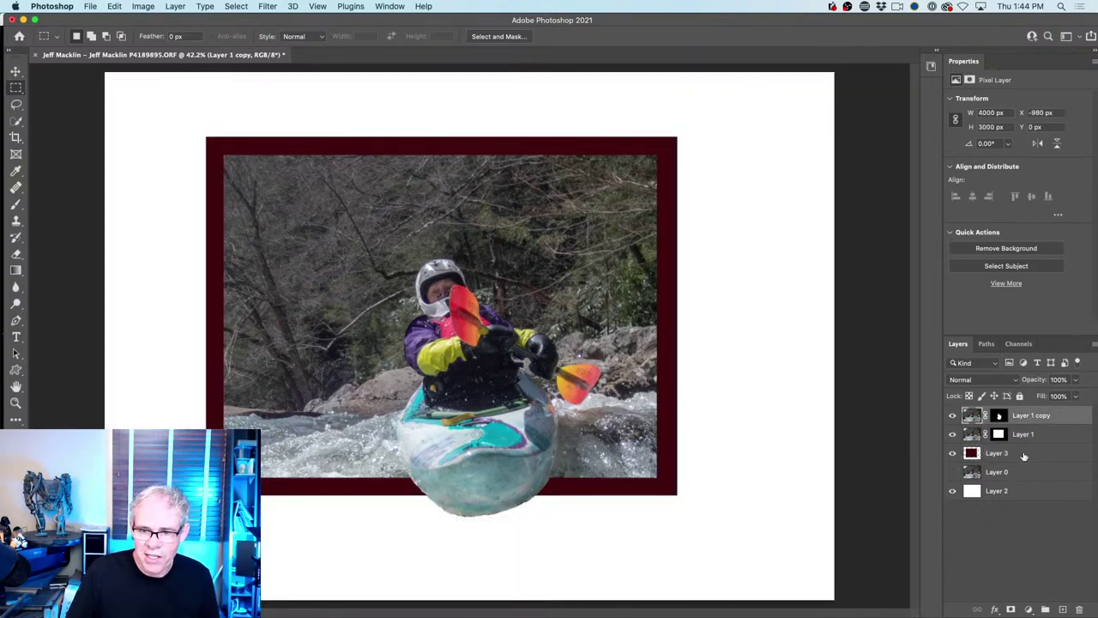
{"action": "left_click", "coordinate": [1024, 456], "text": "shift"}
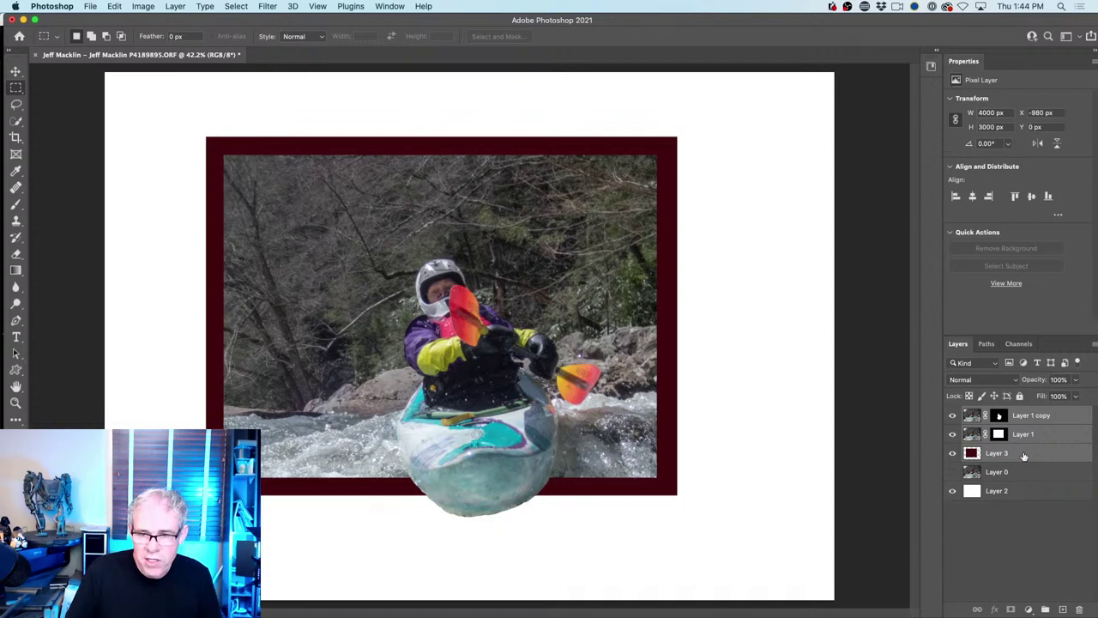
{"action": "right_click", "coordinate": [1037, 435]}
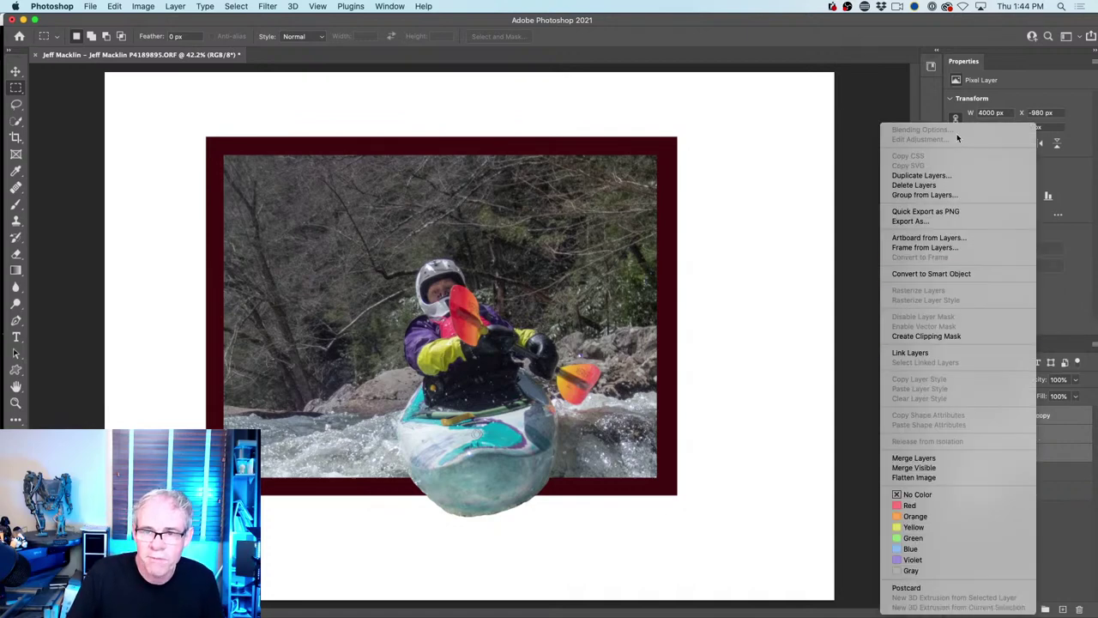
{"action": "left_click", "coordinate": [964, 273]}
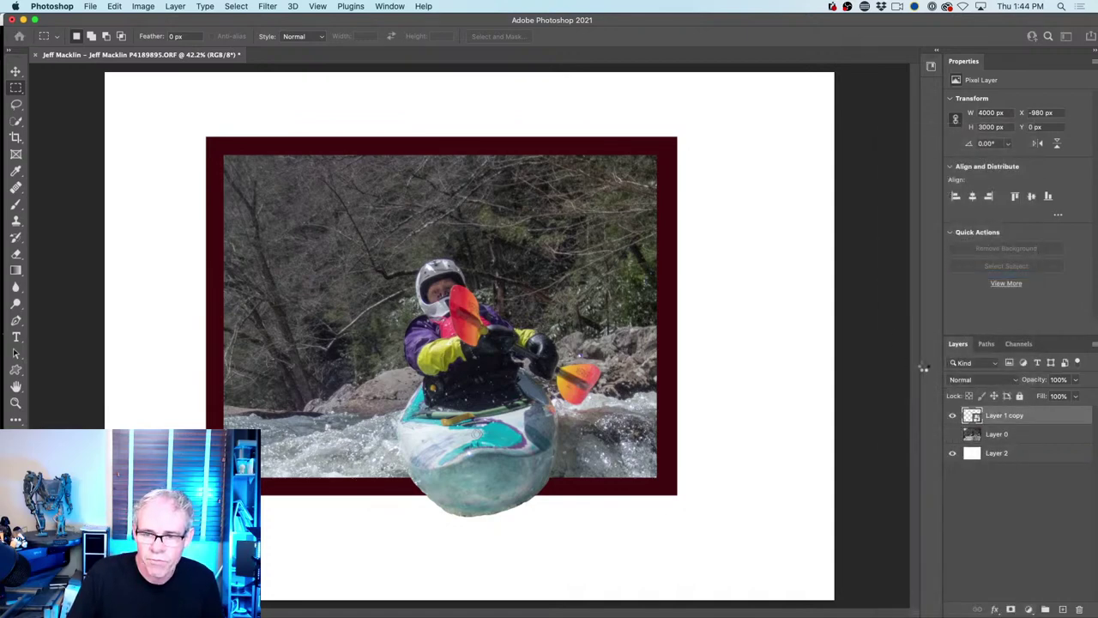
Distort the framed kayaker smart object by moving its corners separately, giving the frame a slanted perspective, and apply the transform
{"action": "key", "text": "ctrl+t"}
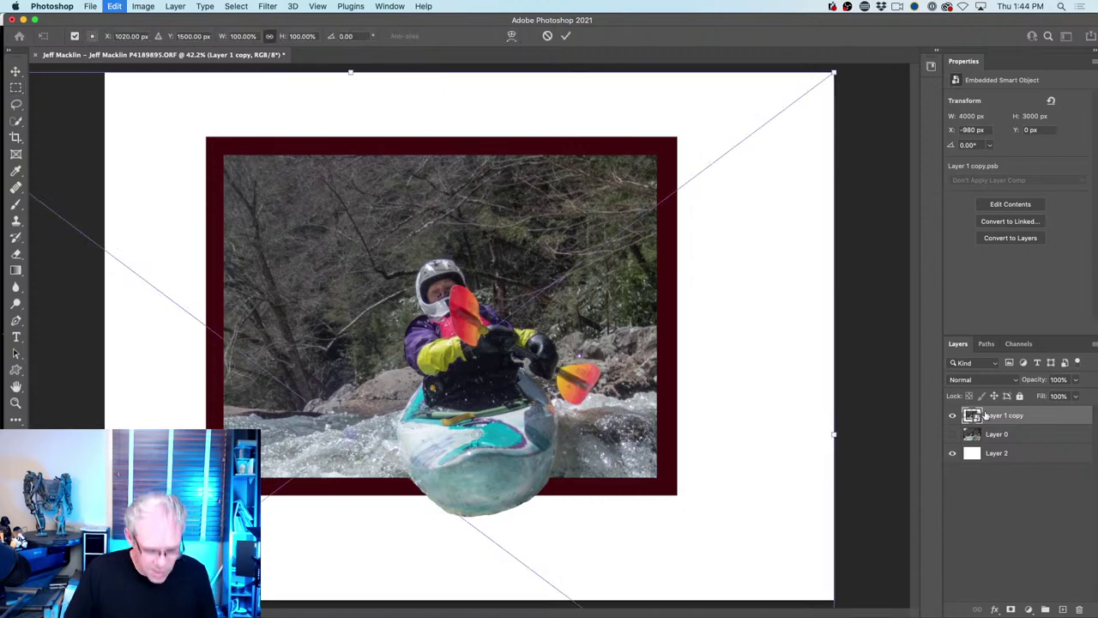
{"action": "key", "text": "Escape"}
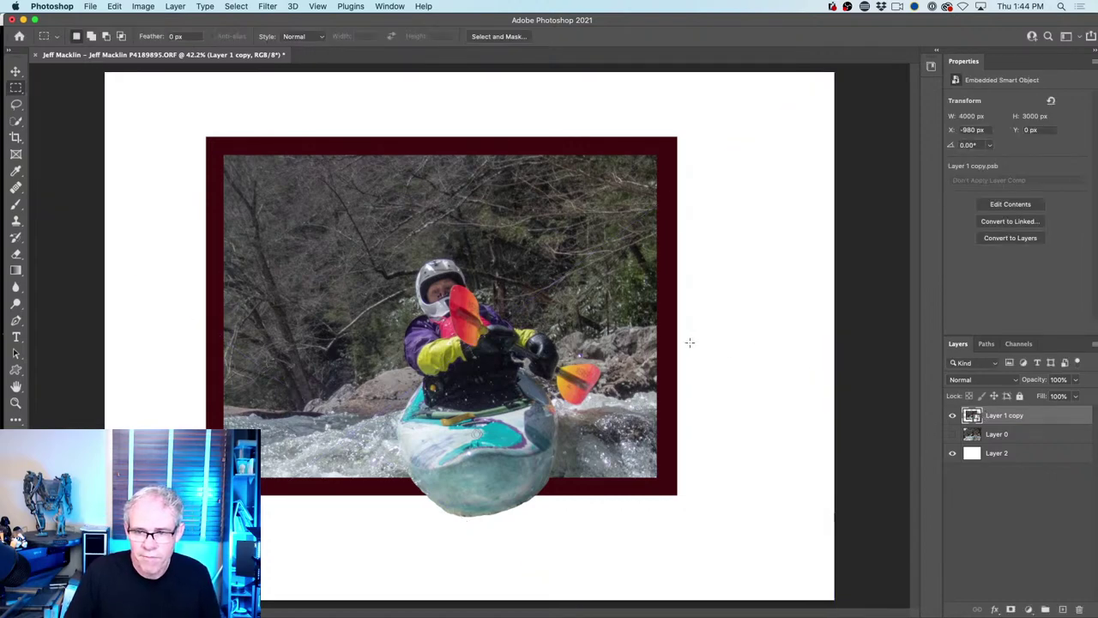
{"action": "key", "text": "ctrl+t"}
{"action": "right_click", "coordinate": [566, 294]}
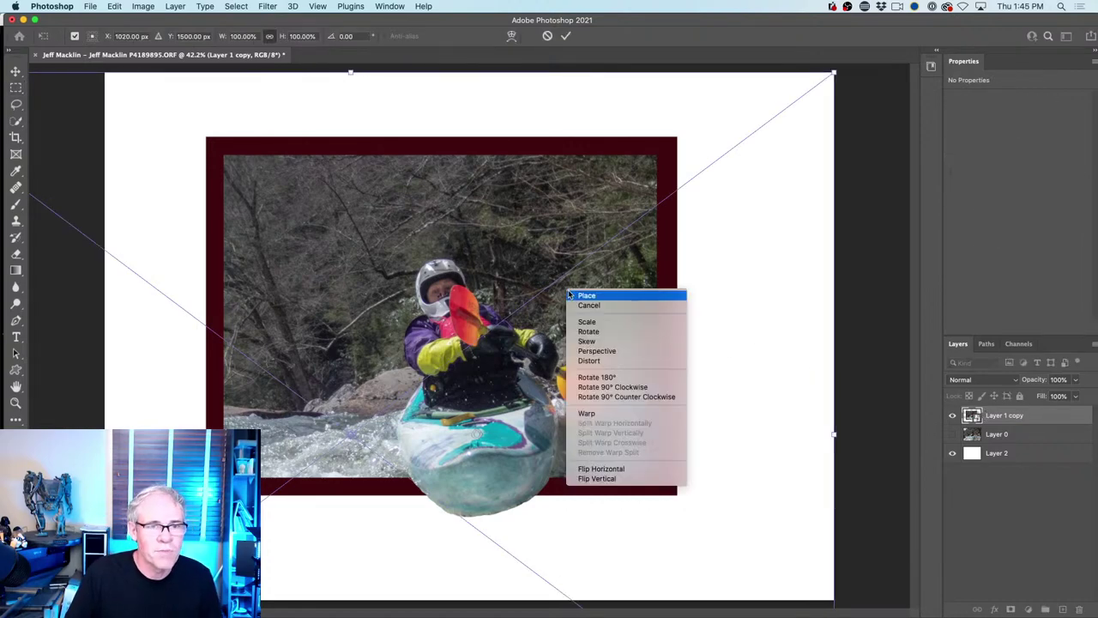
{"action": "left_click", "coordinate": [639, 360]}
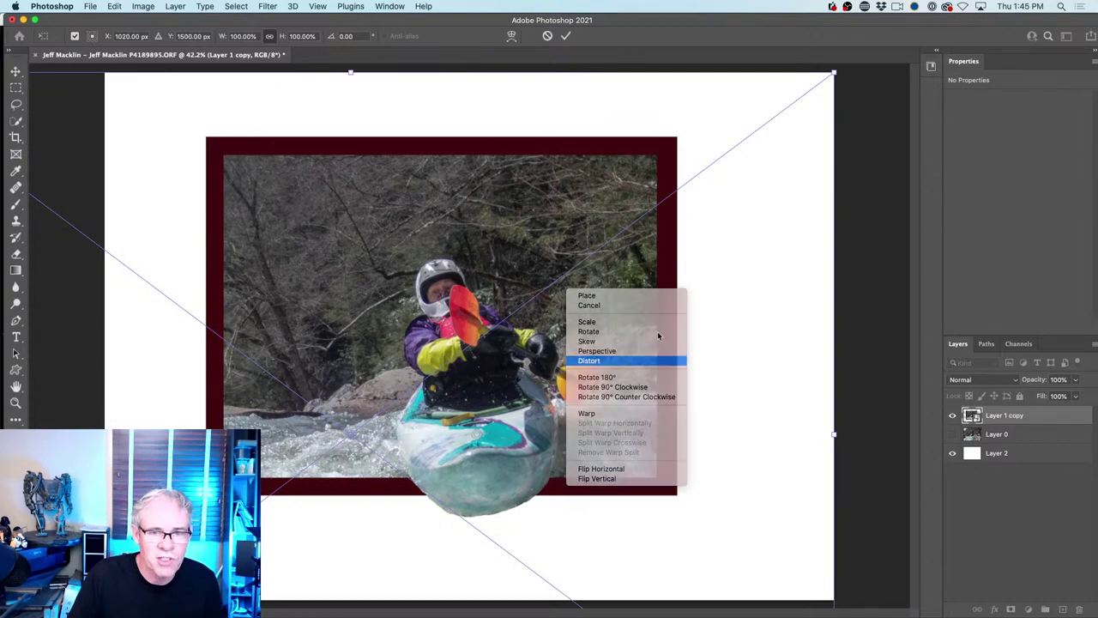
{"action": "left_click_drag", "start_coordinate": [829, 77], "coordinate": [704, 89]}
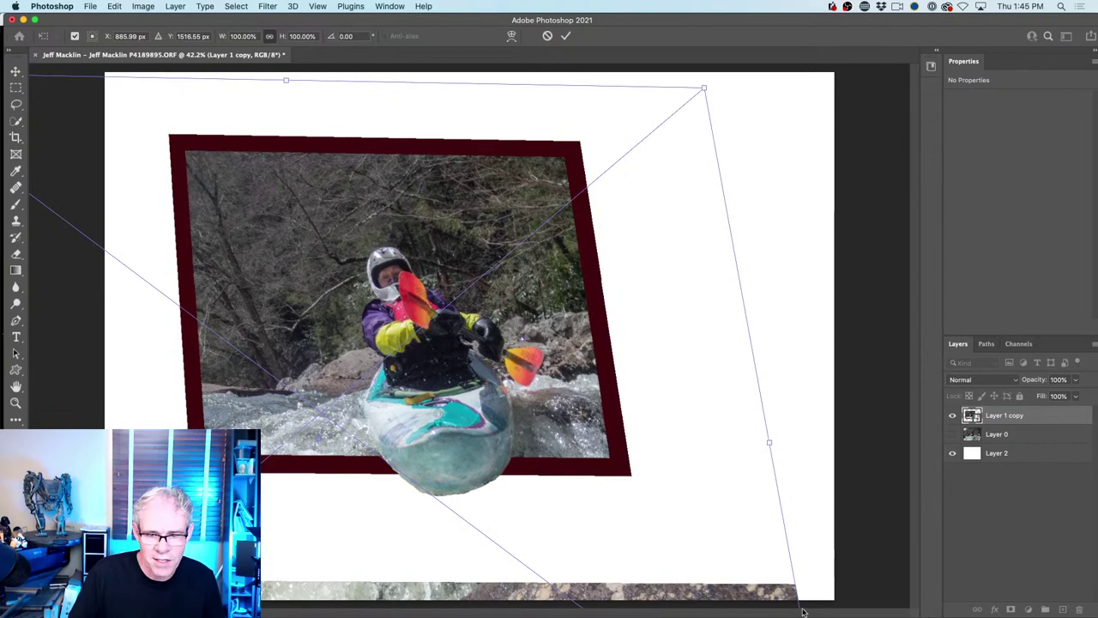
{"action": "key", "text": "super+minus"}
{"action": "left_click_drag", "start_coordinate": [492, 403], "coordinate": [559, 428]}
{"action": "left_click_drag", "start_coordinate": [143, 184], "coordinate": [112, 145]}
{"action": "left_click_drag", "start_coordinate": [304, 338], "coordinate": [373, 214]}
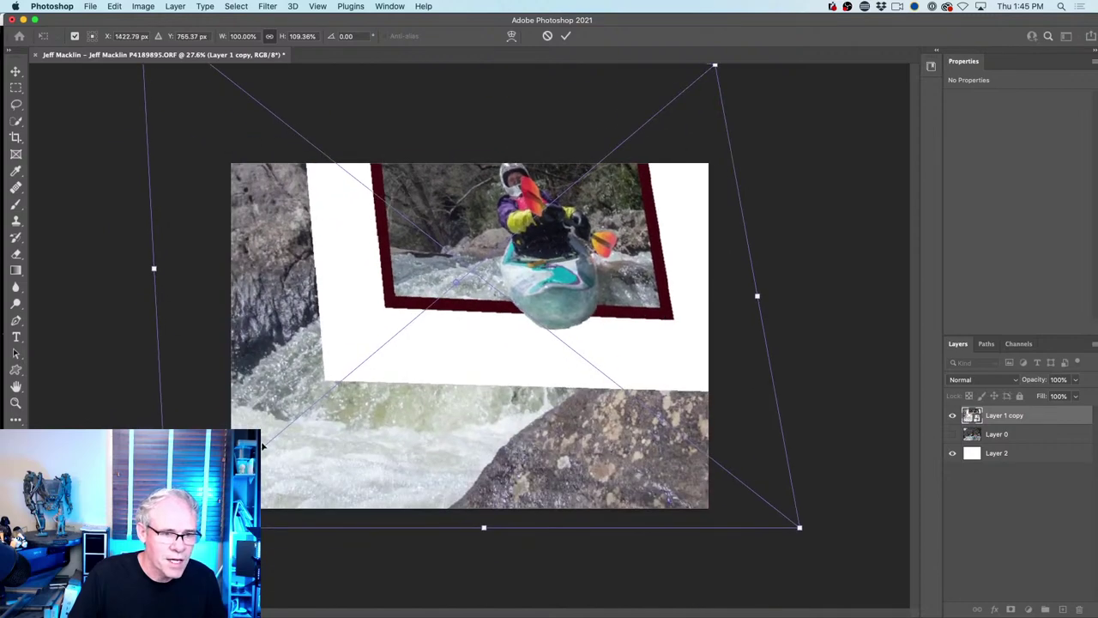
{"action": "left_click_drag", "start_coordinate": [169, 528], "coordinate": [102, 494]}
{"action": "left_click_drag", "start_coordinate": [513, 324], "coordinate": [496, 452]}
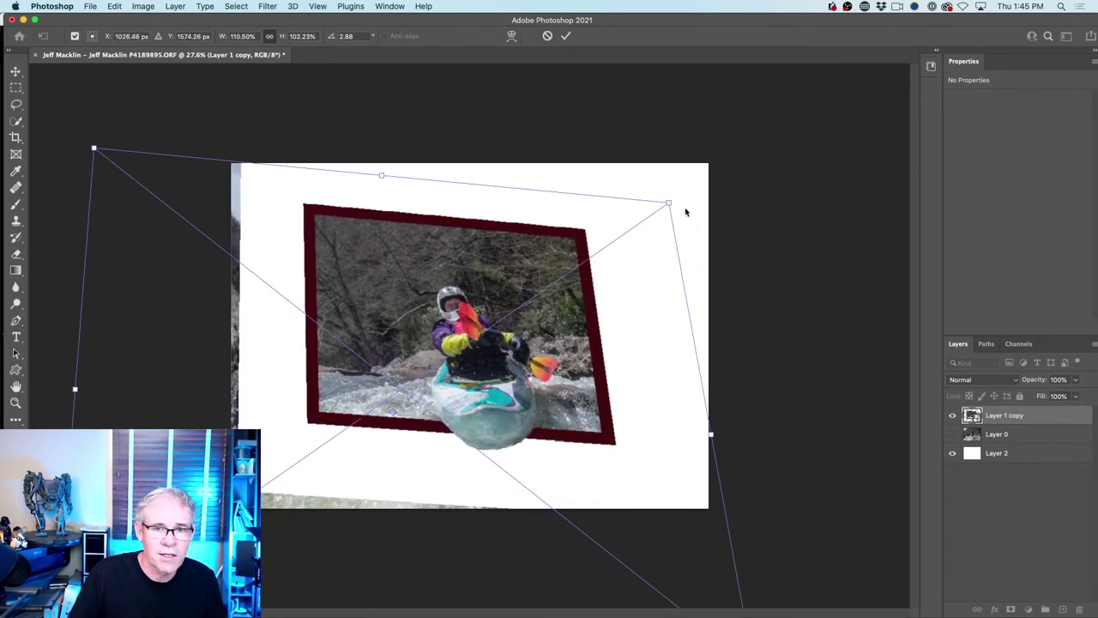
{"action": "left_click_drag", "start_coordinate": [669, 204], "coordinate": [709, 169]}
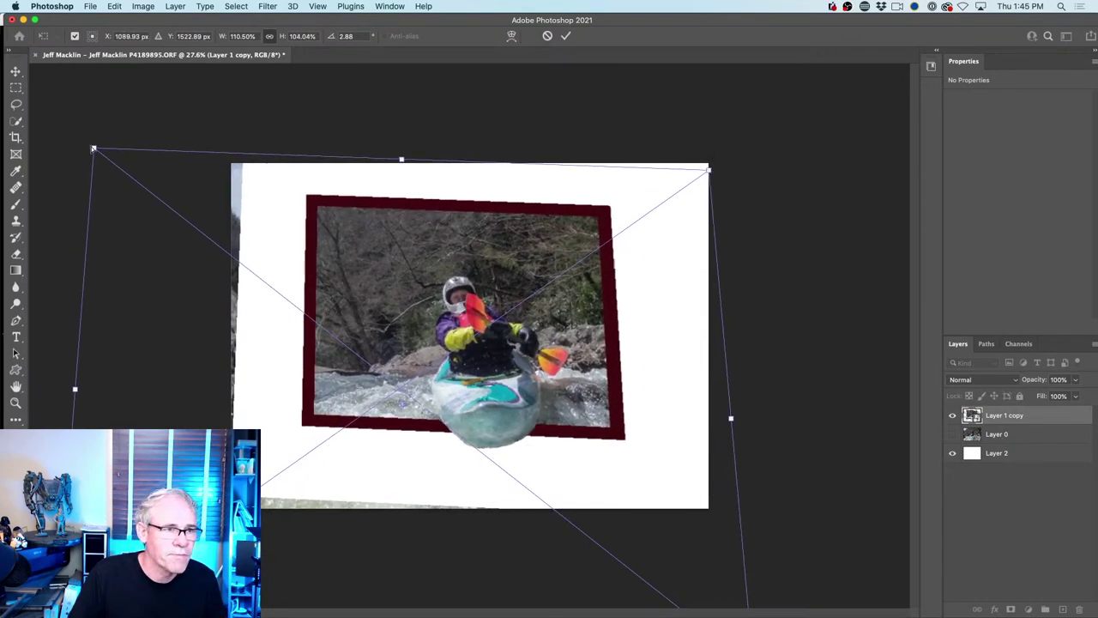
{"action": "left_click_drag", "start_coordinate": [95, 149], "coordinate": [52, 128]}
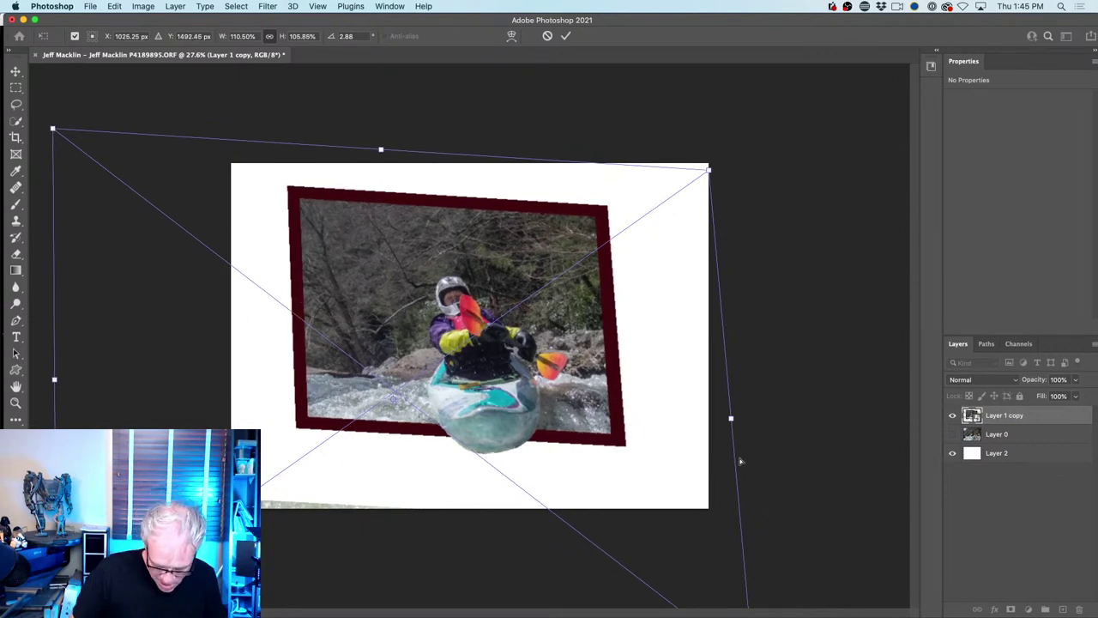
{"action": "key", "text": "Return"}
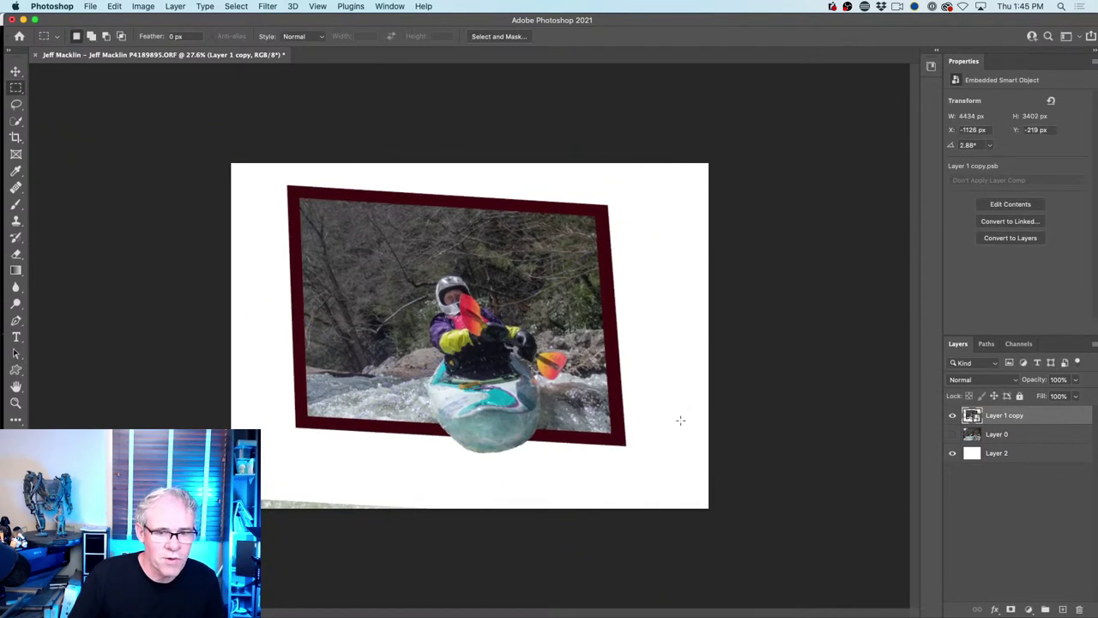
Move the framed photo lower on the canvas and give it a drop shadow with 85 px distance, 47 px size and increased opacity
{"action": "key", "text": "v"}
{"action": "left_click_drag", "start_coordinate": [624, 365], "coordinate": [627, 436]}
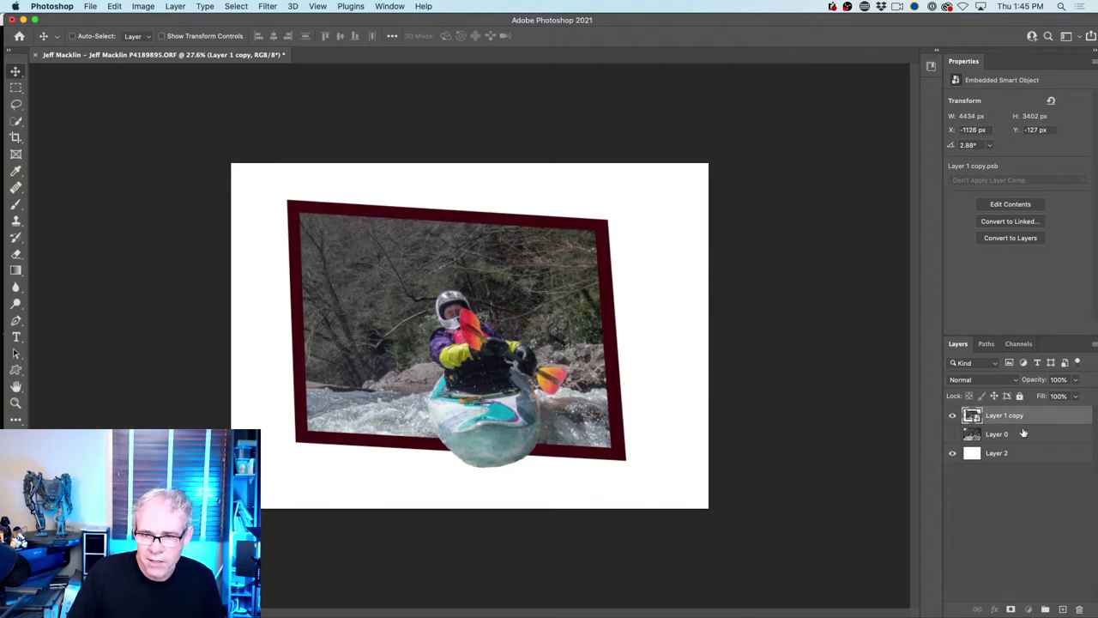
{"action": "left_click", "coordinate": [996, 610]}
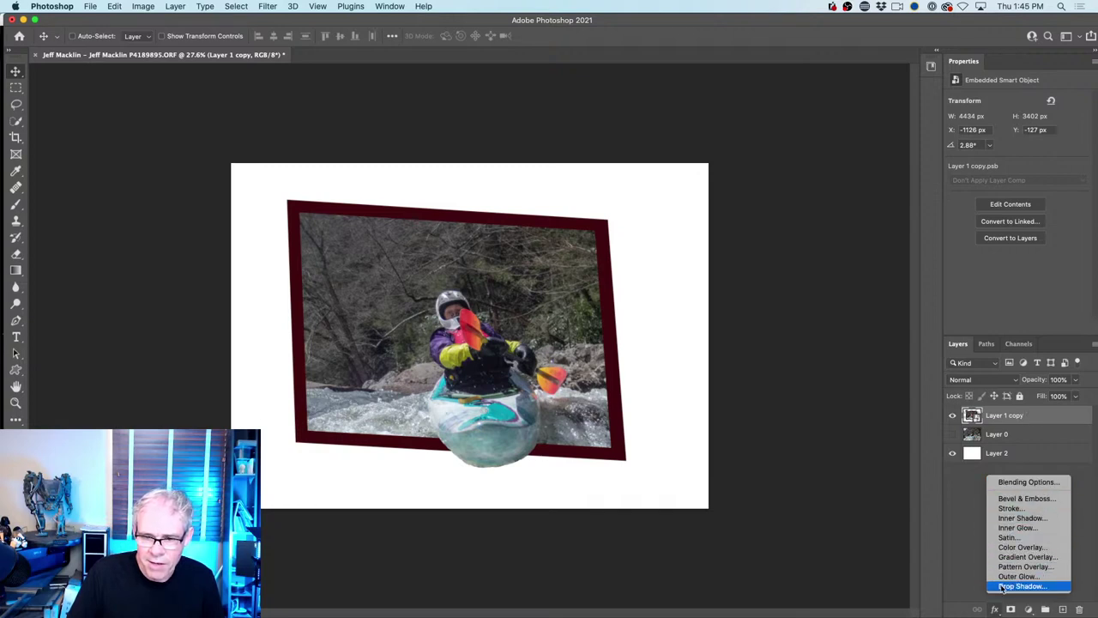
{"action": "left_click", "coordinate": [1019, 586]}
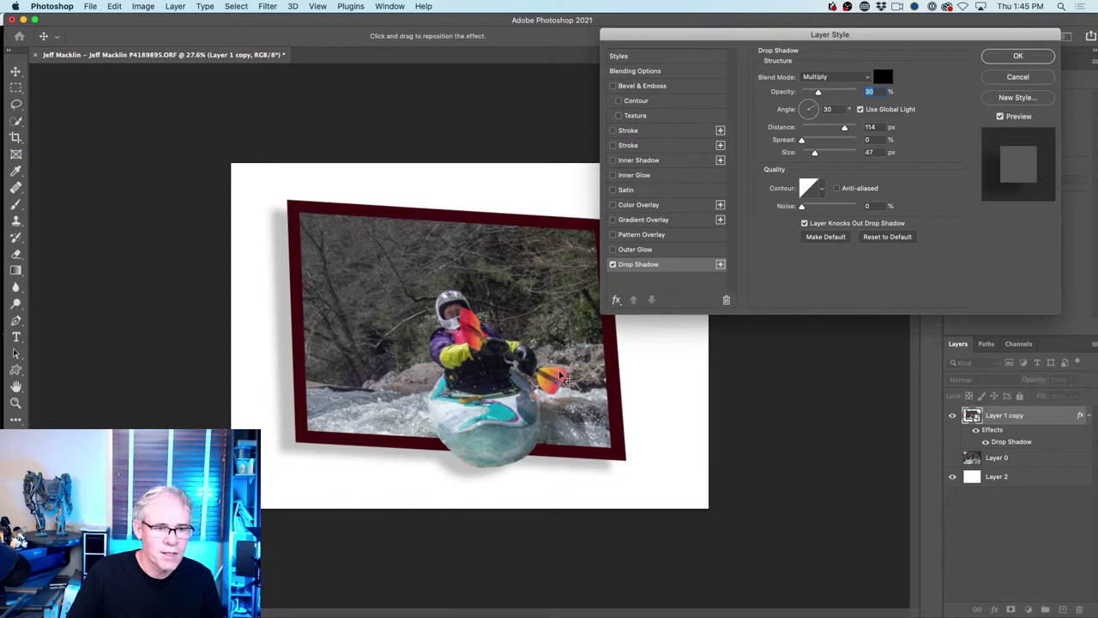
{"action": "left_click_drag", "start_coordinate": [567, 375], "coordinate": [494, 359]}
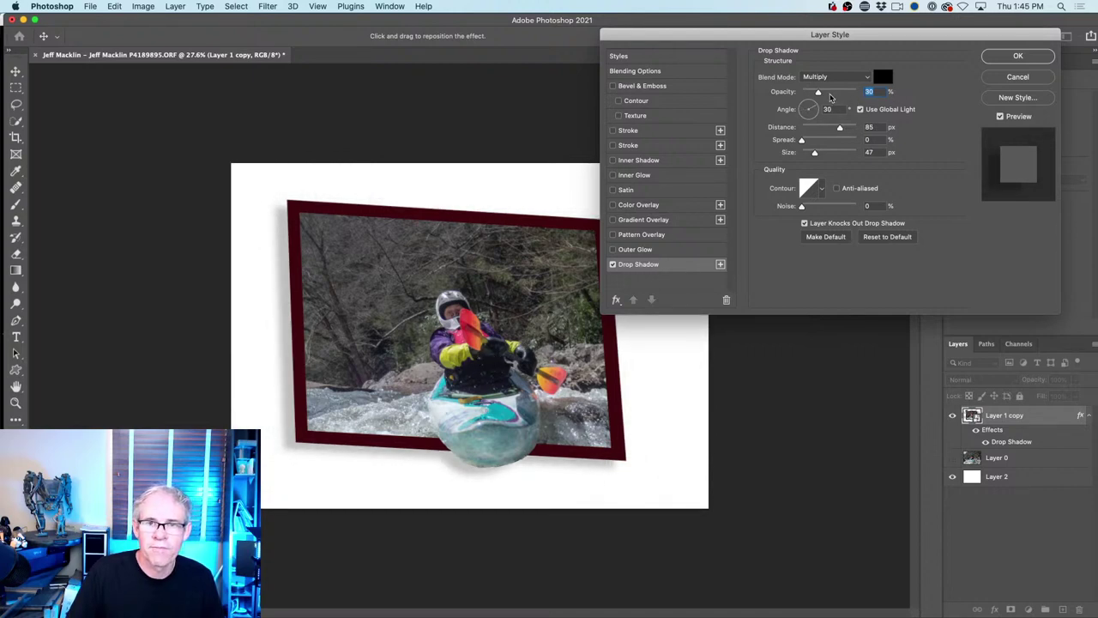
{"action": "left_click_drag", "start_coordinate": [818, 91], "coordinate": [842, 95]}
{"action": "left_click", "coordinate": [1010, 63]}
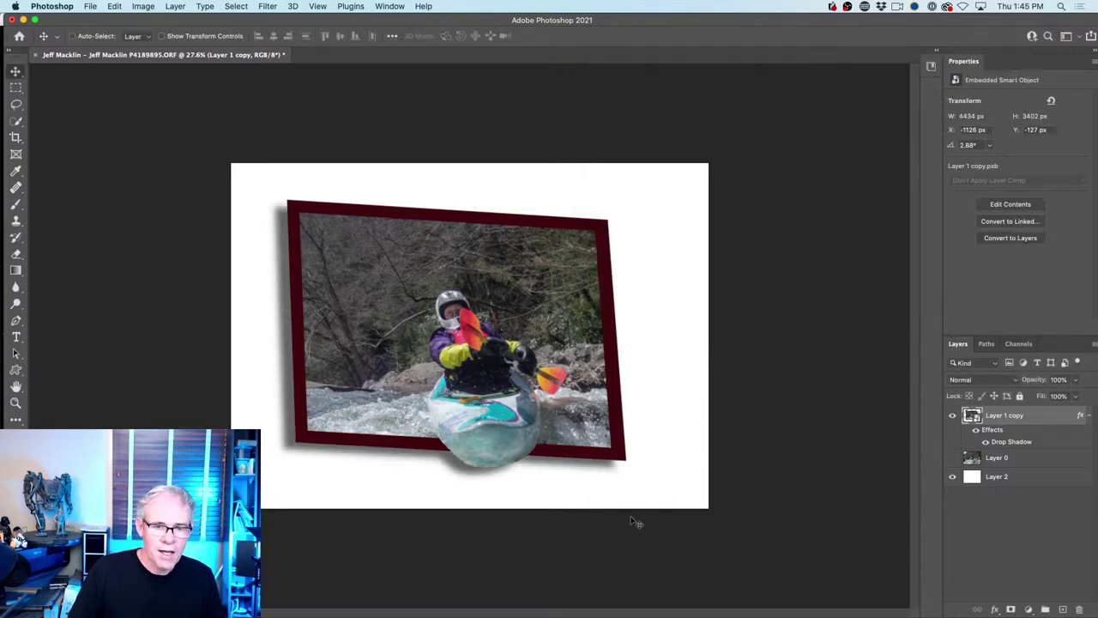
Open the smart object's contents, compare the image with and without the kayaker cutout, and add a new layer beneath Layer 1 copy
{"action": "scroll", "coordinate": [621, 397], "scroll_direction": "up", "scroll_amount": 1}
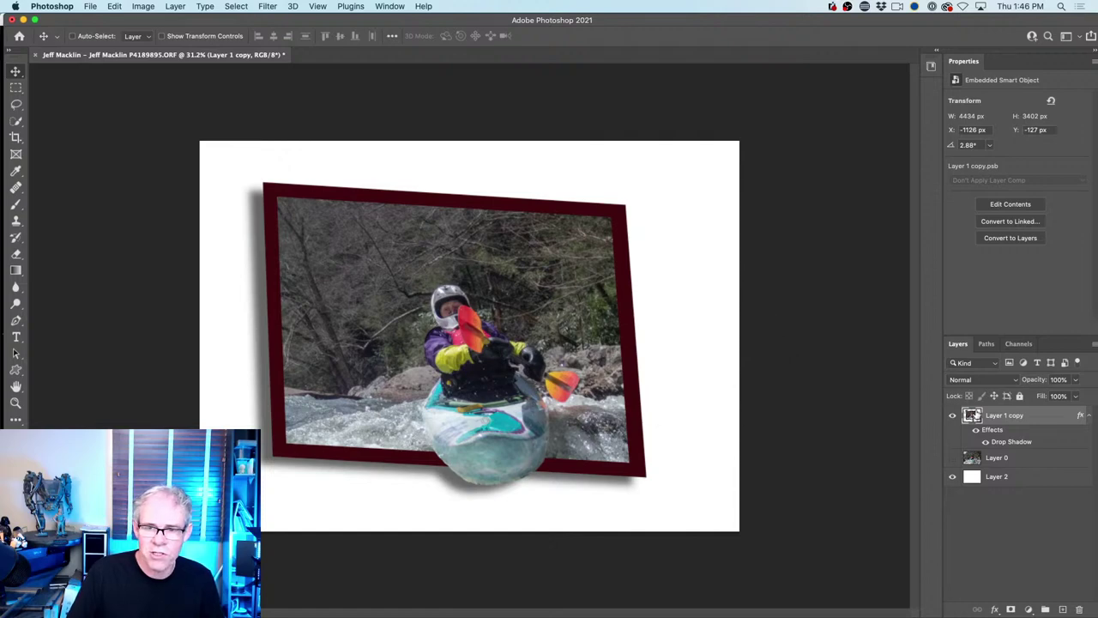
{"action": "double_click", "coordinate": [973, 415]}
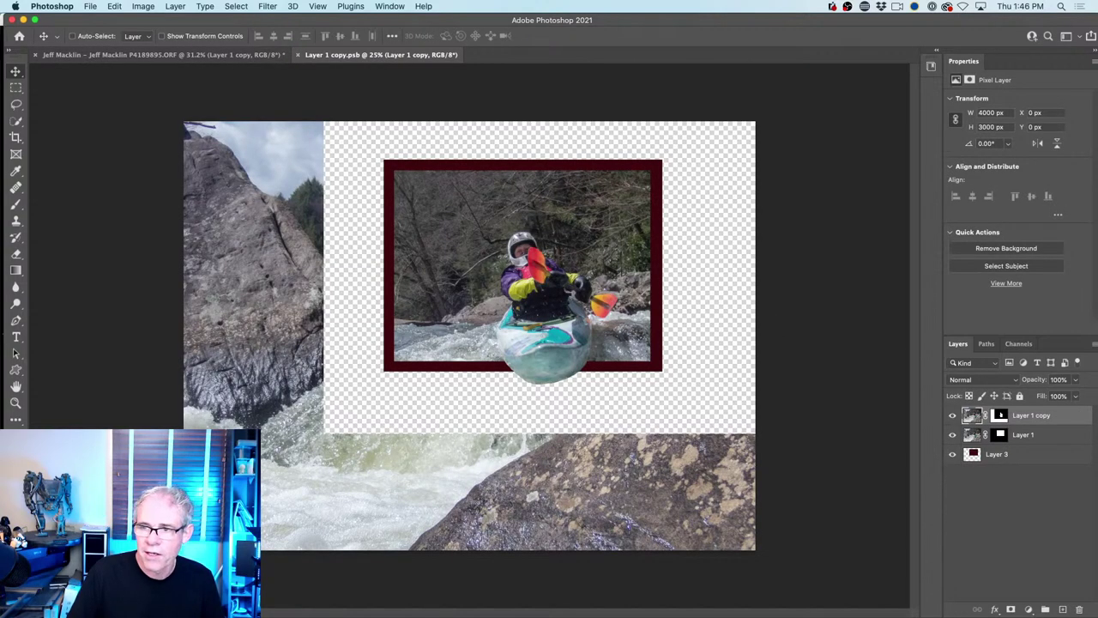
{"action": "left_click", "coordinate": [952, 416]}
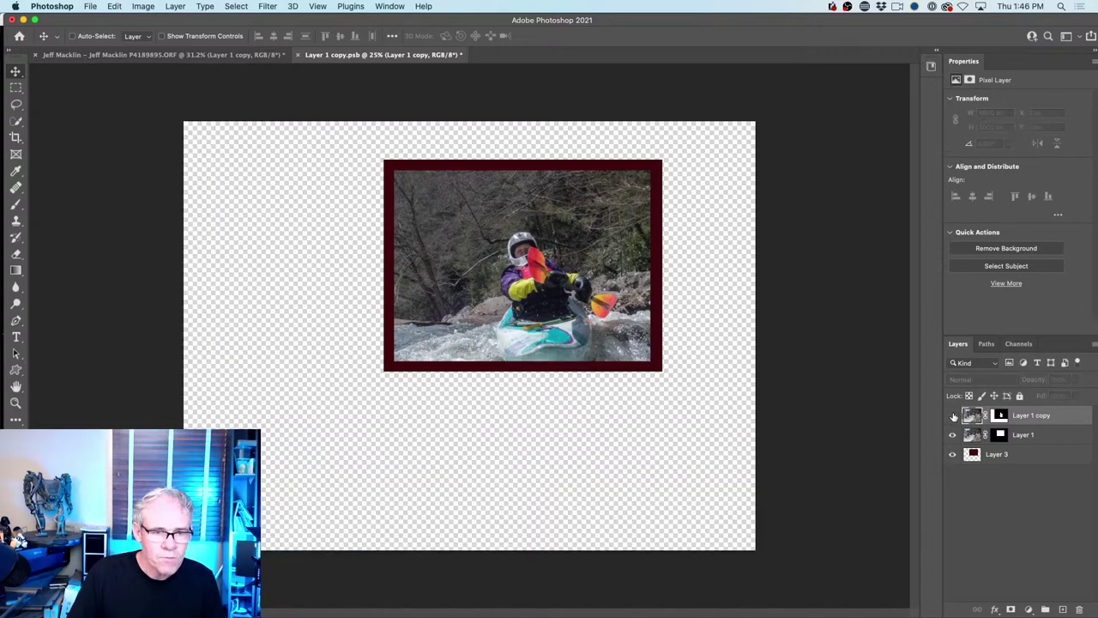
{"action": "left_click", "coordinate": [952, 415]}
{"action": "left_click", "coordinate": [953, 416]}
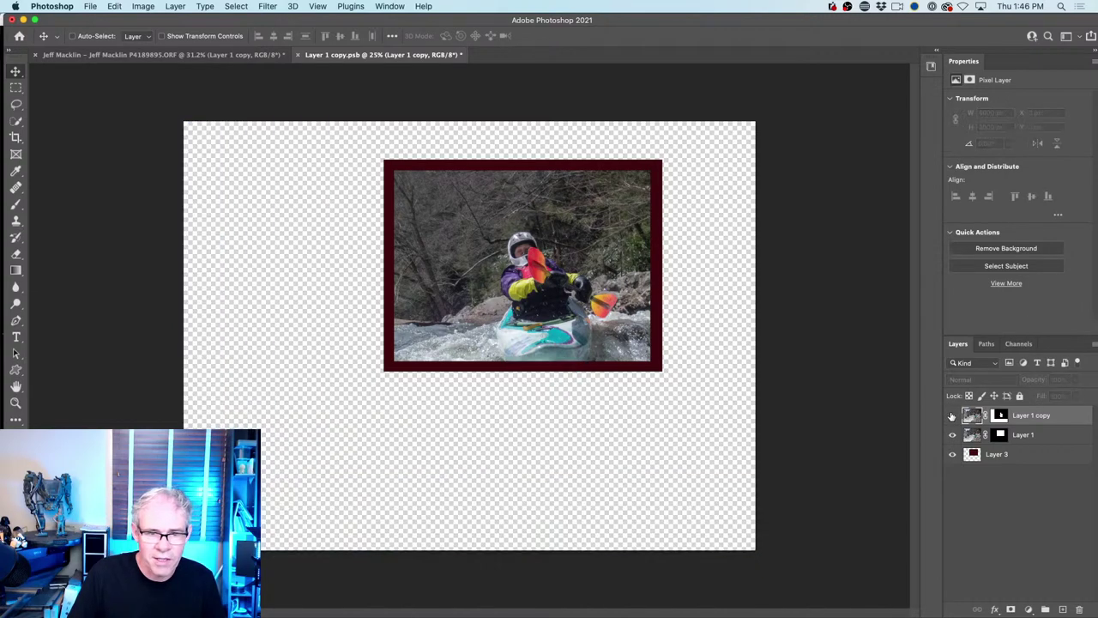
{"action": "left_click", "coordinate": [952, 416]}
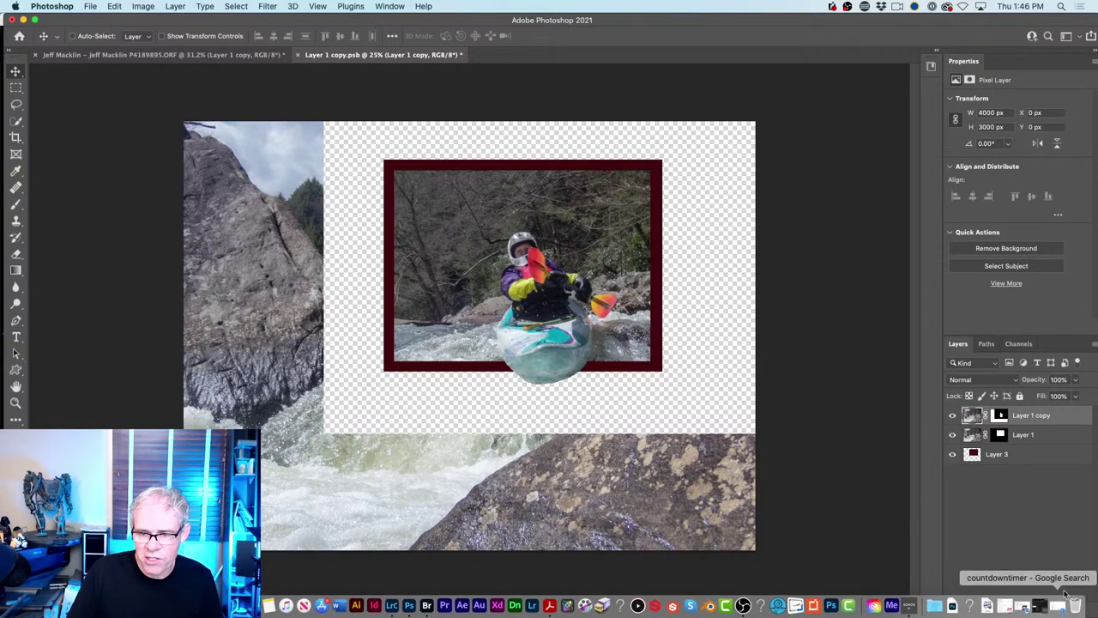
{"action": "left_click", "coordinate": [1063, 609]}
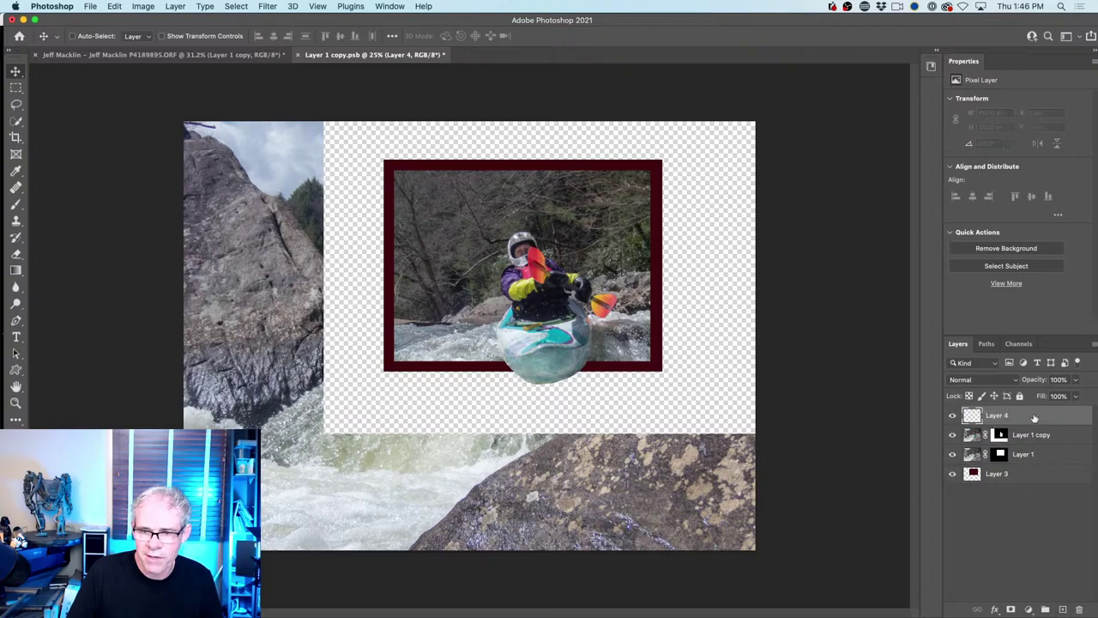
{"action": "left_click_drag", "start_coordinate": [1037, 419], "coordinate": [1041, 439]}
Paint a soft dark shadow around the kayak on Layer 4 with a 175 px brush at 10% flow, save, and return to the main document
{"action": "key", "text": "b"}
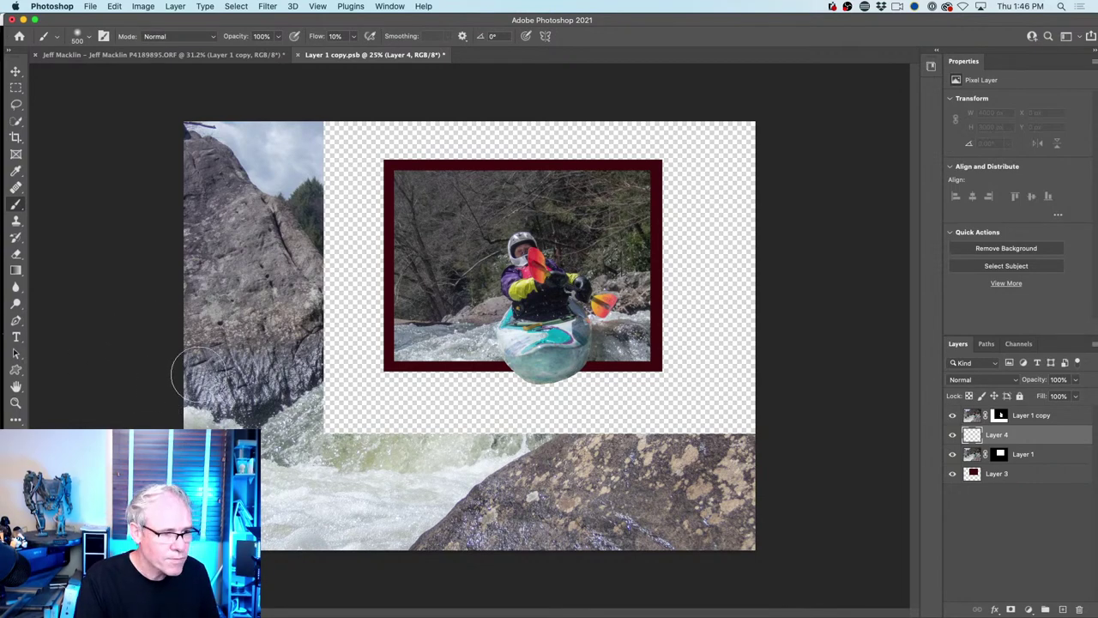
{"action": "key", "text": "bracketleft"}
{"action": "key", "text": "bracketleft"}
{"action": "key", "text": "bracketleft"}
{"action": "key", "text": "bracketleft"}
{"action": "key", "text": "bracketleft"}
{"action": "key", "text": "bracketleft"}
{"action": "key", "text": "bracketleft"}
{"action": "key", "text": "bracketleft"}
{"action": "key", "text": "bracketleft"}
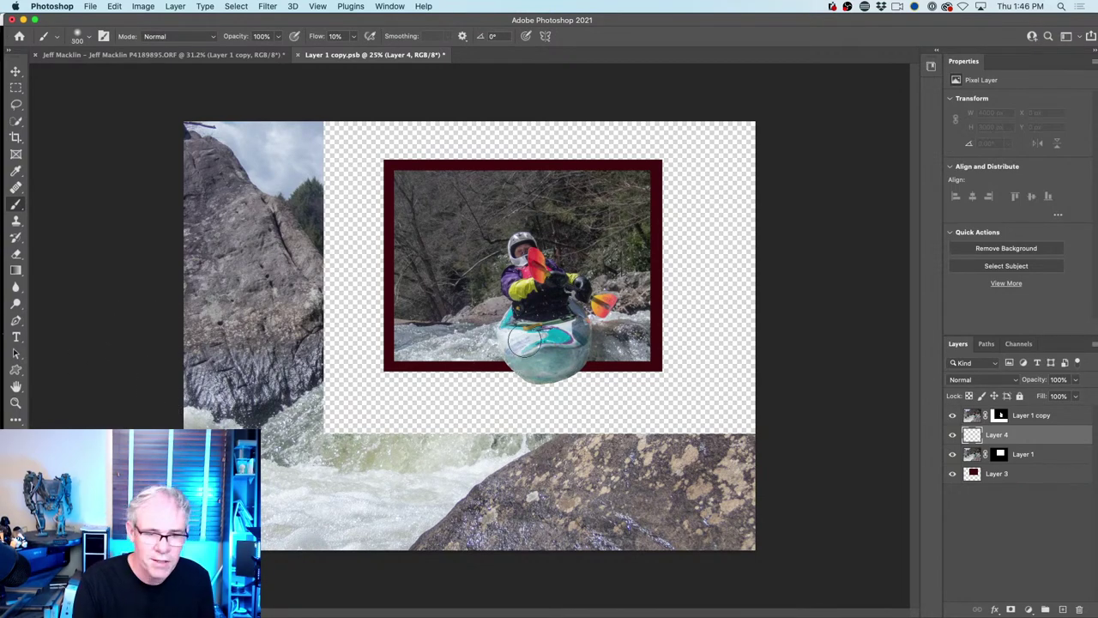
{"action": "mouse_move", "coordinate": [510, 363]}
{"action": "left_mouse_down"}
{"action": "mouse_move", "coordinate": [501, 336]}
{"action": "mouse_move", "coordinate": [505, 358]}
{"action": "mouse_move", "coordinate": [504, 322]}
{"action": "mouse_move", "coordinate": [513, 350]}
{"action": "left_mouse_up"}
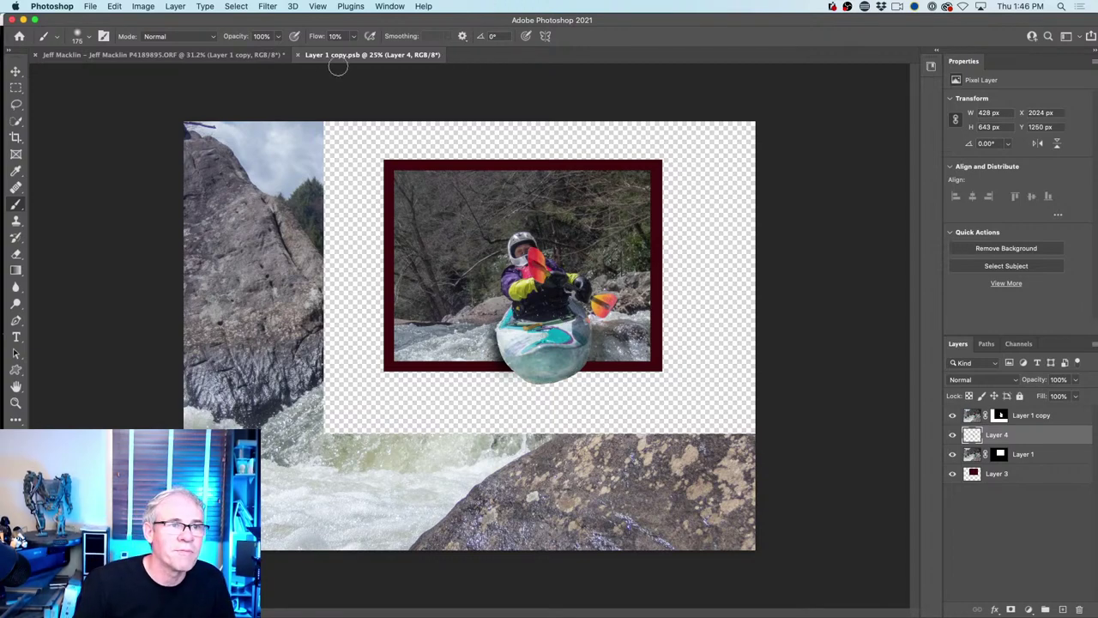
{"action": "left_click", "coordinate": [276, 56]}
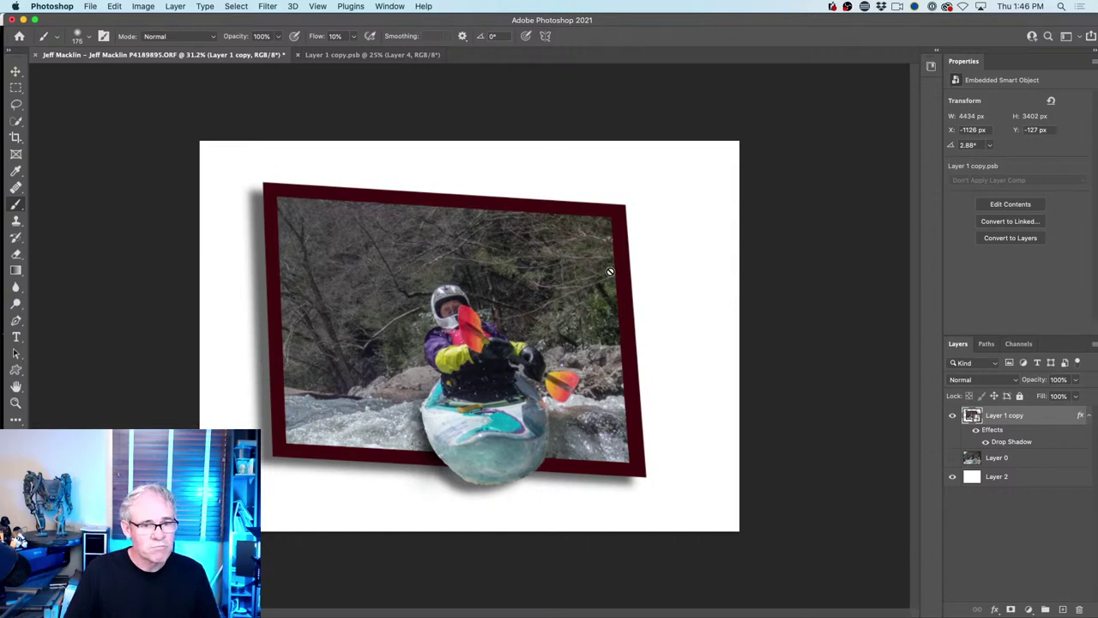
{"action": "scroll", "coordinate": [610, 271], "scroll_direction": "down", "scroll_amount": 1}
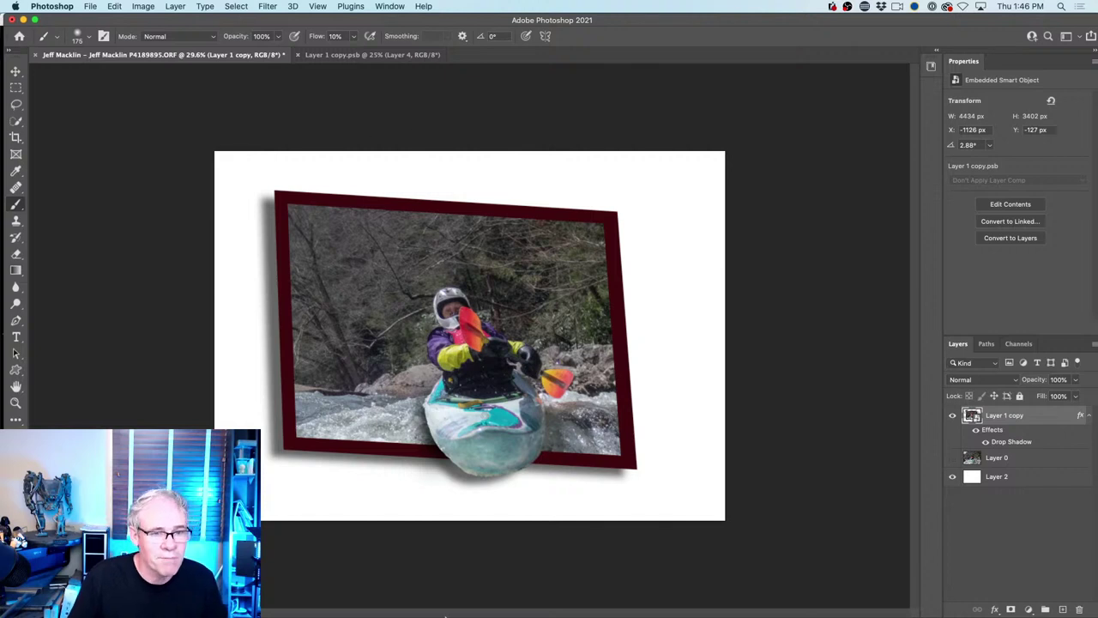
{"action": "mouse_move", "coordinate": [445, 612]}
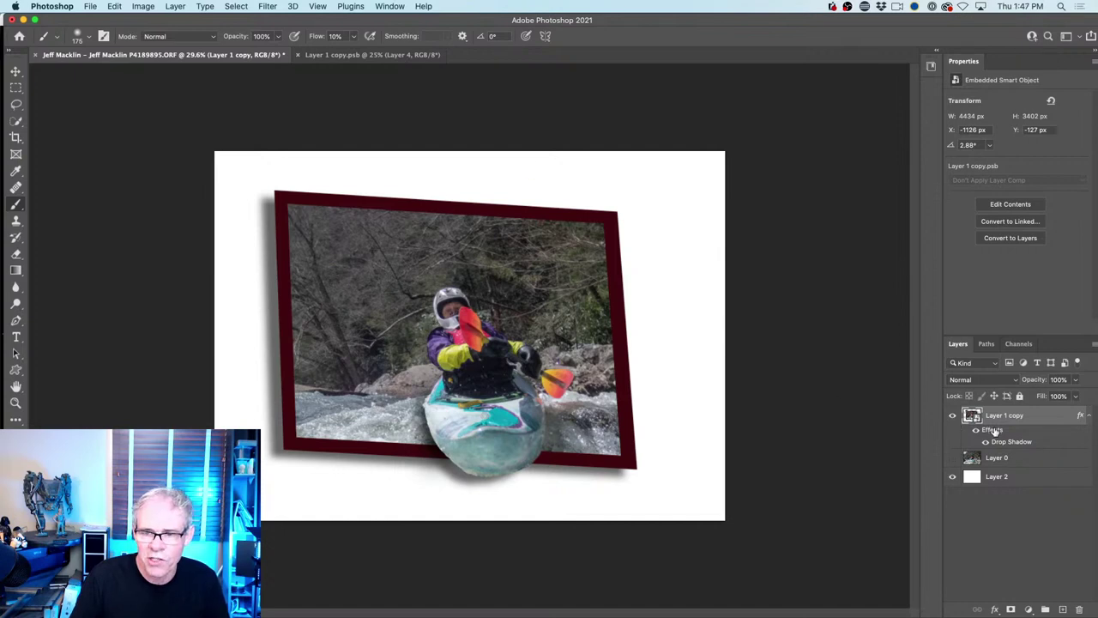
Reset the transform of the Layer 1 copy smart object
{"action": "right_click", "coordinate": [994, 430]}
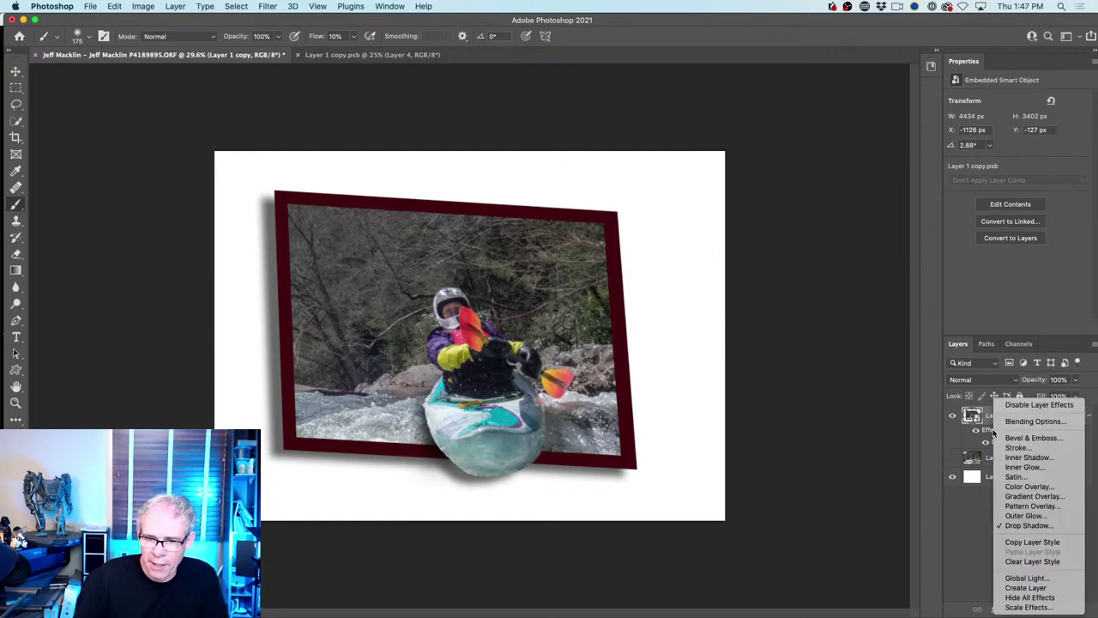
{"action": "left_click", "coordinate": [996, 426]}
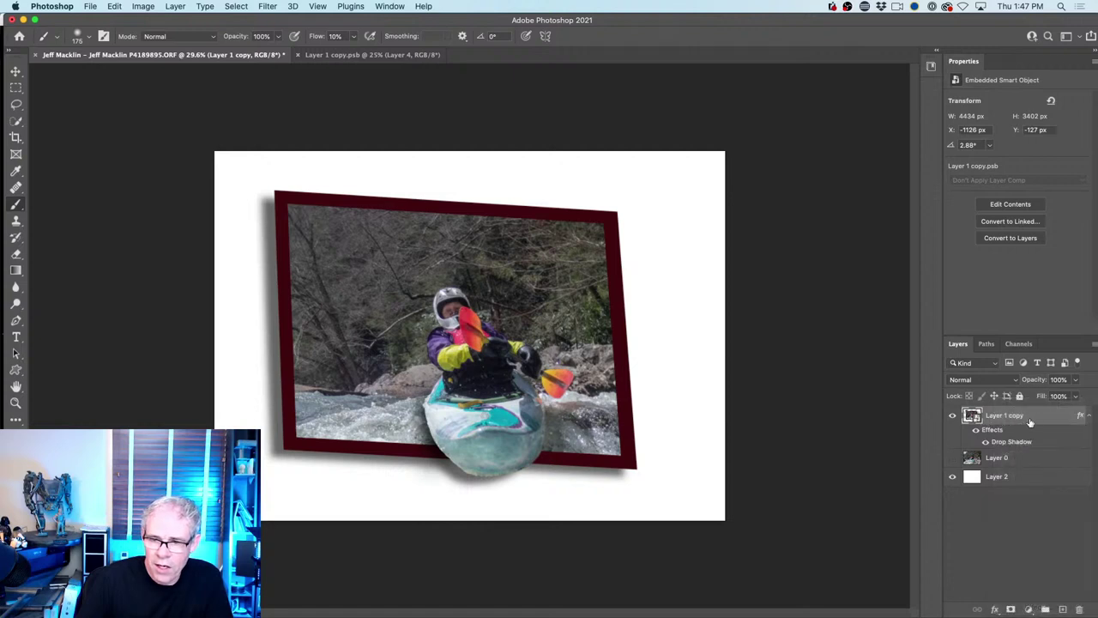
{"action": "right_click", "coordinate": [1036, 431]}
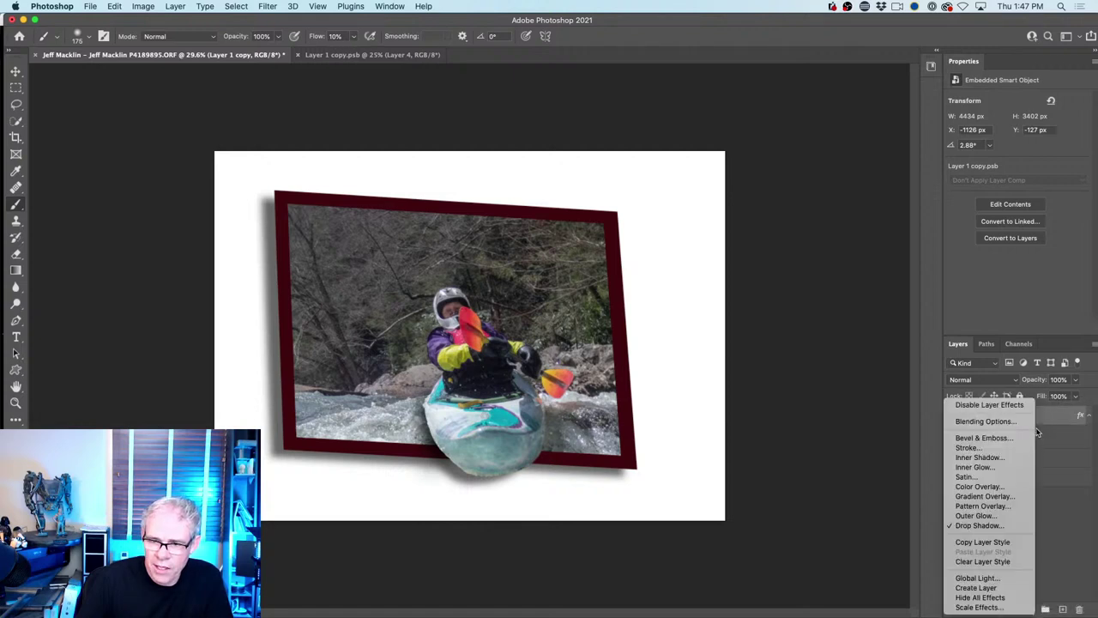
{"action": "right_click", "coordinate": [1059, 417]}
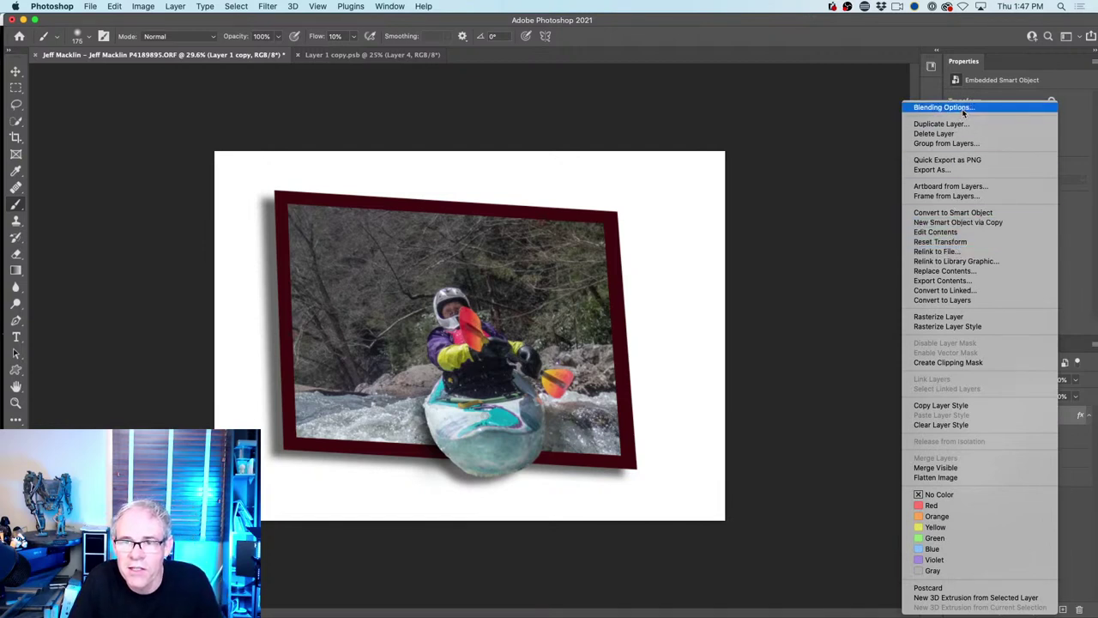
{"action": "left_click", "coordinate": [981, 242]}
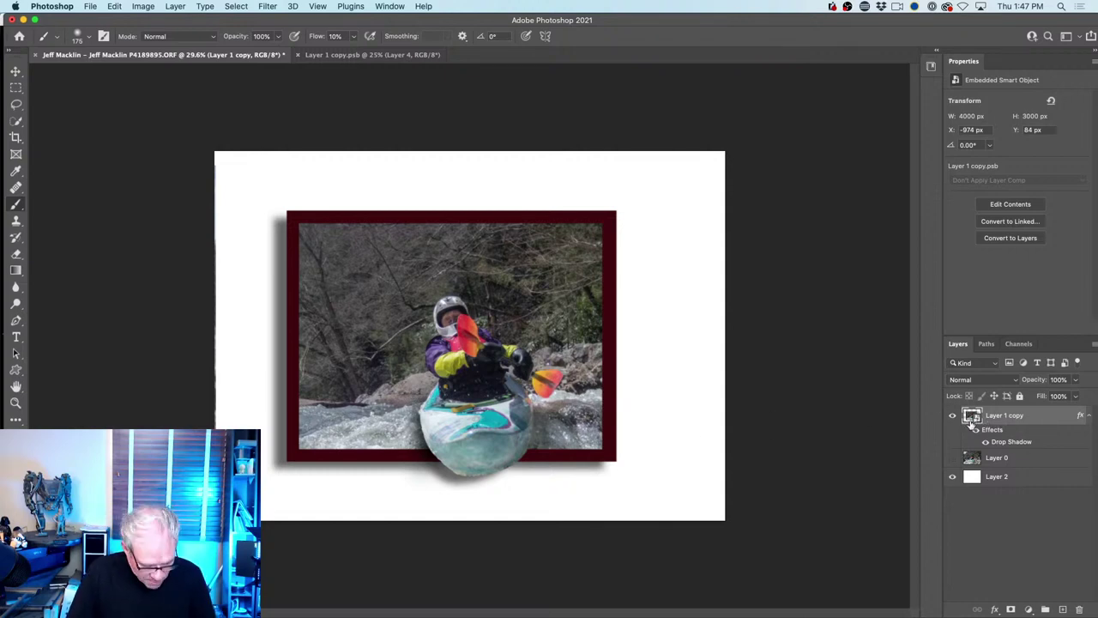
Start a Distort transform on the Layer 1 copy smart object, pulling its upper-right corner slightly inward and down and lowering its upper-left corner
{"action": "key", "text": "super+t"}
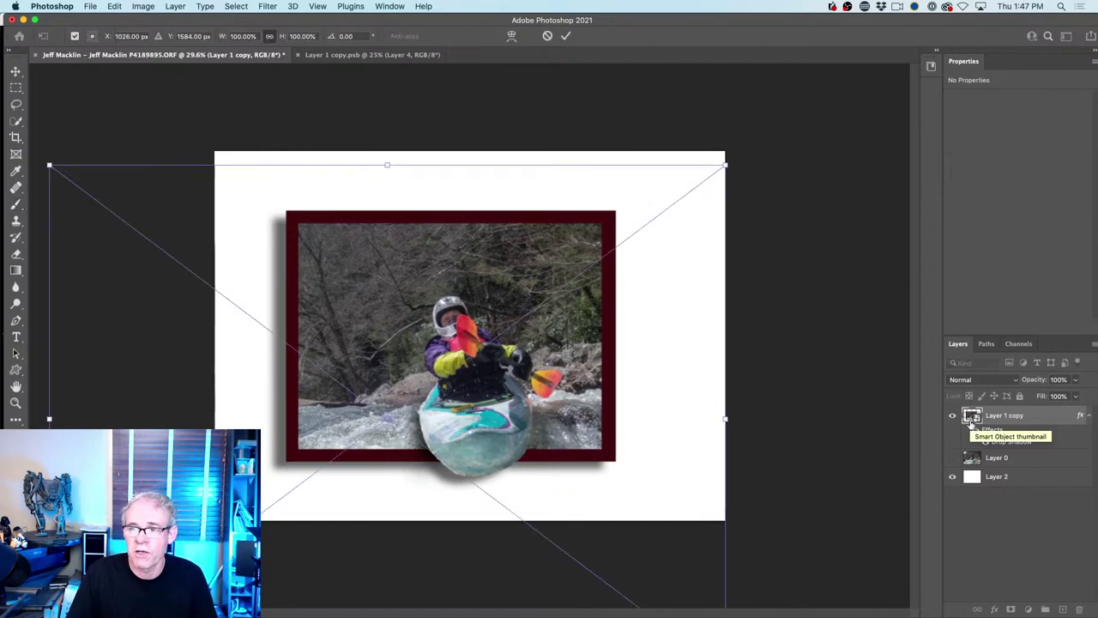
{"action": "right_click", "coordinate": [551, 313]}
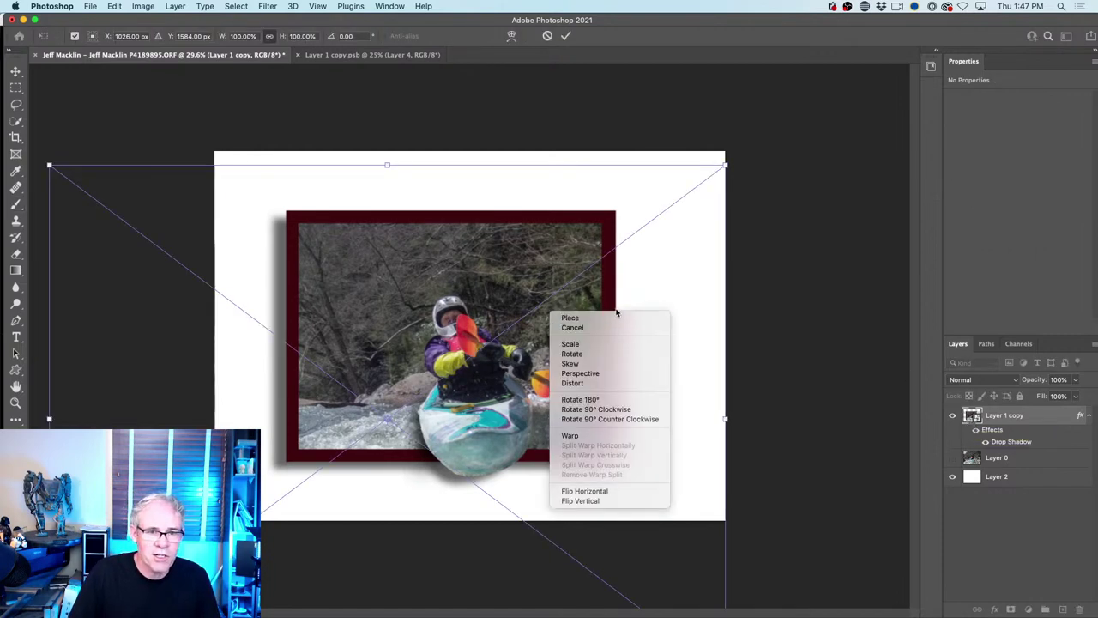
{"action": "left_click", "coordinate": [598, 388]}
{"action": "key", "text": "super+0"}
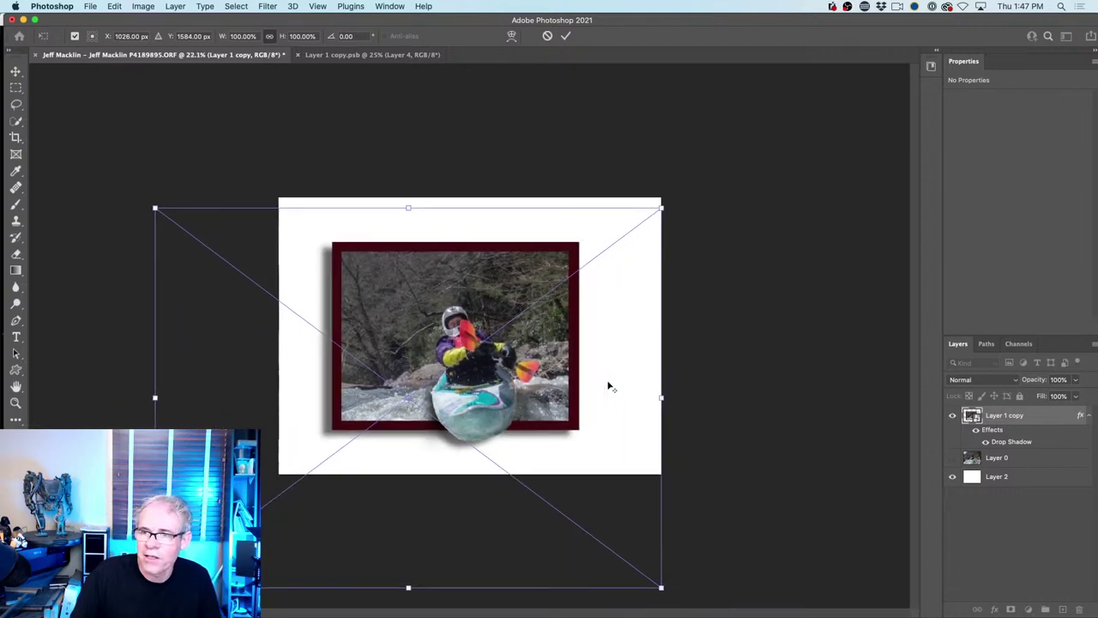
{"action": "key", "text": "super+minus"}
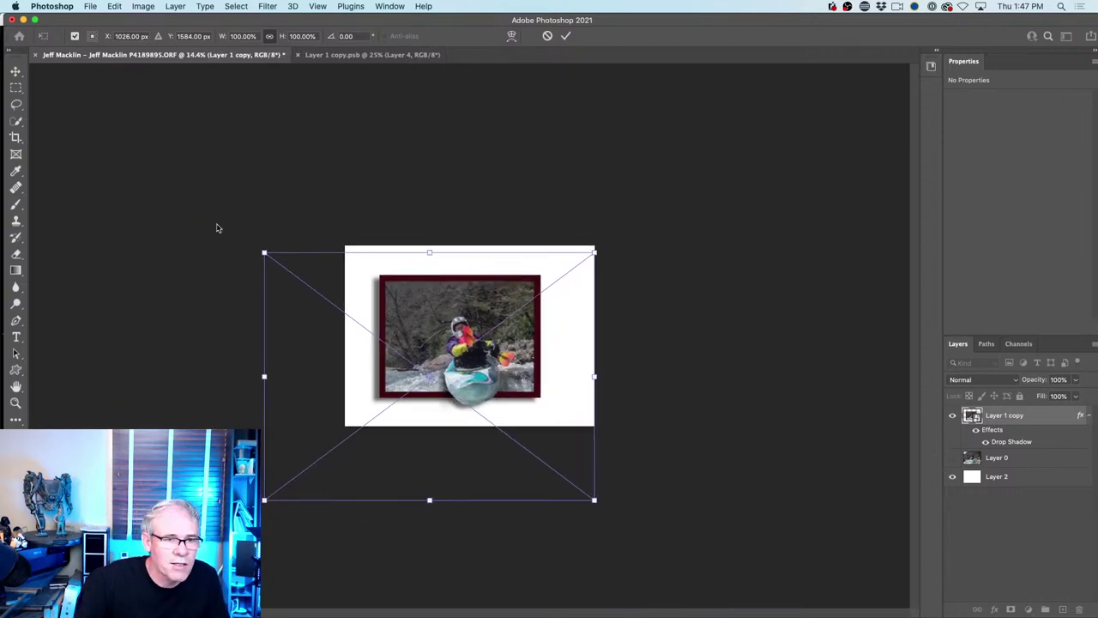
{"action": "left_click_drag", "start_coordinate": [596, 254], "coordinate": [579, 281]}
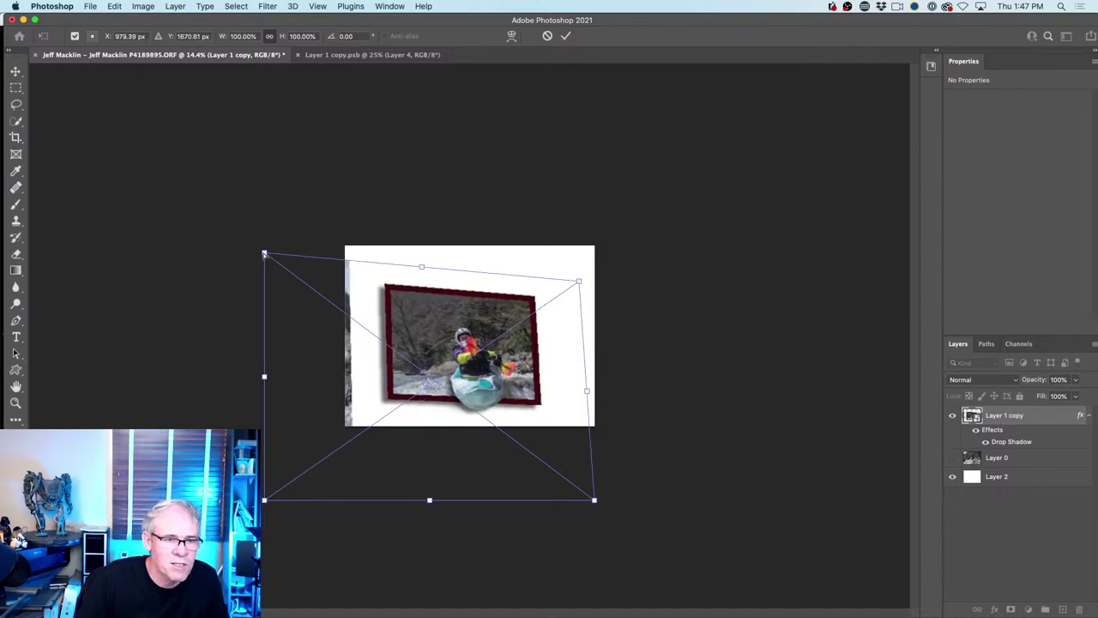
{"action": "left_click_drag", "start_coordinate": [265, 253], "coordinate": [263, 310]}
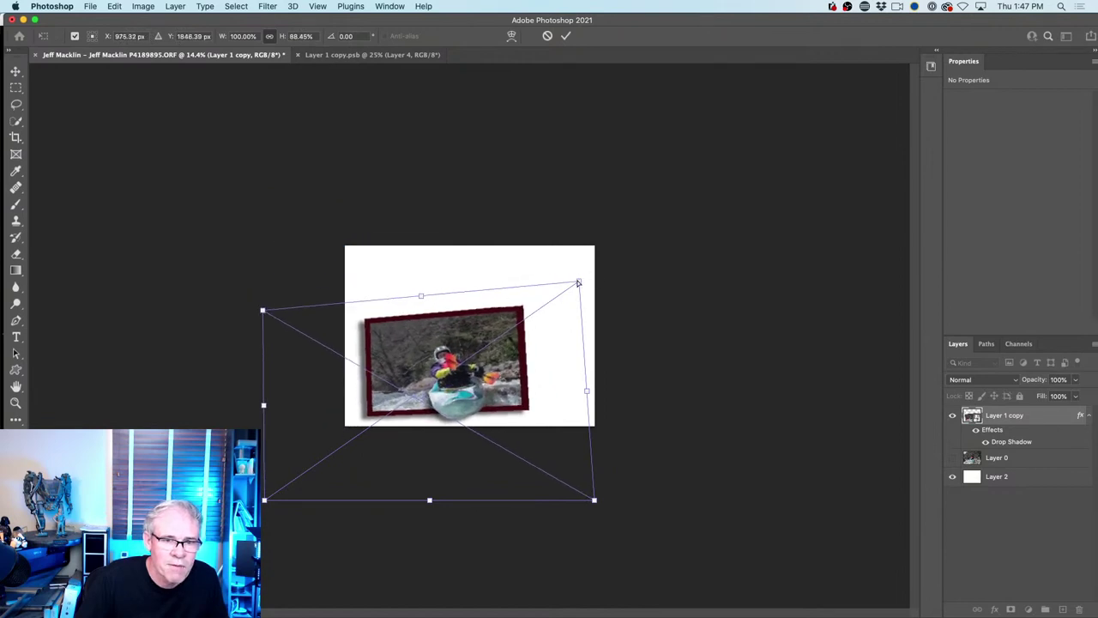
Raise the upper-right corner and extend the lower-right corner so the frame's right side is taller, reposition the photo higher, and apply the distortion
{"action": "left_click_drag", "start_coordinate": [579, 282], "coordinate": [584, 204]}
{"action": "left_click_drag", "start_coordinate": [429, 405], "coordinate": [540, 306]}
{"action": "left_click_drag", "start_coordinate": [620, 492], "coordinate": [640, 524]}
{"action": "mouse_move", "coordinate": [521, 254]}
{"action": "left_mouse_down"}
{"action": "mouse_move", "coordinate": [534, 255]}
{"action": "mouse_move", "coordinate": [524, 261]}
{"action": "left_mouse_up"}
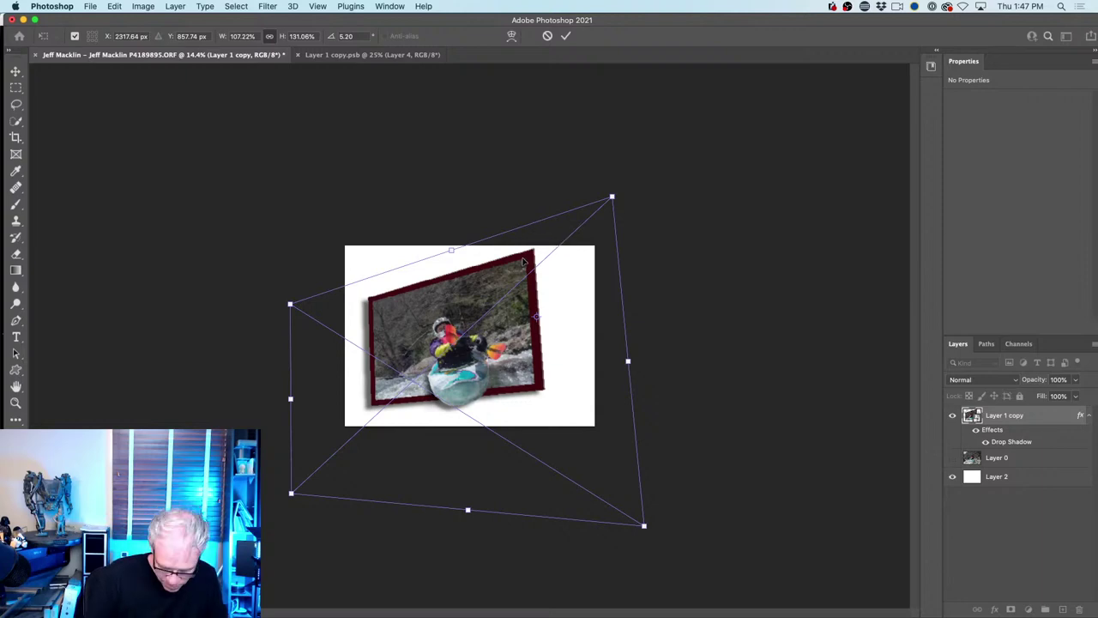
{"action": "key", "text": "Return"}
{"action": "key", "text": "b"}
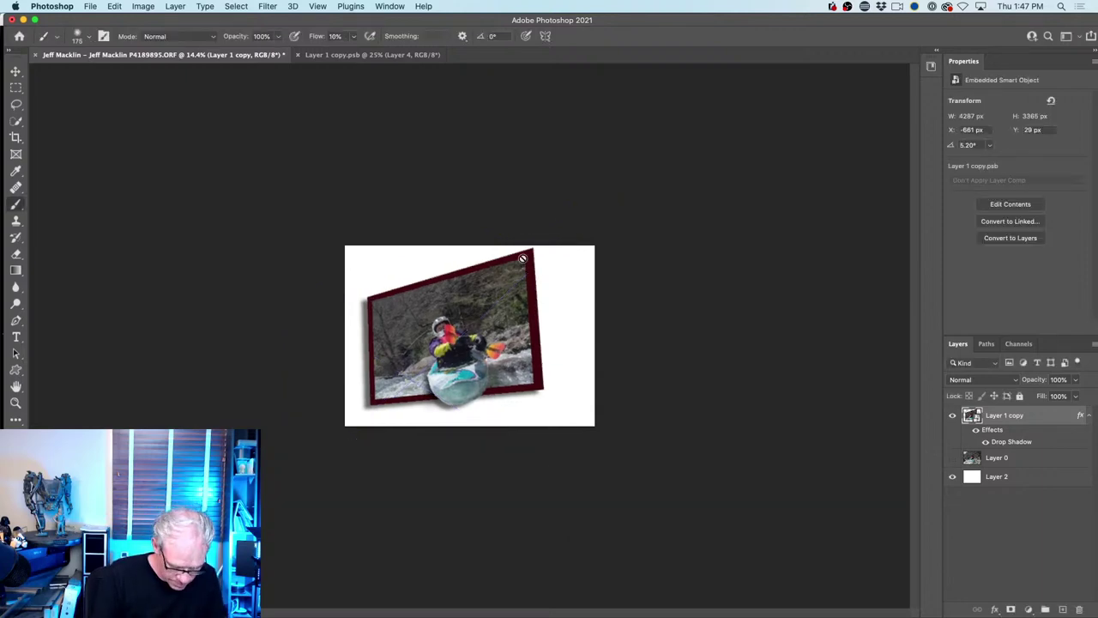
{"action": "key", "text": "super+0"}
{"action": "scroll", "coordinate": [522, 258], "scroll_direction": "down", "scroll_amount": 1}
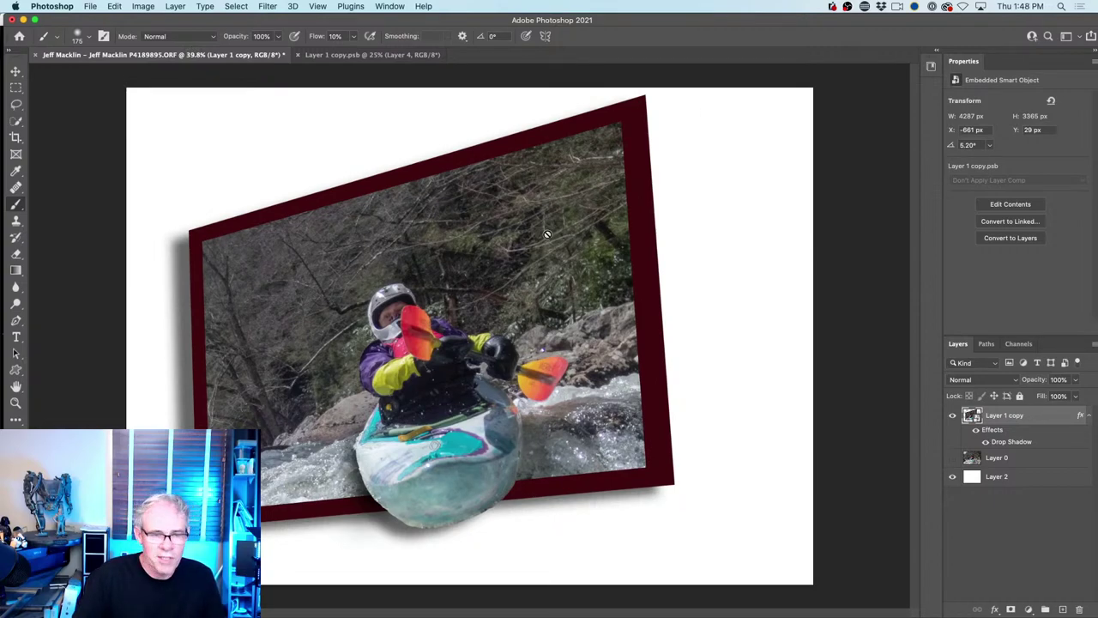
Switch to Lightroom Classic and show the photo library as a thumbnail grid
{"action": "key", "text": "super+Tab"}
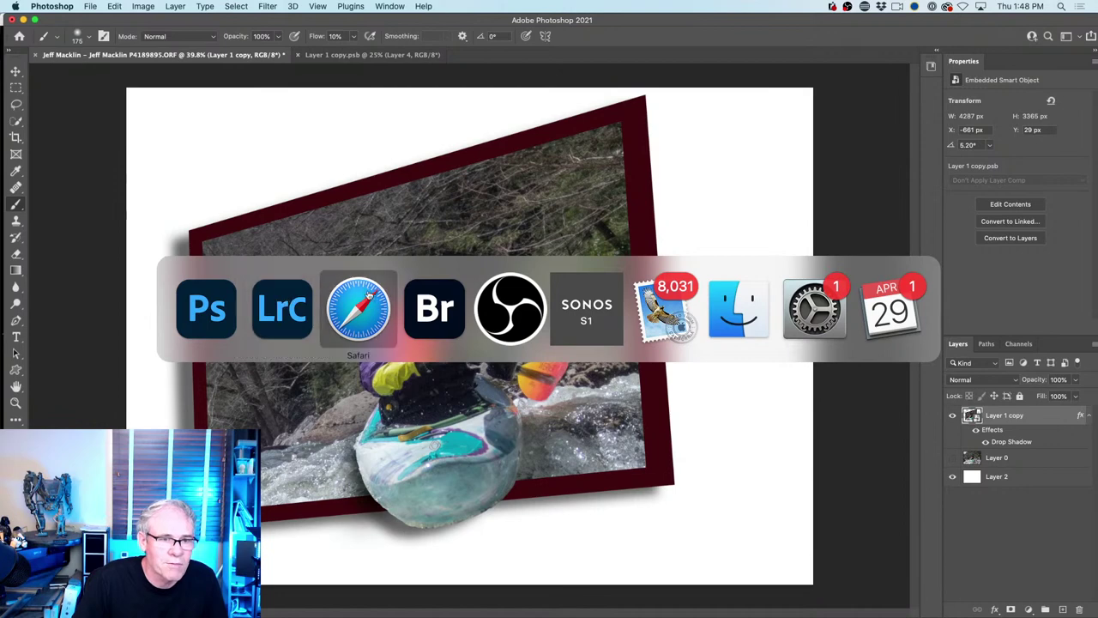
{"action": "left_click", "coordinate": [421, 310]}
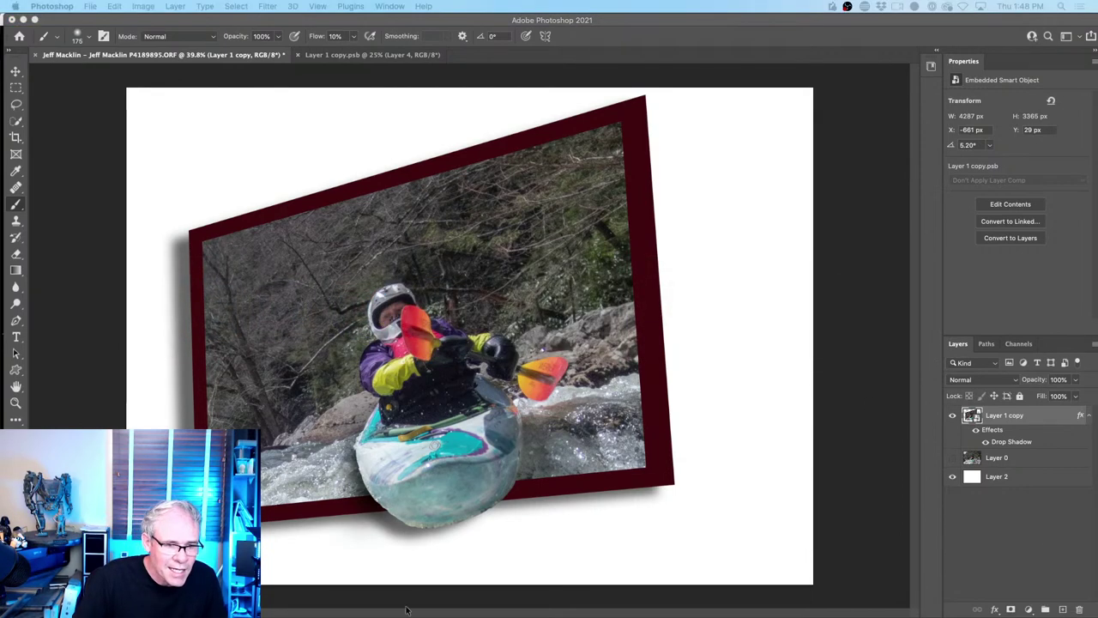
{"action": "mouse_move", "coordinate": [391, 611]}
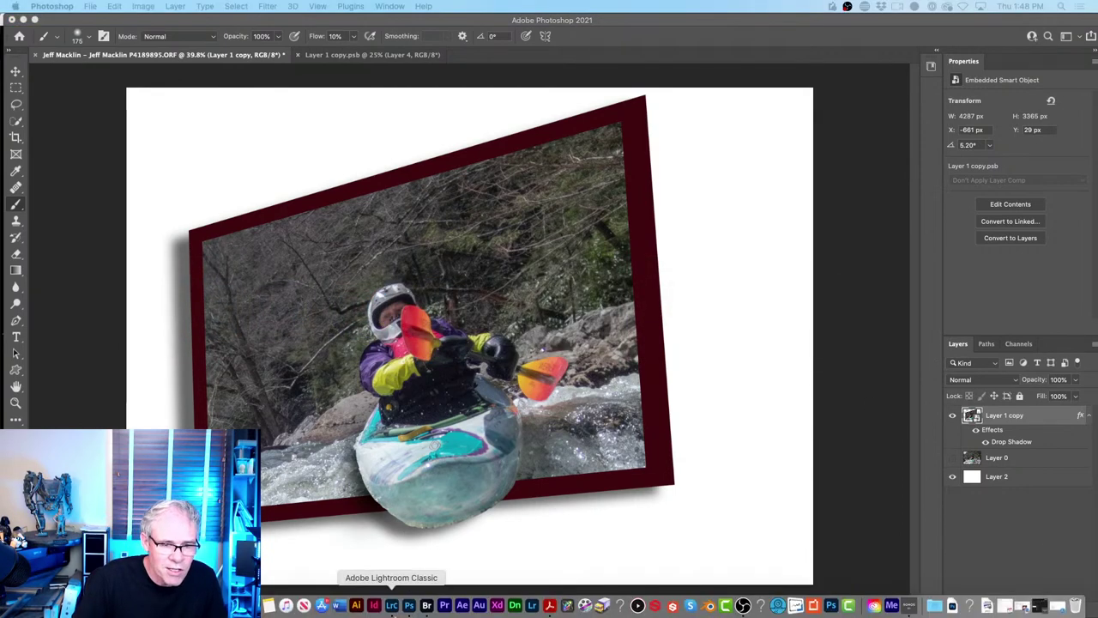
{"action": "left_click", "coordinate": [391, 606]}
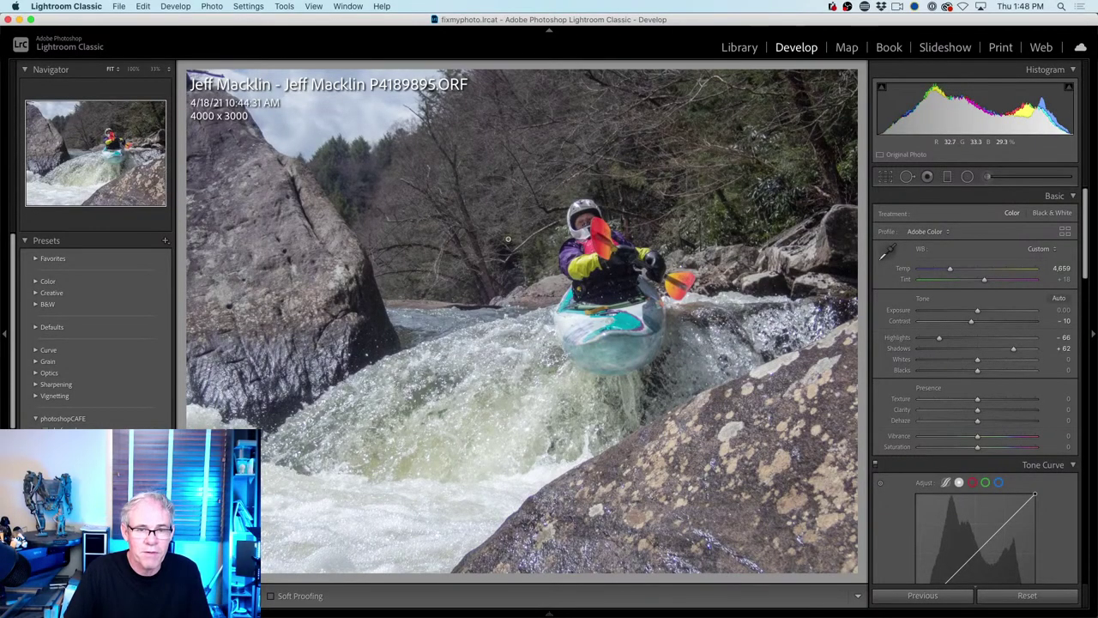
{"action": "key", "text": "g"}
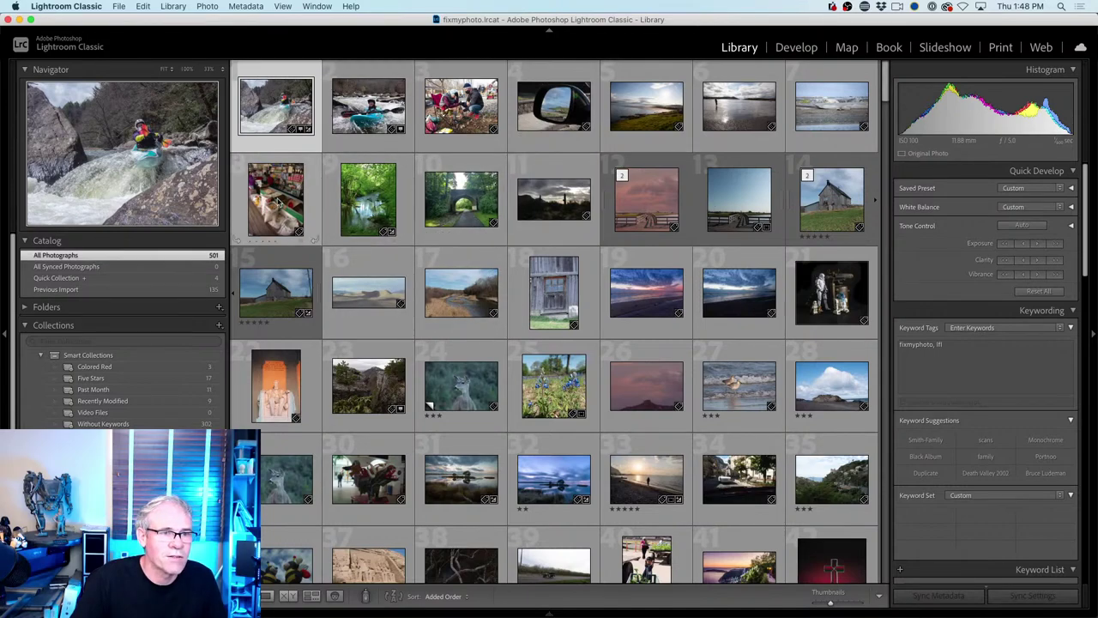
Examine the desert cactus, grain store and beach photos from the library at full view
{"action": "double_click", "coordinate": [544, 199]}
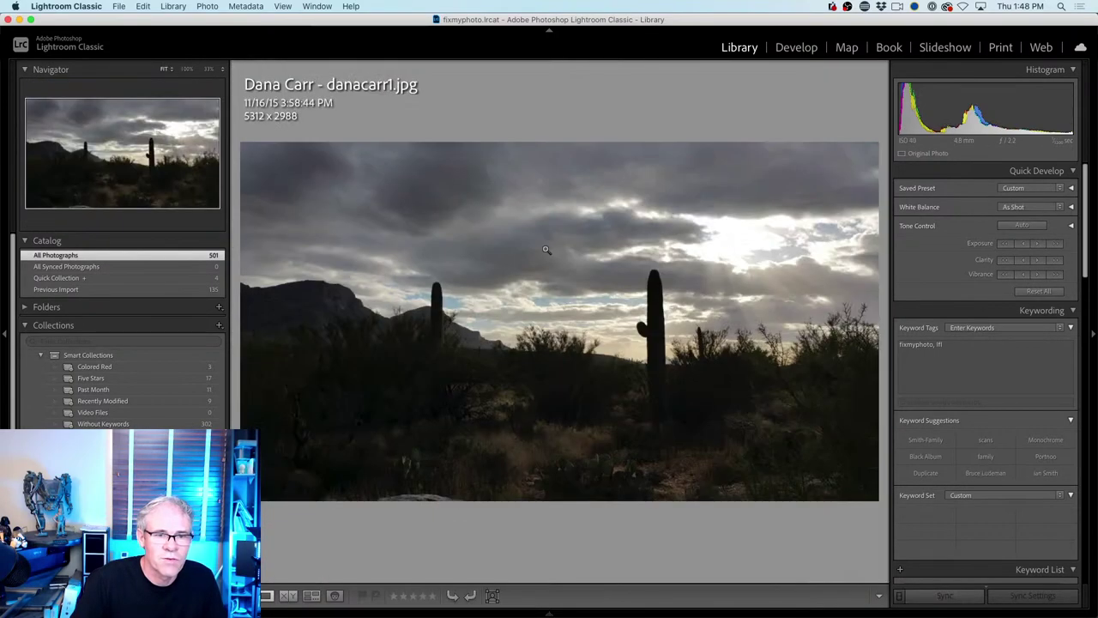
{"action": "double_click", "coordinate": [546, 250]}
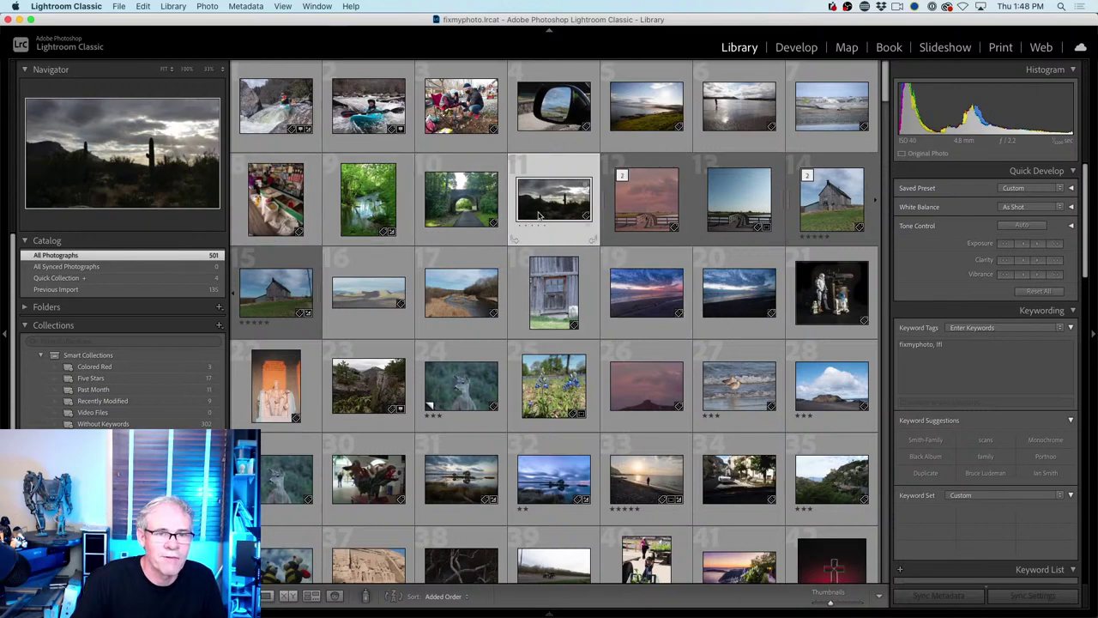
{"action": "double_click", "coordinate": [539, 213]}
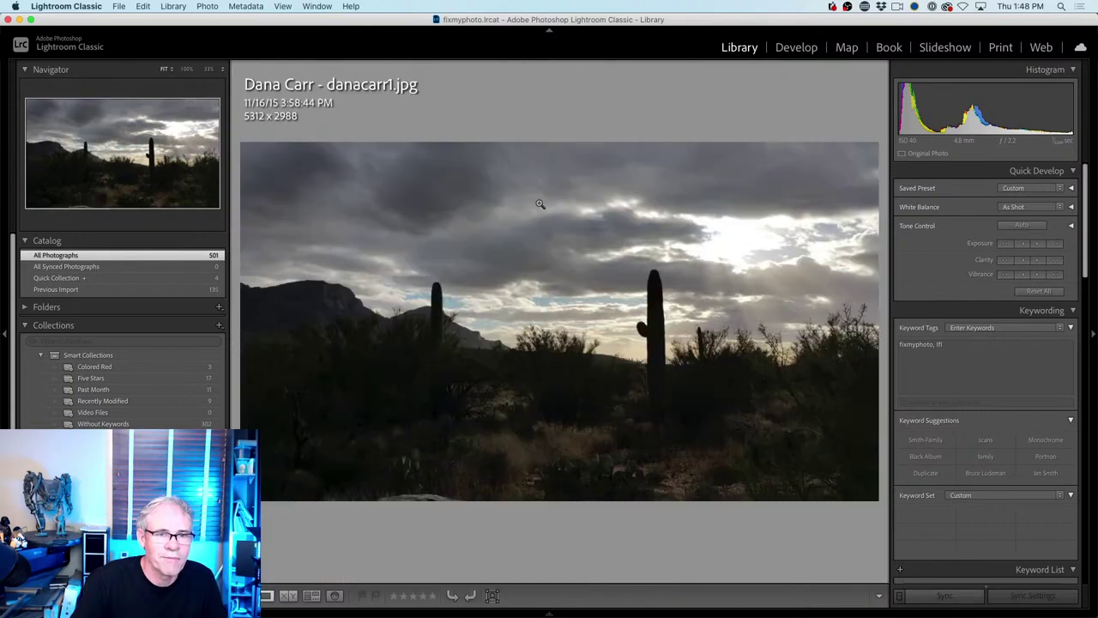
{"action": "double_click", "coordinate": [618, 316]}
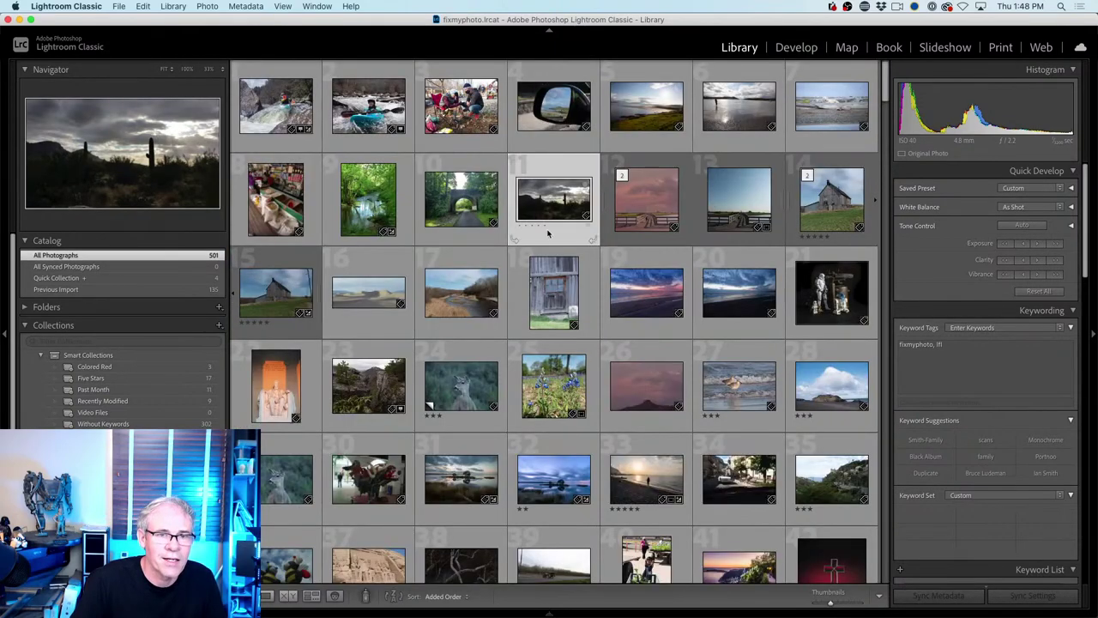
{"action": "double_click", "coordinate": [278, 198]}
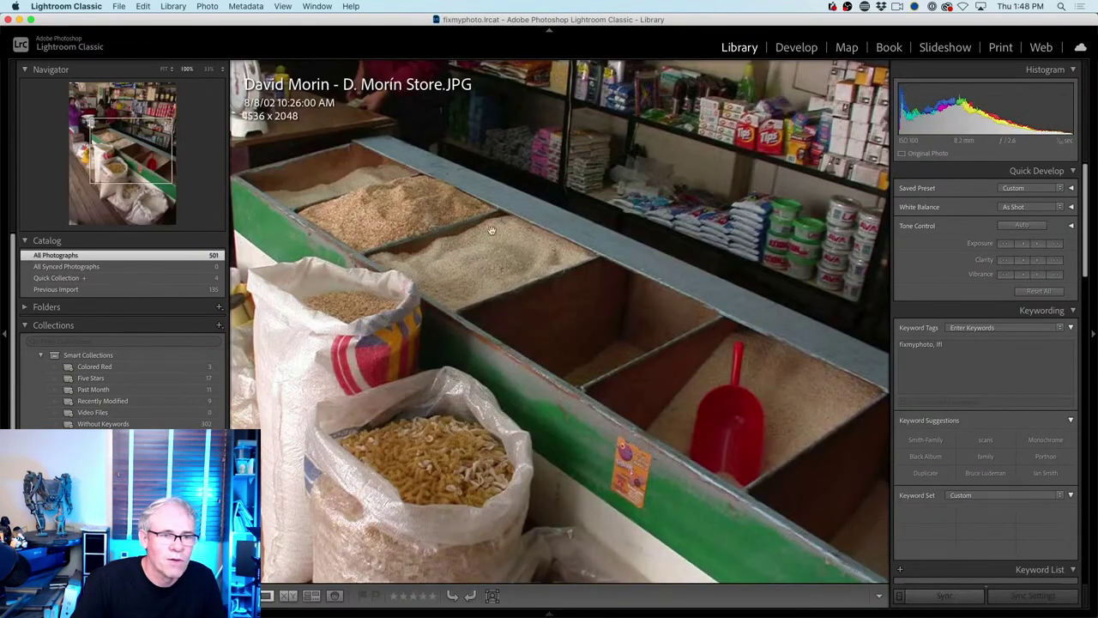
{"action": "left_click", "coordinate": [663, 281]}
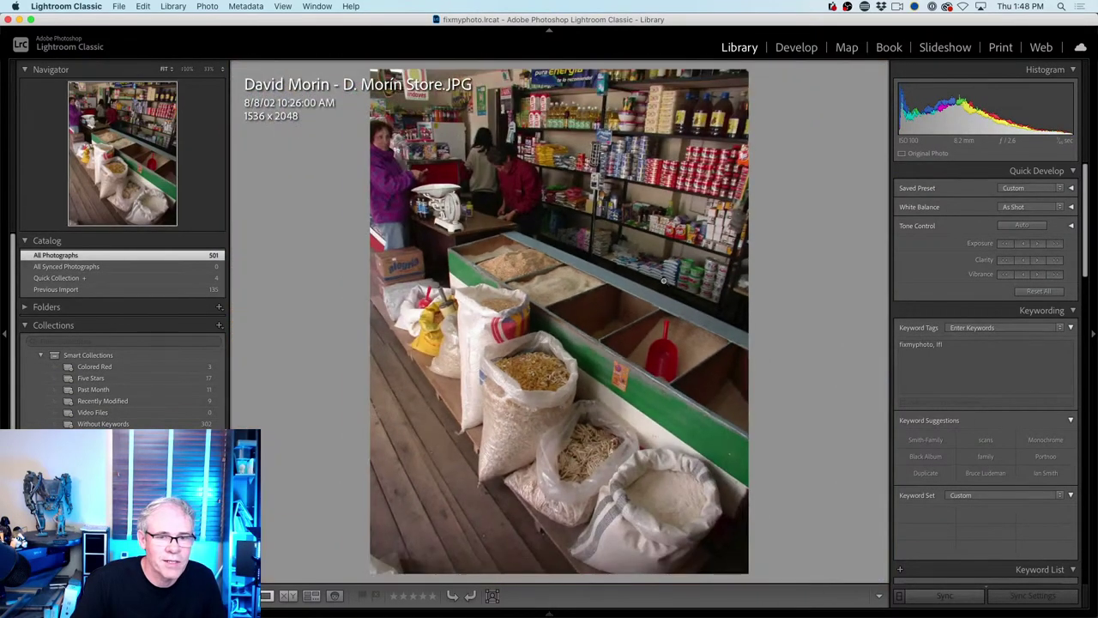
{"action": "key", "text": "g"}
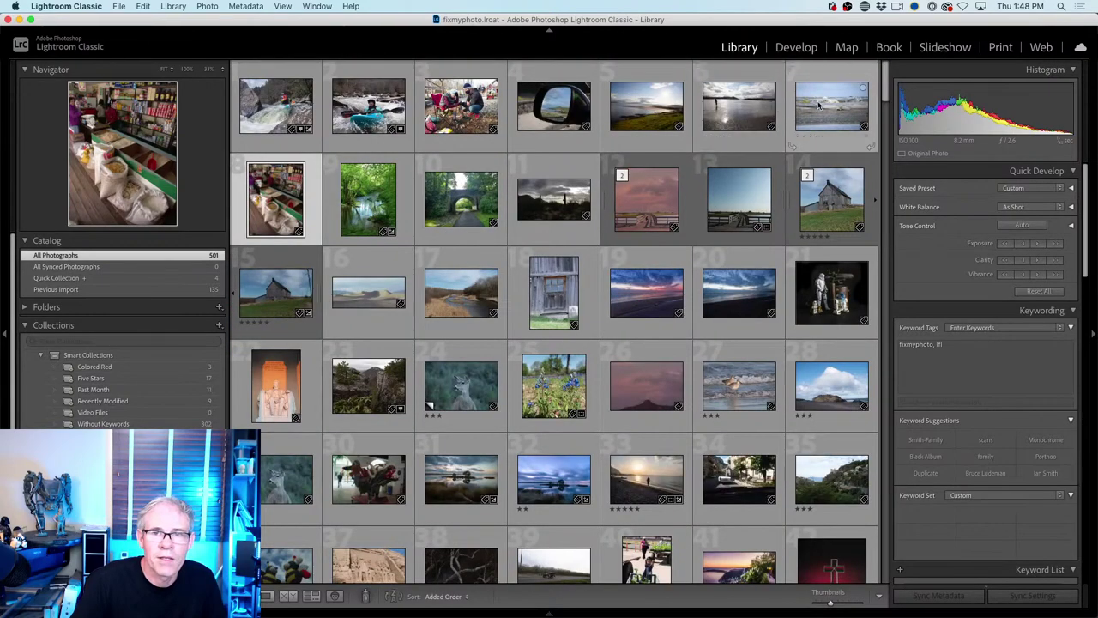
{"action": "double_click", "coordinate": [746, 111]}
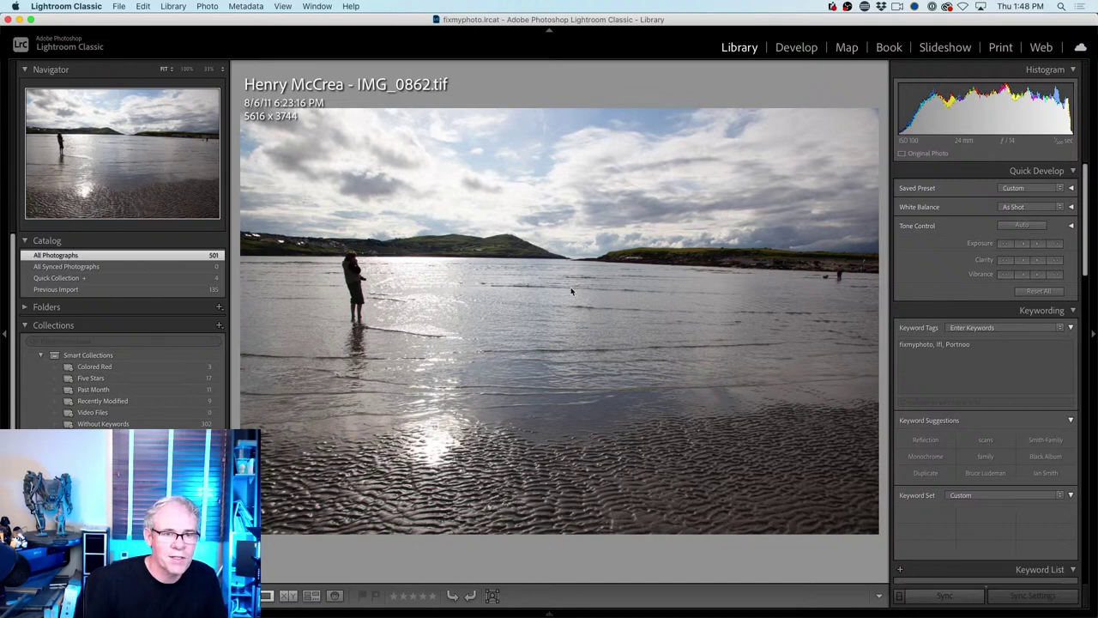
Open the polar bear photo for developing and set Highlights to -93, Exposure to -0.20 and Texture to +7
{"action": "key", "text": "Right"}
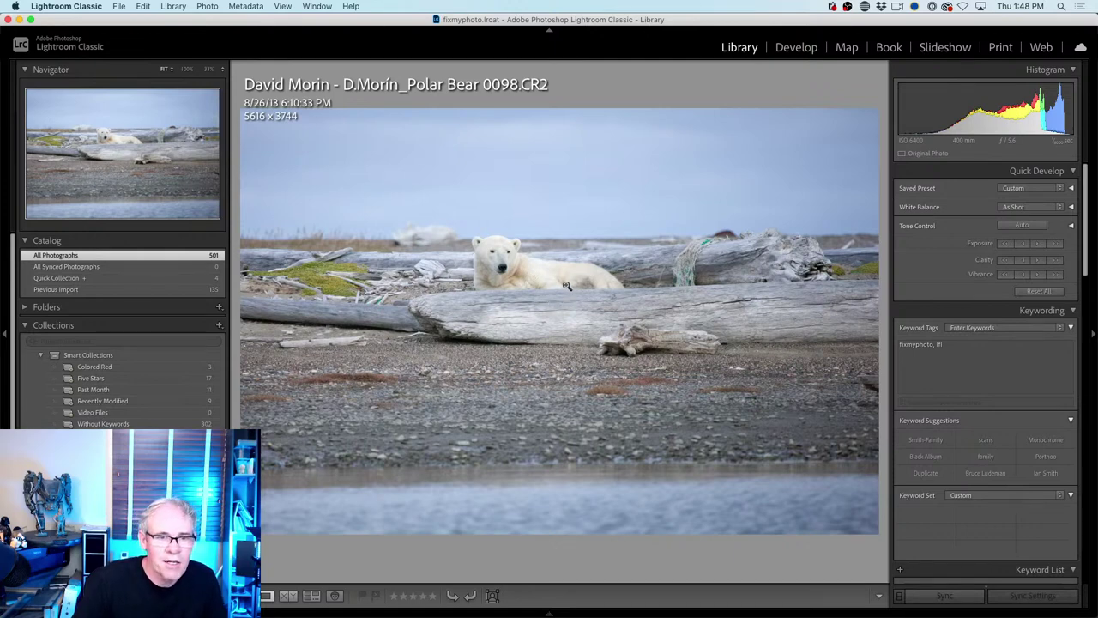
{"action": "left_click", "coordinate": [819, 49]}
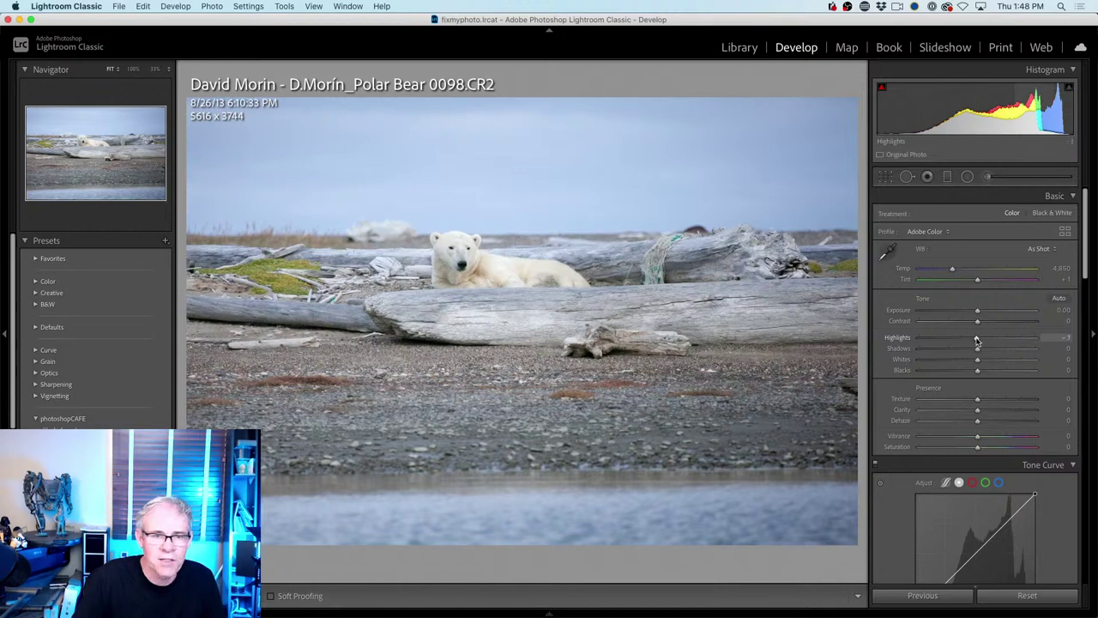
{"action": "left_click_drag", "start_coordinate": [978, 341], "coordinate": [925, 338]}
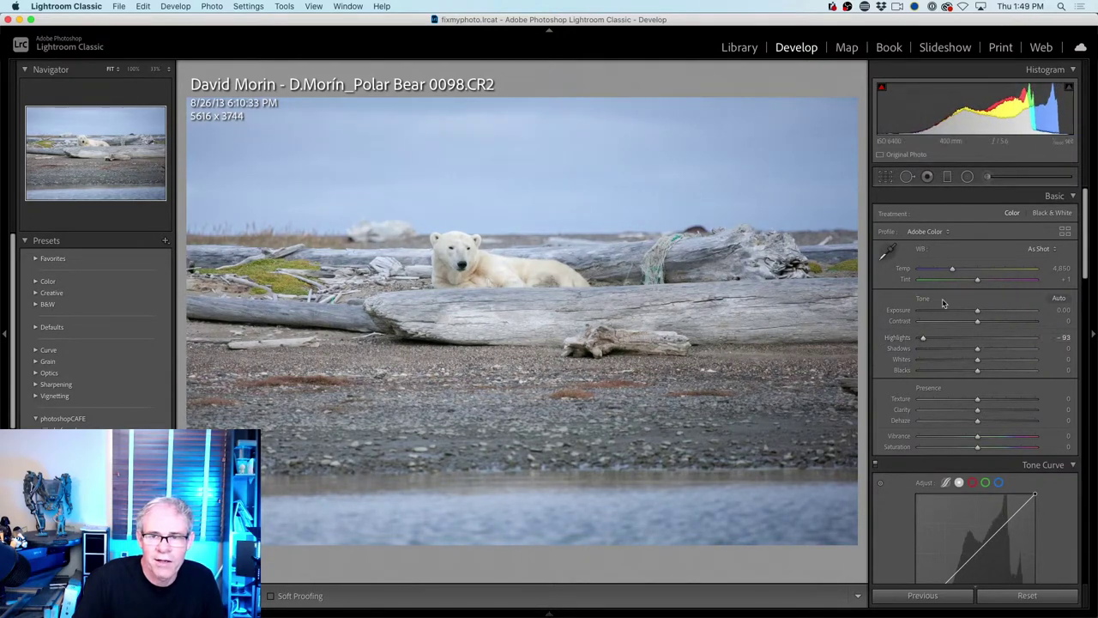
{"action": "left_click_drag", "start_coordinate": [977, 314], "coordinate": [974, 313]}
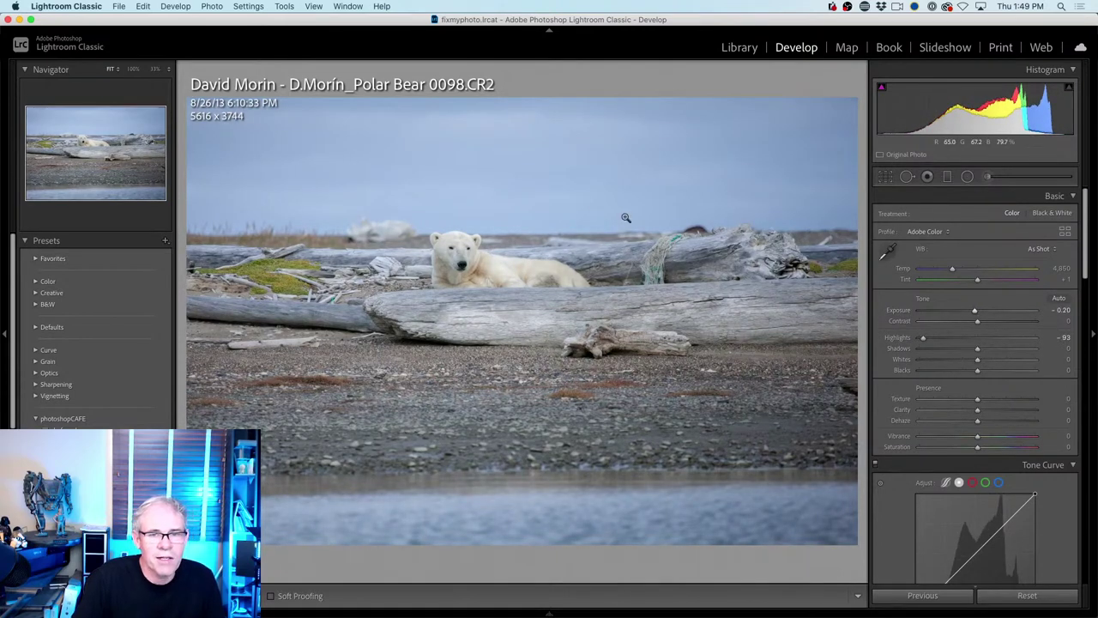
{"action": "mouse_move", "coordinate": [979, 400]}
{"action": "left_mouse_down"}
{"action": "mouse_move", "coordinate": [996, 400]}
{"action": "mouse_move", "coordinate": [981, 400]}
{"action": "left_mouse_up"}
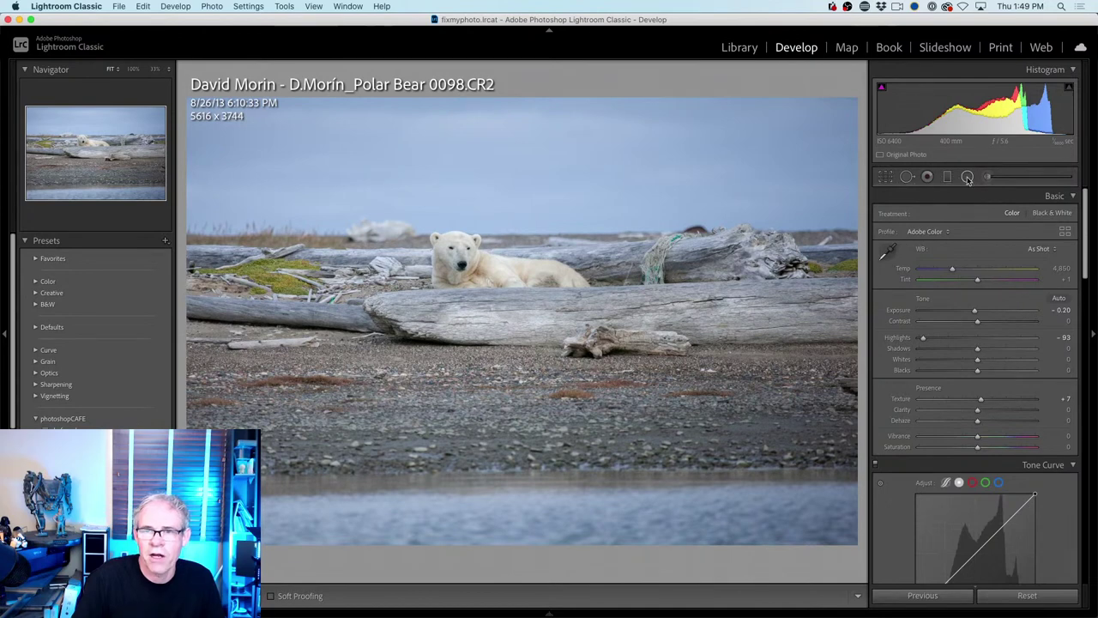
Add a radial filter centred around the polar bear, compare its inverted effect, and darken the area outside with Exposure -0.79
{"action": "left_click", "coordinate": [967, 177]}
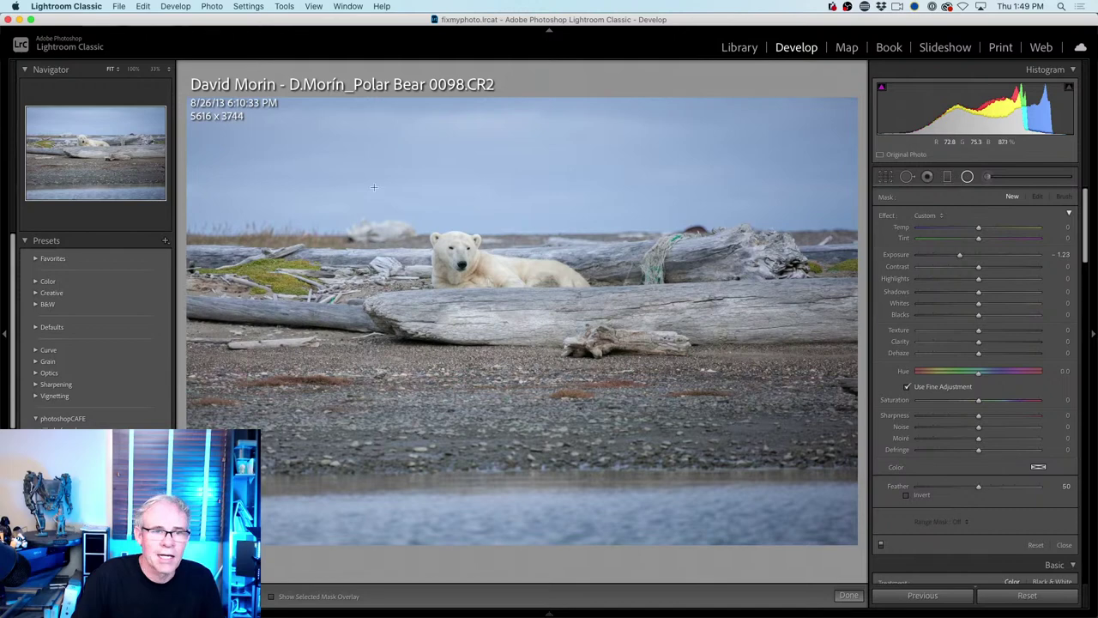
{"action": "left_click_drag", "start_coordinate": [333, 192], "coordinate": [530, 326]}
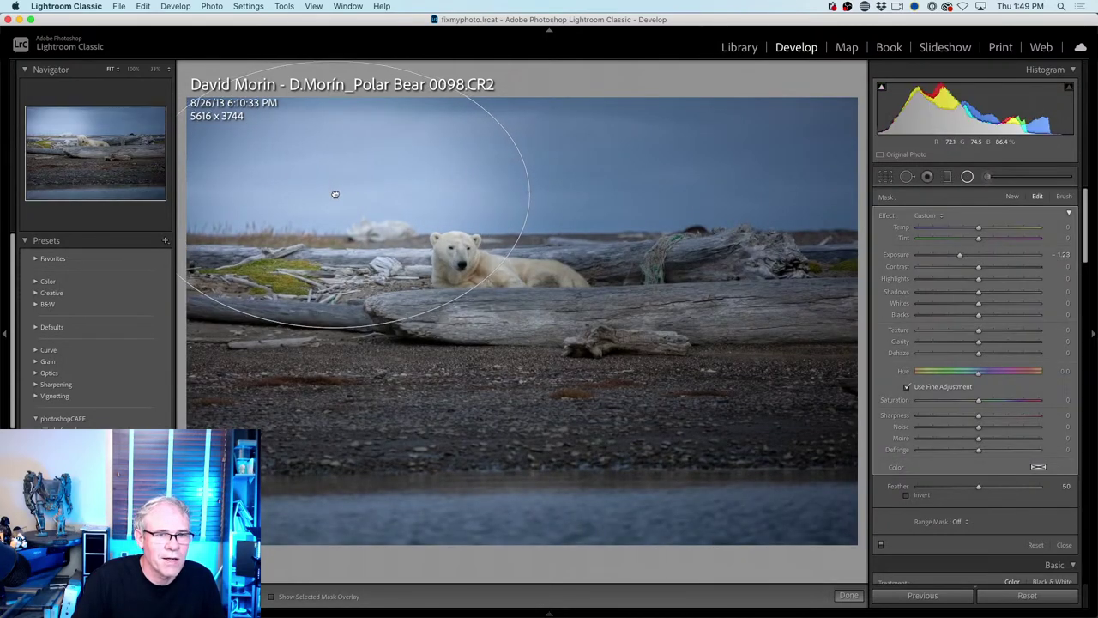
{"action": "left_click_drag", "start_coordinate": [335, 192], "coordinate": [505, 295]}
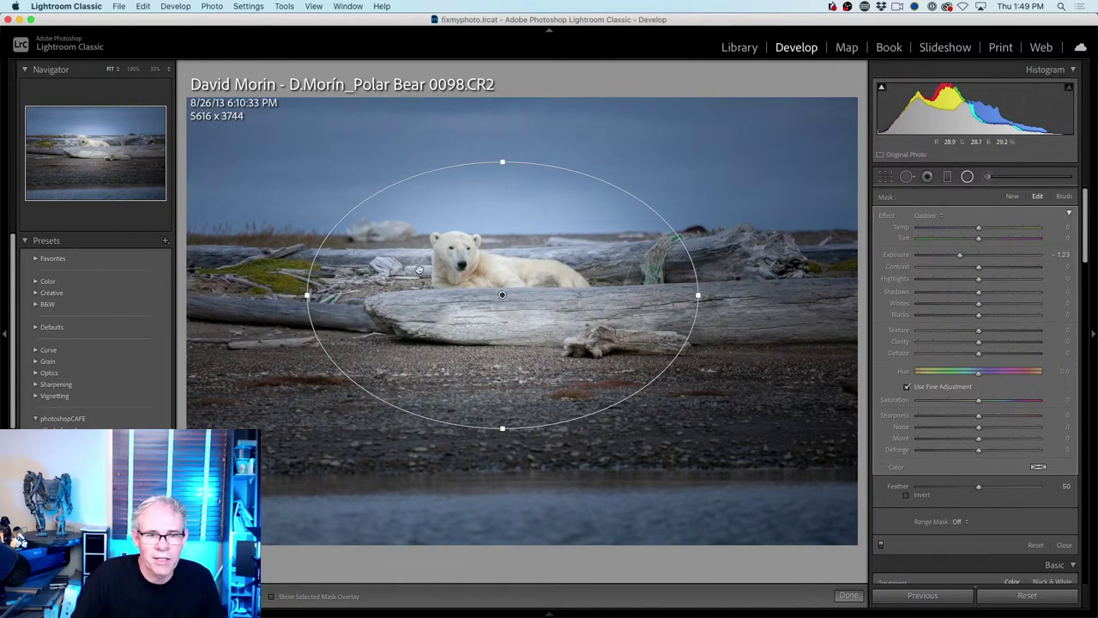
{"action": "left_click", "coordinate": [923, 495]}
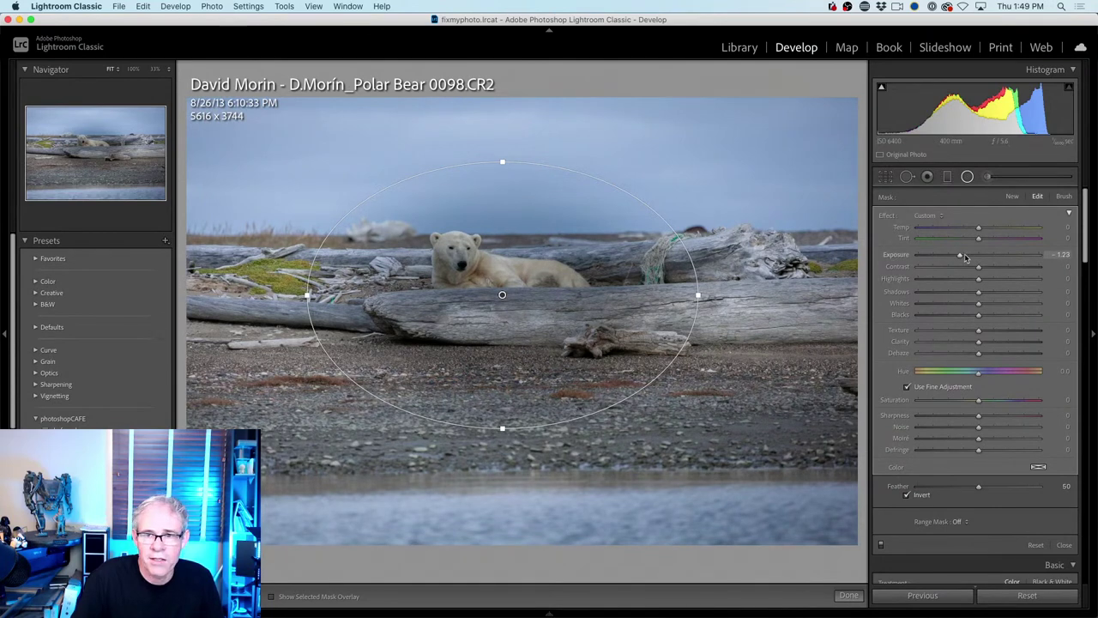
{"action": "mouse_move", "coordinate": [960, 257]}
{"action": "left_mouse_down"}
{"action": "mouse_move", "coordinate": [983, 258]}
{"action": "mouse_move", "coordinate": [966, 257]}
{"action": "left_mouse_up"}
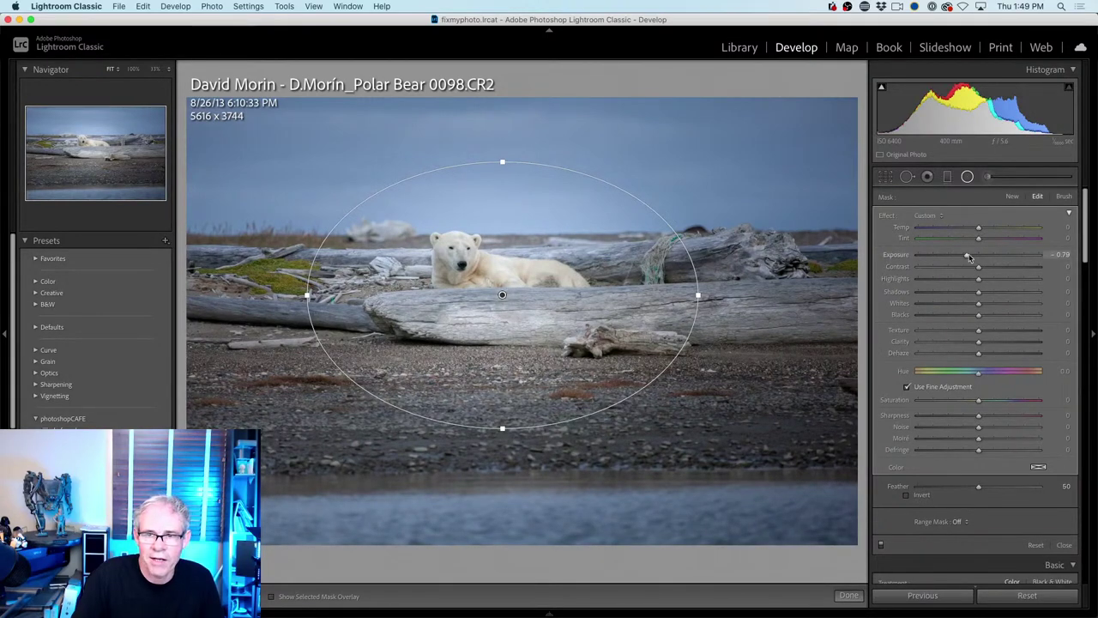
Raise the radial filter's Exposure to 4.00 to reveal its coverage, then widen the ellipse and make it slightly taller
{"action": "left_click_drag", "start_coordinate": [967, 255], "coordinate": [1059, 255]}
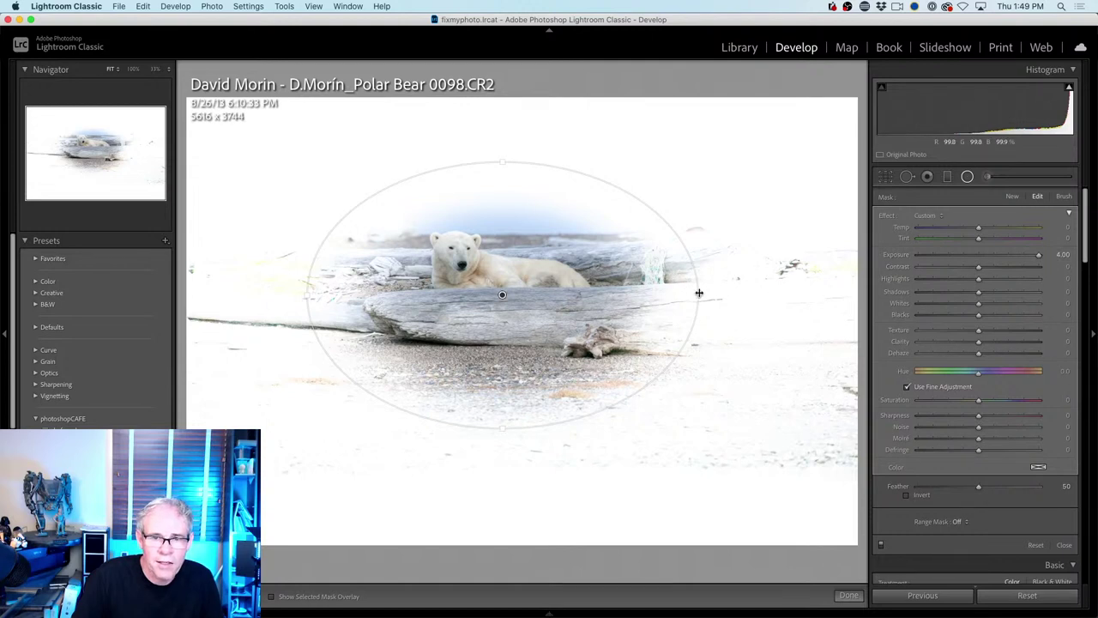
{"action": "left_click_drag", "start_coordinate": [699, 293], "coordinate": [778, 293]}
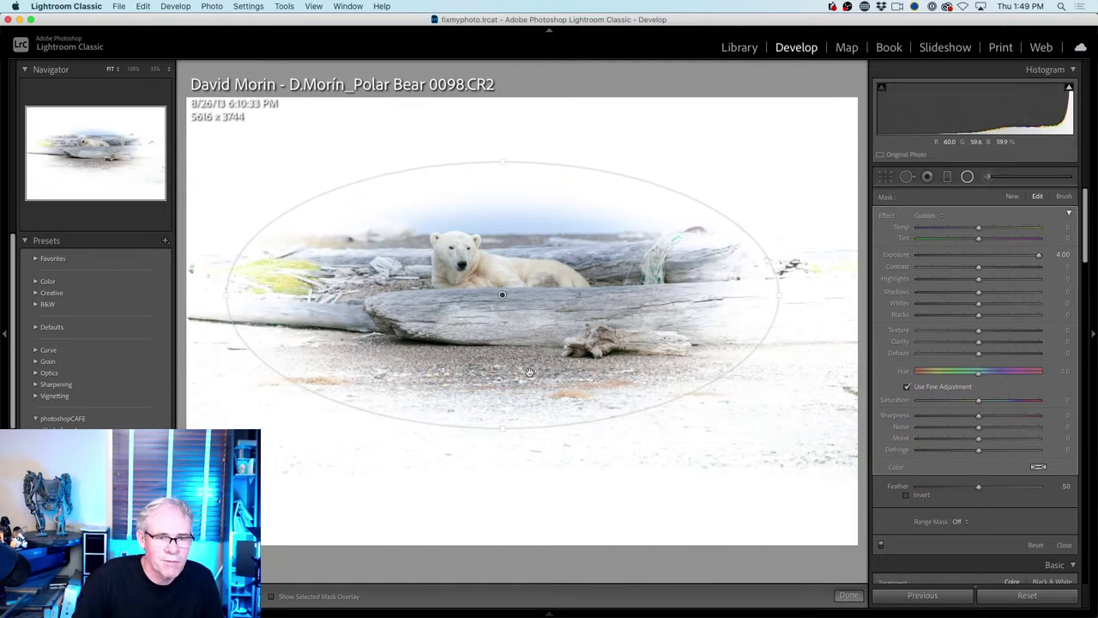
{"action": "mouse_move", "coordinate": [505, 428]}
{"action": "left_mouse_down"}
{"action": "mouse_move", "coordinate": [503, 500]}
{"action": "mouse_move", "coordinate": [504, 427]}
{"action": "left_mouse_up"}
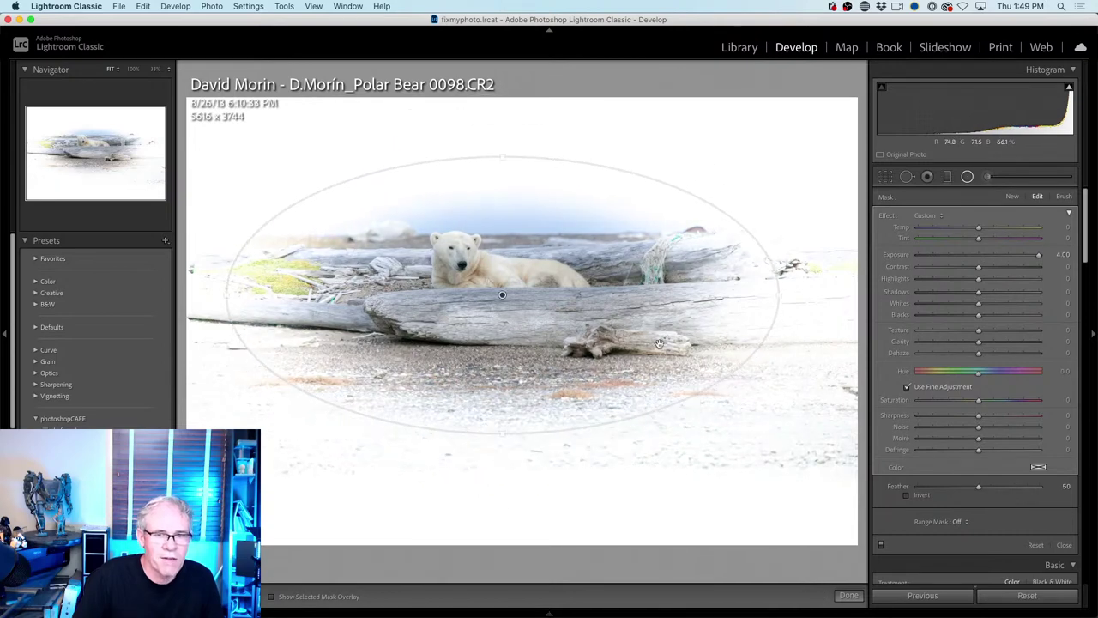
Rotate the radial filter ellipse clockwise to a diagonal tilt, shift it slightly down over the bear and log, and broaden it
{"action": "left_click_drag", "start_coordinate": [770, 237], "coordinate": [762, 381]}
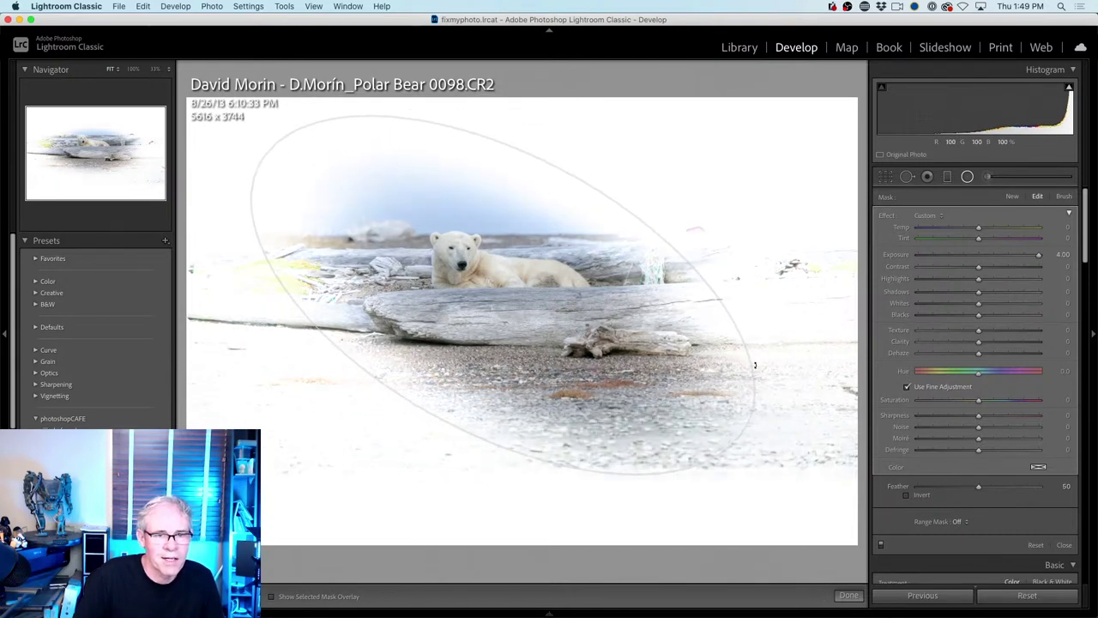
{"action": "left_click_drag", "start_coordinate": [456, 302], "coordinate": [503, 309]}
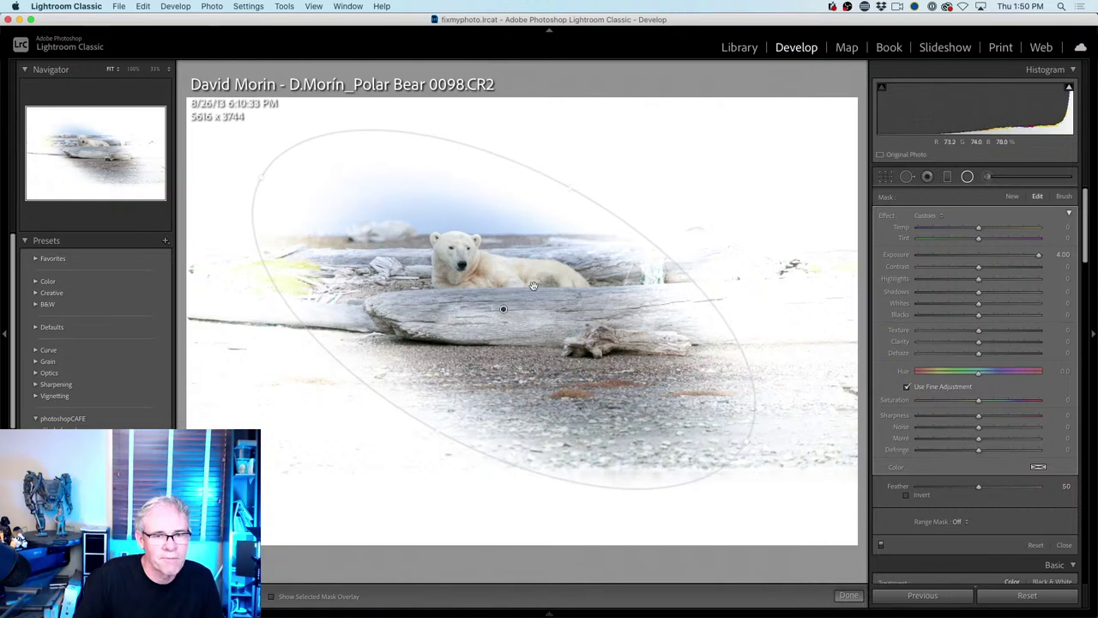
{"action": "left_click_drag", "start_coordinate": [567, 185], "coordinate": [601, 171]}
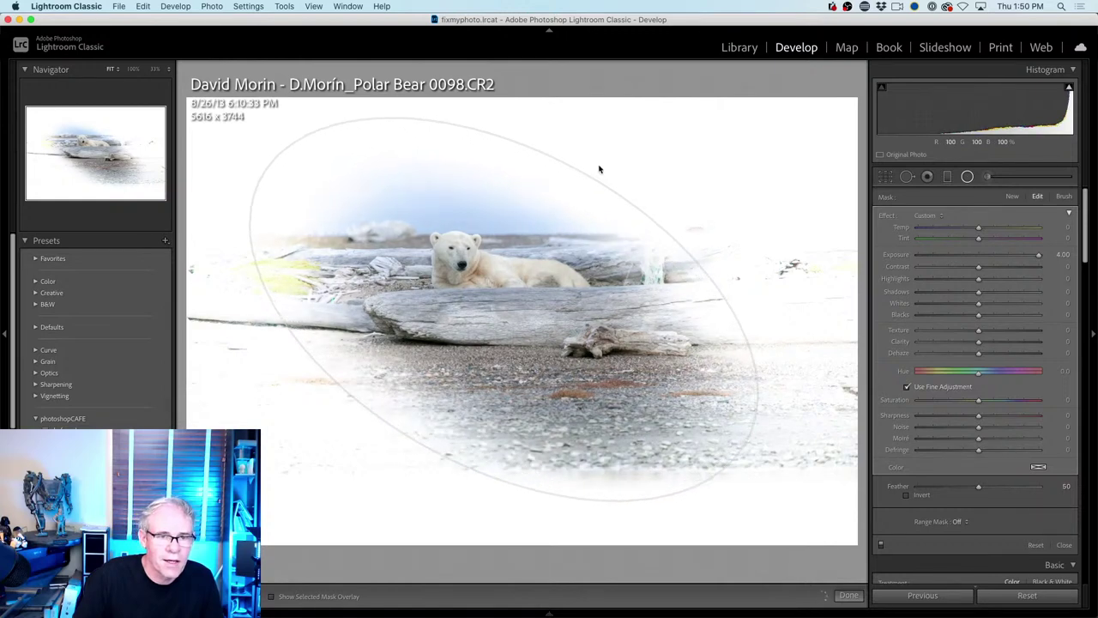
{"action": "left_click_drag", "start_coordinate": [668, 424], "coordinate": [672, 432]}
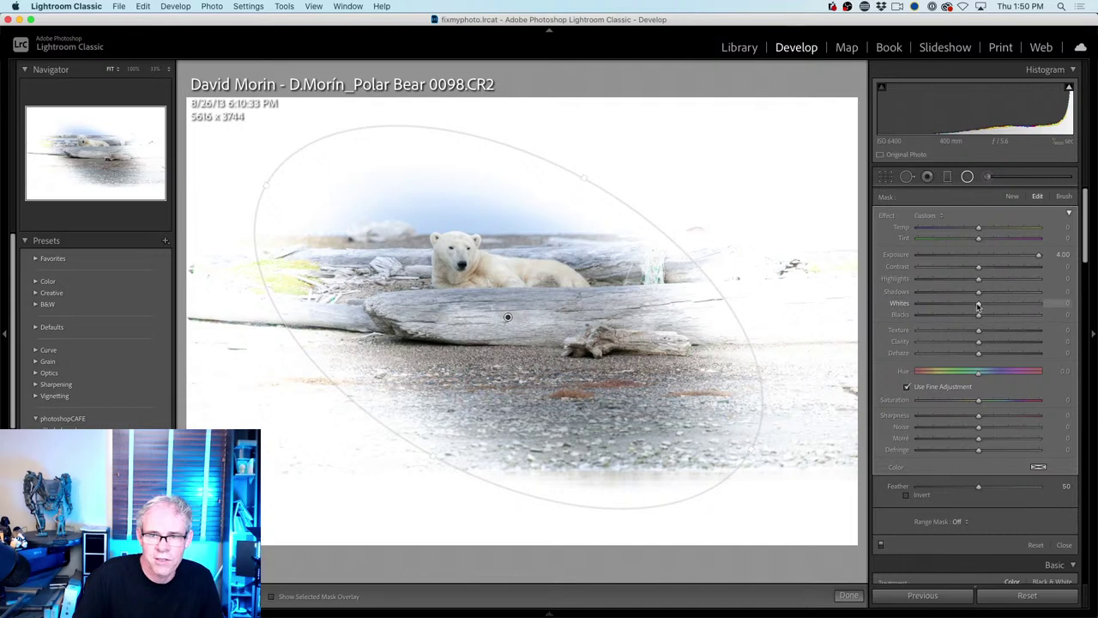
Try the radial filter's Whites, Blacks and Shadows at 100, test its Highlights in both directions, and reset Highlights
{"action": "left_click_drag", "start_coordinate": [978, 306], "coordinate": [1076, 310]}
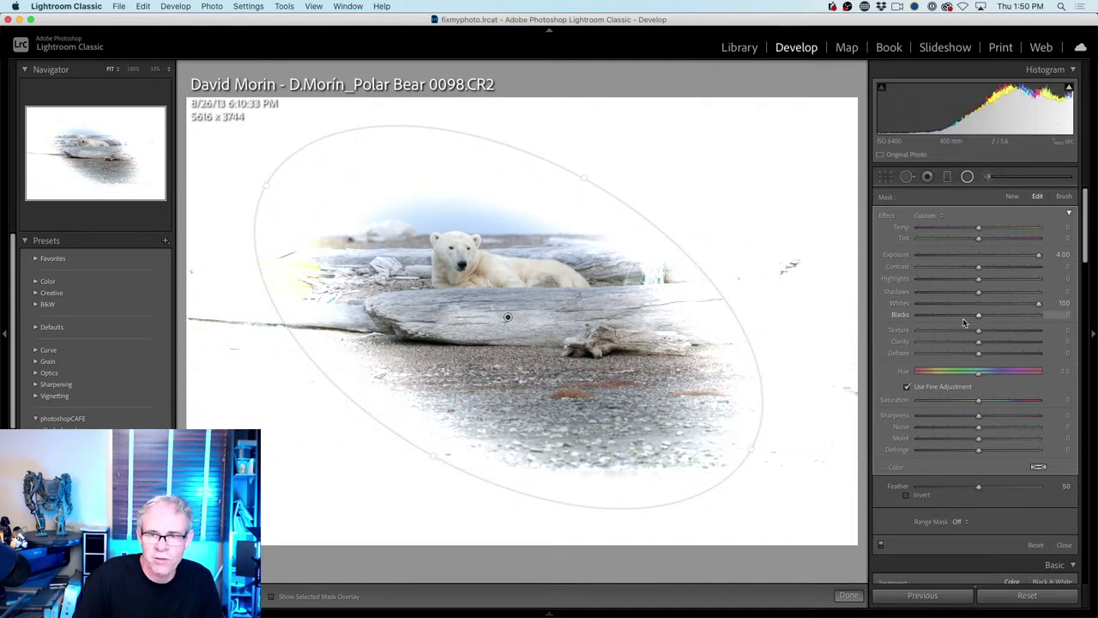
{"action": "left_click_drag", "start_coordinate": [981, 316], "coordinate": [1077, 314]}
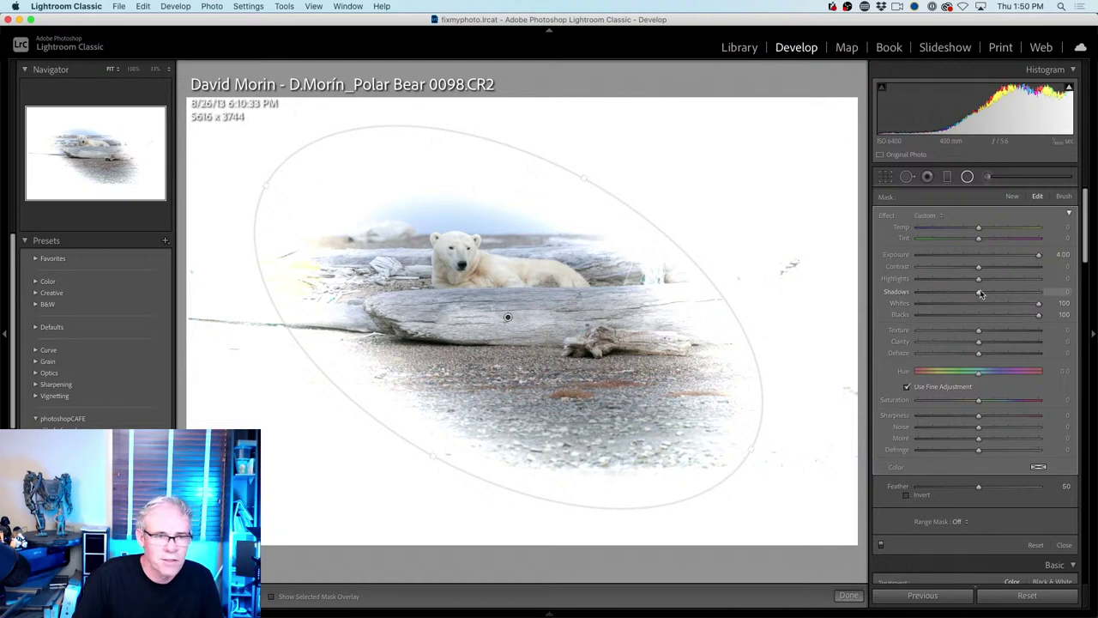
{"action": "left_click_drag", "start_coordinate": [981, 293], "coordinate": [1041, 297]}
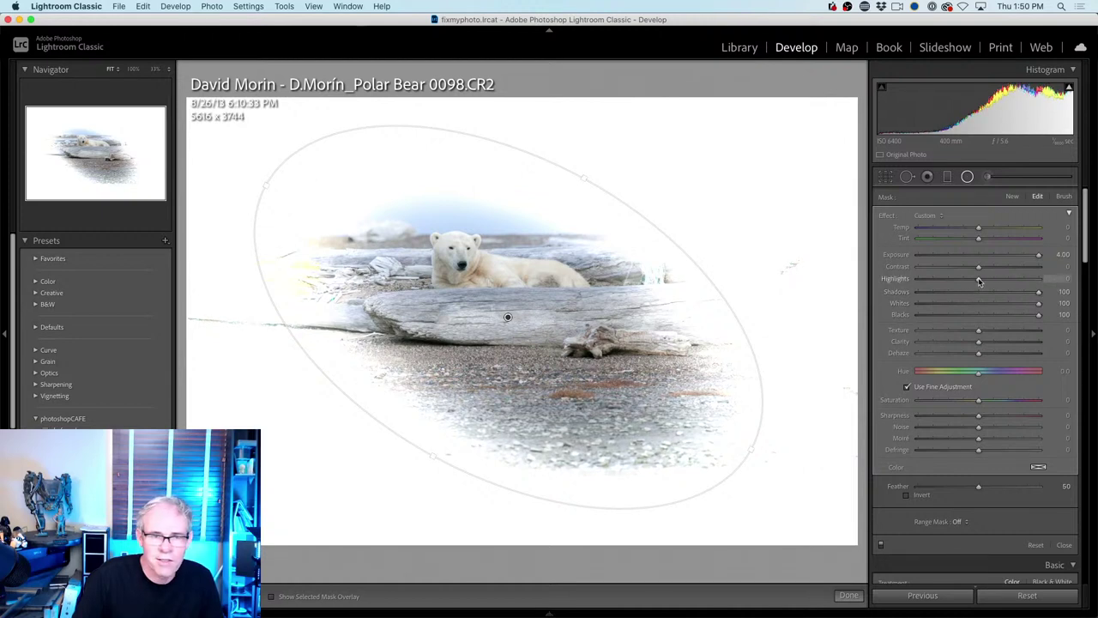
{"action": "left_click_drag", "start_coordinate": [979, 281], "coordinate": [1040, 280]}
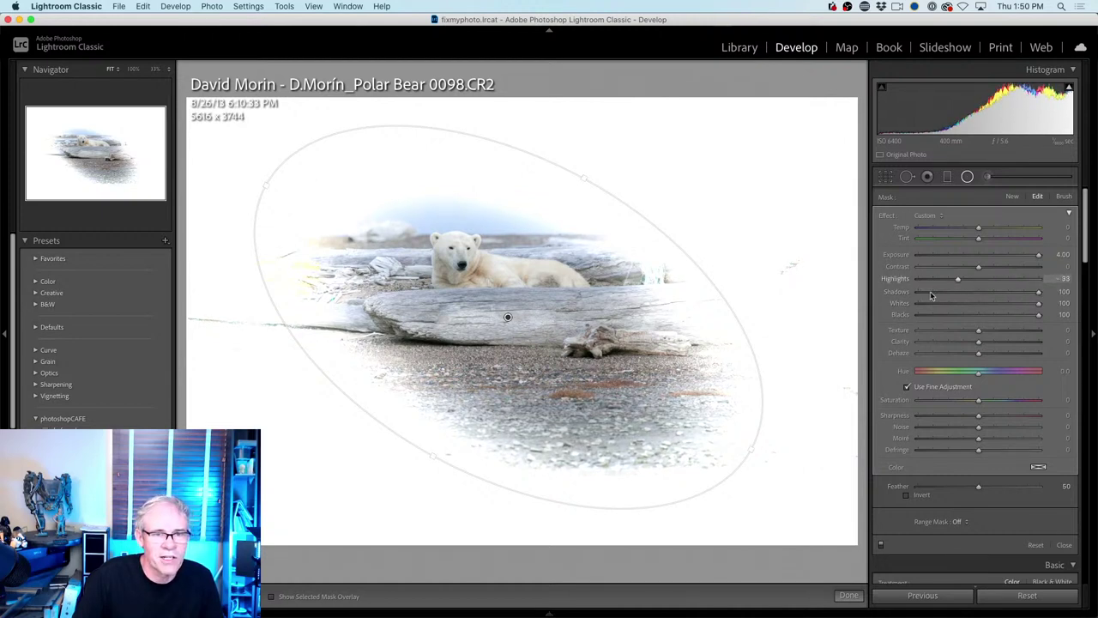
{"action": "left_click_drag", "start_coordinate": [932, 295], "coordinate": [938, 291]}
{"action": "double_click", "coordinate": [971, 285]}
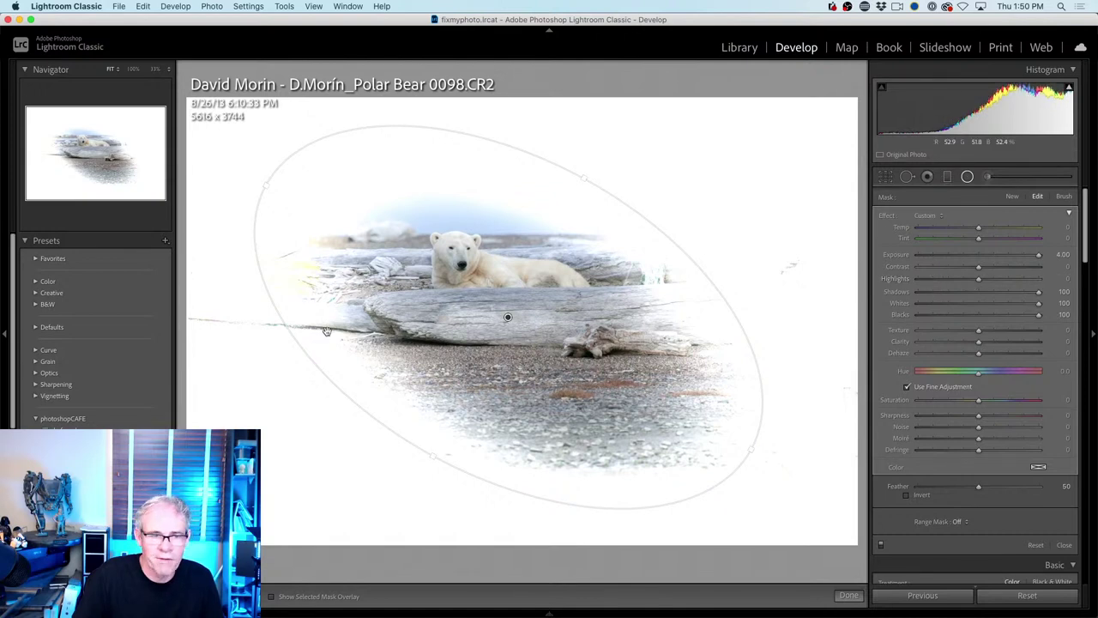
Set the radial filter's Shadows and Whites to 4 and Blacks to 2, and broaden the tilted ellipse slightly
{"action": "left_click_drag", "start_coordinate": [992, 304], "coordinate": [980, 302]}
{"action": "left_click", "coordinate": [980, 315]}
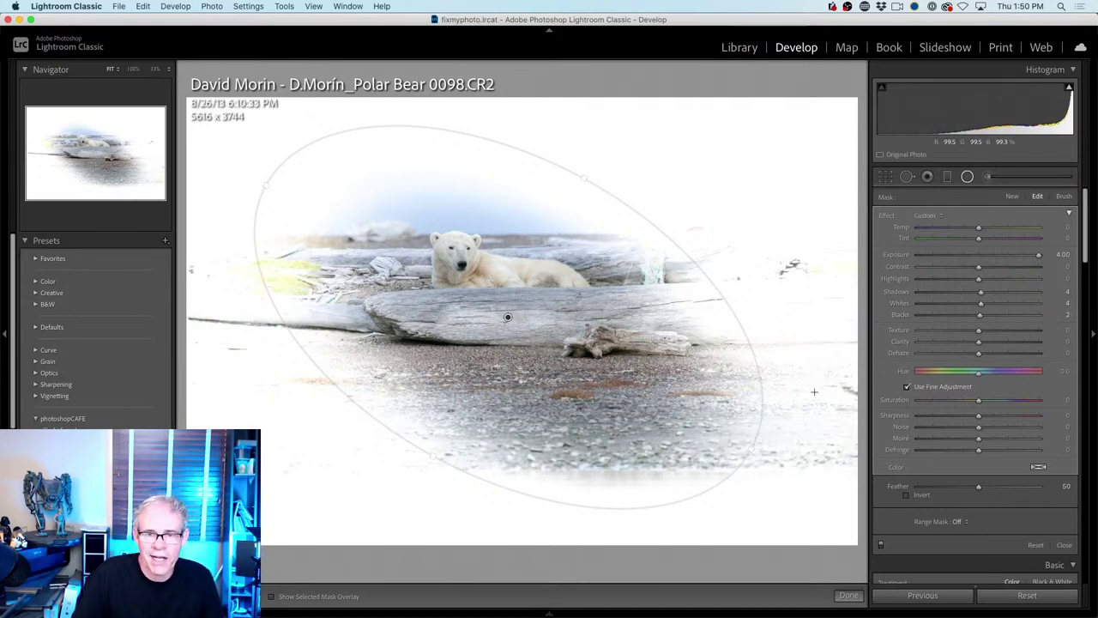
{"action": "mouse_move", "coordinate": [585, 176]}
{"action": "left_mouse_down"}
{"action": "mouse_move", "coordinate": [606, 154]}
{"action": "mouse_move", "coordinate": [590, 165]}
{"action": "left_mouse_up"}
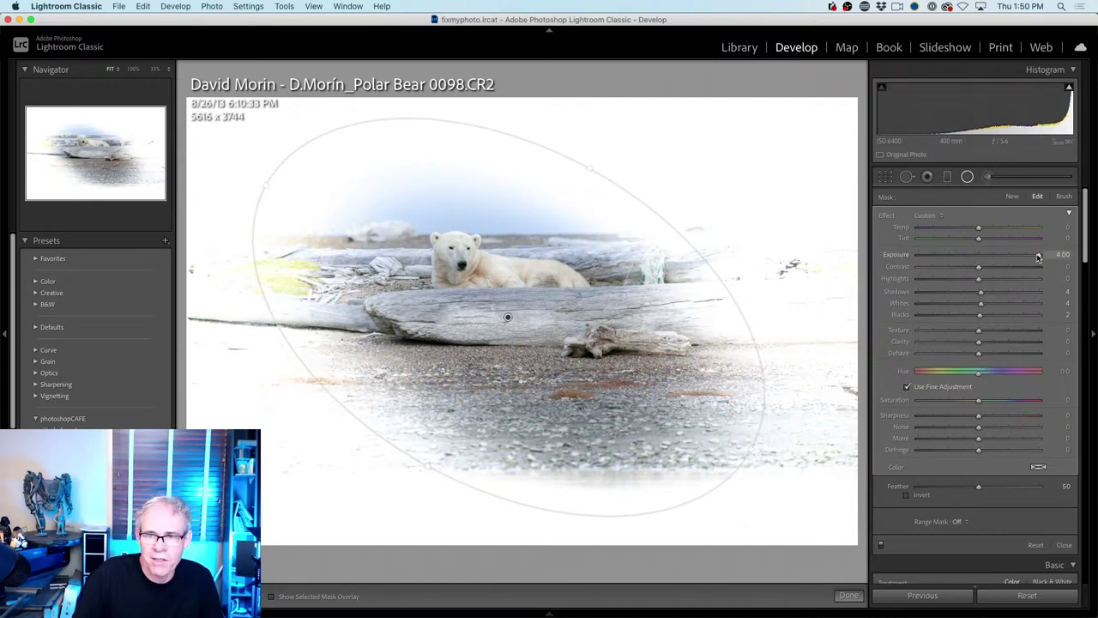
Set the radial filter's Exposure to 2.70, Temp to 6 and Saturation to -100, and finish editing the filter
{"action": "left_click_drag", "start_coordinate": [1039, 258], "coordinate": [1019, 260]}
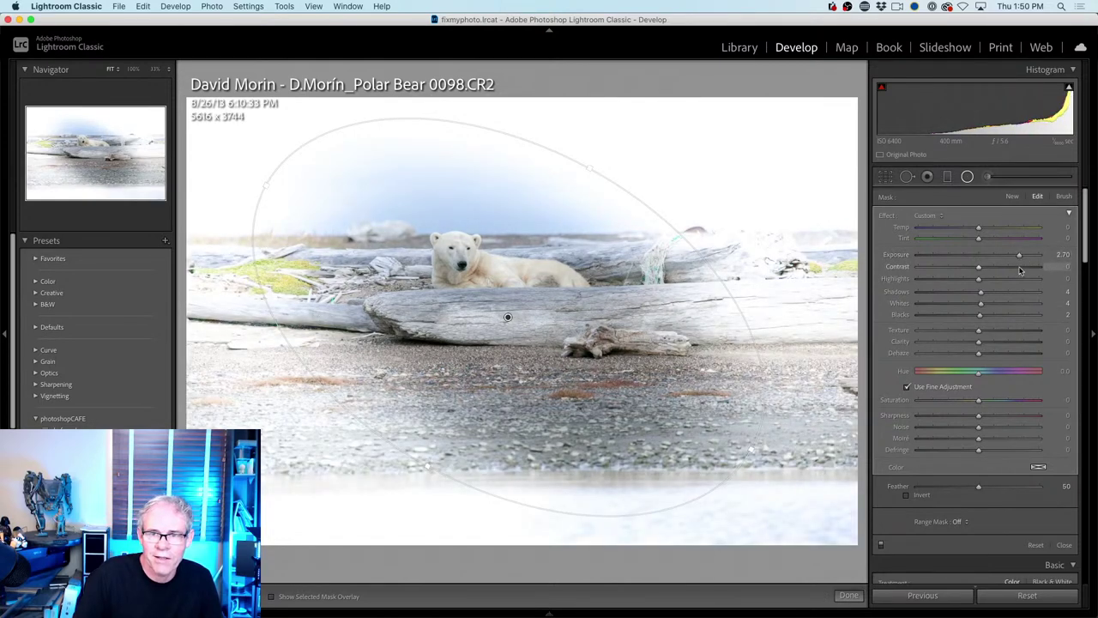
{"action": "left_click_drag", "start_coordinate": [1002, 231], "coordinate": [983, 232]}
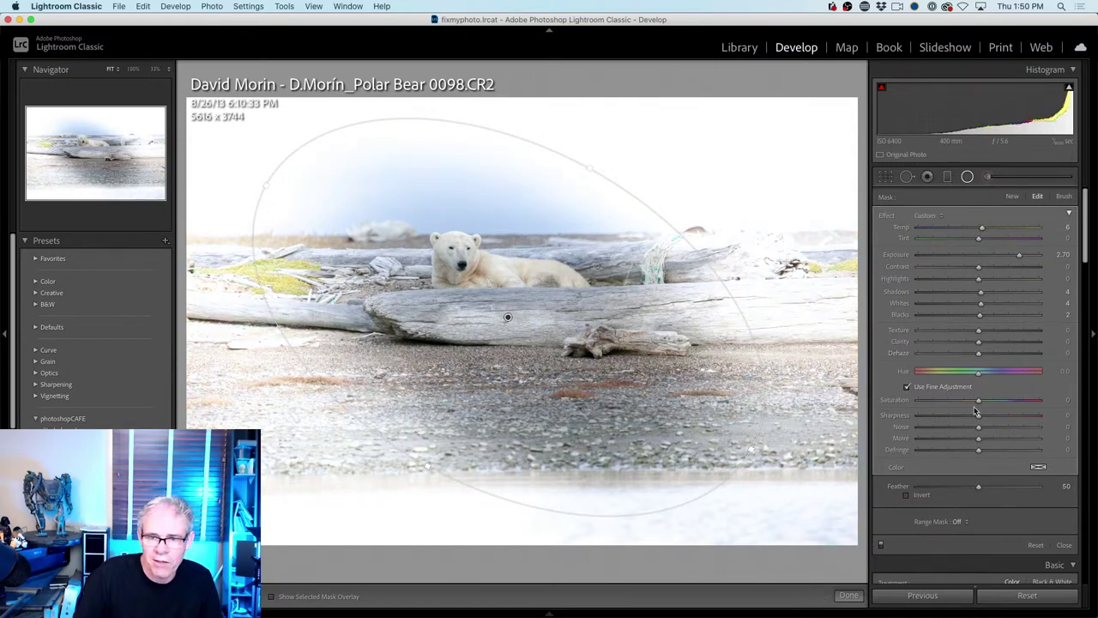
{"action": "left_click_drag", "start_coordinate": [979, 400], "coordinate": [892, 403]}
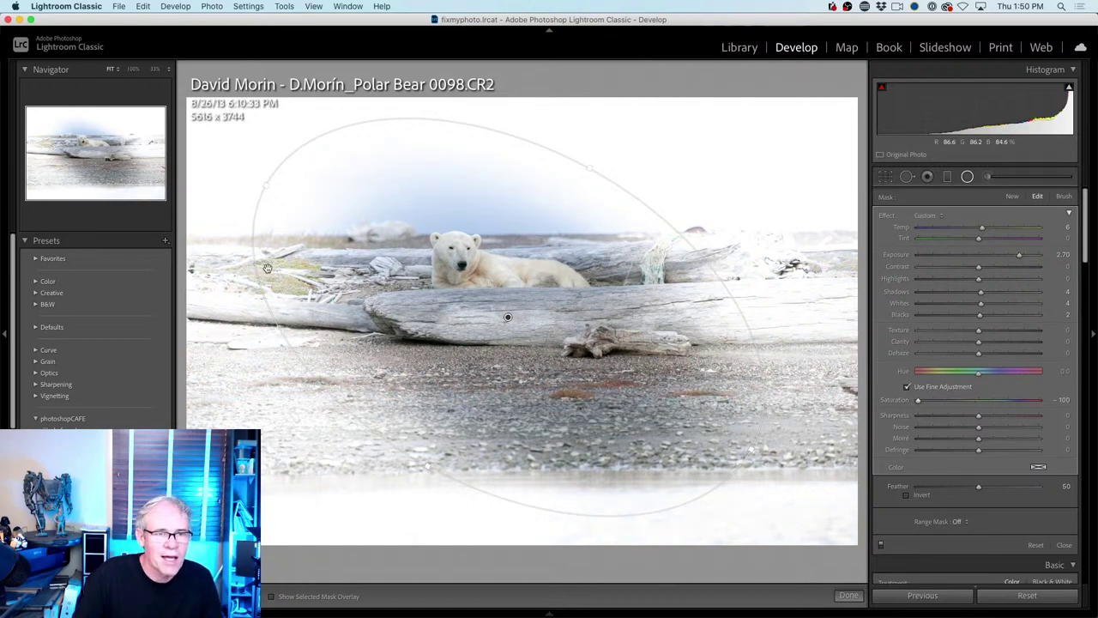
{"action": "left_click", "coordinate": [968, 177]}
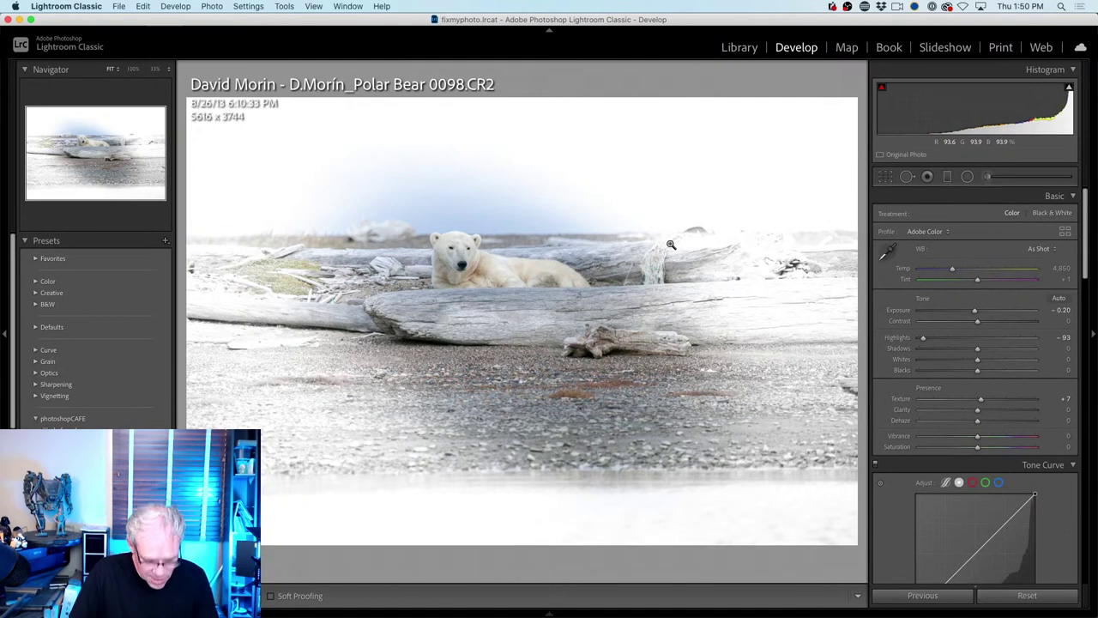
Review the edited polar bear photo in the library, alternating between the thumbnail grid and full view
{"action": "key", "text": "g"}
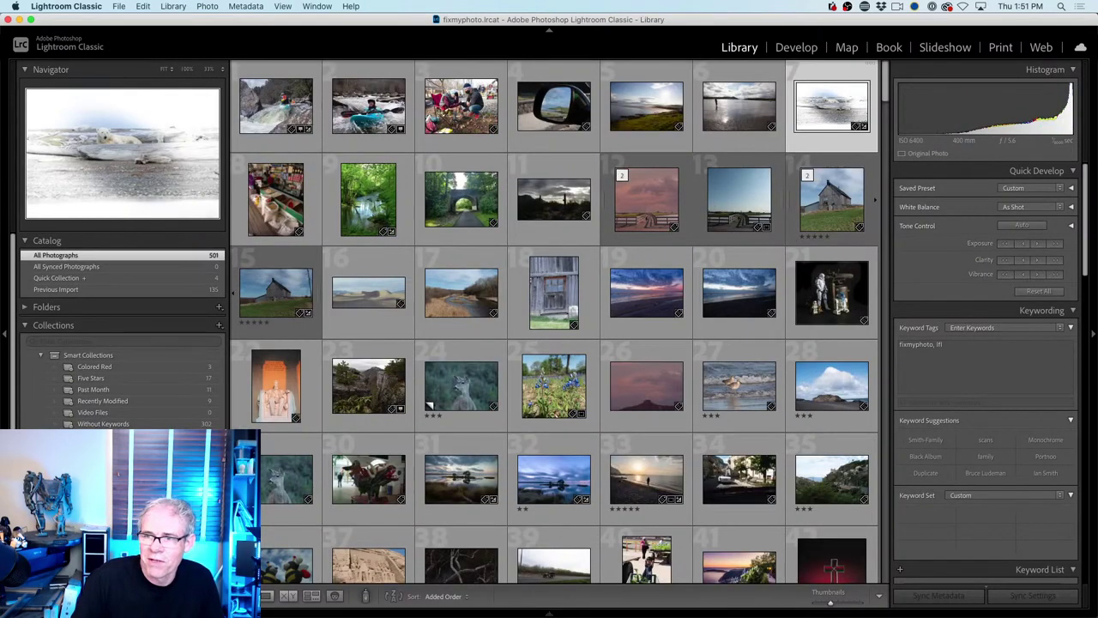
{"action": "double_click", "coordinate": [825, 116]}
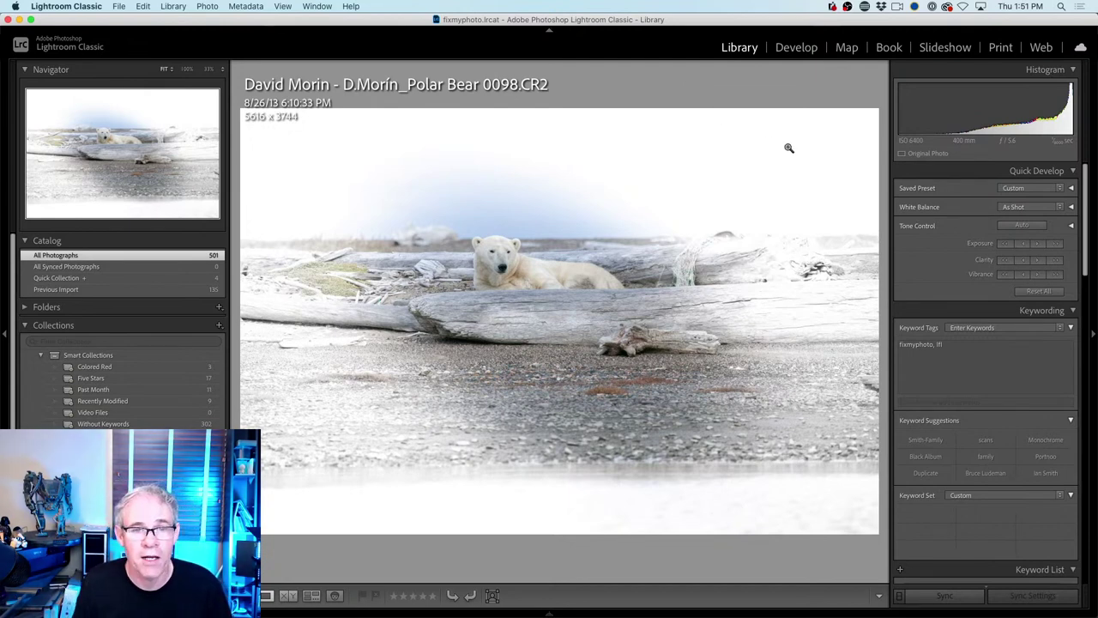
{"action": "key", "text": "g"}
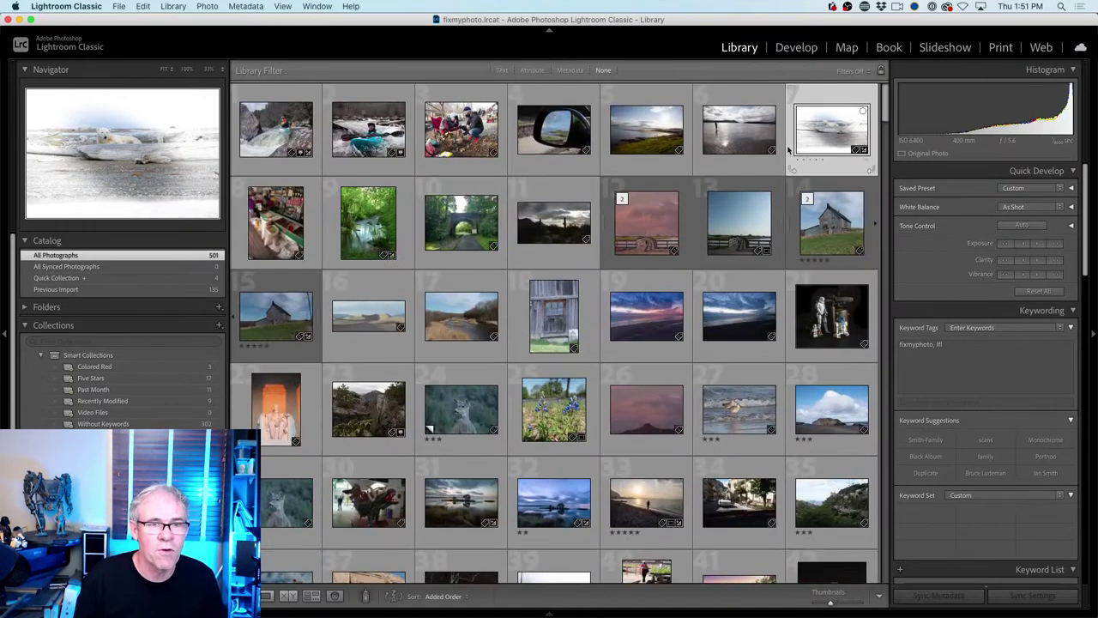
{"action": "double_click", "coordinate": [846, 131]}
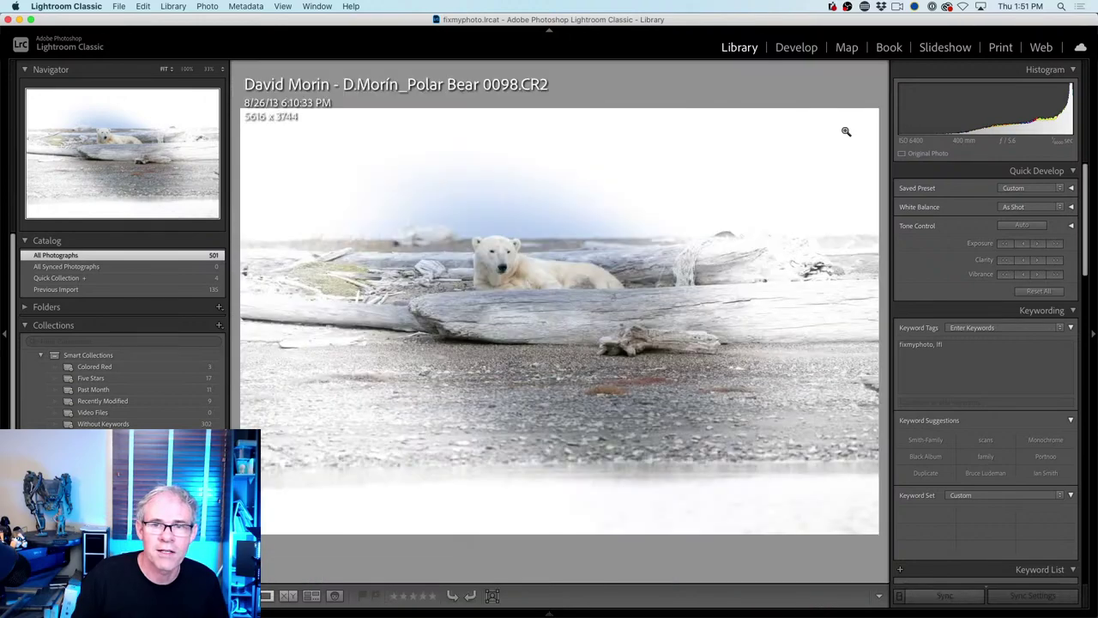
{"action": "key", "text": "g"}
{"action": "key", "text": "backslash"}
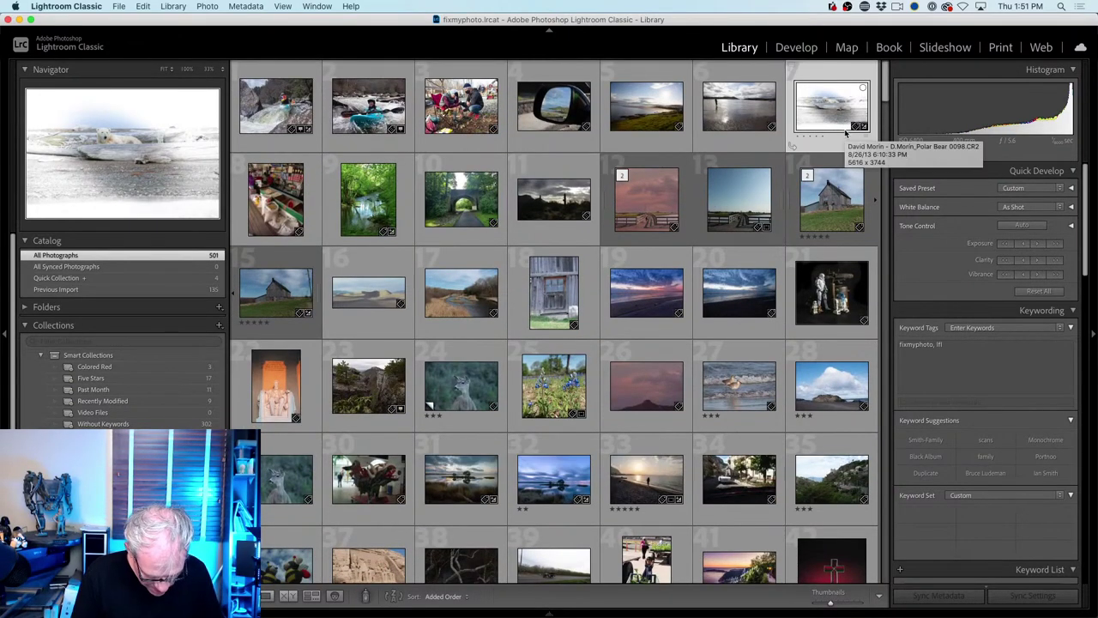
{"action": "double_click", "coordinate": [834, 123]}
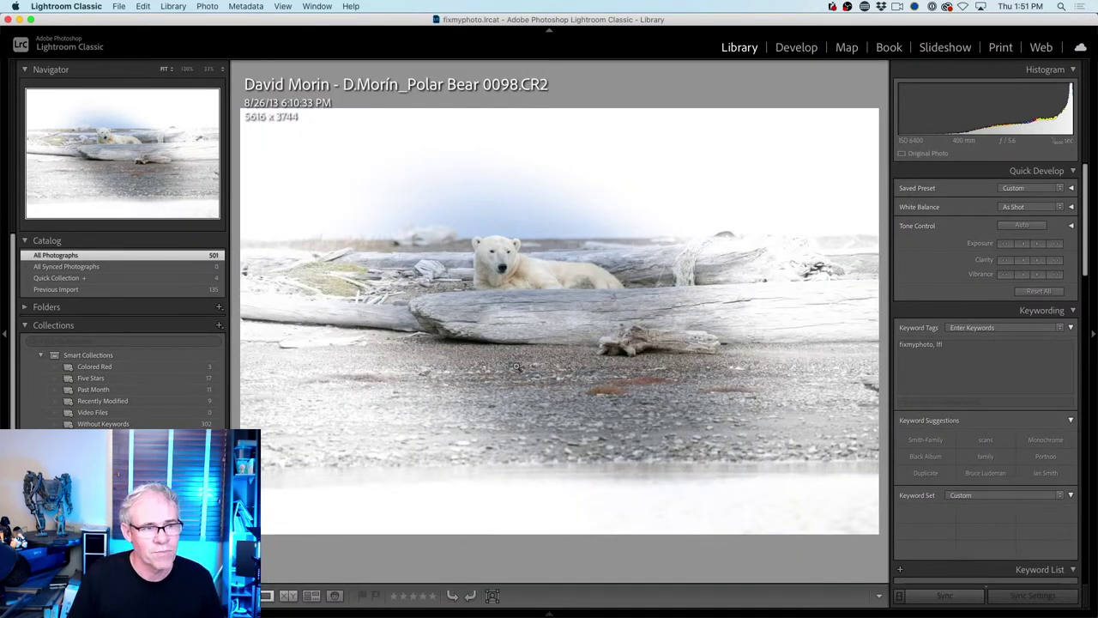
Compare the polar bear photo before and after its develop adjustments, and return to the library grid
{"action": "left_click", "coordinate": [798, 50]}
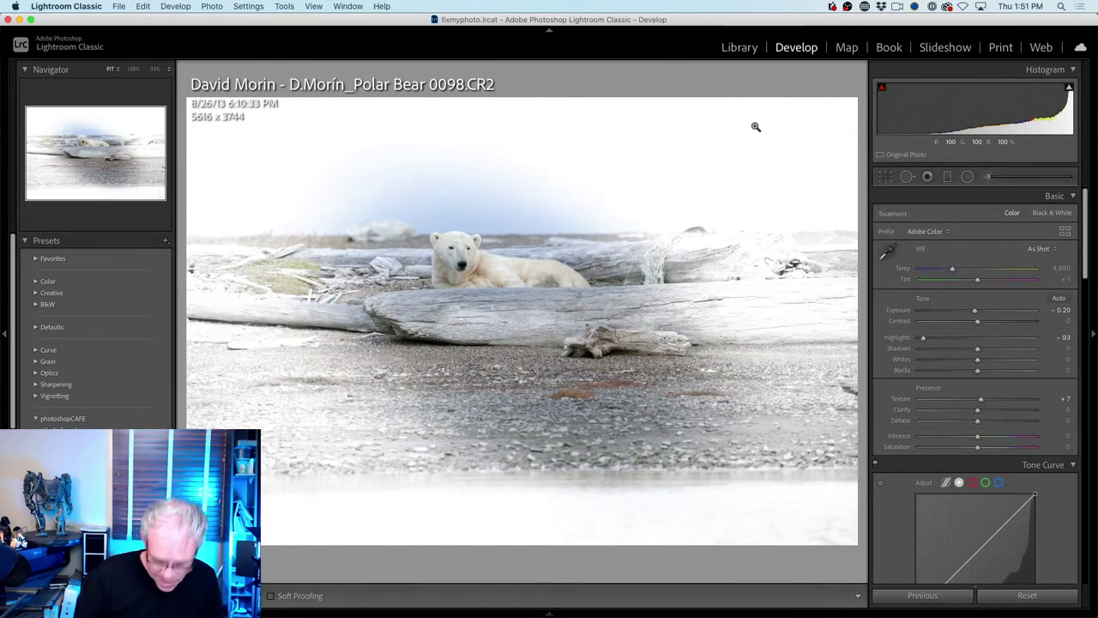
{"action": "key", "text": "backslash"}
{"action": "key", "text": "backslash"}
{"action": "key", "text": "backslash"}
{"action": "key", "text": "backslash"}
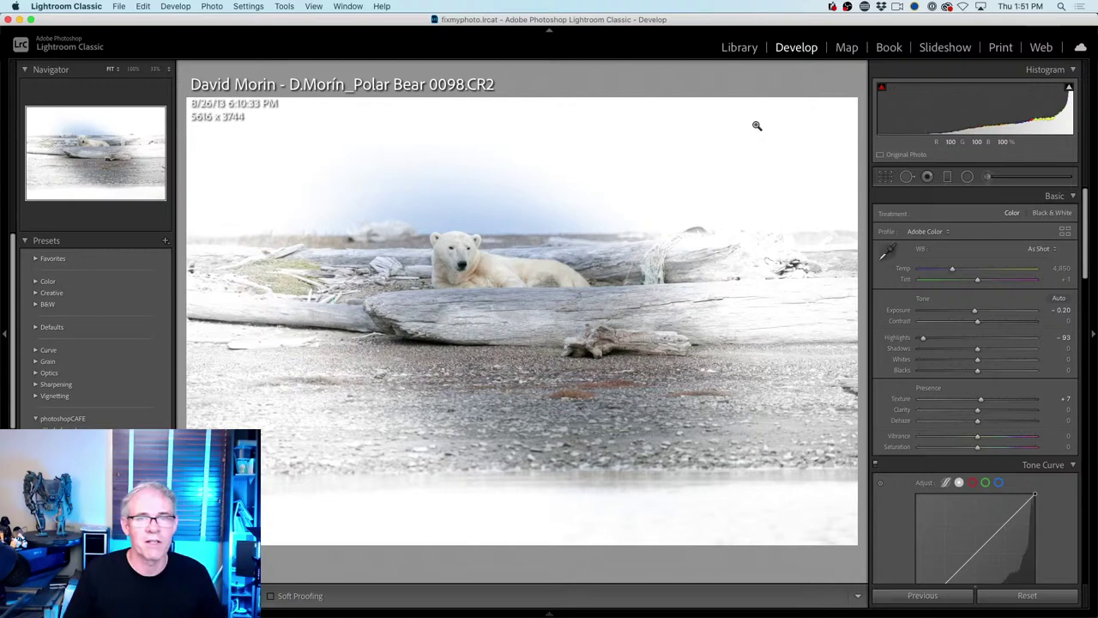
{"action": "left_click", "coordinate": [745, 48]}
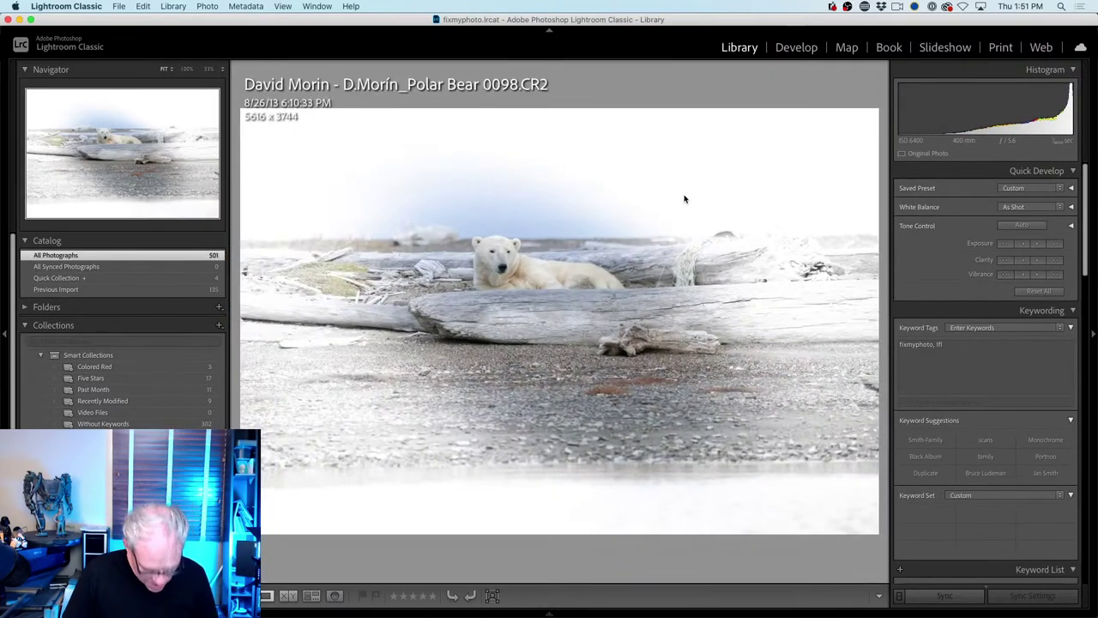
{"action": "key", "text": "g"}
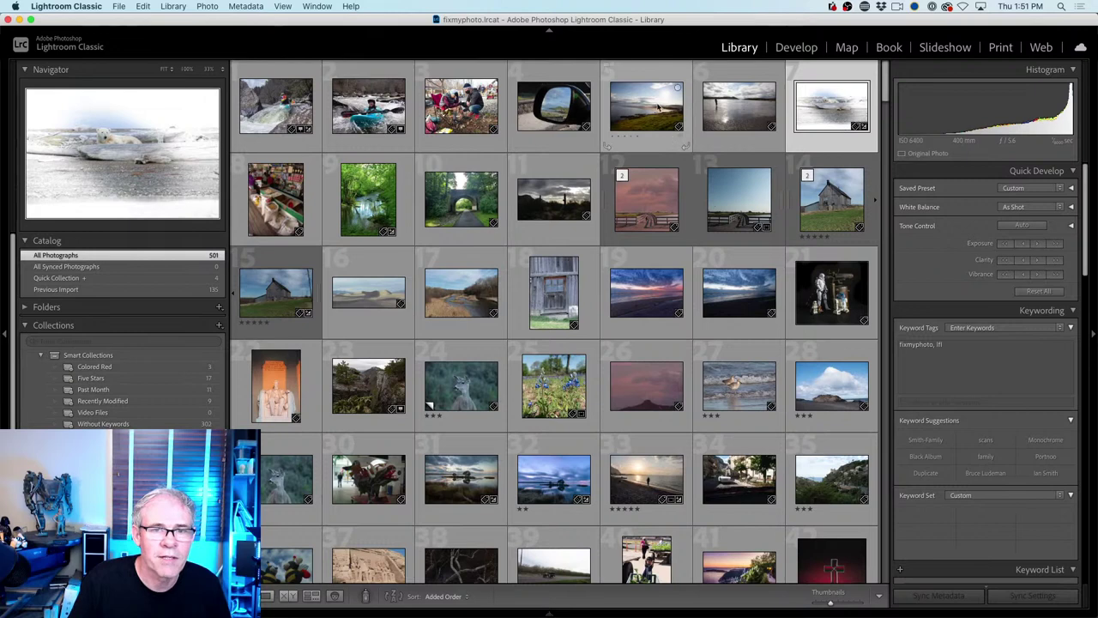
Open the desert cactus photo for developing and hide the left-hand panels to enlarge the image
{"action": "left_click", "coordinate": [659, 106]}
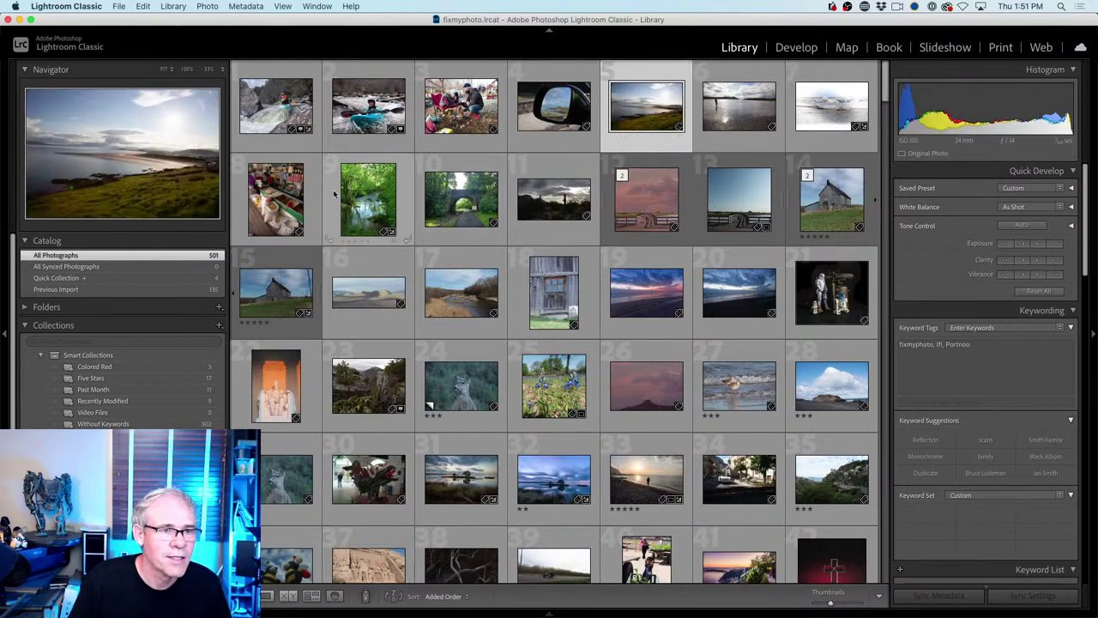
{"action": "double_click", "coordinate": [542, 203]}
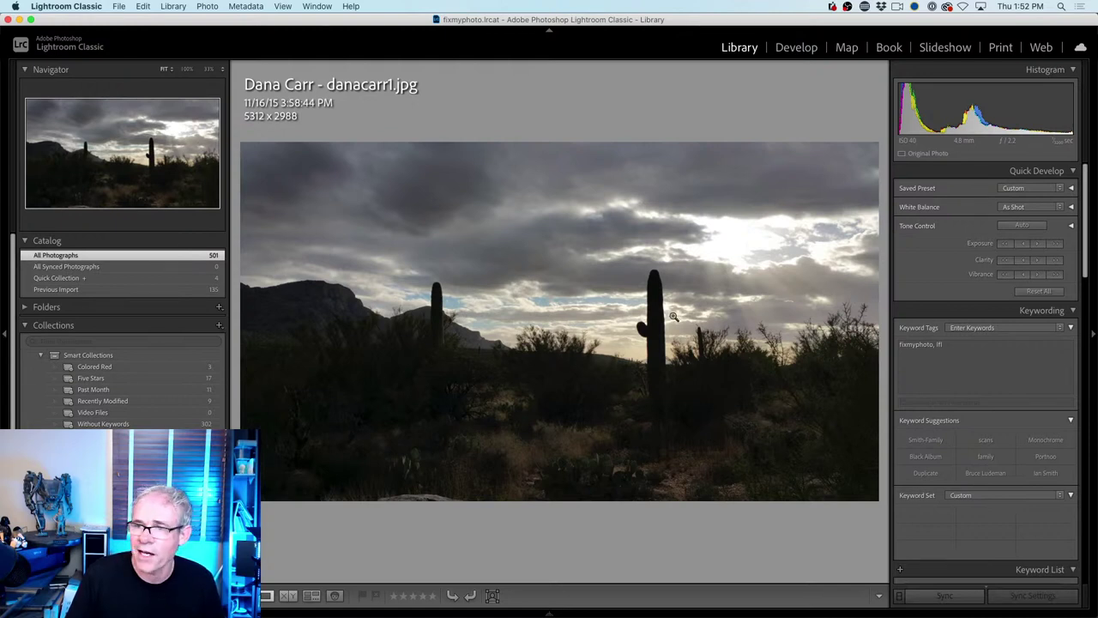
{"action": "left_click", "coordinate": [5, 337]}
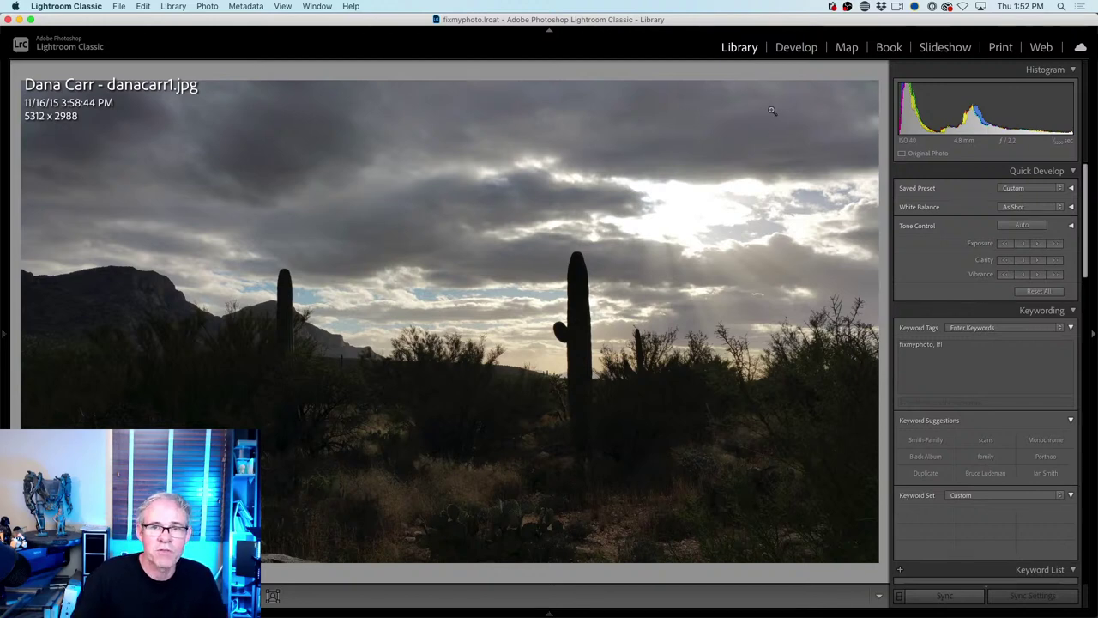
{"action": "left_click", "coordinate": [786, 56]}
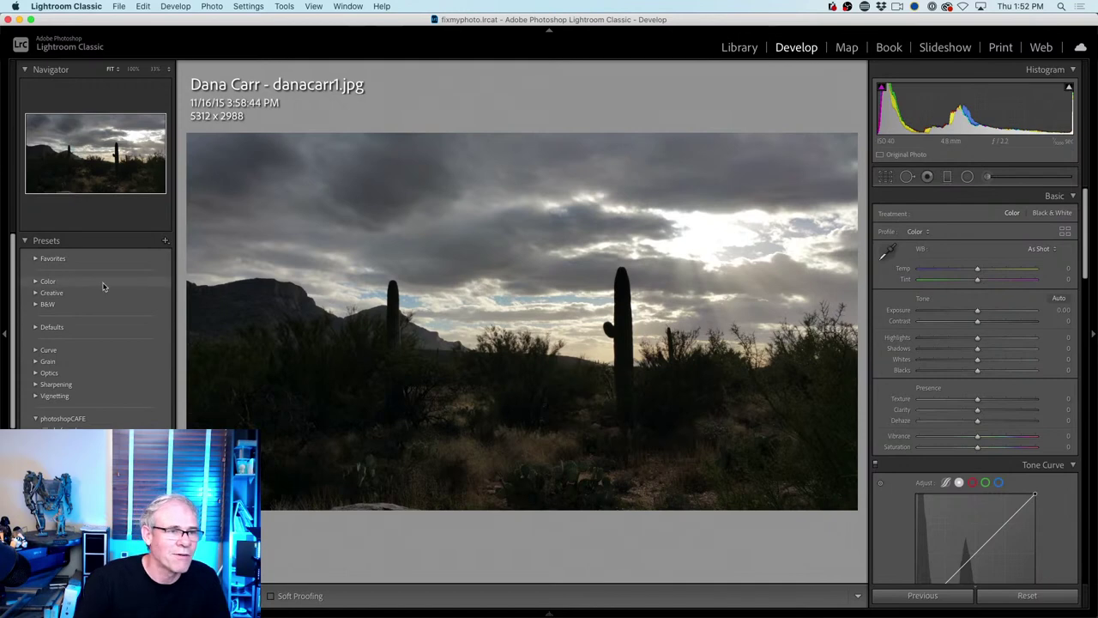
{"action": "left_click", "coordinate": [4, 335]}
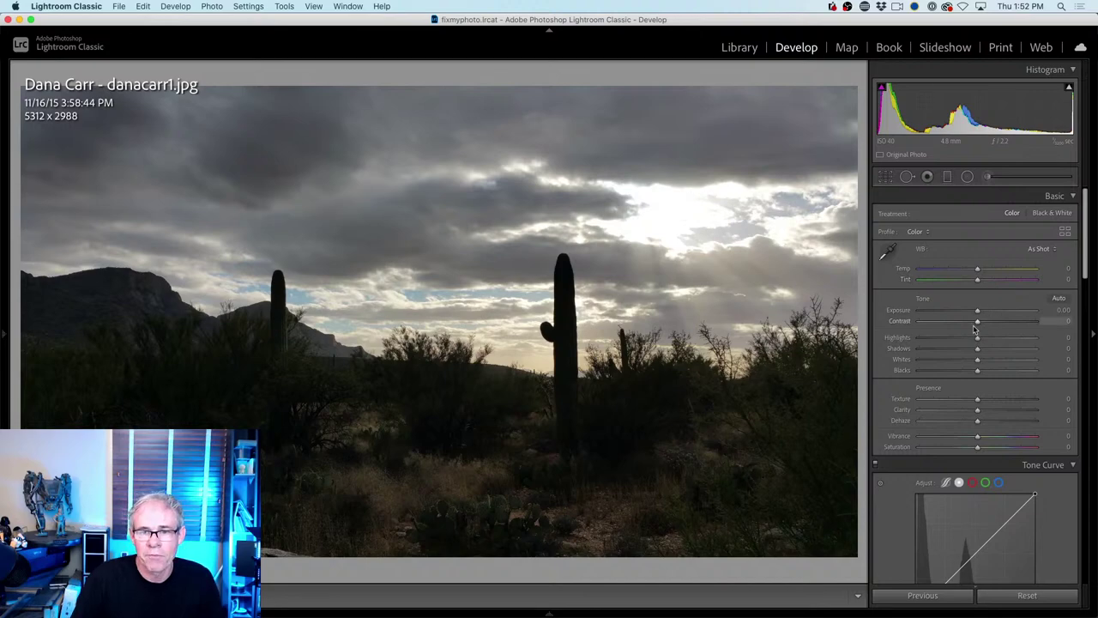
Set the cactus photo's Highlights to -100, Shadows to +100 and Exposure to +0.75
{"action": "left_click_drag", "start_coordinate": [977, 340], "coordinate": [1053, 356]}
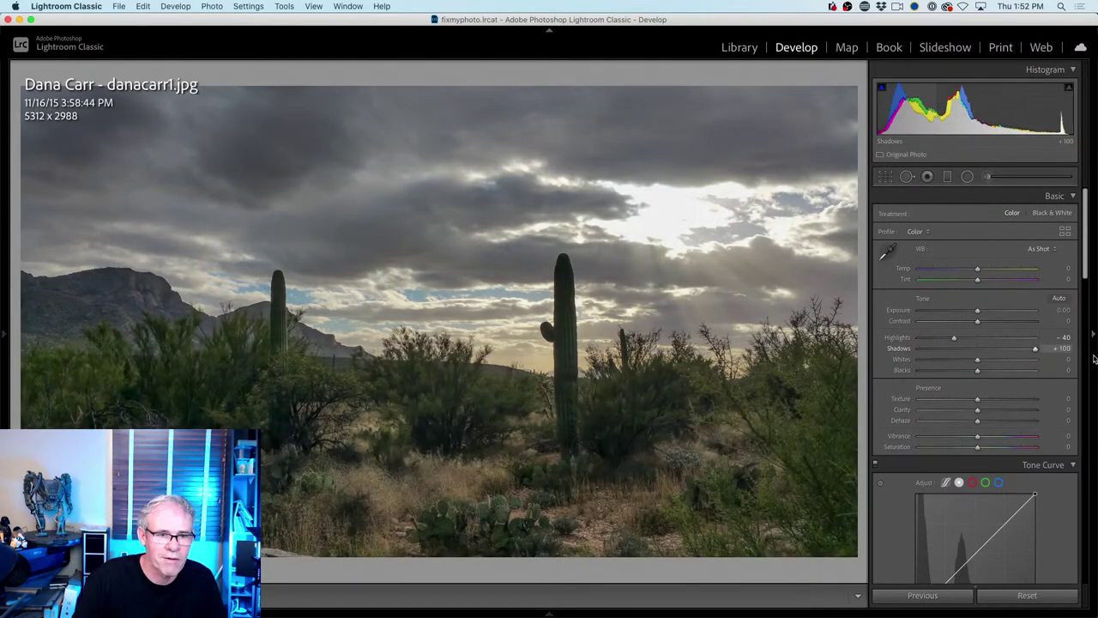
{"action": "left_click_drag", "start_coordinate": [978, 311], "coordinate": [919, 339]}
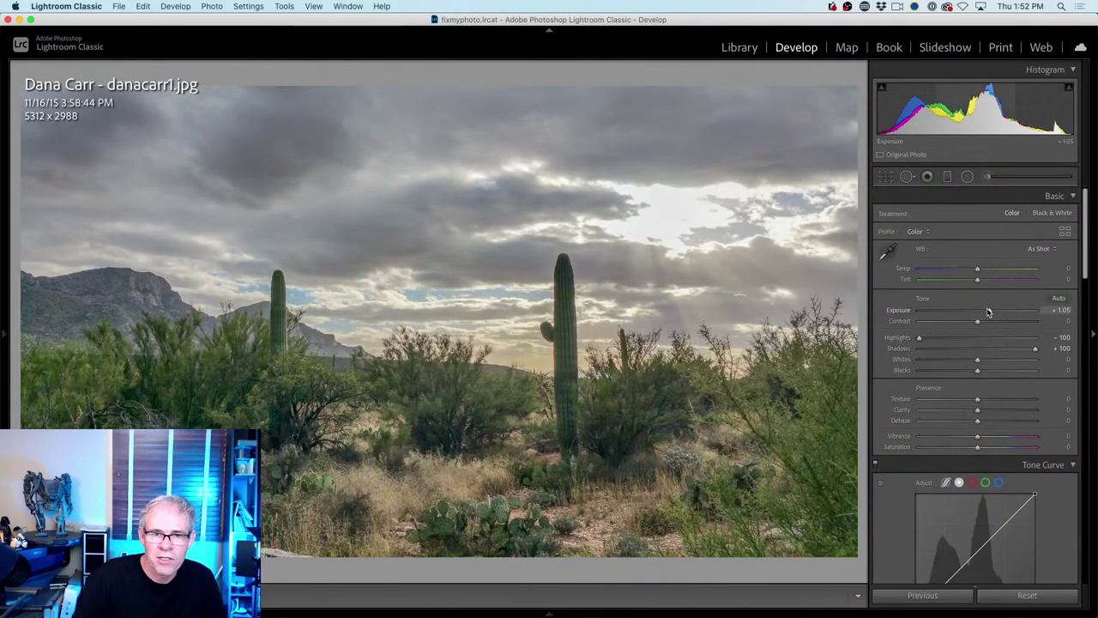
{"action": "left_click_drag", "start_coordinate": [990, 307], "coordinate": [987, 311]}
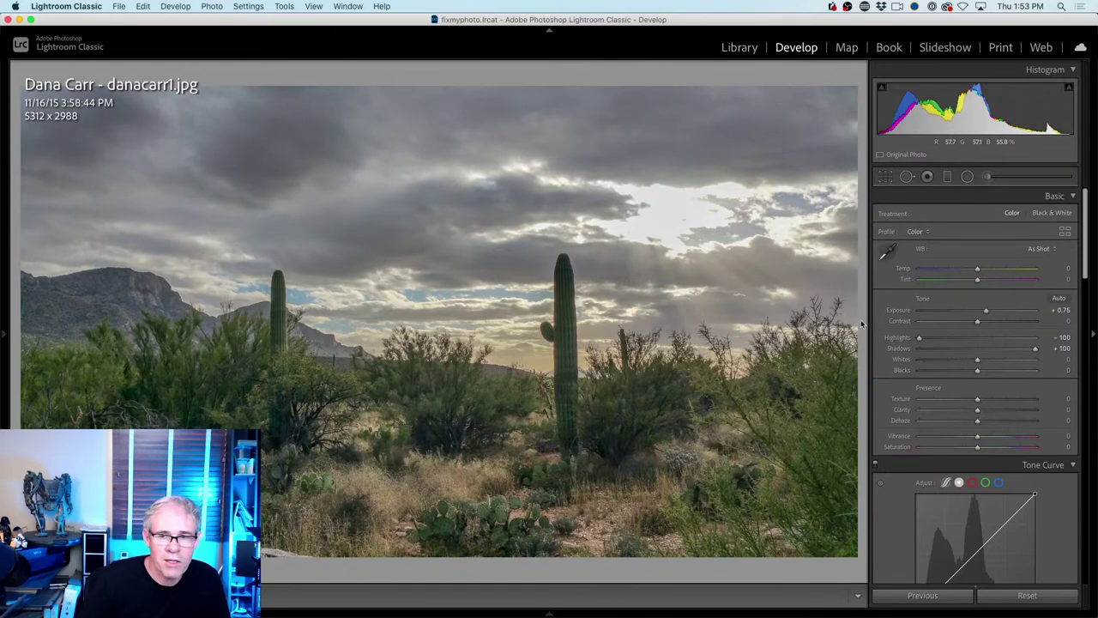
Zoom in on the tall cactus and examine its edges from the tip down to the side arm and trunk
{"action": "left_click", "coordinate": [562, 267]}
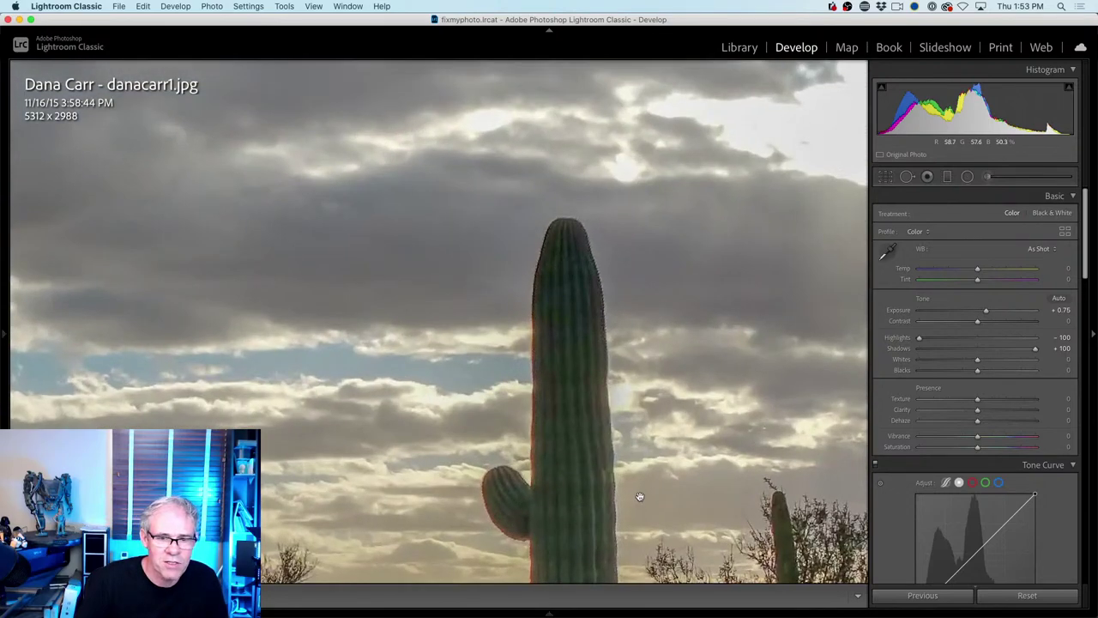
{"action": "left_click_drag", "start_coordinate": [568, 277], "coordinate": [578, 69]}
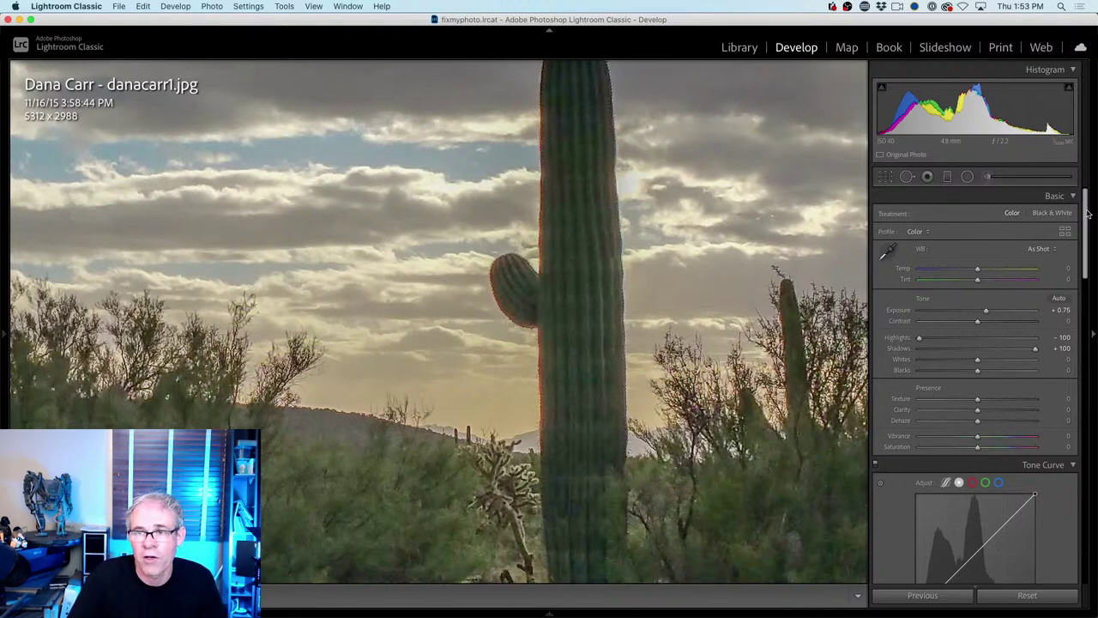
Turn on Remove Chromatic Aberration and Enable Profile Corrections in the cactus photo's lens corrections
{"action": "mouse_move", "coordinate": [1086, 217]}
{"action": "left_mouse_down"}
{"action": "mouse_move", "coordinate": [1079, 260]}
{"action": "mouse_move", "coordinate": [1073, 209]}
{"action": "left_mouse_up"}
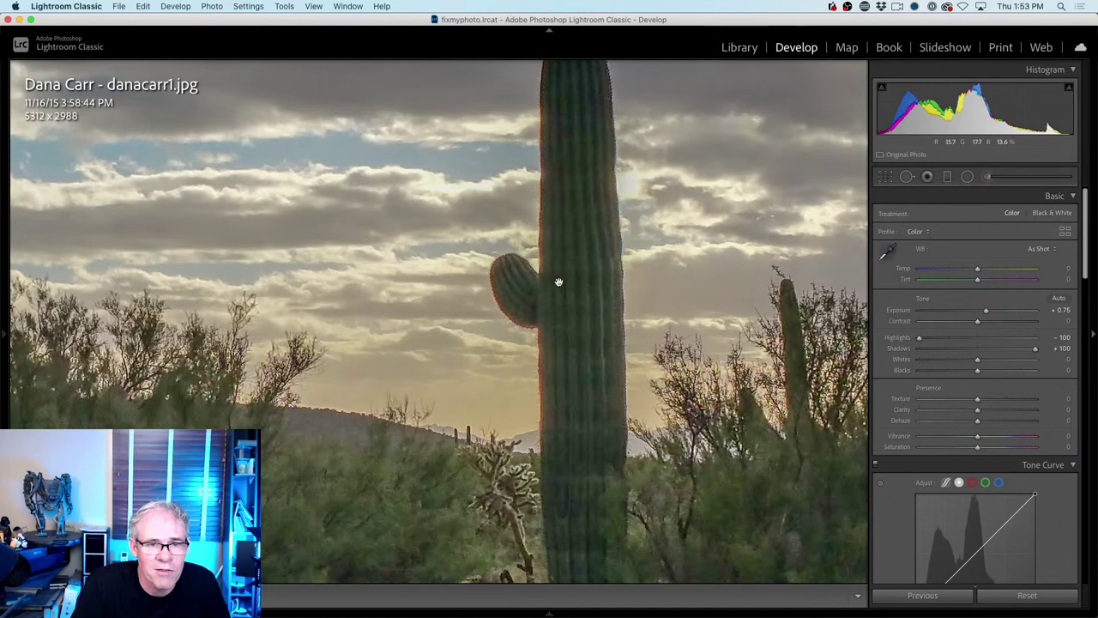
{"action": "left_click_drag", "start_coordinate": [1083, 247], "coordinate": [1071, 333]}
{"action": "scroll", "coordinate": [1071, 333], "scroll_direction": "down", "scroll_amount": 10}
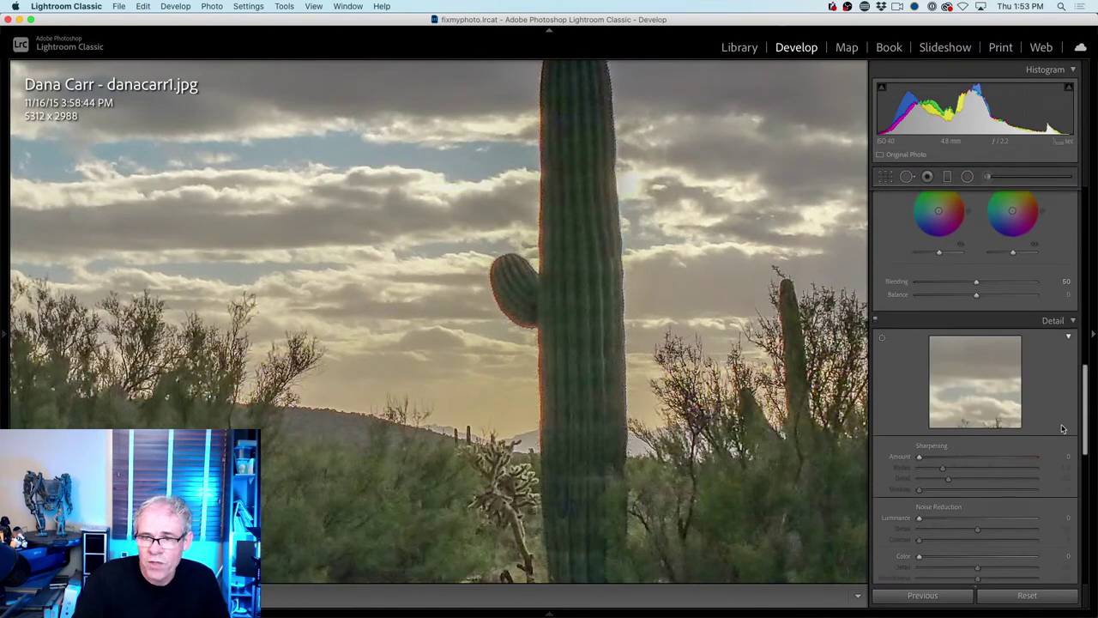
{"action": "scroll", "coordinate": [1061, 460], "scroll_direction": "down", "scroll_amount": 2}
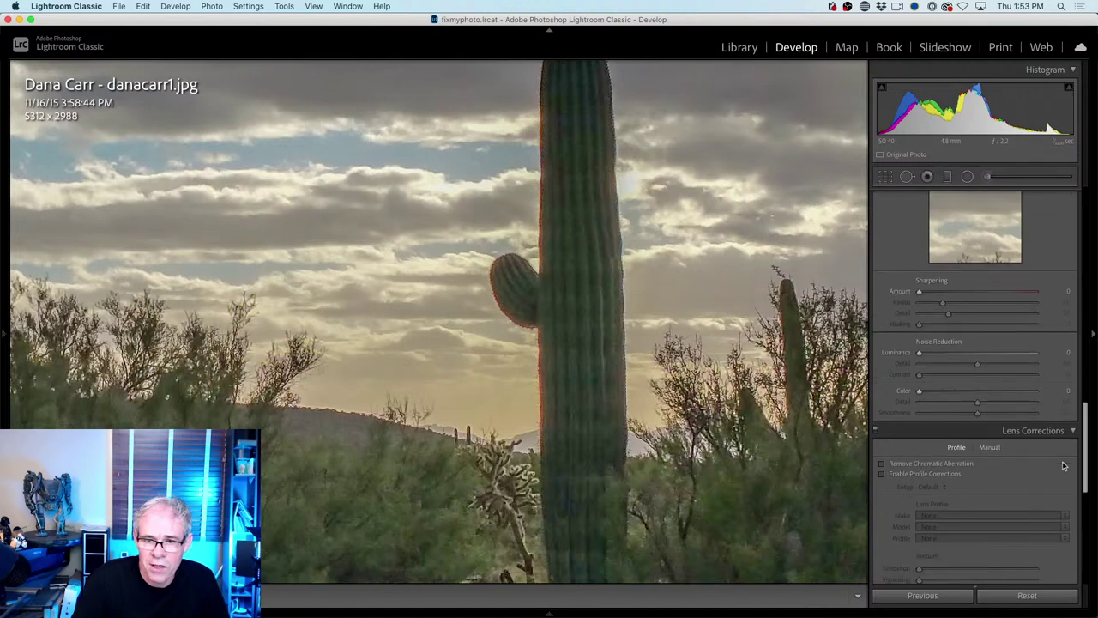
{"action": "scroll", "coordinate": [1063, 468], "scroll_direction": "down", "scroll_amount": 5}
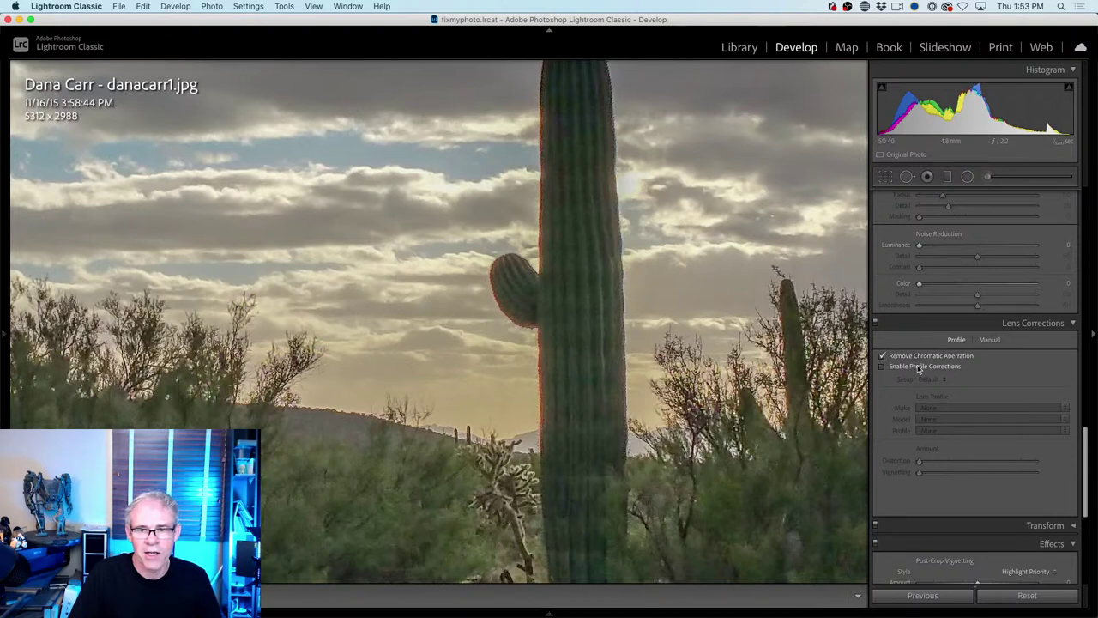
{"action": "left_click", "coordinate": [919, 367]}
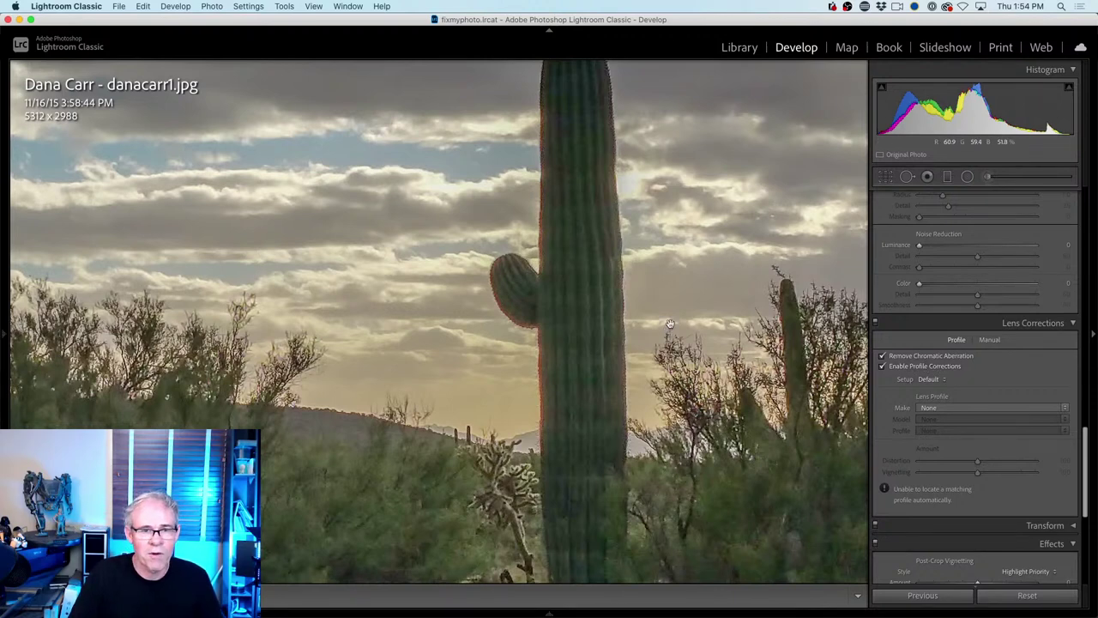
Try Canon and GoPro as the lens profile make, viewing the correction across the whole photo
{"action": "left_click", "coordinate": [959, 410]}
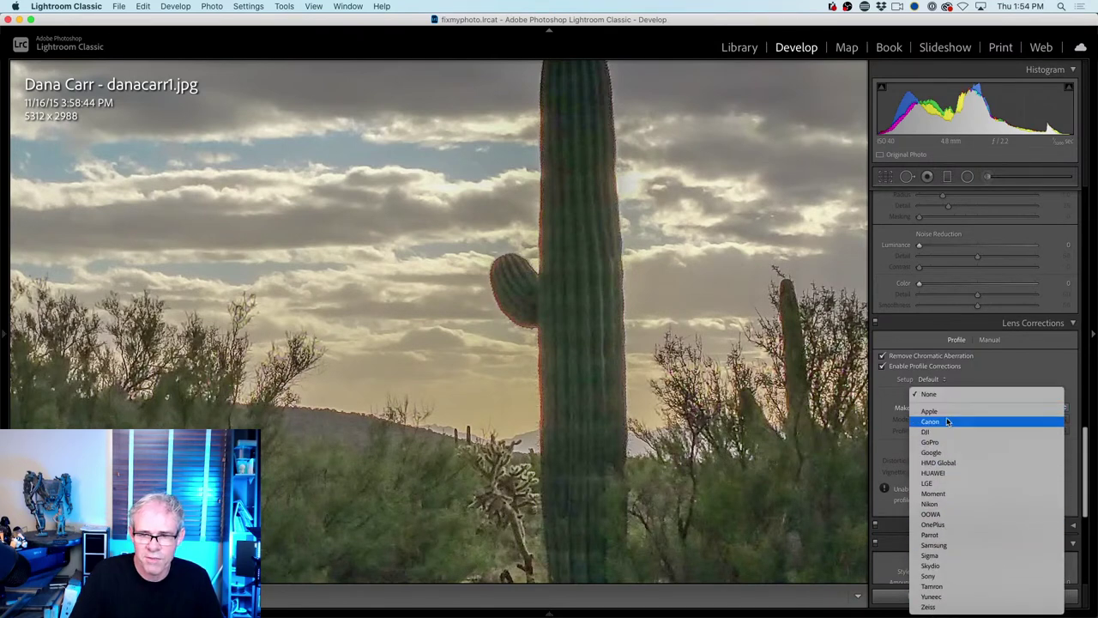
{"action": "left_click", "coordinate": [947, 421]}
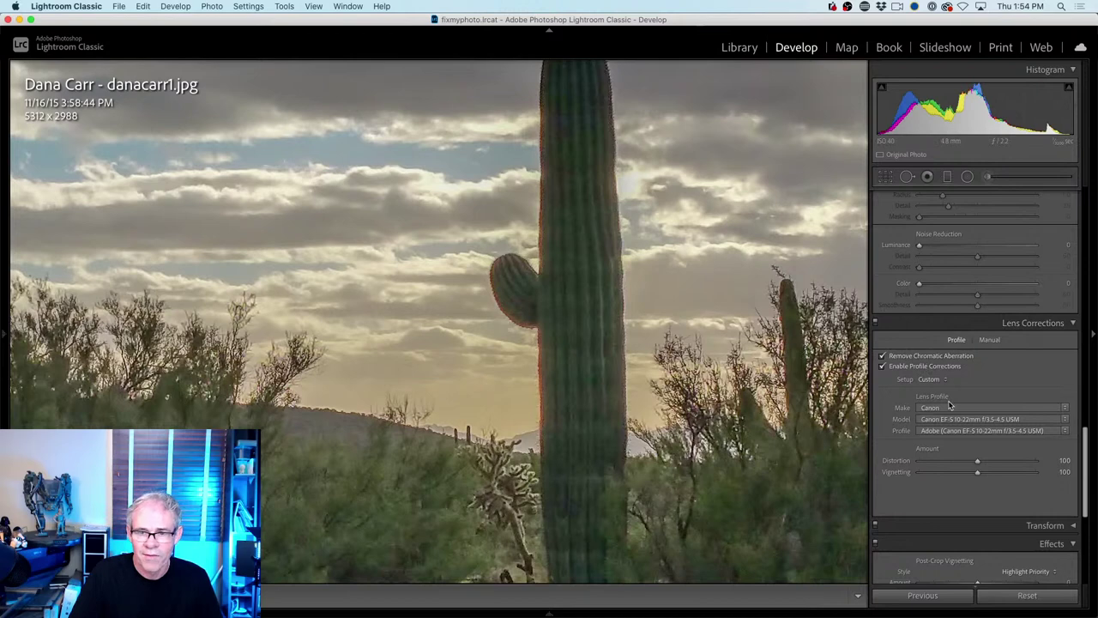
{"action": "left_click", "coordinate": [949, 408]}
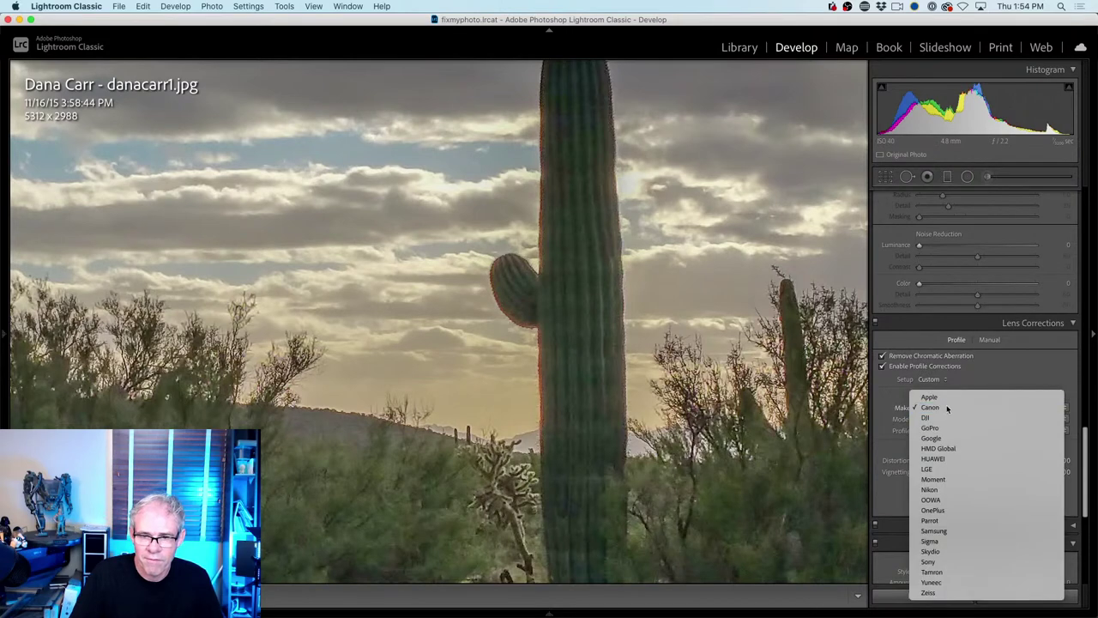
{"action": "left_click", "coordinate": [948, 408]}
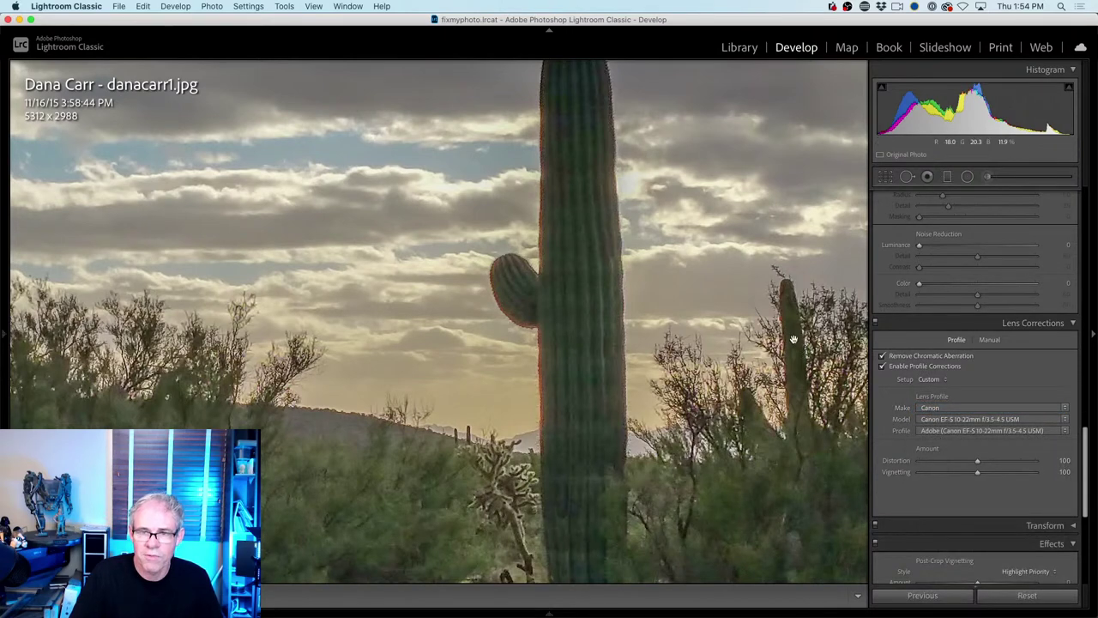
{"action": "left_click", "coordinate": [740, 49]}
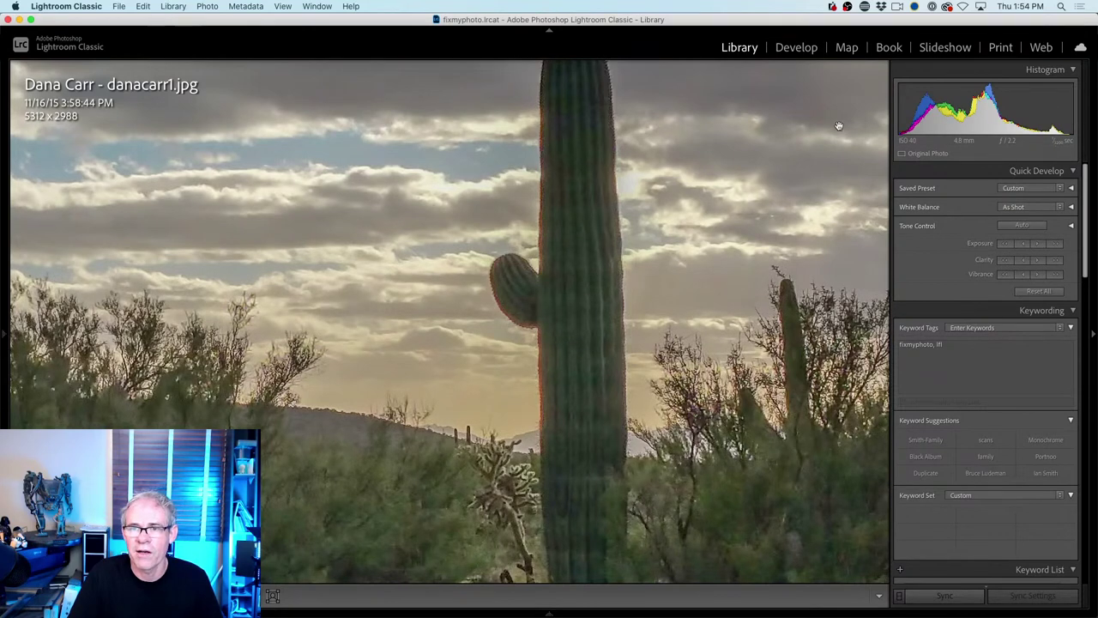
{"action": "left_click", "coordinate": [645, 284]}
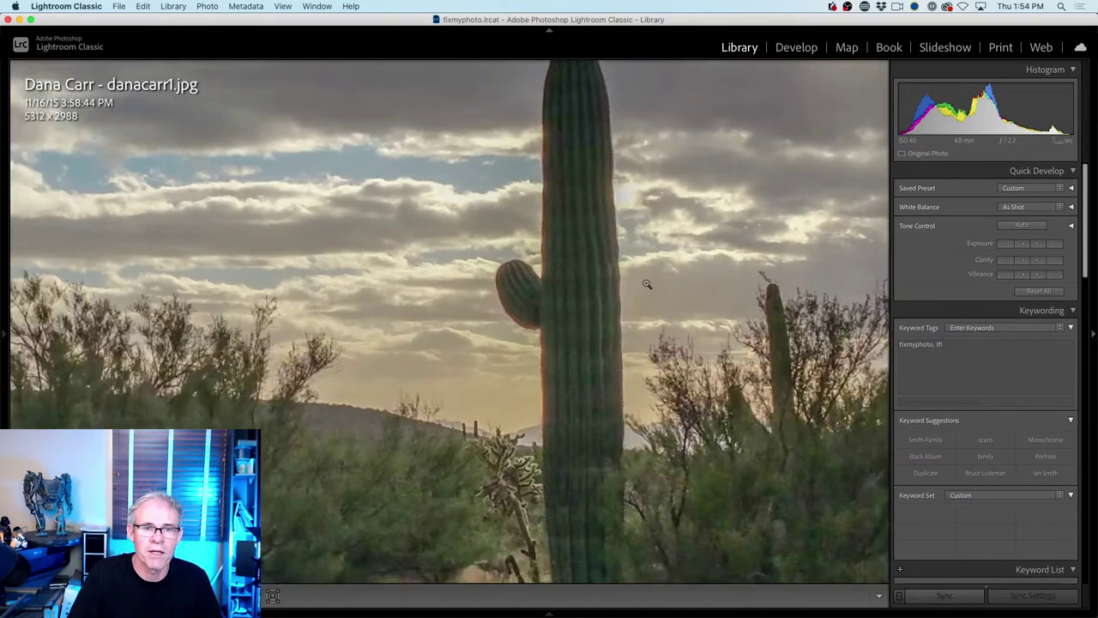
{"action": "left_click", "coordinate": [796, 48]}
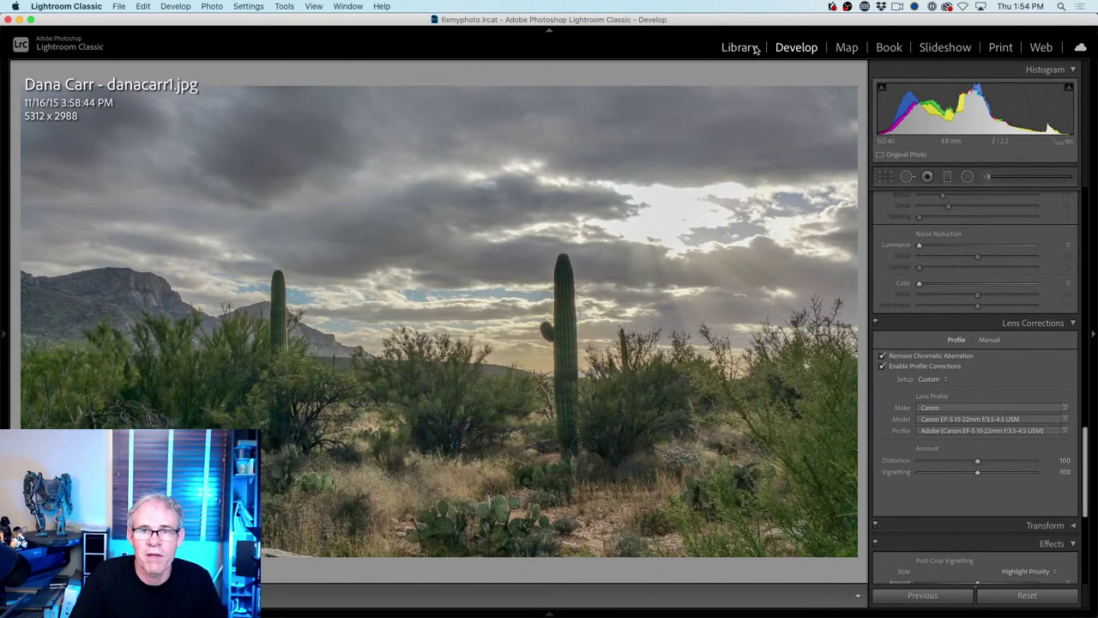
{"action": "left_click", "coordinate": [978, 408]}
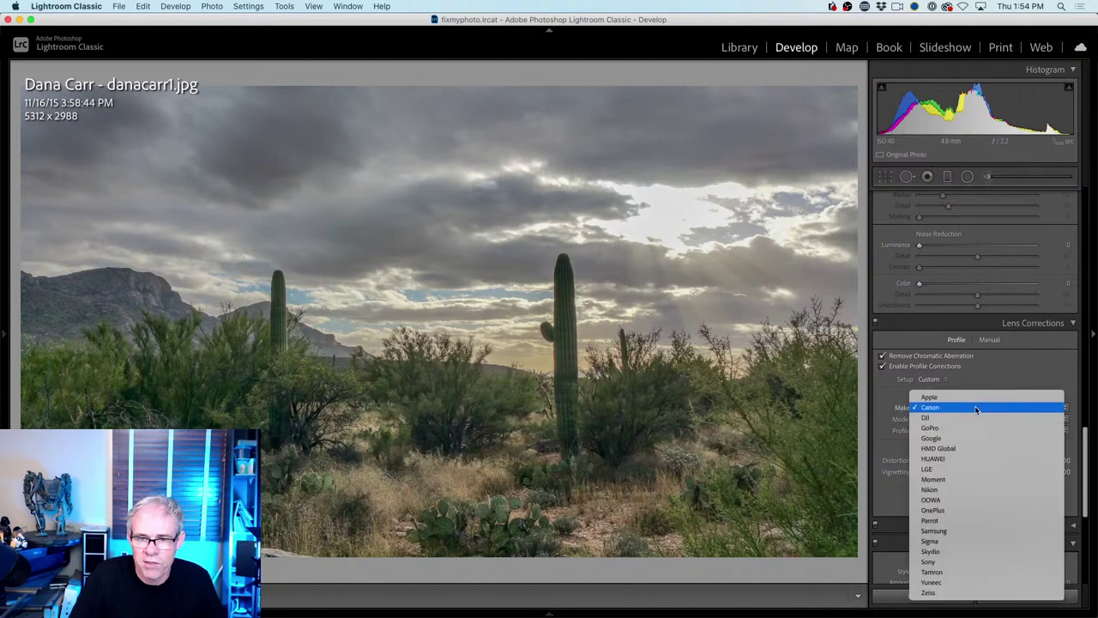
{"action": "left_click", "coordinate": [966, 430]}
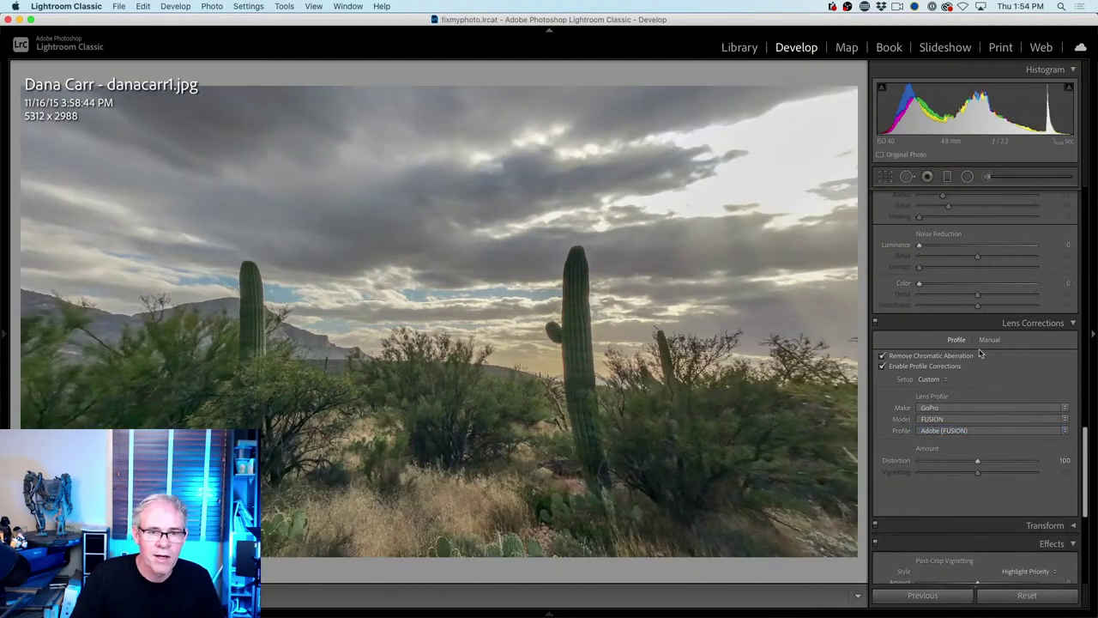
Set the lens profile make to DJI and compare the photo with profile corrections off and on
{"action": "left_click", "coordinate": [966, 406]}
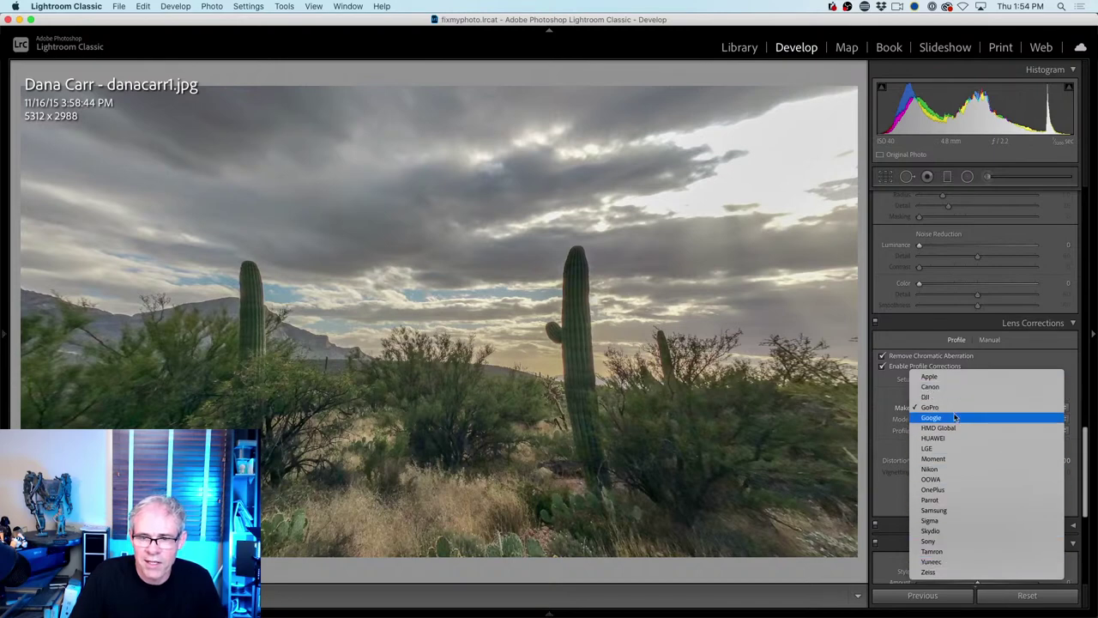
{"action": "left_click", "coordinate": [963, 396]}
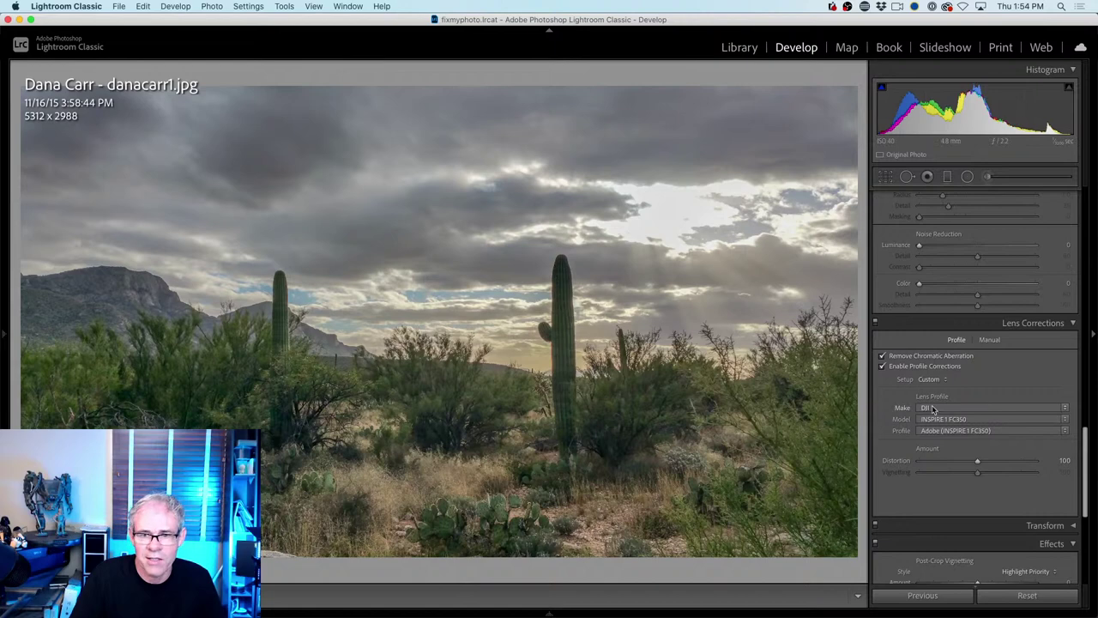
{"action": "left_click", "coordinate": [883, 367]}
{"action": "left_click", "coordinate": [883, 367]}
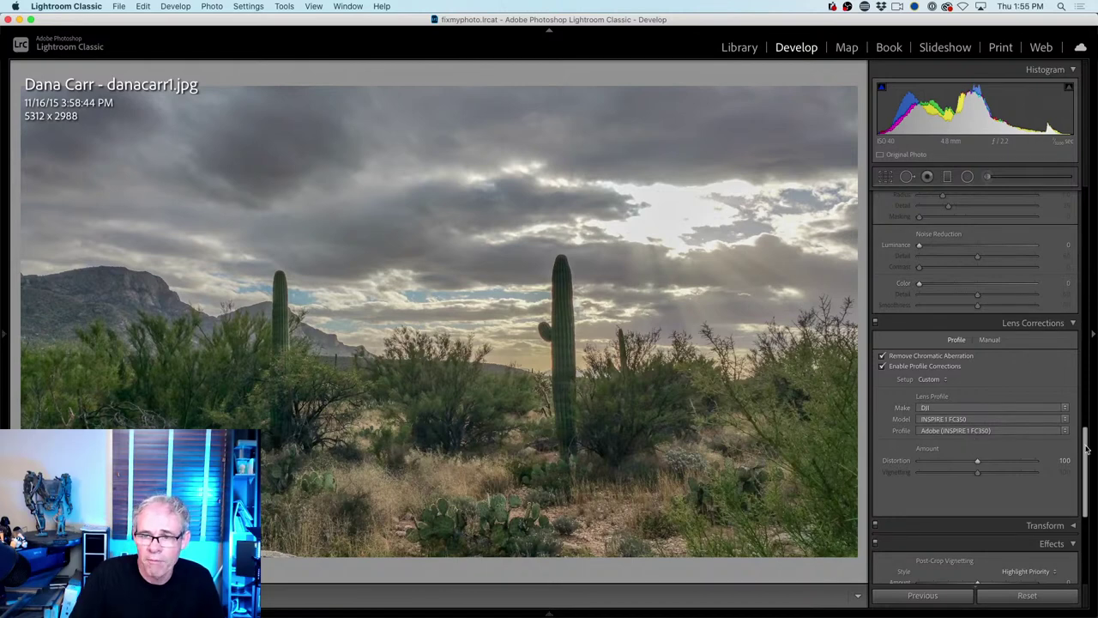
Return to the basic tone settings and compare the cactus photo before and after its develop adjustments
{"action": "left_click_drag", "start_coordinate": [1086, 450], "coordinate": [844, 199]}
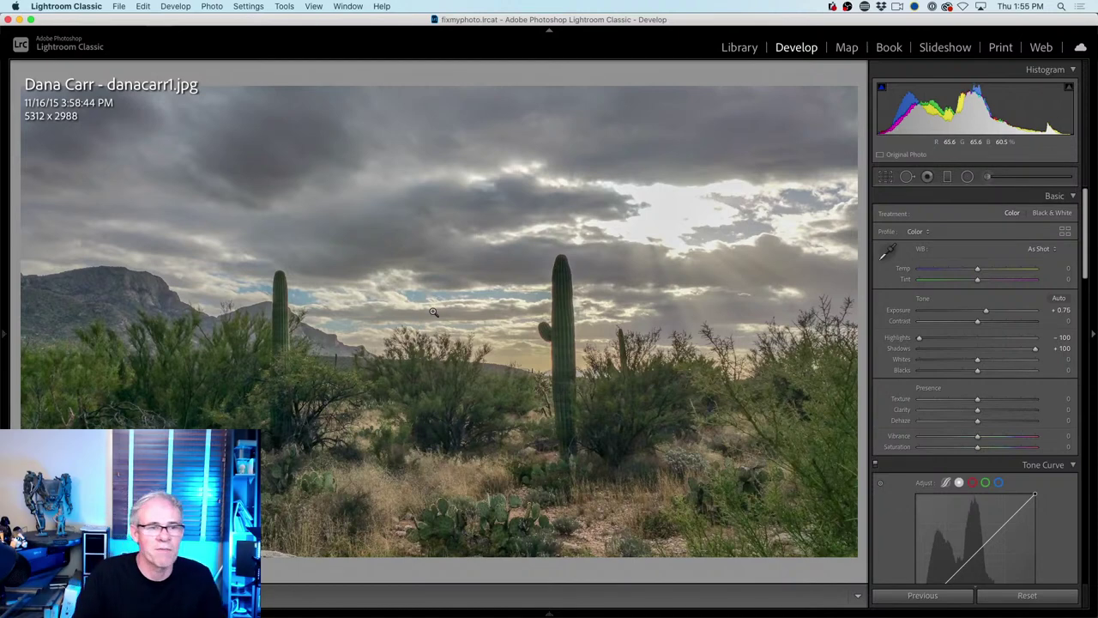
{"action": "key", "text": "backslash"}
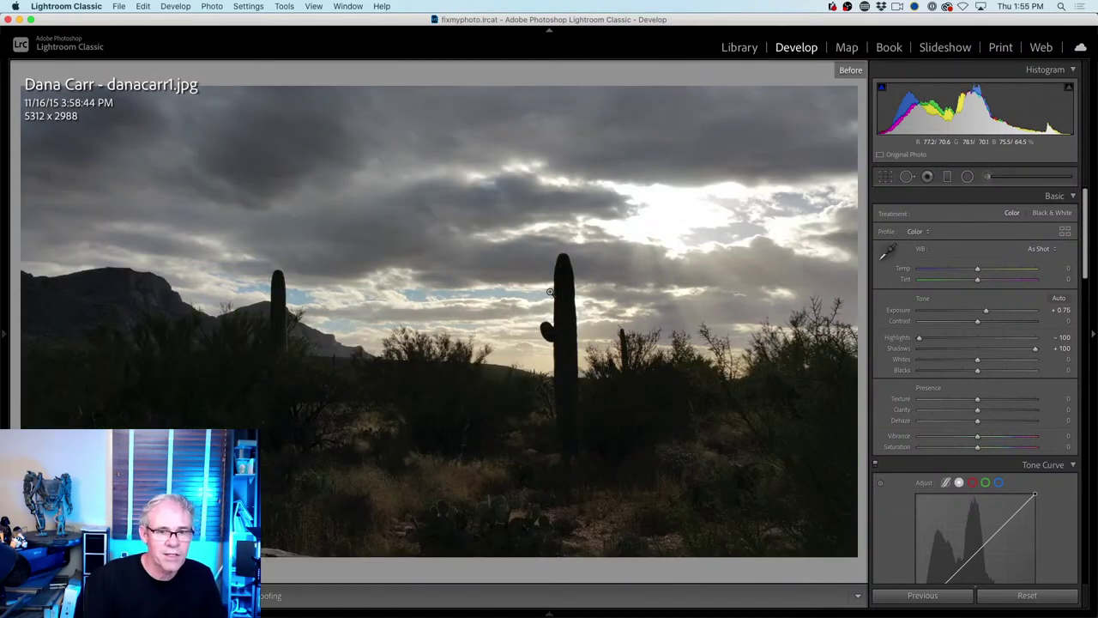
{"action": "key", "text": "backslash"}
{"action": "key", "text": "backslash"}
{"action": "key", "text": "backslash"}
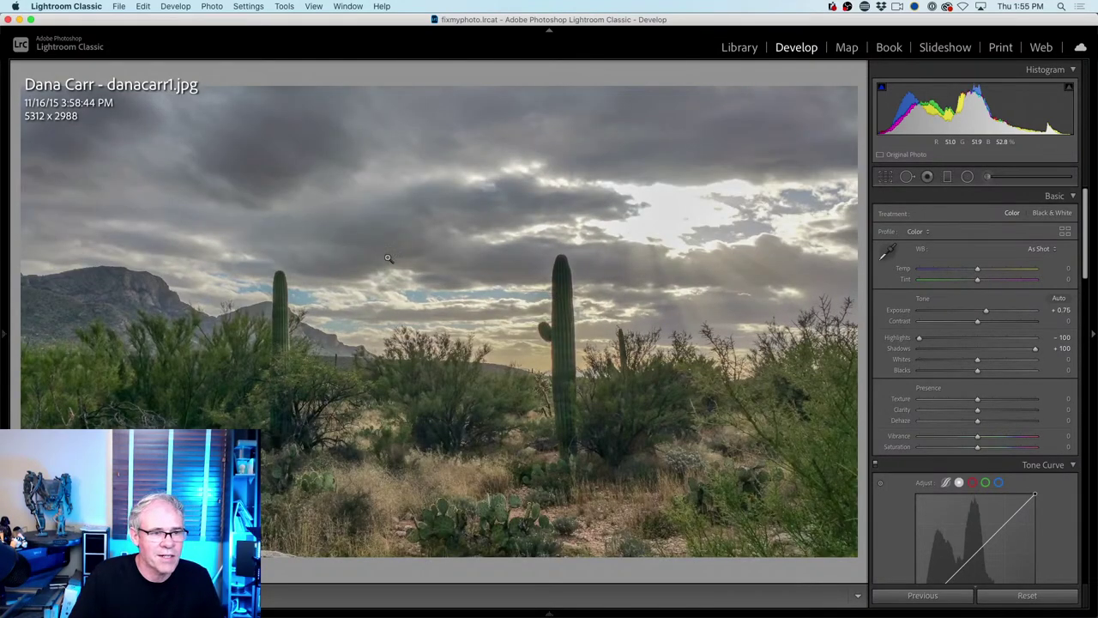
Sample the orange fringe on the tall cactus's left edge with the manual Defringe color selector
{"action": "left_click", "coordinate": [564, 280]}
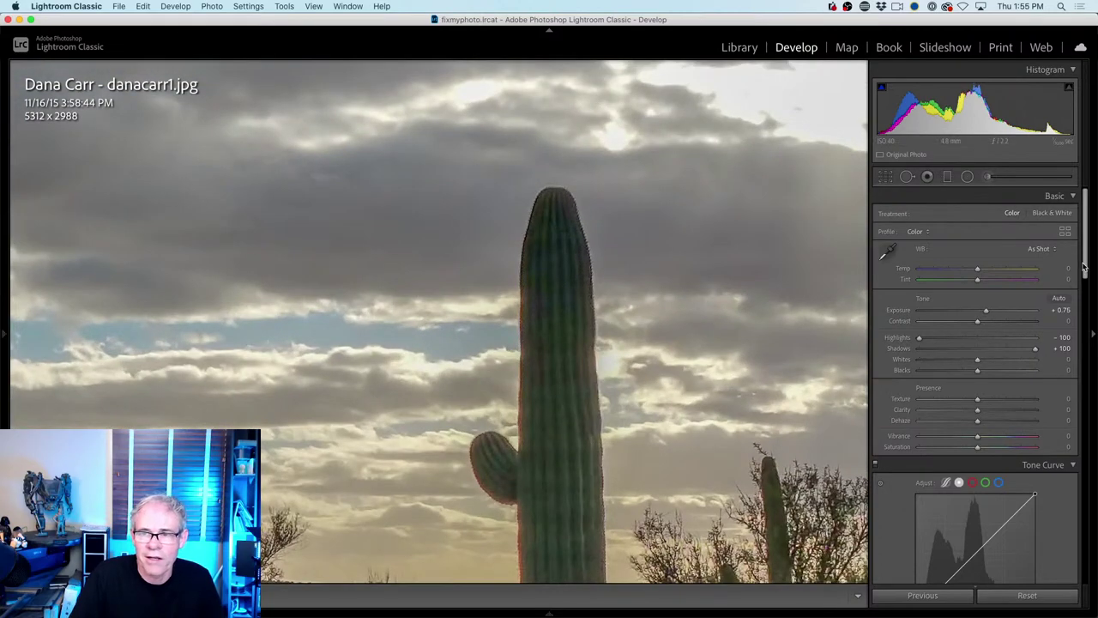
{"action": "left_click_drag", "start_coordinate": [1084, 268], "coordinate": [1066, 505]}
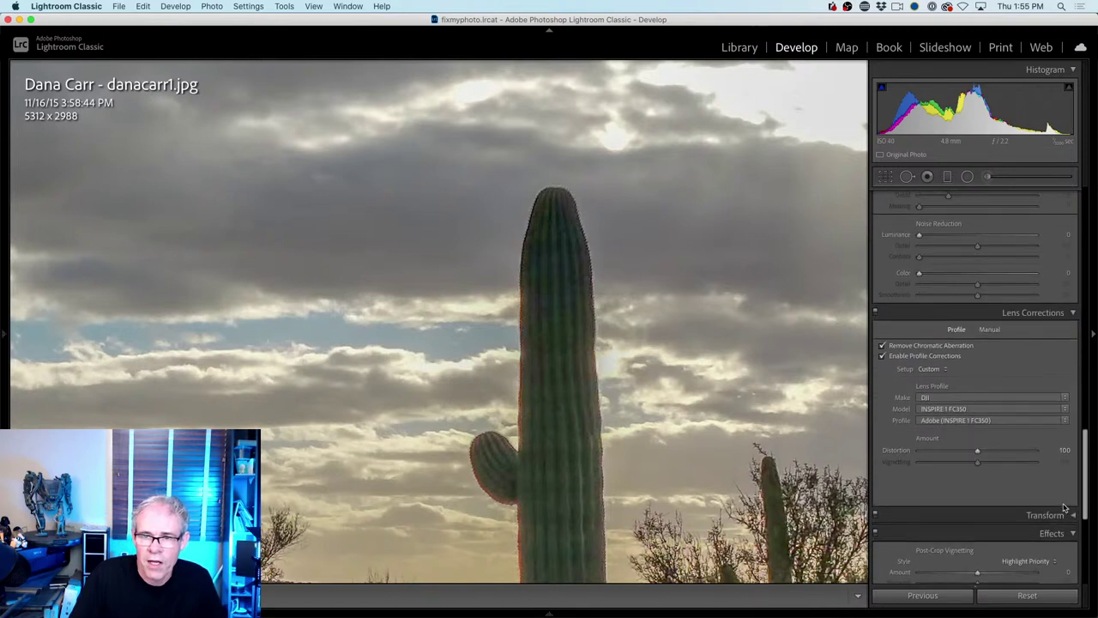
{"action": "left_click", "coordinate": [989, 329]}
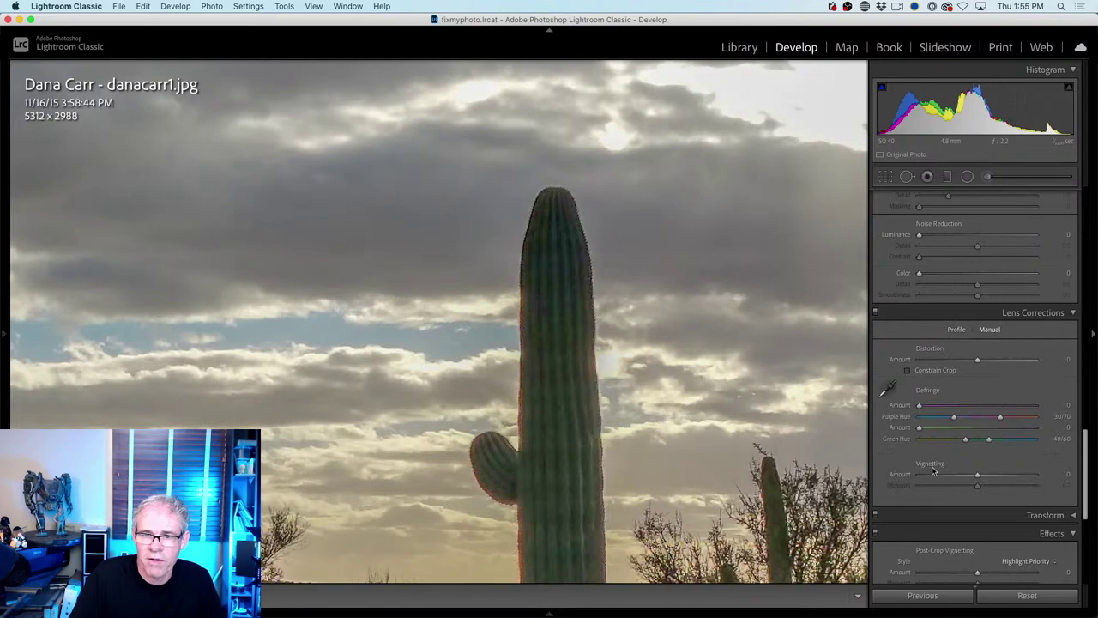
{"action": "left_click", "coordinate": [885, 391]}
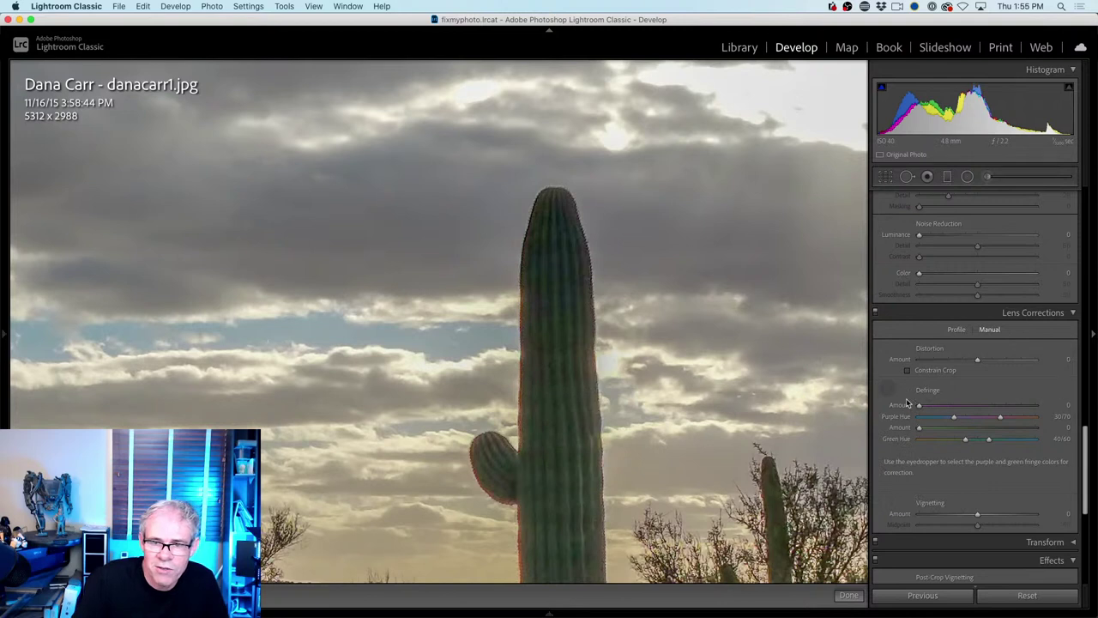
{"action": "key", "text": "alt"}
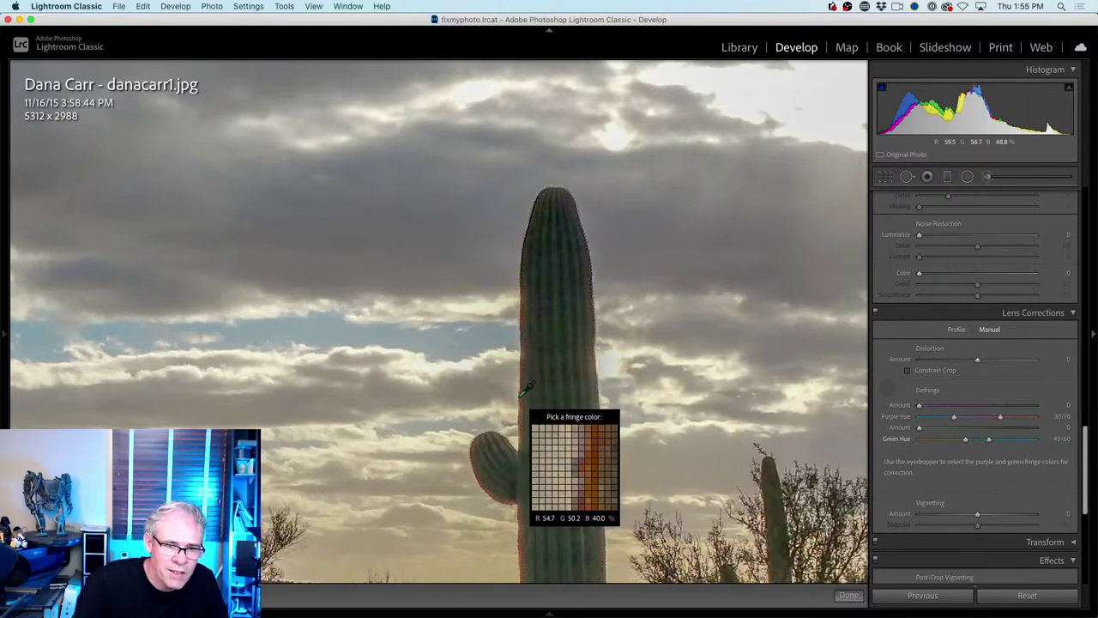
{"action": "left_click", "coordinate": [524, 393]}
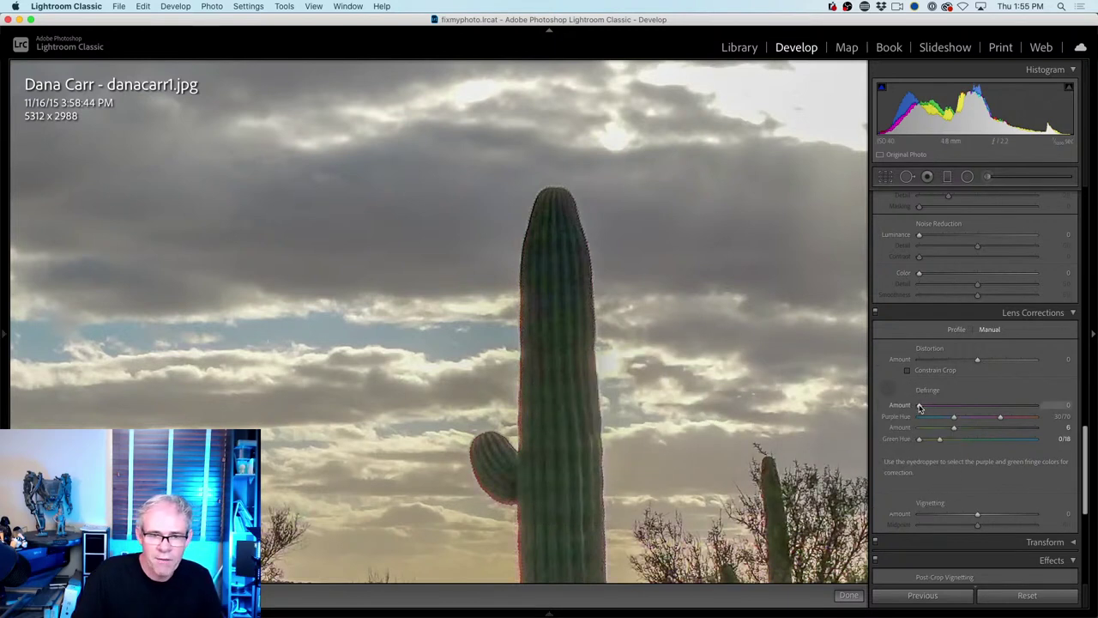
Set the Defringe purple amount to 5, Purple Hue range to 64/100 and green amount to 3
{"action": "mouse_move", "coordinate": [937, 407]}
{"action": "left_mouse_down"}
{"action": "mouse_move", "coordinate": [1035, 407]}
{"action": "mouse_move", "coordinate": [903, 407]}
{"action": "mouse_move", "coordinate": [949, 406]}
{"action": "mouse_move", "coordinate": [932, 420]}
{"action": "mouse_move", "coordinate": [960, 420]}
{"action": "mouse_move", "coordinate": [945, 418]}
{"action": "left_mouse_up"}
{"action": "left_click_drag", "start_coordinate": [1016, 420], "coordinate": [1046, 417]}
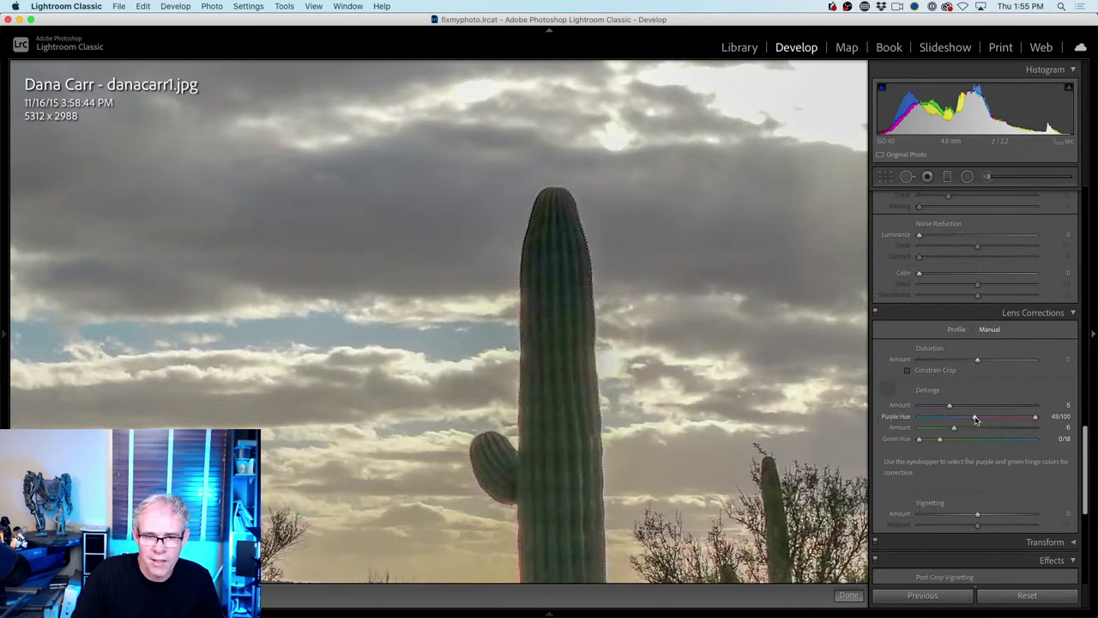
{"action": "left_click_drag", "start_coordinate": [1023, 416], "coordinate": [874, 429]}
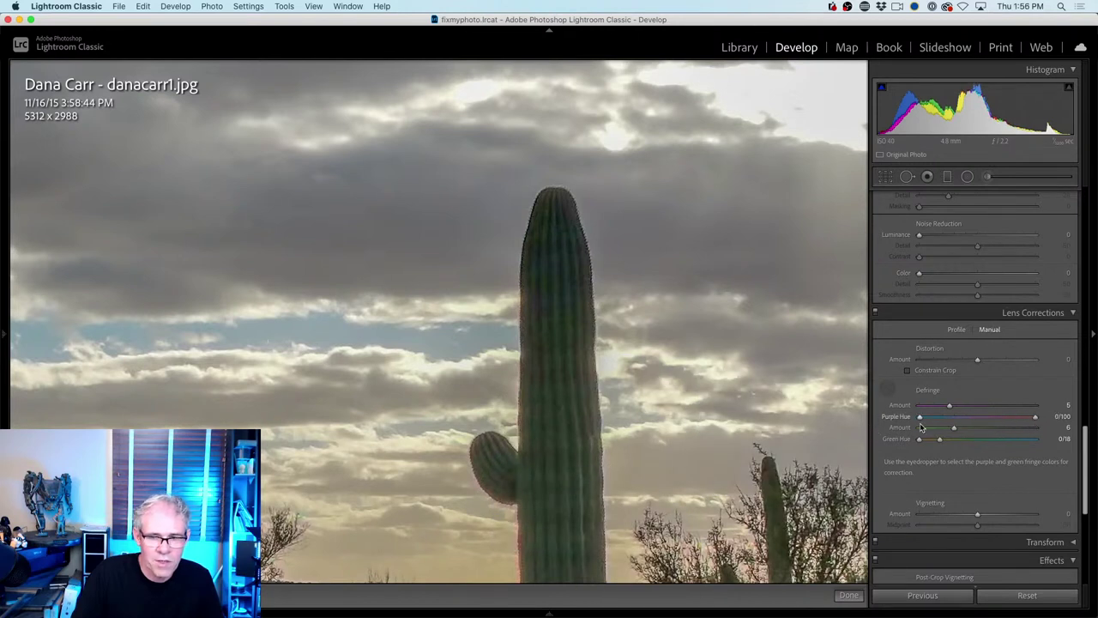
{"action": "left_click_drag", "start_coordinate": [978, 428], "coordinate": [1059, 418]}
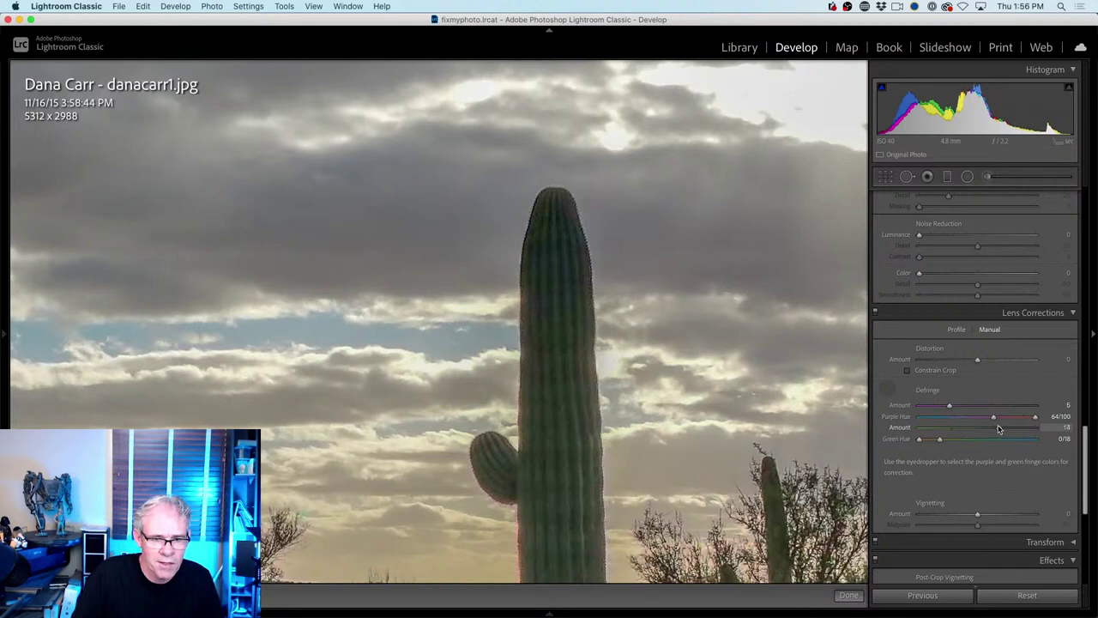
{"action": "left_click_drag", "start_coordinate": [923, 429], "coordinate": [928, 427]}
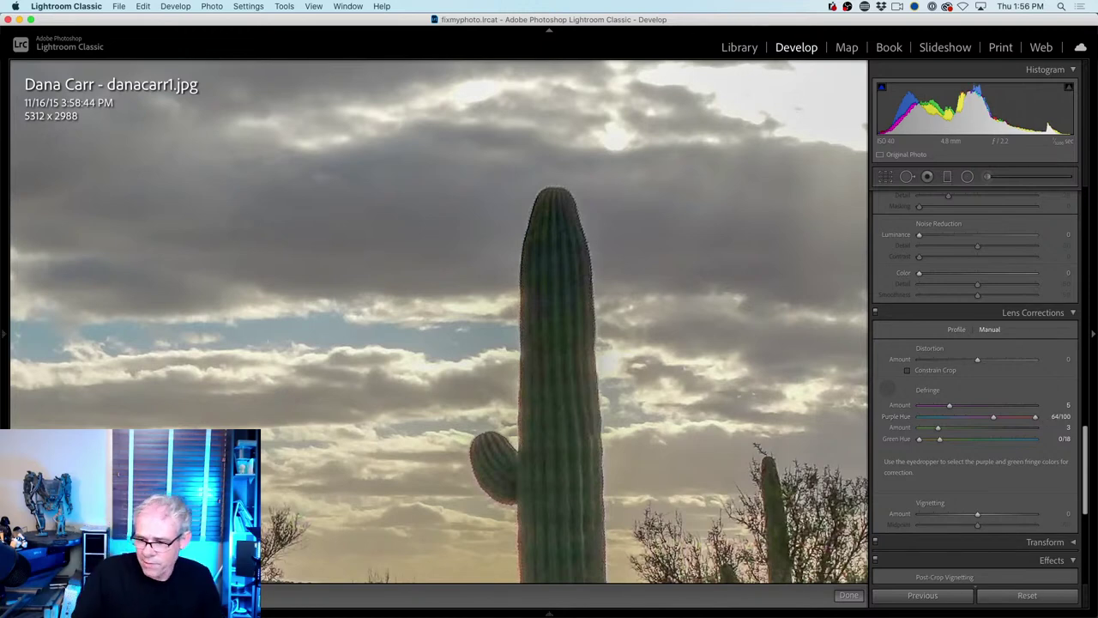
View the whole cactus photo enlarged in the library, and reopen it for developing
{"action": "left_click", "coordinate": [888, 389]}
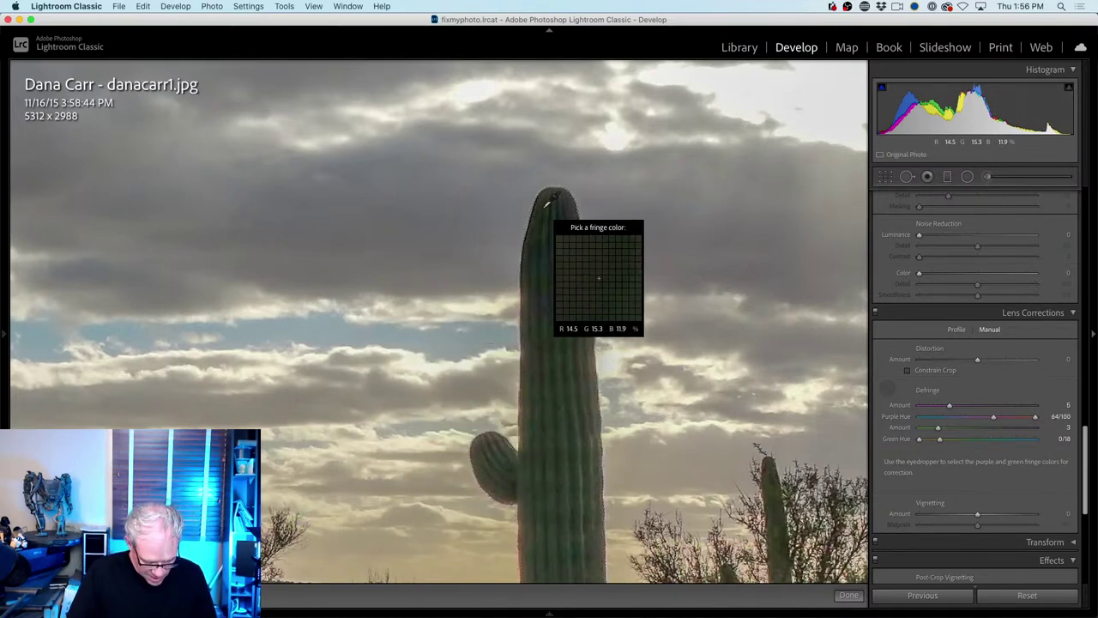
{"action": "key", "text": "g"}
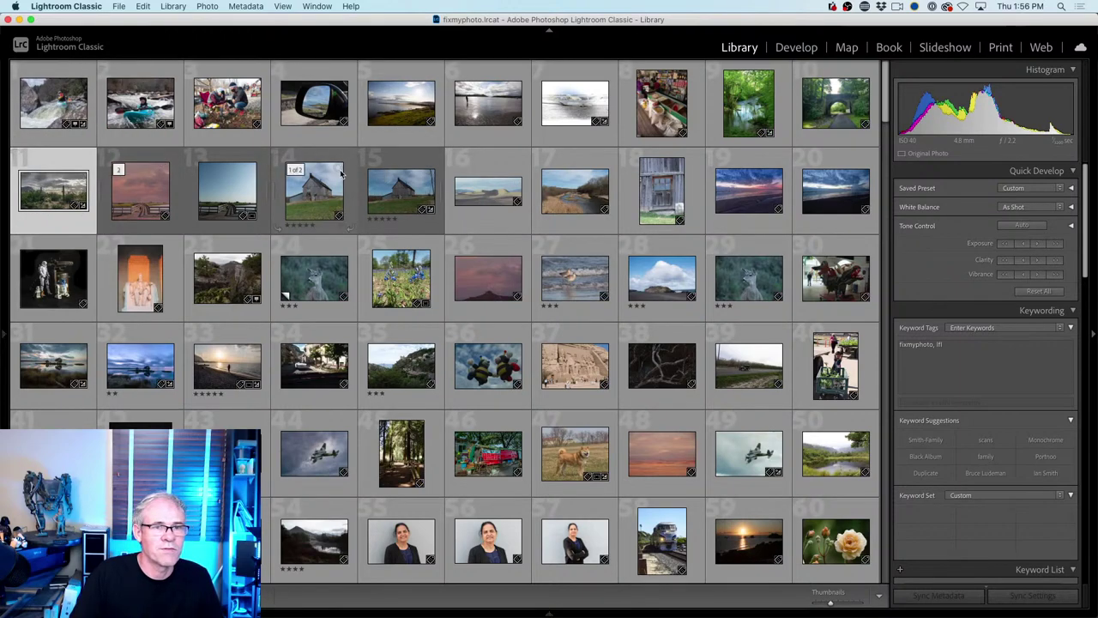
{"action": "double_click", "coordinate": [58, 191]}
{"action": "left_click", "coordinate": [615, 202]}
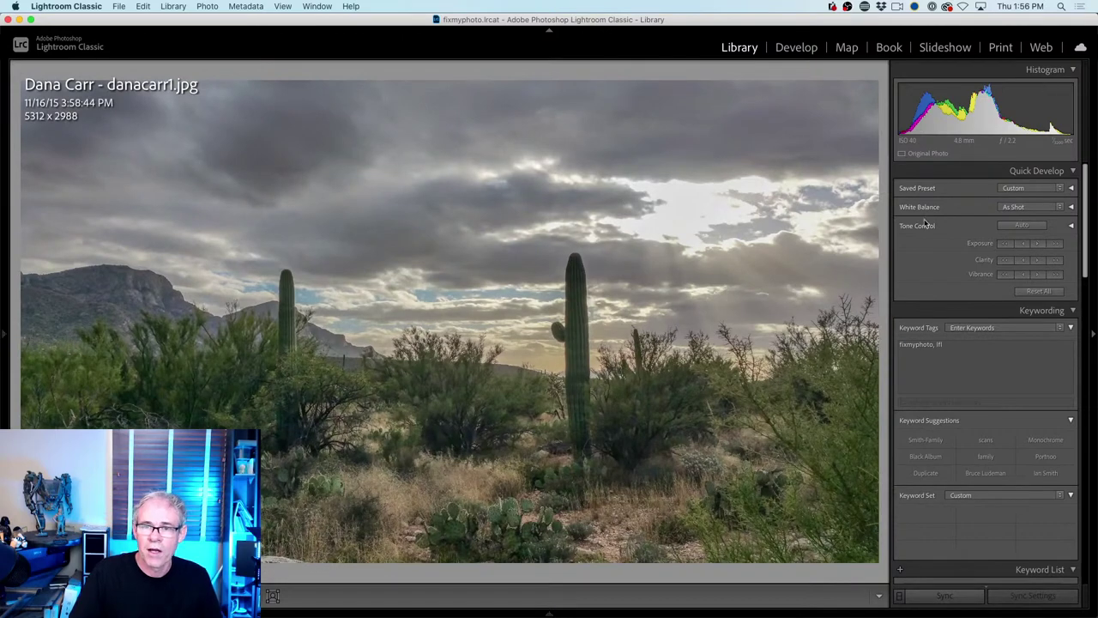
{"action": "key", "text": "g"}
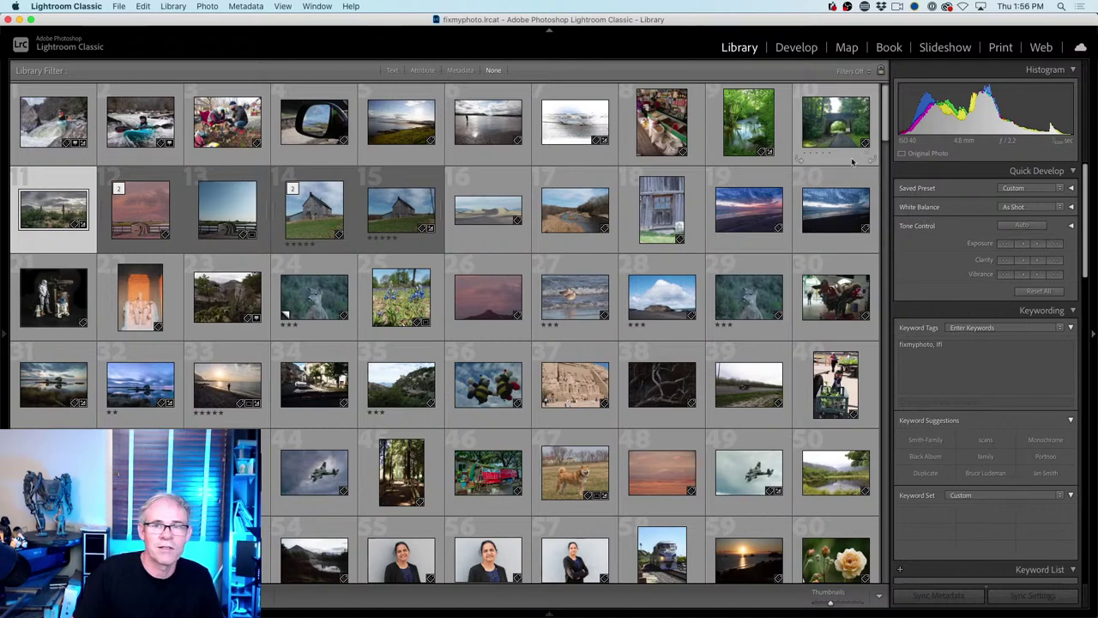
{"action": "left_click", "coordinate": [798, 49]}
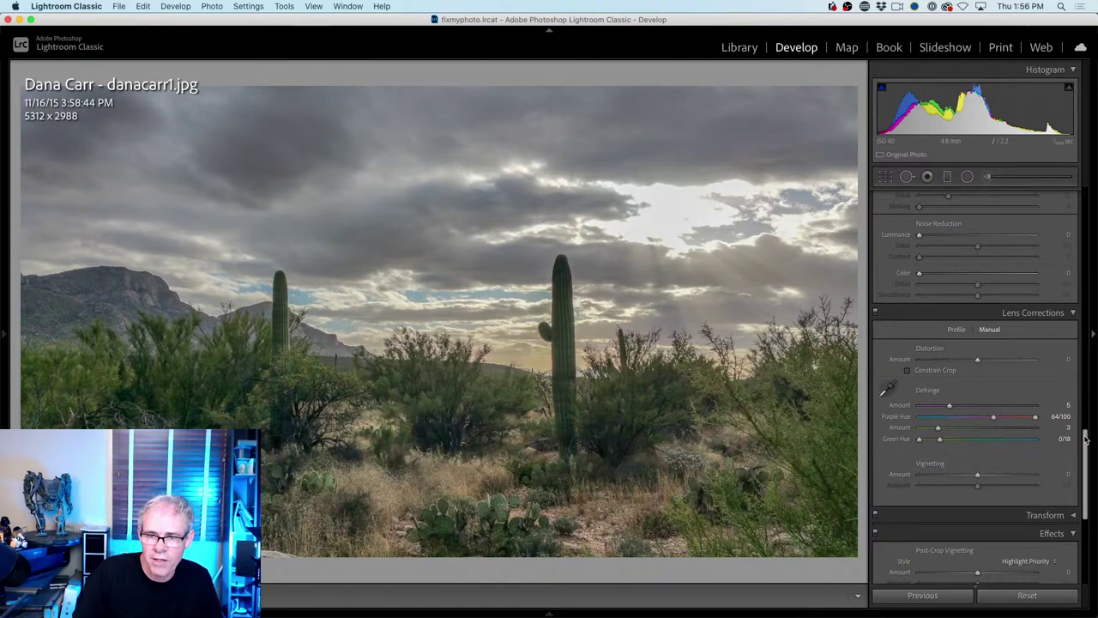
Warm the cactus photo by setting Temp to +10 and Tint to +3, and raise Exposure to +0.85
{"action": "left_click_drag", "start_coordinate": [1086, 439], "coordinate": [1086, 206]}
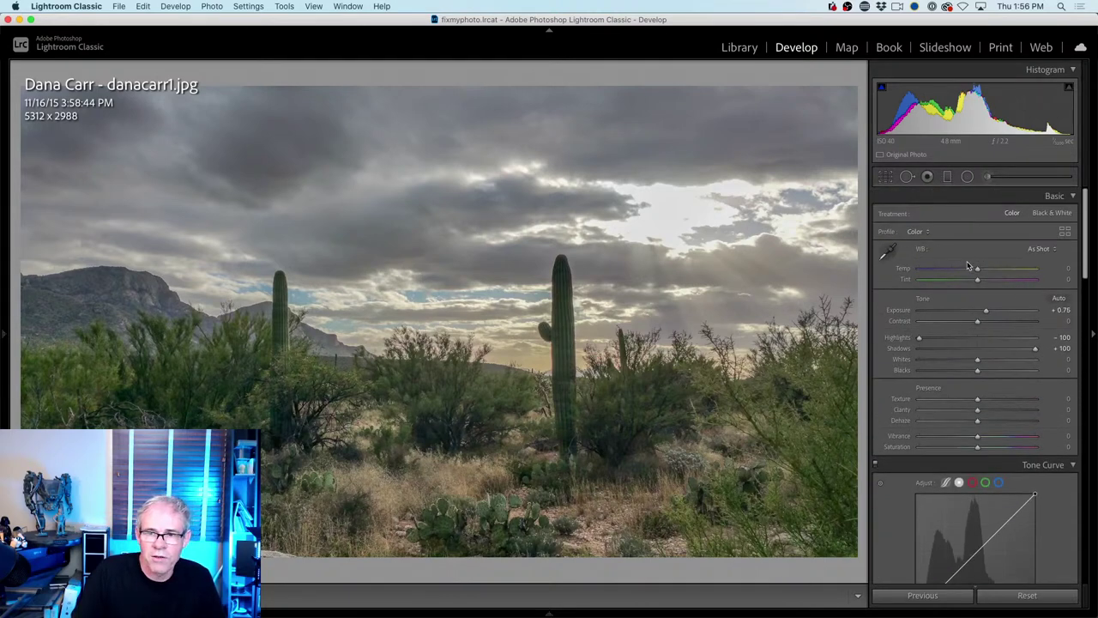
{"action": "left_click_drag", "start_coordinate": [977, 269], "coordinate": [990, 313]}
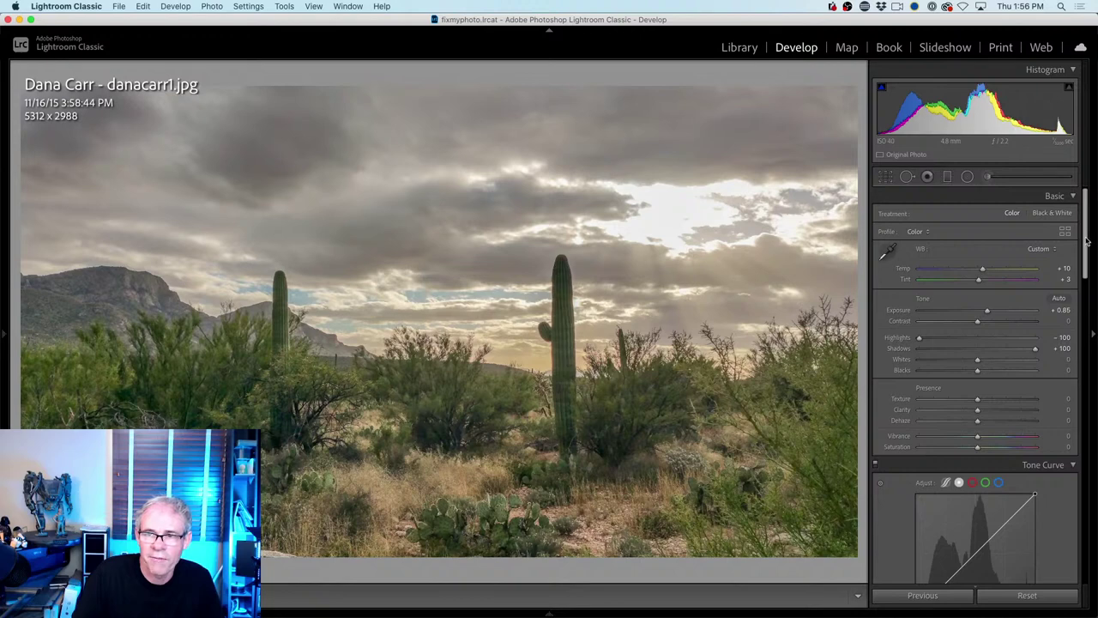
Color grade shadows and highlights slightly green and midtones red at hue 11, saturation 21, luminance -3, with Blending 36 and Balance -5
{"action": "left_click_drag", "start_coordinate": [1085, 243], "coordinate": [1085, 375]}
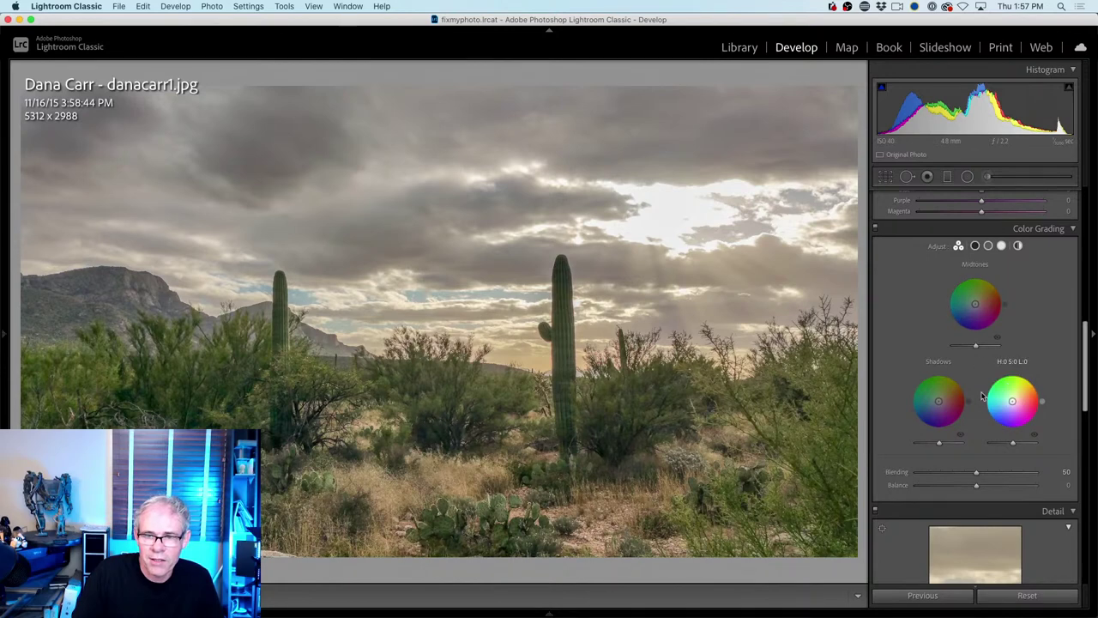
{"action": "left_click_drag", "start_coordinate": [939, 401], "coordinate": [938, 401]}
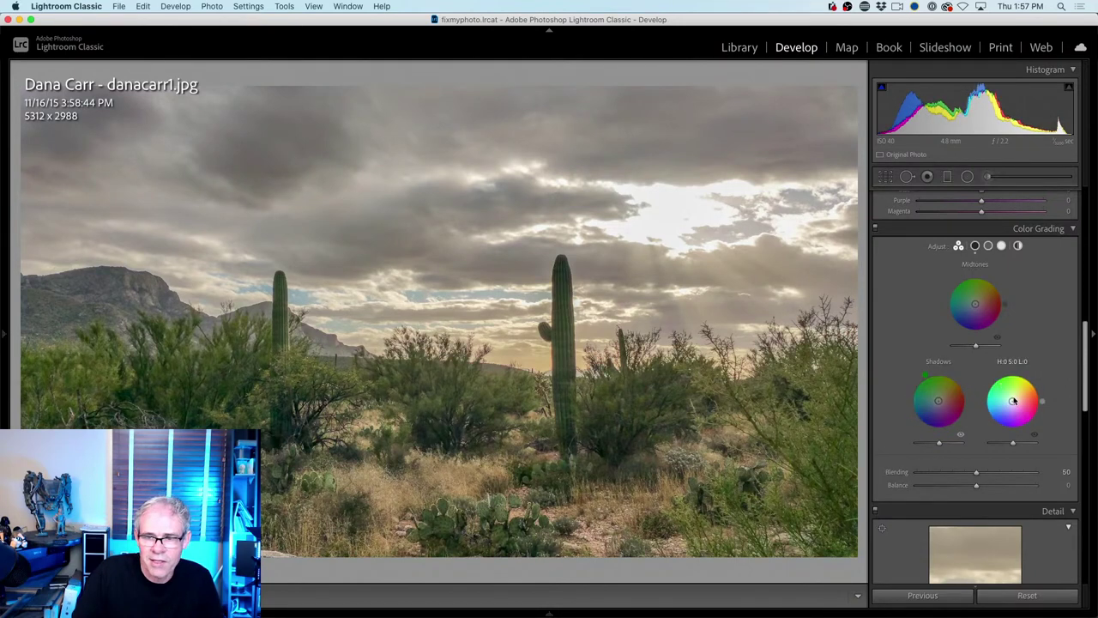
{"action": "mouse_move", "coordinate": [1012, 401]}
{"action": "left_mouse_down"}
{"action": "mouse_move", "coordinate": [1020, 374]}
{"action": "mouse_move", "coordinate": [1011, 384]}
{"action": "left_mouse_up"}
{"action": "left_click_drag", "start_coordinate": [976, 303], "coordinate": [980, 302]}
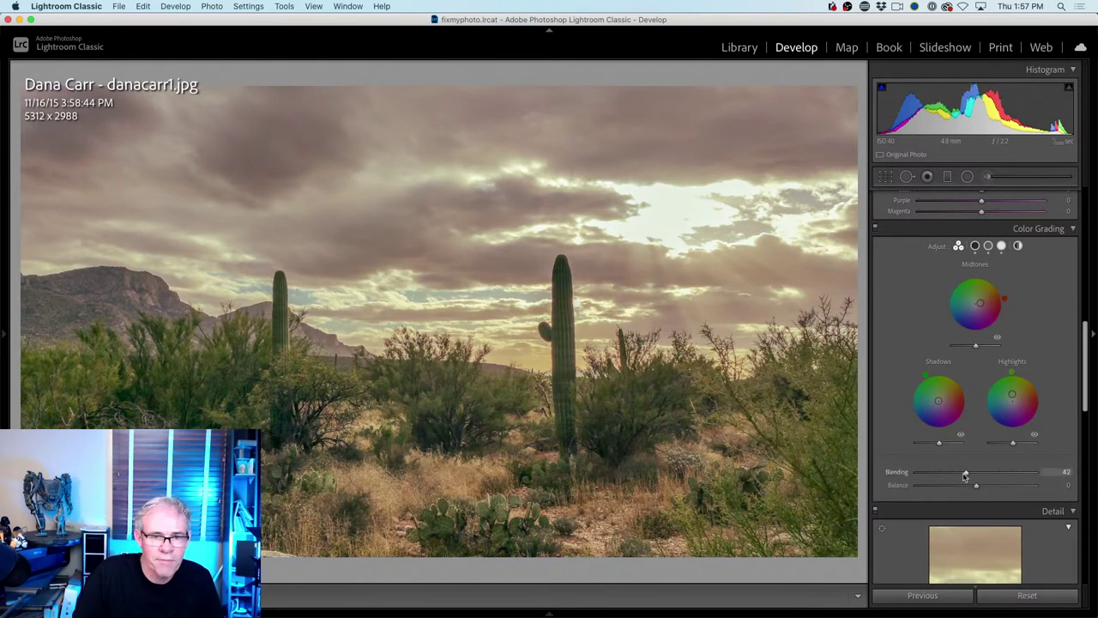
{"action": "mouse_move", "coordinate": [965, 475]}
{"action": "left_mouse_down"}
{"action": "mouse_move", "coordinate": [916, 473]}
{"action": "mouse_move", "coordinate": [1030, 472]}
{"action": "mouse_move", "coordinate": [960, 472]}
{"action": "mouse_move", "coordinate": [962, 486]}
{"action": "mouse_move", "coordinate": [940, 488]}
{"action": "mouse_move", "coordinate": [973, 486]}
{"action": "left_mouse_up"}
{"action": "mouse_move", "coordinate": [976, 348]}
{"action": "left_mouse_down"}
{"action": "mouse_move", "coordinate": [964, 347]}
{"action": "mouse_move", "coordinate": [977, 346]}
{"action": "left_mouse_up"}
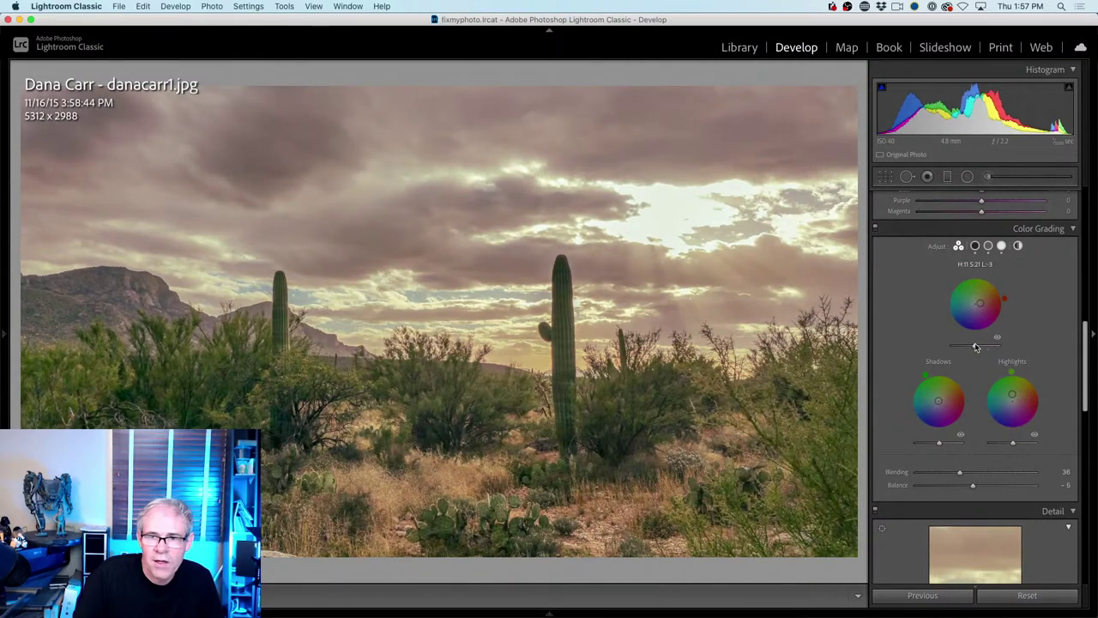
Add a global color grade with hue 189, saturation 11 and luminance +7
{"action": "left_click", "coordinate": [975, 246]}
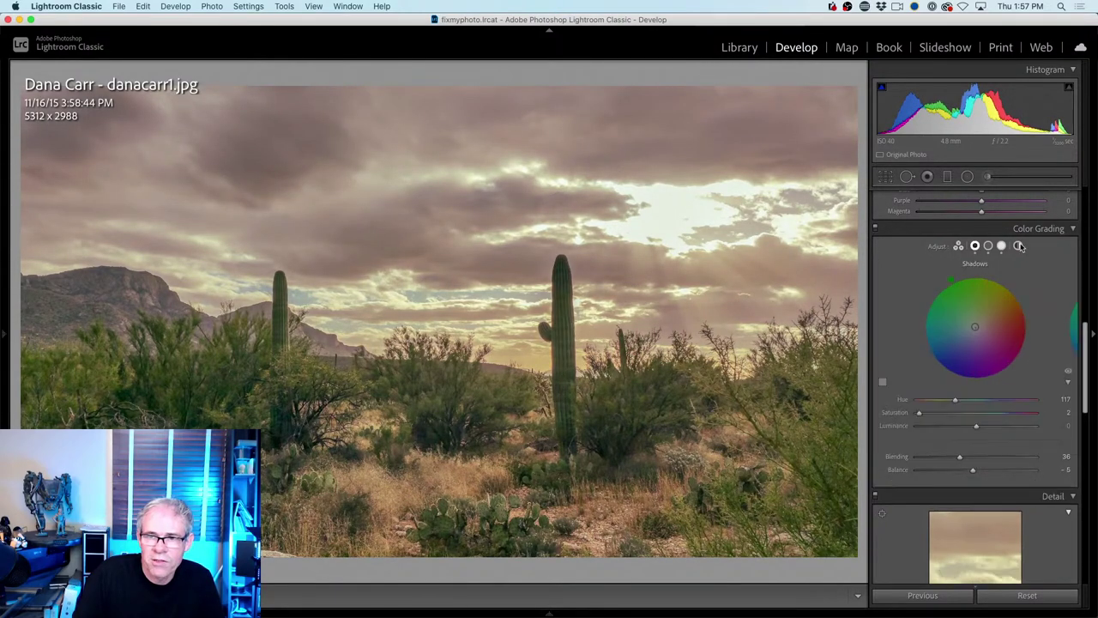
{"action": "left_click", "coordinate": [1019, 246]}
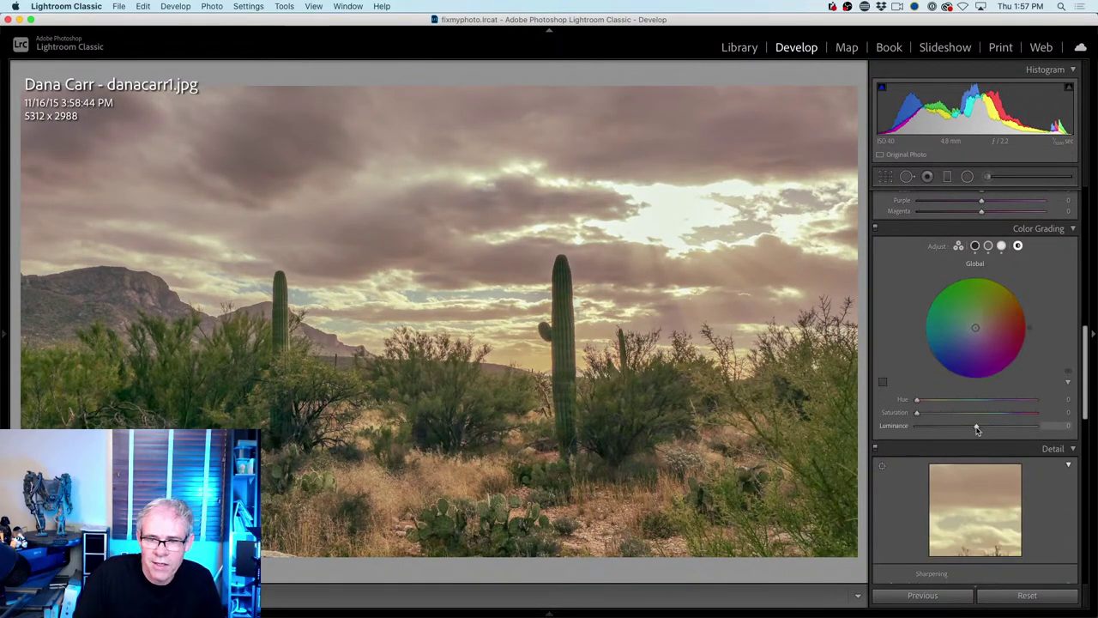
{"action": "left_click_drag", "start_coordinate": [976, 428], "coordinate": [981, 427]}
{"action": "mouse_move", "coordinate": [919, 400]}
{"action": "left_mouse_down"}
{"action": "mouse_move", "coordinate": [994, 406]}
{"action": "mouse_move", "coordinate": [919, 415]}
{"action": "mouse_move", "coordinate": [930, 414]}
{"action": "left_mouse_up"}
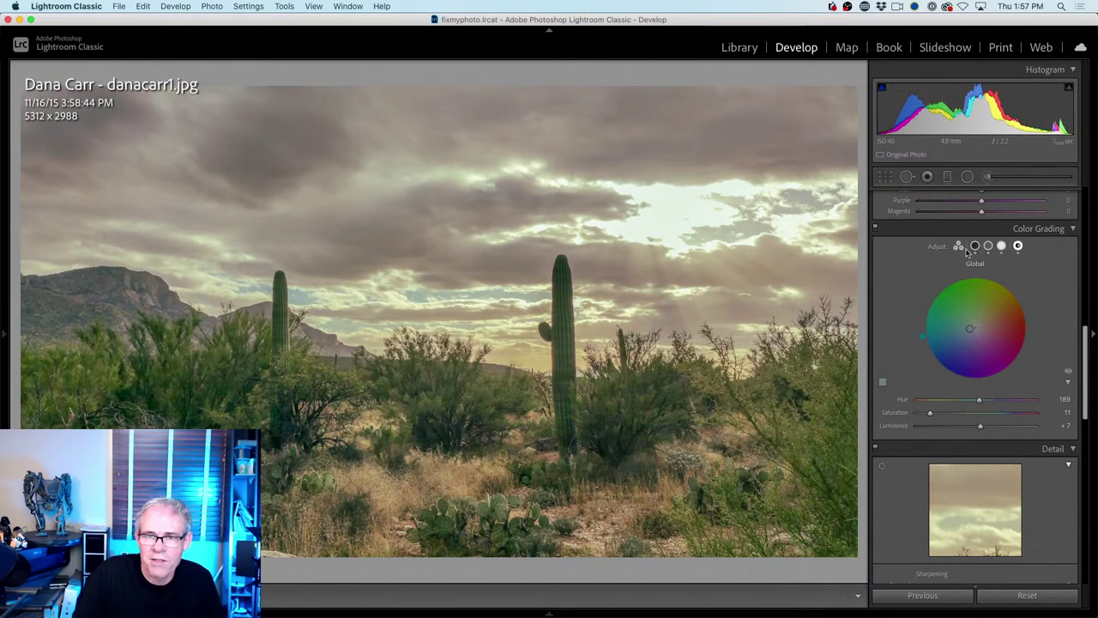
Compare the photo with and without its Color Grading, leaving the grading switched off
{"action": "left_click", "coordinate": [875, 229]}
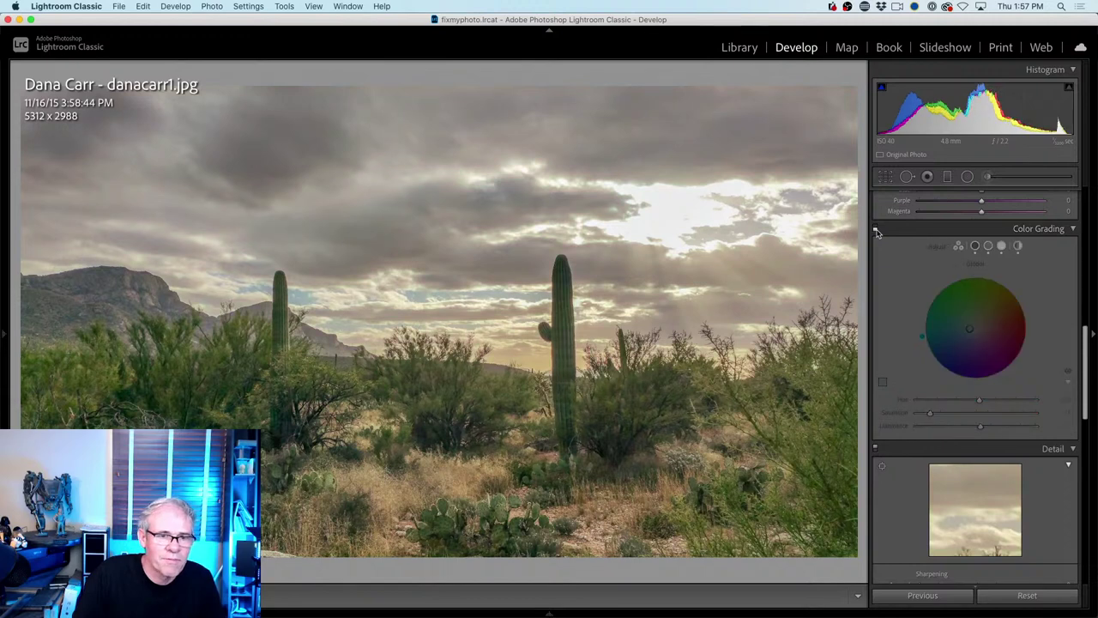
{"action": "left_click", "coordinate": [876, 229]}
{"action": "left_click", "coordinate": [876, 230]}
{"action": "left_click", "coordinate": [876, 230]}
{"action": "left_click", "coordinate": [876, 229]}
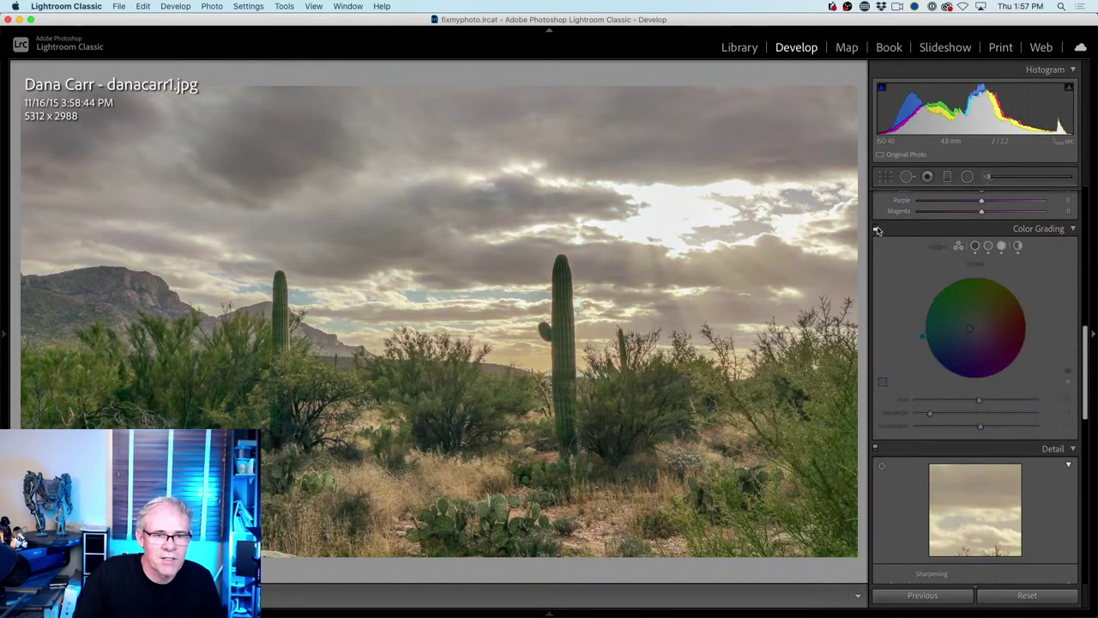
Convert the cactus photo to Black & White and set Temp to -27 and Tint to -25
{"action": "left_click_drag", "start_coordinate": [1087, 337], "coordinate": [507, 250]}
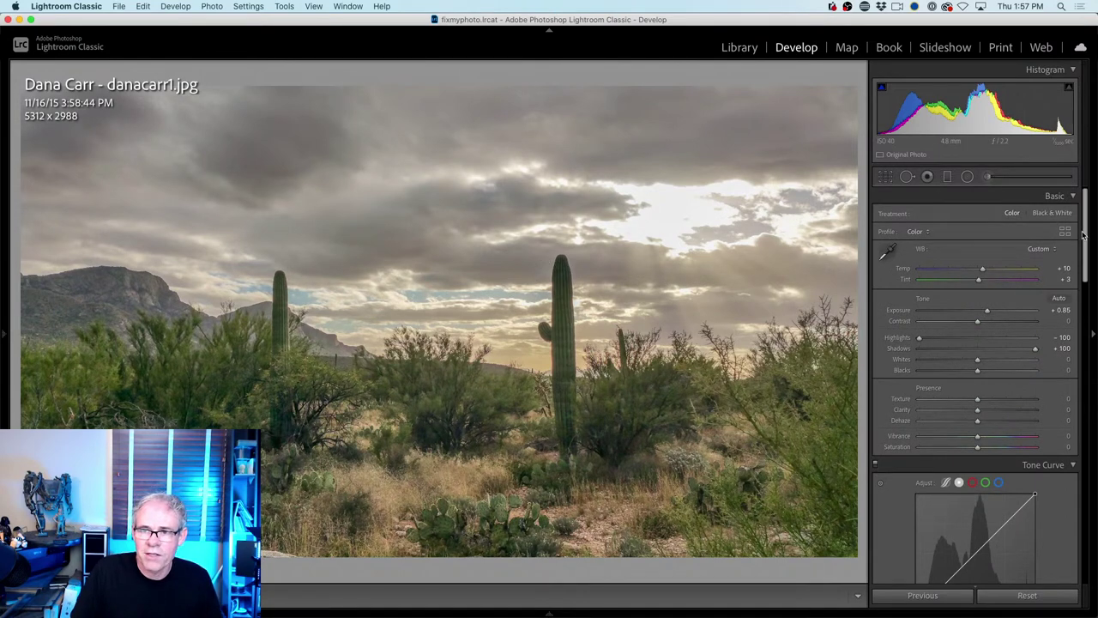
{"action": "left_click_drag", "start_coordinate": [1084, 236], "coordinate": [1096, 199]}
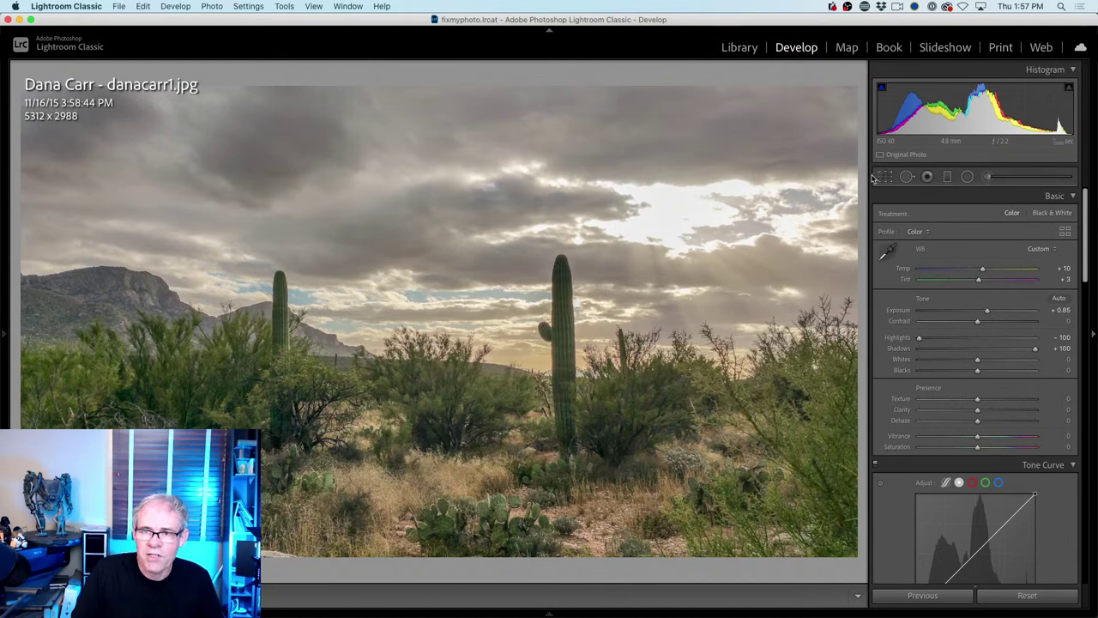
{"action": "left_click", "coordinate": [1050, 215]}
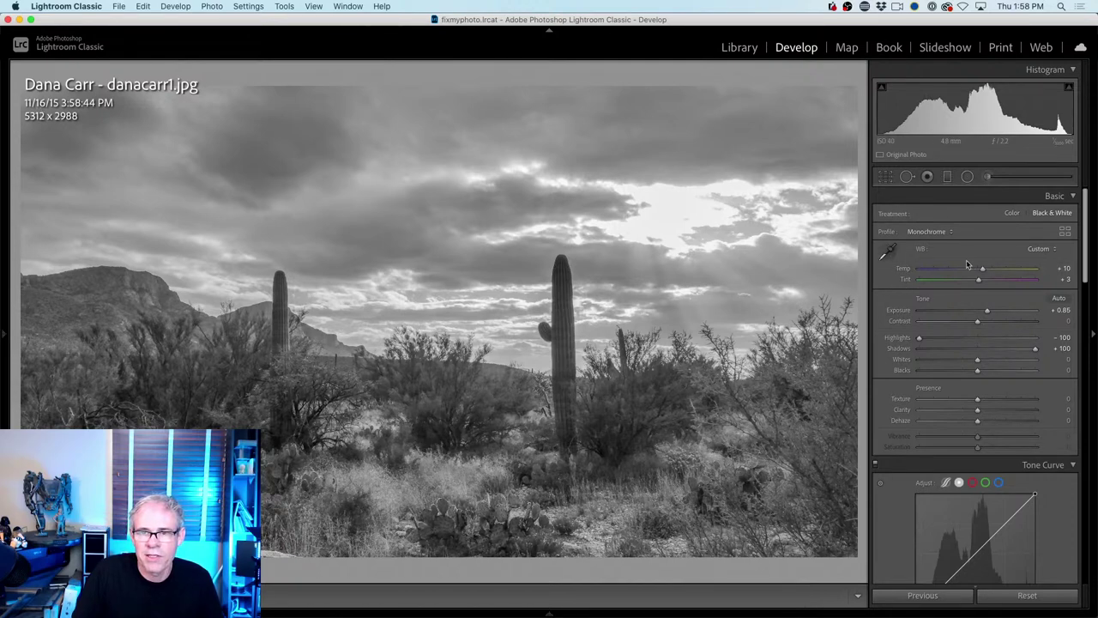
{"action": "left_click_drag", "start_coordinate": [983, 269], "coordinate": [962, 282]}
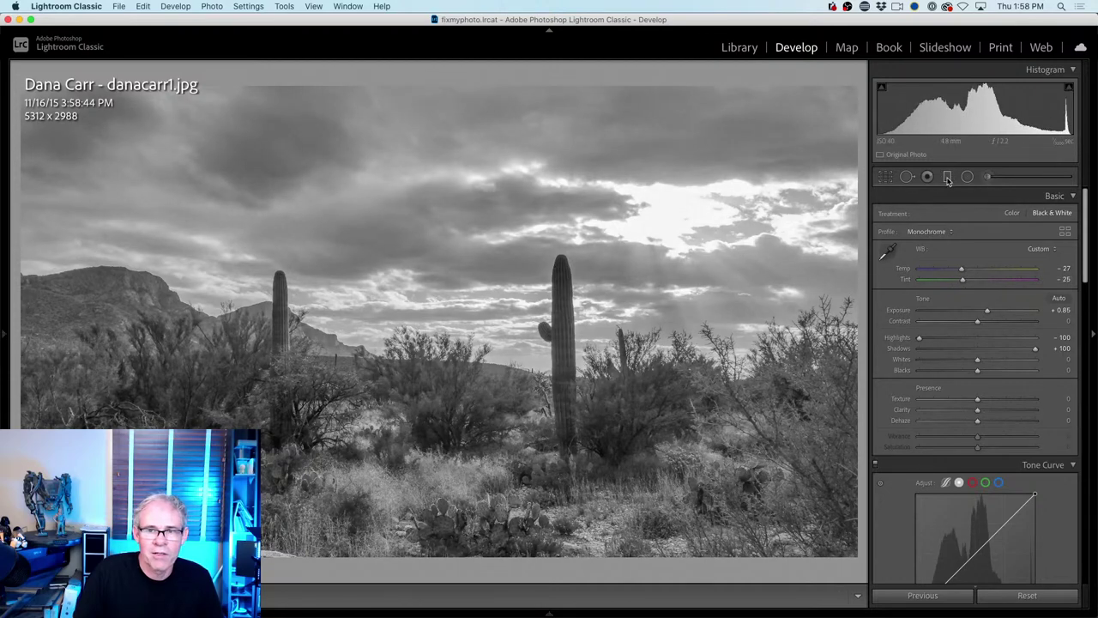
Darken the sky and the foreground with two graduated filters, setting the foreground filter's Exposure to -0.65
{"action": "left_click", "coordinate": [949, 178]}
{"action": "left_click_drag", "start_coordinate": [420, 129], "coordinate": [419, 318]}
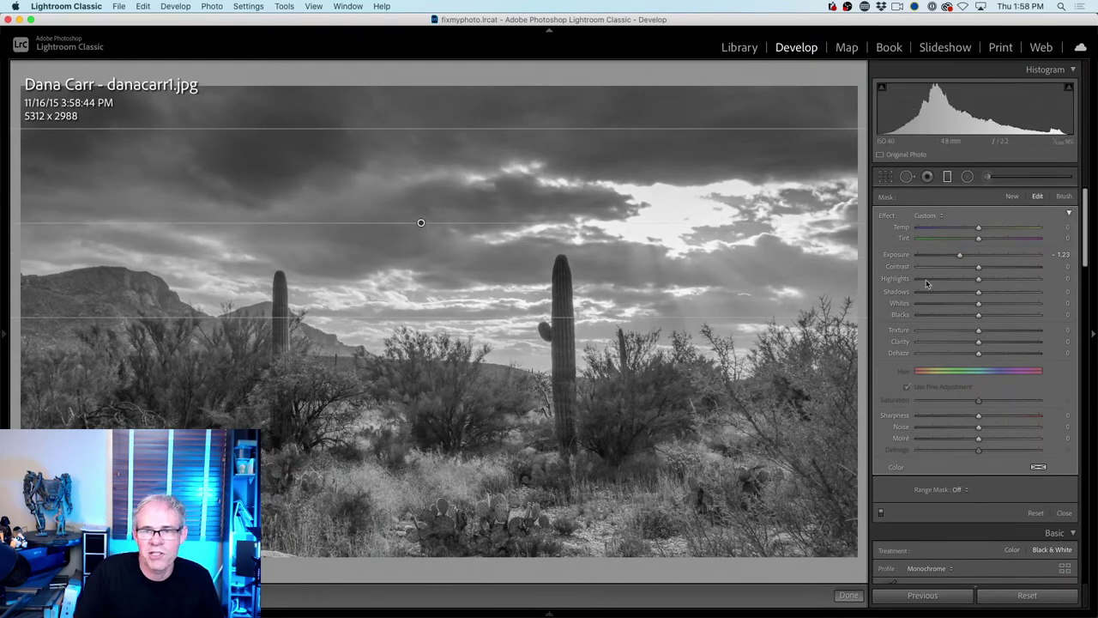
{"action": "left_click_drag", "start_coordinate": [963, 256], "coordinate": [949, 251]}
{"action": "left_click_drag", "start_coordinate": [356, 548], "coordinate": [357, 418]}
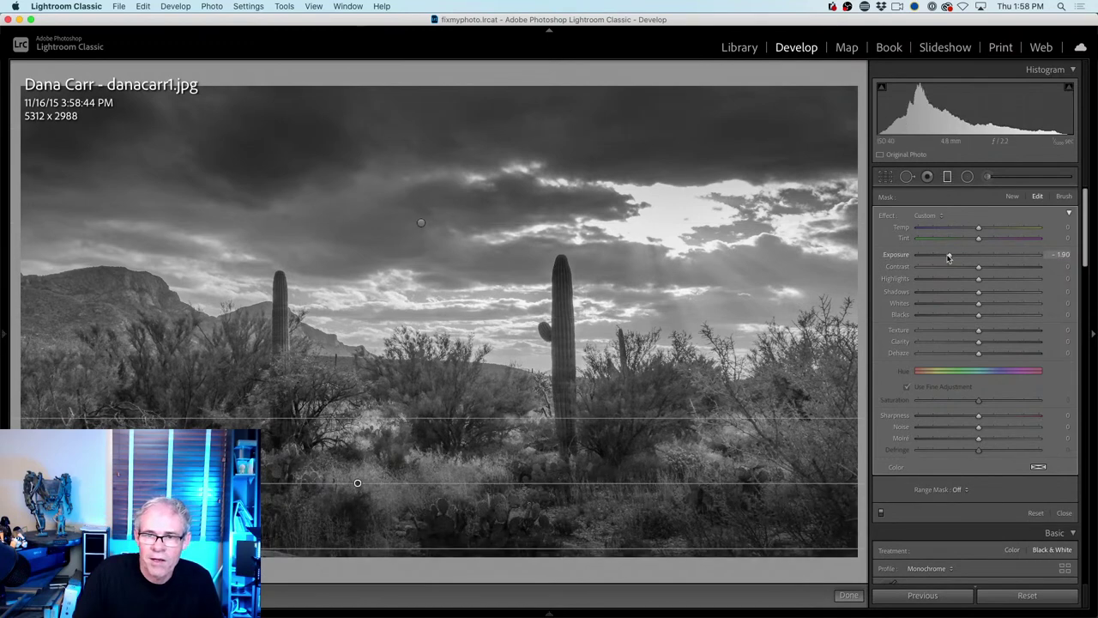
{"action": "mouse_move", "coordinate": [949, 255]}
{"action": "left_mouse_down"}
{"action": "mouse_move", "coordinate": [978, 255]}
{"action": "mouse_move", "coordinate": [968, 256]}
{"action": "left_mouse_up"}
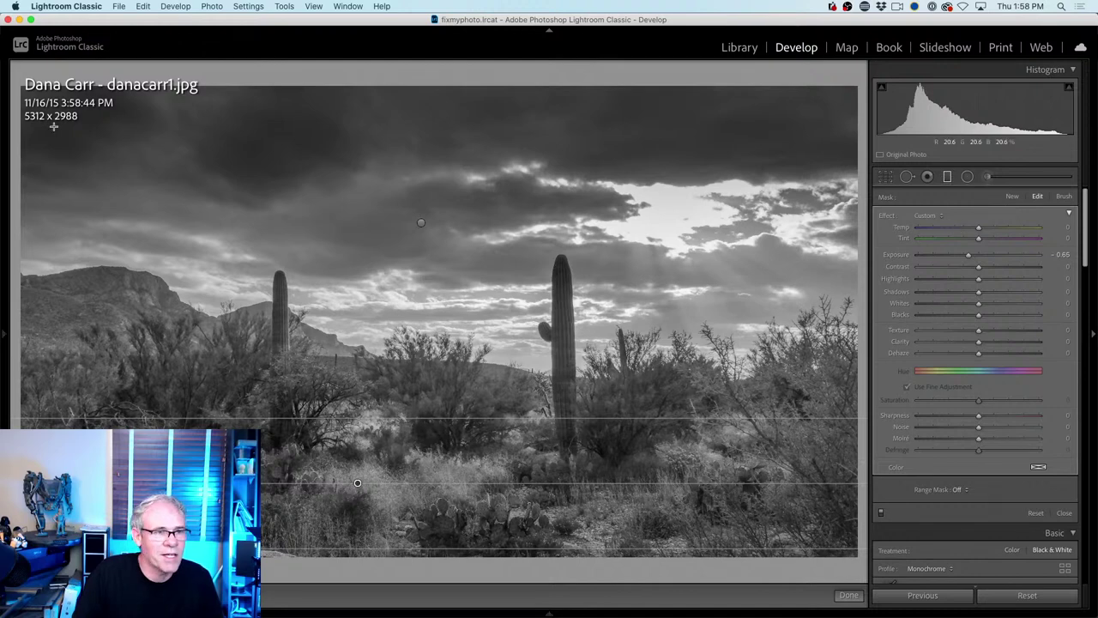
Unlock the crop aspect ratio and trim the upper sky to leave a 5312 x 2448 image
{"action": "left_click", "coordinate": [886, 177]}
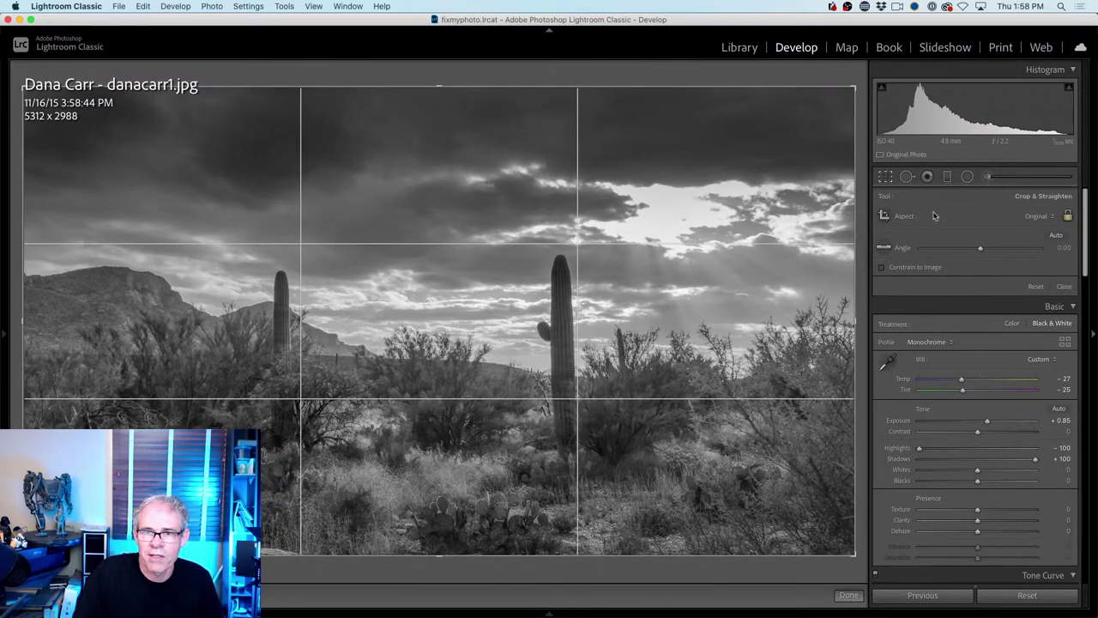
{"action": "left_click", "coordinate": [1069, 217]}
{"action": "left_click_drag", "start_coordinate": [440, 86], "coordinate": [446, 129]}
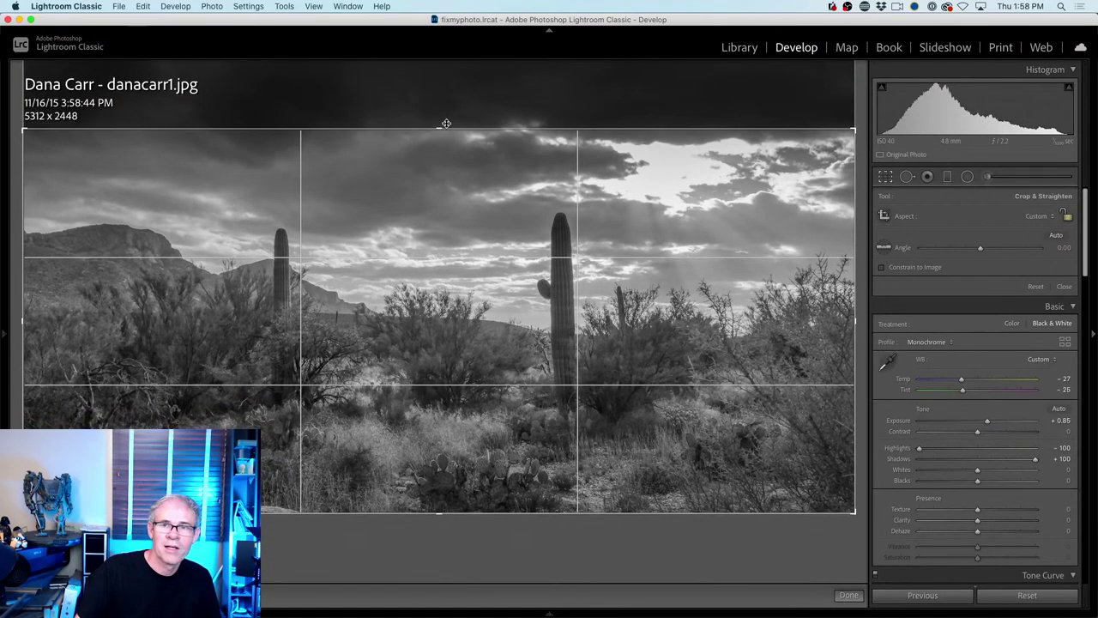
{"action": "key", "text": "Return"}
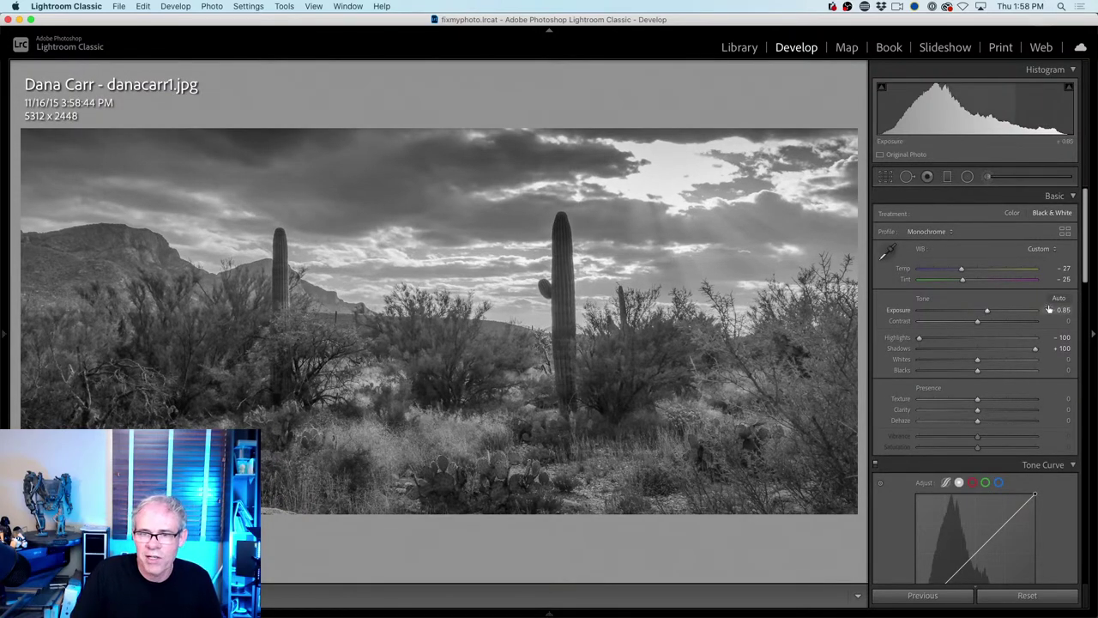
Set the photo's Texture to +21 and Clarity to +12
{"action": "scroll", "coordinate": [999, 382], "scroll_direction": "down", "scroll_amount": 1}
{"action": "scroll", "coordinate": [999, 382], "scroll_direction": "down", "scroll_amount": 4}
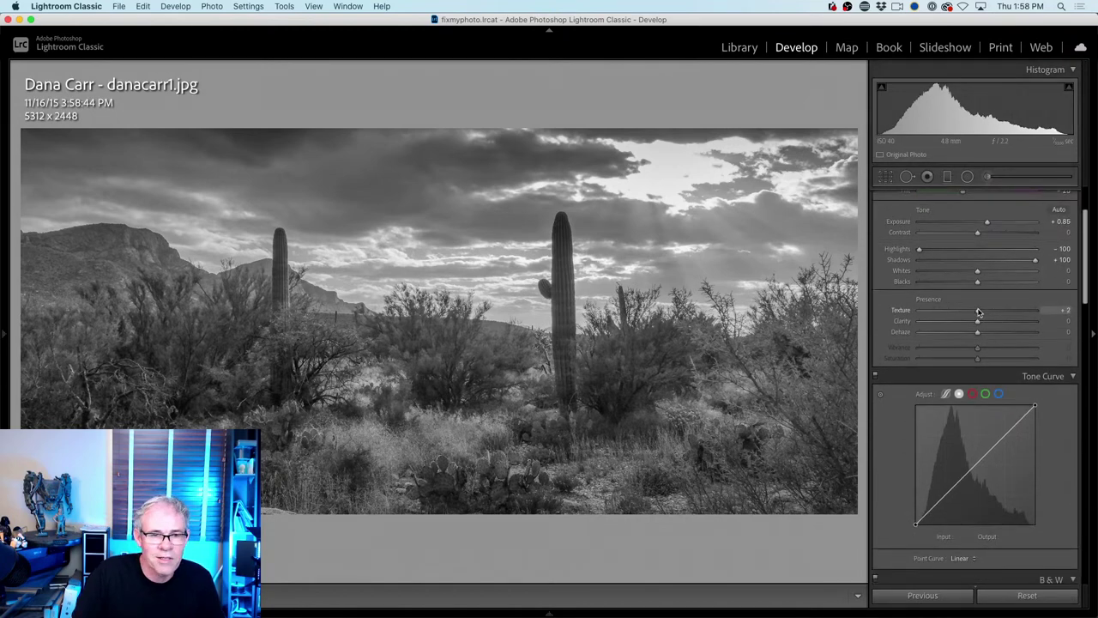
{"action": "left_click_drag", "start_coordinate": [979, 313], "coordinate": [979, 335]}
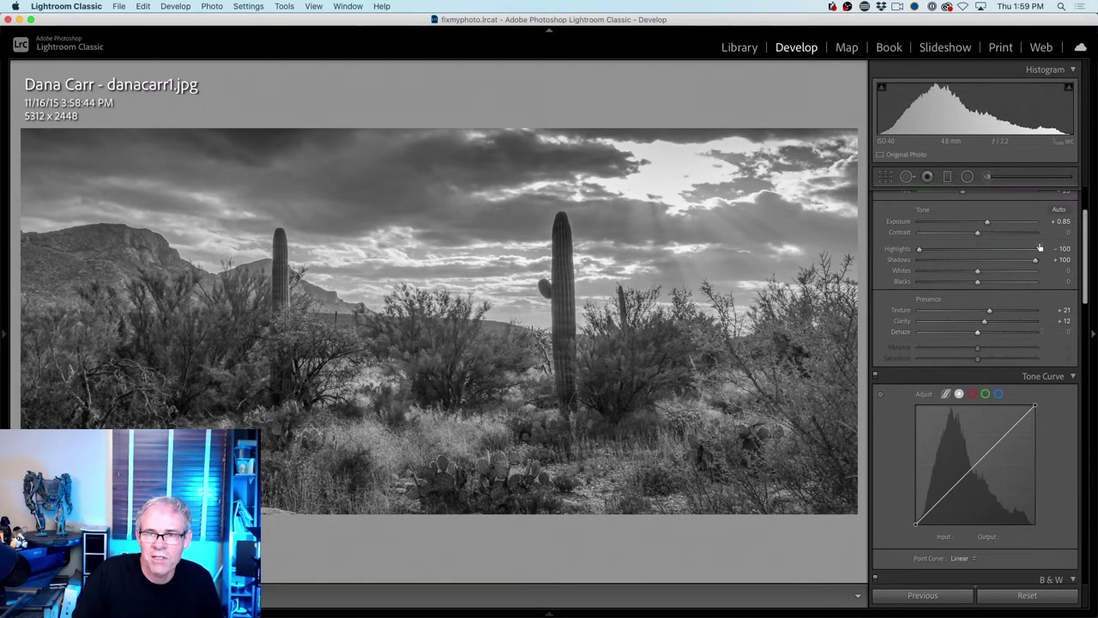
Add a graduated filter from the sky down to the foreground, reset its effects and set its Dehaze to -42
{"action": "left_click", "coordinate": [948, 176]}
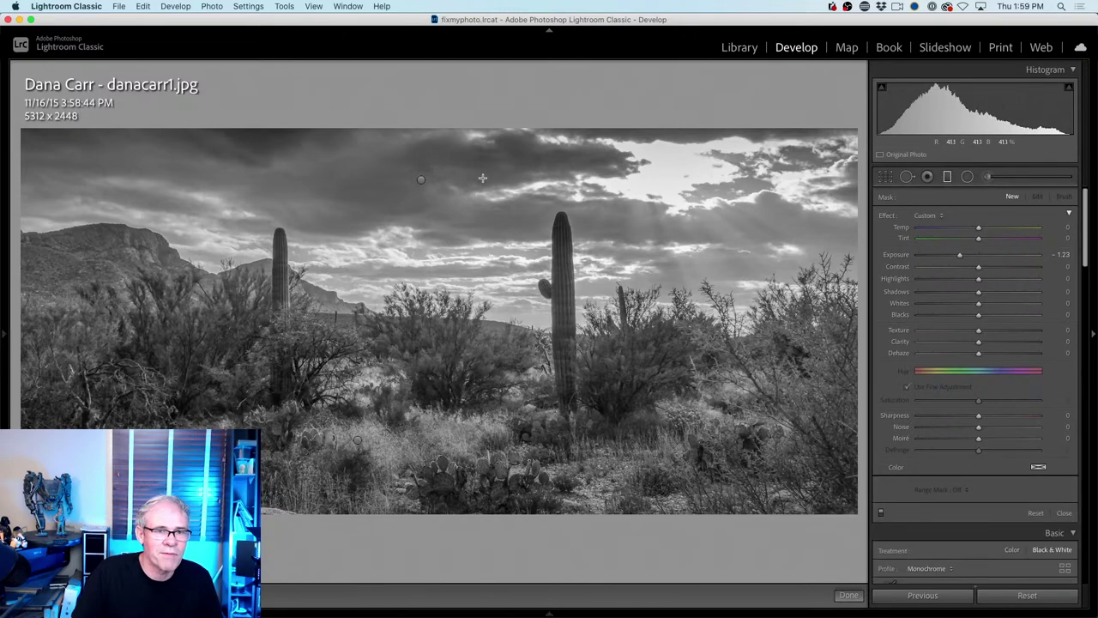
{"action": "left_click_drag", "start_coordinate": [482, 176], "coordinate": [481, 428]}
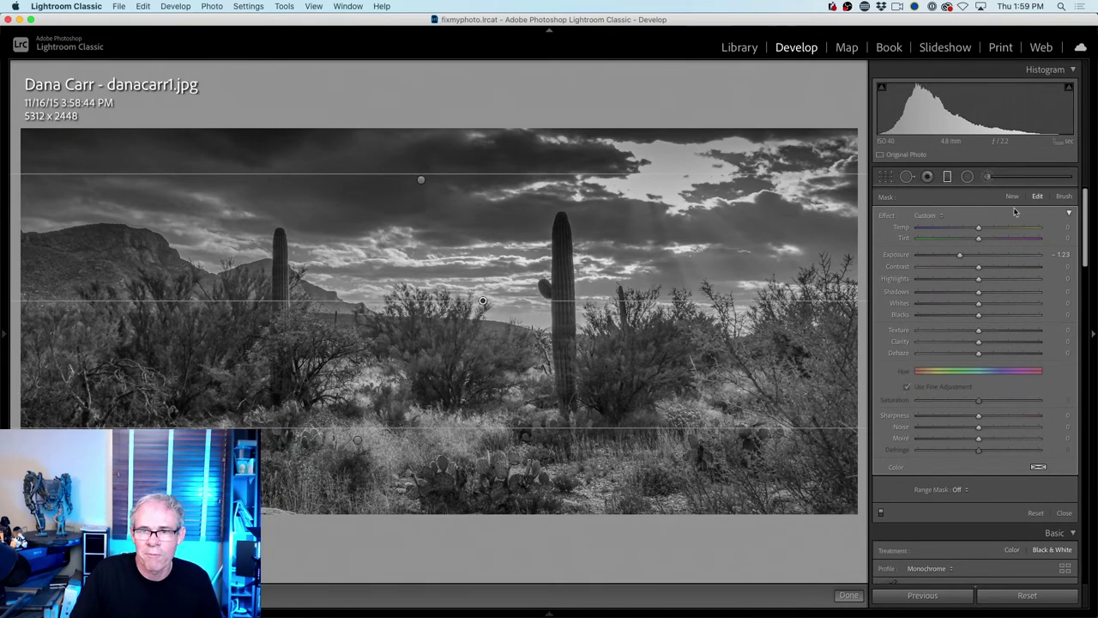
{"action": "double_click", "coordinate": [889, 218]}
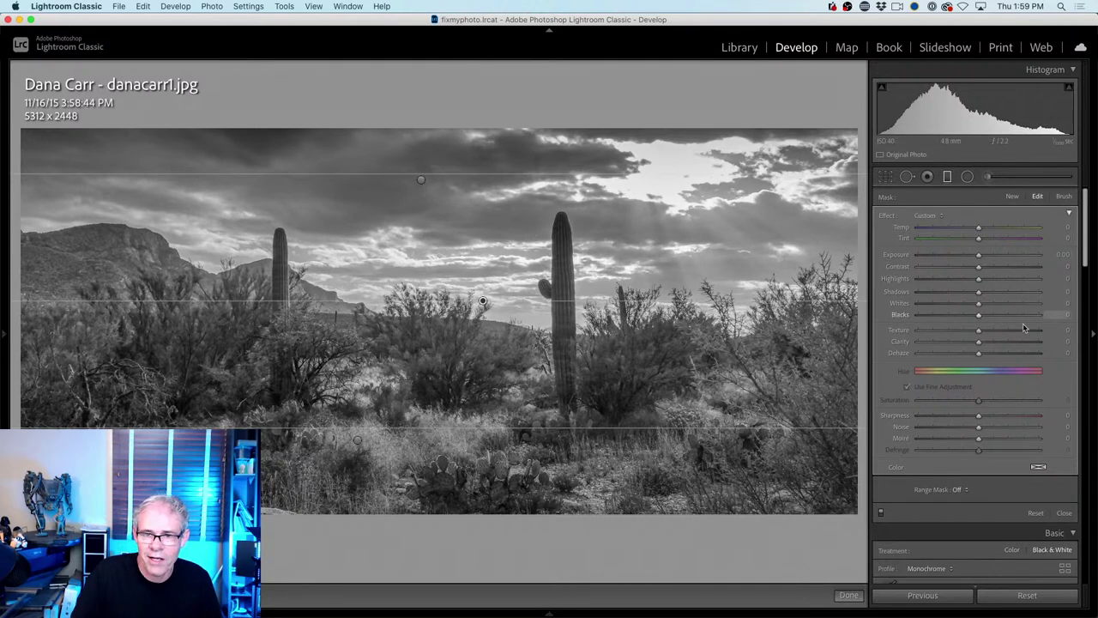
{"action": "left_click_drag", "start_coordinate": [978, 355], "coordinate": [952, 353]}
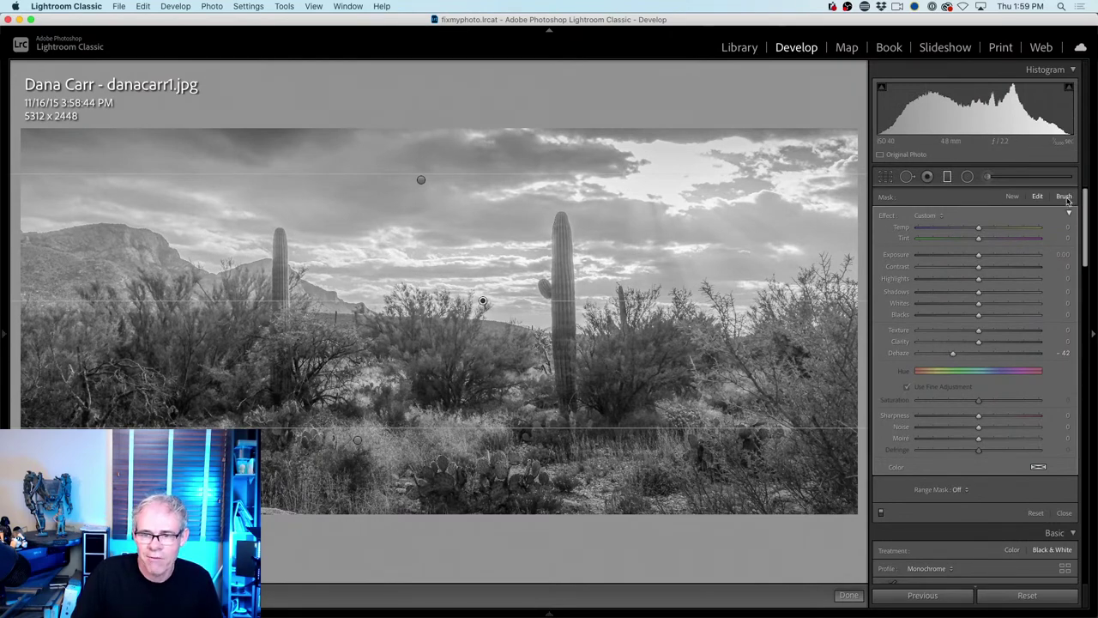
Restrict the Dehaze graduated filter with a Luminance range mask of 17/100 and finish editing the filter
{"action": "left_click", "coordinate": [957, 489]}
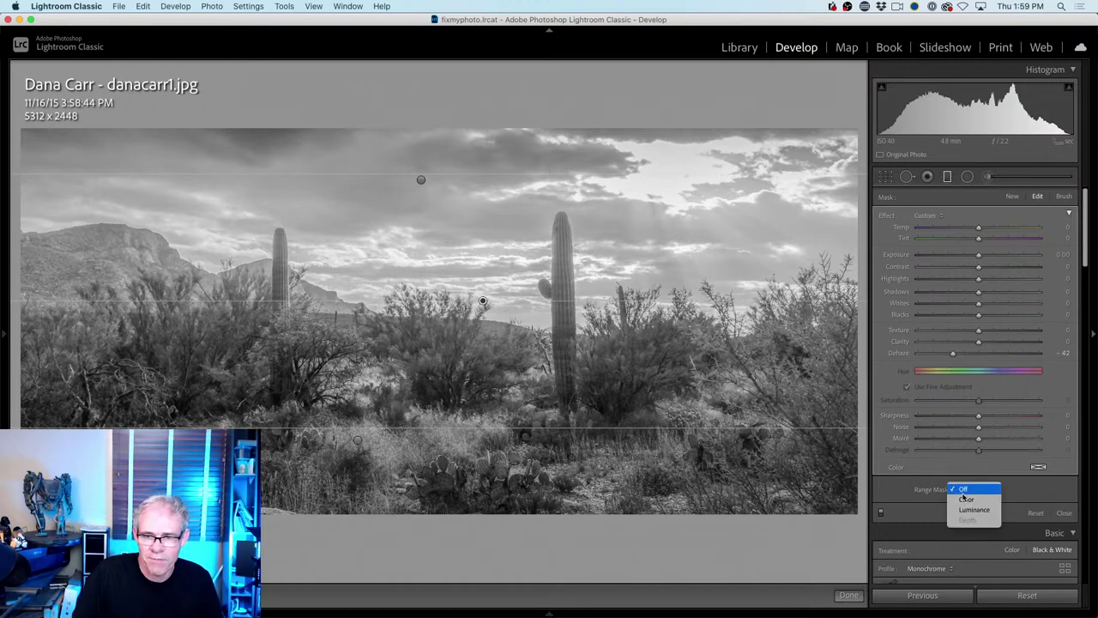
{"action": "left_click", "coordinate": [974, 509]}
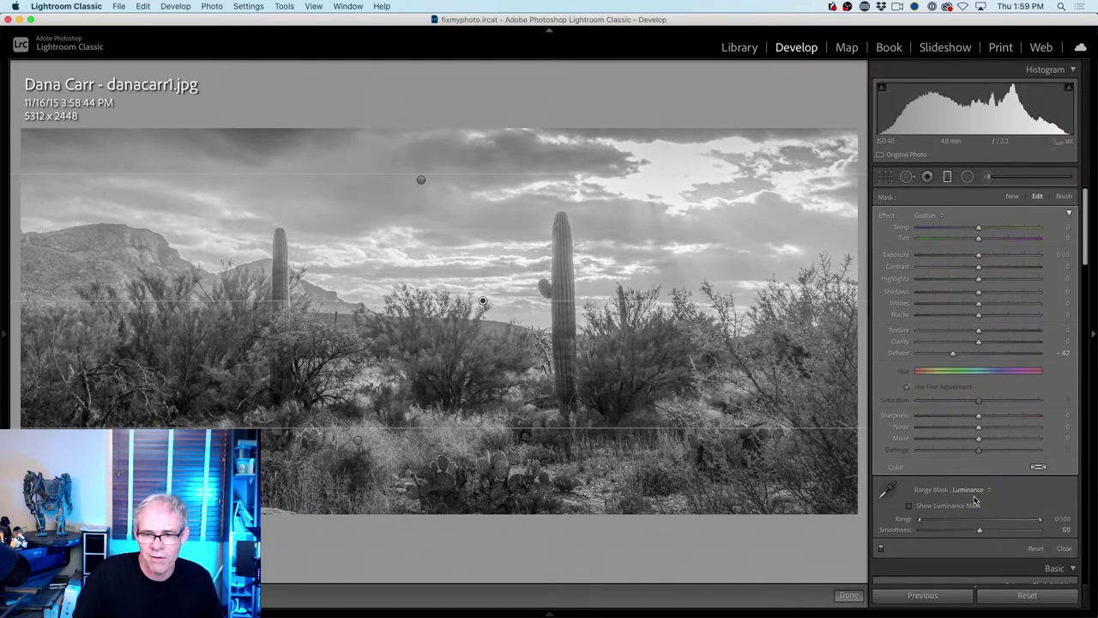
{"action": "left_click_drag", "start_coordinate": [920, 521], "coordinate": [941, 518]}
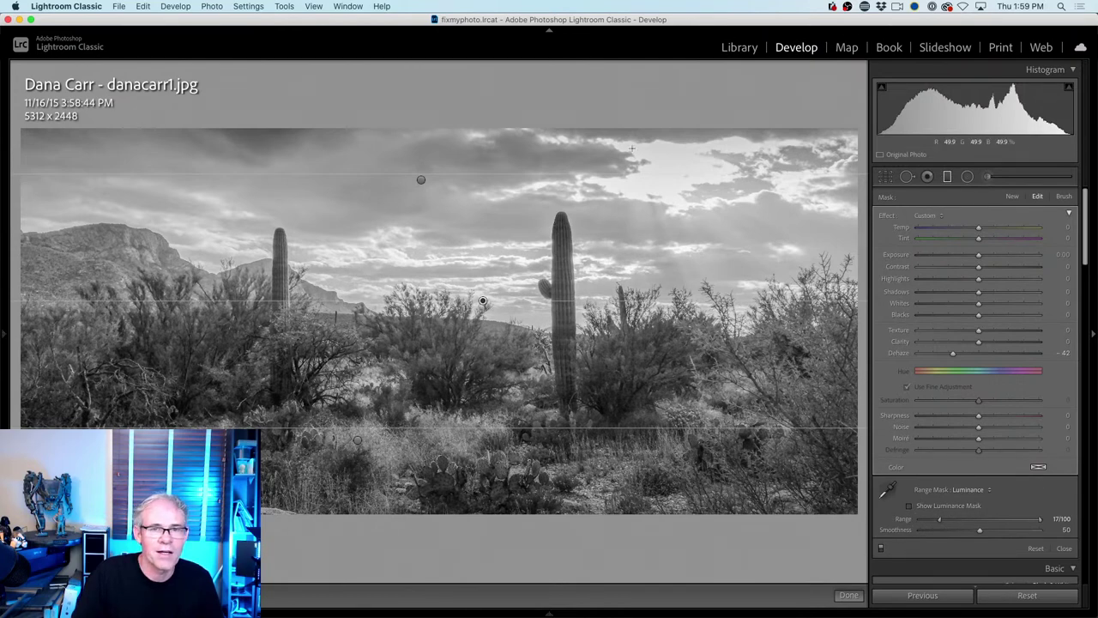
{"action": "left_click", "coordinate": [887, 177]}
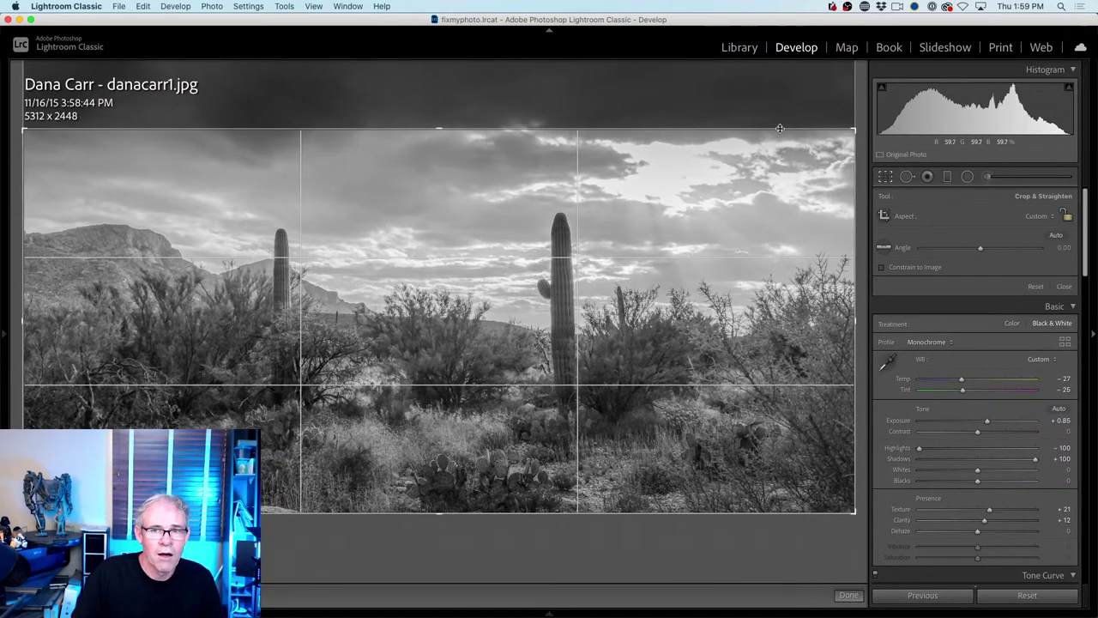
{"action": "left_click", "coordinate": [887, 177]}
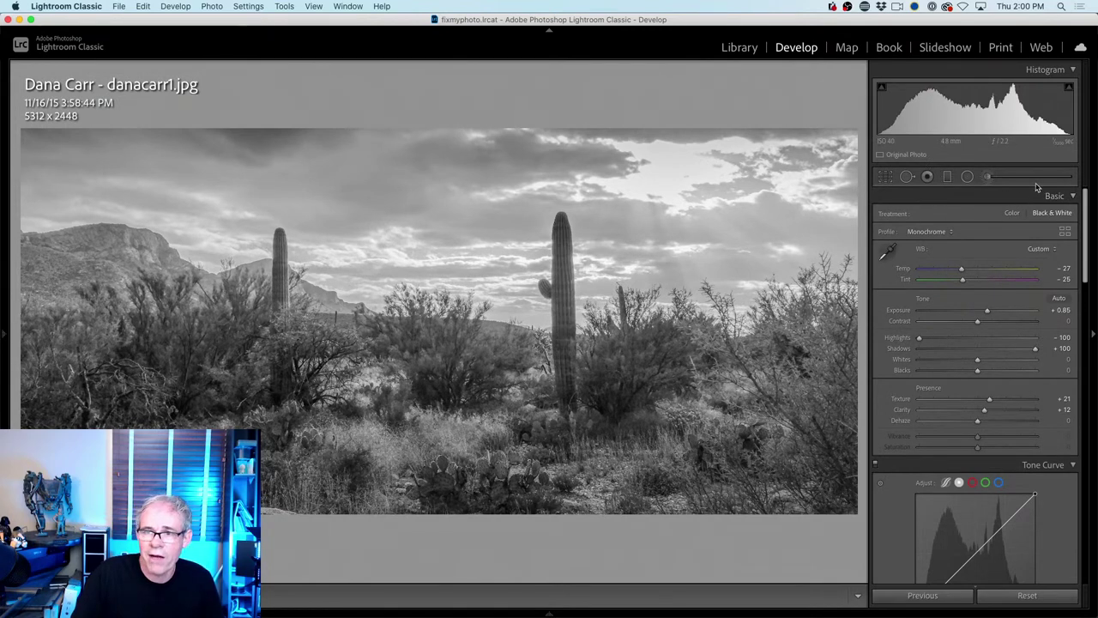
Try a yellow global color grade with hue 51 on the monochrome photo, and reset all Color Grading adjustments
{"action": "left_click_drag", "start_coordinate": [1086, 204], "coordinate": [1090, 319]}
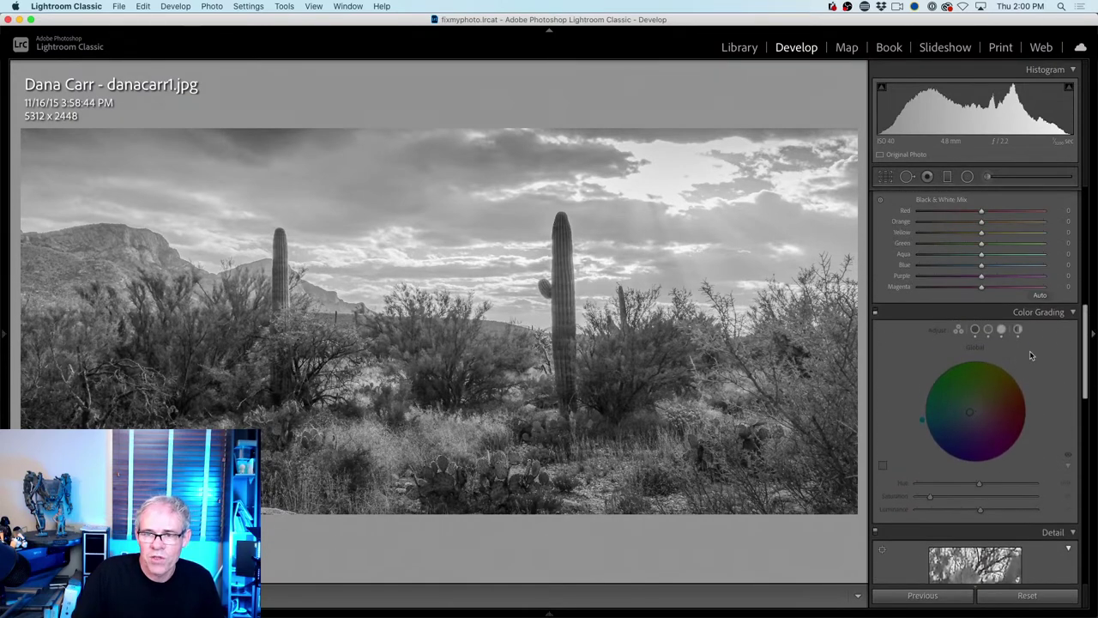
{"action": "left_click_drag", "start_coordinate": [1021, 365], "coordinate": [1010, 369]}
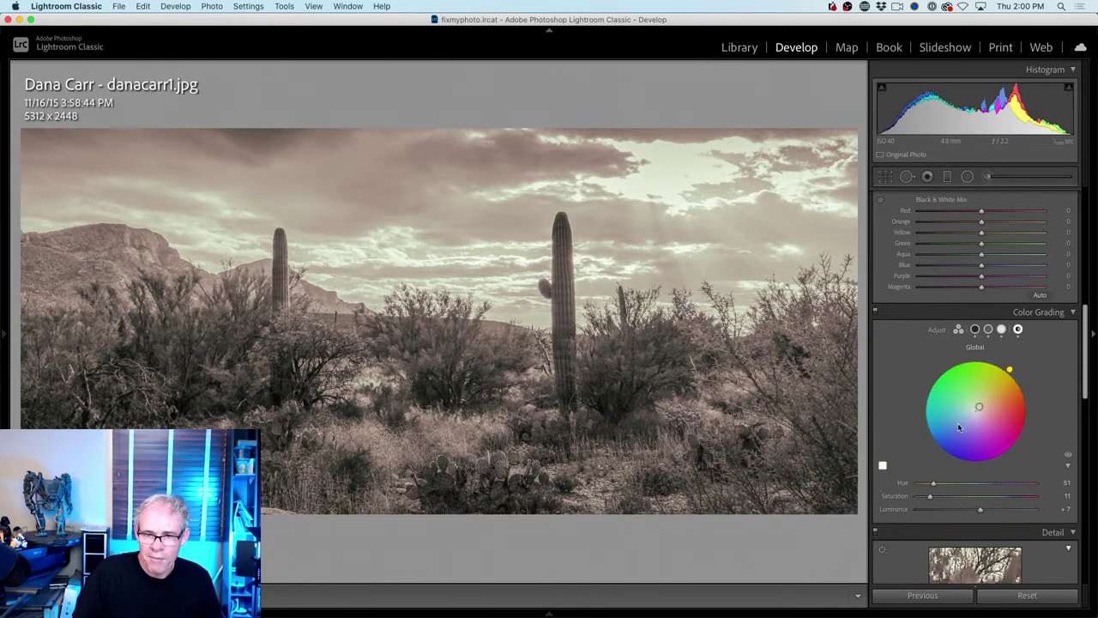
{"action": "double_click", "coordinate": [937, 331]}
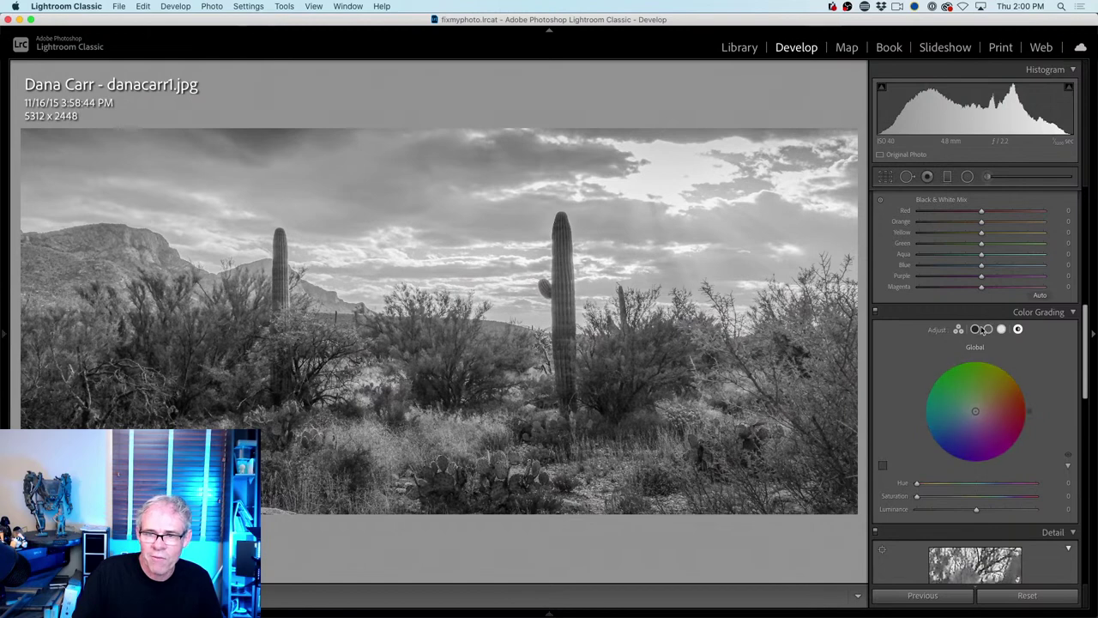
Split-tone the monochrome photo by grading the shadows to hue 8, saturation 21 and the highlights to hue 87, saturation 33
{"action": "left_click", "coordinate": [975, 329]}
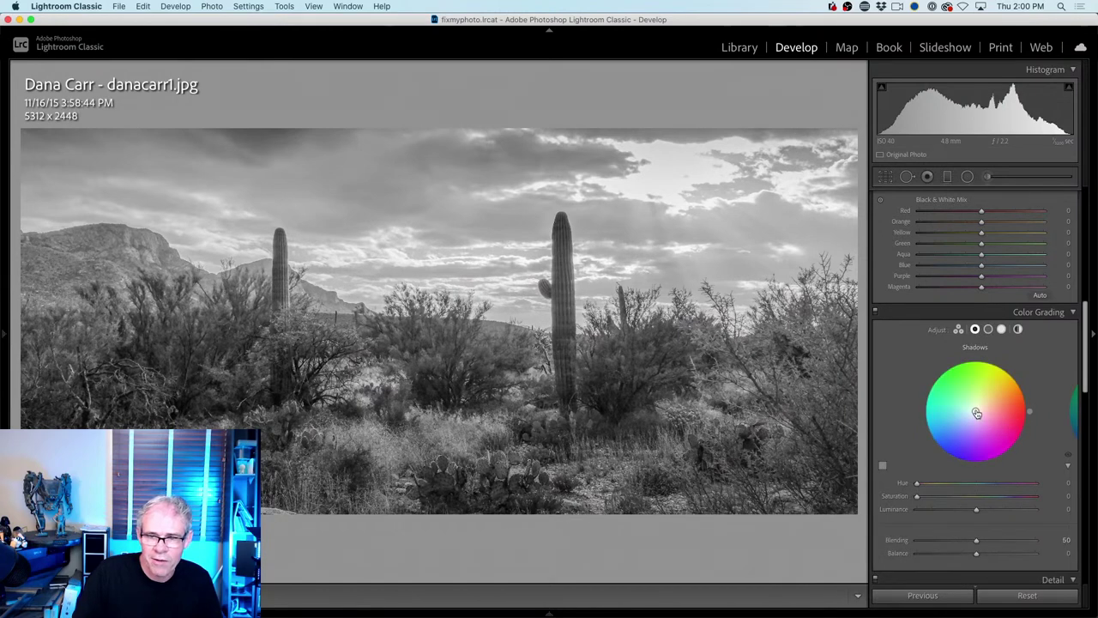
{"action": "left_click_drag", "start_coordinate": [976, 413], "coordinate": [986, 410]}
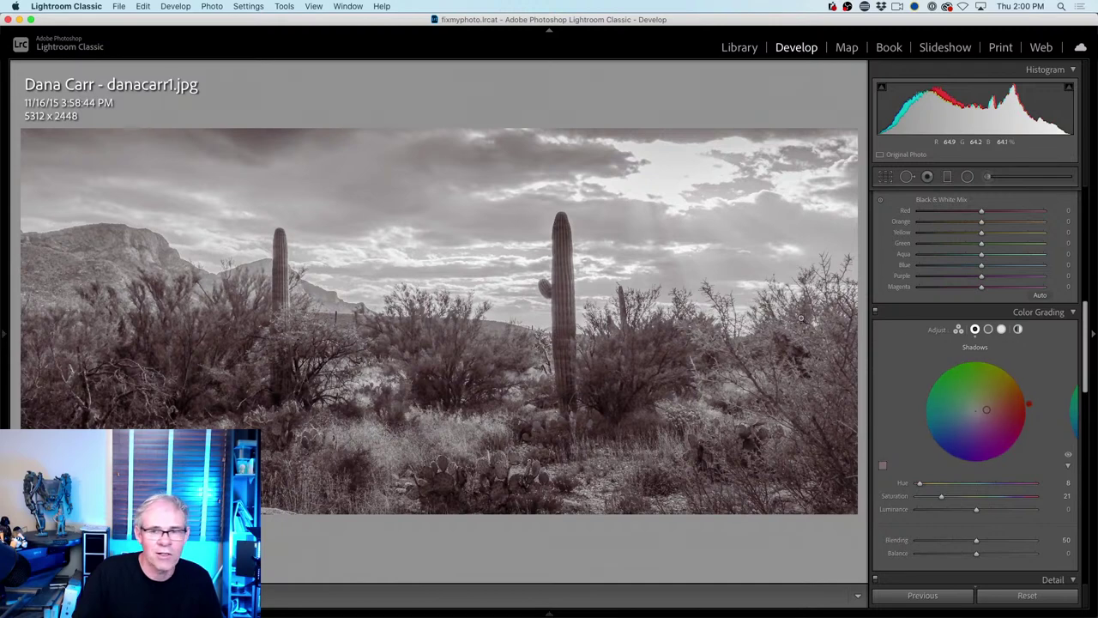
{"action": "left_click", "coordinate": [1001, 330]}
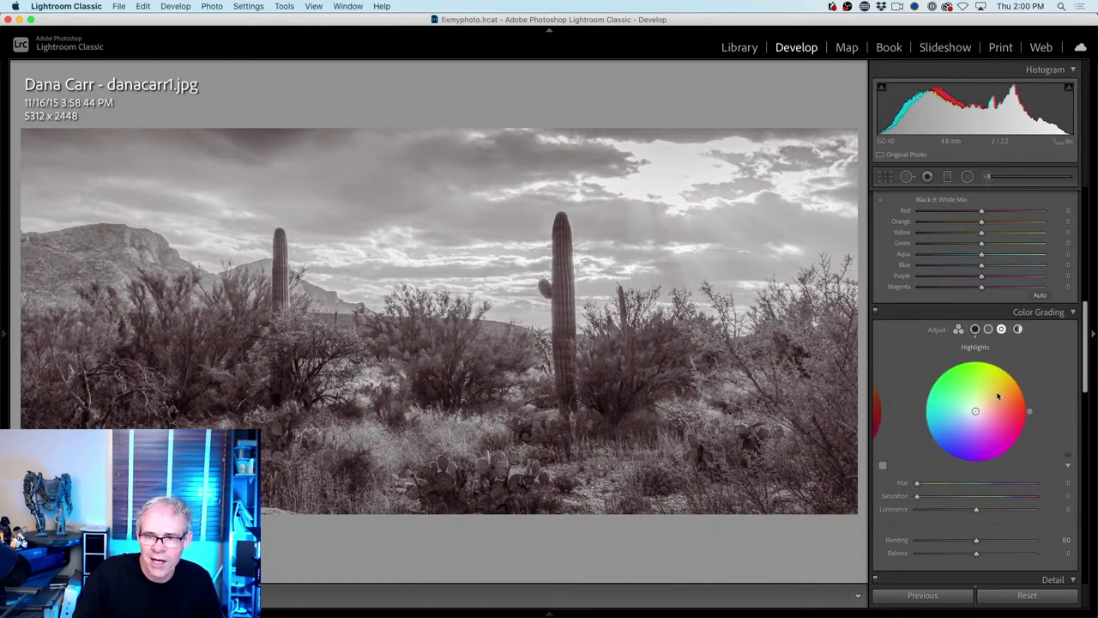
{"action": "left_click_drag", "start_coordinate": [976, 411], "coordinate": [977, 394]}
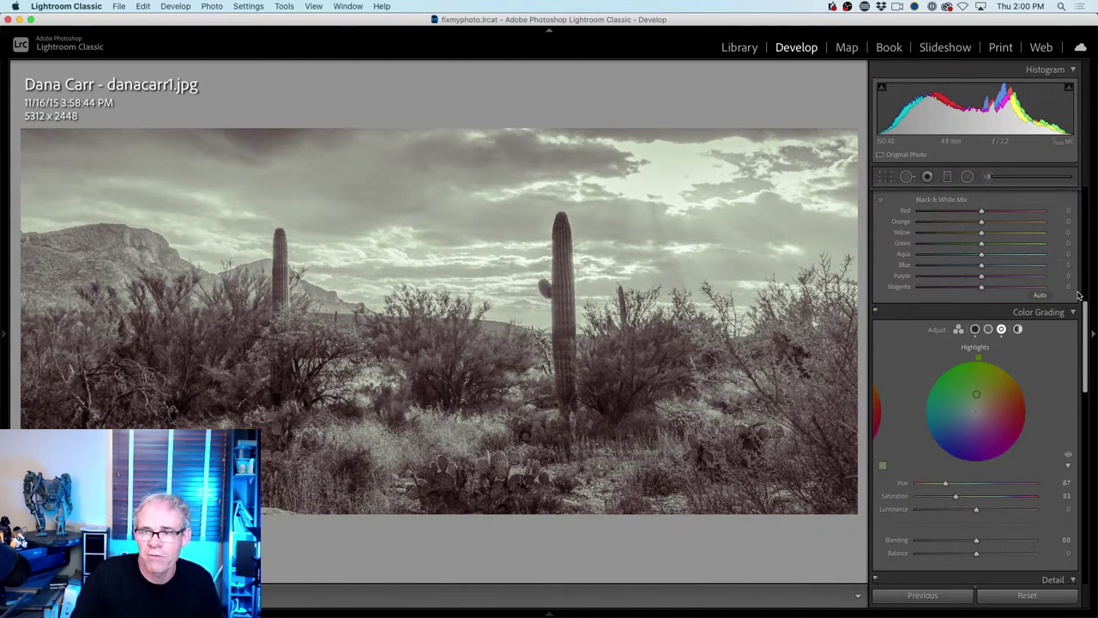
Apply a post-crop vignette with Amount -44, Midpoint 14, Roundness +9 and Feather 91, and compare the photo with its unedited version
{"action": "left_click_drag", "start_coordinate": [1087, 307], "coordinate": [1088, 195]}
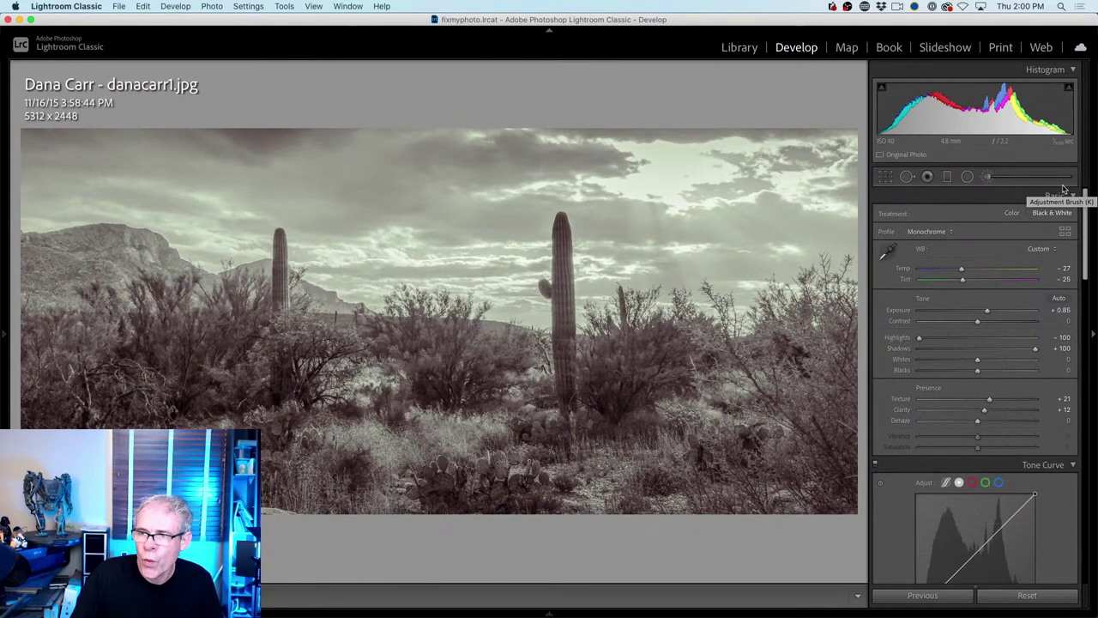
{"action": "left_click_drag", "start_coordinate": [1086, 201], "coordinate": [1083, 485]}
{"action": "scroll", "coordinate": [987, 420], "scroll_direction": "down", "scroll_amount": 2}
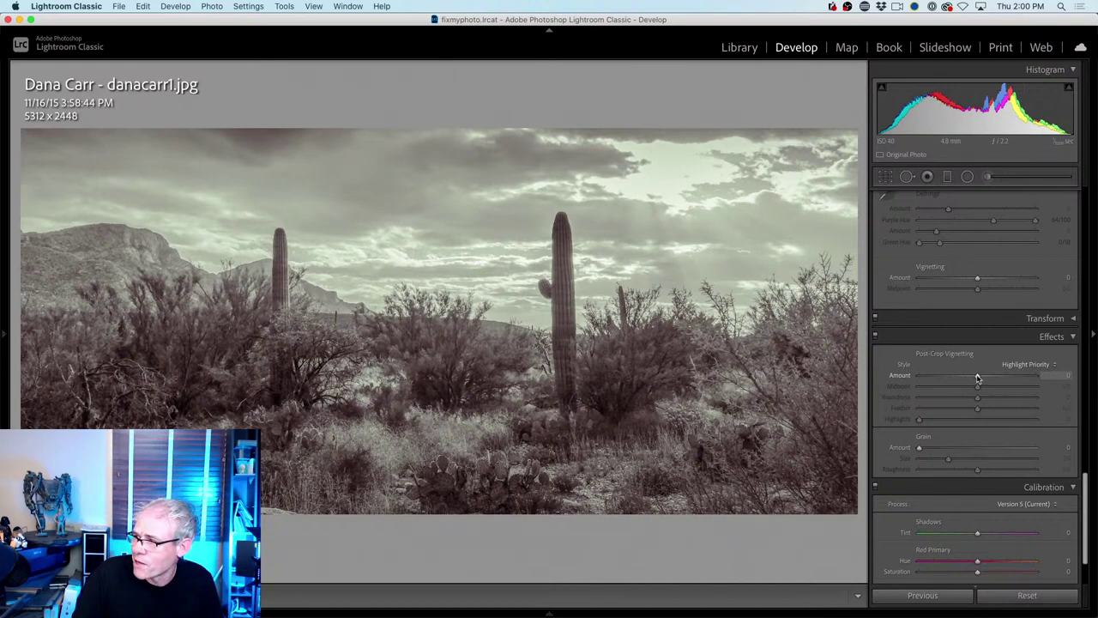
{"action": "left_click_drag", "start_coordinate": [976, 378], "coordinate": [1024, 409]}
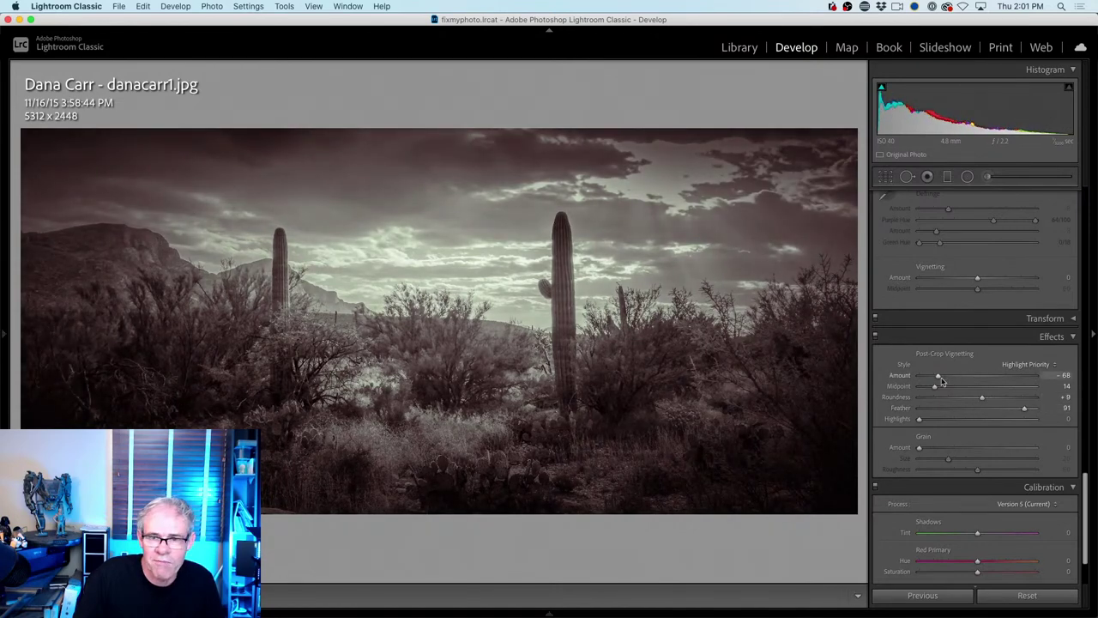
{"action": "left_click_drag", "start_coordinate": [939, 377], "coordinate": [952, 376]}
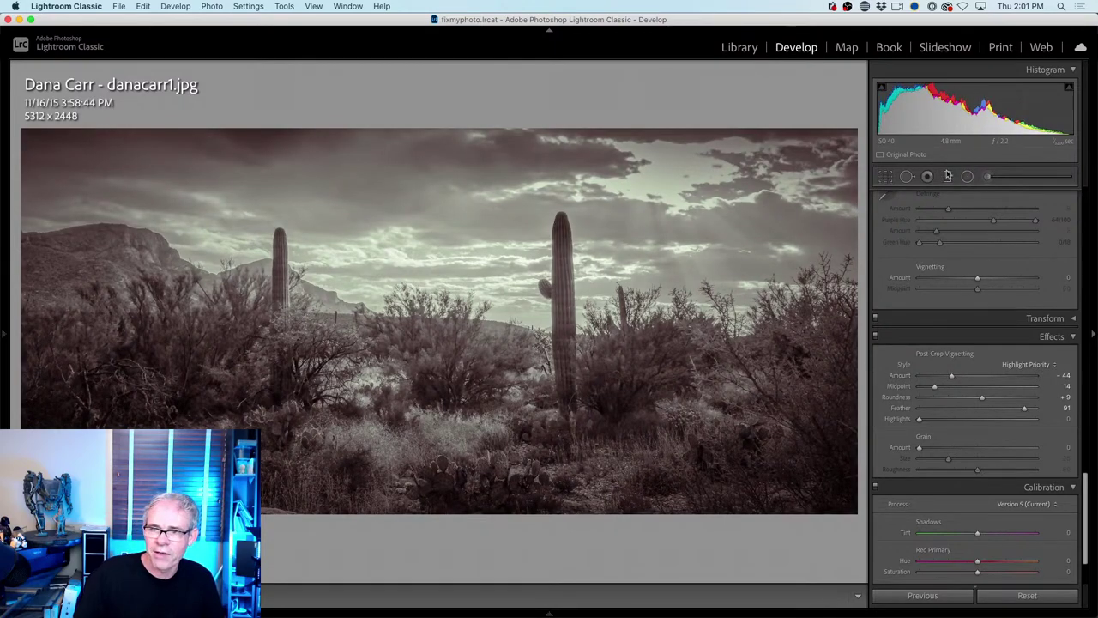
{"action": "key", "text": "backslash"}
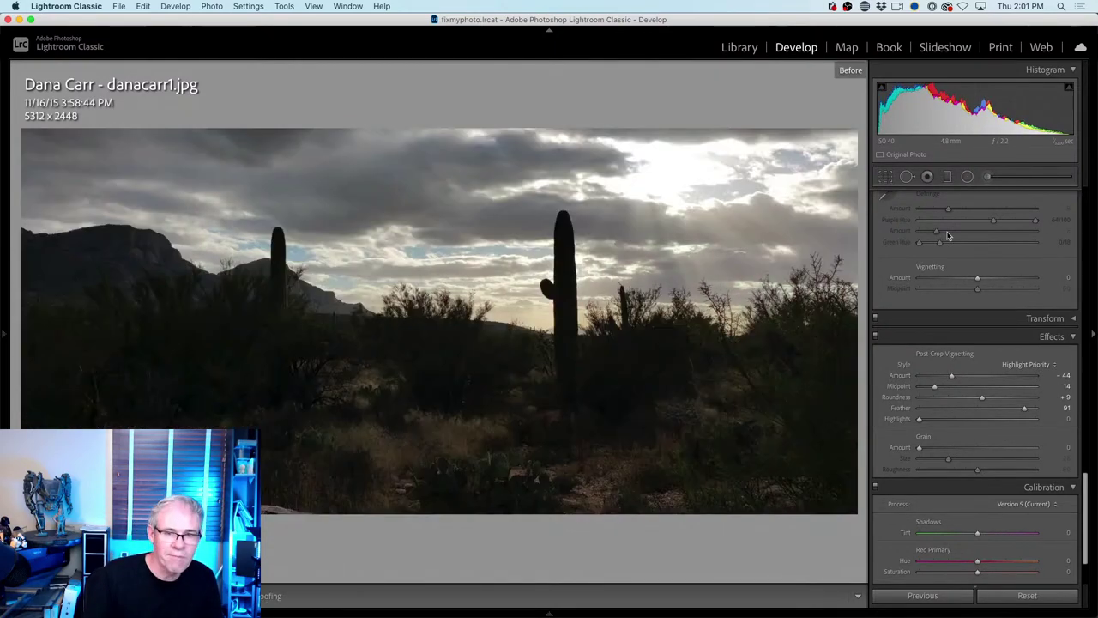
{"action": "key", "text": "backslash"}
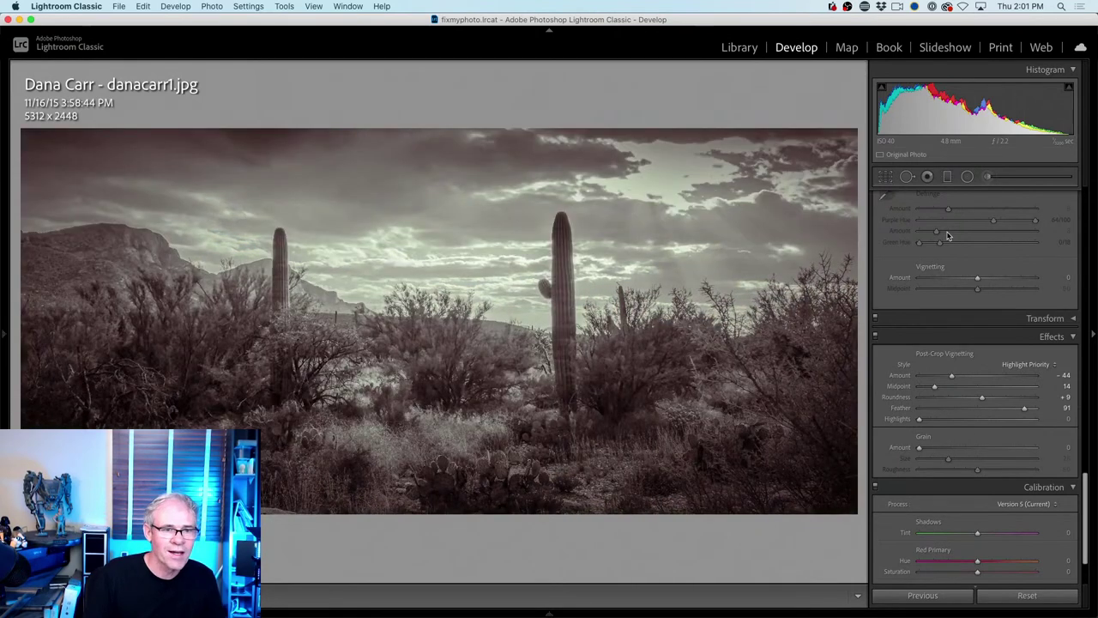
{"action": "key", "text": "backslash"}
{"action": "key", "text": "backslash"}
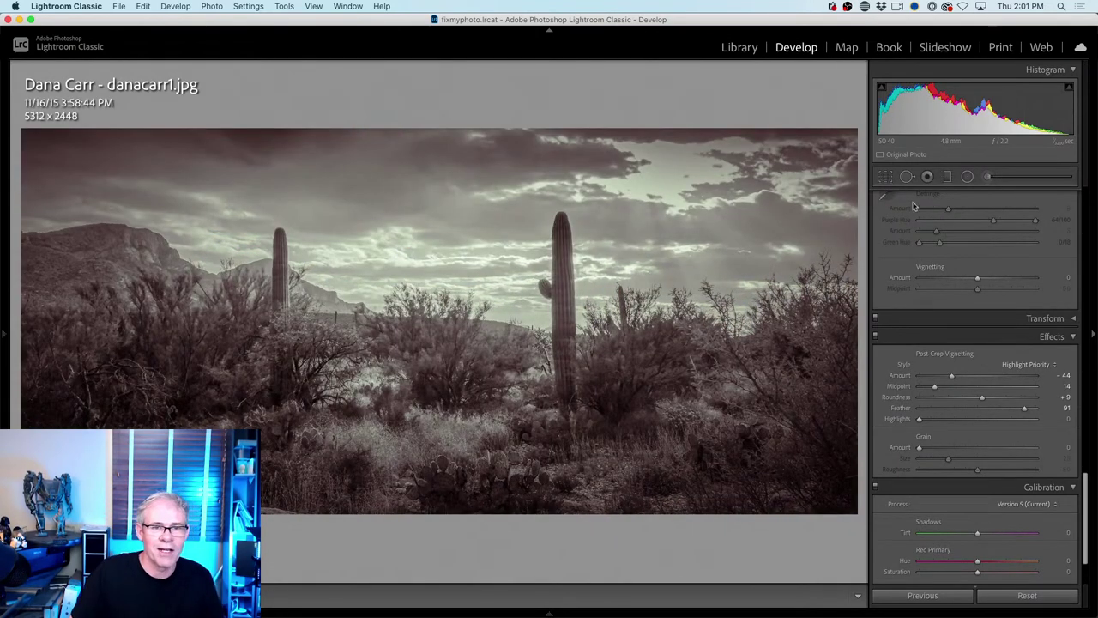
Send the photo to Adobe Photoshop 2021 as a copy with Lightroom adjustments
{"action": "right_click", "coordinate": [434, 215]}
{"action": "mouse_move", "coordinate": [496, 309]}
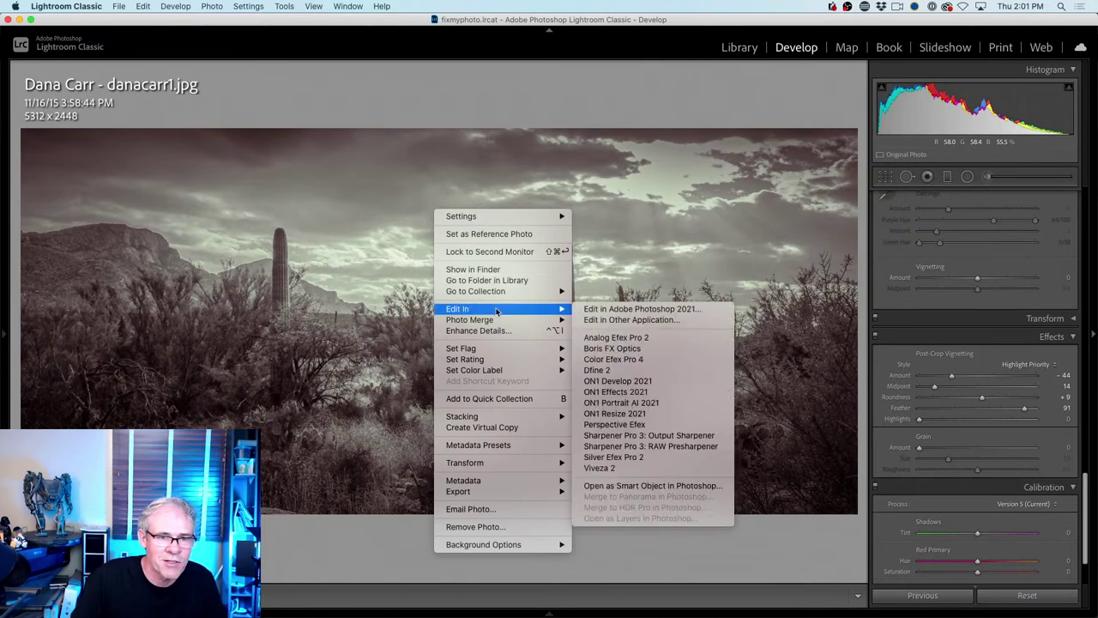
{"action": "left_click", "coordinate": [630, 310]}
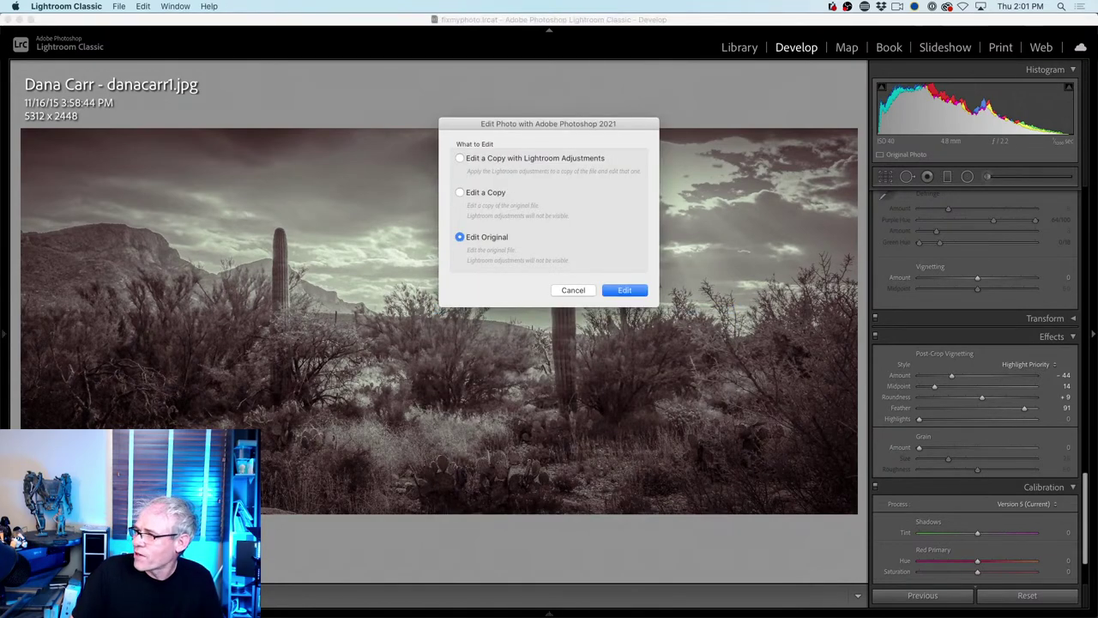
{"action": "key", "text": "Return"}
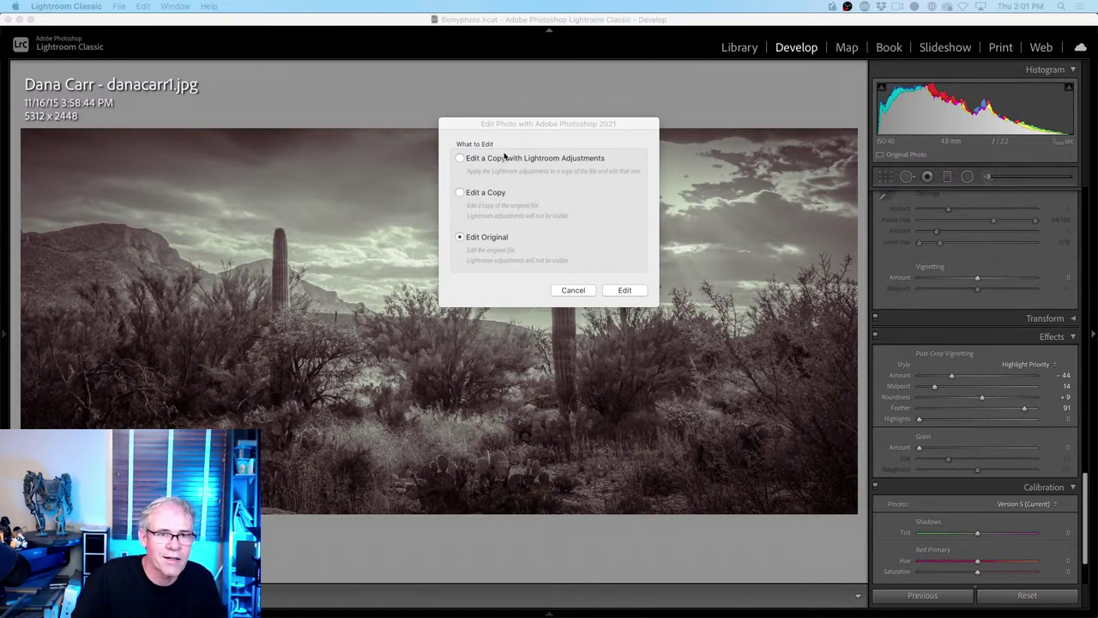
{"action": "left_click", "coordinate": [495, 159]}
{"action": "left_click", "coordinate": [636, 294]}
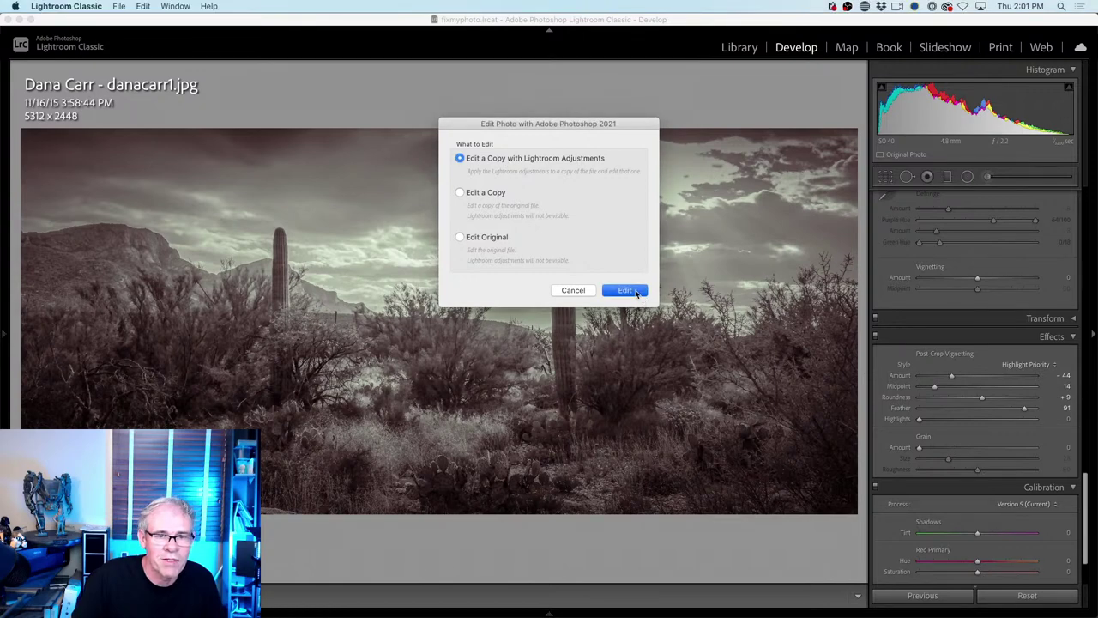
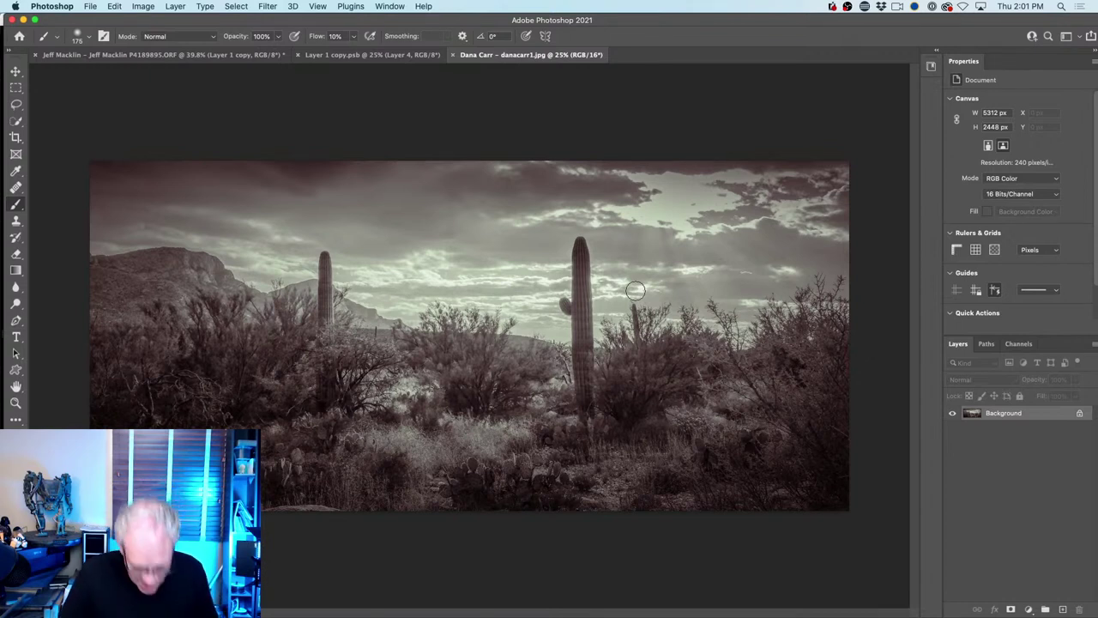
Duplicate the background layer, set the copy's blend mode to Overlay and compare the image with and without it
{"action": "key", "text": "super+j"}
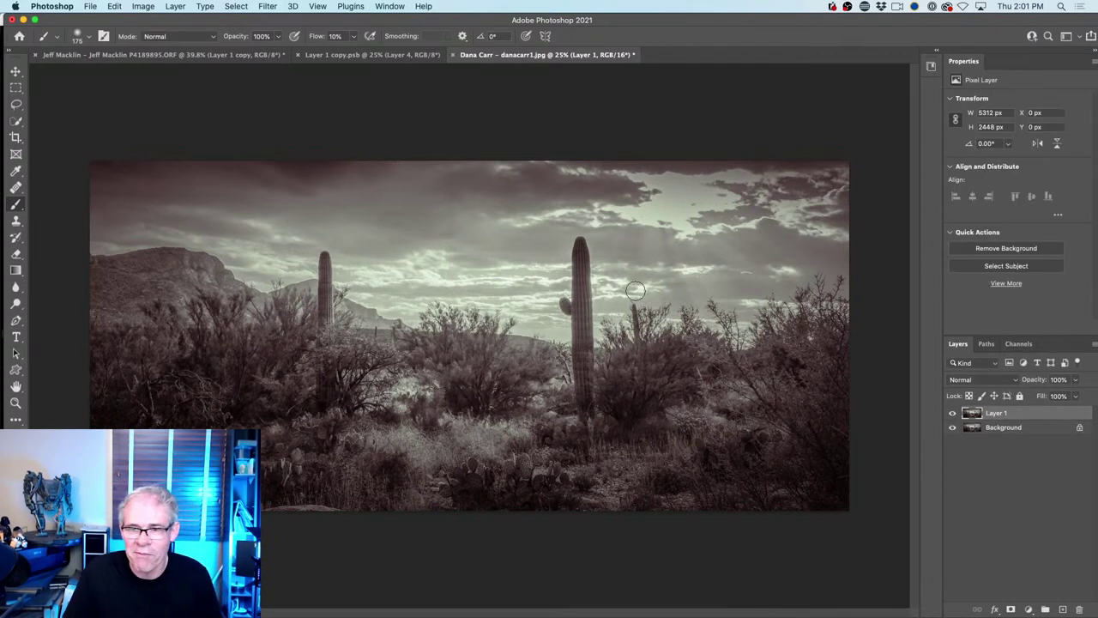
{"action": "left_click", "coordinate": [975, 380]}
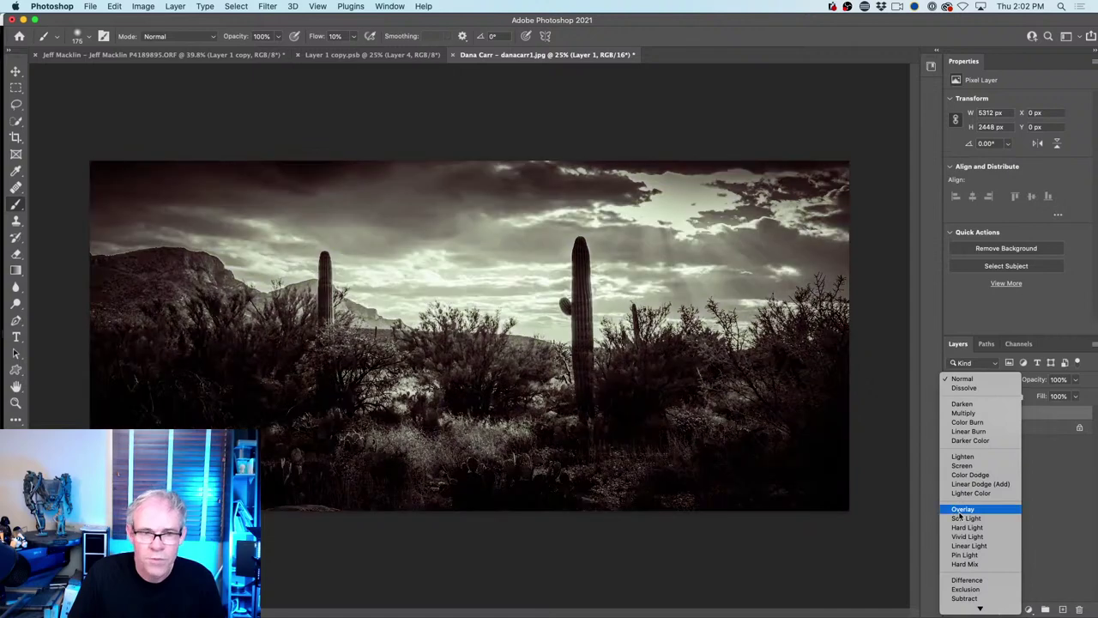
{"action": "left_click", "coordinate": [961, 506]}
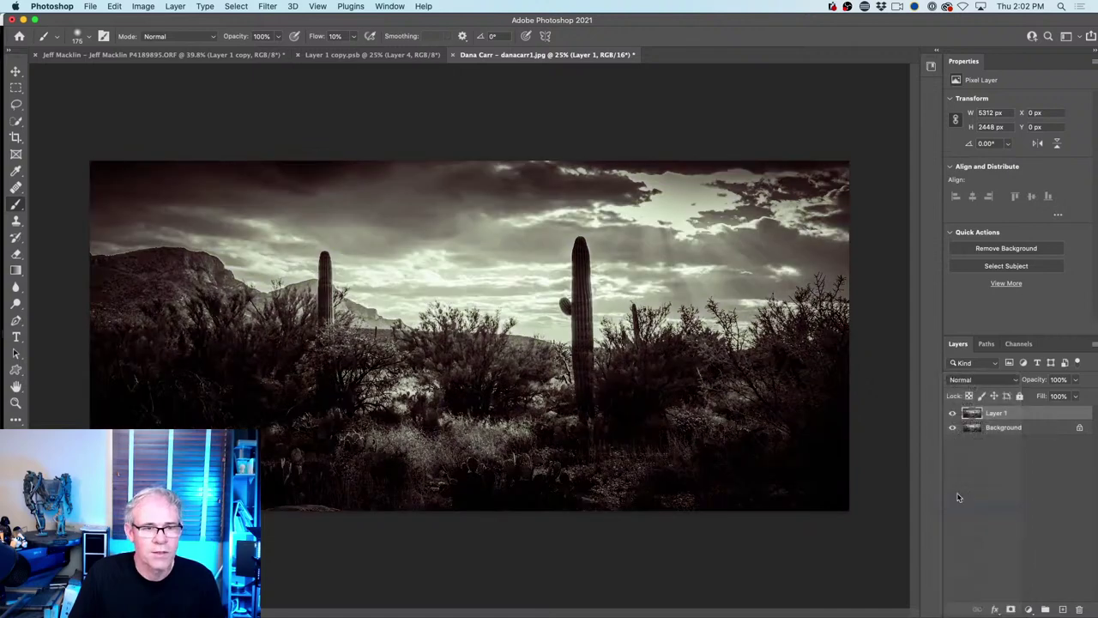
{"action": "left_click", "coordinate": [952, 414]}
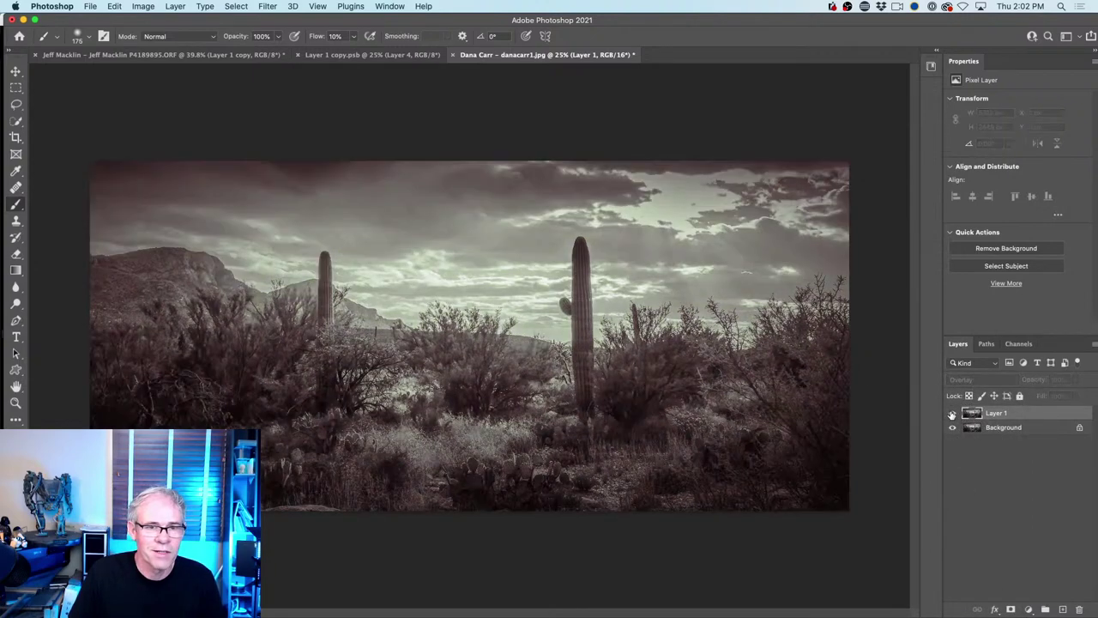
{"action": "left_click", "coordinate": [953, 414]}
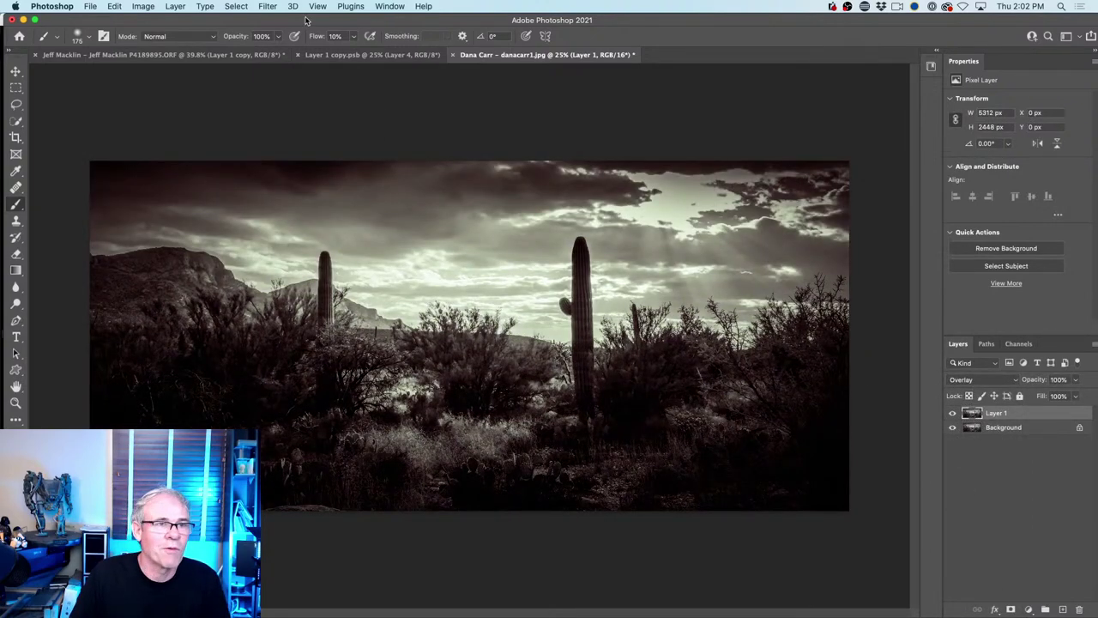
Apply a Gaussian Blur with a radius of 5.8 pixels to the Overlay layer, using the tall cactus as preview
{"action": "left_click", "coordinate": [268, 6]}
{"action": "mouse_move", "coordinate": [363, 160]}
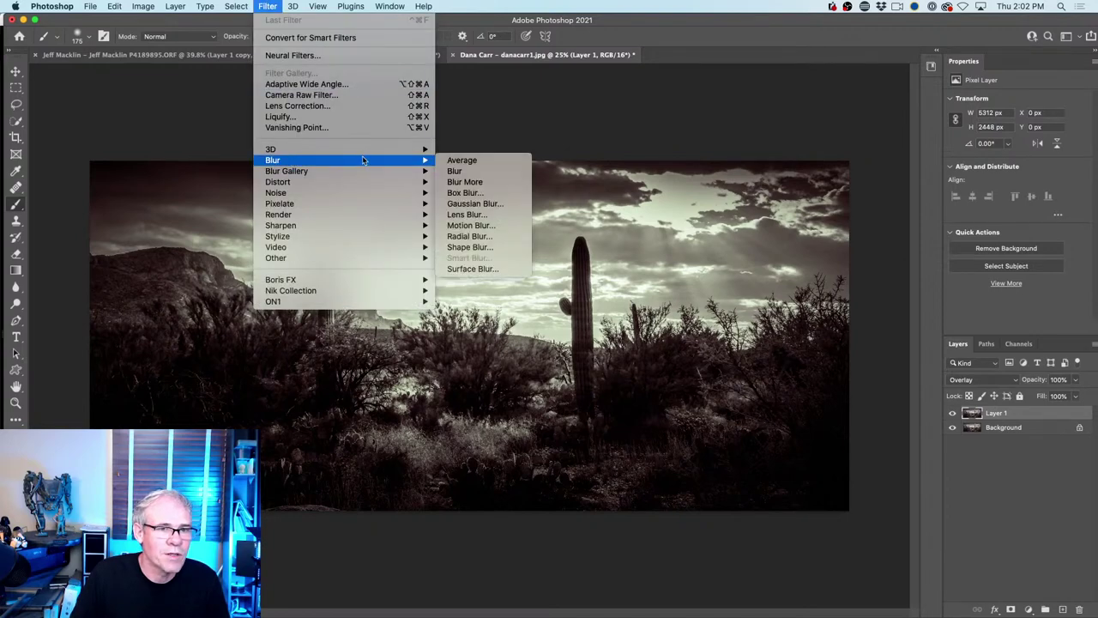
{"action": "left_click", "coordinate": [461, 211]}
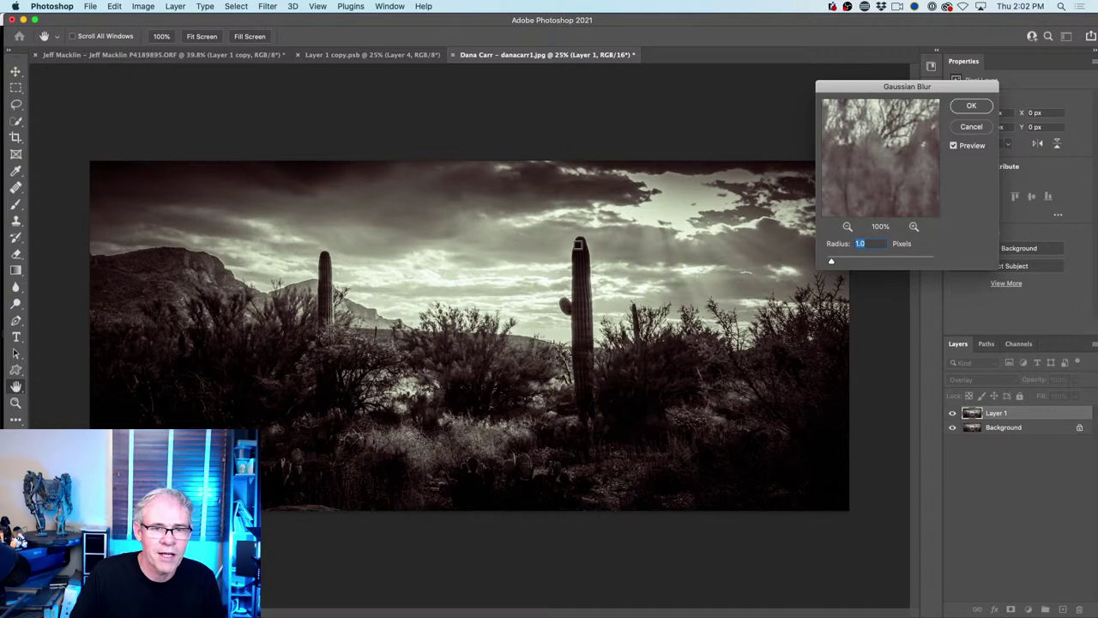
{"action": "left_click", "coordinate": [579, 247]}
{"action": "left_click_drag", "start_coordinate": [832, 262], "coordinate": [849, 261]}
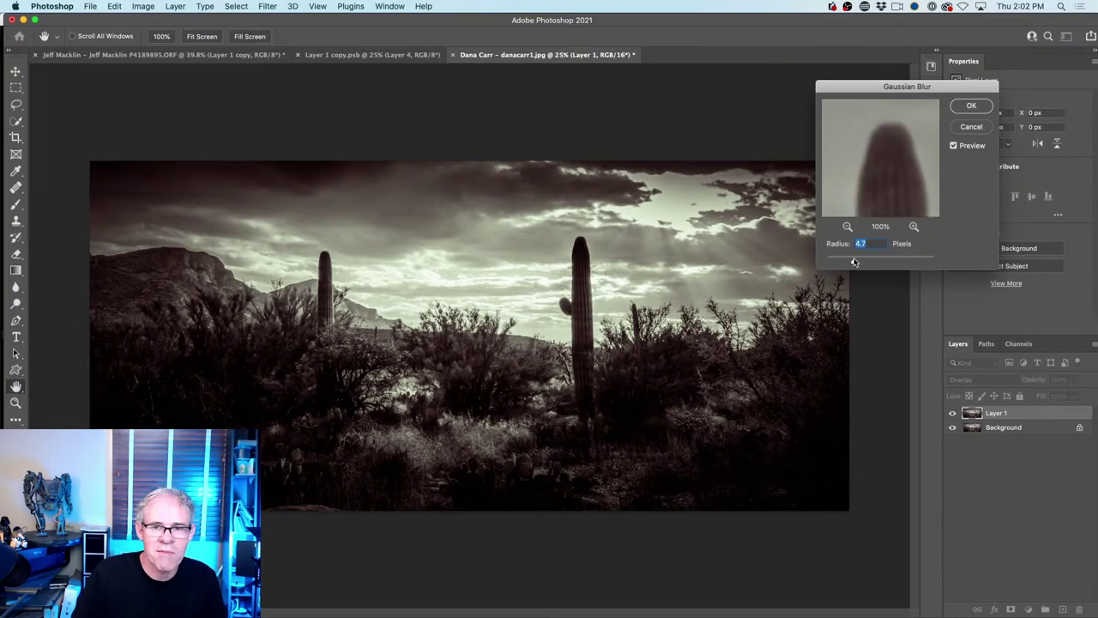
{"action": "mouse_move", "coordinate": [860, 263]}
{"action": "left_mouse_down"}
{"action": "mouse_move", "coordinate": [885, 264]}
{"action": "mouse_move", "coordinate": [825, 263]}
{"action": "mouse_move", "coordinate": [841, 261]}
{"action": "left_mouse_up"}
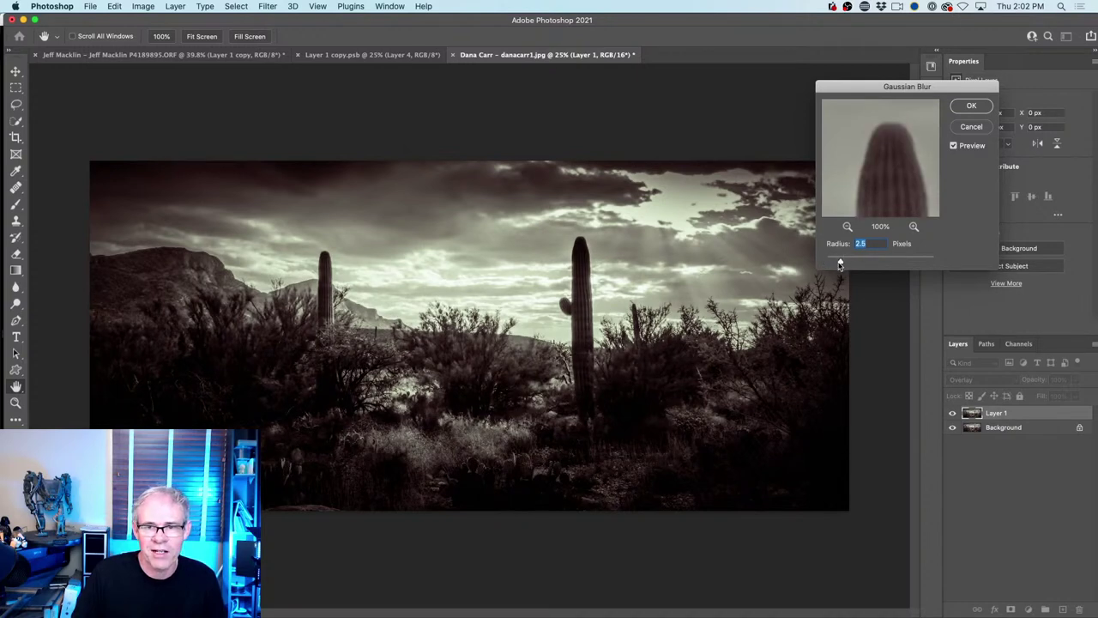
{"action": "left_click_drag", "start_coordinate": [841, 264], "coordinate": [860, 265]}
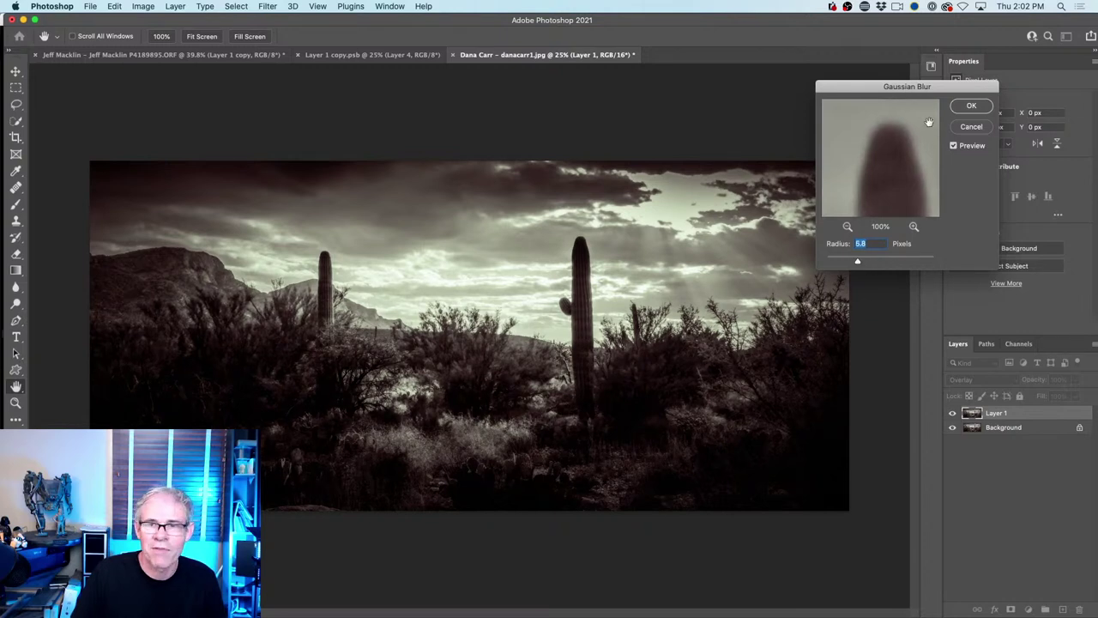
{"action": "left_click", "coordinate": [972, 107]}
{"action": "key", "text": "b"}
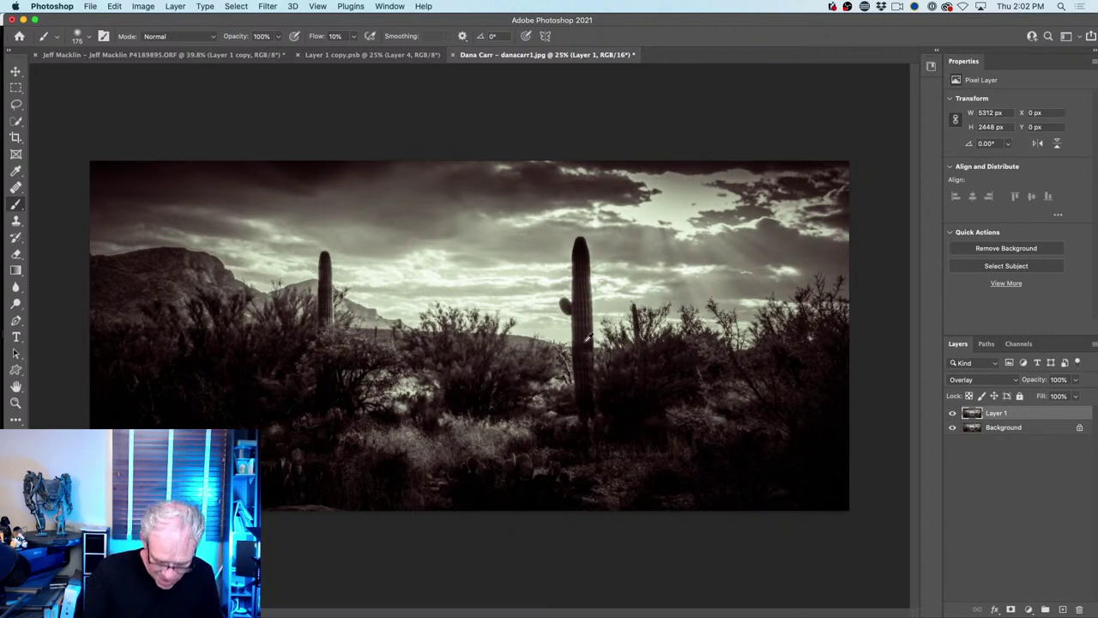
Try different opacities for the blurred Overlay layer from 0% to 100% and set it to 27%
{"action": "key", "text": "super+0"}
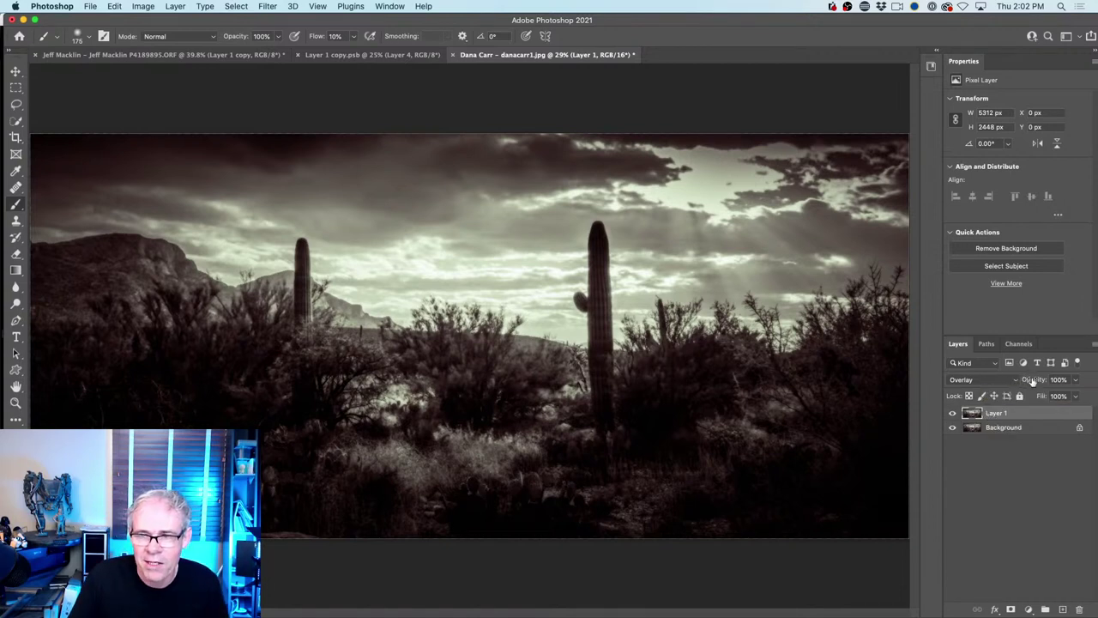
{"action": "left_click_drag", "start_coordinate": [1032, 381], "coordinate": [795, 391]}
{"action": "key", "text": "Return"}
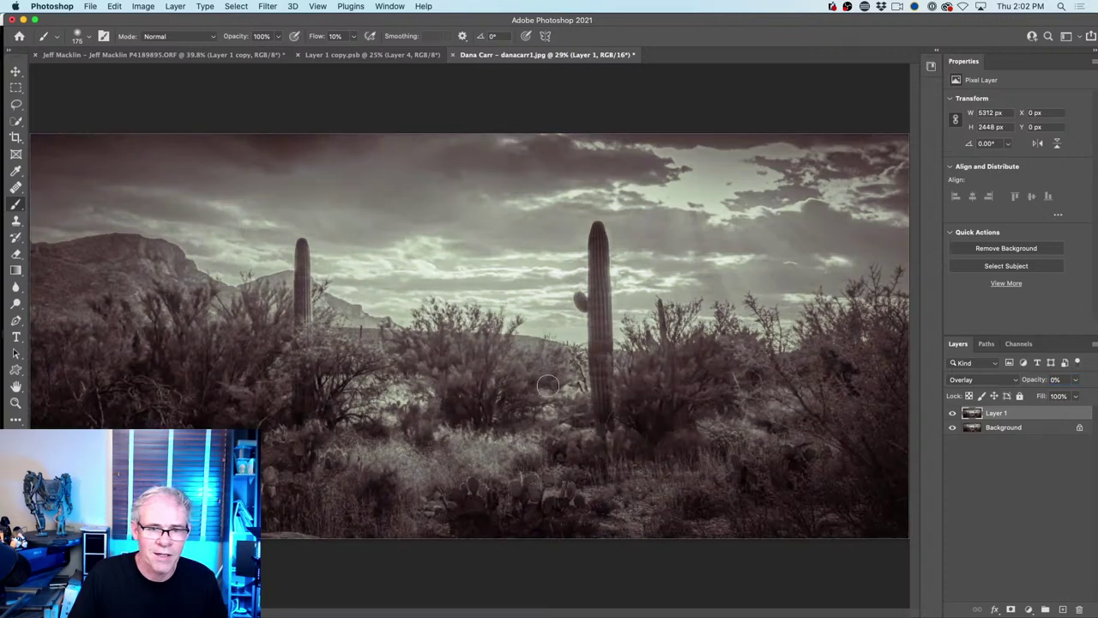
{"action": "left_click_drag", "start_coordinate": [1033, 383], "coordinate": [1064, 383]}
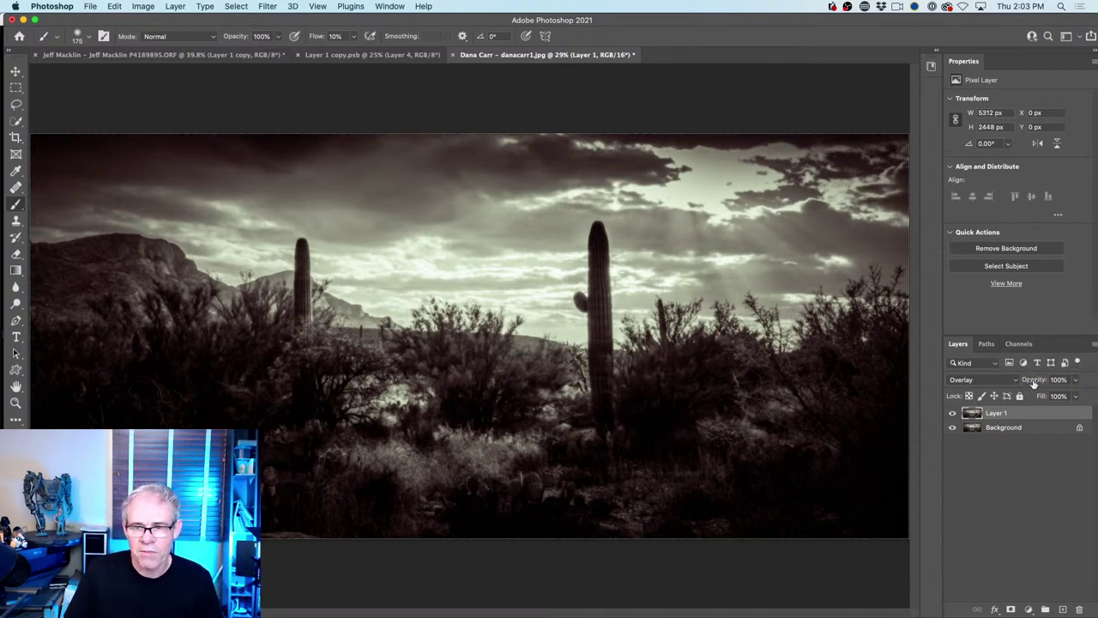
{"action": "left_click_drag", "start_coordinate": [1034, 383], "coordinate": [1008, 381]}
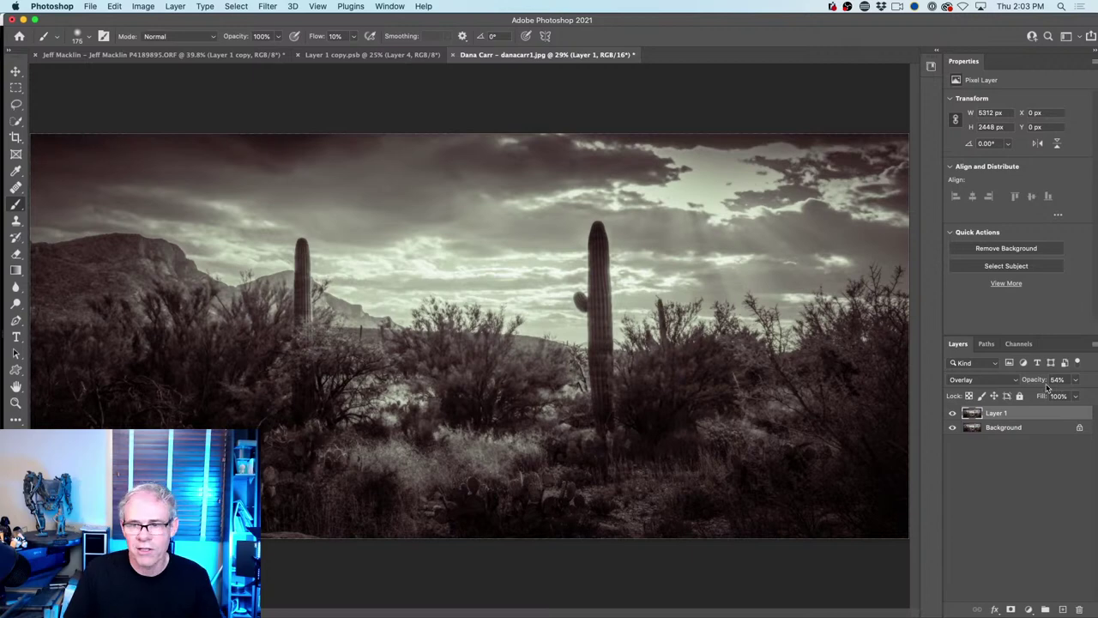
{"action": "left_click_drag", "start_coordinate": [1039, 383], "coordinate": [457, 342]}
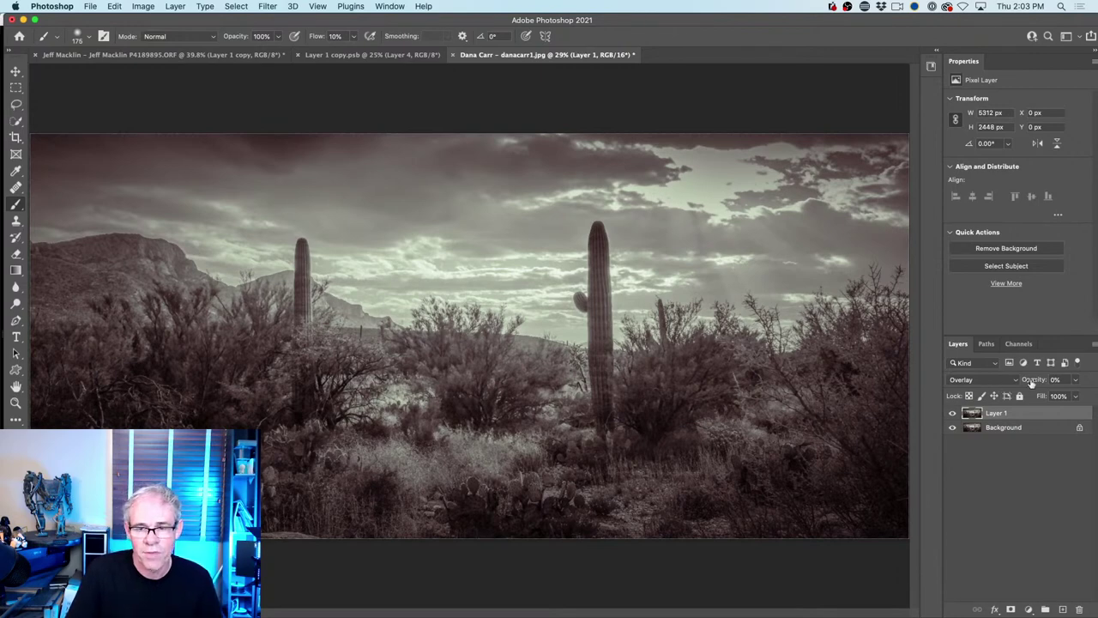
{"action": "left_click_drag", "start_coordinate": [1030, 384], "coordinate": [1044, 380]}
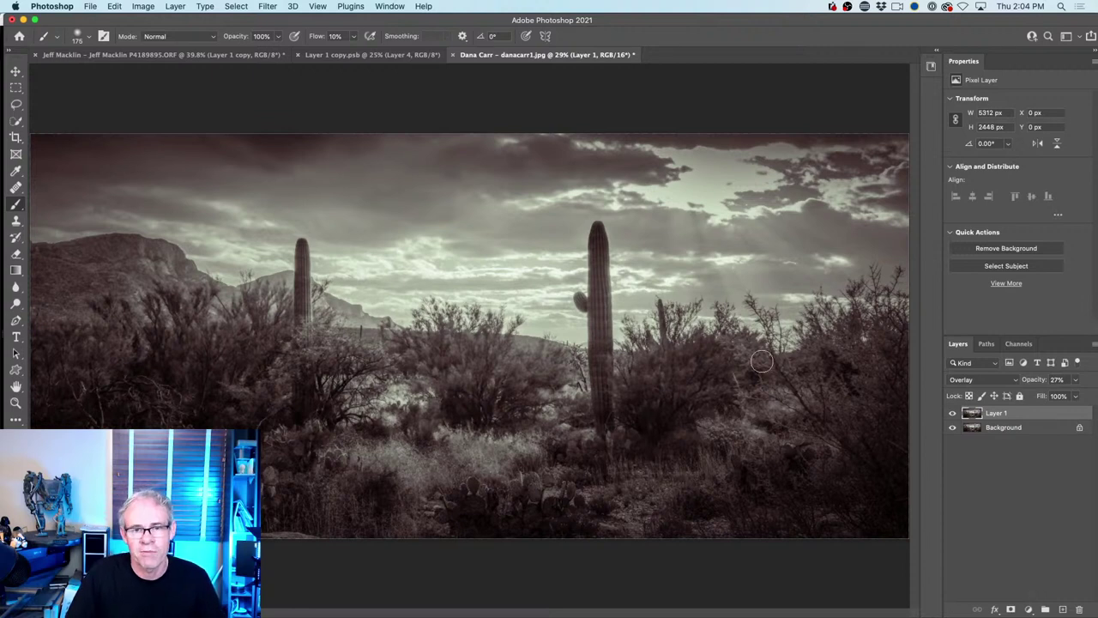
Add a Photo Filter adjustment layer above the blurred Overlay layer
{"action": "left_click", "coordinate": [1029, 609]}
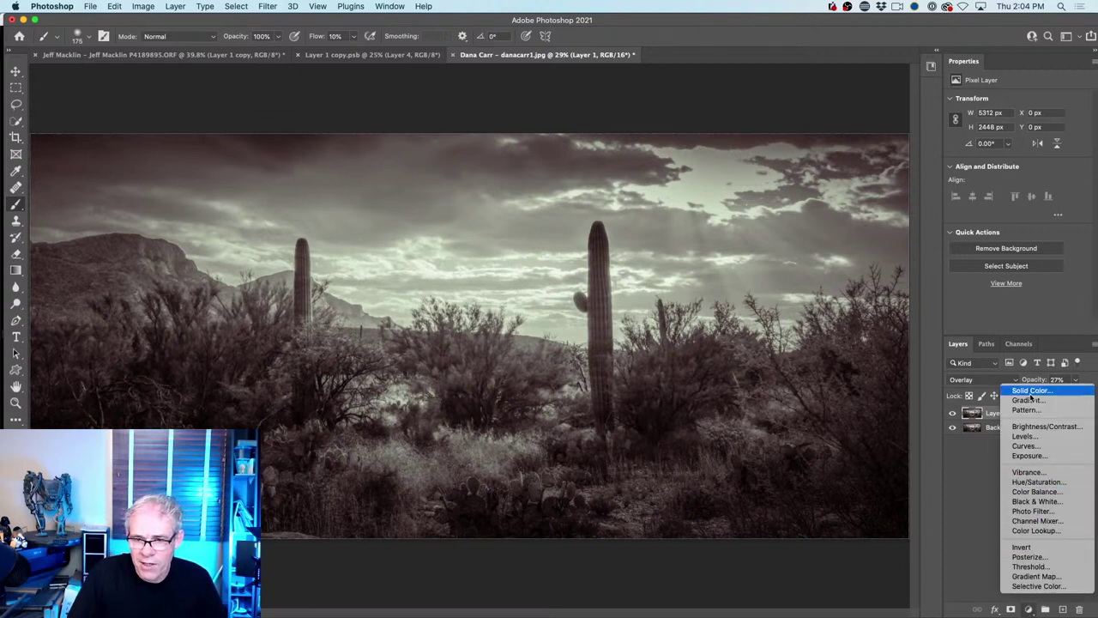
{"action": "left_click", "coordinate": [1030, 511]}
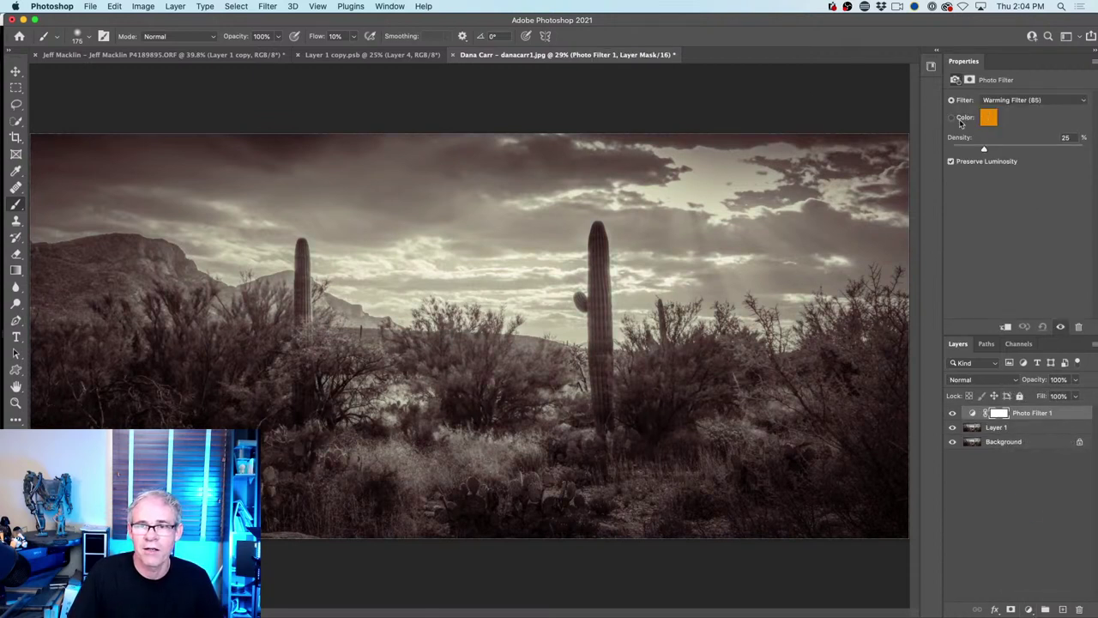
Give the photo filter a custom, darker orange-brown colour instead of the Warming Filter (85) preset and set its density to 100%
{"action": "left_click", "coordinate": [1004, 101]}
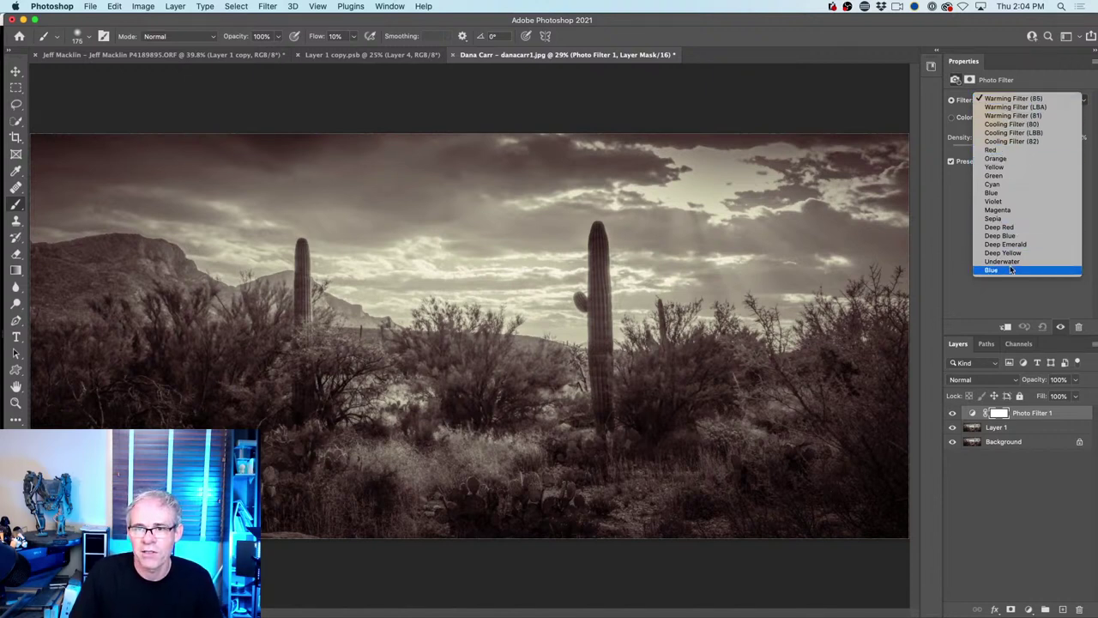
{"action": "left_click", "coordinate": [1013, 99]}
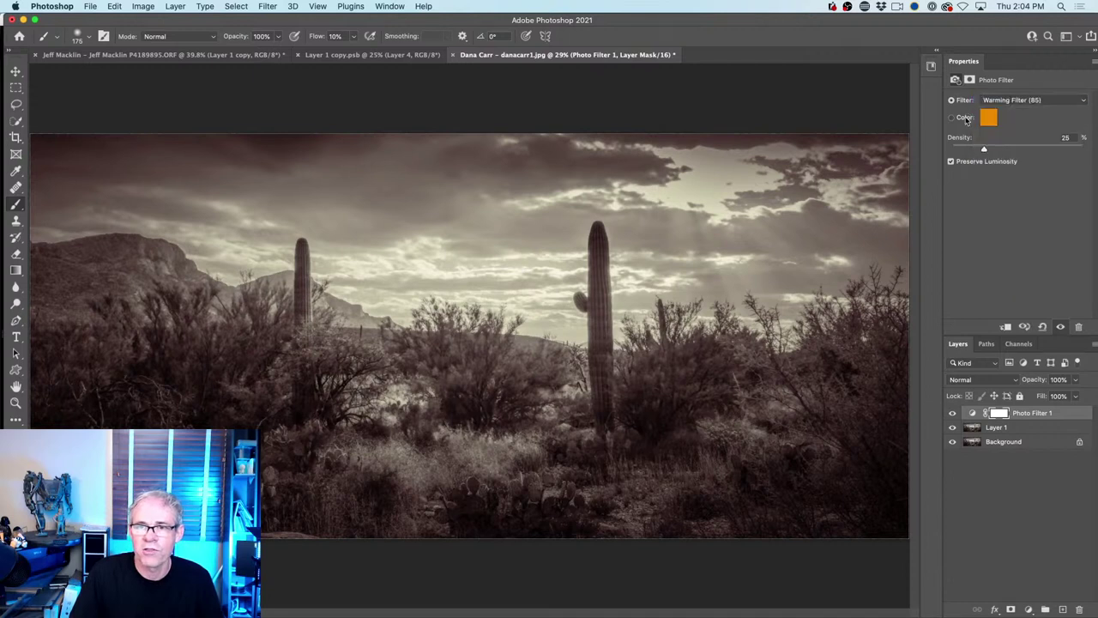
{"action": "left_click", "coordinate": [966, 120]}
{"action": "left_click", "coordinate": [988, 119]}
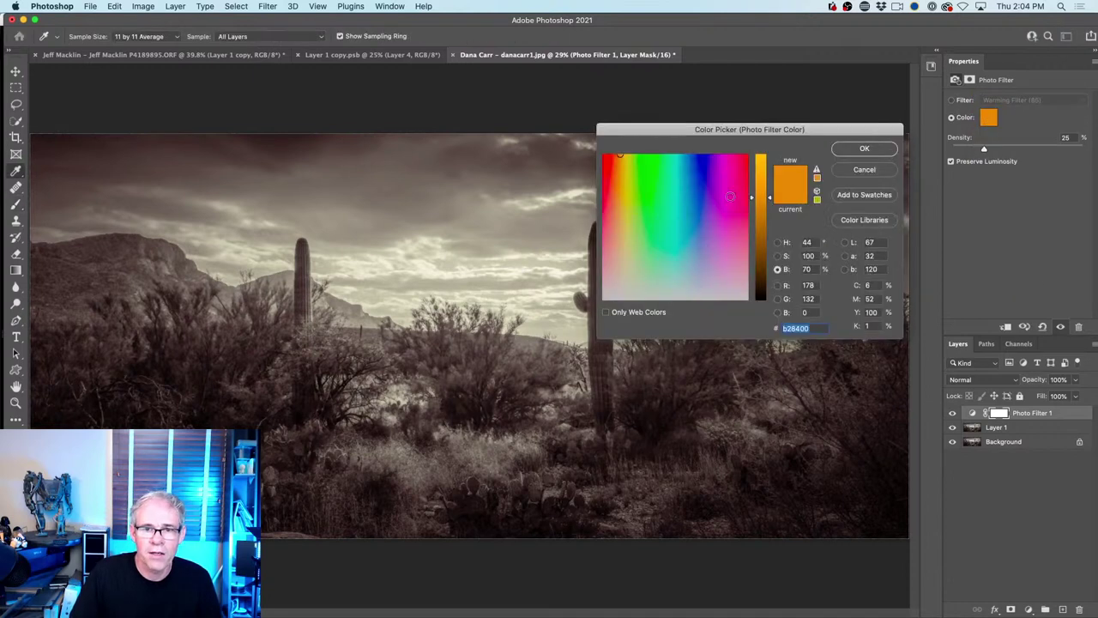
{"action": "left_click_drag", "start_coordinate": [770, 200], "coordinate": [763, 231]}
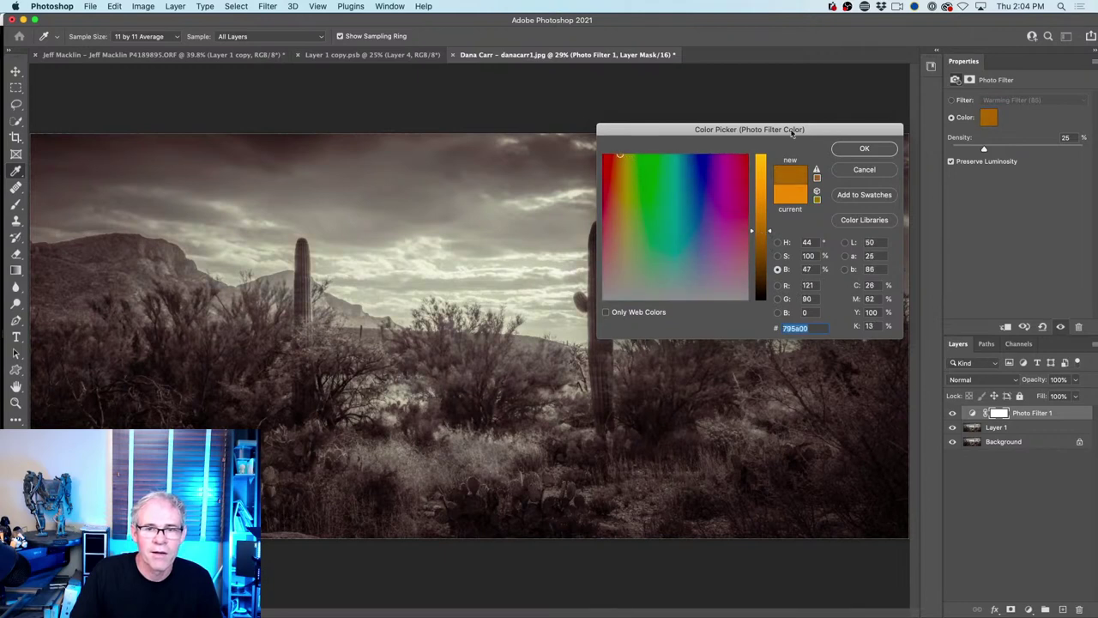
{"action": "left_click", "coordinate": [620, 157]}
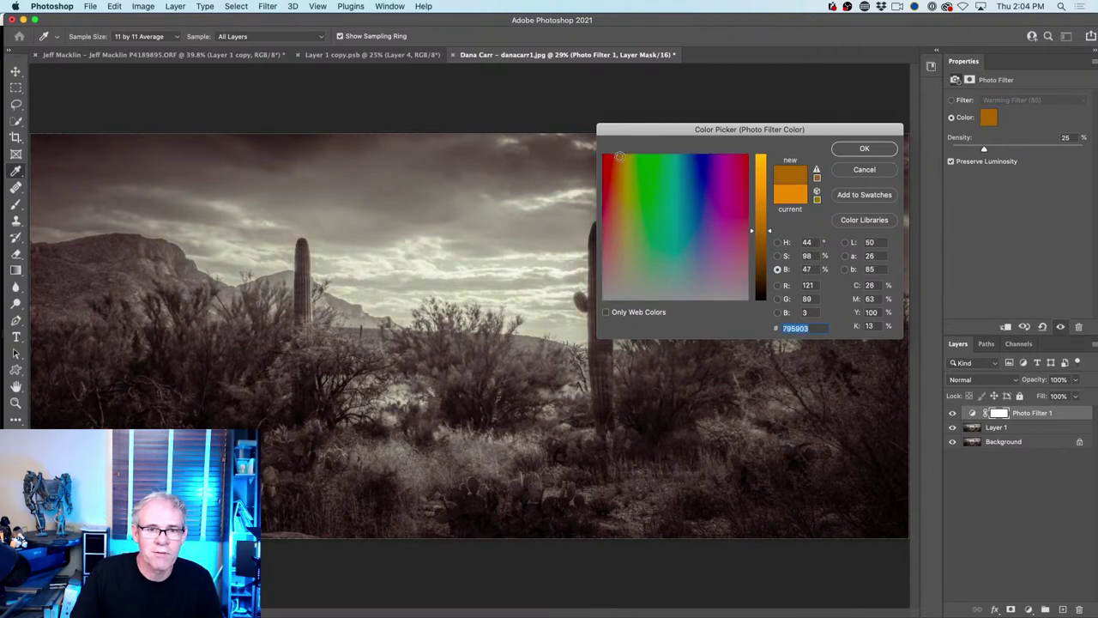
{"action": "left_click", "coordinate": [859, 149]}
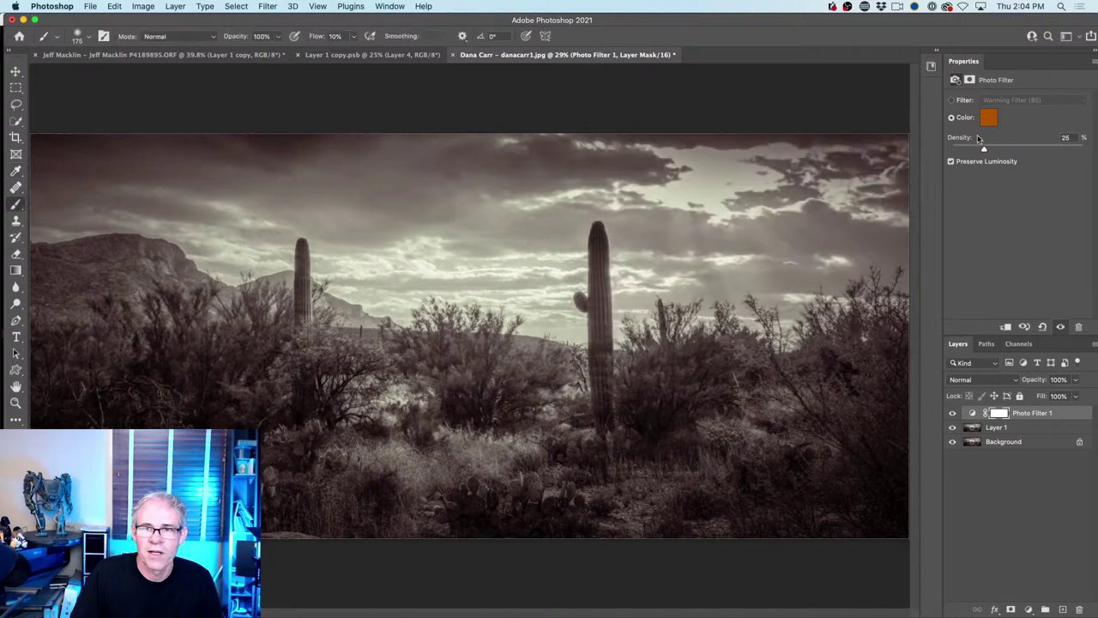
{"action": "left_click_drag", "start_coordinate": [955, 155], "coordinate": [1084, 150]}
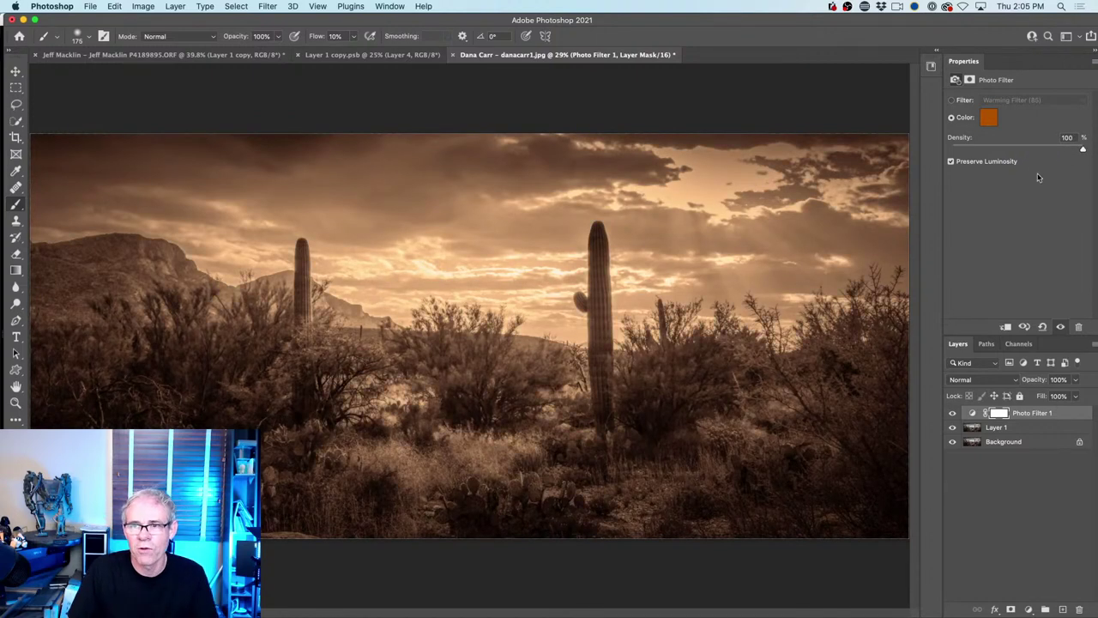
Draw a linear gradient on the Photo Filter mask that keeps the tint in the sky and fades it toward the ground, and set layer opacity to 81%
{"action": "left_click", "coordinate": [999, 412]}
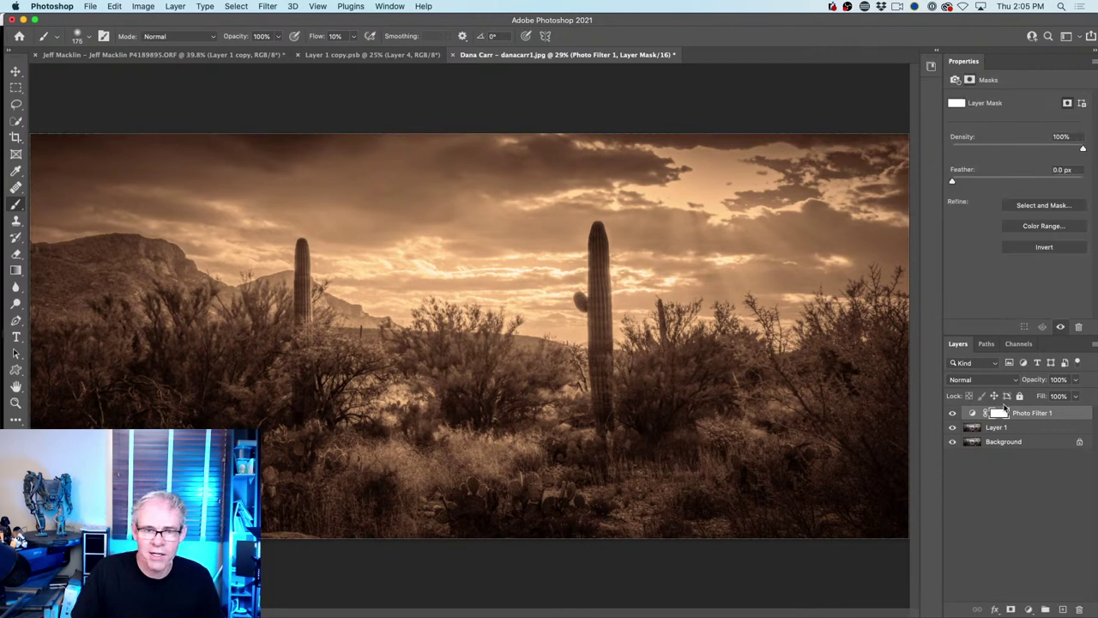
{"action": "left_click", "coordinate": [17, 270]}
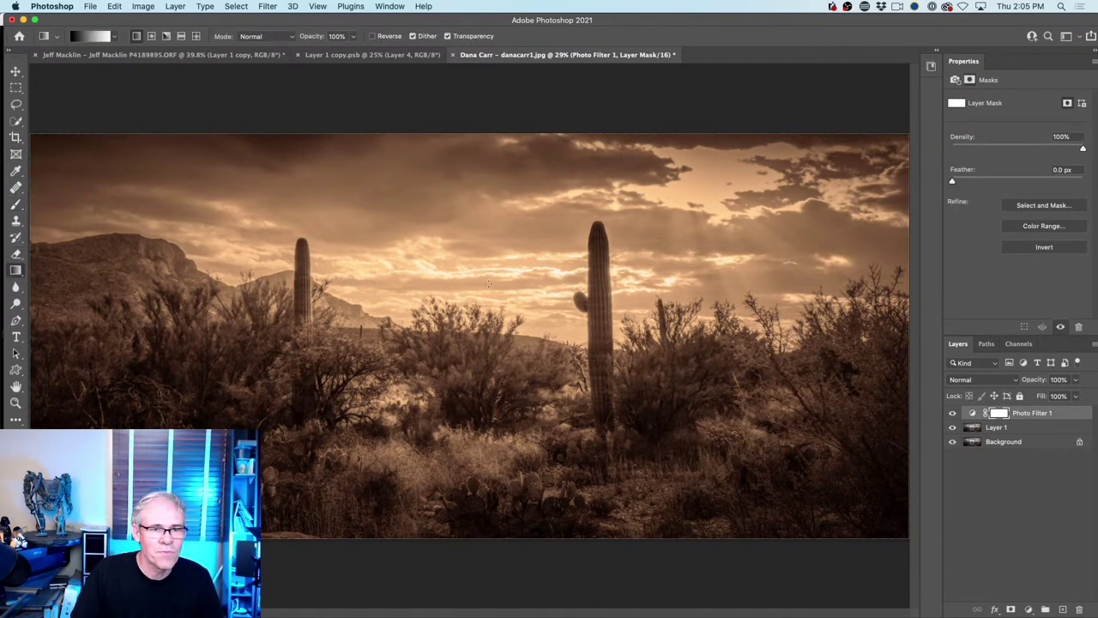
{"action": "left_click_drag", "start_coordinate": [530, 258], "coordinate": [544, 444]}
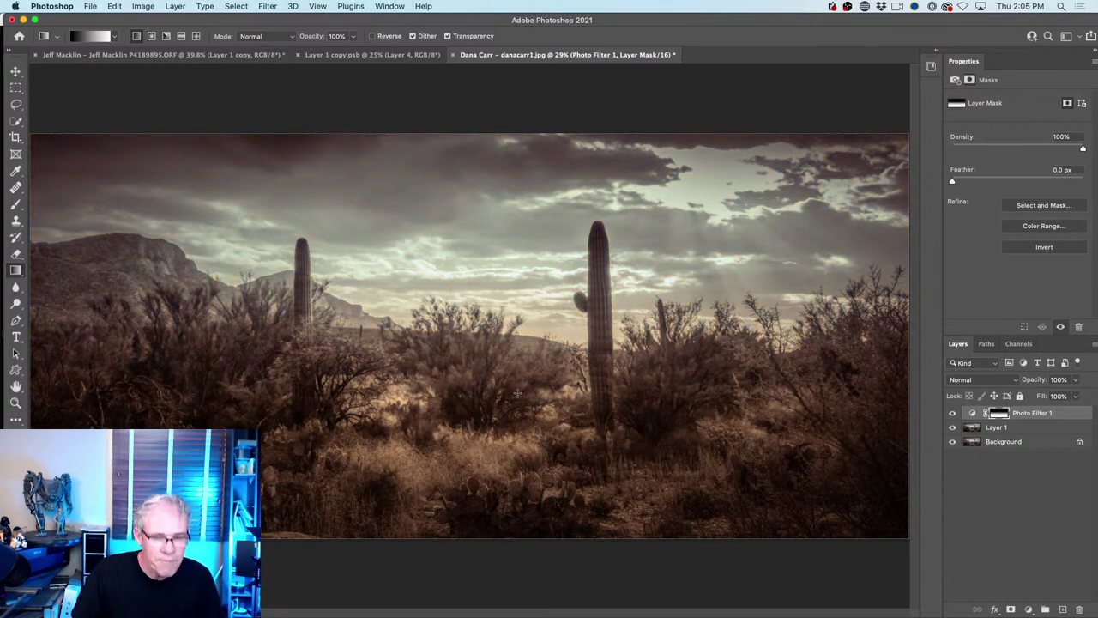
{"action": "left_click_drag", "start_coordinate": [520, 398], "coordinate": [525, 182]}
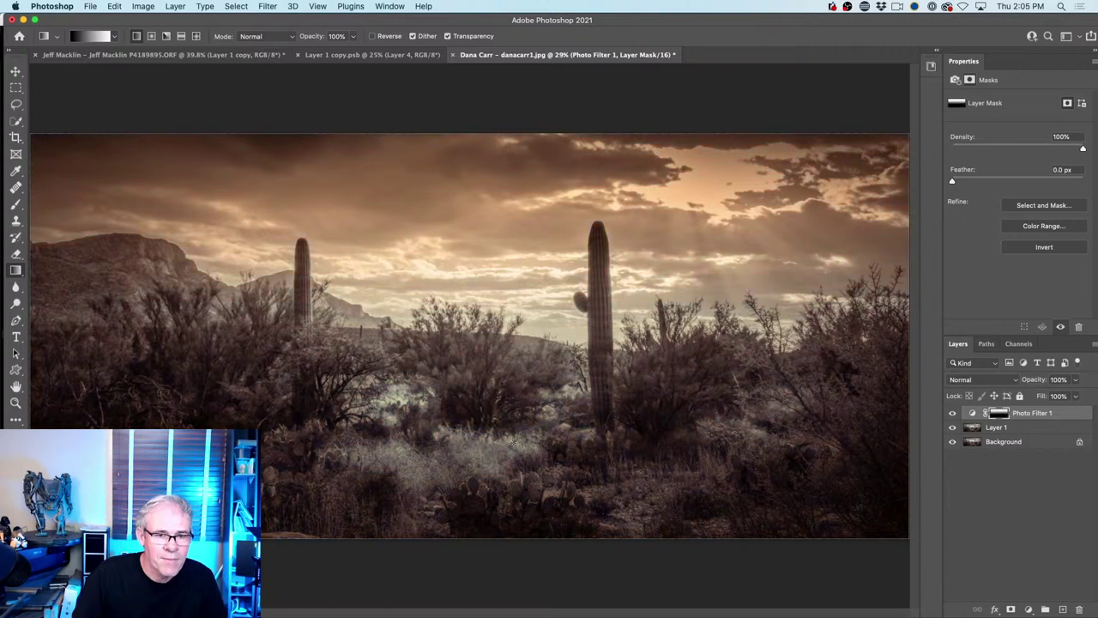
{"action": "mouse_move", "coordinate": [509, 467]}
{"action": "left_mouse_down"}
{"action": "mouse_move", "coordinate": [510, 323]}
{"action": "mouse_move", "coordinate": [509, 463]}
{"action": "left_mouse_up"}
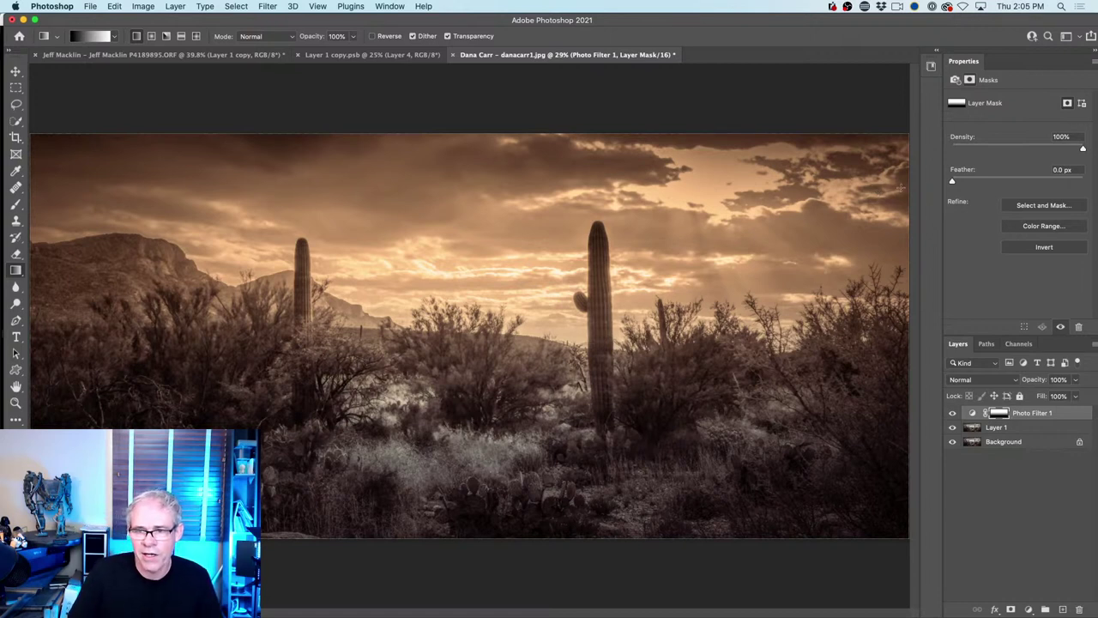
{"action": "left_click_drag", "start_coordinate": [1052, 377], "coordinate": [1029, 383]}
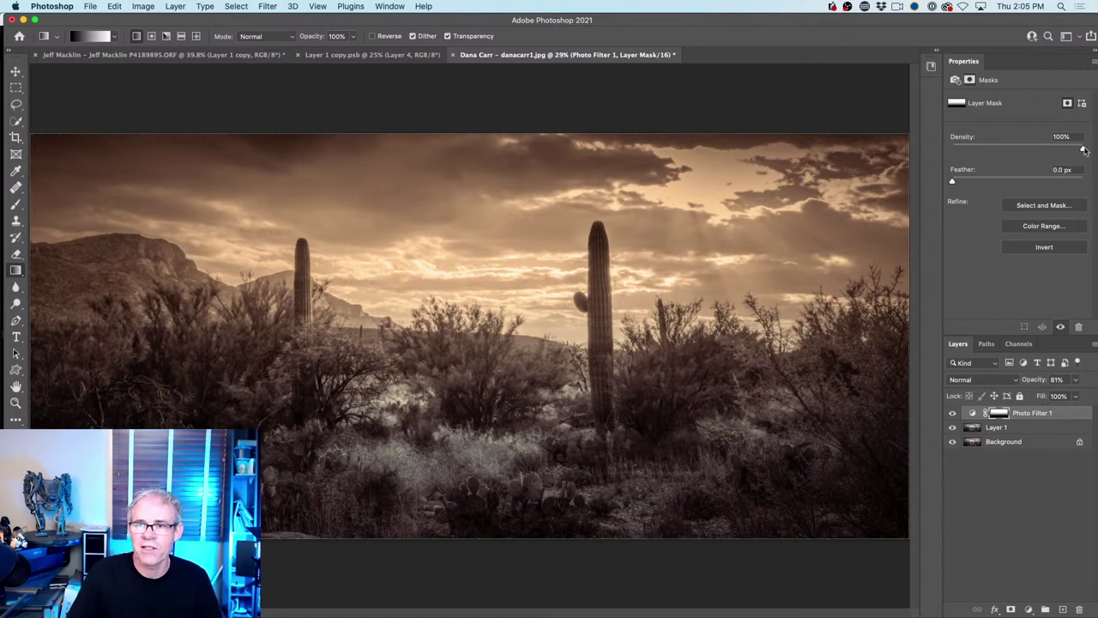
Compare the gradient mask's density at 0% and 100% on the image and on the mask itself, and try the photo filter's own density
{"action": "left_click_drag", "start_coordinate": [1084, 150], "coordinate": [886, 139]}
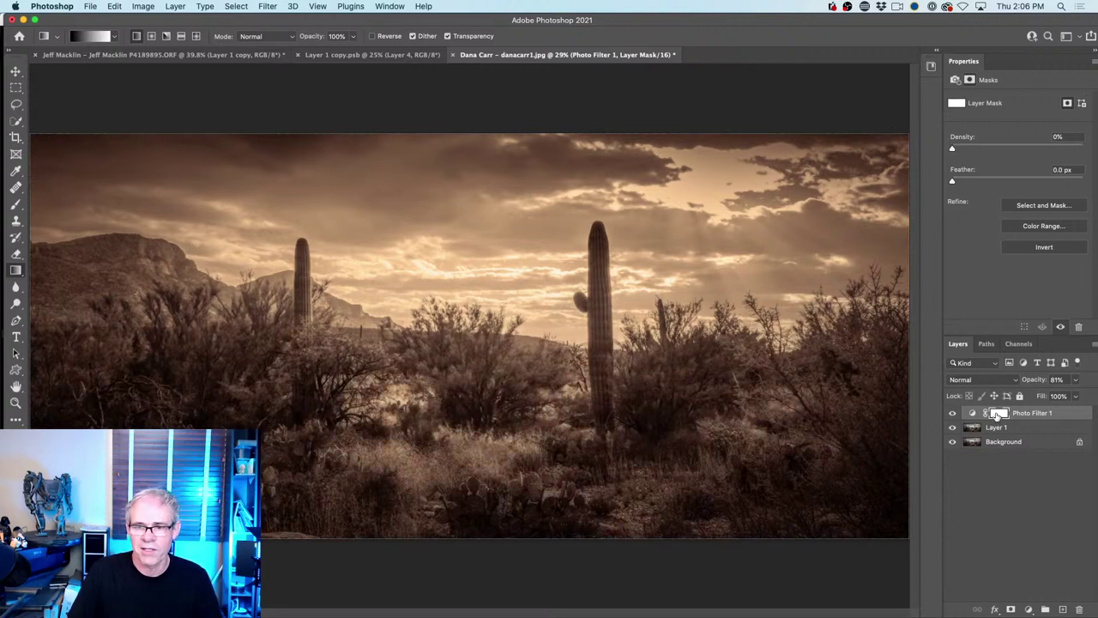
{"action": "left_click_drag", "start_coordinate": [953, 149], "coordinate": [1083, 149]}
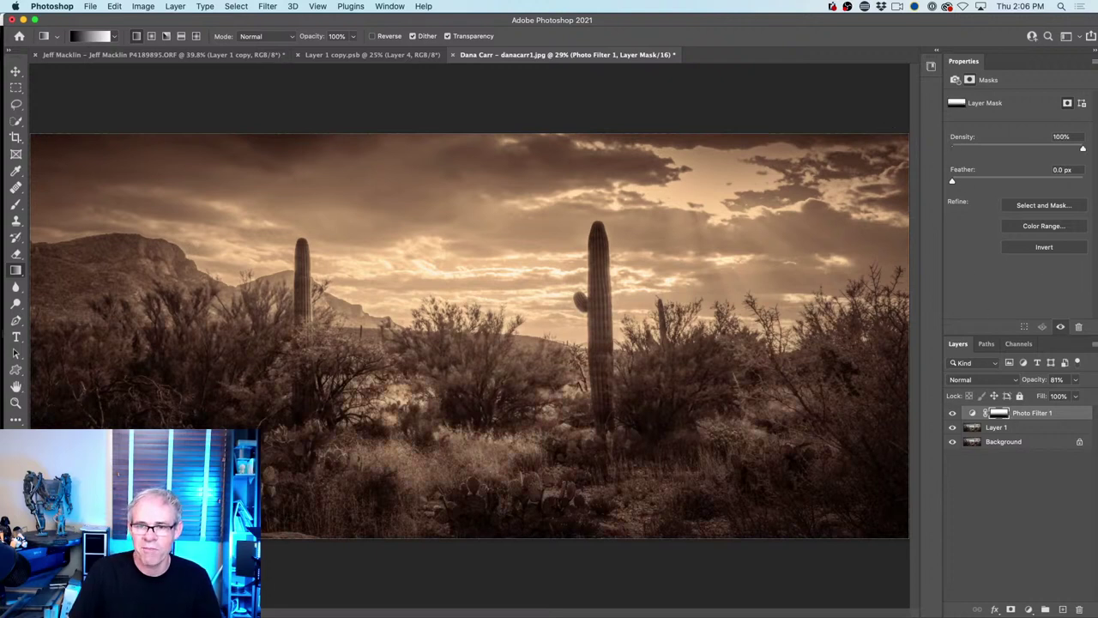
{"action": "left_click", "coordinate": [998, 417], "text": "alt"}
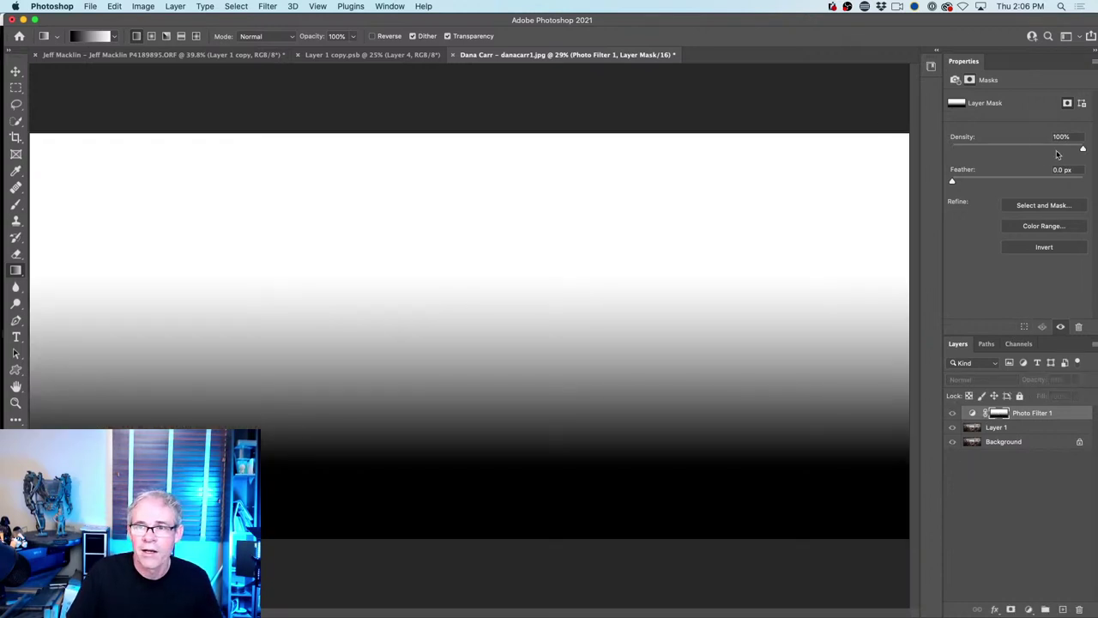
{"action": "left_click_drag", "start_coordinate": [1083, 151], "coordinate": [939, 148]}
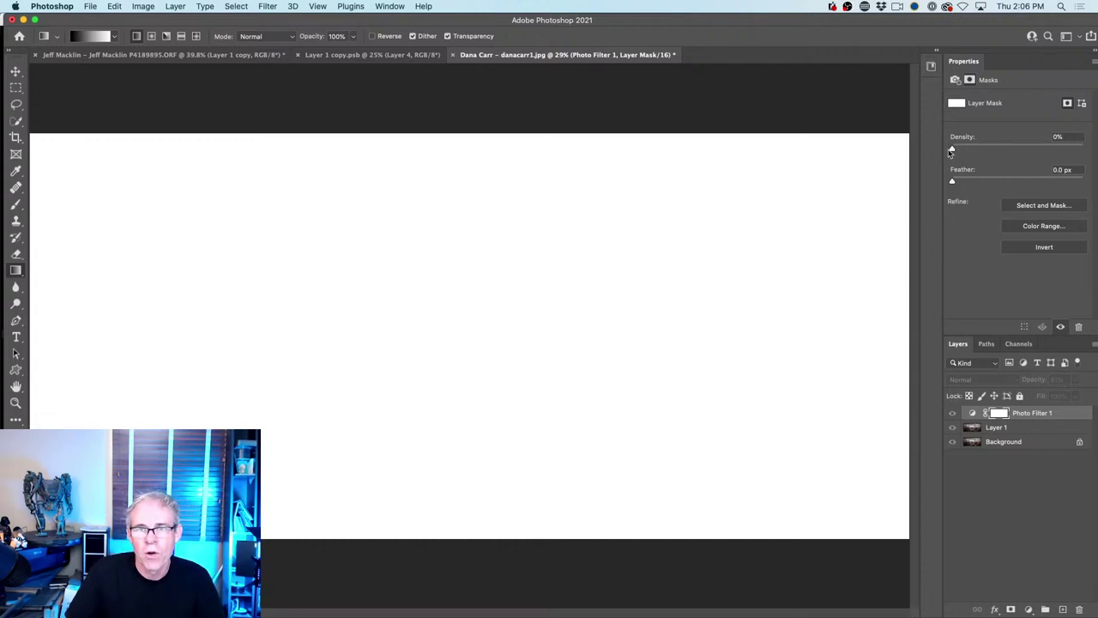
{"action": "left_click_drag", "start_coordinate": [953, 149], "coordinate": [1083, 150]}
{"action": "left_click_drag", "start_coordinate": [471, 279], "coordinate": [471, 446]}
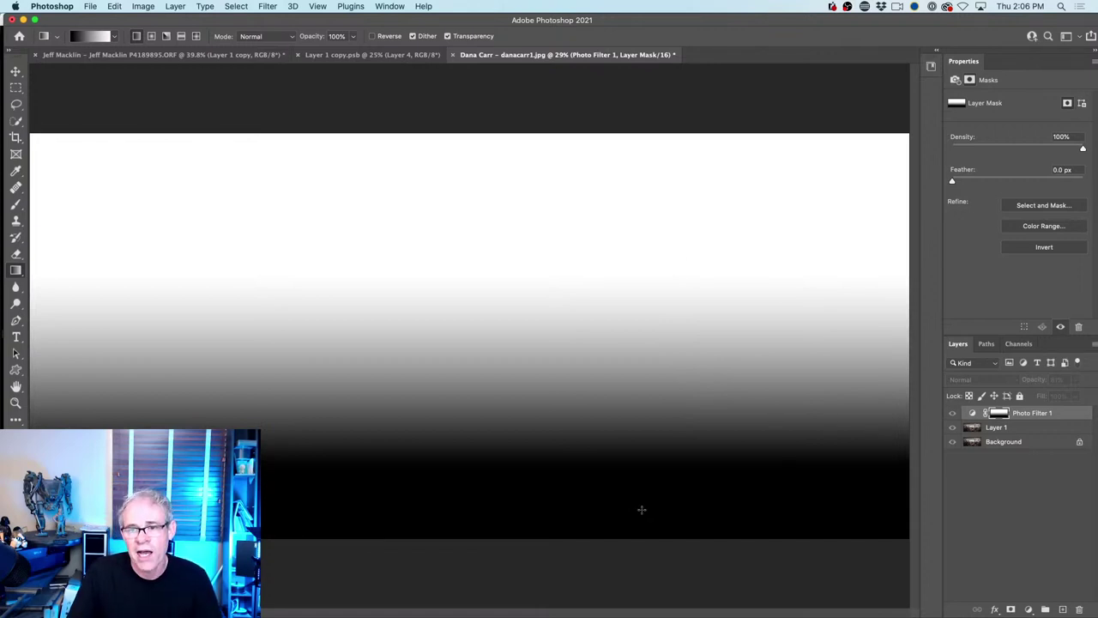
{"action": "left_click", "coordinate": [972, 413]}
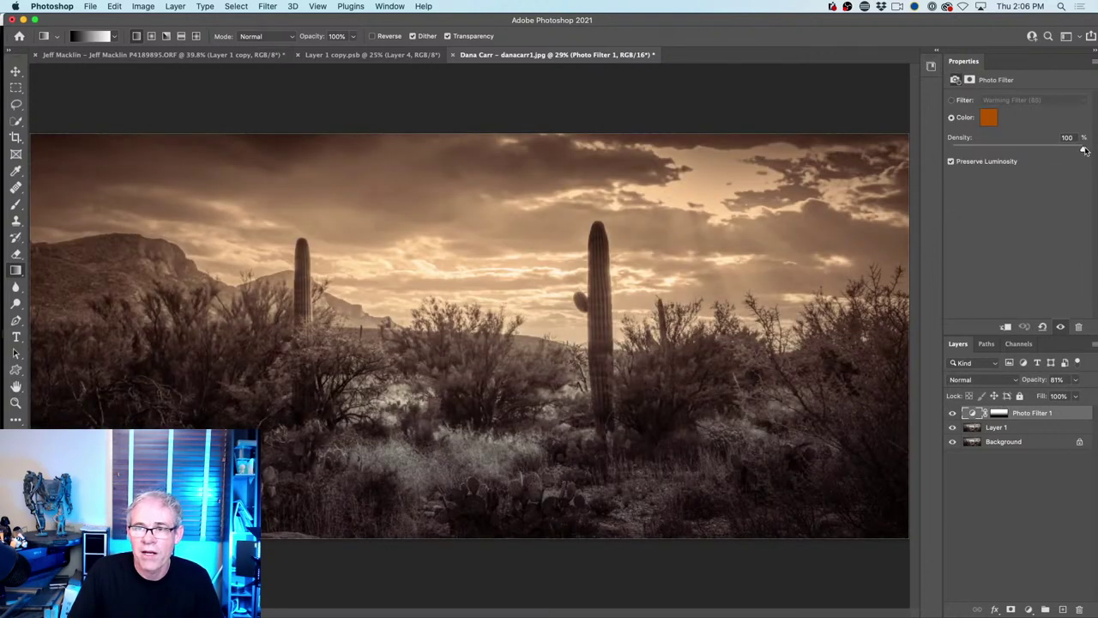
{"action": "mouse_move", "coordinate": [1085, 150]}
{"action": "left_mouse_down"}
{"action": "mouse_move", "coordinate": [940, 149]}
{"action": "mouse_move", "coordinate": [1094, 148]}
{"action": "left_mouse_up"}
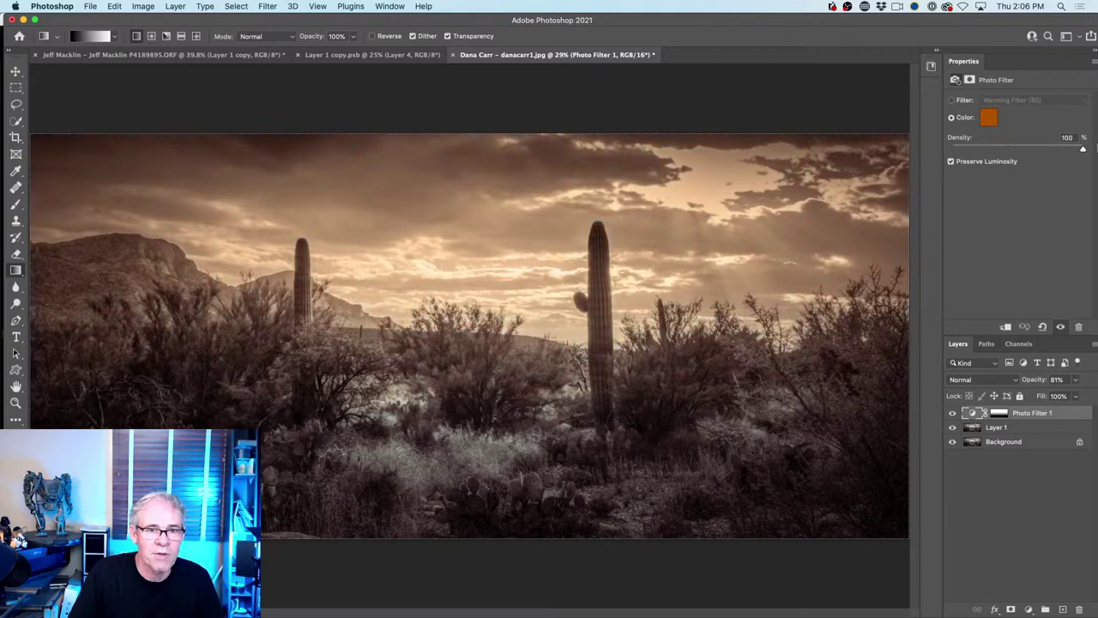
Set the Photo Filter mask's density to 53%, deselect the layer and fit the whole image in view
{"action": "left_click", "coordinate": [998, 415]}
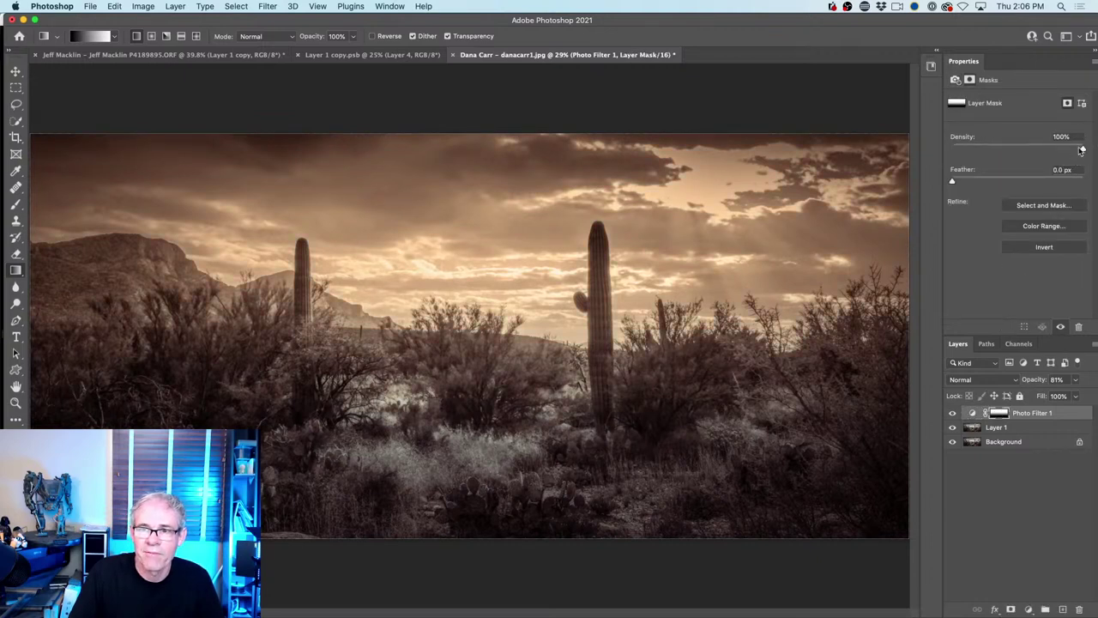
{"action": "left_click_drag", "start_coordinate": [1083, 149], "coordinate": [950, 146]}
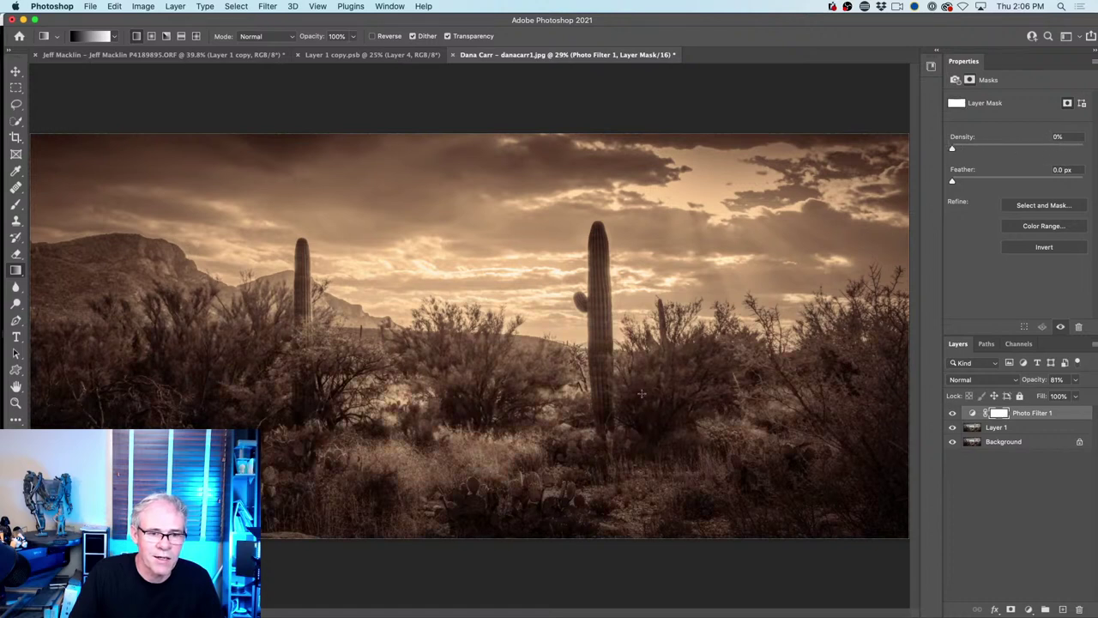
{"action": "left_click", "coordinate": [1001, 149]}
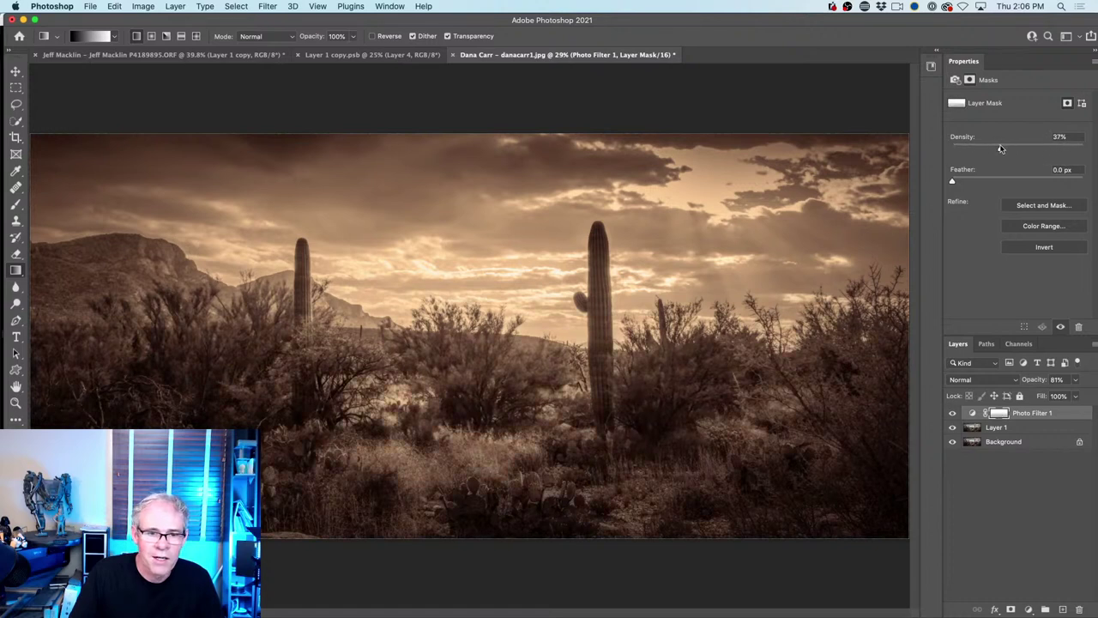
{"action": "left_click_drag", "start_coordinate": [1000, 150], "coordinate": [1021, 150]}
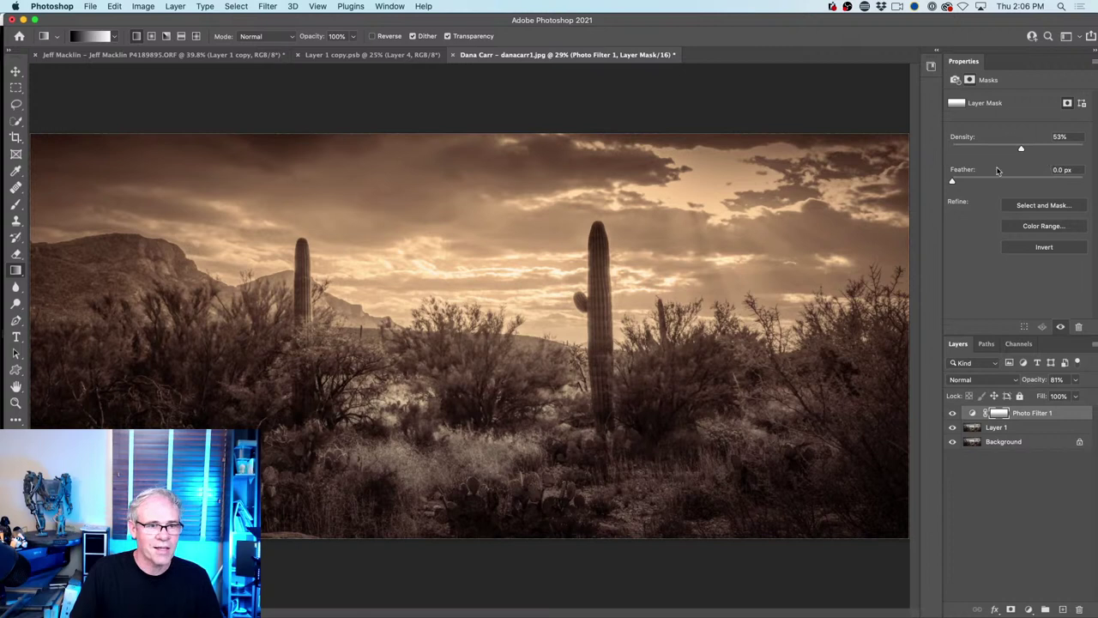
{"action": "left_click", "coordinate": [984, 472]}
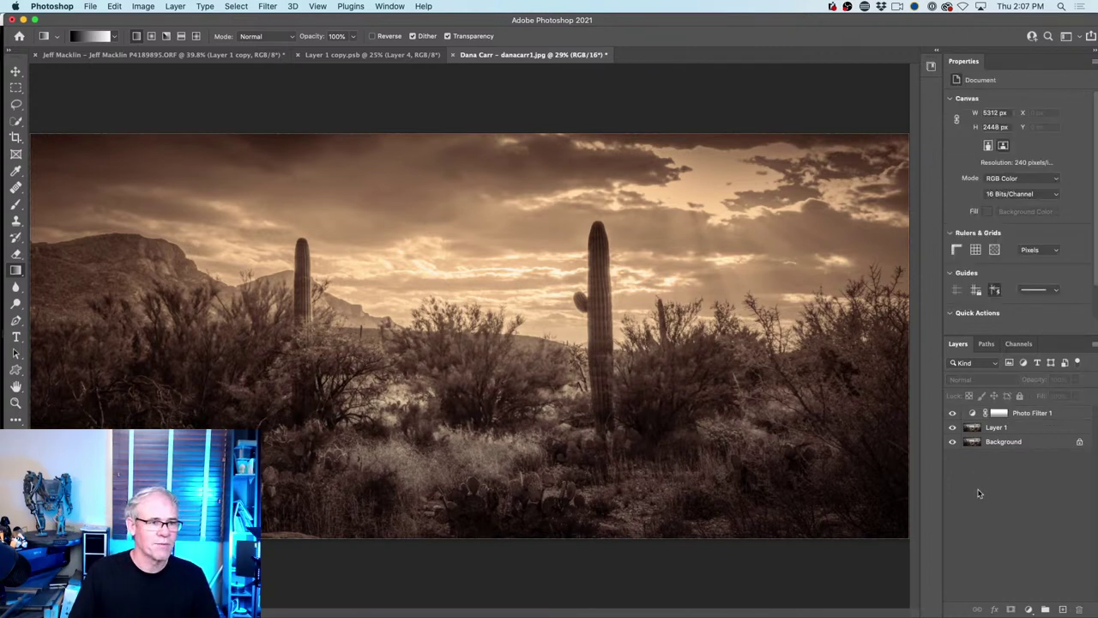
{"action": "key", "text": "super+0"}
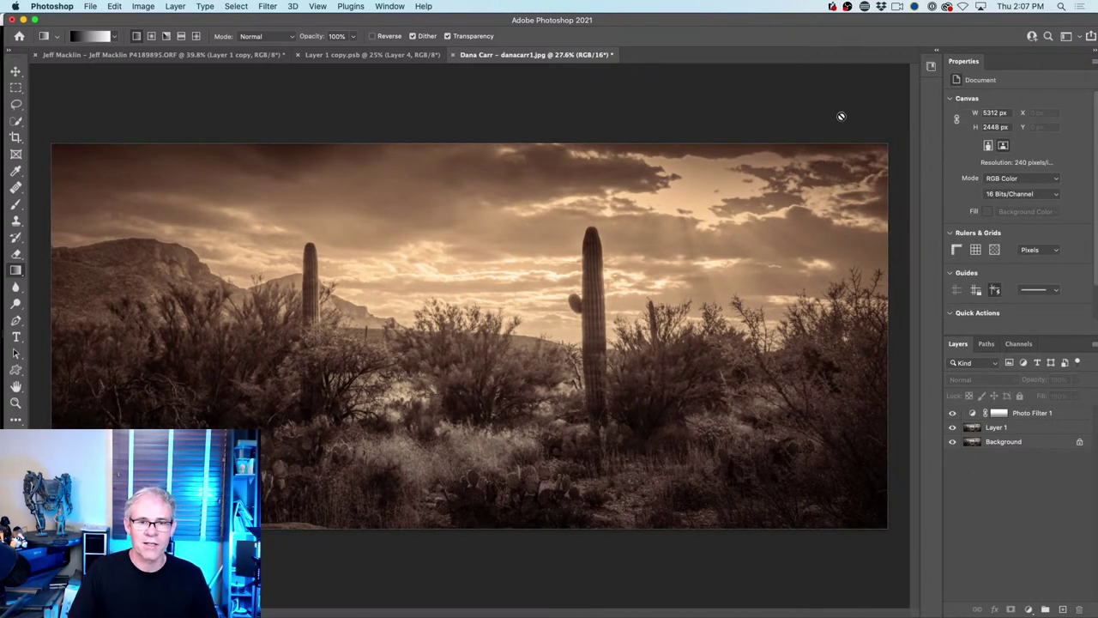